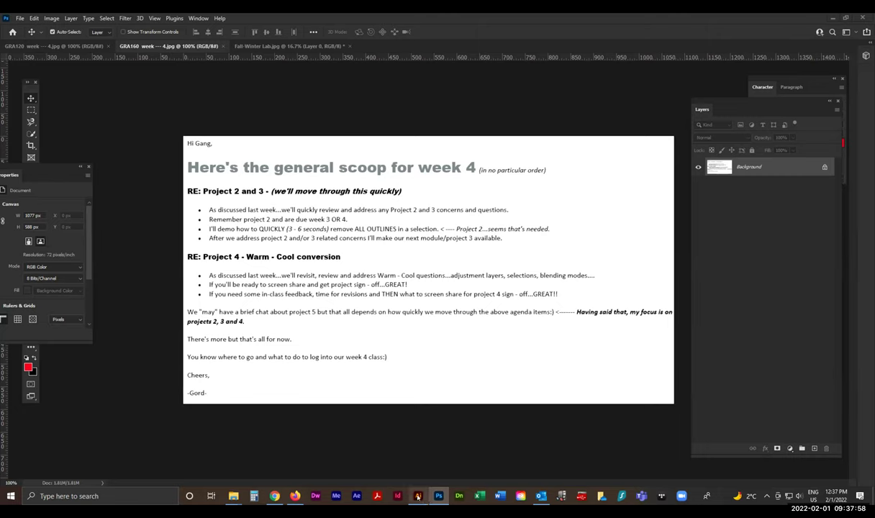
- Switch to Illustrator, bring up the Project 2 grayscale document and move the Swatches panel clear of the Shop in the city drawing
mouse_move(410, 493)
left_click(392, 466)
left_click(120, 49)
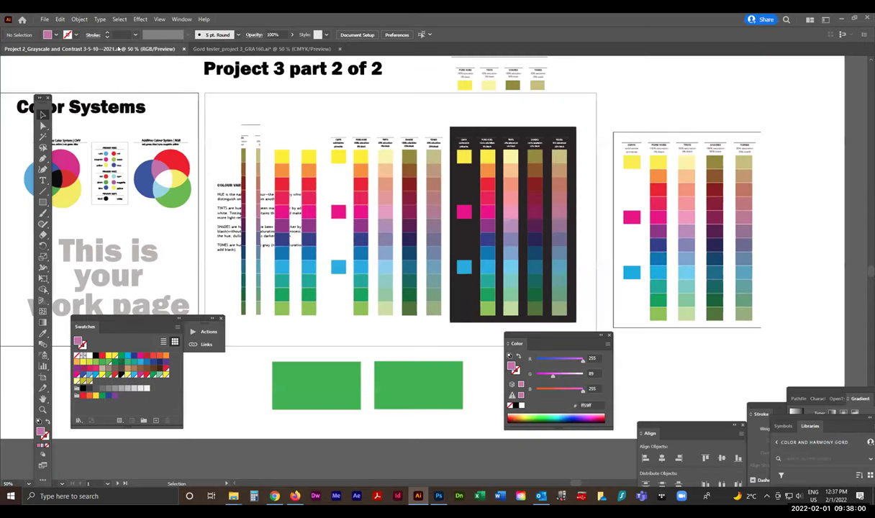
left_click_drag(132, 319, 313, 401)
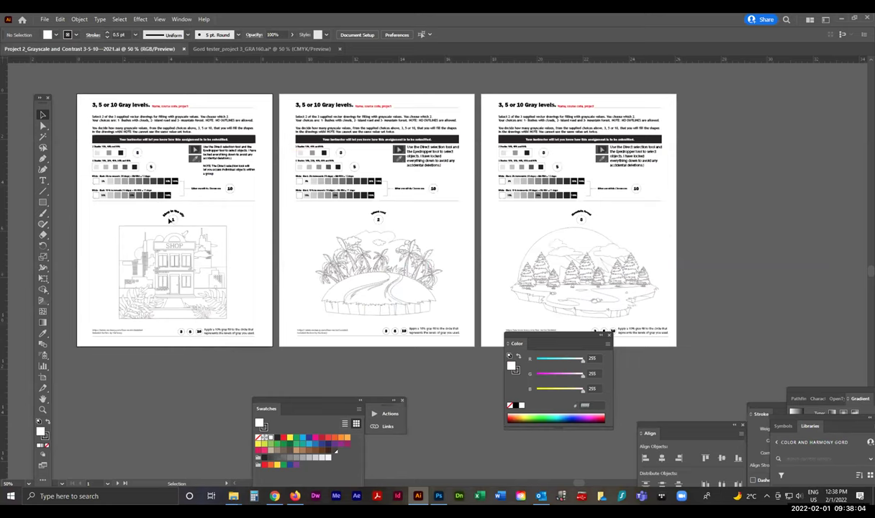
key("z")
scroll(230, 312, "up", 2)
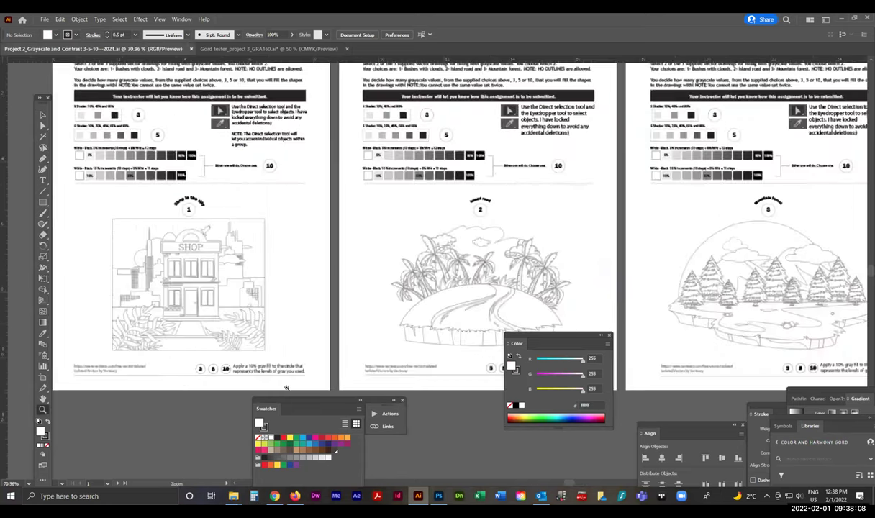
left_click_drag(310, 400, 423, 195)
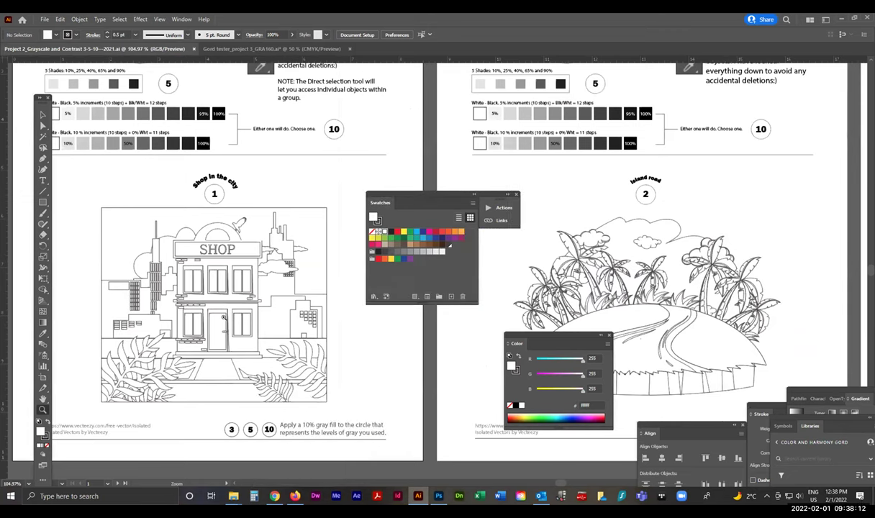
- Select the whole Shop in the city drawing, then use Direct Selection to pick individual windows of the building at its right edge
key("v")
left_click(290, 304)
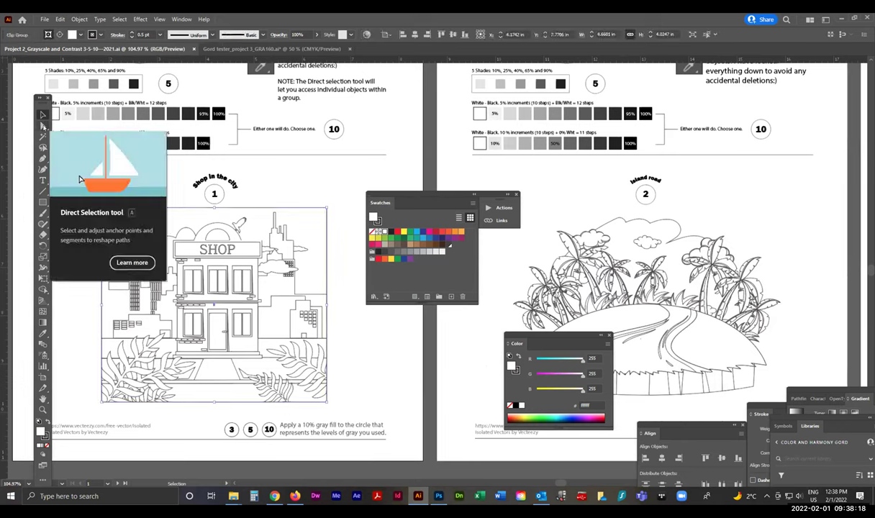
key("a")
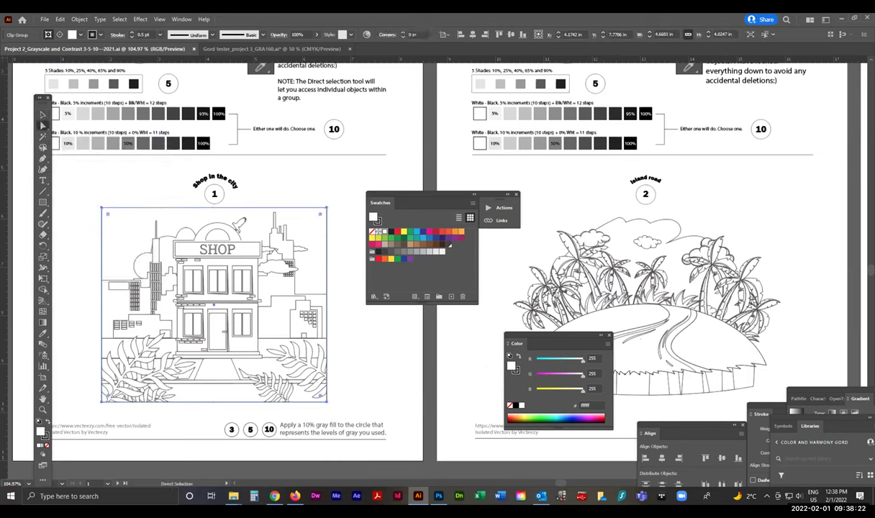
left_click(310, 318)
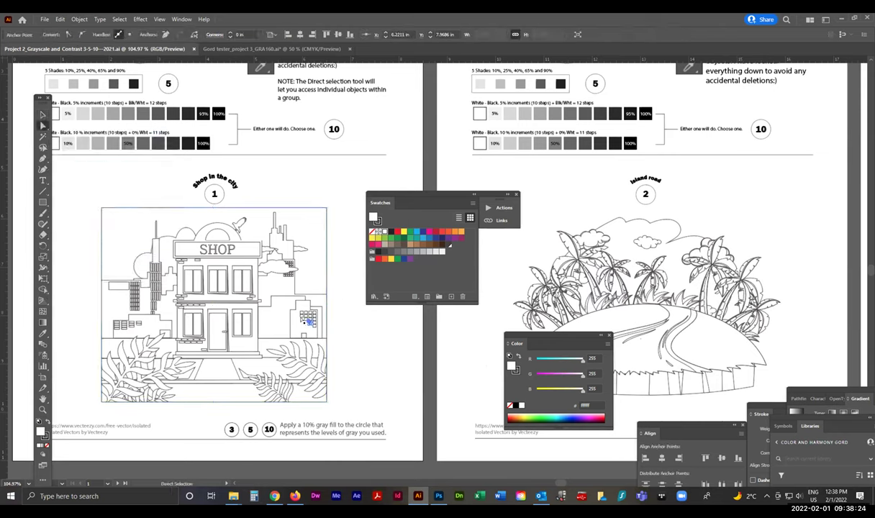
left_click(300, 313)
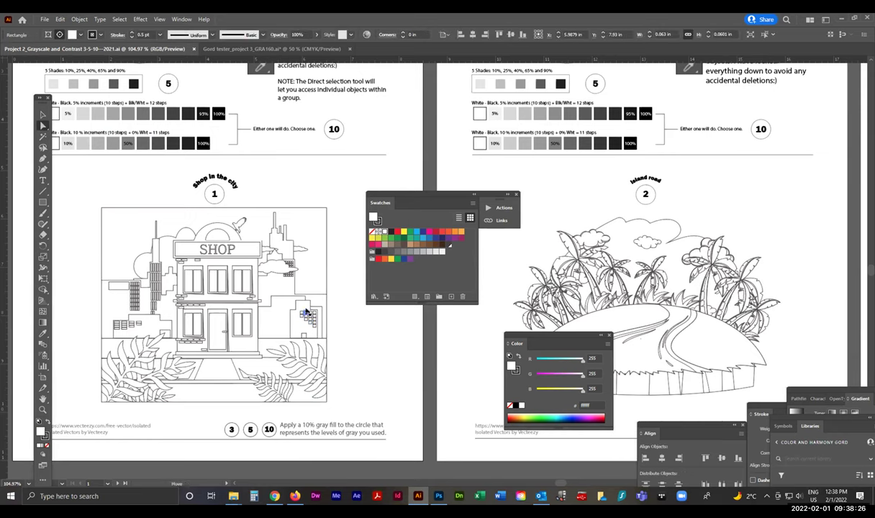
left_click(305, 315)
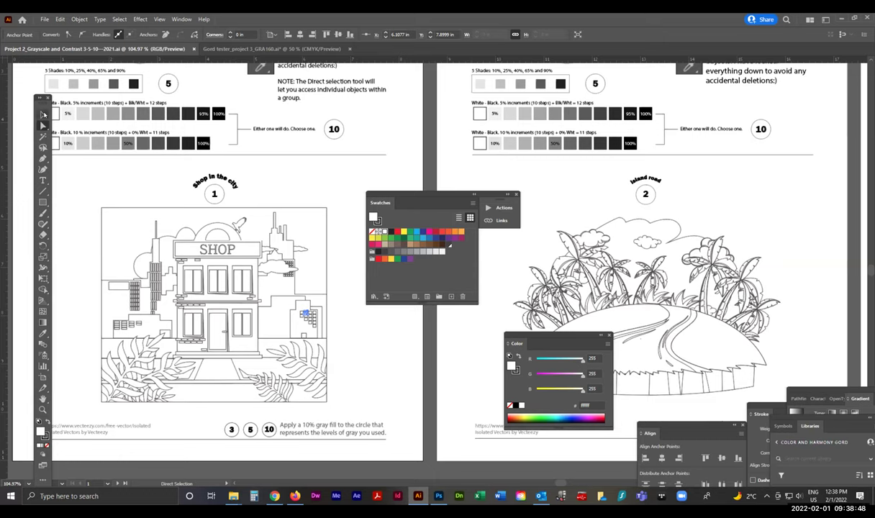
- Select the whole Shop in the city drawing, shift it slightly down and left, and reposition the floating Tools panel
left_click(43, 114)
left_click(309, 311)
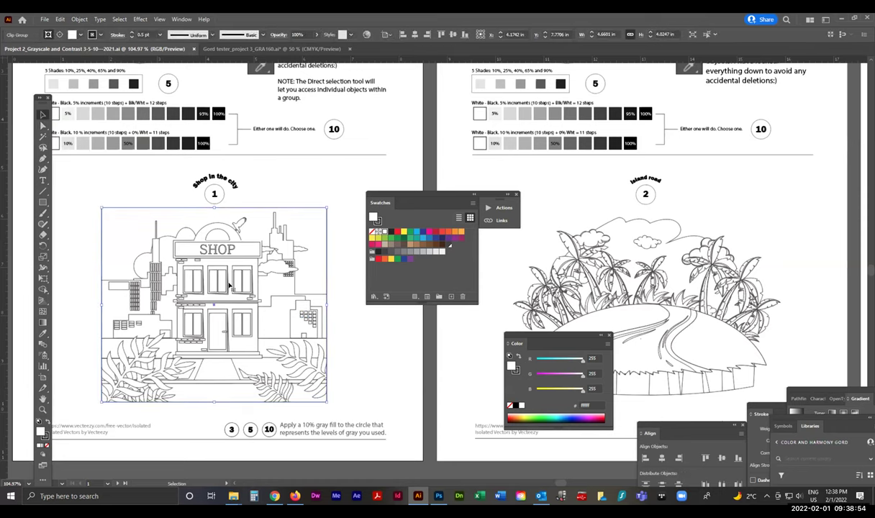
left_click_drag(223, 261, 226, 291)
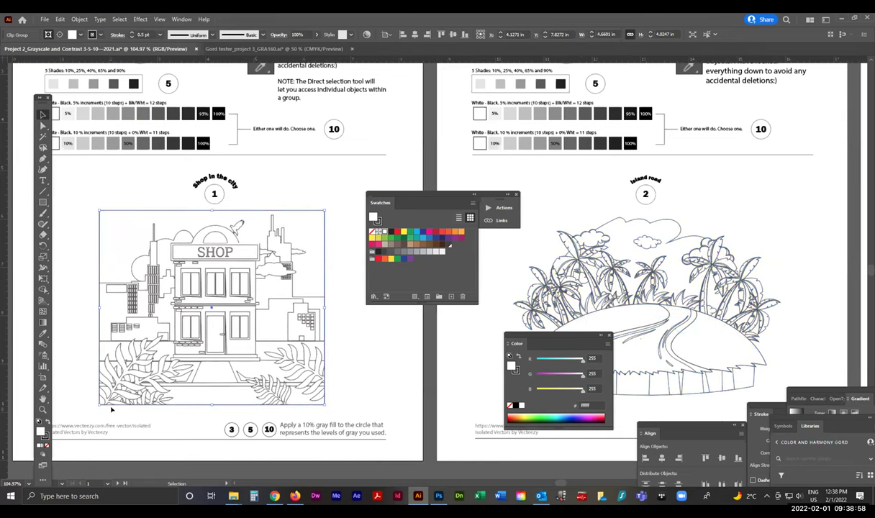
left_click_drag(39, 96, 33, 48)
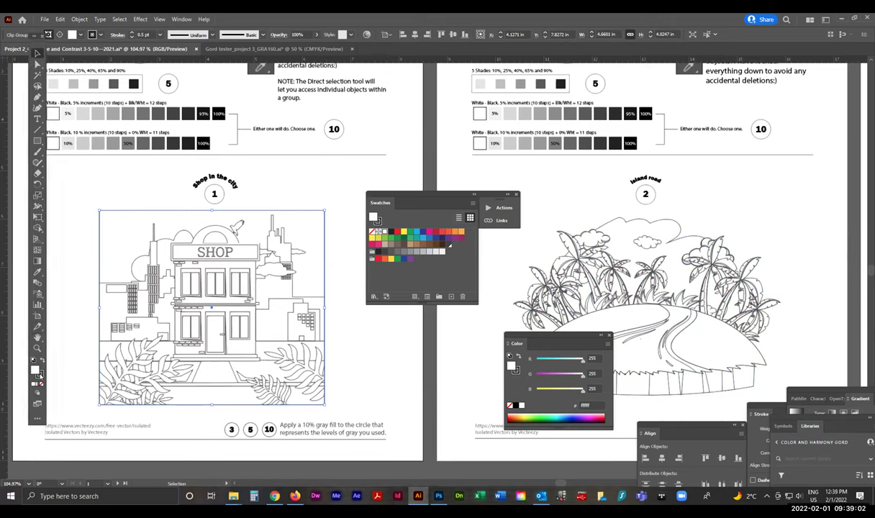
- Set the stroke of the whole Shop in the city drawing to None, then undo it
left_click(39, 375)
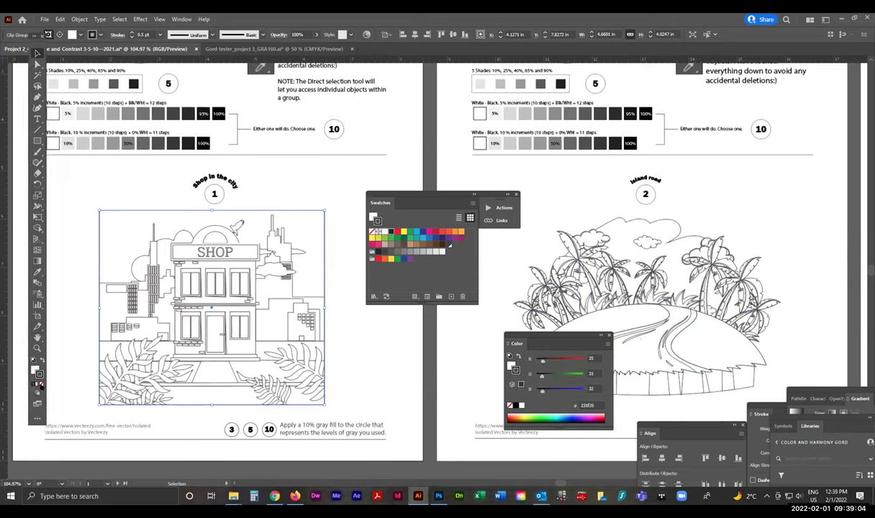
left_click(39, 385)
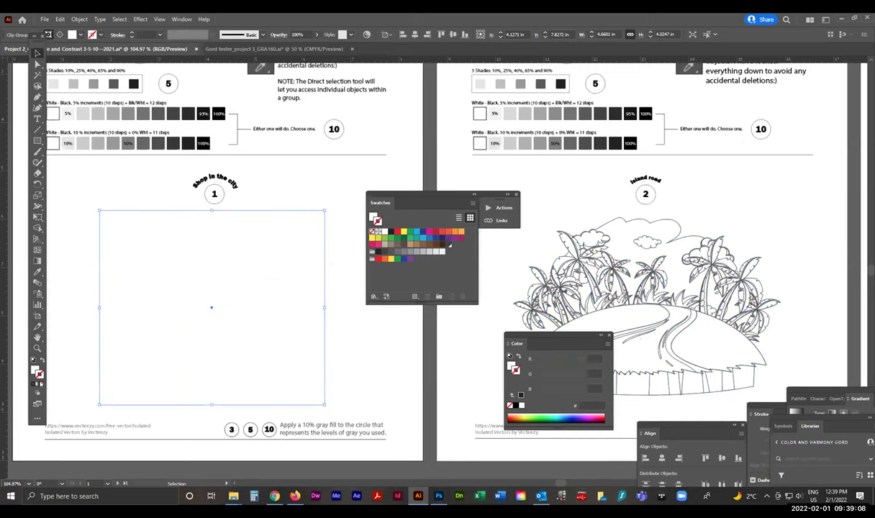
key("ctrl+z")
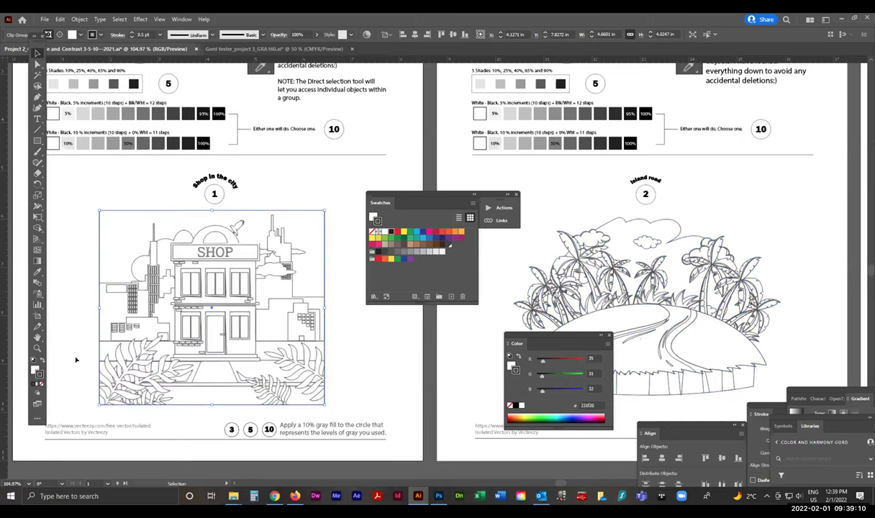
- Set the stroke of the whole Island road drawing to None, then undo the change and deselect the drawing
left_click(630, 303)
key("a")
left_click_drag(284, 301, 218, 303)
left_click_drag(414, 303, 68, 310)
key("v")
key("slash")
left_click(69, 343)
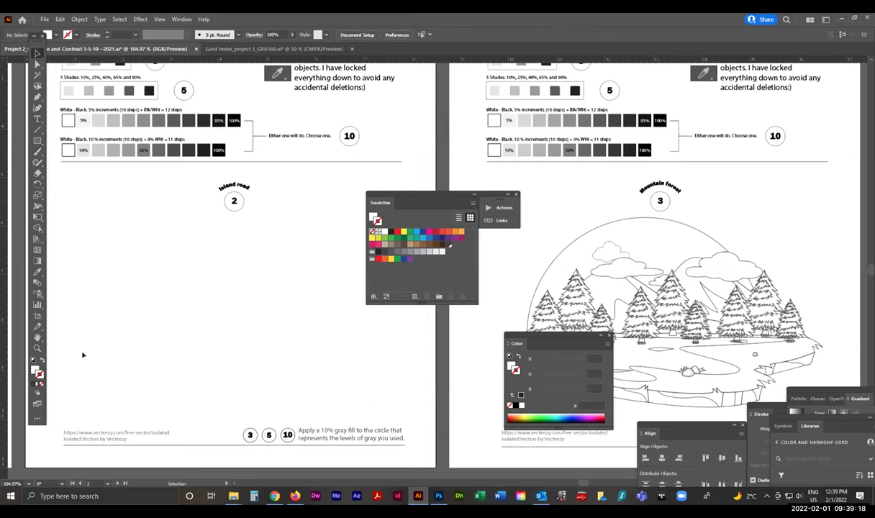
key("ctrl+z")
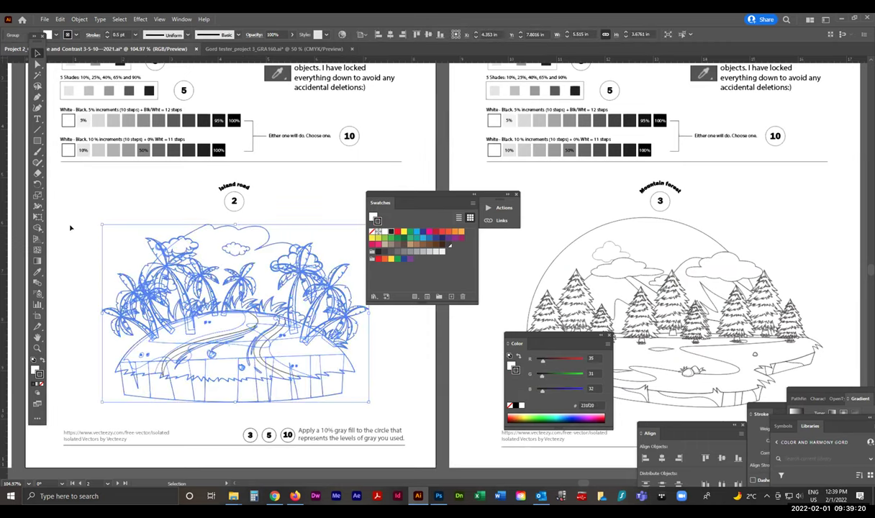
left_click(69, 228)
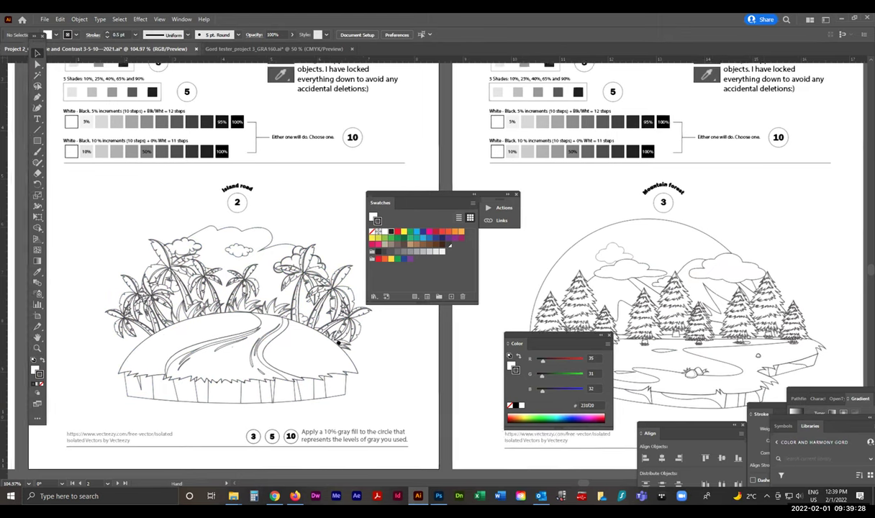
- Set the stroke of the whole Mountain forest drawing to None, then undo the change and deselect the drawing
left_click_drag(42, 295, 226, 346)
scroll(270, 303, "left", 1)
scroll(141, 309, "left", 4)
scroll(140, 309, "down", 1)
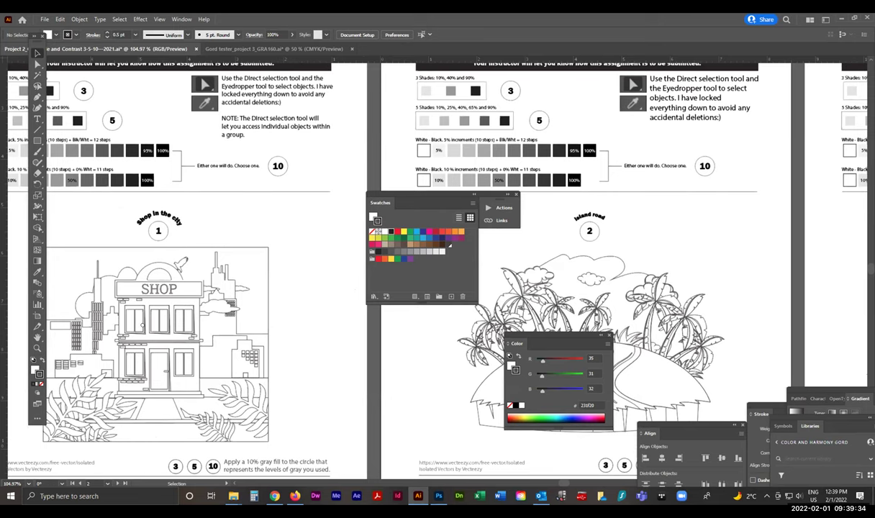
scroll(231, 345, "right", 15)
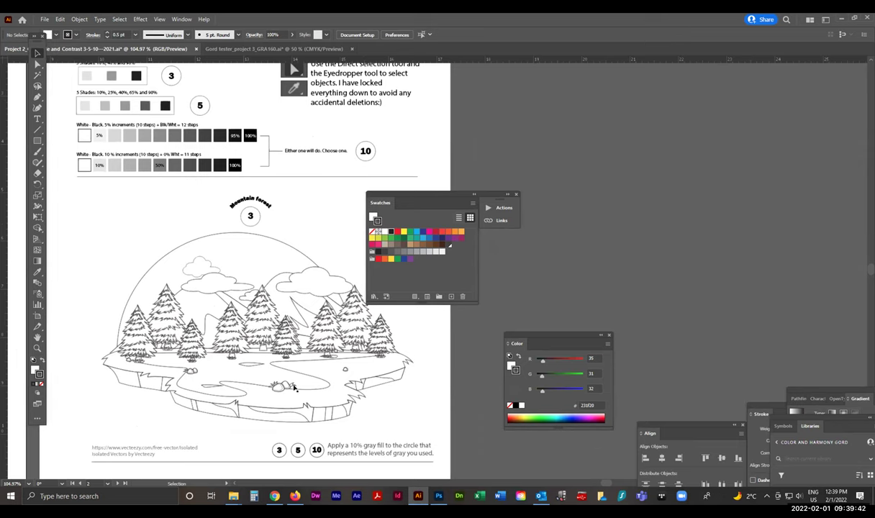
left_click(263, 329)
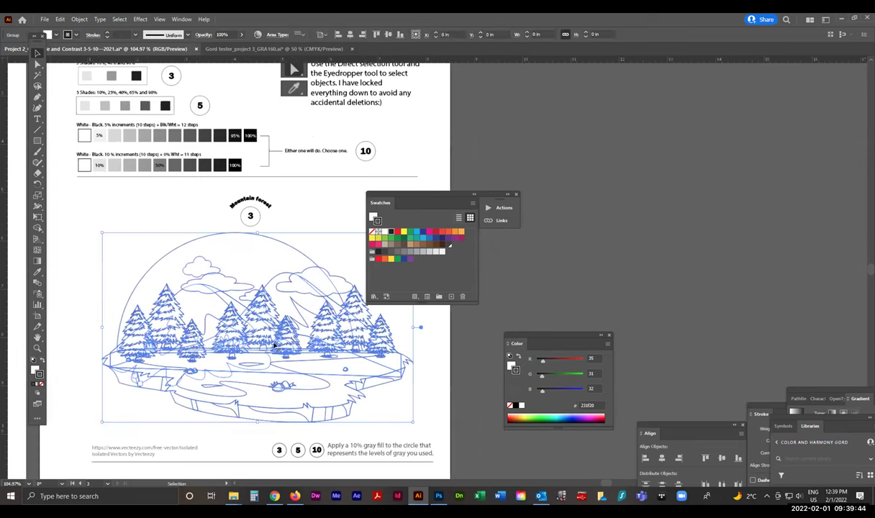
left_click(67, 275)
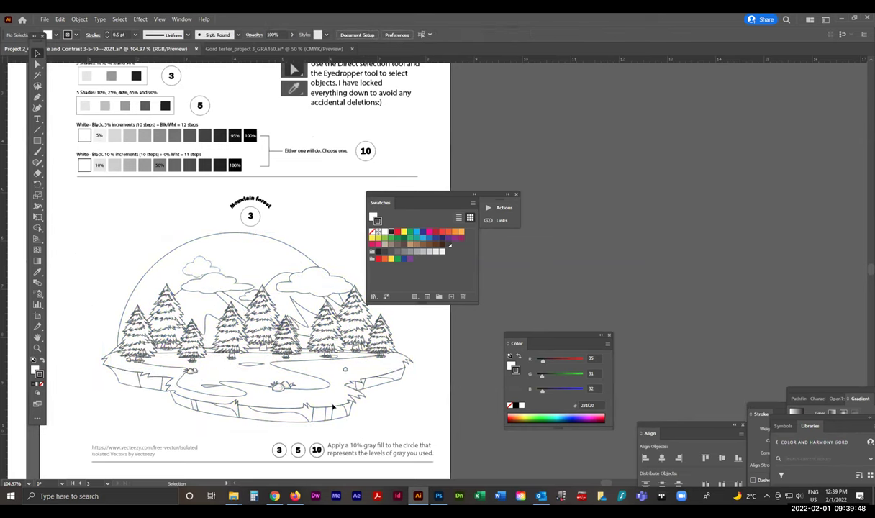
left_click(394, 390)
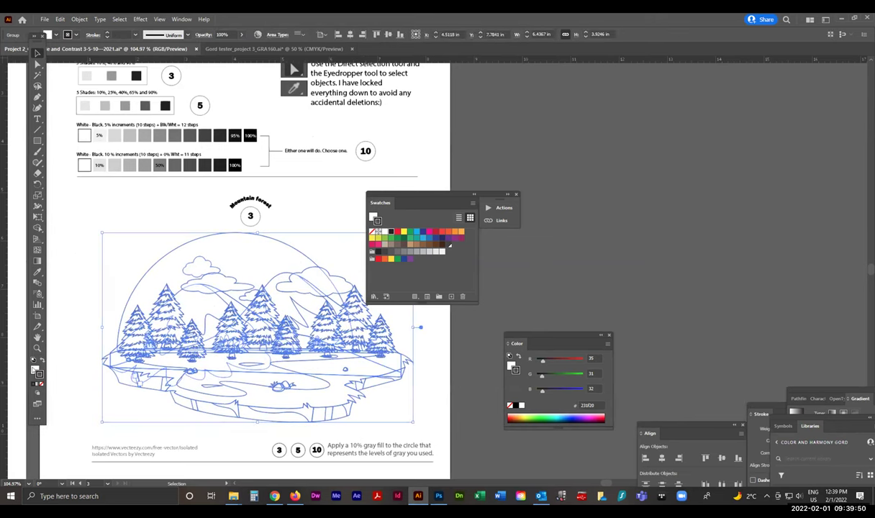
left_click(41, 384)
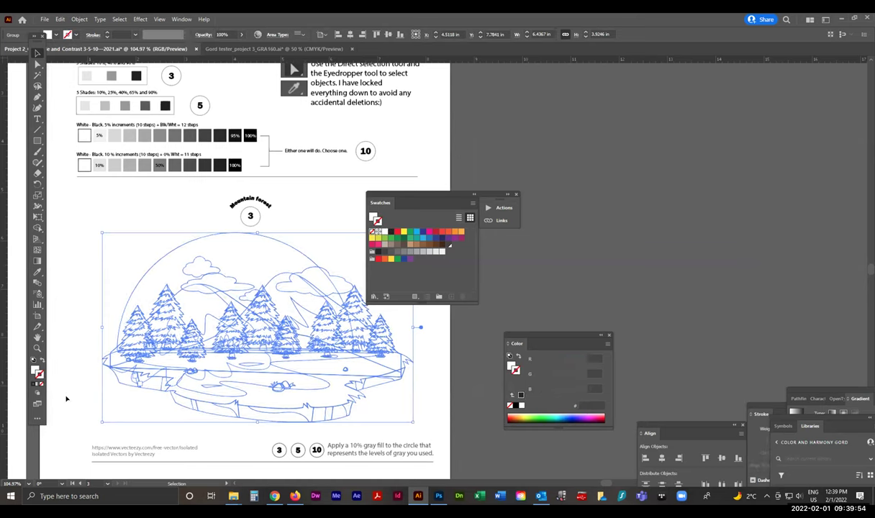
key("ctrl+z")
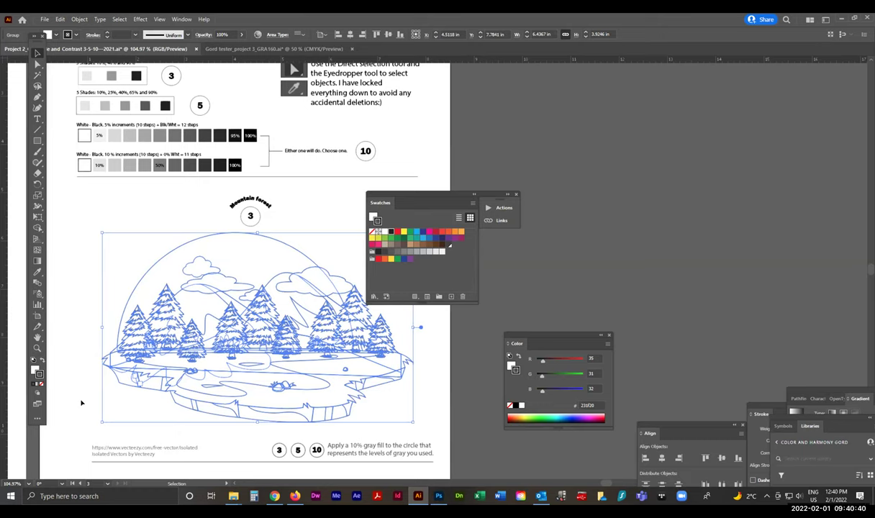
left_click(81, 403)
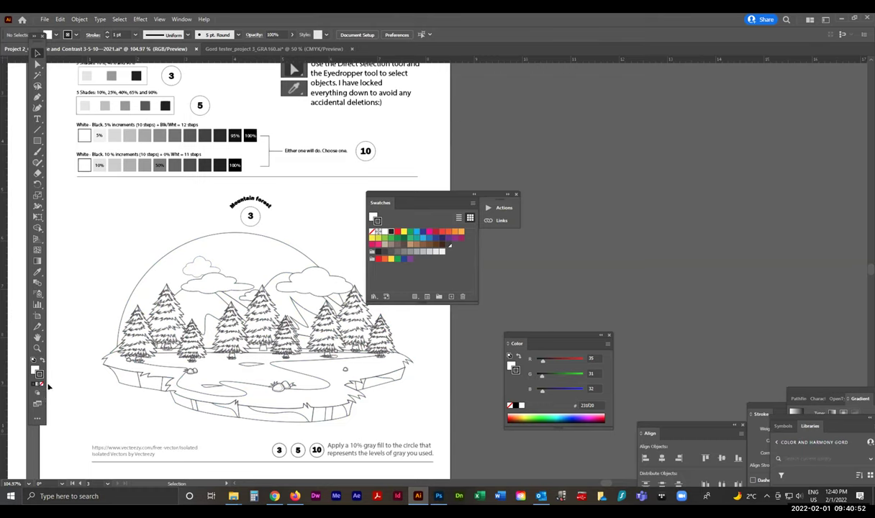
- Move the Swatches panel below the pages so it no longer covers the drawings, and leave nothing selected
left_click(141, 365)
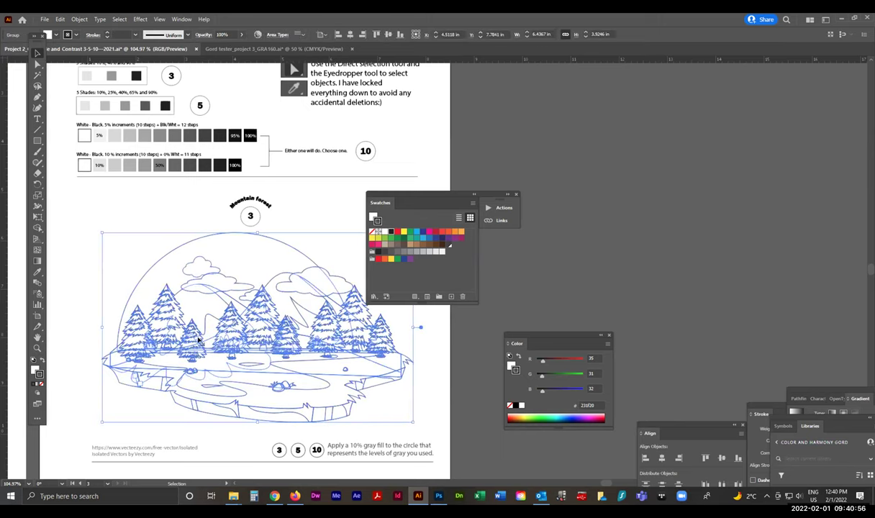
key("ctrl+minus")
key("ctrl+minus")
key("v")
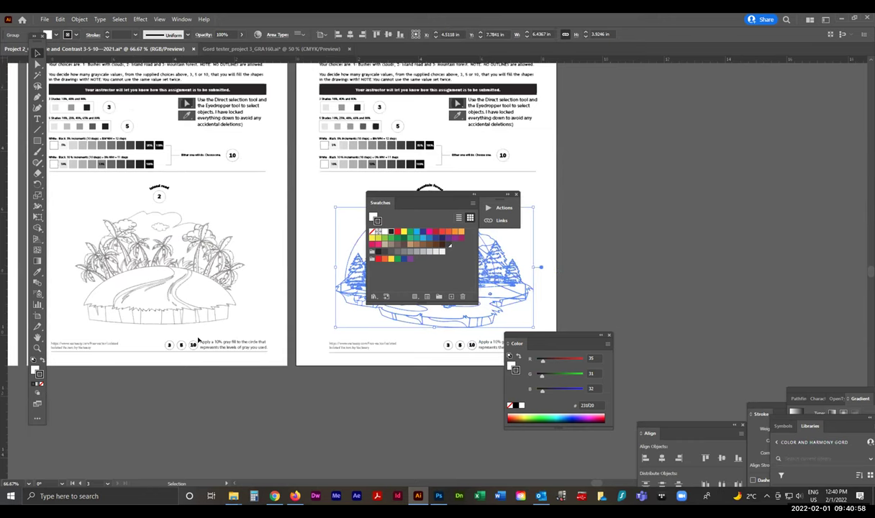
left_click_drag(391, 193, 229, 429)
key("space")
left_click_drag(138, 292, 382, 276)
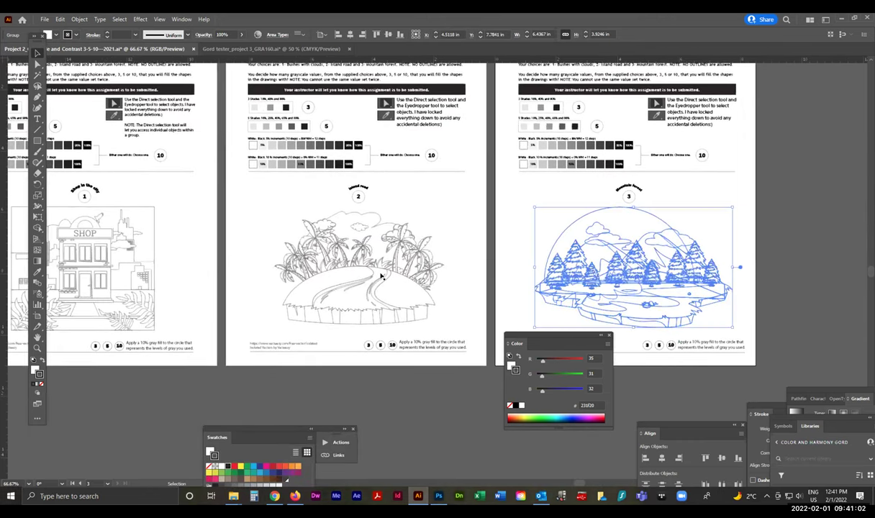
left_click(511, 214)
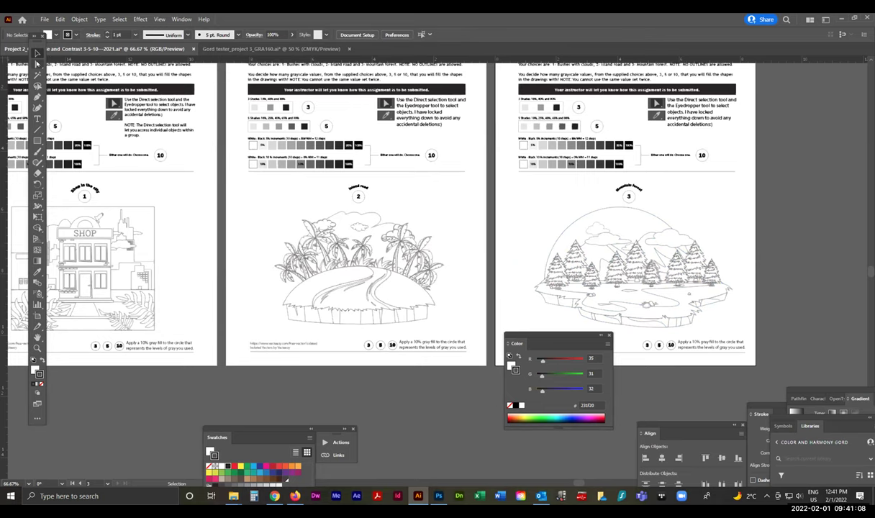
- Fill the skyline, walkway and right-hand fern of Shop in the city with the scale's dark gray and no outline, using Direct Selection and the Eyedropper
left_click(38, 64)
left_click(119, 225)
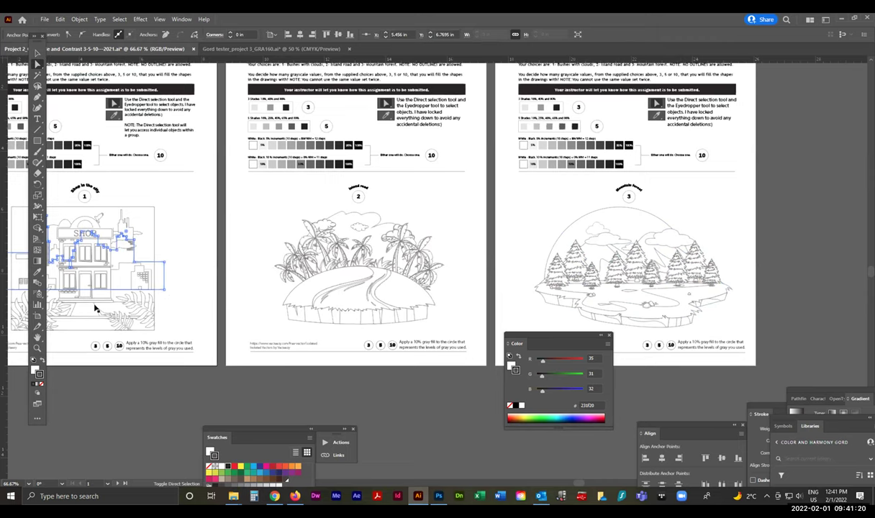
left_click(135, 303, "shift")
left_click(142, 314, "shift")
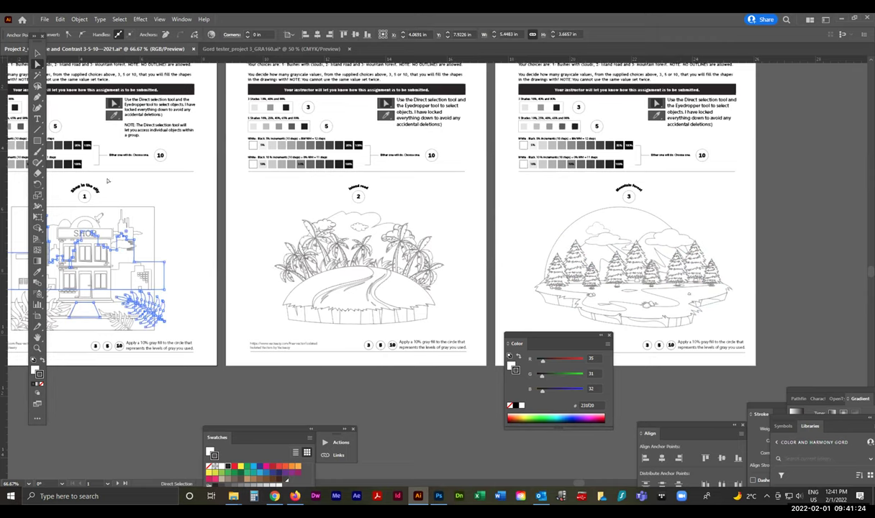
key("i")
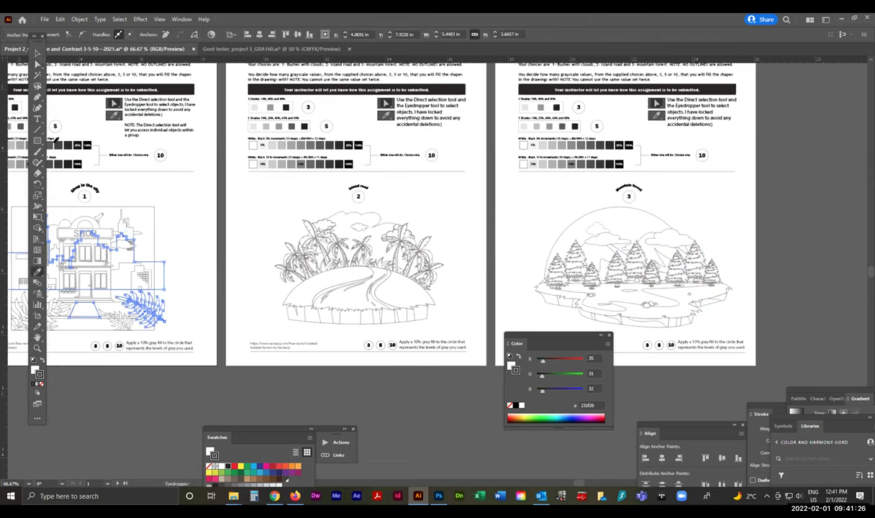
left_click(57, 141)
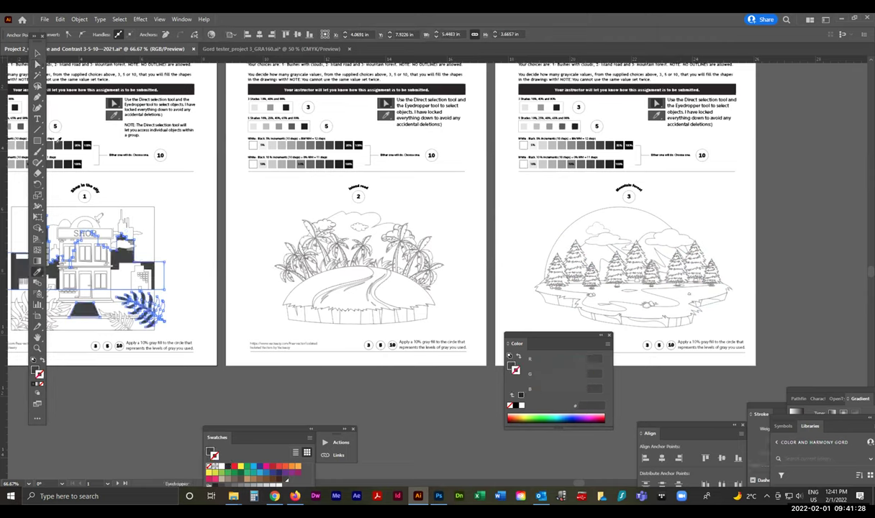
left_click(37, 54)
left_click(176, 189)
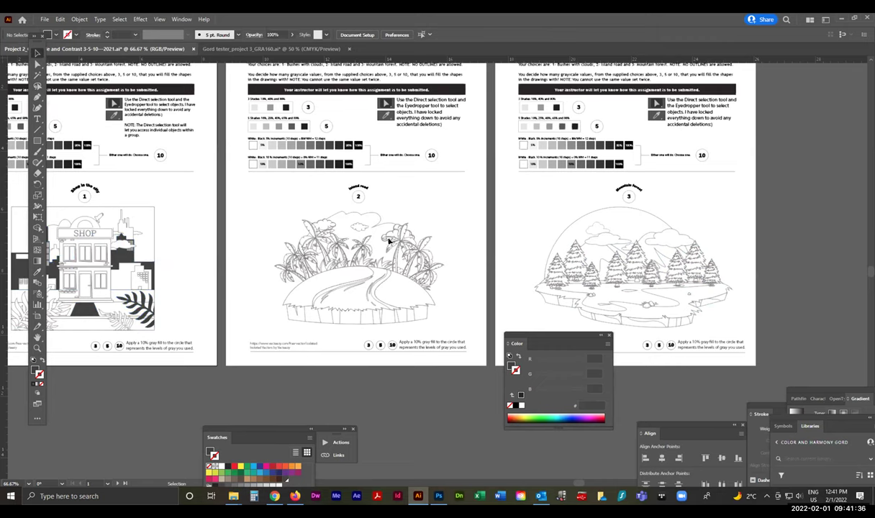
- Undo the dark gray fills in Shop in the city, leave nothing selected, and switch to the Gord tester_project 3_GRA160 document
key("ctrl+a")
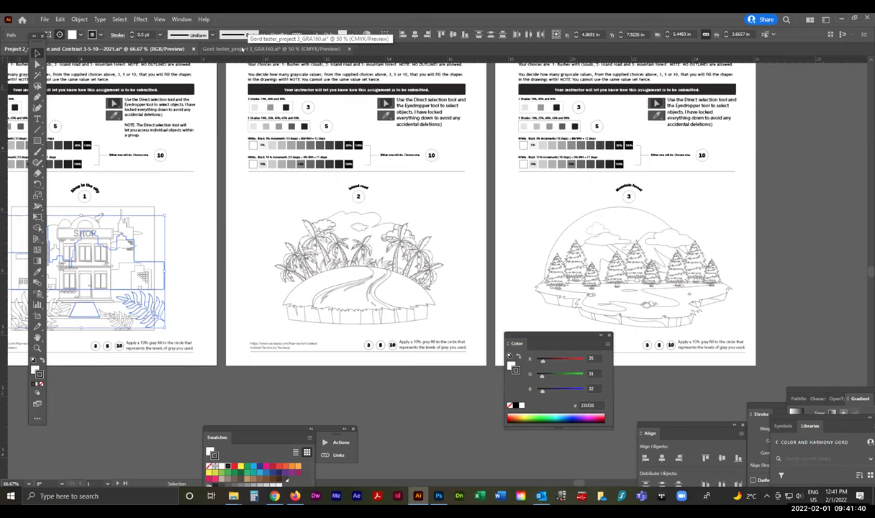
left_click(214, 383)
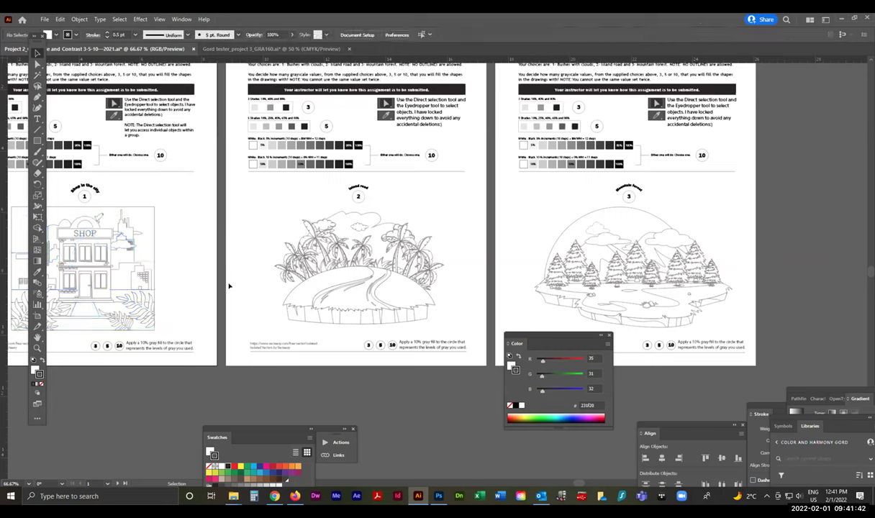
left_click(241, 49)
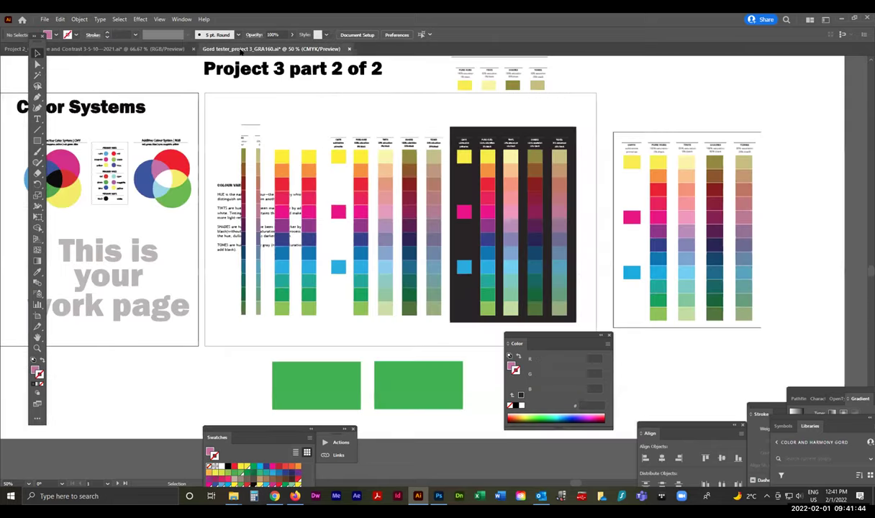
- Place the Color panel beside the Color Systems diagrams in CMYK mode, and move the toolbox off the subtractive diagram
left_click_drag(551, 339, 530, 360)
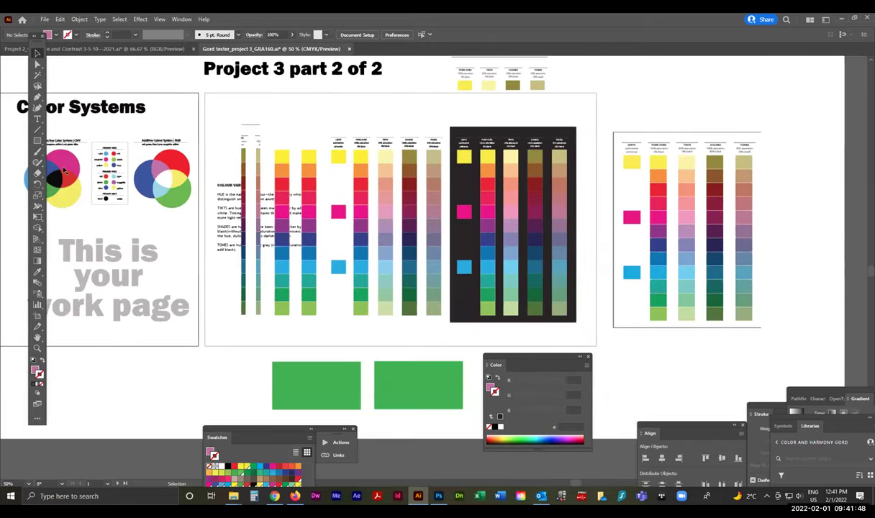
left_click_drag(510, 356, 227, 102)
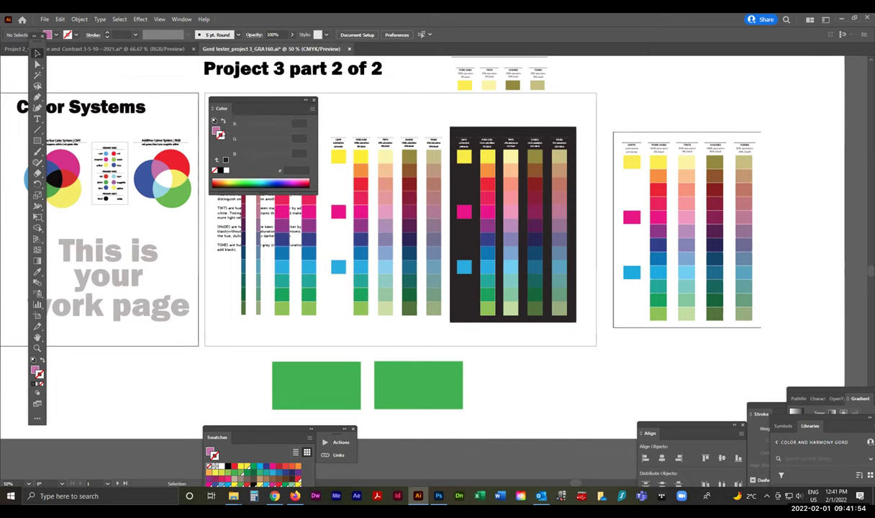
left_click(217, 132)
left_click(312, 107)
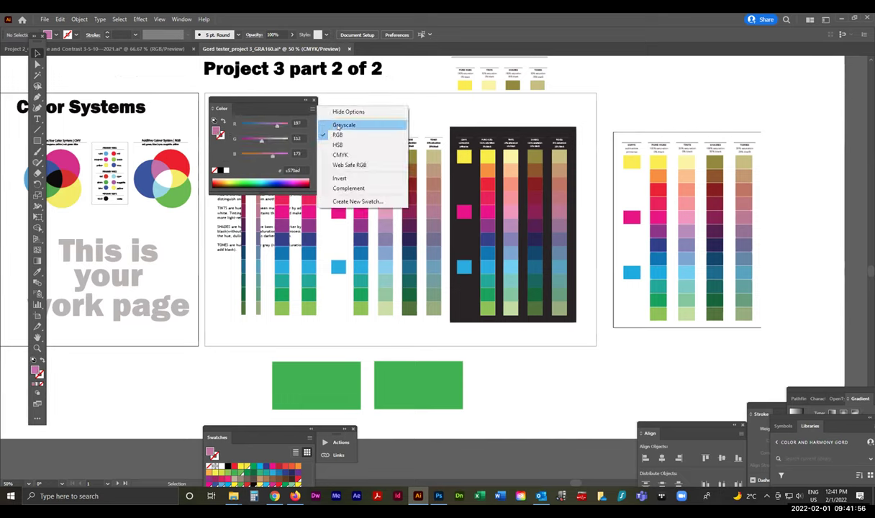
left_click(346, 154)
left_click(64, 160)
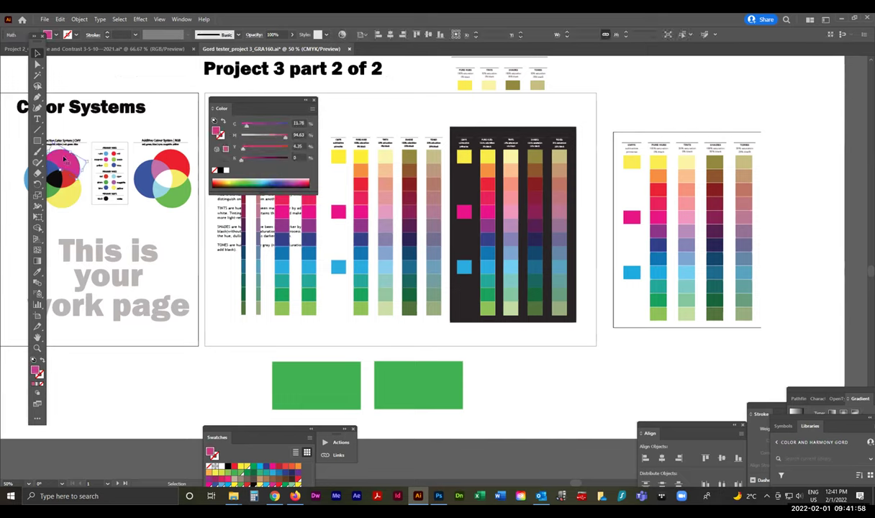
left_click_drag(36, 41, 15, 248)
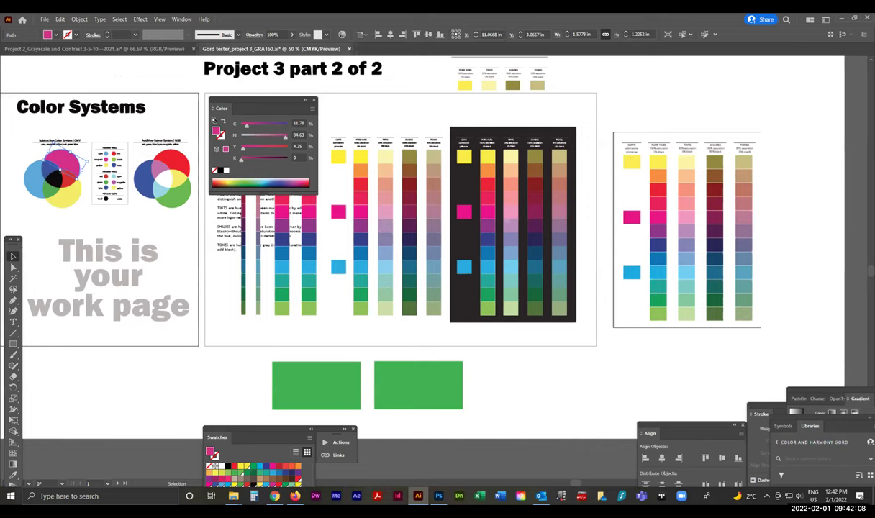
- Set the subtractive diagram's yellow circle to 100% yellow and its cyan circle to 100% cyan with 0% magenta
mouse_move(283, 137)
left_mouse_down()
mouse_move(243, 137)
mouse_move(278, 149)
left_mouse_up()
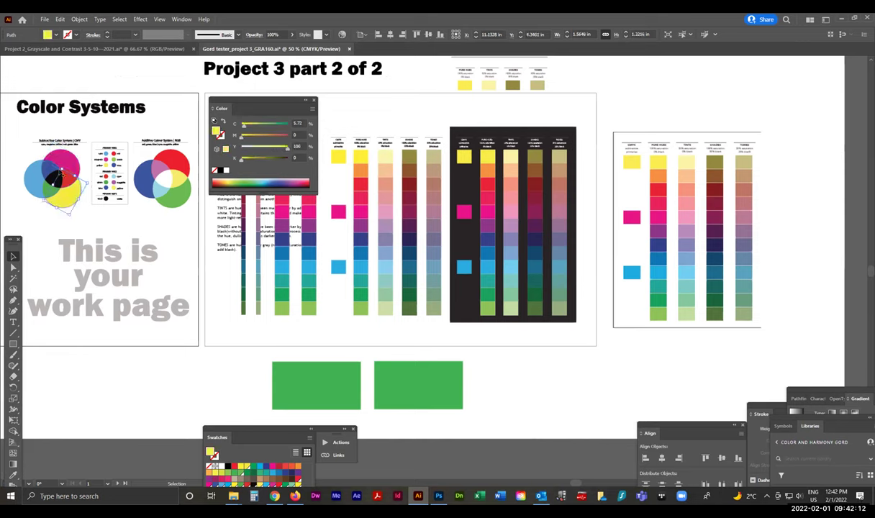
left_click(32, 172)
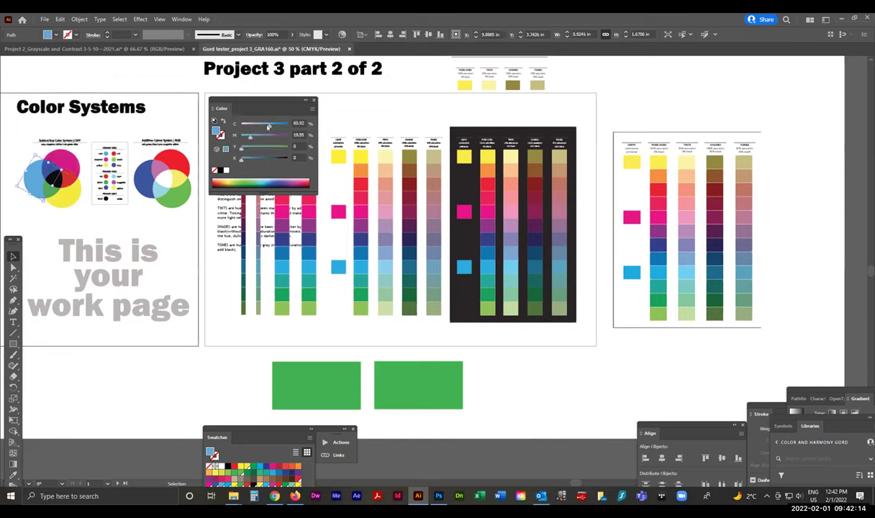
left_click_drag(285, 124, 290, 123)
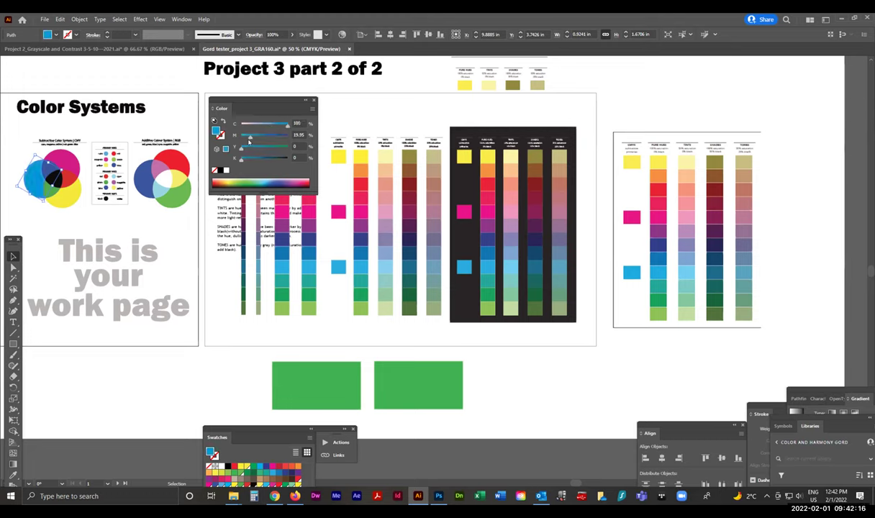
left_click(240, 136)
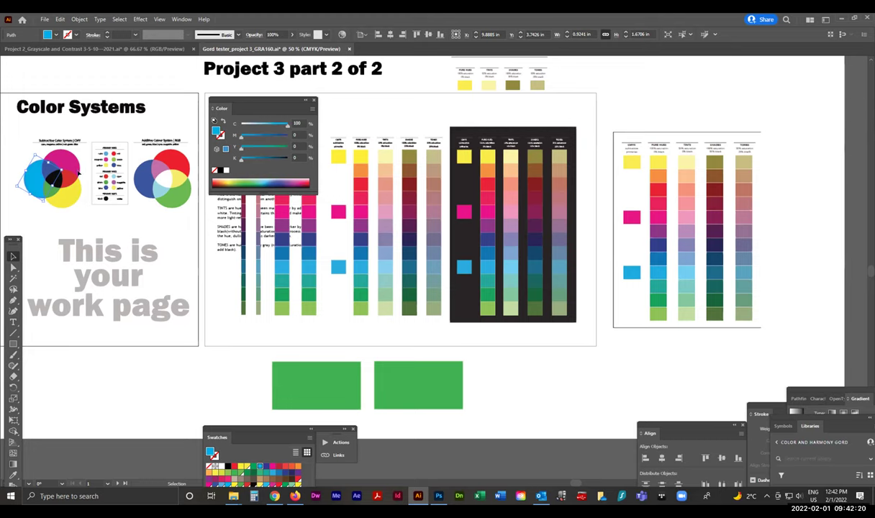
- Check the color values of the green overlap and the magenta, cyan and yellow circles in the subtractive diagram
left_click(54, 192)
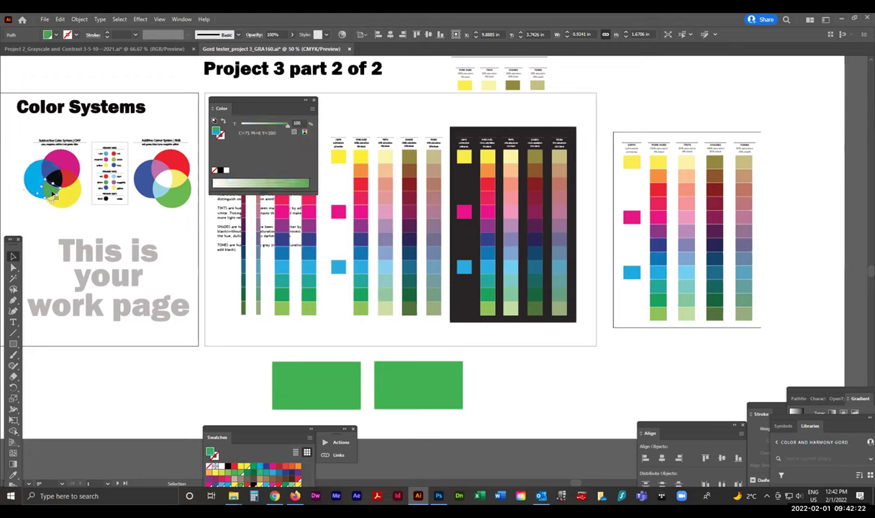
left_click(51, 162)
left_click(49, 166)
left_click(30, 173)
left_click(65, 191)
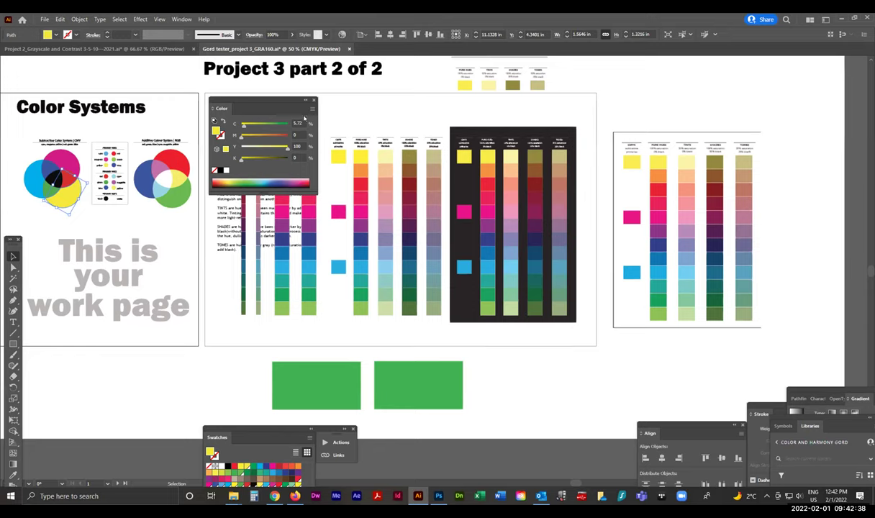
- Switch the Color panel to RGB and try to set the additive diagram's blue circle to R 0, G 0, B 255
left_click(311, 110)
left_click(342, 147)
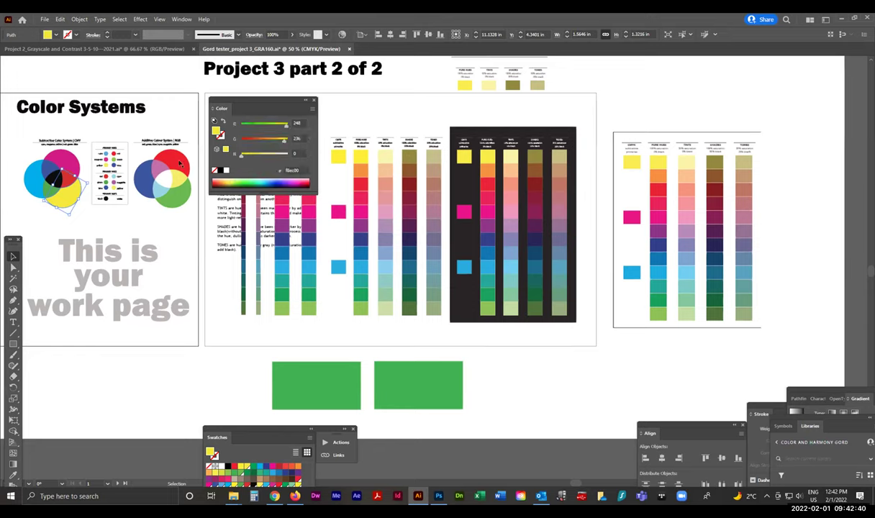
left_click(180, 164)
left_click(136, 177)
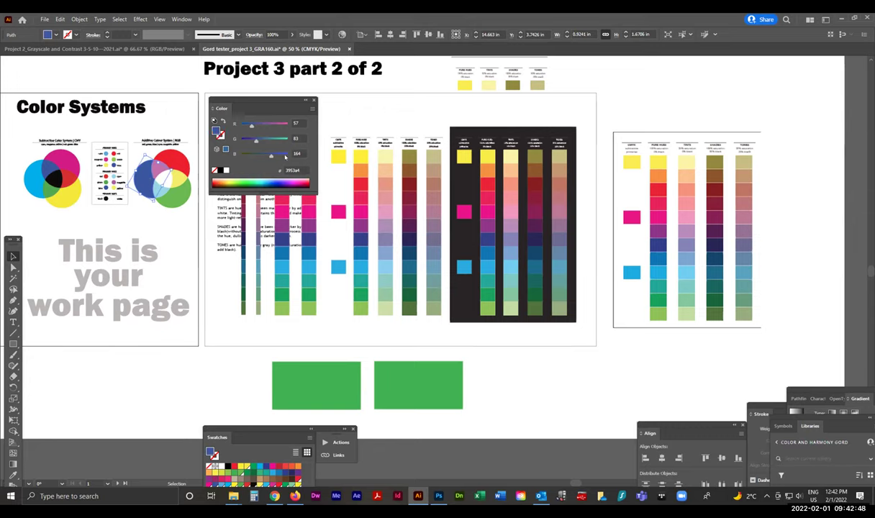
mouse_move(273, 109)
left_mouse_down()
mouse_move(252, 98)
mouse_move(270, 104)
mouse_move(258, 100)
left_mouse_up()
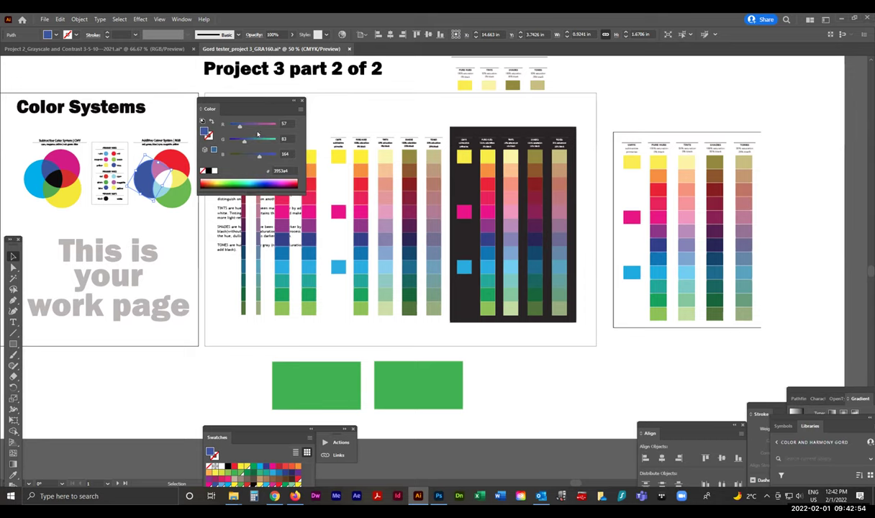
left_click_drag(259, 156, 229, 125)
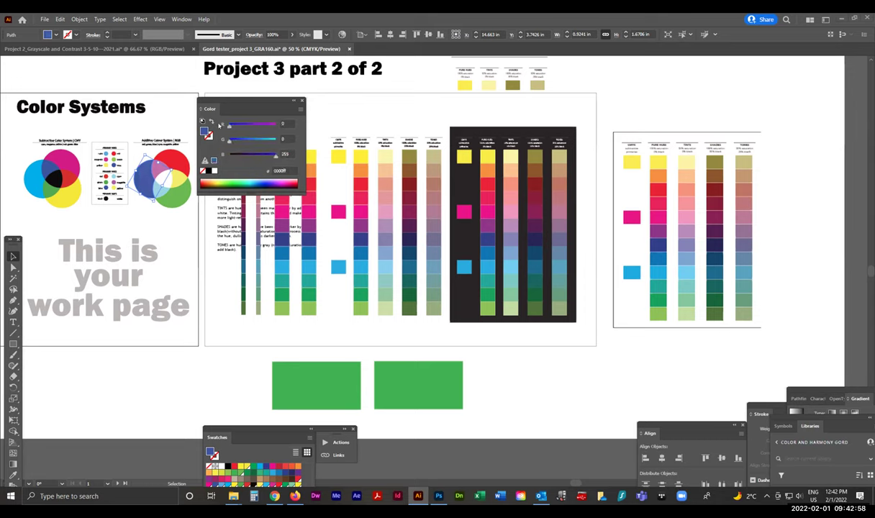
left_click(179, 226)
- Try to set the additive diagram's green circle to R 0, G 255, B 0, then deselect it
left_click(180, 203)
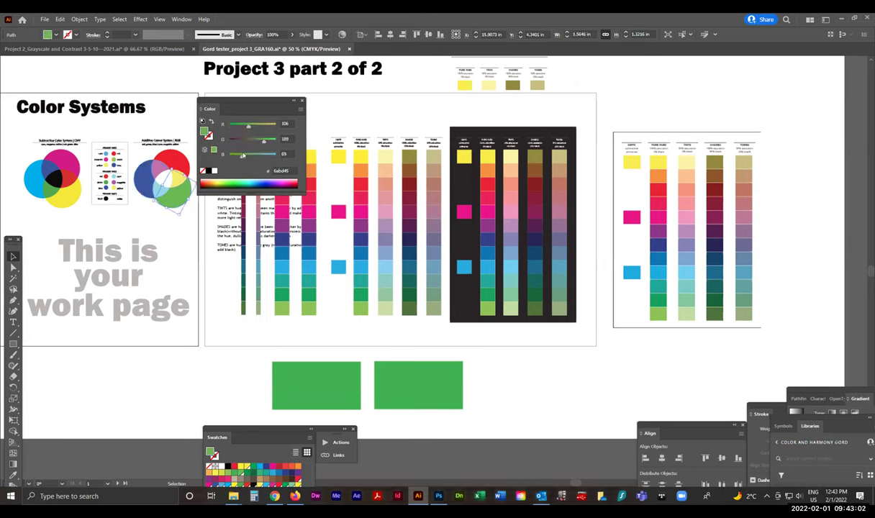
left_click_drag(263, 140, 228, 126)
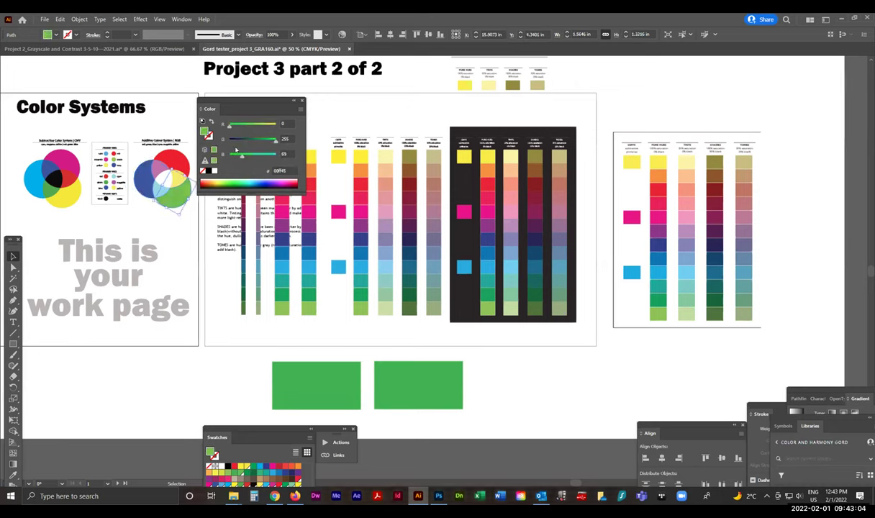
left_click_drag(242, 157, 229, 155)
left_click(212, 251)
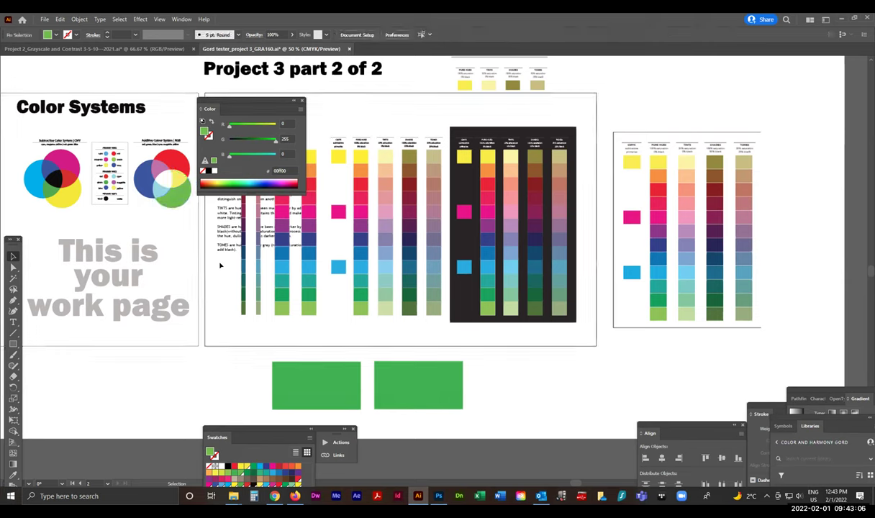
- Check the blue circle's RGB values, deselect it, and undo the last color change on the green circle
left_click(138, 170)
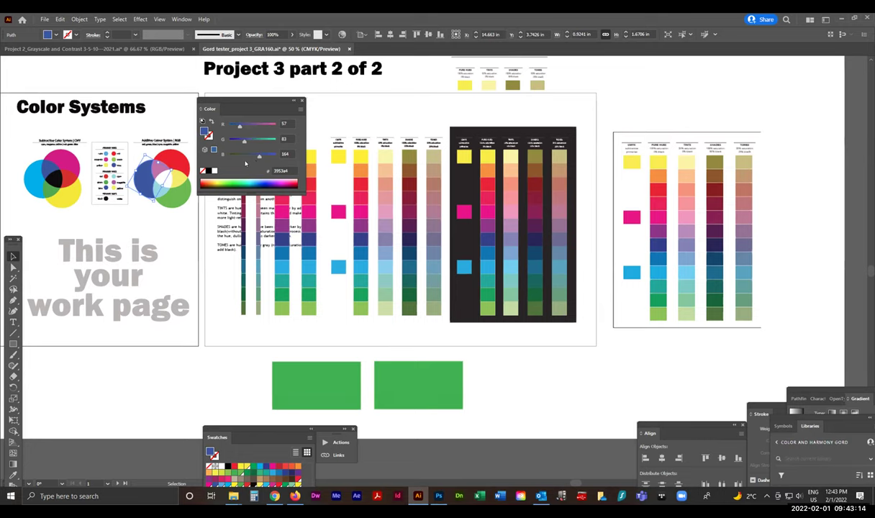
left_click(206, 263)
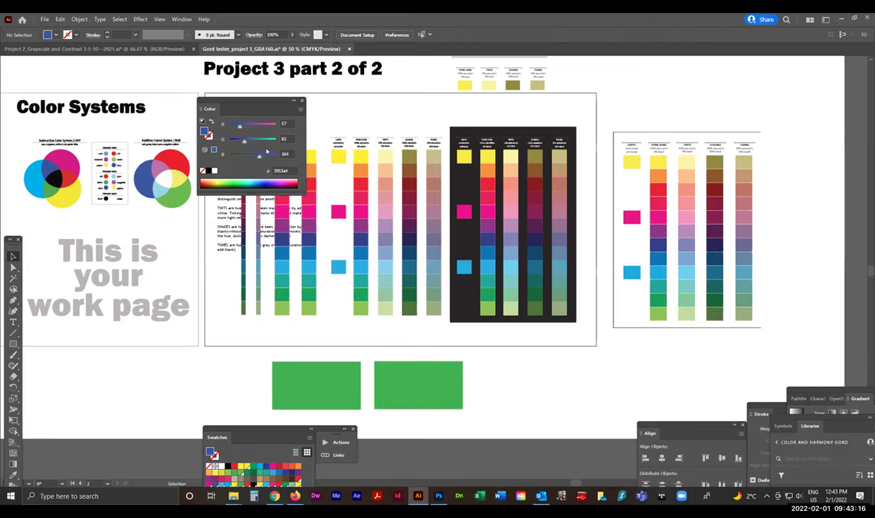
key("ctrl+z")
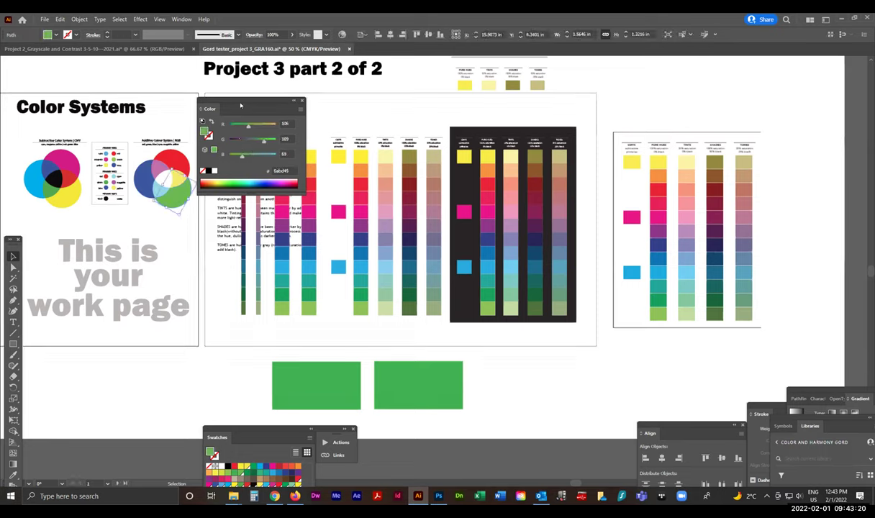
- Review the Color panel's color mode options without changing the mode, then deselect the green circle
left_click(300, 109)
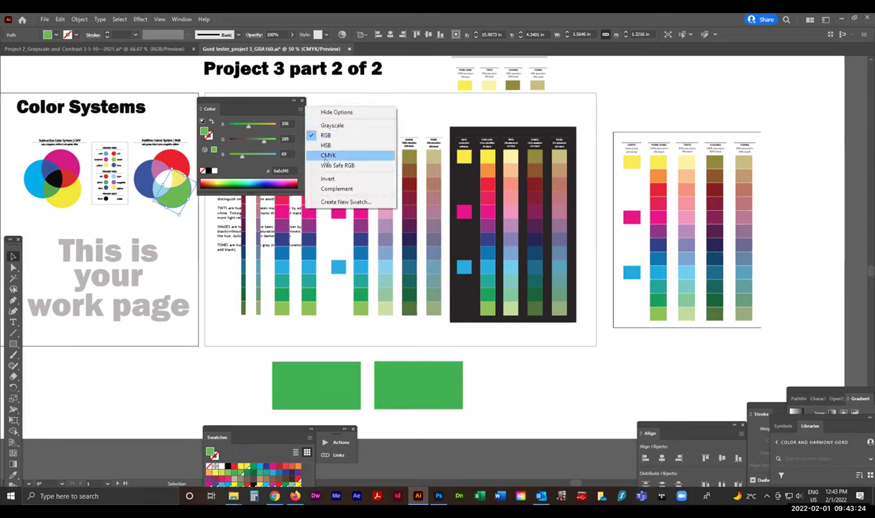
left_click(252, 101)
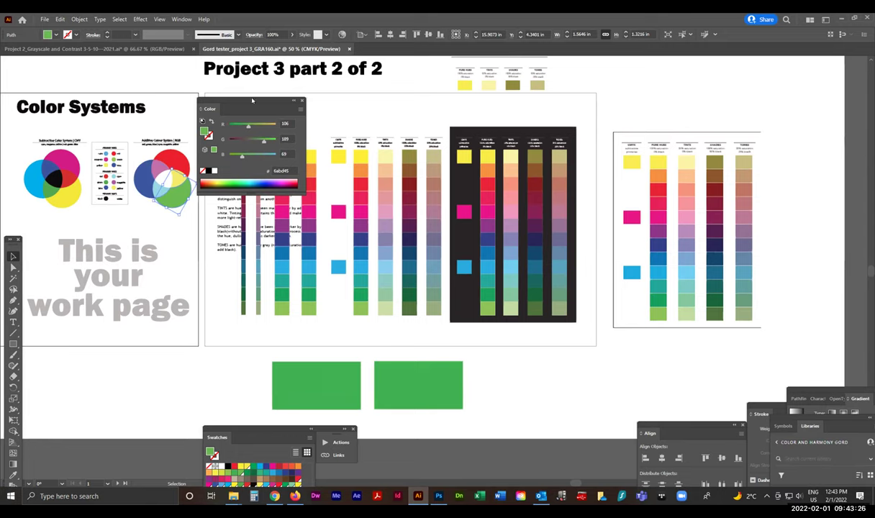
left_click(175, 110)
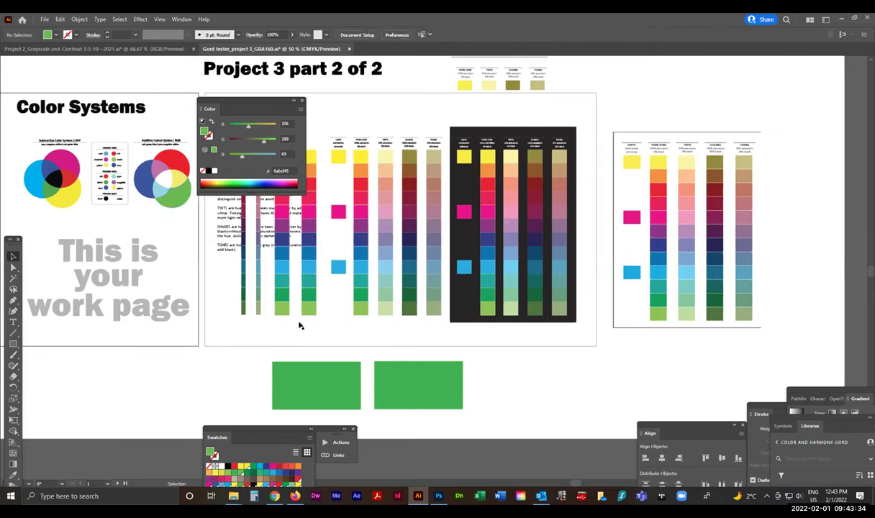
- Move the Color panel below the Color Systems page and Swatches beside the two green rectangles, with the first rectangle selected
left_click_drag(238, 99, 103, 358)
left_click_drag(276, 430, 574, 346)
left_click(347, 373)
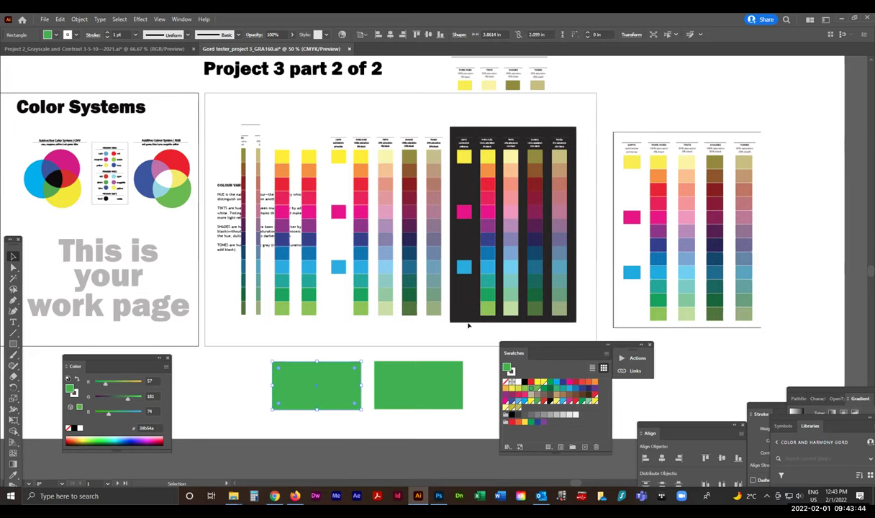
left_click_drag(536, 345, 540, 269)
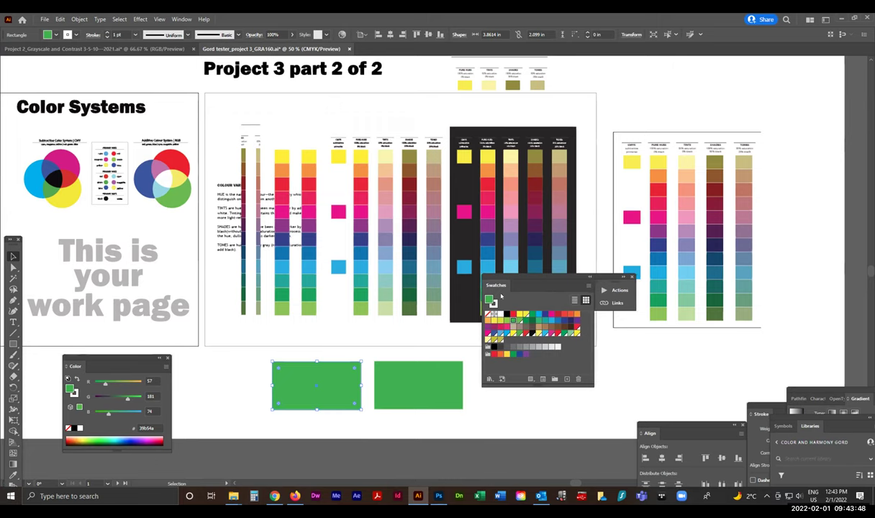
- Create a new global process color swatch in RGB mode with R 0, G 255, B 0
left_click(587, 287)
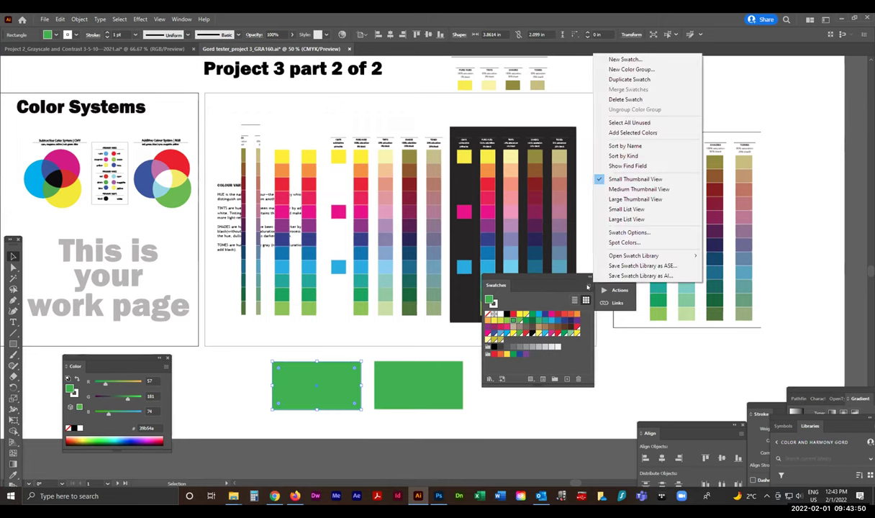
left_click(646, 58)
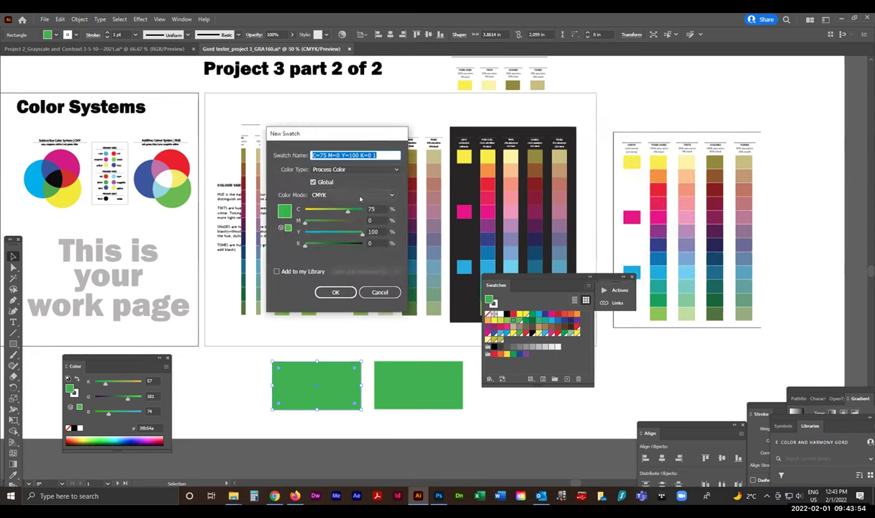
left_click(363, 195)
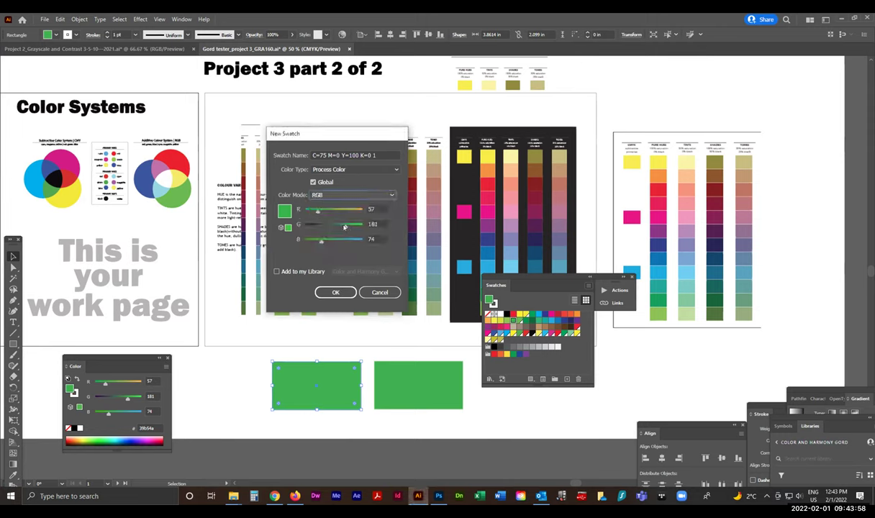
left_click_drag(353, 227, 305, 210)
left_click_drag(321, 240, 305, 240)
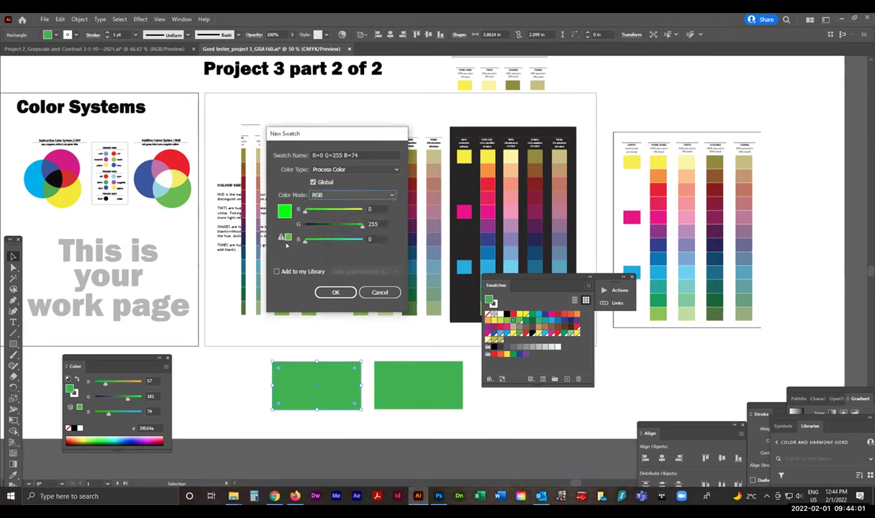
left_click(336, 293)
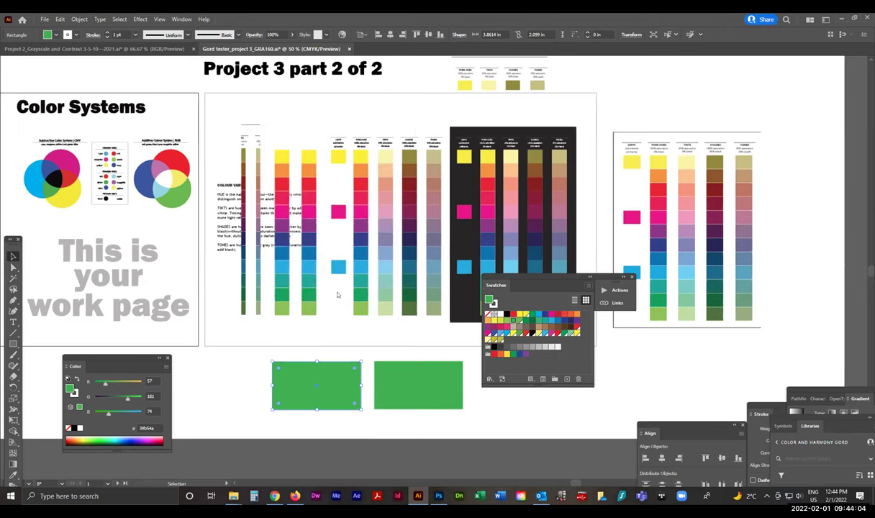
- Move the two green rectangles below the pages to the left, leaving a wider gap between them
left_click_drag(328, 395, 236, 398)
left_click_drag(399, 397, 335, 402)
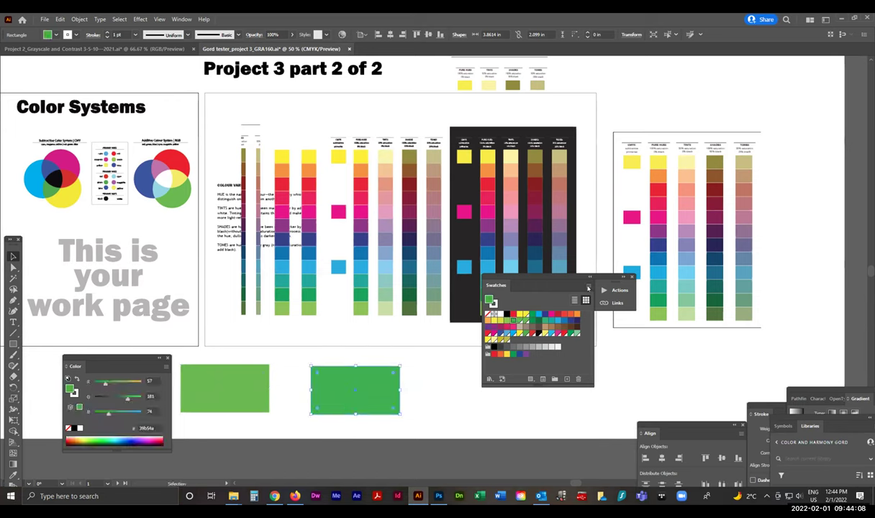
- Create a global CMYK process swatch of C 0, M 100, Y 0, K 0 for the second rectangle's fill and deselect it
left_click(589, 285)
left_click(625, 59)
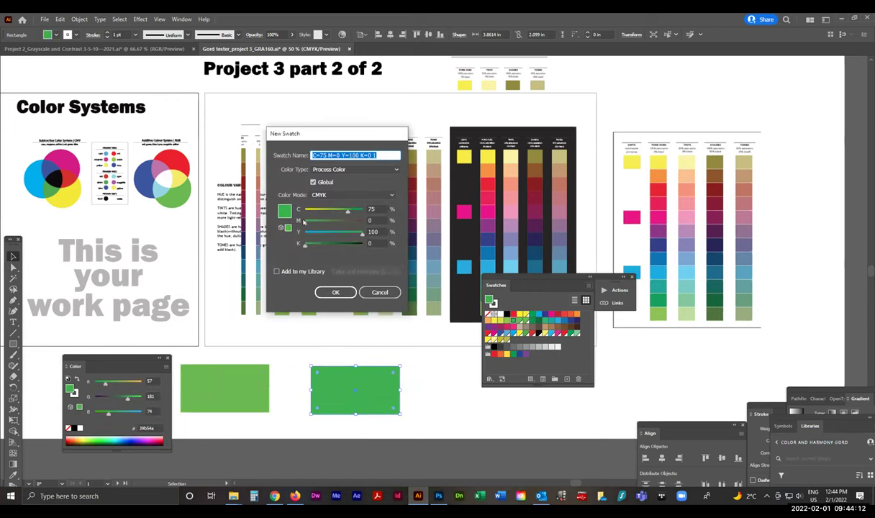
left_click_drag(330, 220, 305, 231)
left_click_drag(348, 209, 304, 208)
left_click(336, 292)
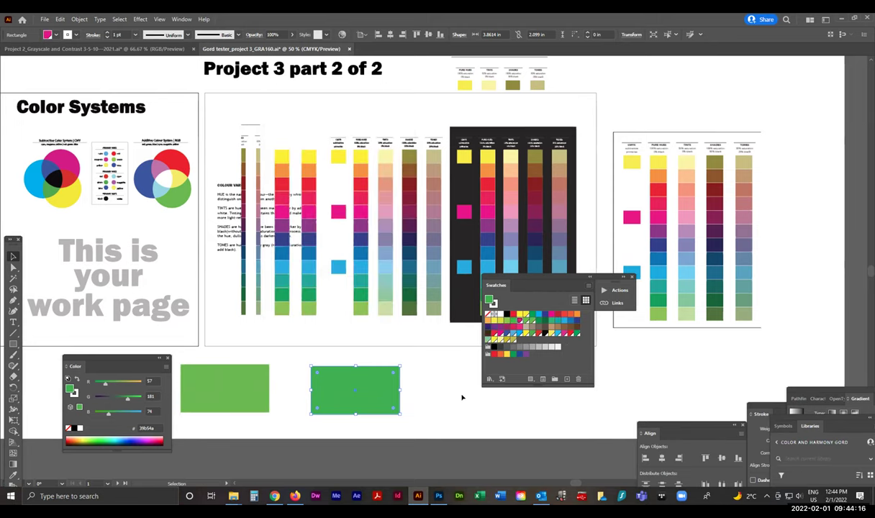
left_click(441, 391)
- Shift the green rectangle slightly up and right, and move the Color panel over the Color Systems work page
left_click_drag(230, 389, 239, 380)
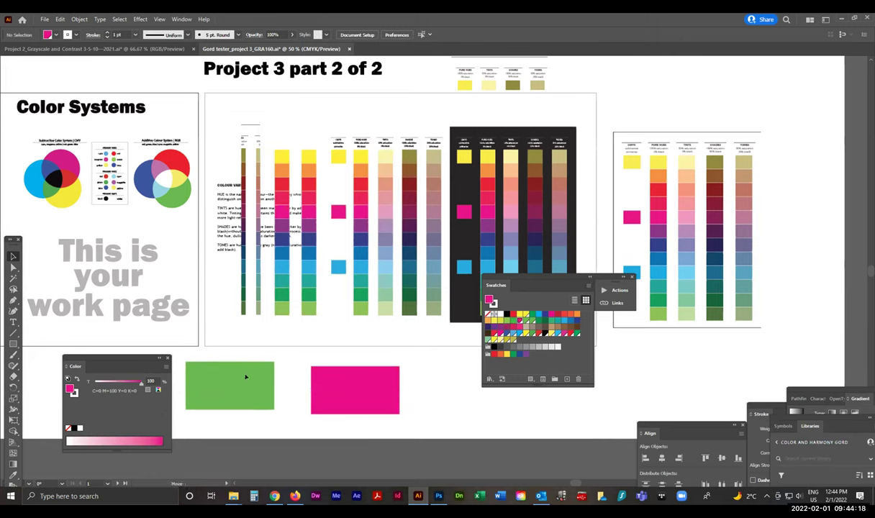
left_click_drag(119, 361, 126, 213)
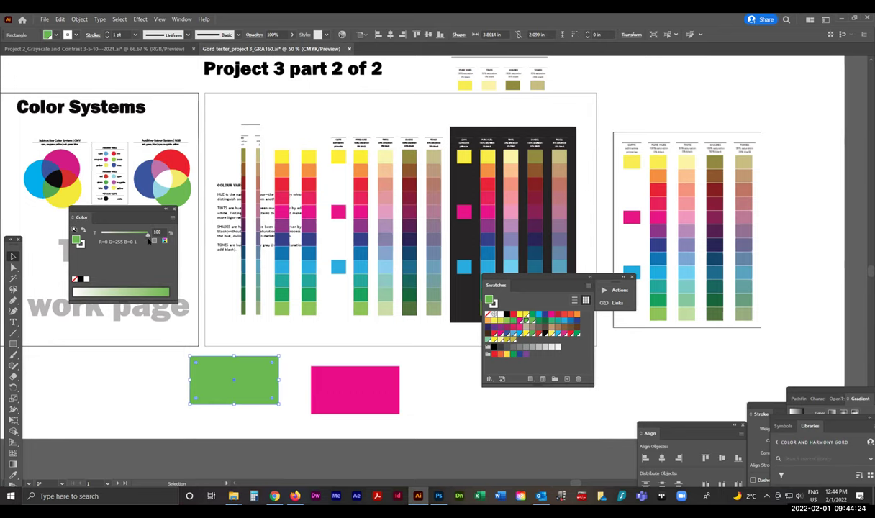
- Try switching the green rectangle's fill to RGB in the Color panel, deselect it, and undo the last change
left_click(172, 218)
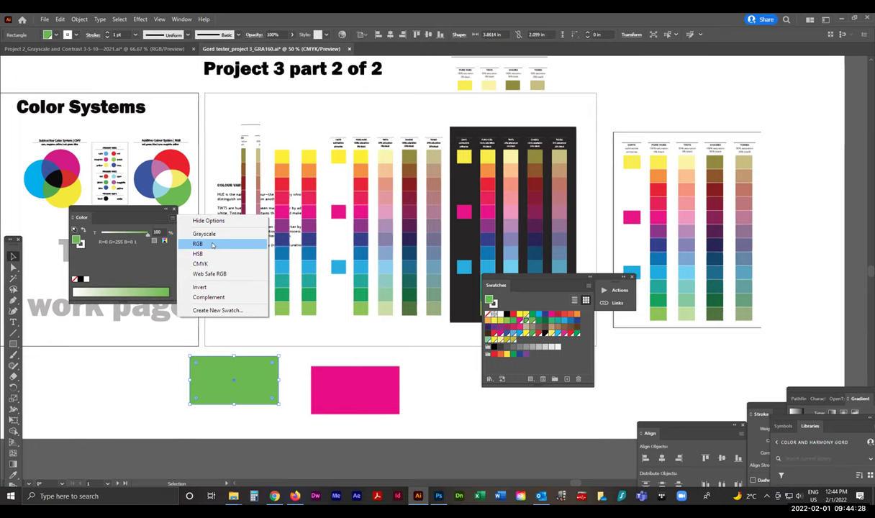
left_click(213, 245)
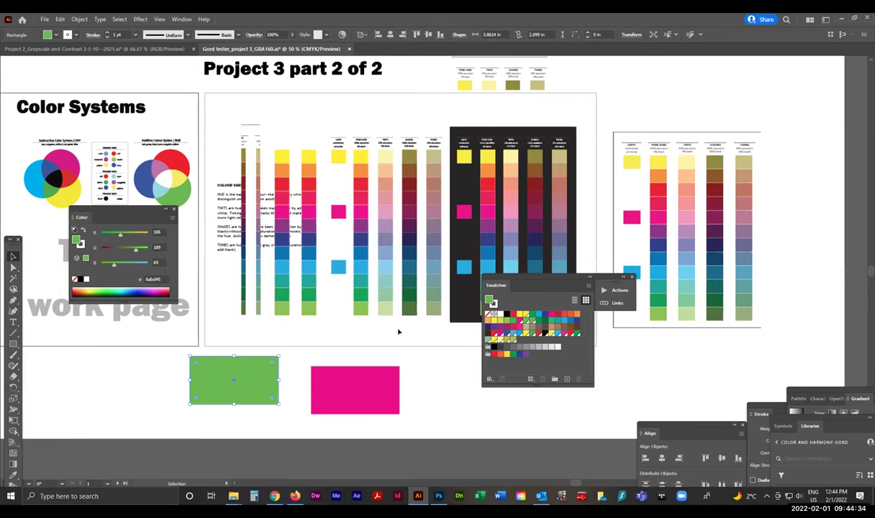
left_click(73, 411)
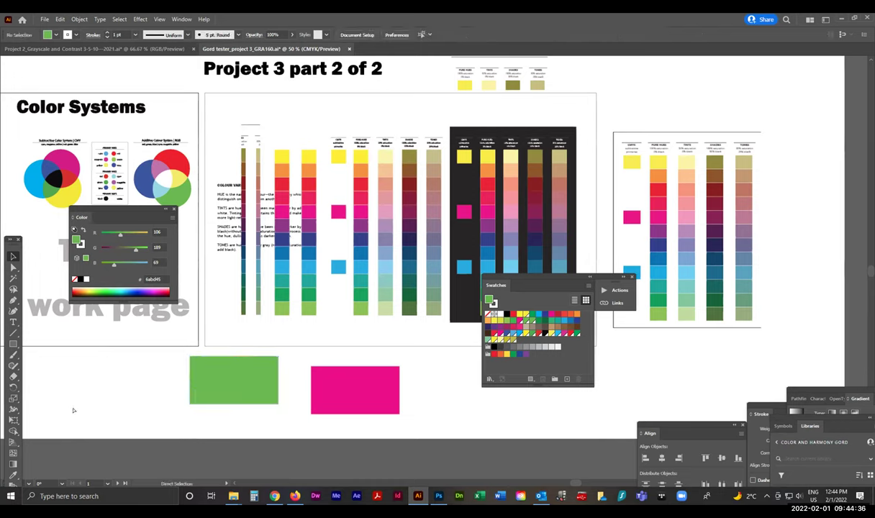
key("ctrl+z")
- Move the magenta rectangle closer to the green one, deselect it, and place the Color panel beside the green rectangle below the pages
left_click(327, 388)
left_click_drag(343, 406, 326, 396)
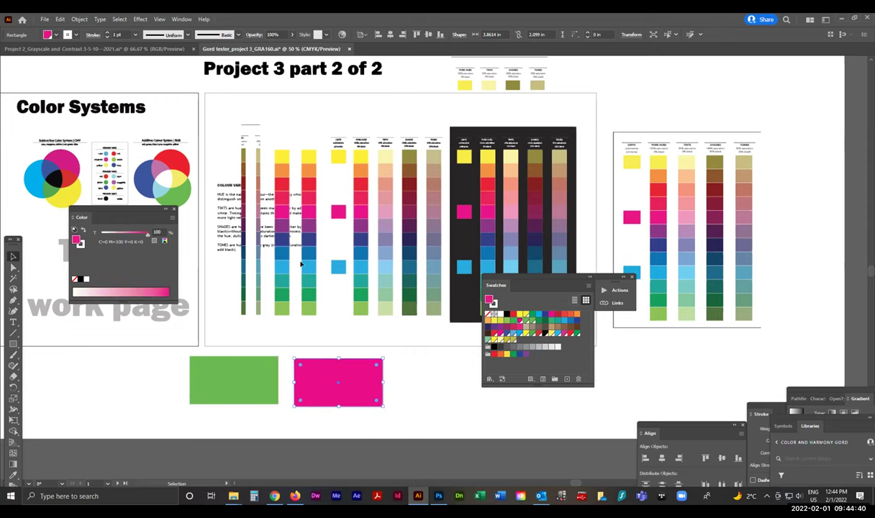
left_click_drag(183, 370, 385, 370)
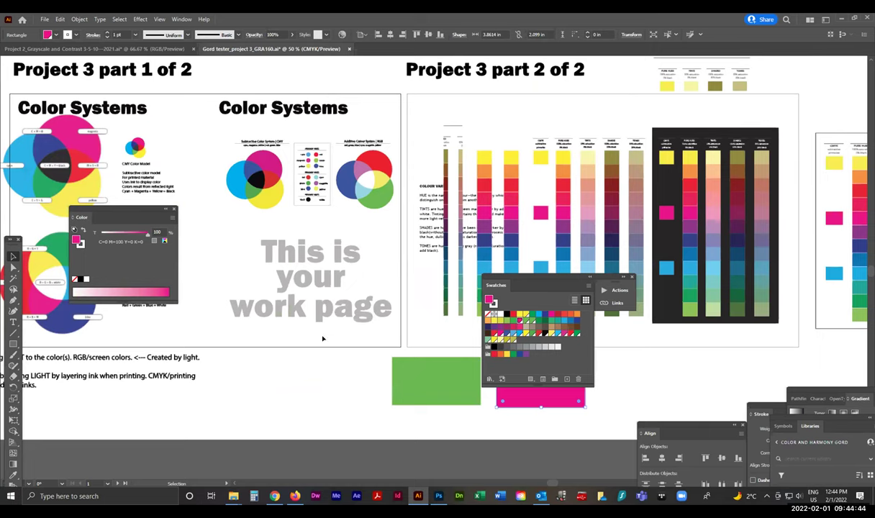
left_click_drag(334, 364, 102, 356)
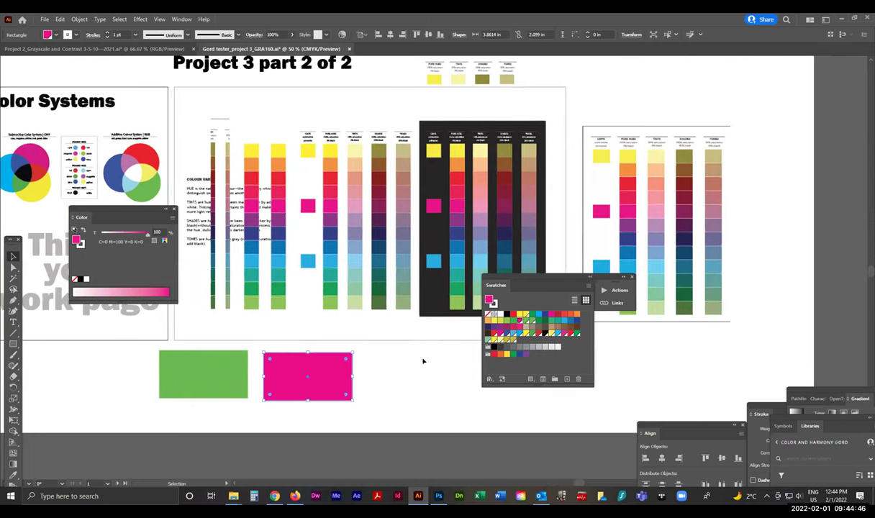
left_click_drag(114, 212, 75, 358)
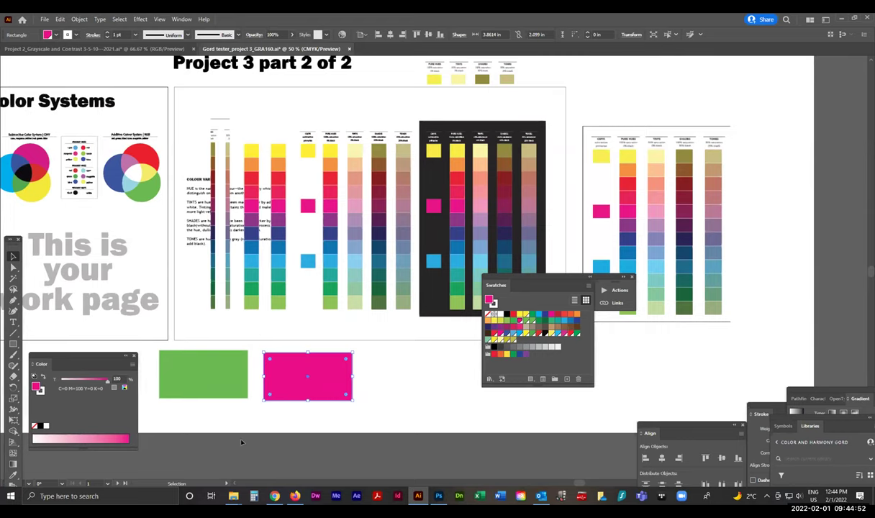
left_click(197, 401)
left_click_drag(80, 363, 91, 342)
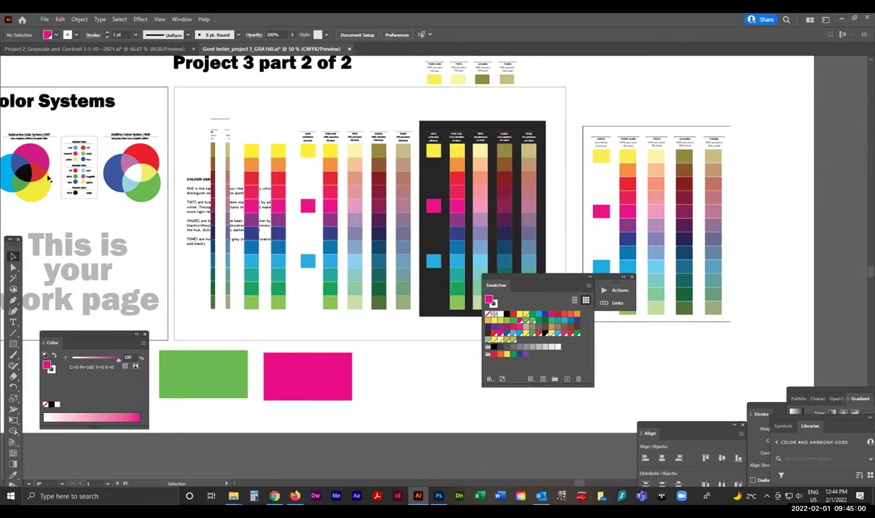
- Review the Color panel's mode options next to the CMY and RGB diagrams, and return the panel below the pages without changing the mode
left_click_drag(282, 203, 288, 204)
scroll(289, 203, "left", 5)
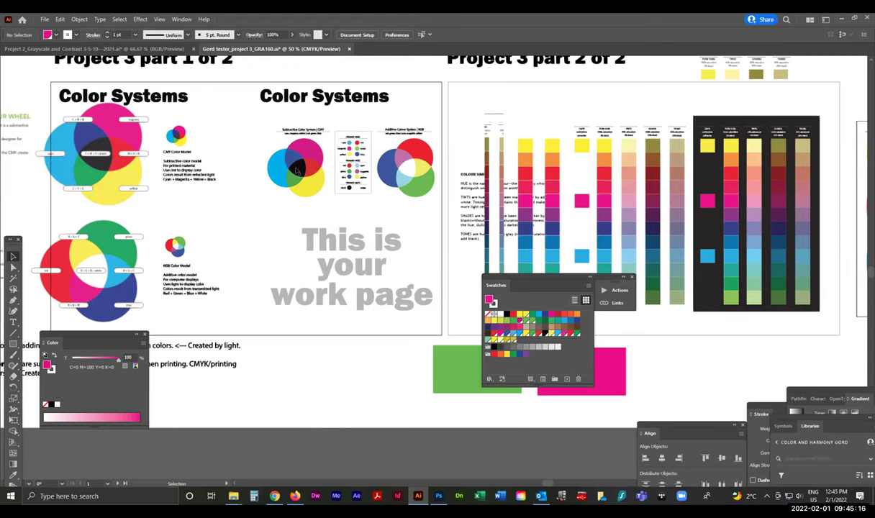
left_click_drag(90, 341, 244, 261)
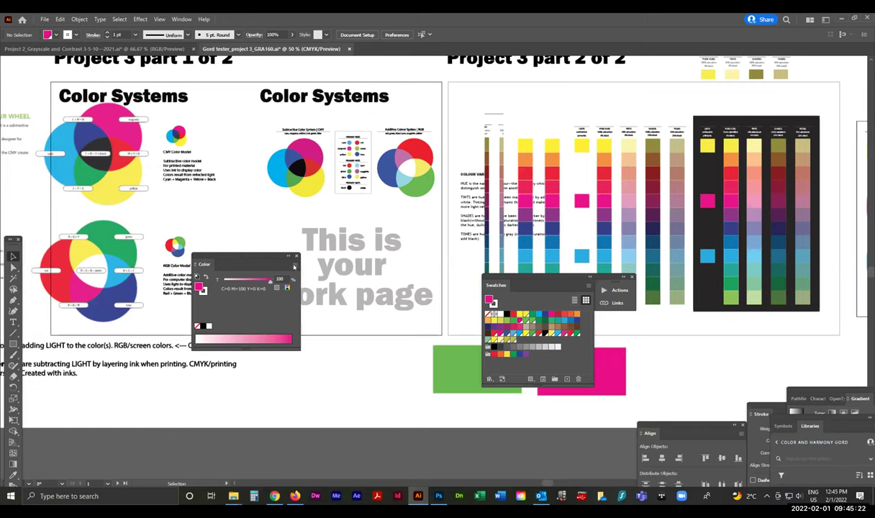
left_click(293, 265)
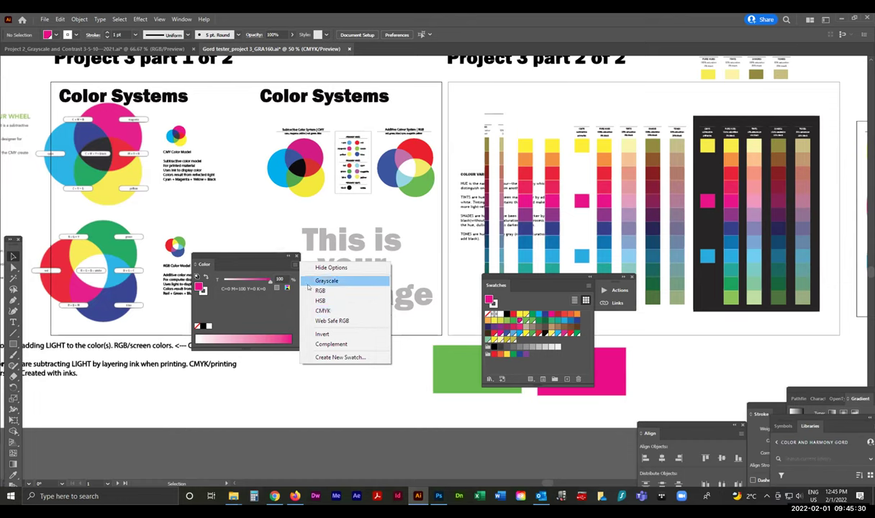
left_click(221, 215)
left_click_drag(231, 264, 93, 392)
- Move the Swatches panel below the Color Systems work page, and start a new swatch with its color mode choices open
left_click_drag(549, 273, 328, 332)
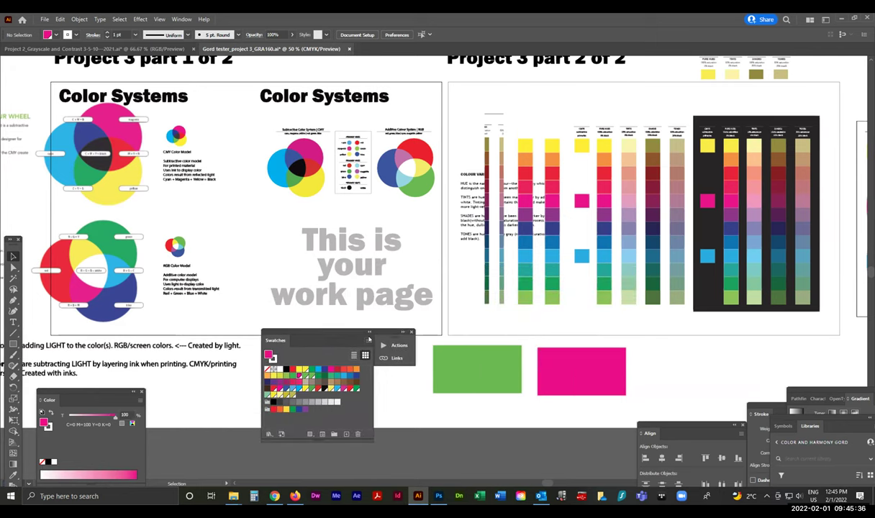
left_click(369, 339)
left_click(430, 114)
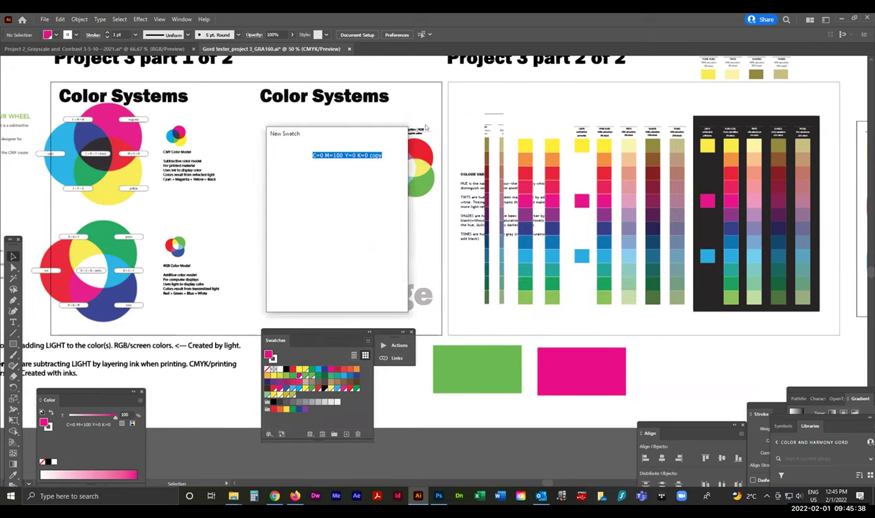
left_click(335, 195)
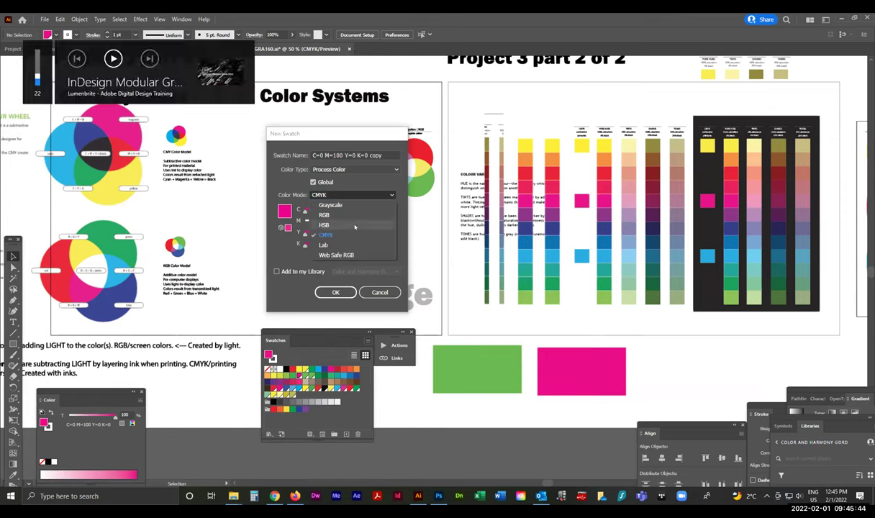
key("XF86AudioLowerVolume")
key("XF86AudioLowerVolume")
key("XF86AudioLowerVolume")
key("XF86AudioLowerVolume")
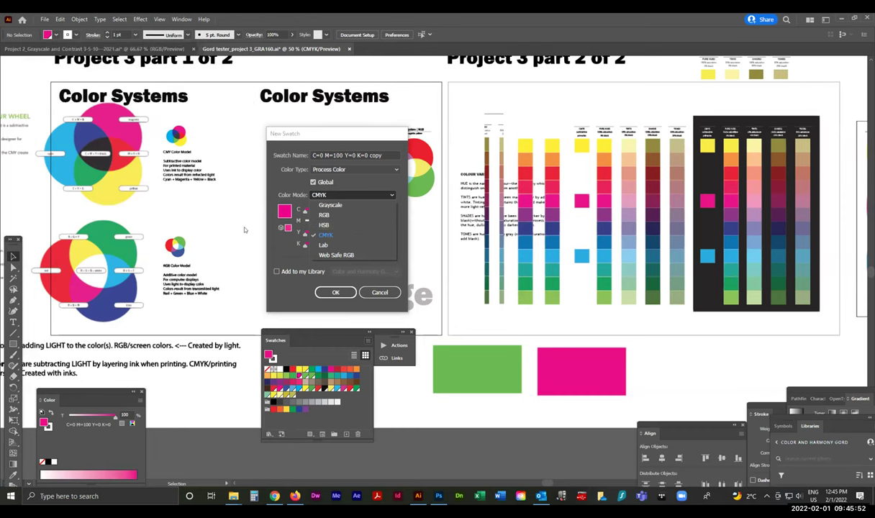
- Set the new swatch to RGB mode with R 255, G 0, B 255 and create it
left_click(324, 215)
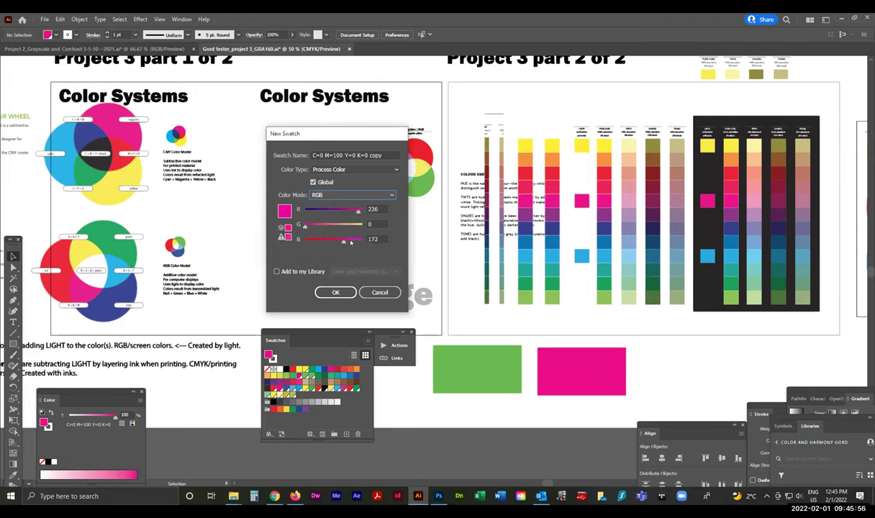
left_click_drag(336, 243, 366, 246)
left_click_drag(357, 213, 365, 211)
left_click(334, 293)
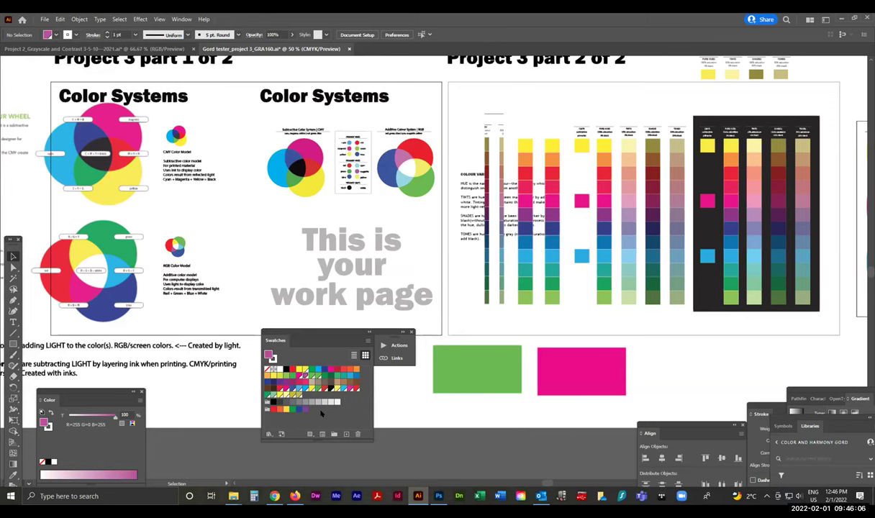
- Review the new-swatch color modes with the RGB diagram's red circle selected, cancel the swatch, and move Swatches beside the Color panel
left_click(424, 153)
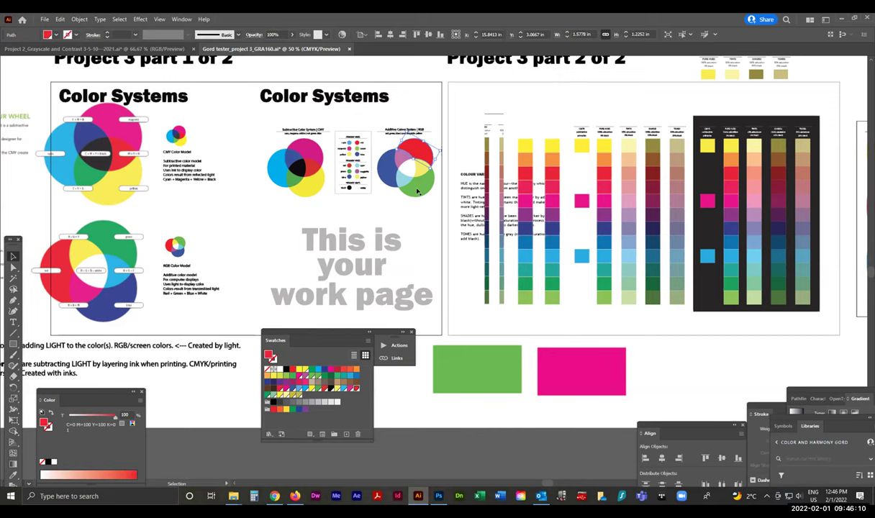
left_click_drag(317, 334, 296, 291)
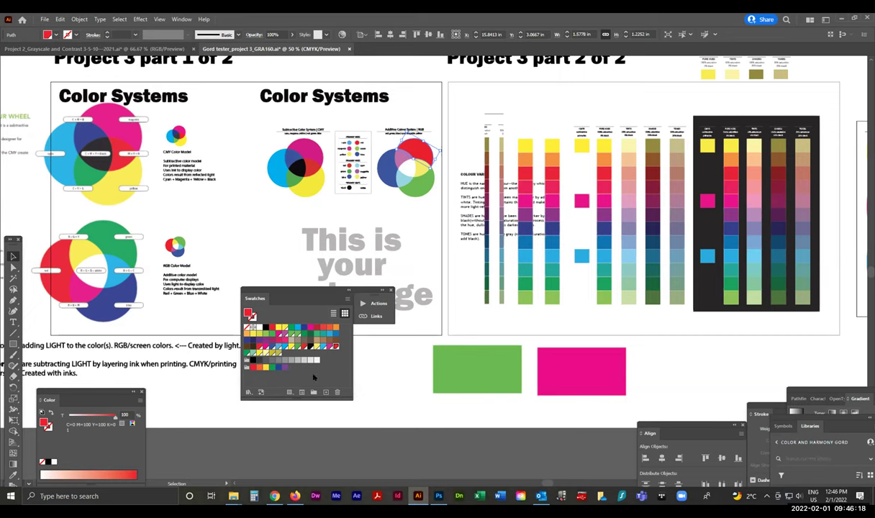
left_click(348, 298)
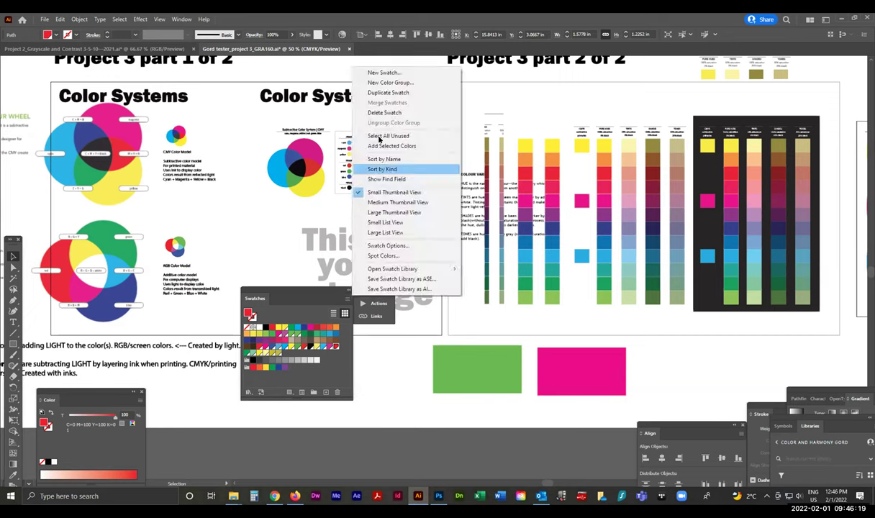
left_click(383, 73)
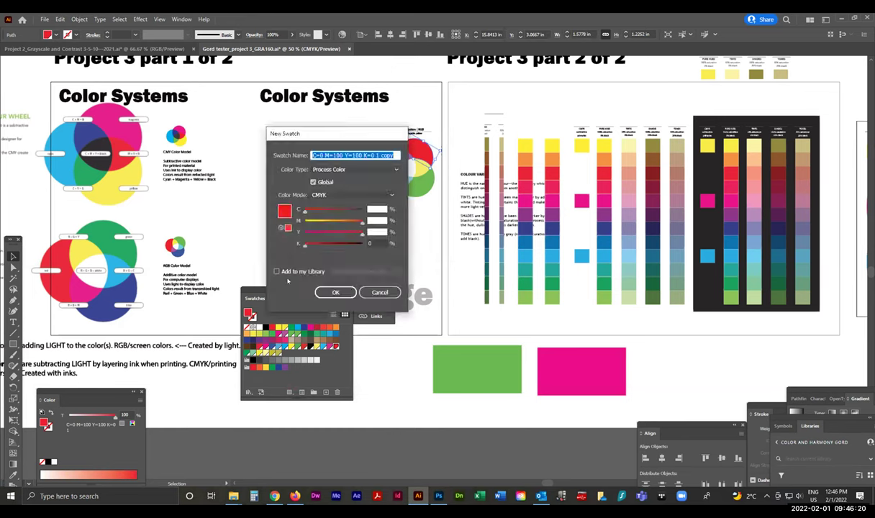
left_click(327, 195)
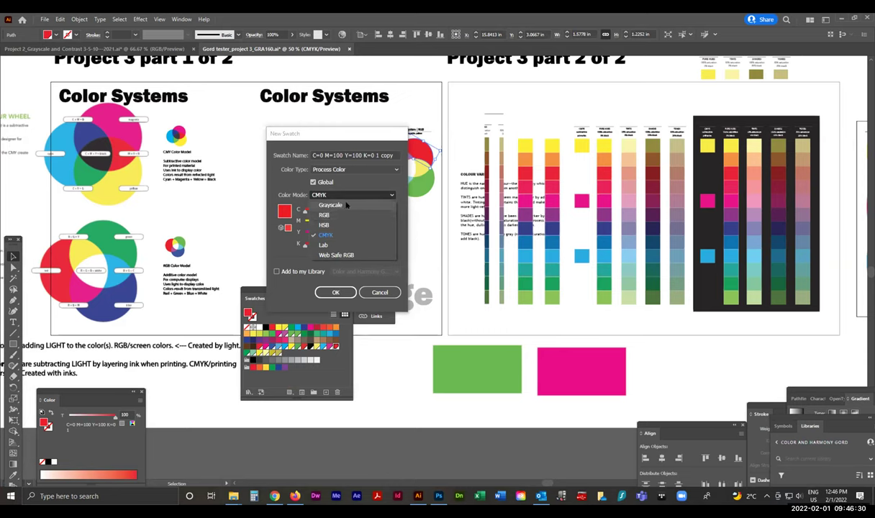
left_click(545, 156)
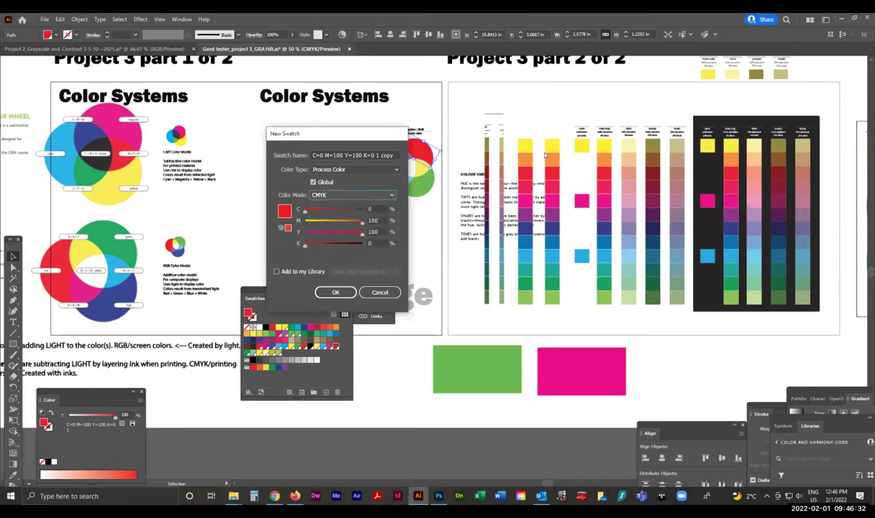
left_click(336, 293)
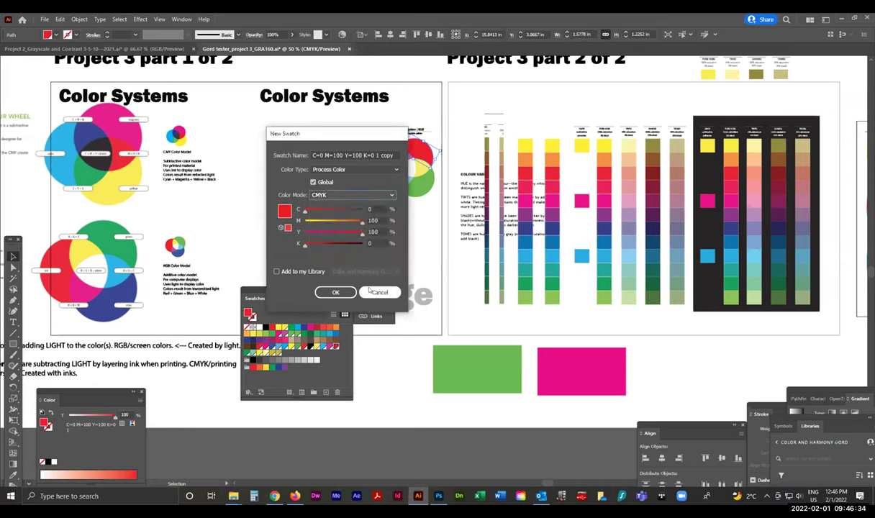
left_click_drag(303, 292, 223, 397)
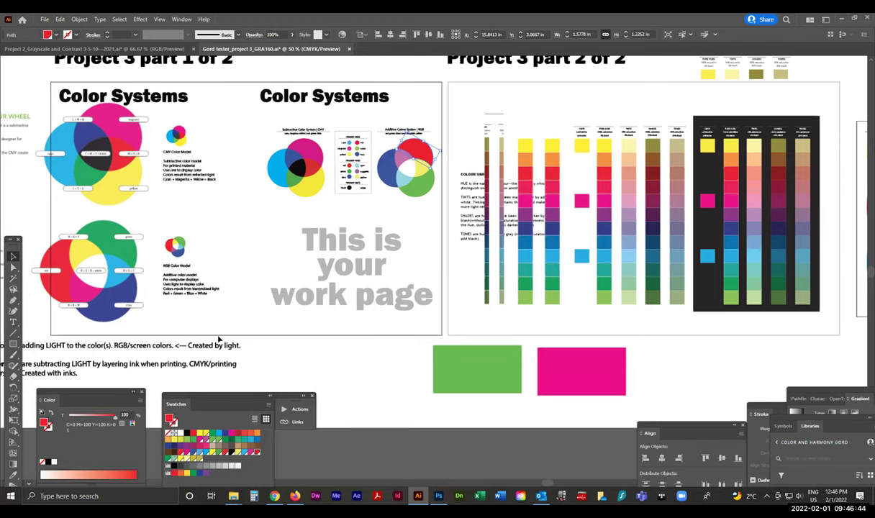
- Select the end squares of the Tints column, and switch the selection to the yellow and light green ends of the second full-color column
left_click_drag(677, 366, 508, 341)
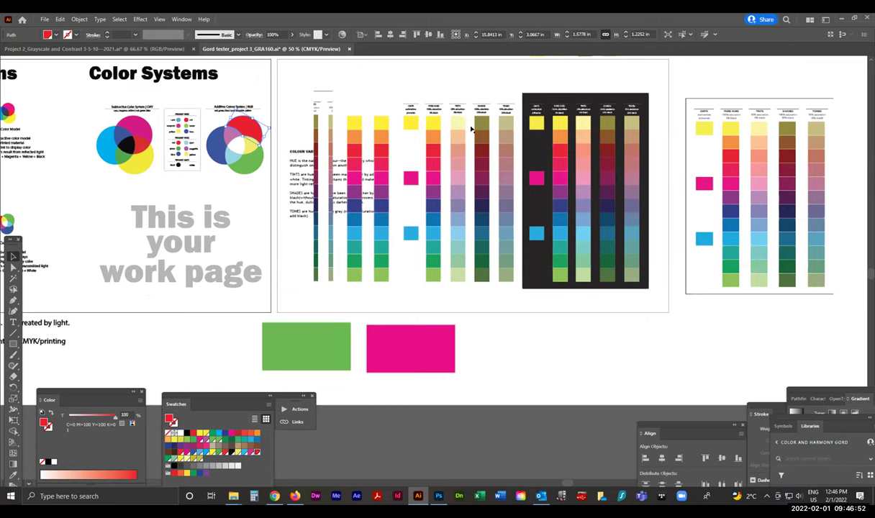
left_click_drag(461, 122, 461, 276)
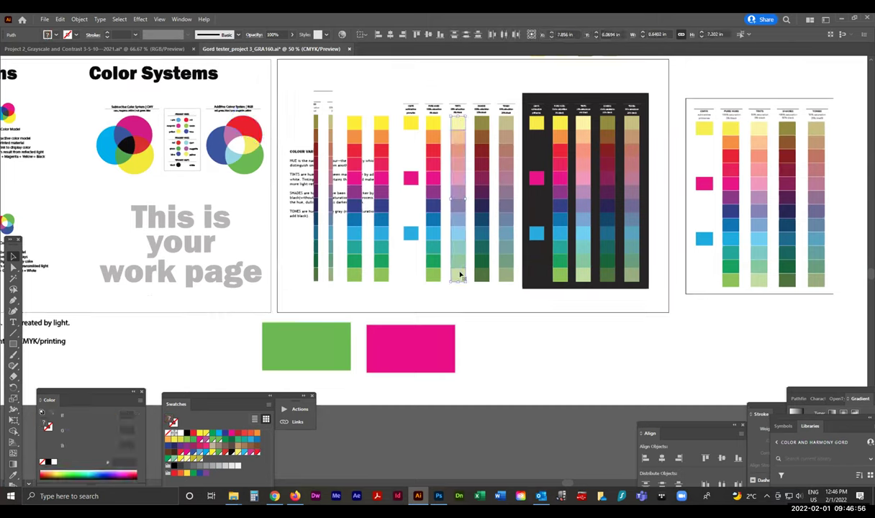
left_click(375, 127)
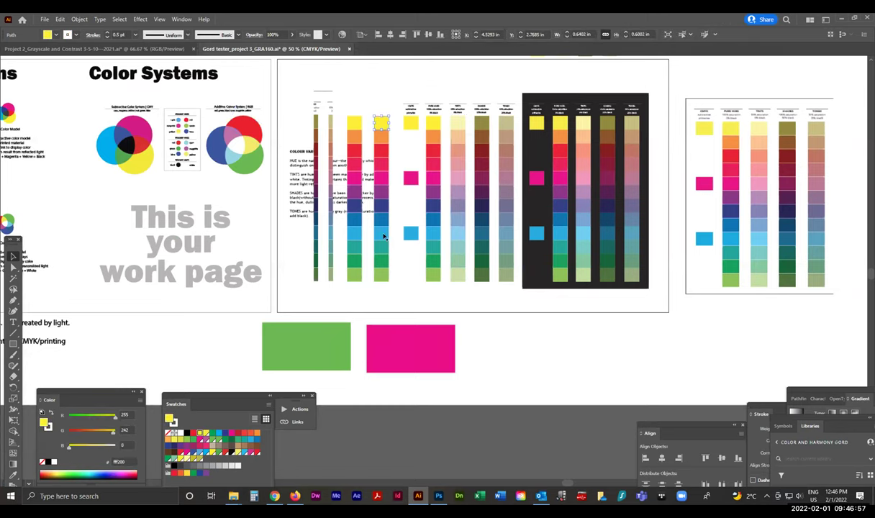
left_click(382, 275, "shift")
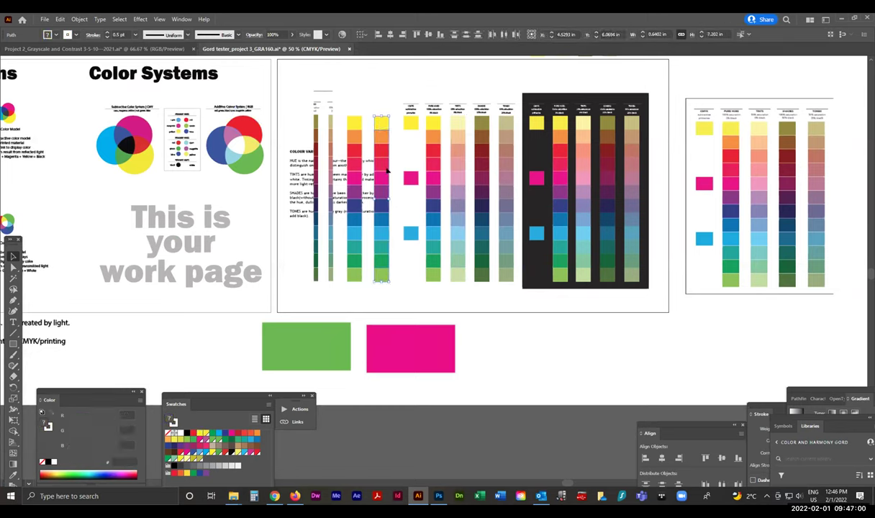
left_click(381, 99)
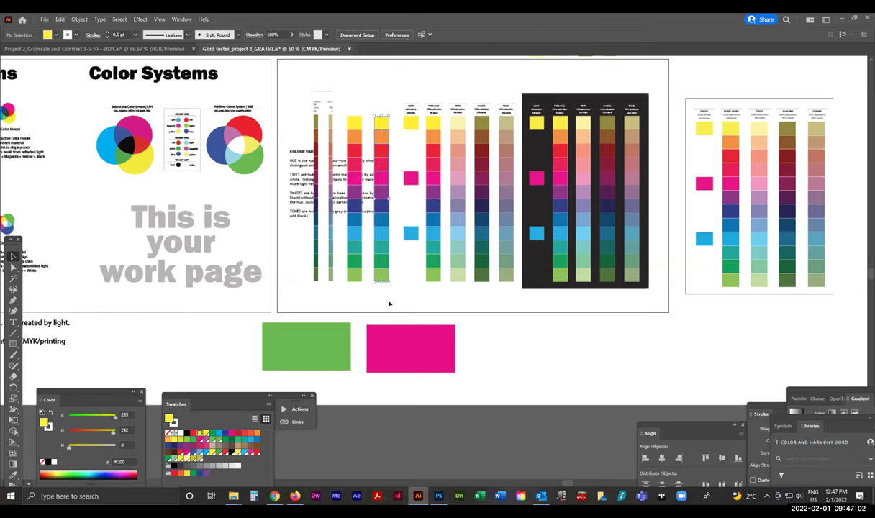
left_click(380, 122)
left_click(382, 277, "shift")
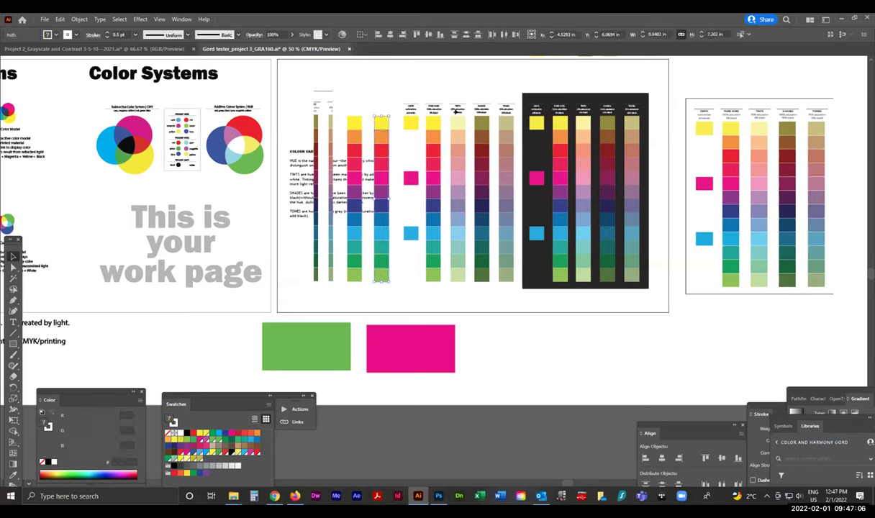
- Try to desaturate the yellow and light green end squares of the second full-color column with Saturate at -51% intensity
key("ctrl+=")
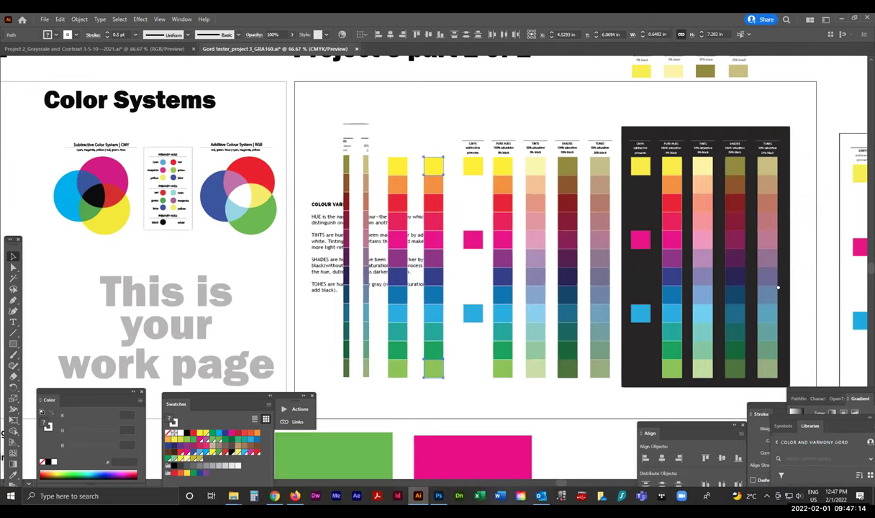
scroll(778, 278, "right", 1)
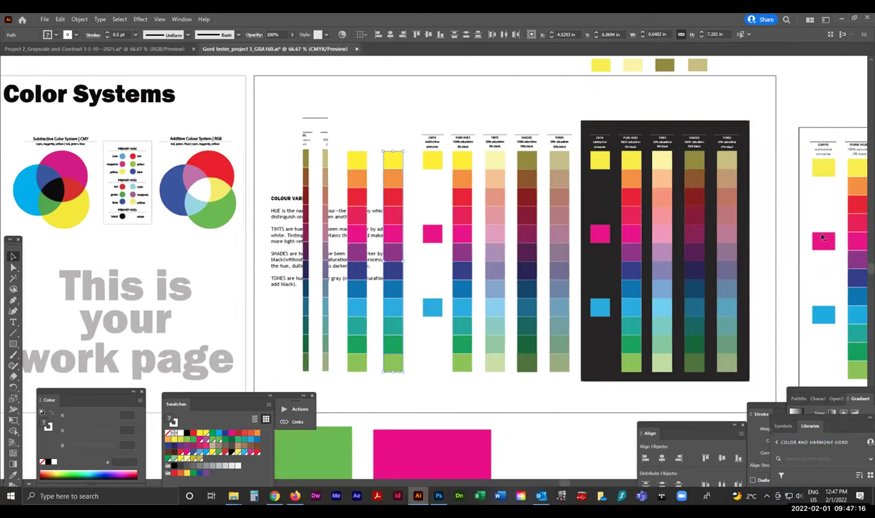
scroll(695, 133, "right", 5)
scroll(574, 122, "down", 1)
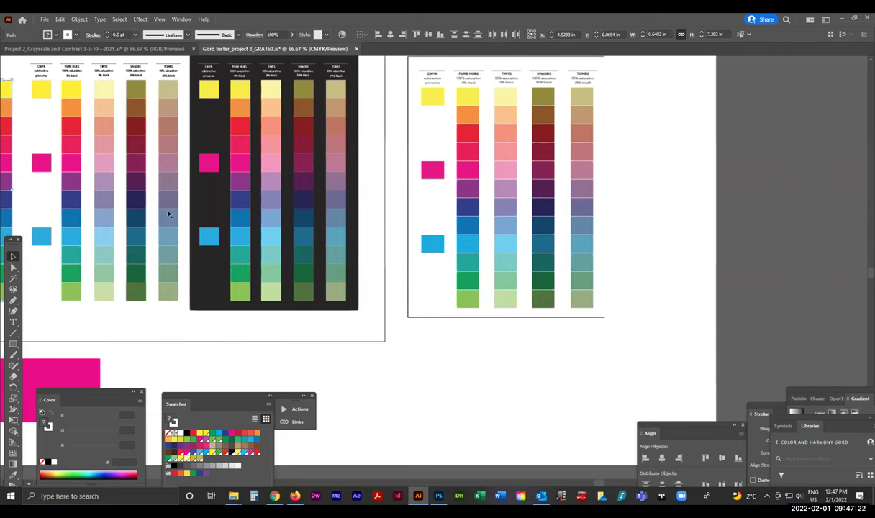
scroll(284, 358, "left", 10)
left_click(392, 91)
left_click(405, 107)
left_click(394, 295)
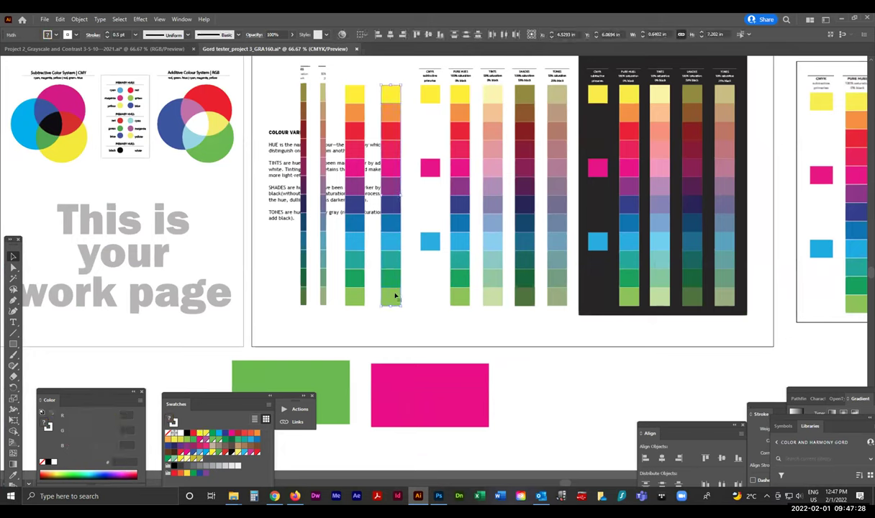
left_click(57, 20)
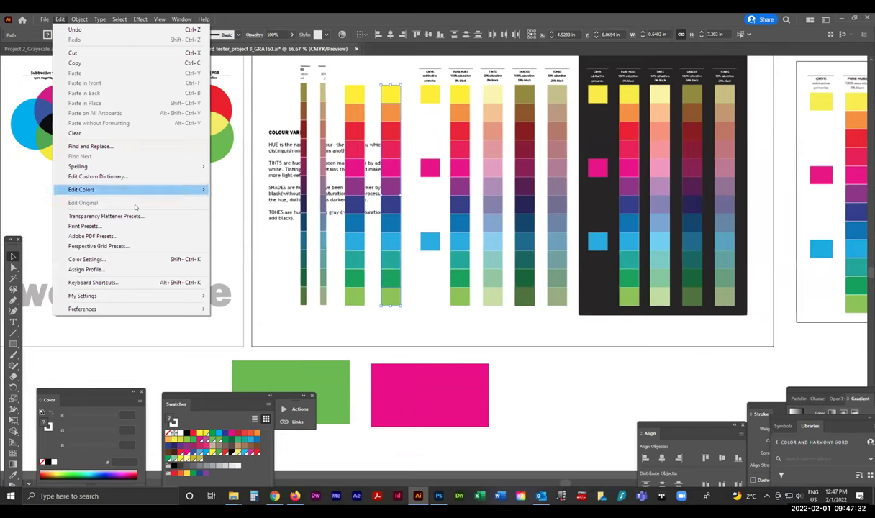
mouse_move(199, 191)
left_click(241, 303)
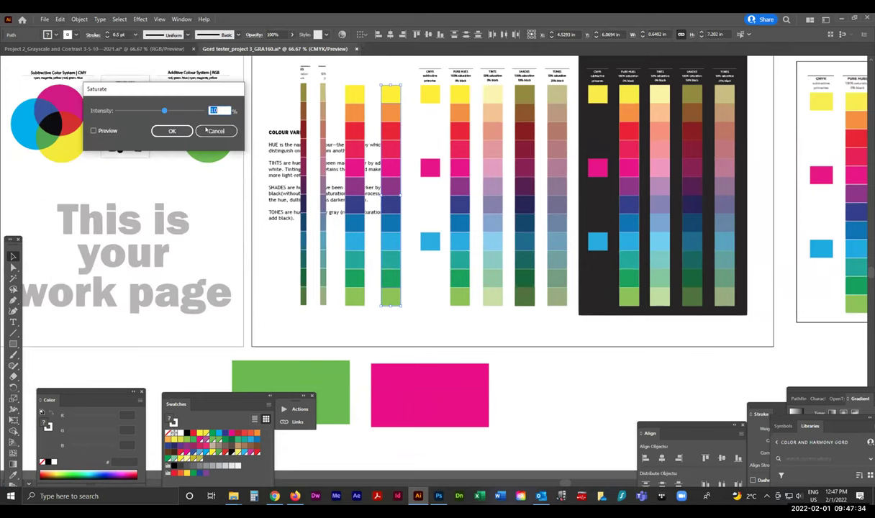
left_click_drag(164, 110, 139, 113)
left_click(93, 129)
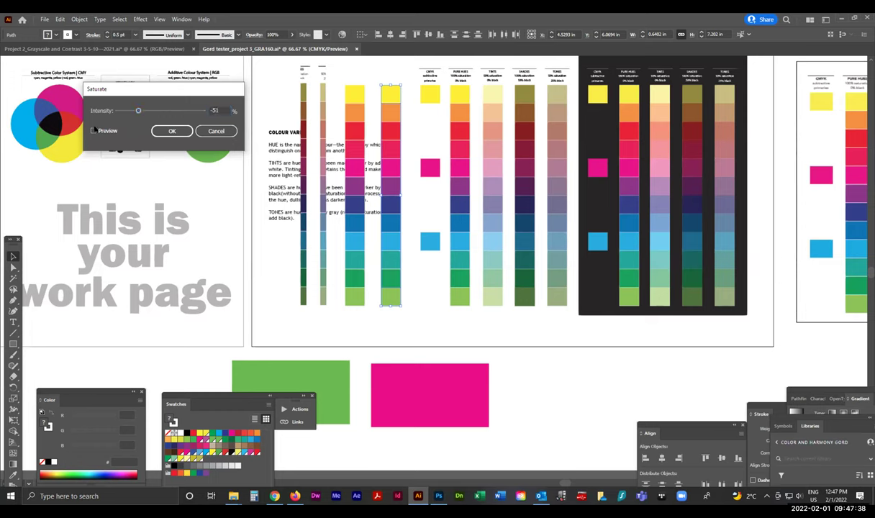
left_click(173, 131)
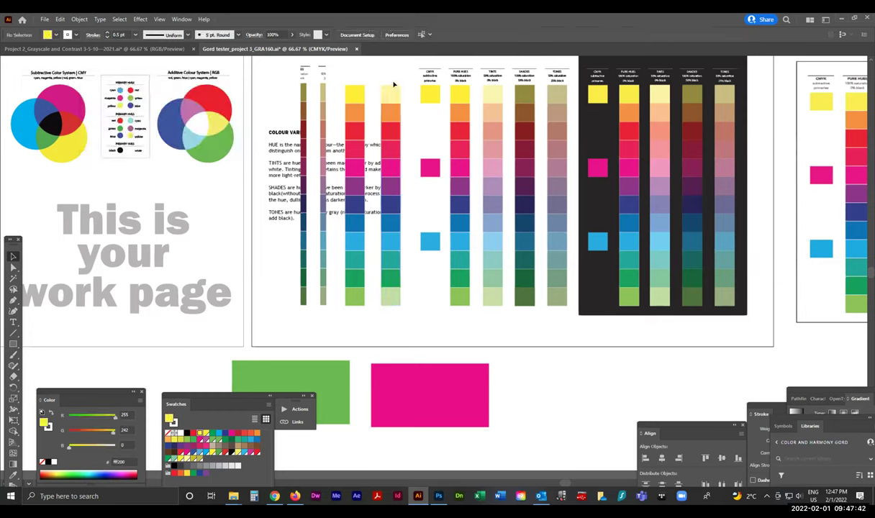
- Undo the Saturate change on the end squares of the second full-color column
left_click(391, 302)
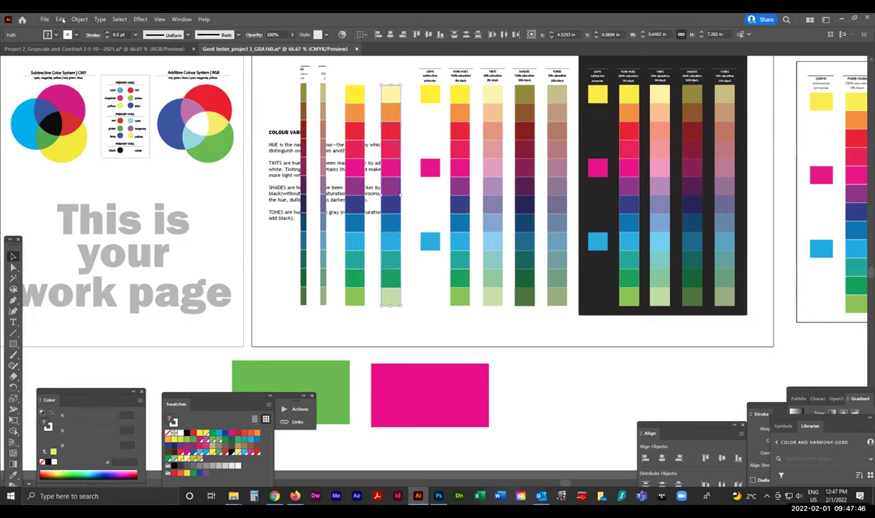
key("ctrl+z")
key("ctrl+z")
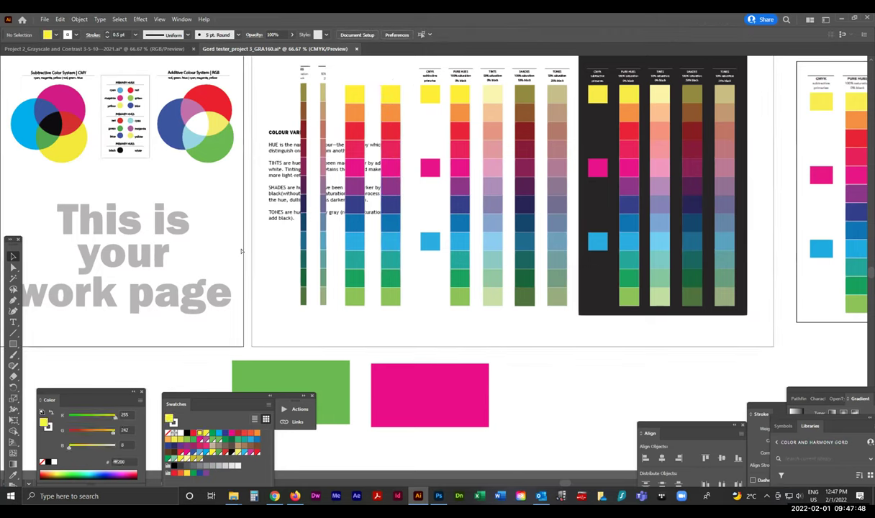
key("ctrl+z")
- Select every square of the second full-color column and desaturate the whole column with Saturate at -51% intensity
left_click(382, 75)
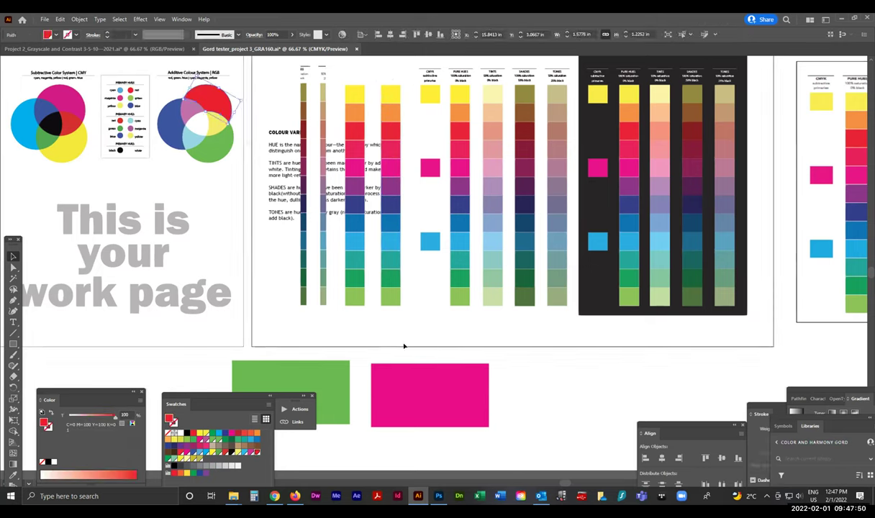
left_click(384, 212)
left_click(60, 20)
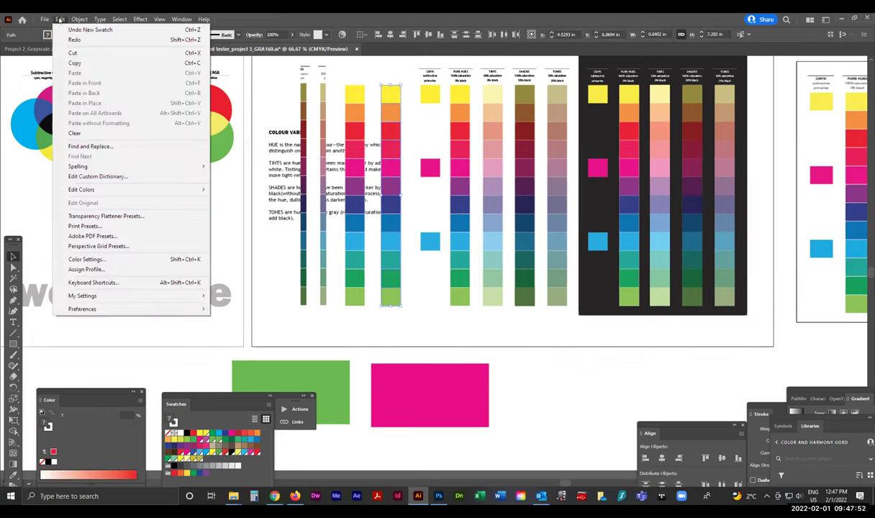
mouse_move(190, 188)
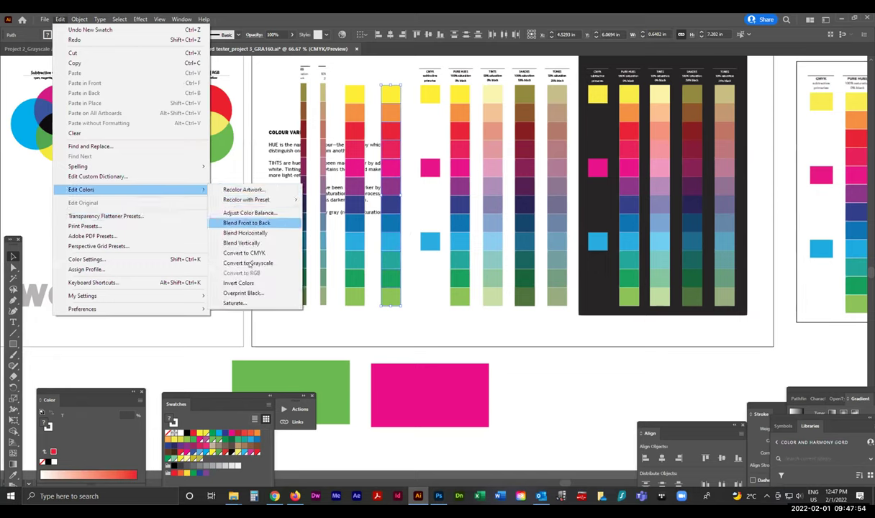
left_click(237, 303)
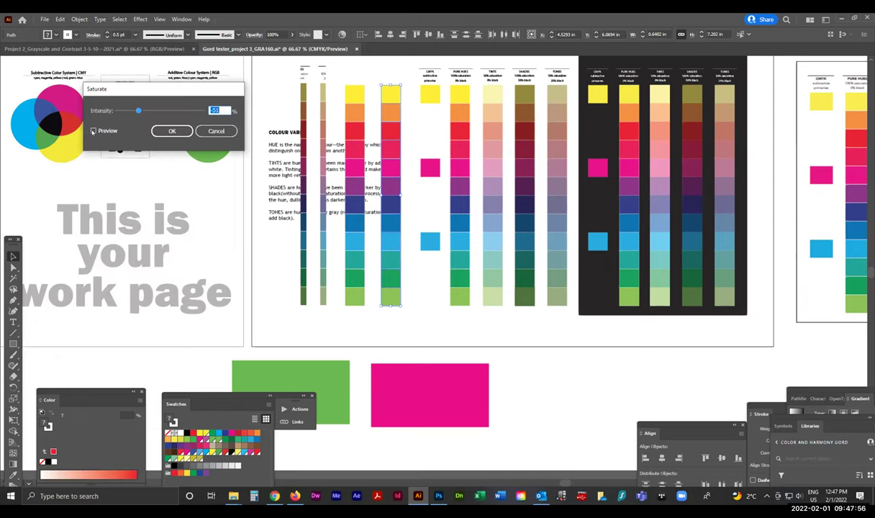
left_click(172, 131)
left_click(453, 328)
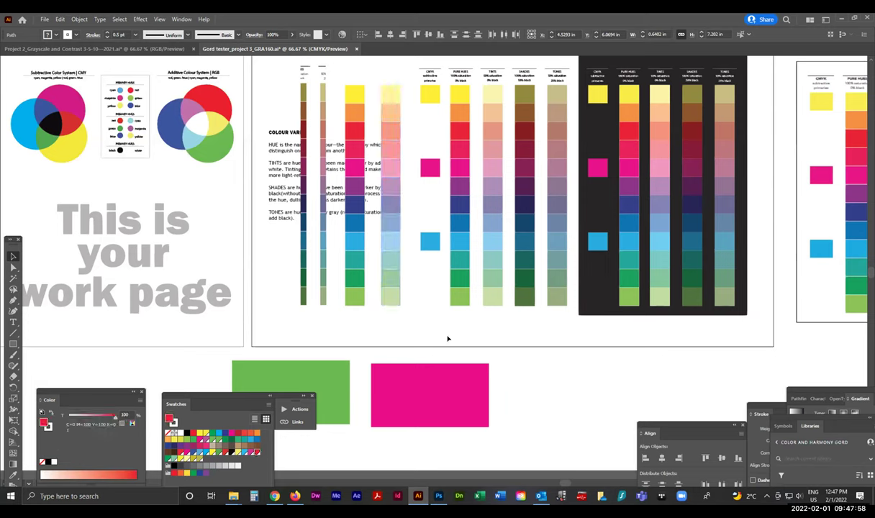
- Select the light orange square of the desaturated column, move the Color panel beside it, and switch its sliders to CMYK
left_click(389, 114)
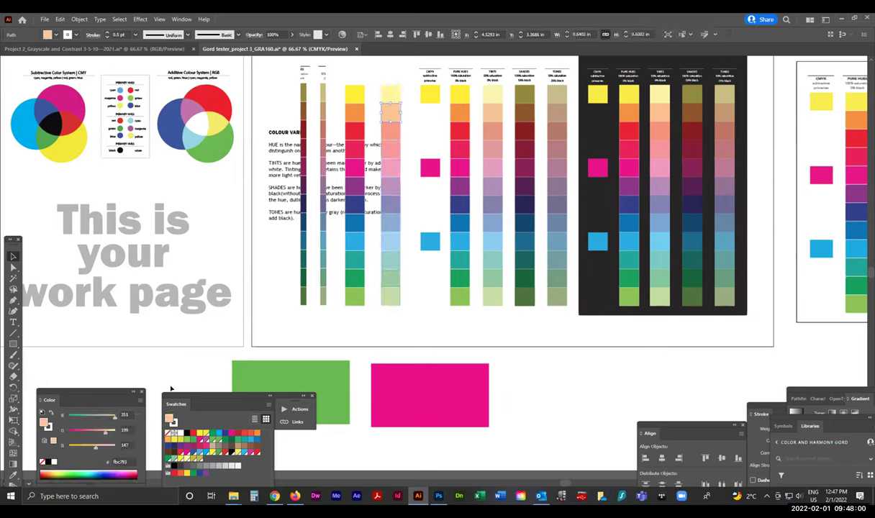
left_click_drag(49, 400, 112, 306)
left_click_drag(205, 195, 217, 113)
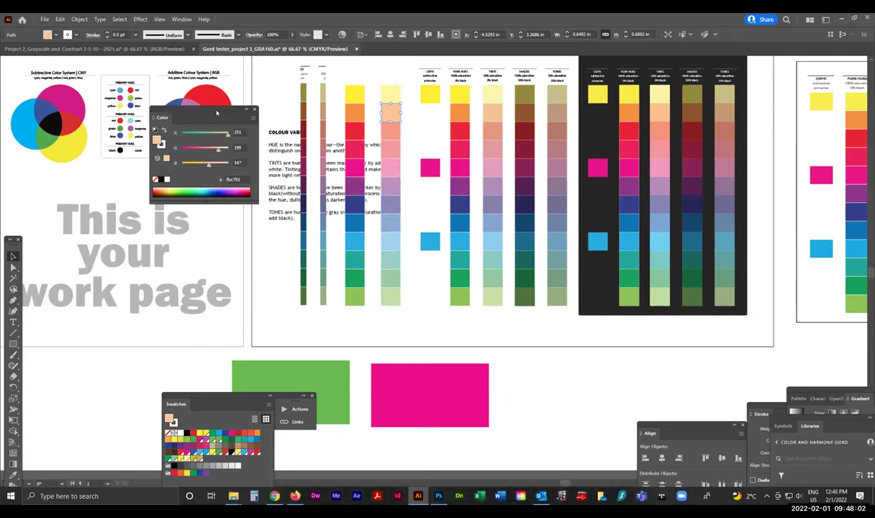
left_click(253, 117)
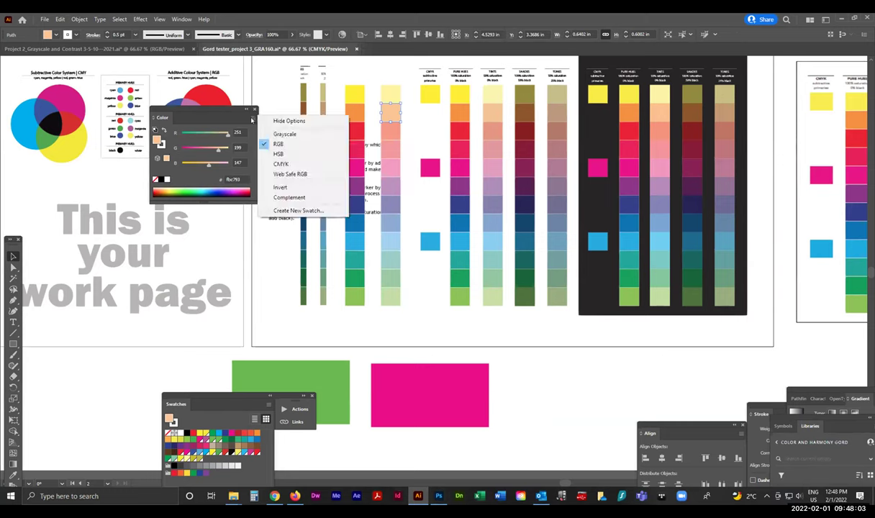
left_click(286, 164)
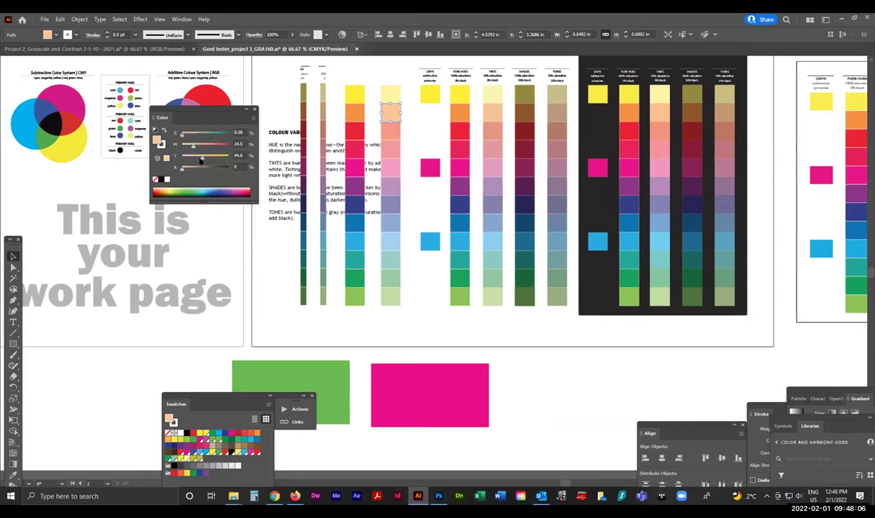
- Check the CMYK values of the light yellow, pink and light blue squares, deselect, and move the Color panel above Swatches
left_click(385, 93)
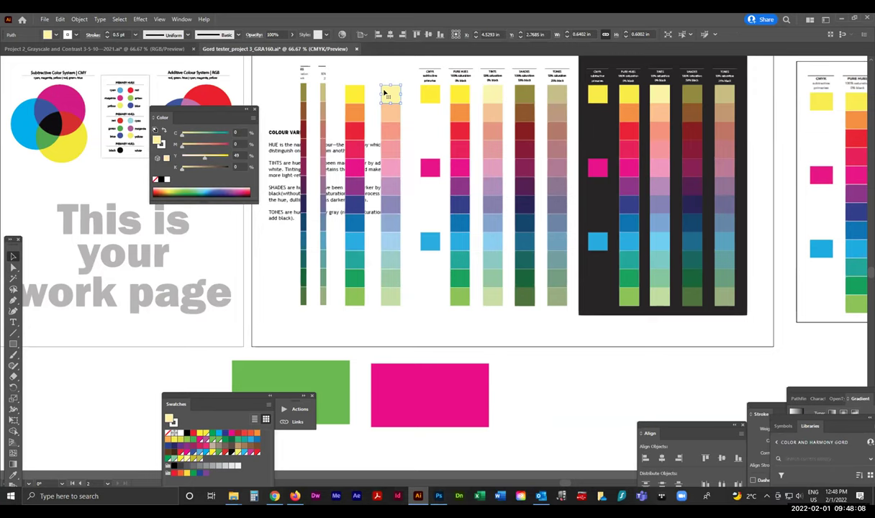
left_click(390, 169)
left_click(388, 239)
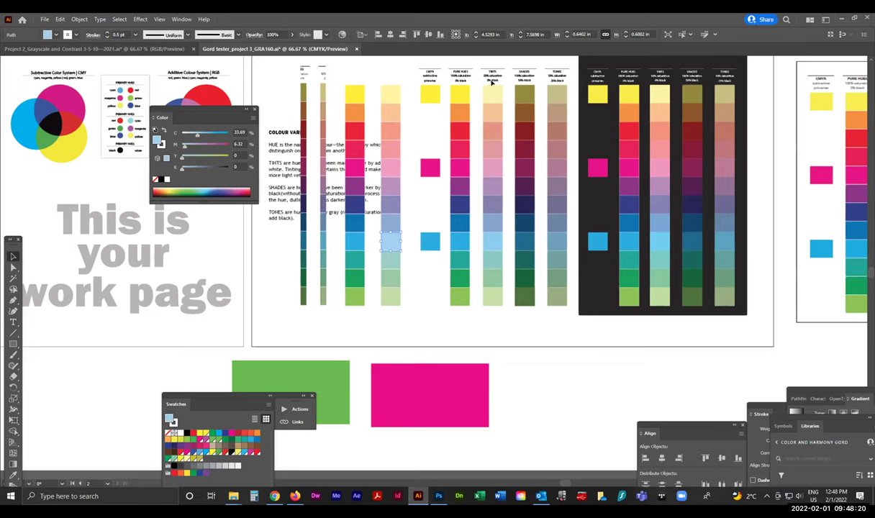
left_click(419, 341)
left_click_drag(197, 106, 110, 308)
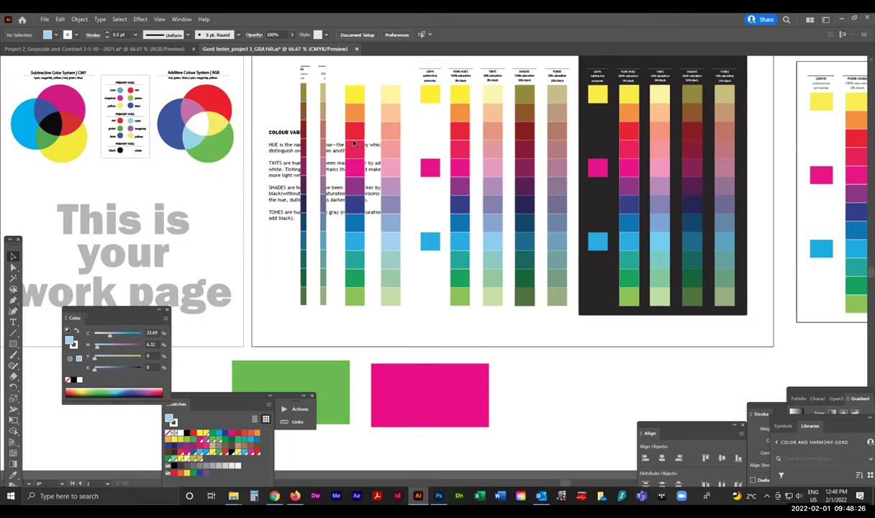
- Move the clipped color strip from the Colour Variations text to the work page and shift its image to show the tints
left_click_drag(303, 137, 179, 162)
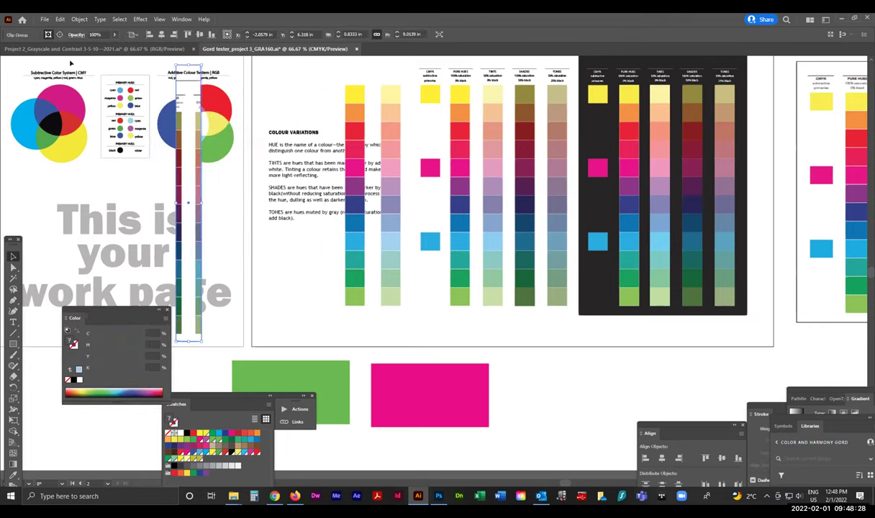
key("a")
left_click_drag(180, 188, 226, 187)
key("ctrl+z")
key("ctrl+z")
key("ctrl+z")
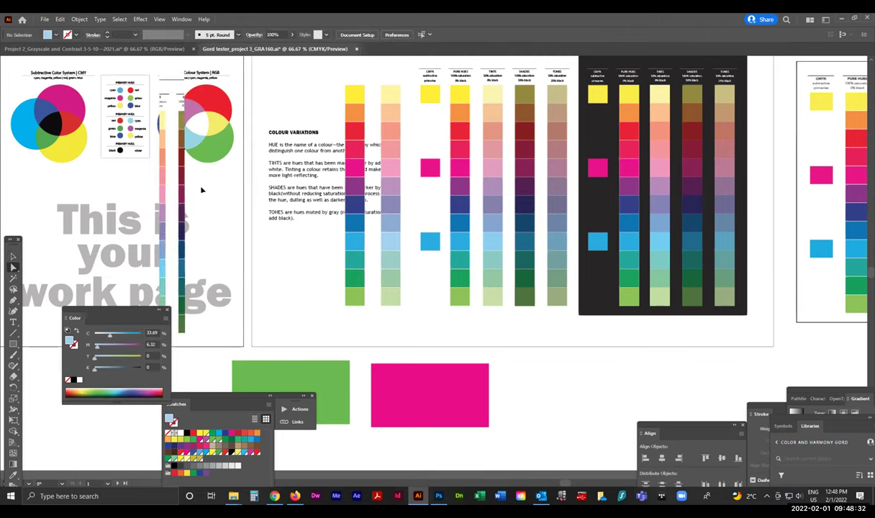
key("ctrl+z")
left_click(161, 128)
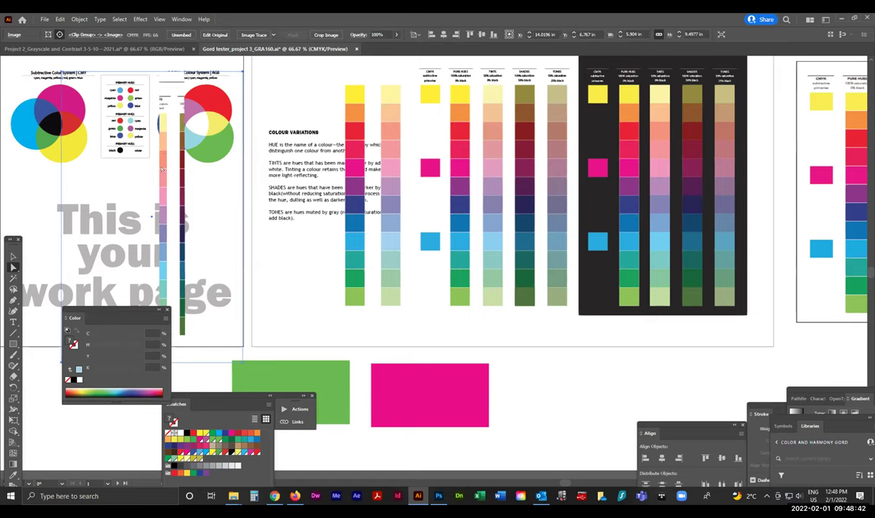
- Fill the yellow square atop the first full-color column with light yellow sampled from the clipped strip using the Eyedropper
left_click(12, 256)
left_click(352, 94)
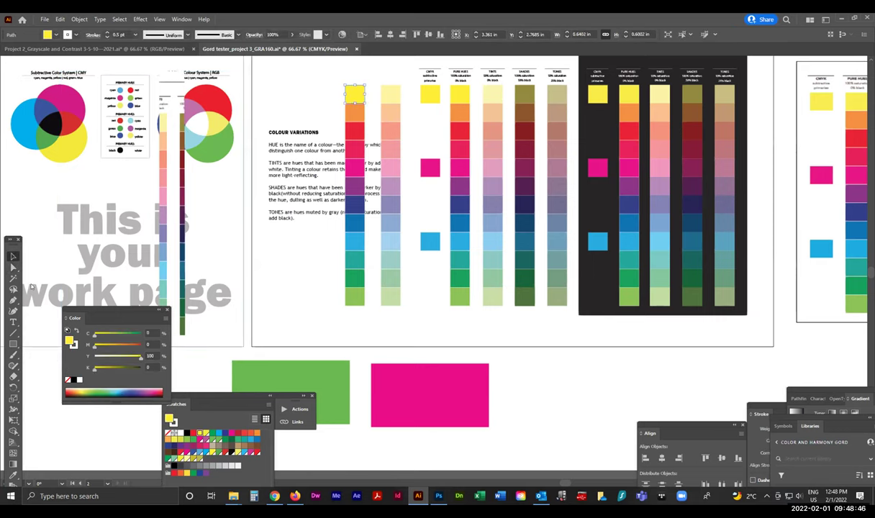
key("i")
left_click(163, 121)
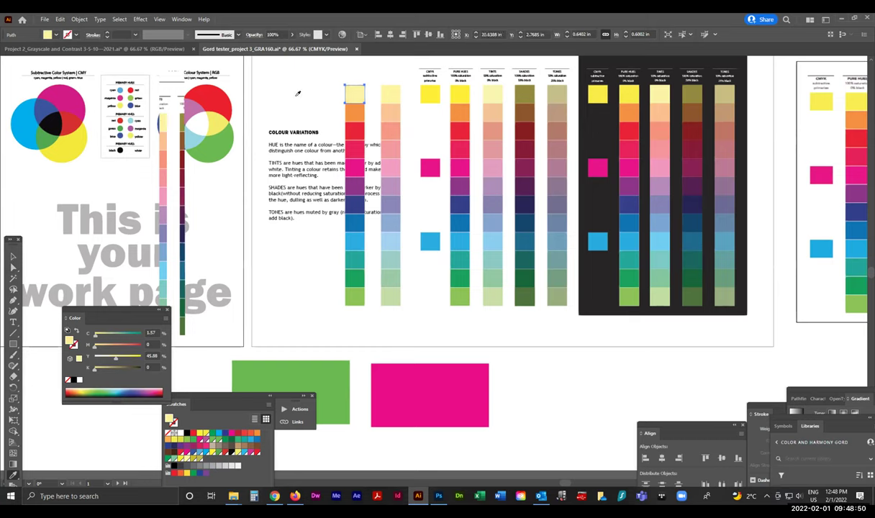
- Undo the clipped strip's last move and the sampled fill on the first column's yellow square
left_click(13, 255)
left_click(167, 157)
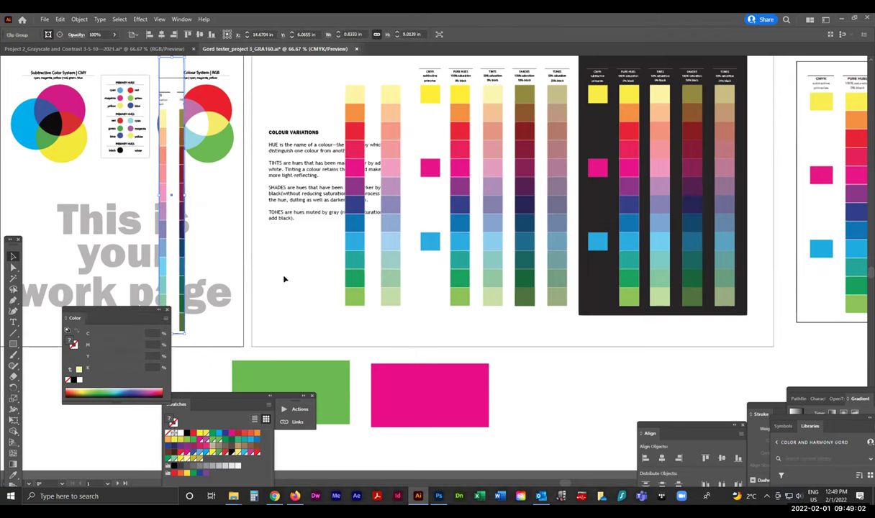
key("ctrl+z")
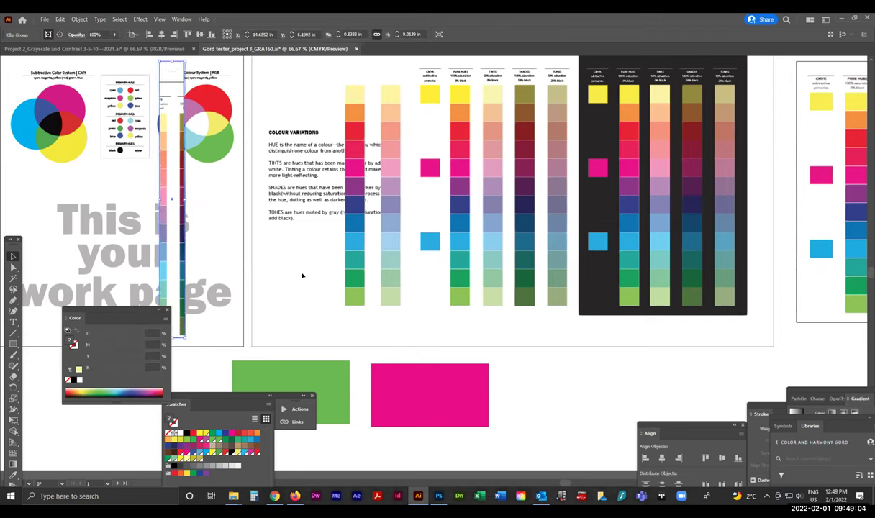
left_click(290, 281)
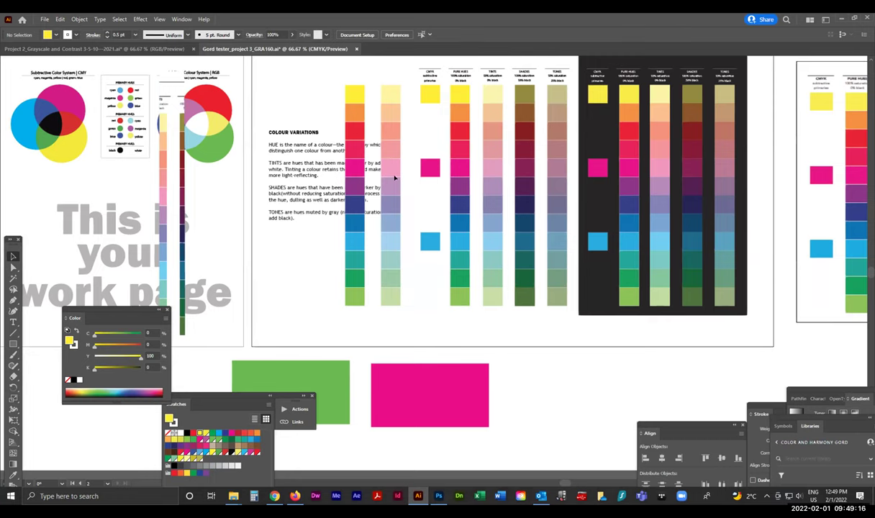
- Select the whole desaturated column, review its Saturate settings, and close them without applying
left_click(395, 301)
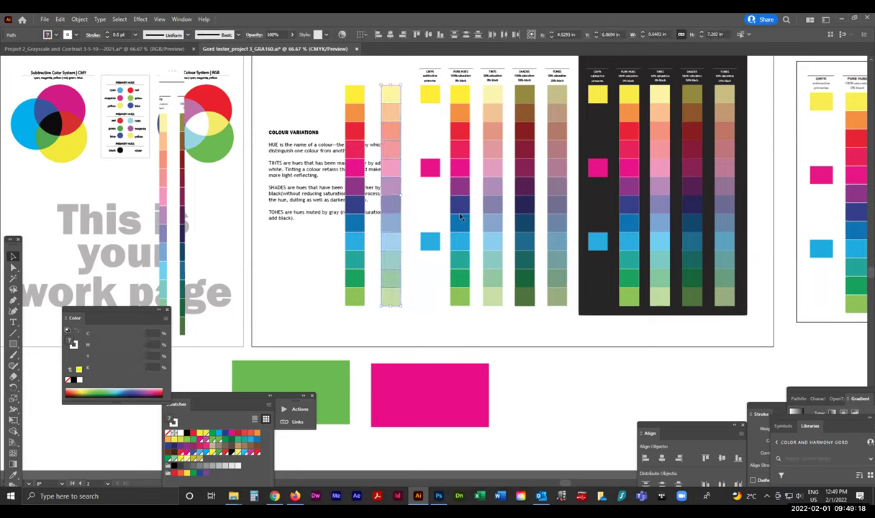
left_click(59, 20)
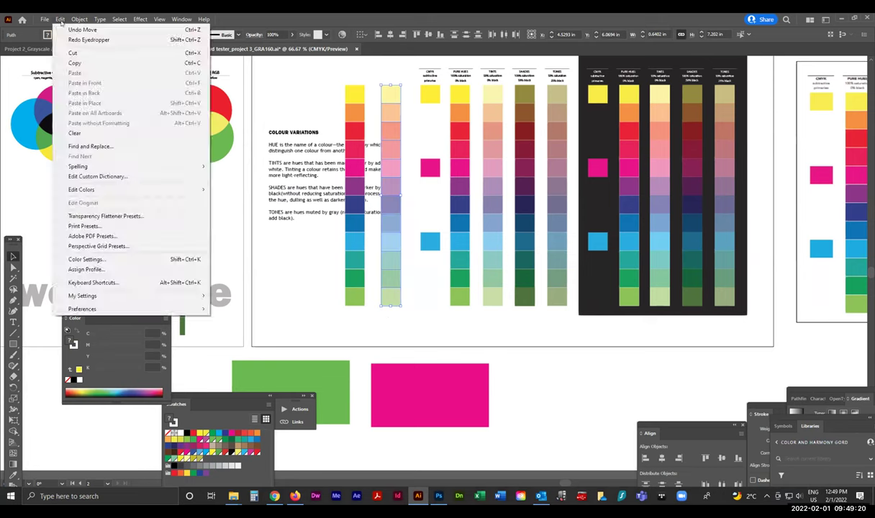
mouse_move(115, 189)
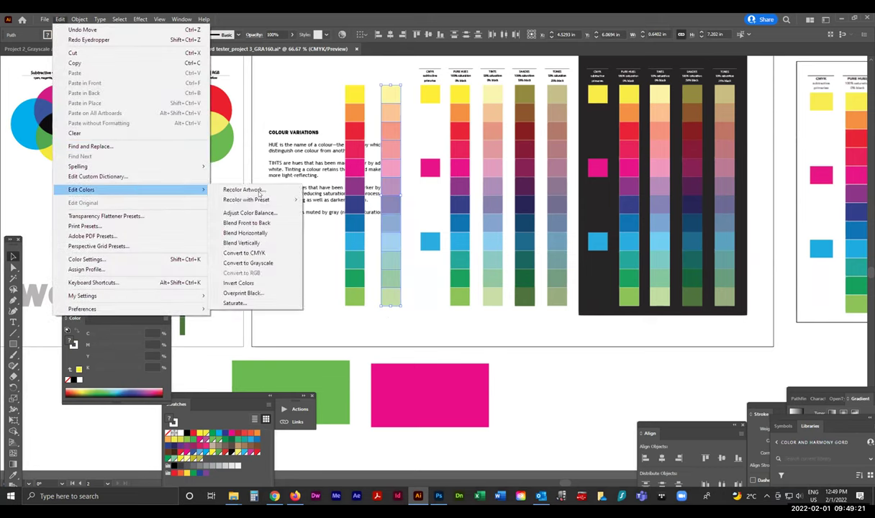
left_click(241, 303)
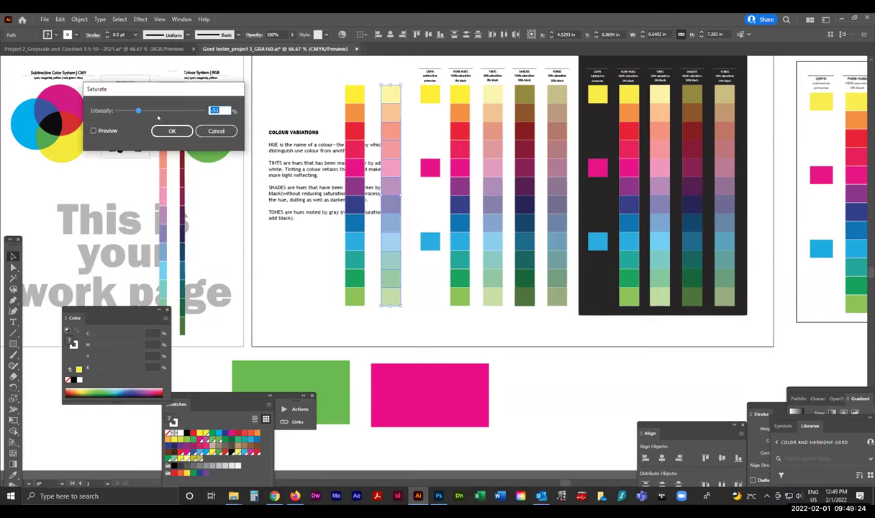
left_click(216, 131)
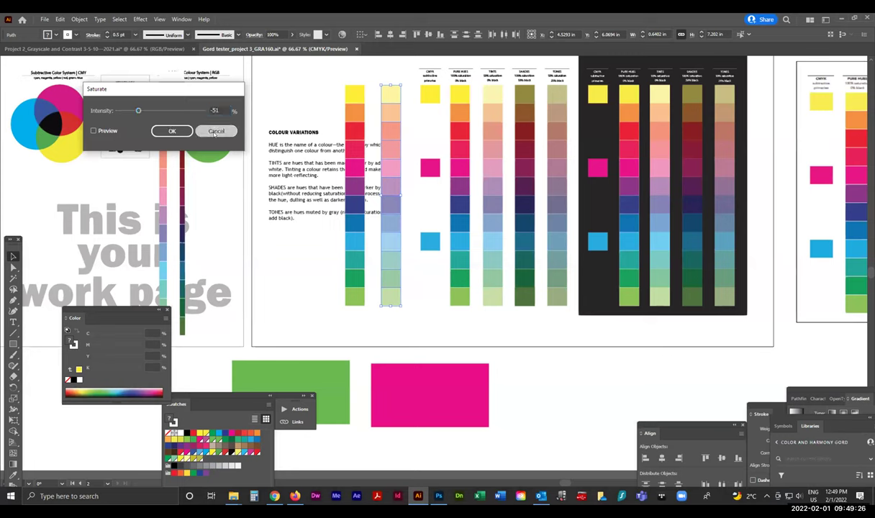
- Place the Color settings near the color columns and try 47% black on the top Shades square, undoing the change
left_click(474, 263)
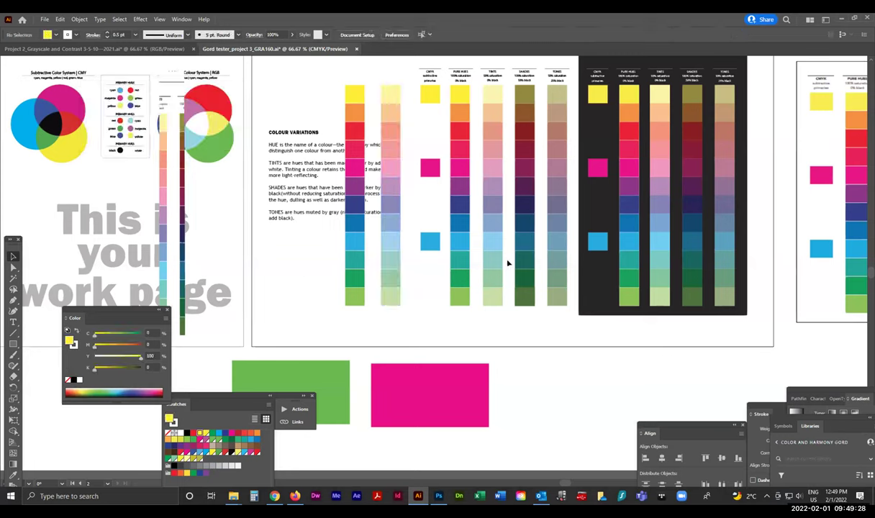
left_click(528, 91)
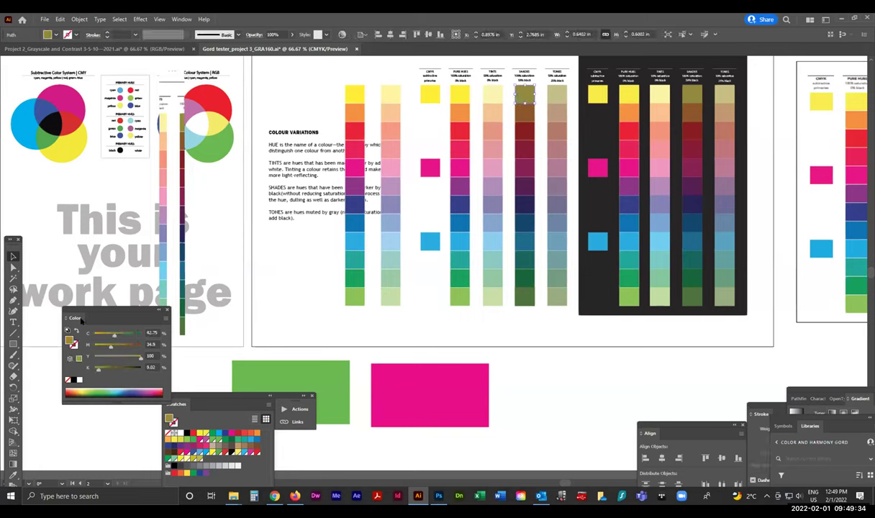
left_click_drag(107, 317, 347, 75)
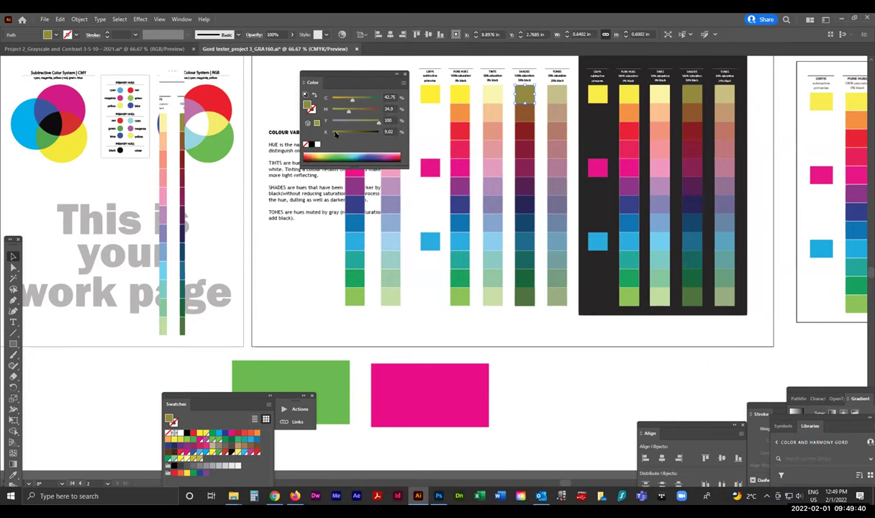
left_click_drag(334, 135, 349, 134)
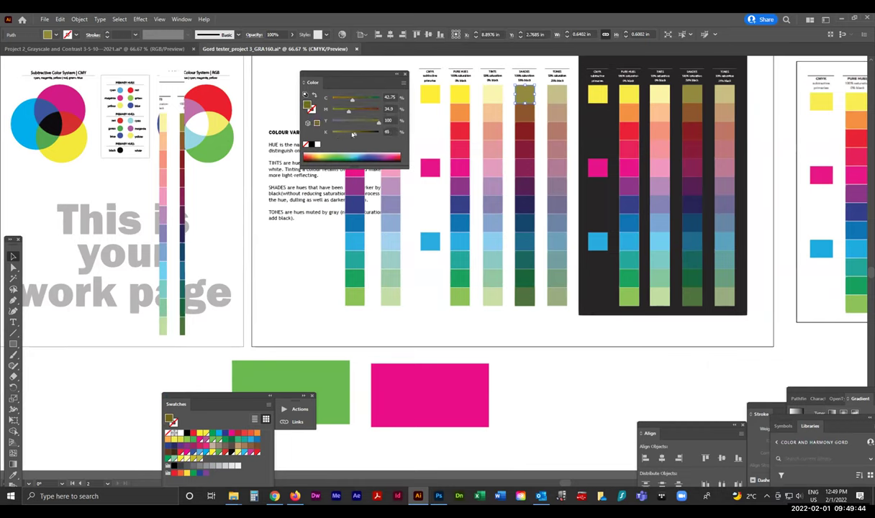
left_click_drag(352, 134, 354, 134)
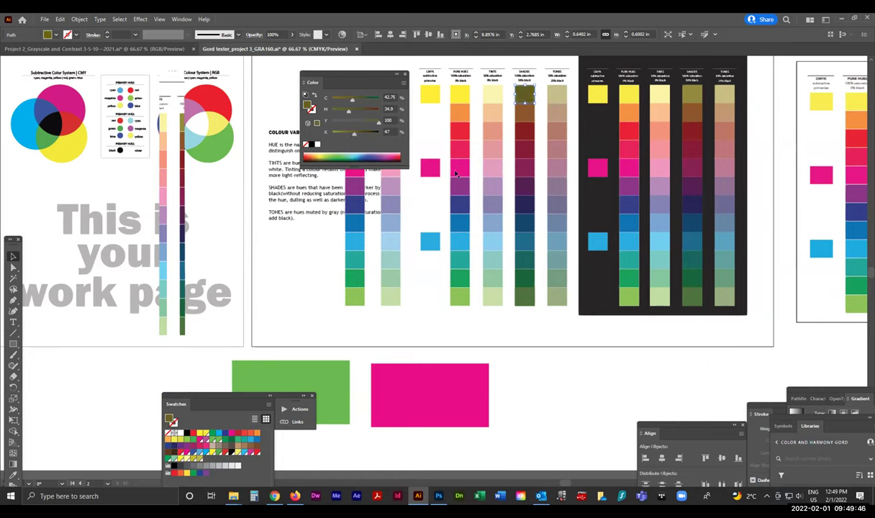
left_click_drag(368, 75, 297, 141)
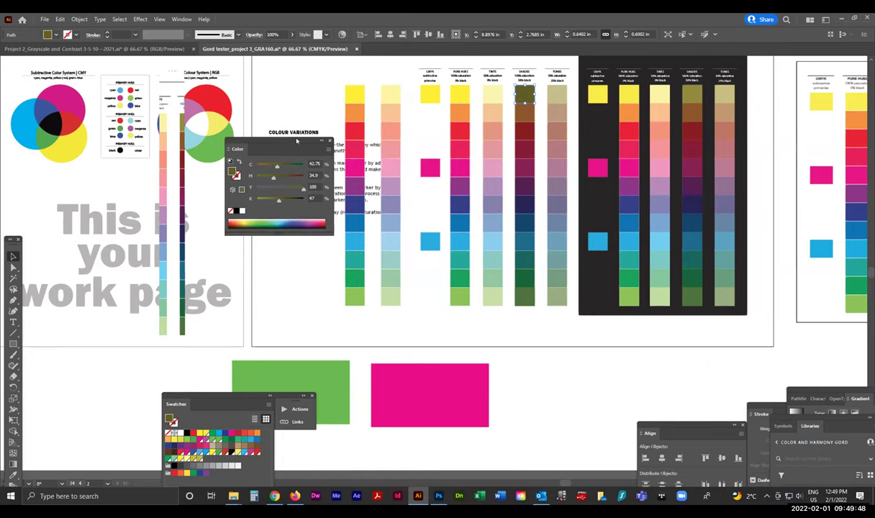
key("ctrl+z")
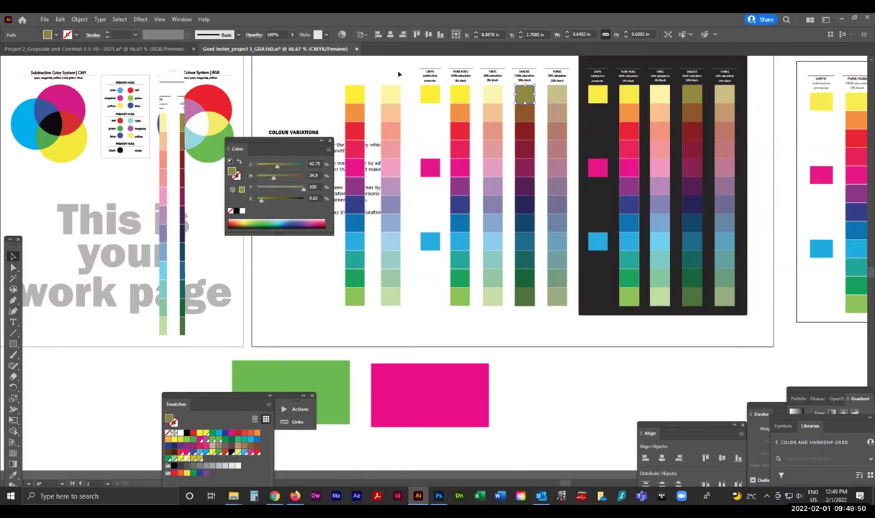
left_click(380, 74)
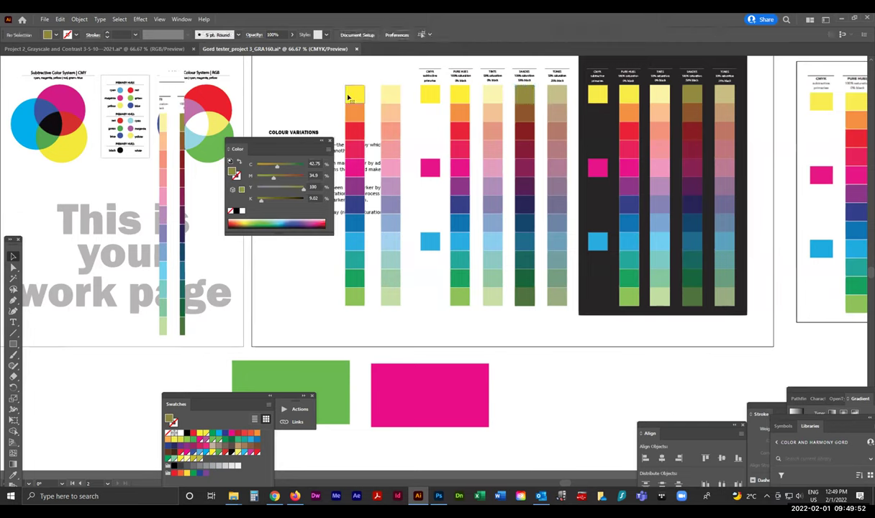
- In the first full-color column, set the yellow square's black to 50% and the orange square's black to 49%
left_click(349, 95)
left_click(279, 200)
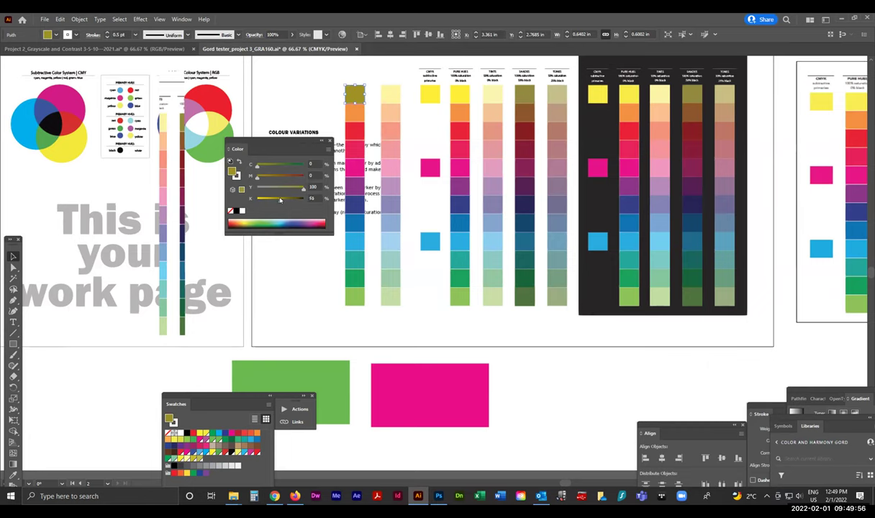
left_click_drag(281, 200, 280, 201)
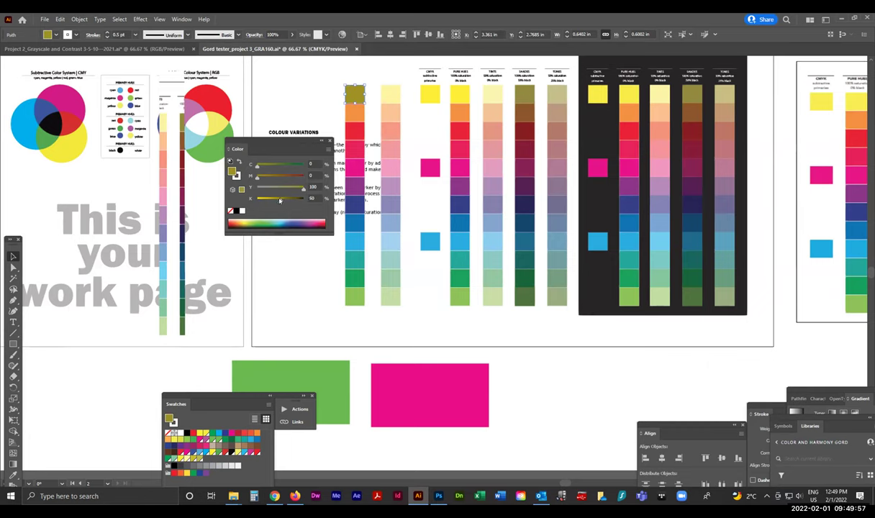
left_click(168, 162)
left_click(357, 118)
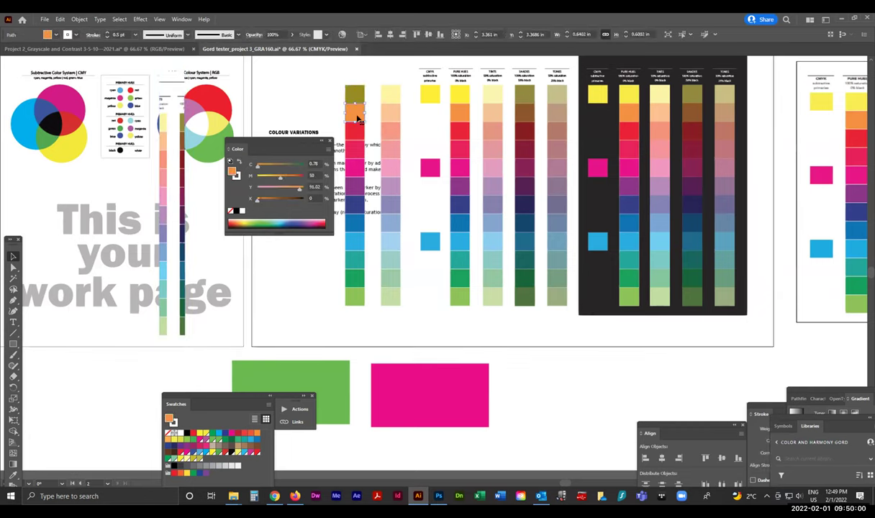
left_click(279, 201)
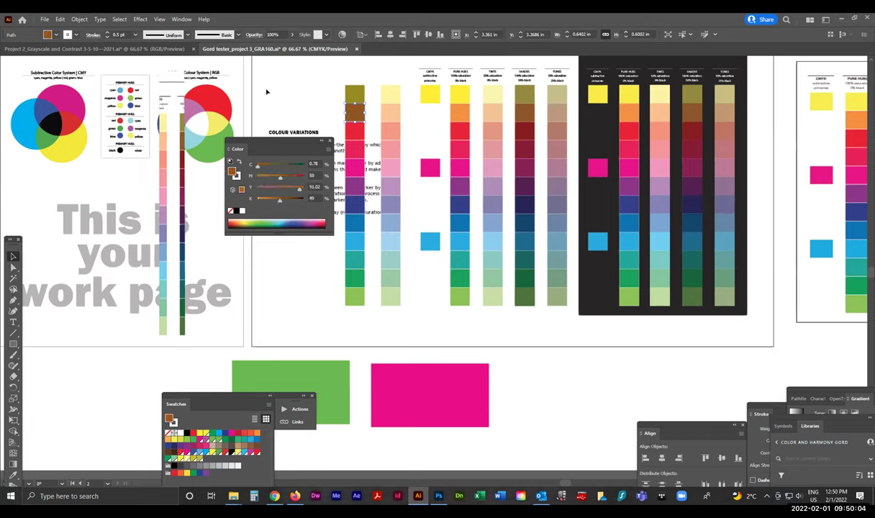
left_click(264, 82)
- Shift the image inside the clipped color strip to show shades and tones, and move the strip over the work page's primary hues legend
left_click(13, 267)
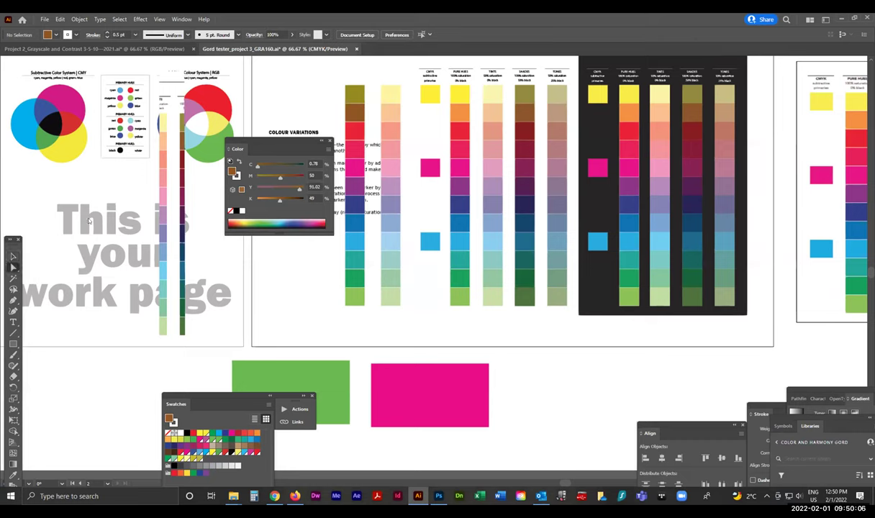
left_click_drag(162, 172, 141, 191)
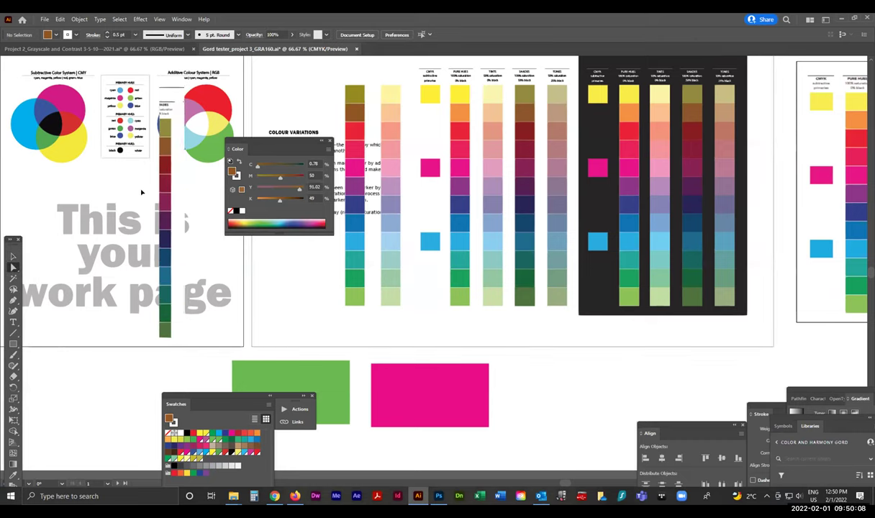
key("v")
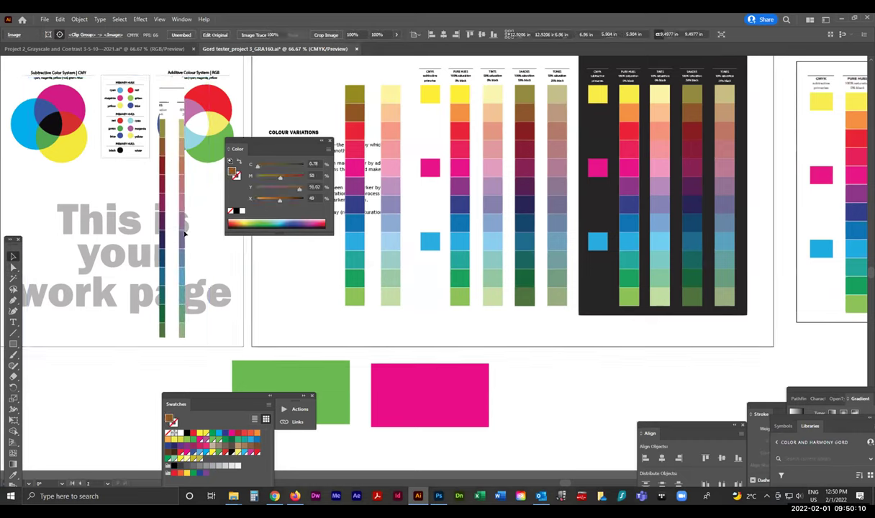
left_click(272, 252)
left_click_drag(165, 238, 98, 199)
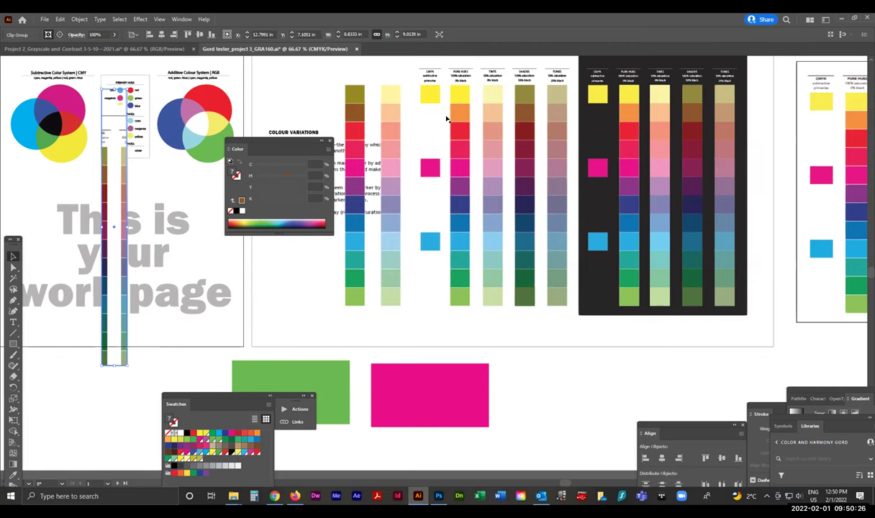
- Set the black value of the crimson fourth square in the first full-color column to 50%
left_click(354, 93)
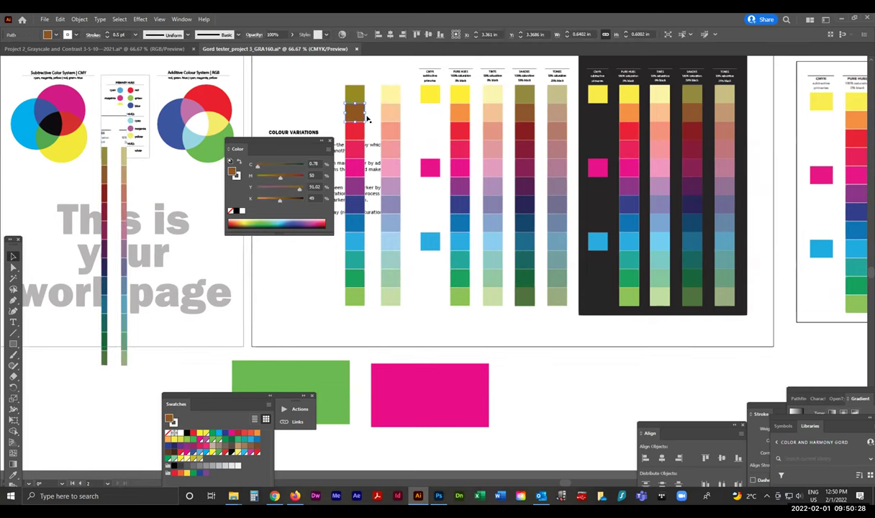
left_click(352, 149)
left_click_drag(257, 200, 279, 200)
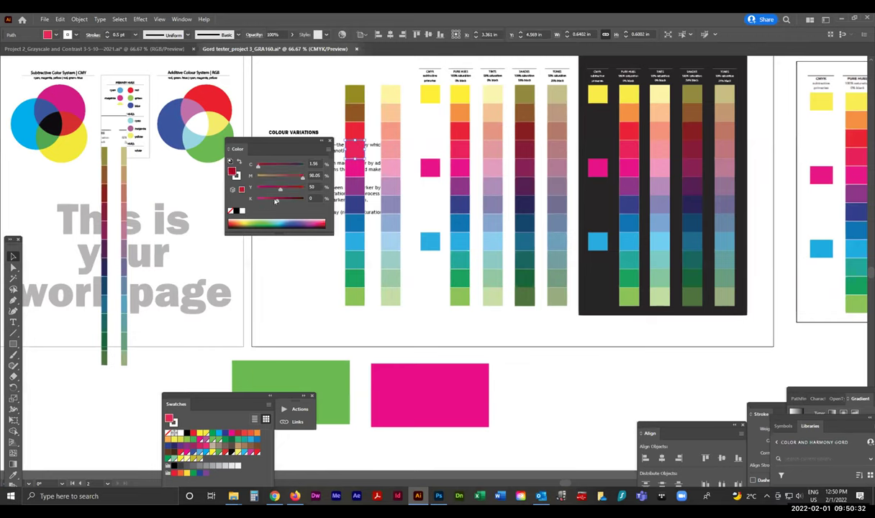
left_click(313, 198)
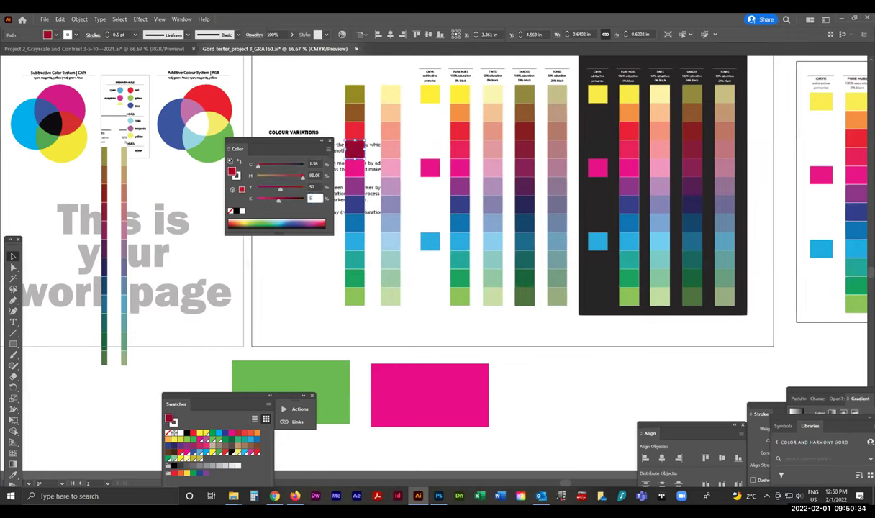
type("50")
key("Return")
- Set the black value of the magenta and purple squares below the darkened crimson one to 50% each
key("ctrl+alt+bracketleft")
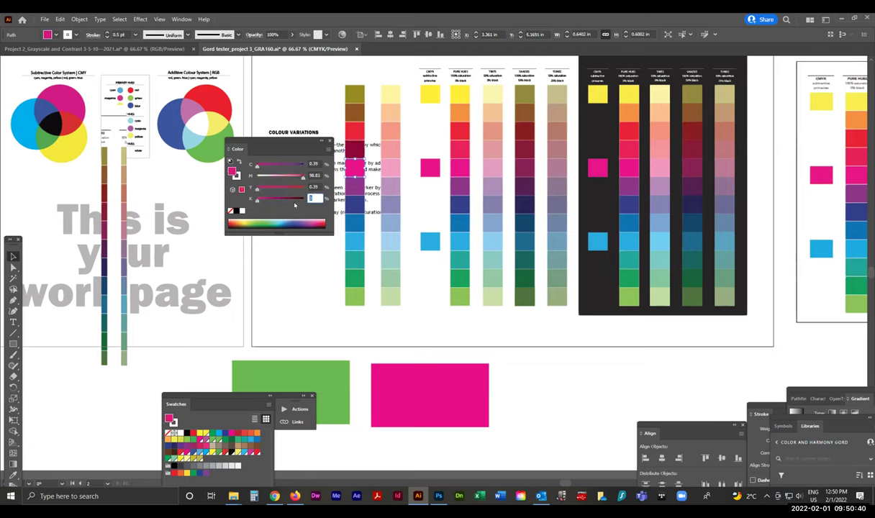
type("50")
key("Return")
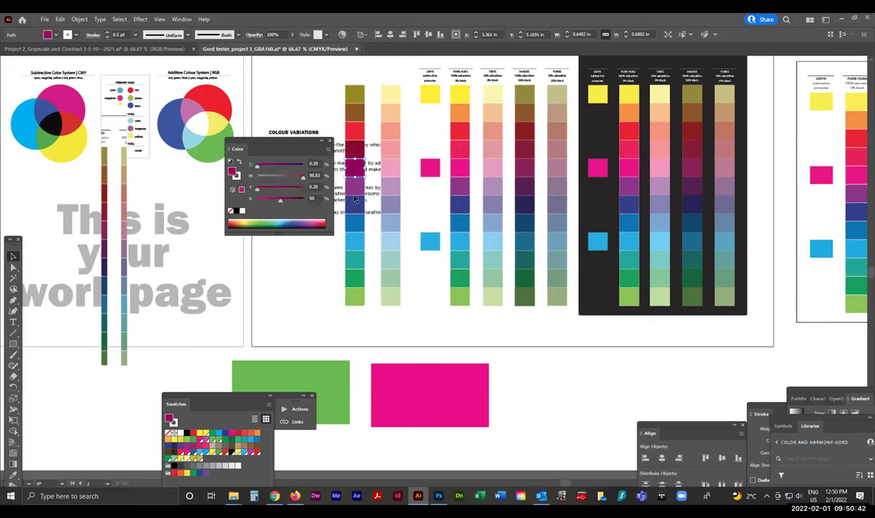
left_click(355, 191)
left_click(315, 198)
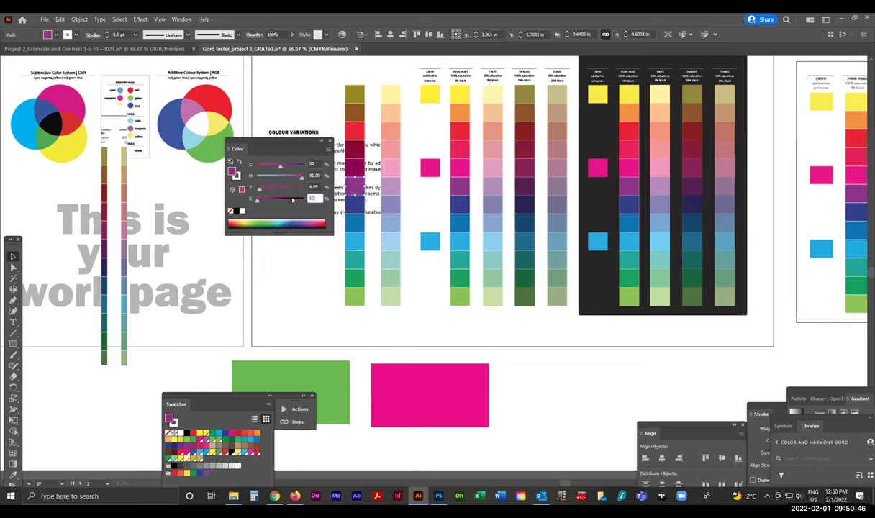
type("50")
key("Return")
key("ctrl+shift+a")
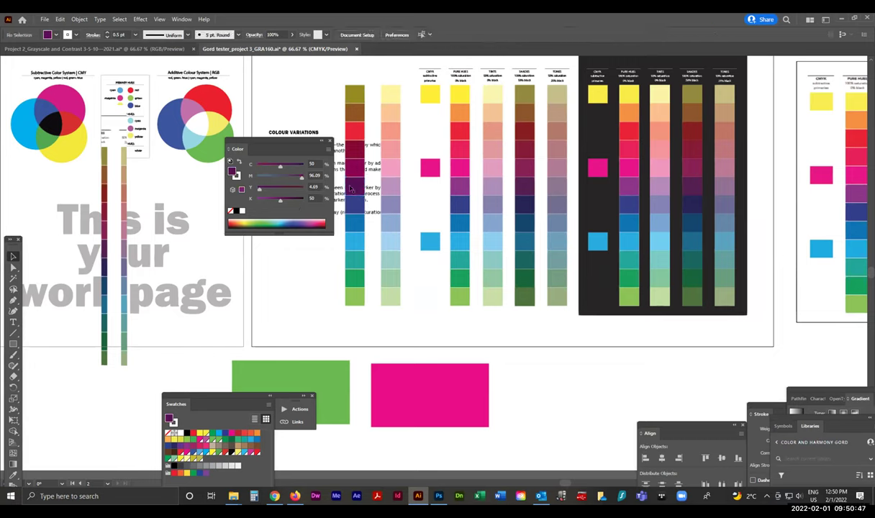
- Try adding black to the entire Shades column at once, and undo the fill change
left_click(350, 149)
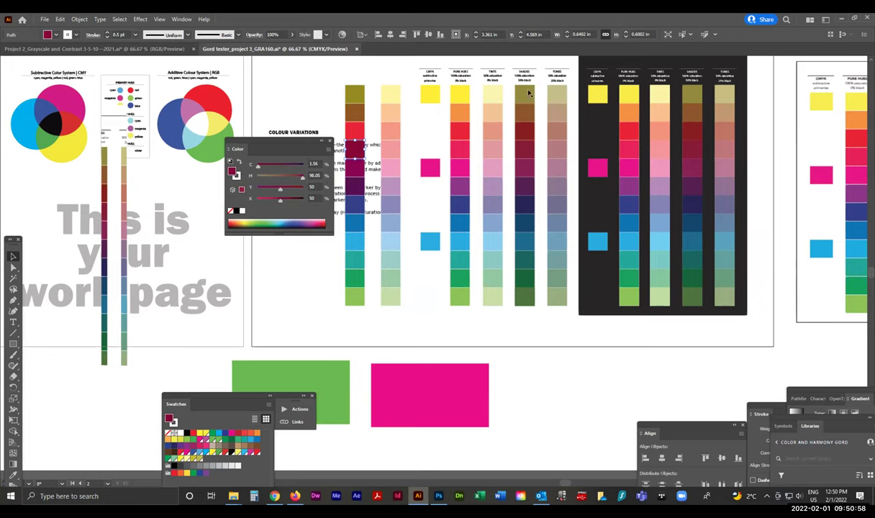
left_click(527, 144)
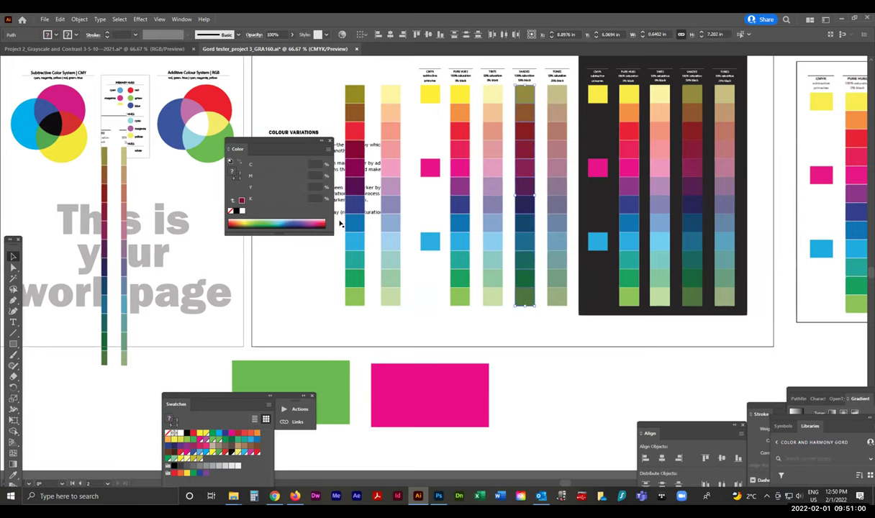
left_click(281, 199)
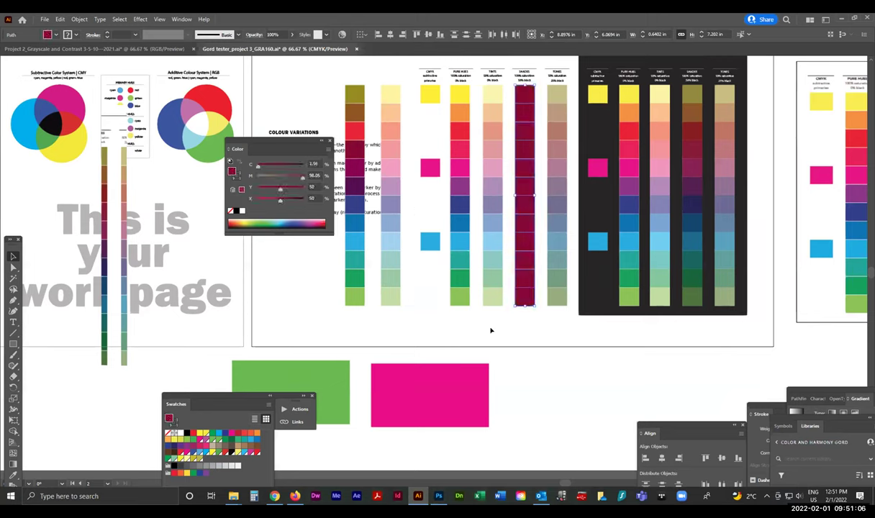
left_click(506, 184)
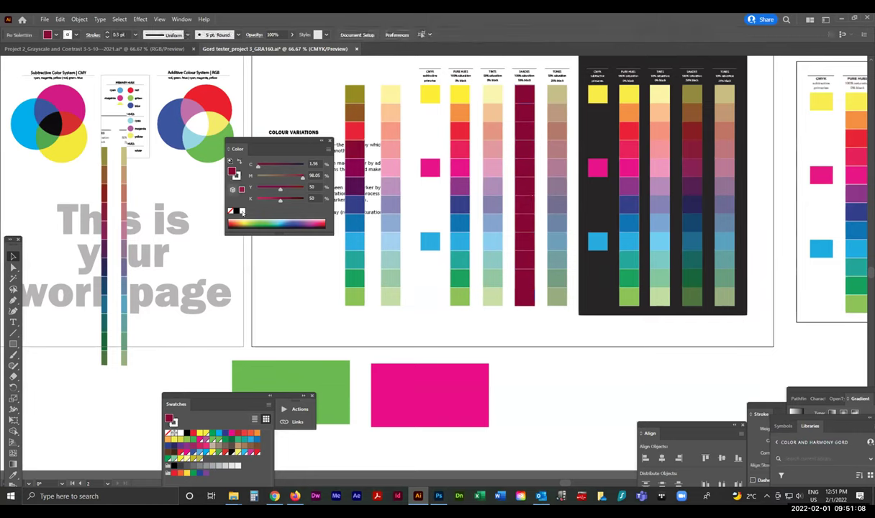
key("ctrl+z")
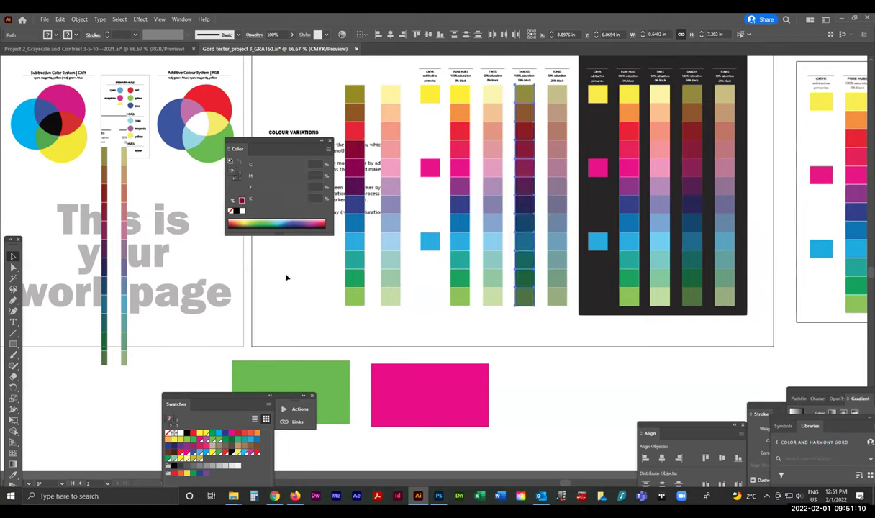
left_click(527, 334)
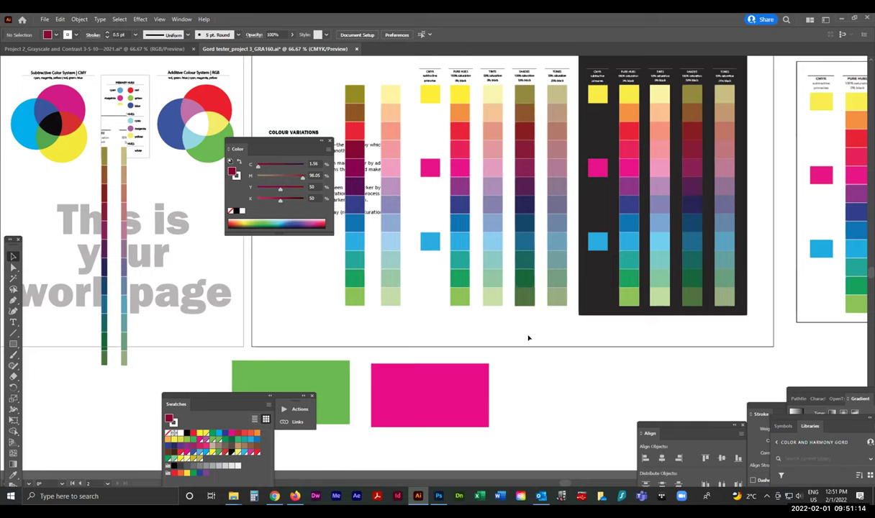
- Check the CMYK values of the first, second and fourth Tones squares, bringing the clipped strip over beside the Tints column
left_click(557, 115)
left_click(556, 149)
left_click(558, 94)
left_click_drag(111, 184, 485, 125)
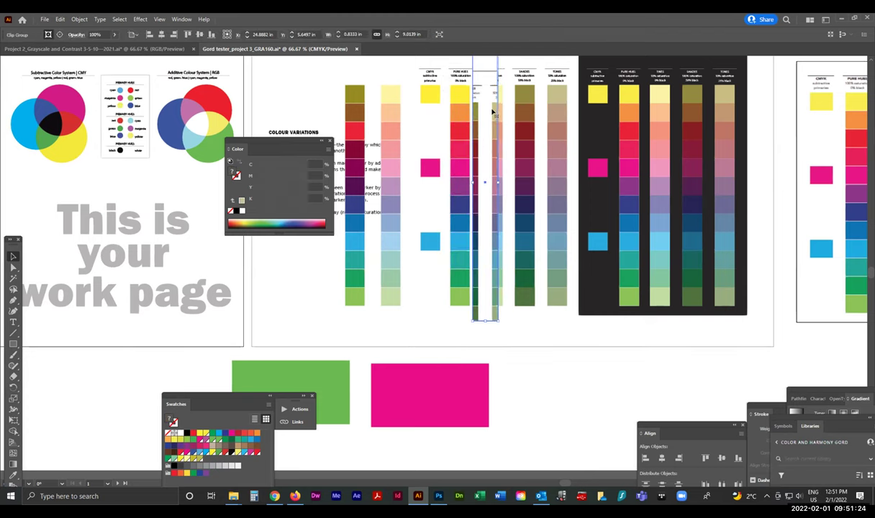
left_click(554, 94)
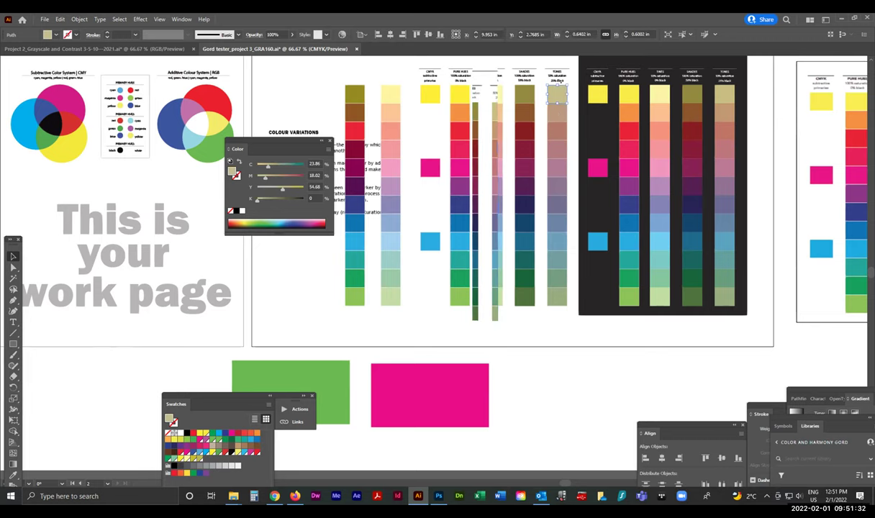
left_click(559, 115)
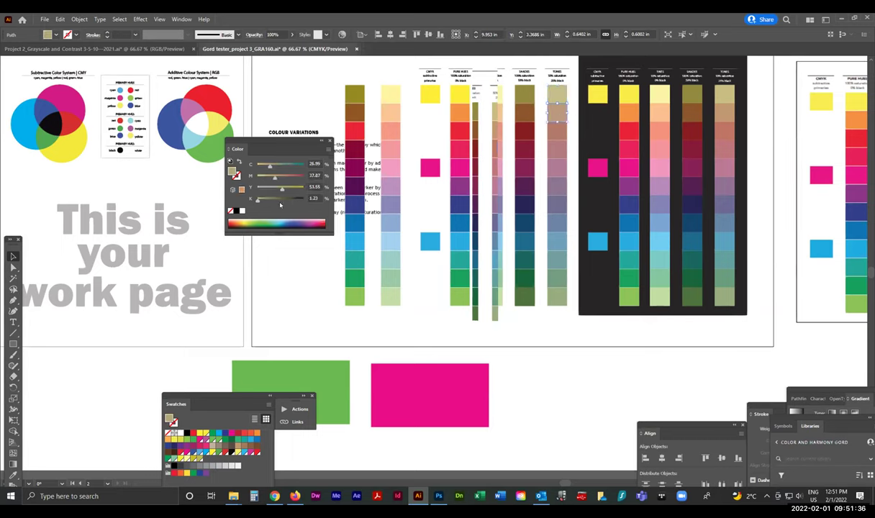
left_click(557, 150)
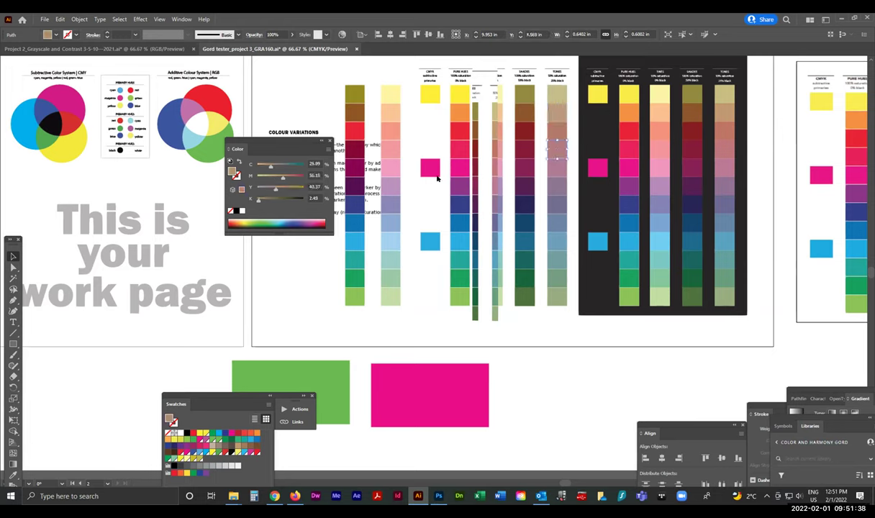
- Move the clipped shades-and-tones strip off the Pure Hues column onto the dark panel's Pure Hues column
left_click_drag(458, 156, 480, 165)
left_click(521, 333)
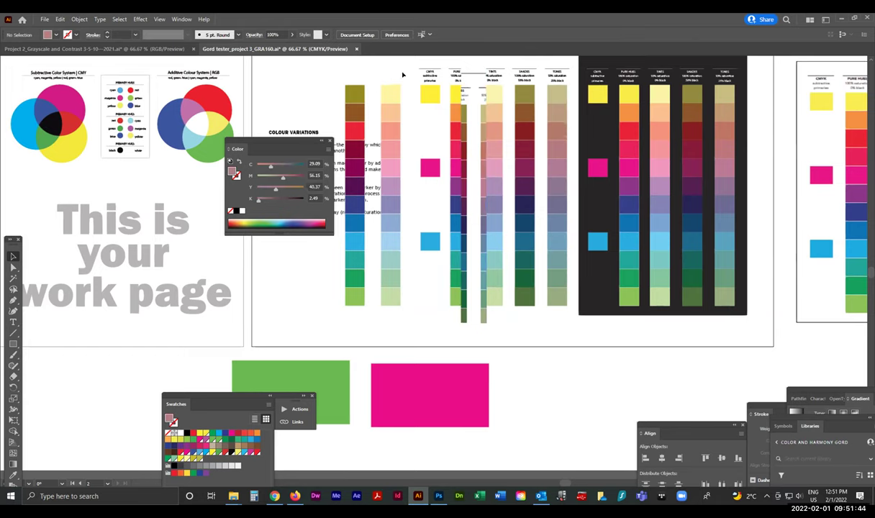
left_click_drag(465, 88, 552, 101)
left_click_drag(613, 121, 615, 111)
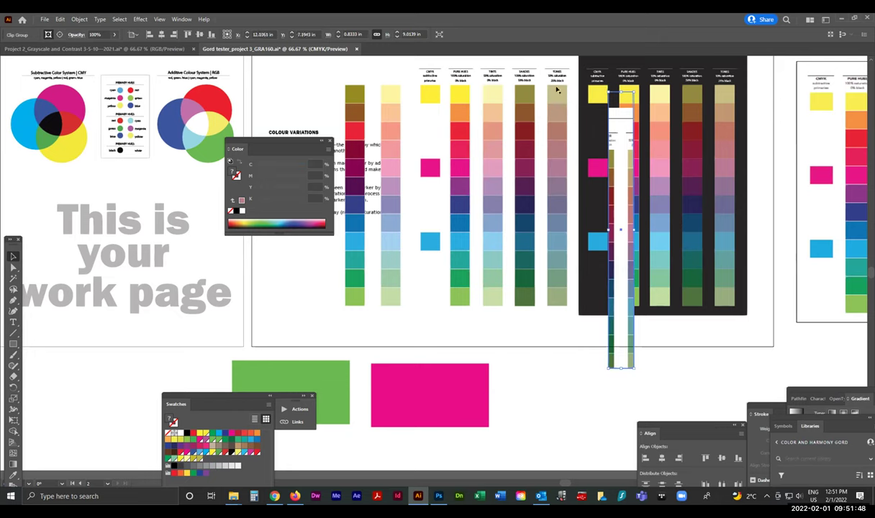
- Delete the two practice columns of darkened and tinted squares that cover the Colour Variations text
left_click_drag(450, 81, 428, 176)
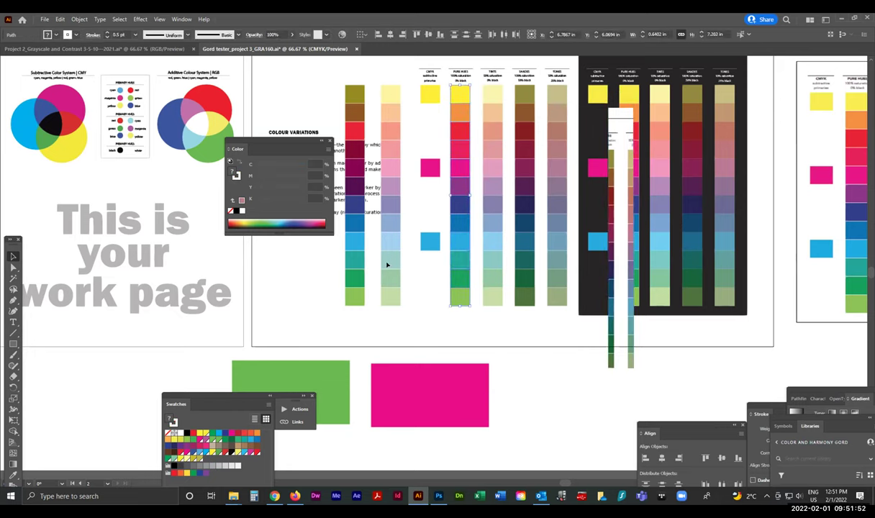
key("ctrl+z")
left_click(388, 317)
left_click(355, 297)
key("Delete")
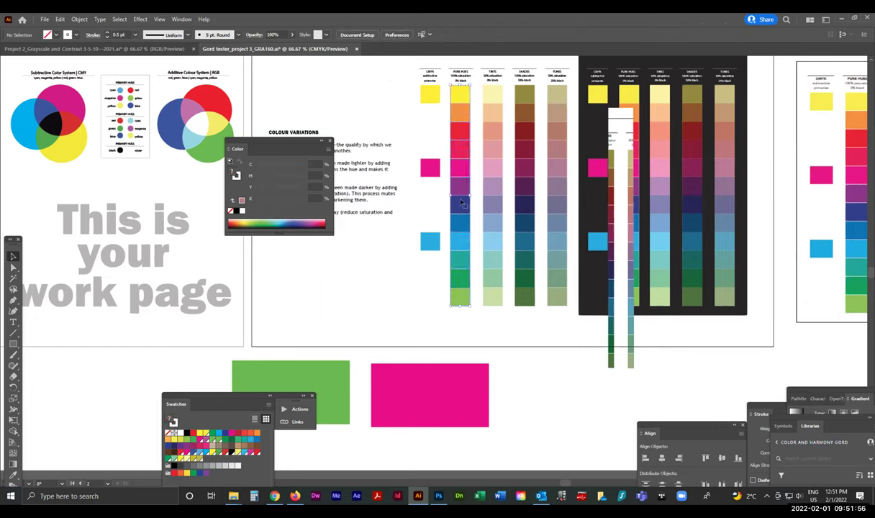
- Copy the white panel's Pure Hues column over to the Colour Variations text and bring the copy to the front
left_click(461, 201)
left_click_drag(461, 200, 352, 200)
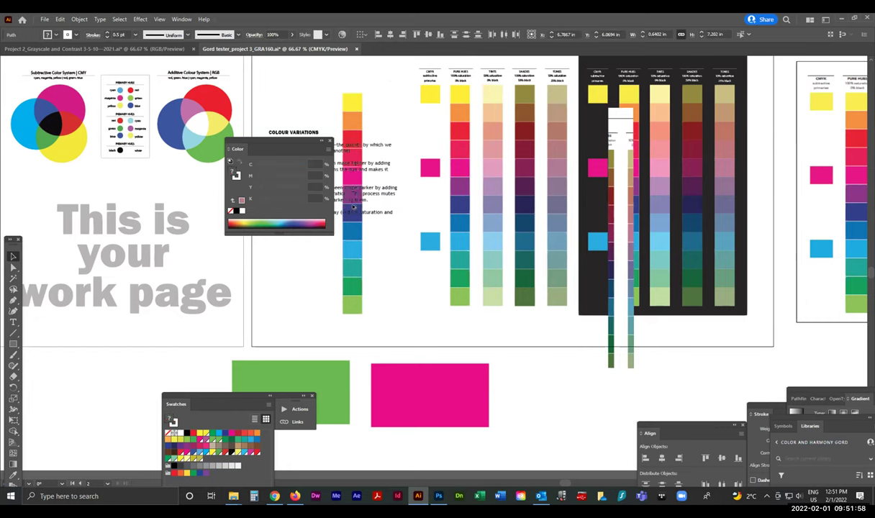
right_click(348, 101)
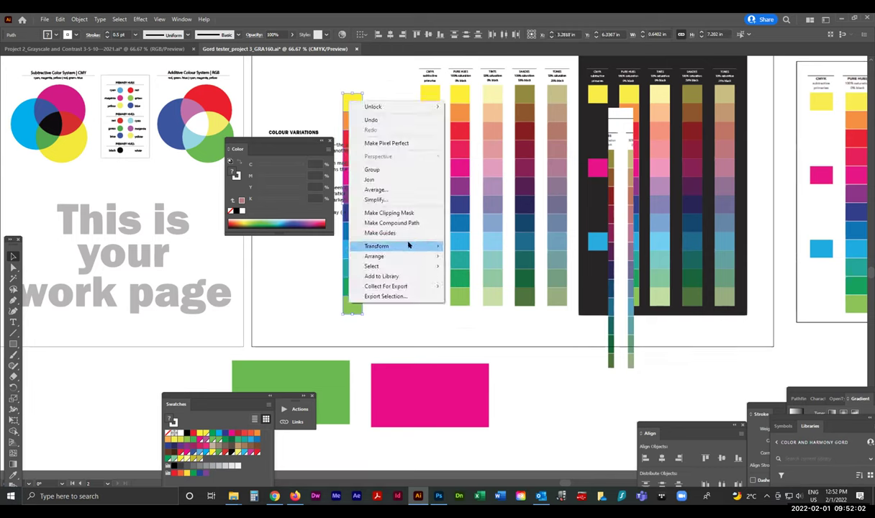
mouse_move(392, 245)
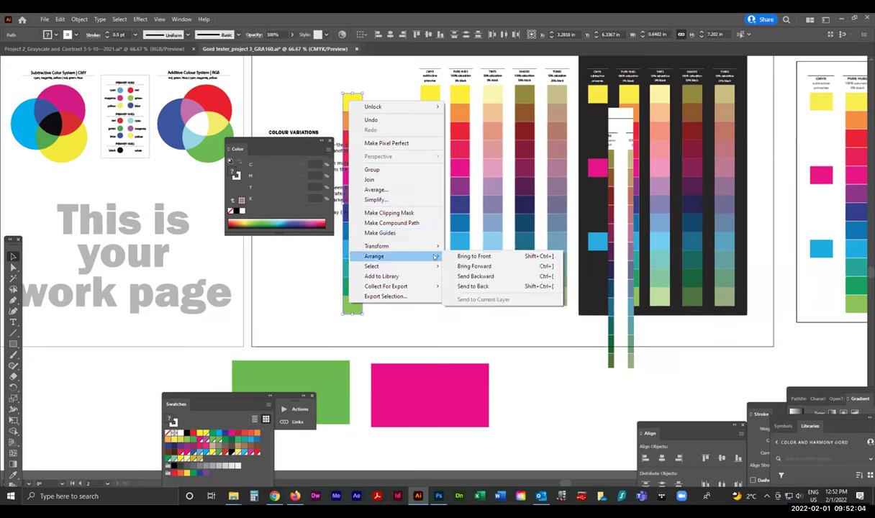
left_click(463, 257)
- Duplicate the copied hues column beside itself and desaturate the duplicate with a Saturate intensity of -51%
left_click_drag(349, 114, 386, 113)
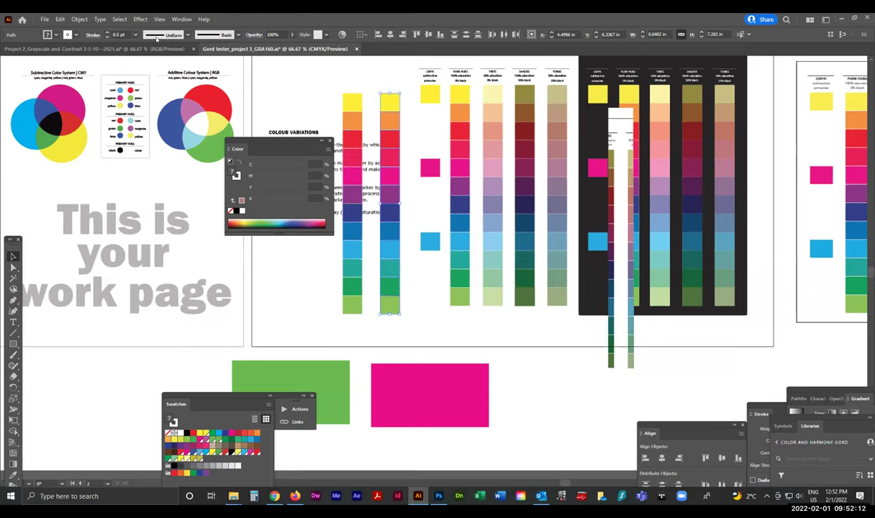
left_click(60, 20)
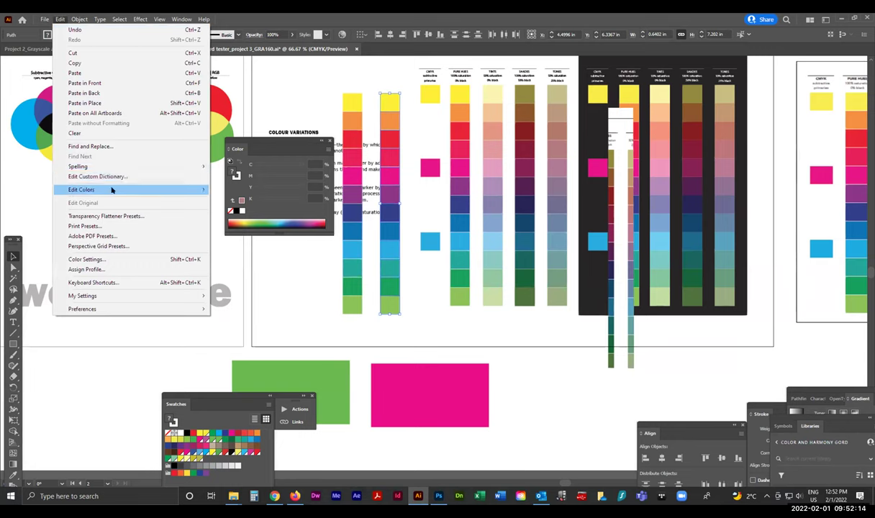
mouse_move(108, 189)
left_click(237, 303)
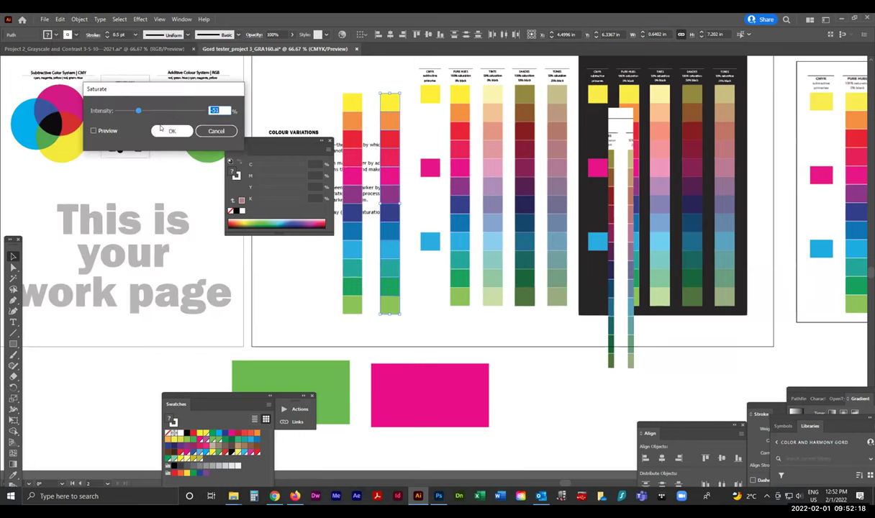
key("Return")
- Set the black value of the first, second and fourth squares in the desaturated column to 25% each
left_click(388, 100)
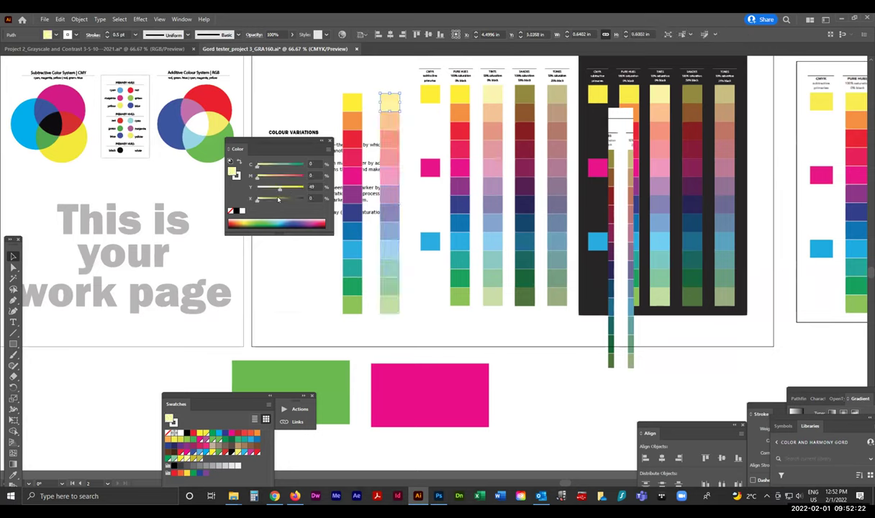
left_click(279, 199)
left_click_drag(274, 200, 267, 202)
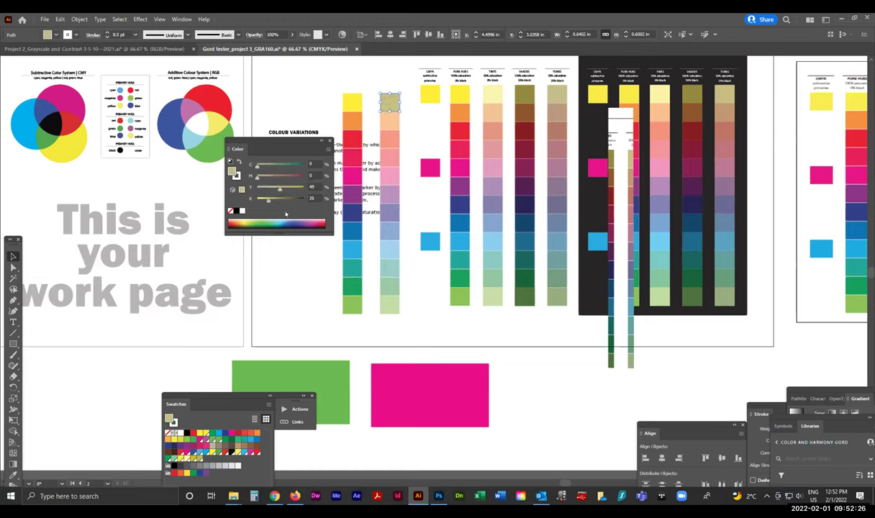
left_click(389, 121)
left_click(305, 199)
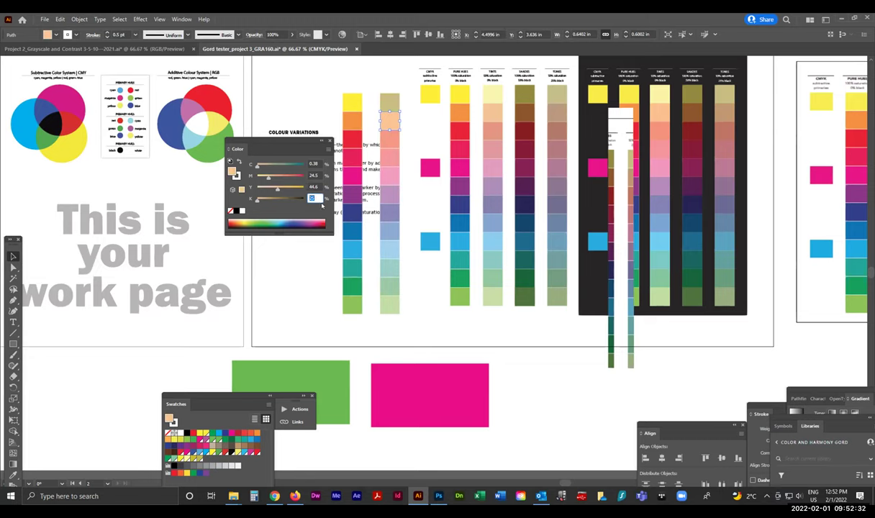
left_click(387, 142)
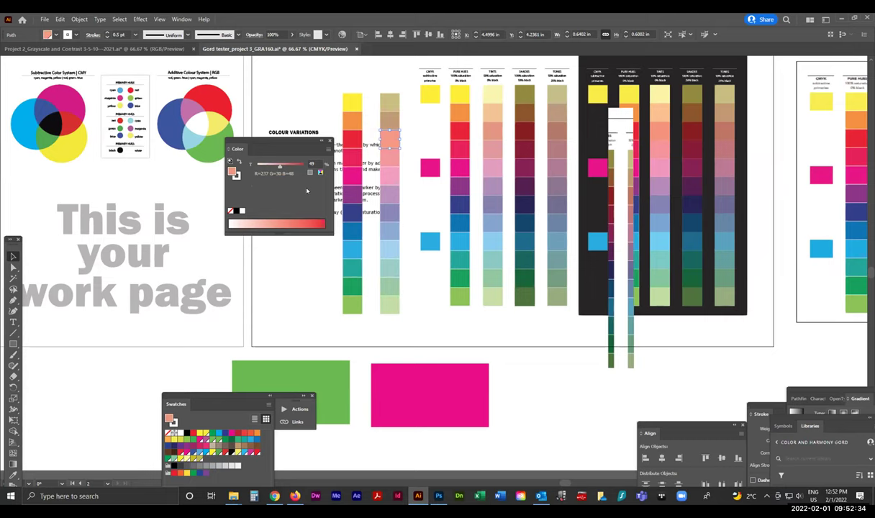
left_click(310, 172)
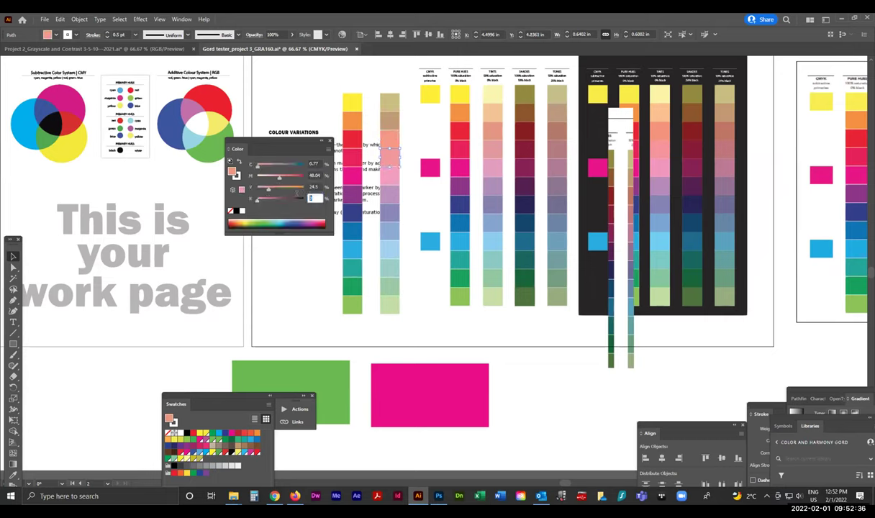
key("Return")
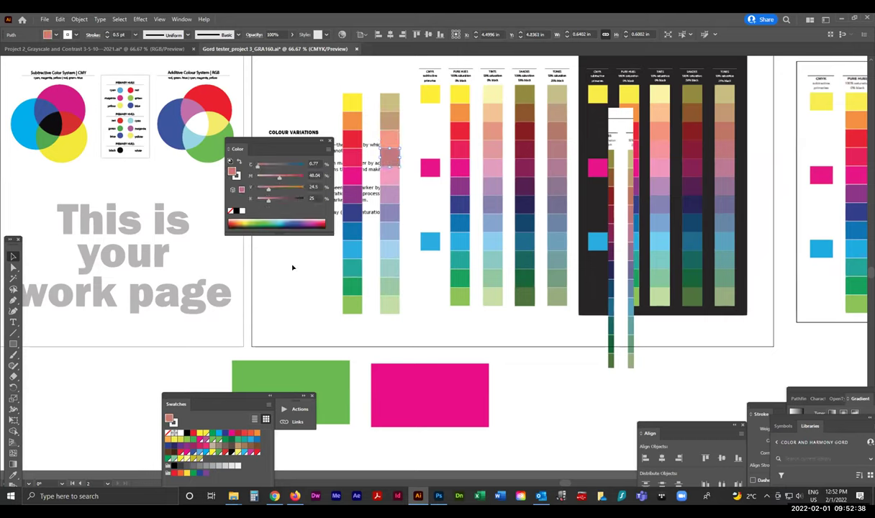
- Check the CMYK values of the first and fourth squares in the desaturated practice column
left_click(293, 268)
left_click(389, 101)
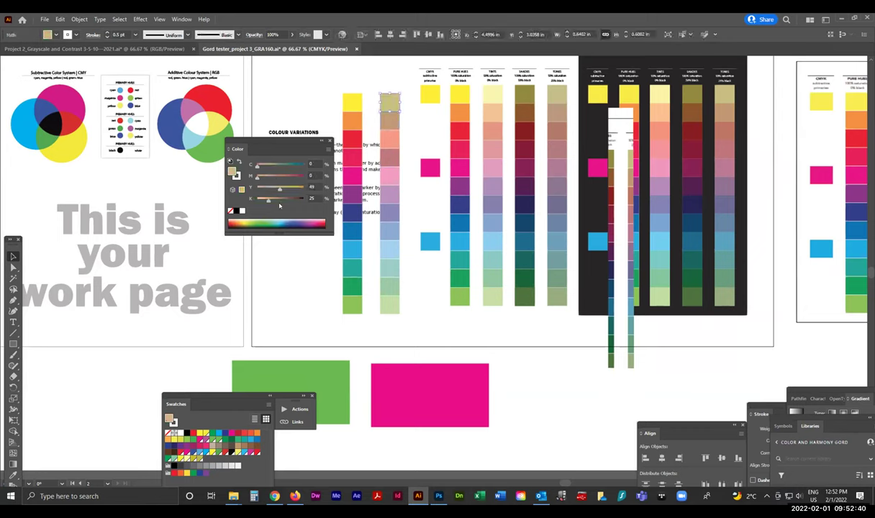
left_click(386, 157)
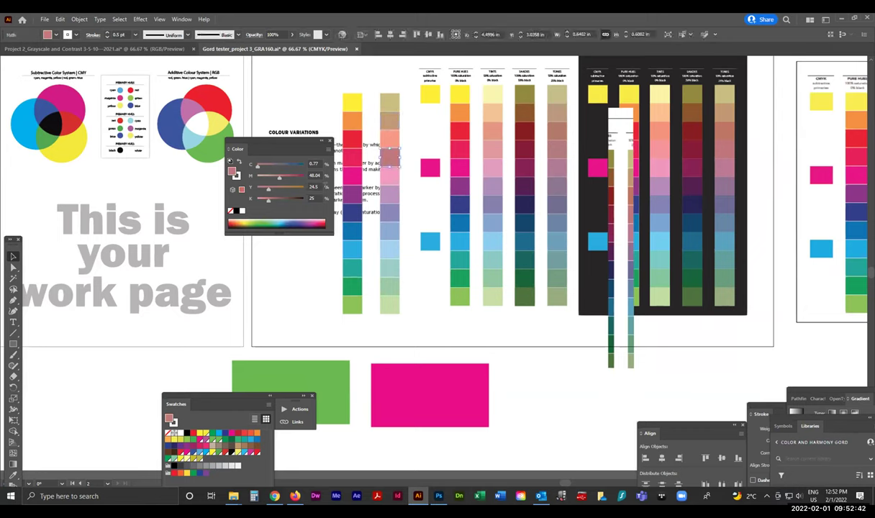
left_click(340, 78)
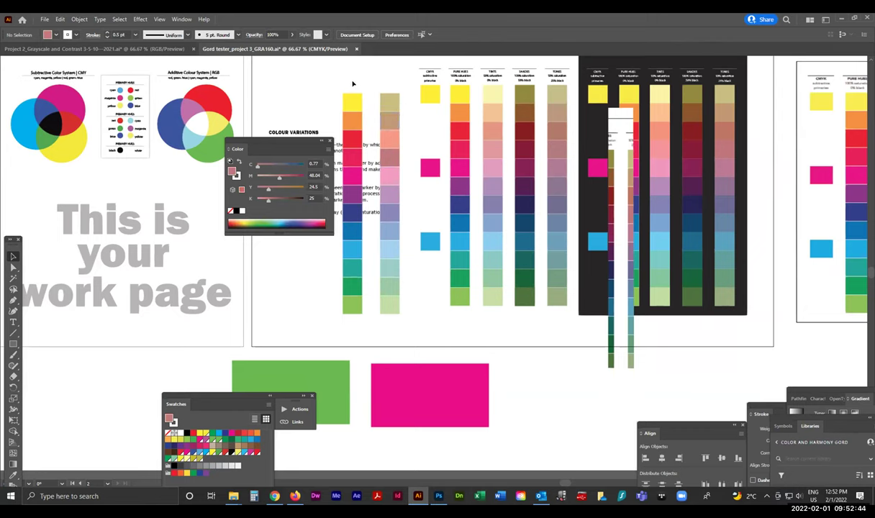
- Set the black value of the yellow, orange and crimson squares in the fully saturated practice column to 25% each
left_click(352, 100)
left_click(313, 198)
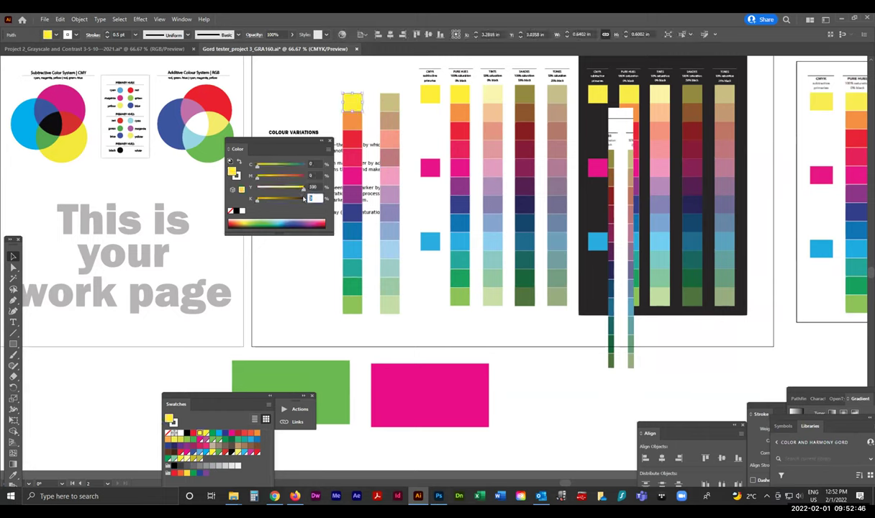
type("25")
key("Return")
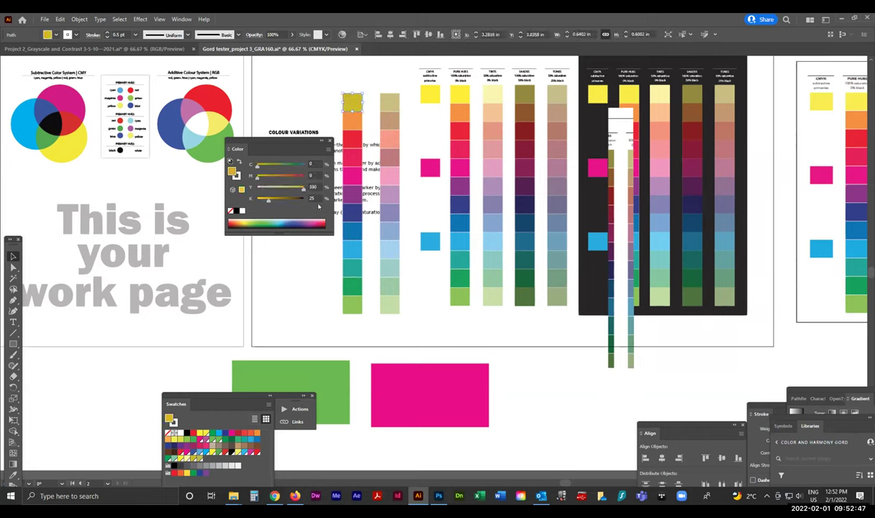
left_click(354, 126)
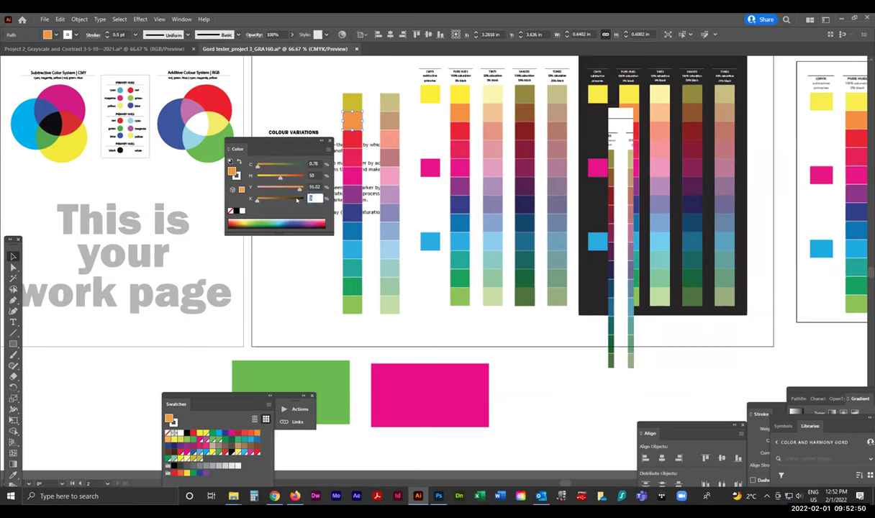
type("25")
key("Return")
left_click(353, 155)
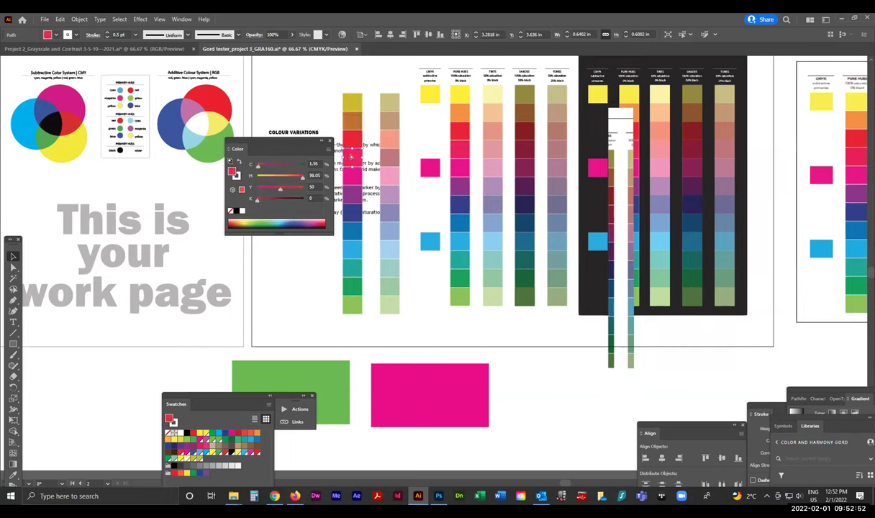
left_click(314, 199)
type("2")
key("Return")
- Desaturate the three darkened yellow, orange and crimson squares together with a Saturate intensity of -51%
left_click(352, 120)
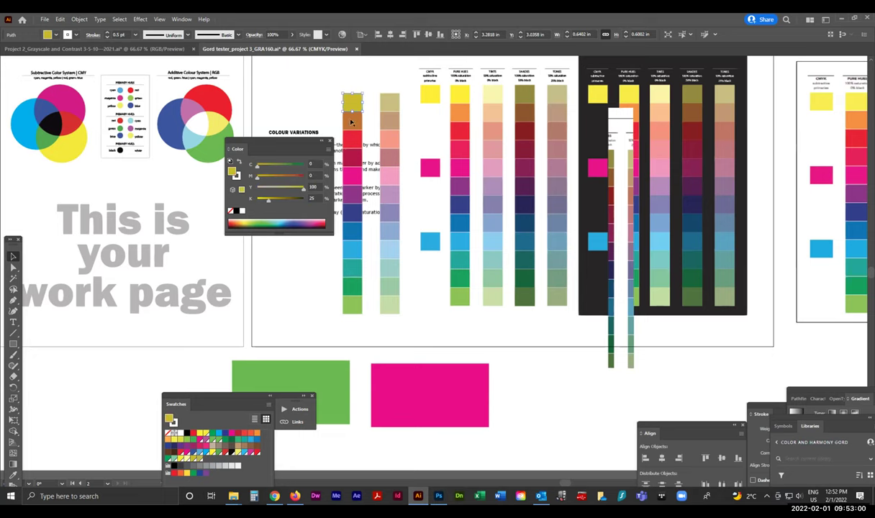
left_click(352, 103, "shift")
left_click(348, 159, "shift")
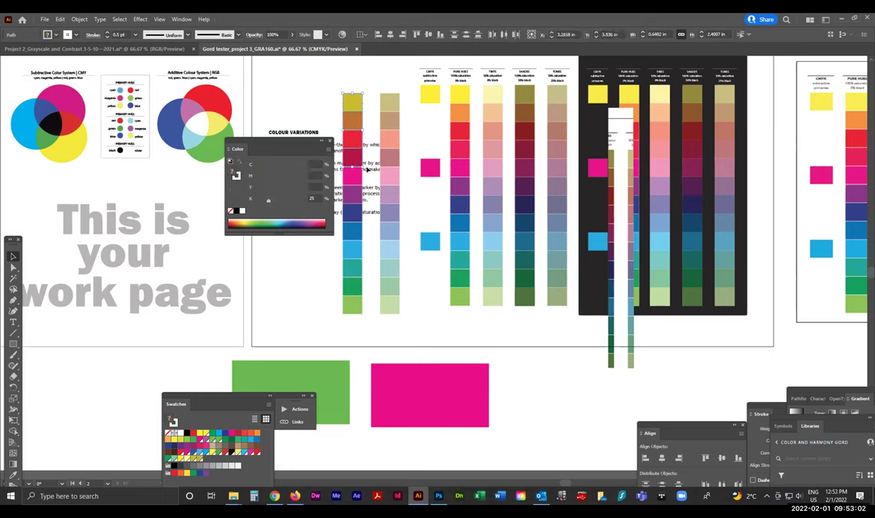
left_click(61, 19)
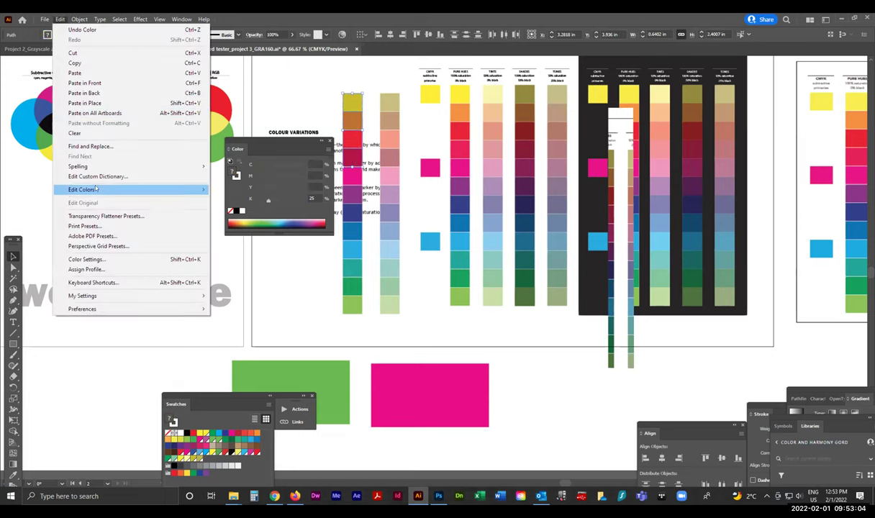
mouse_move(105, 189)
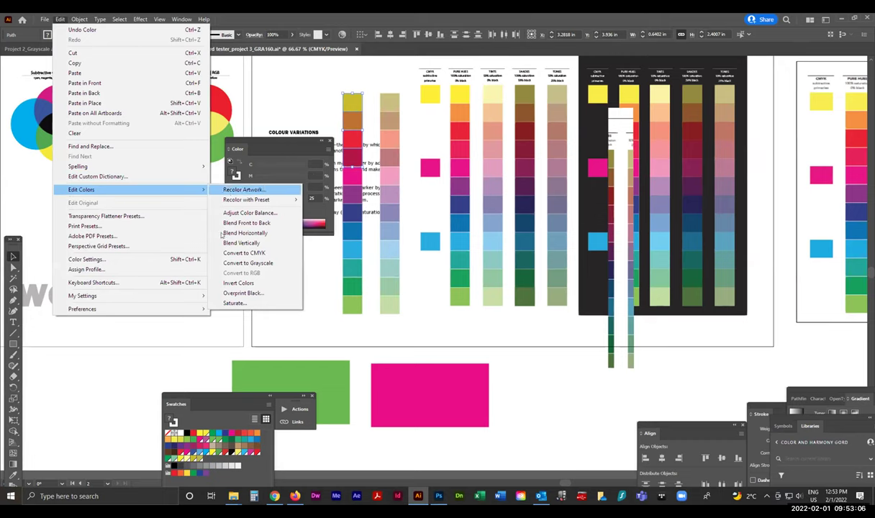
left_click(236, 303)
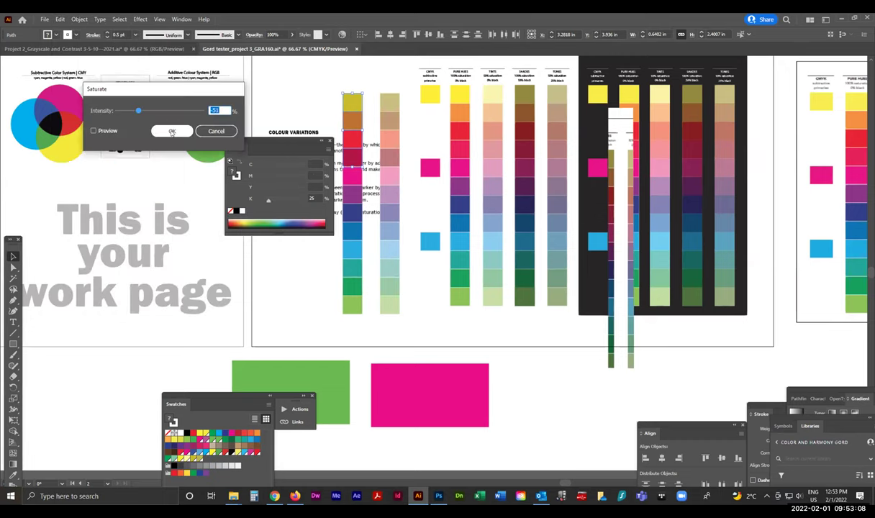
left_click(164, 124)
- Check the CMYK values of the desaturated yellow practice square, the second Shades square and the first Tints square
left_click(349, 102)
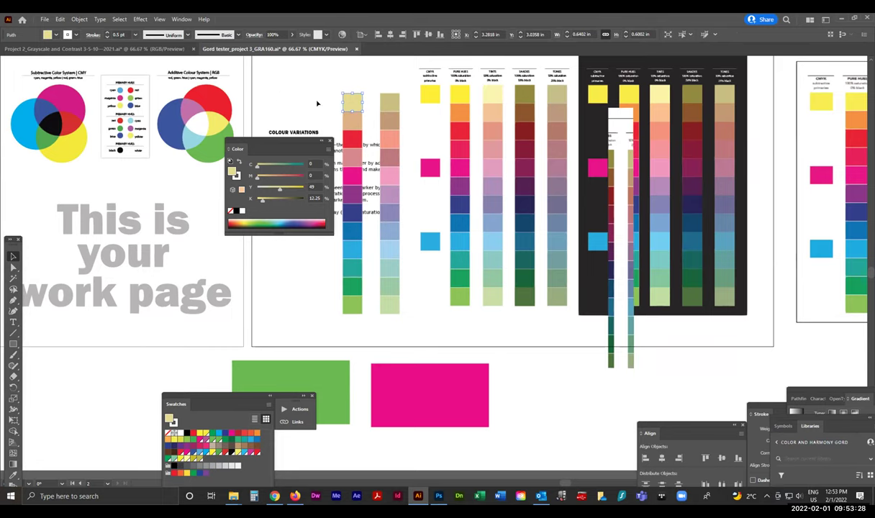
left_click(296, 96)
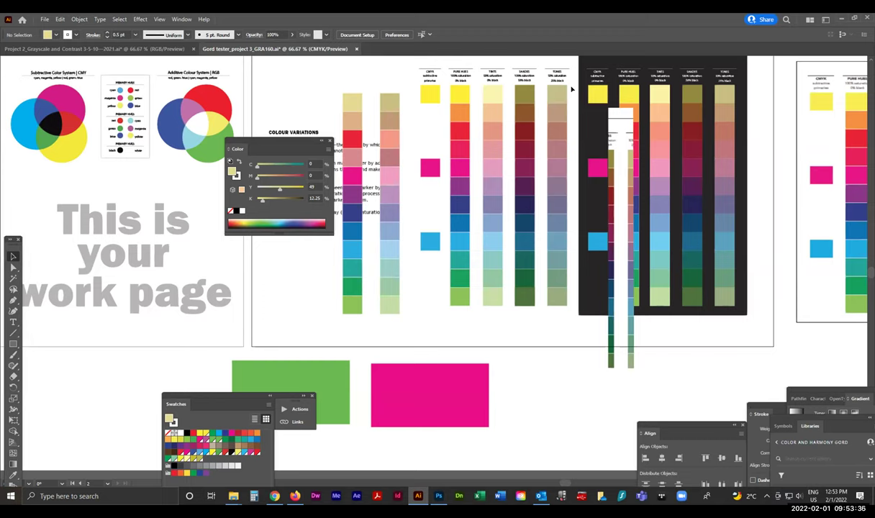
left_click(525, 108)
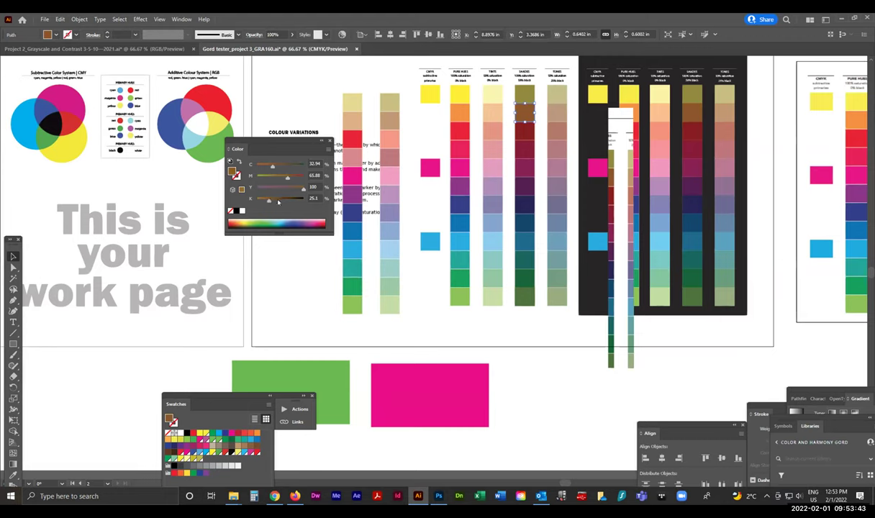
left_click(493, 94)
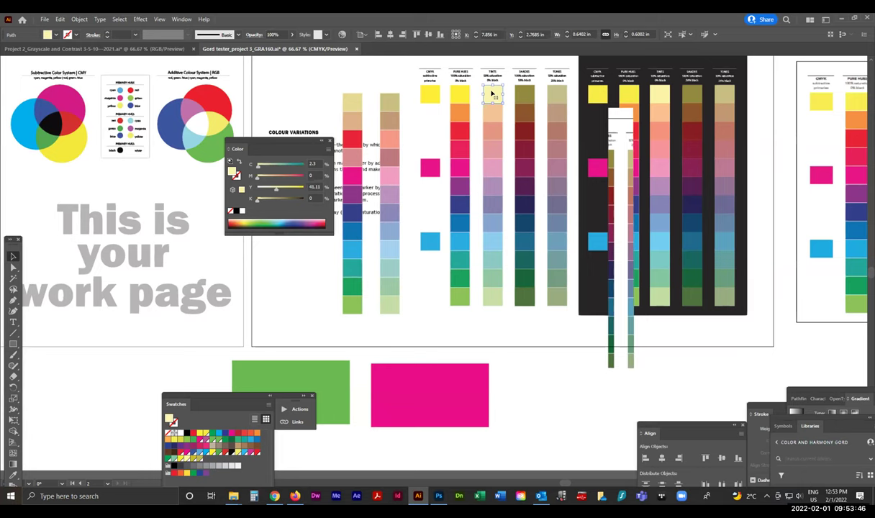
- Examine the white panel's whole Tints column up close, and return to an overview of the entire document
key("ctrl+equal")
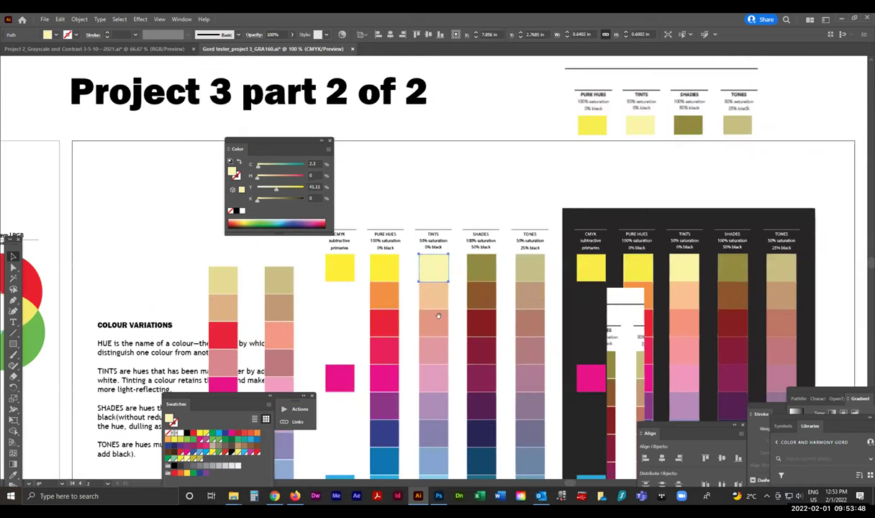
scroll(430, 289, "down", 4)
scroll(429, 289, "left", 2)
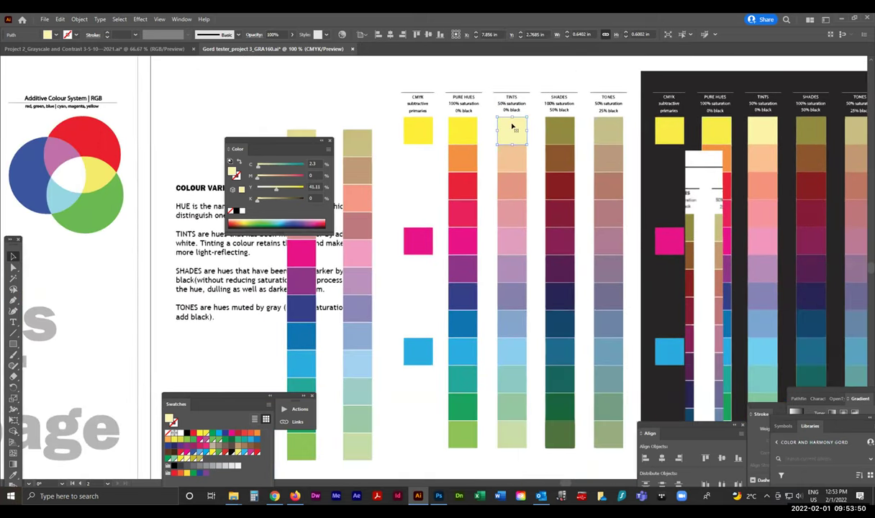
left_click(535, 132)
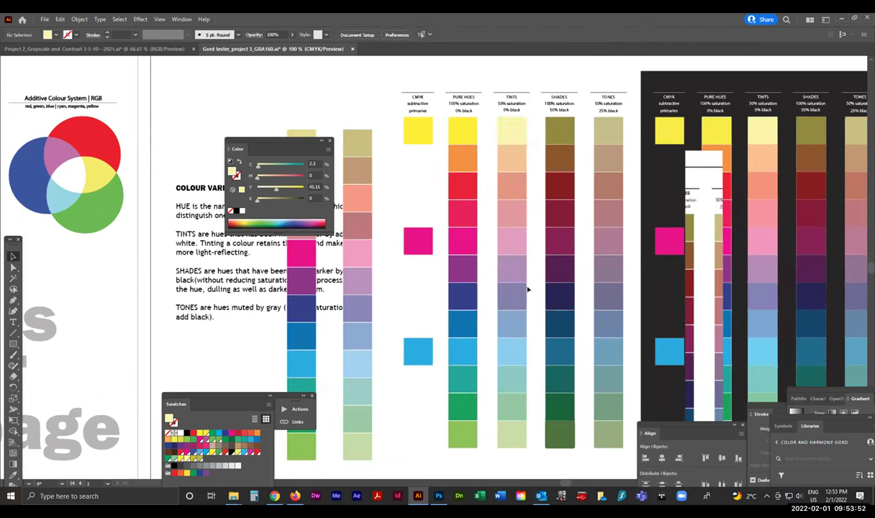
left_click(506, 445)
left_click(61, 19)
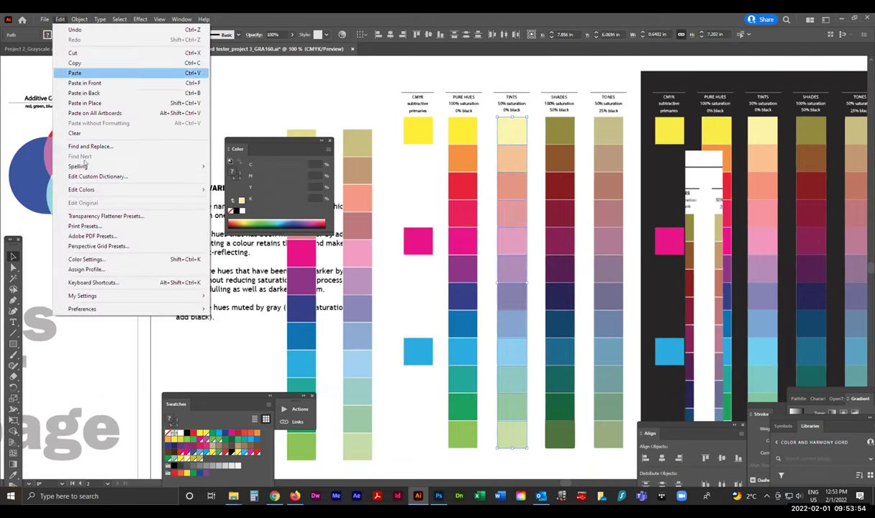
left_click(322, 101)
left_click(328, 103)
key("ctrl+0")
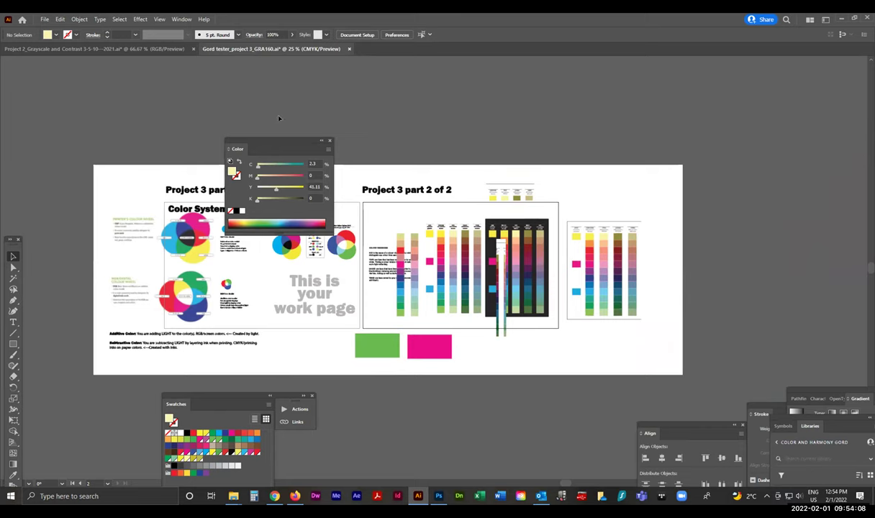
- Move the Color panel clear of the color wheels and look over the shop, island and forest drawings in the Project 2 document
left_click_drag(277, 141, 756, 157)
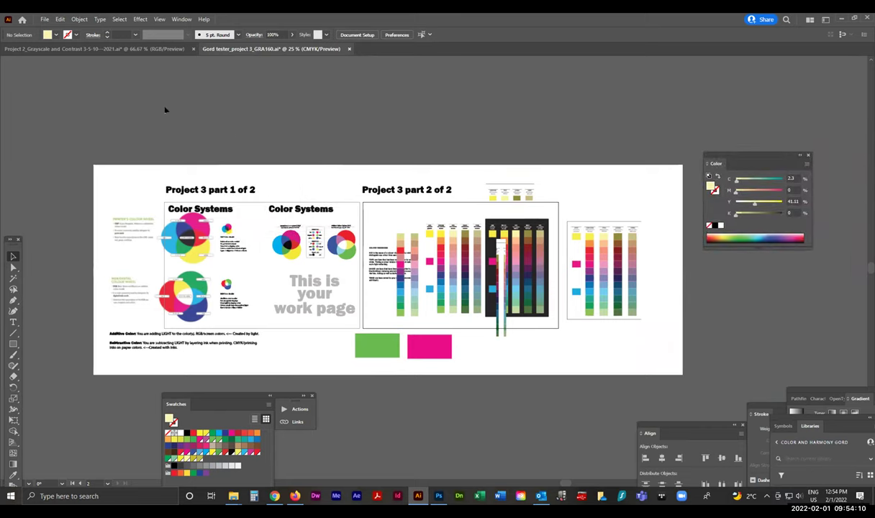
left_click(121, 48)
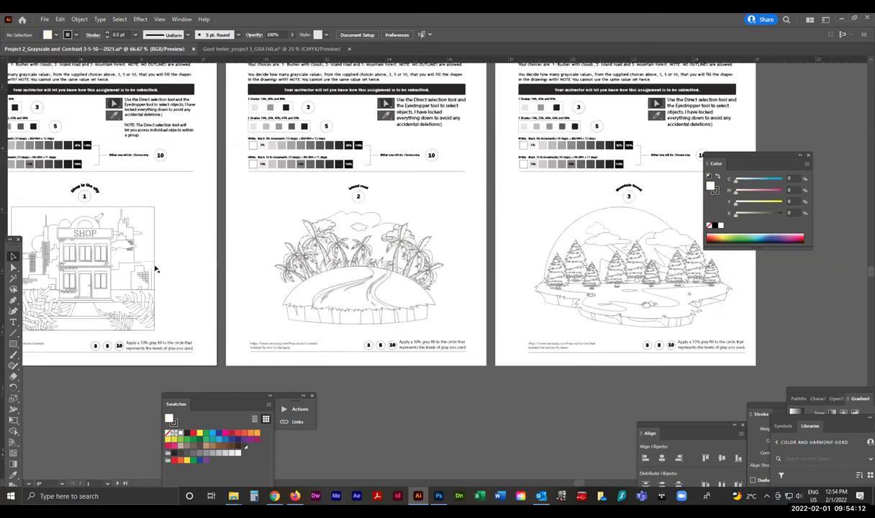
scroll(48, 224, "left", 5)
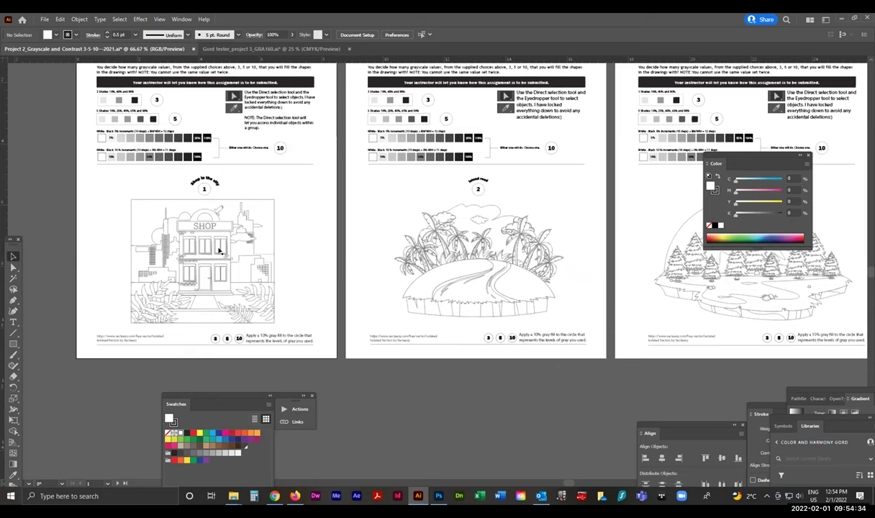
left_click(475, 267)
left_click(687, 292)
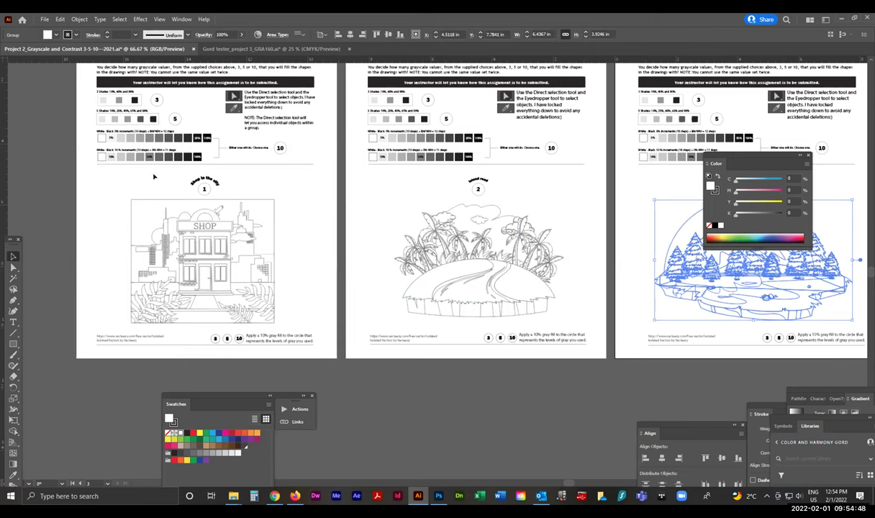
left_click(219, 239)
left_click(314, 226)
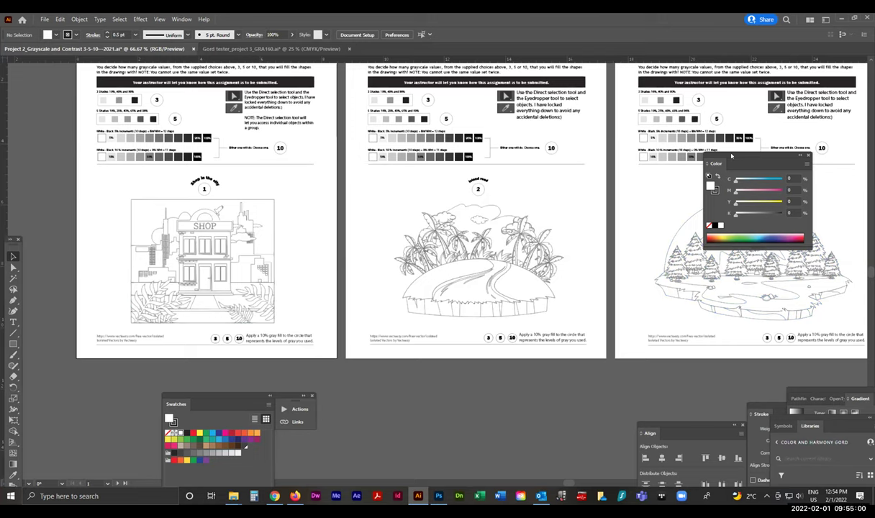
- Move the Color panel below the Project 2 pages to uncover the third page, and select the mountain forest drawing
left_click_drag(720, 157, 524, 376)
left_click_drag(474, 389, 457, 400)
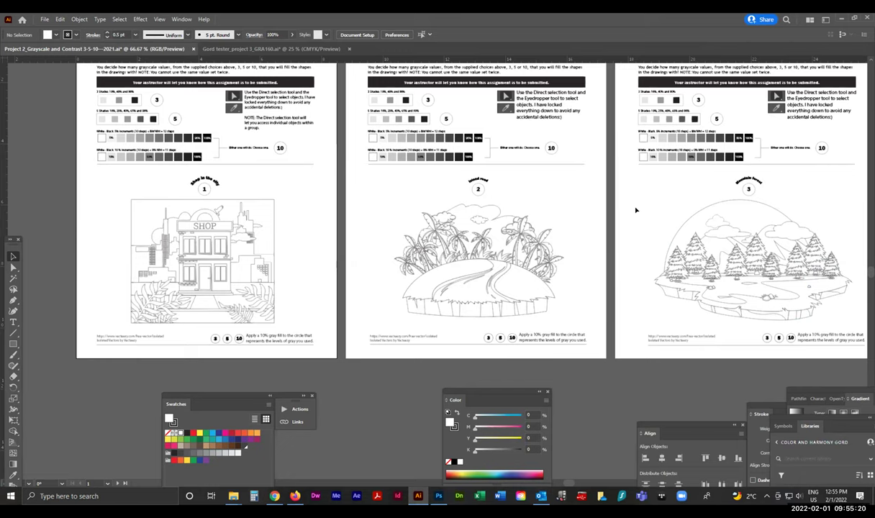
left_click(694, 250)
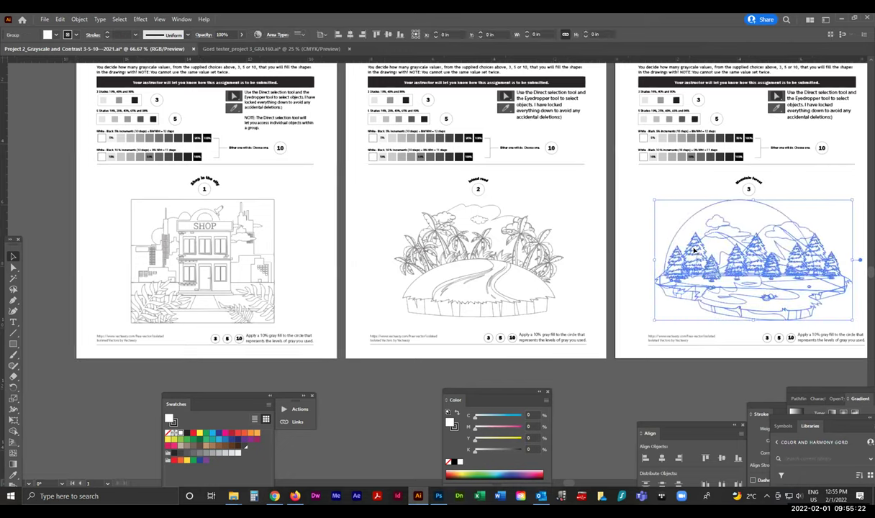
- Return to the Project 3 document and move the clipped group of narrow color strips off the black panel to the part 2 page's left edge
left_click(271, 51)
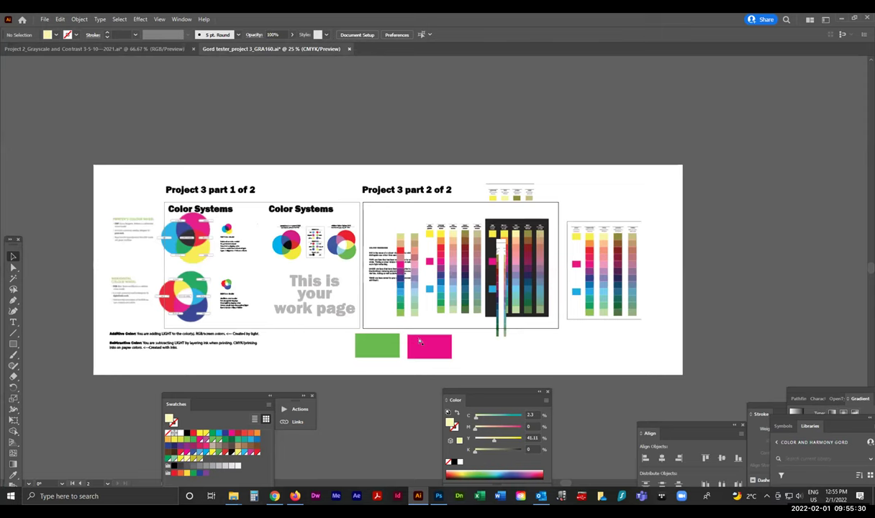
key("ctrl+plus")
left_click_drag(435, 353, 415, 320)
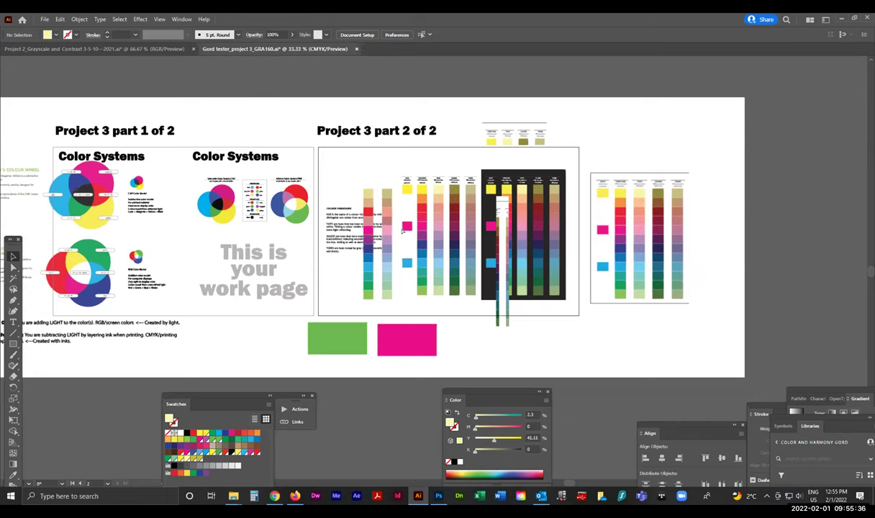
key("ctrl+plus")
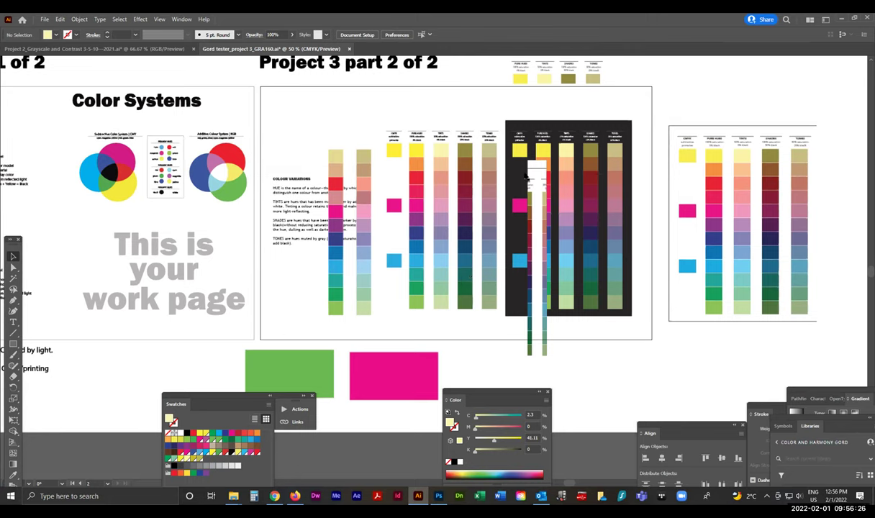
left_click_drag(532, 169, 255, 160)
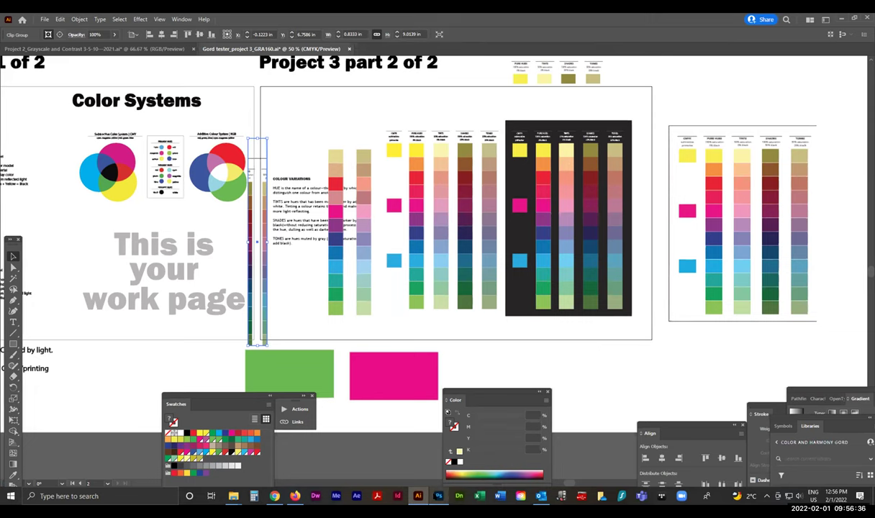
- Compare Fall-Winter Lab.jpg in Photoshop with the Project 4 before and after example in Firefox, and view the GRA160 week 4 agenda image
left_click(438, 496)
left_click(263, 46)
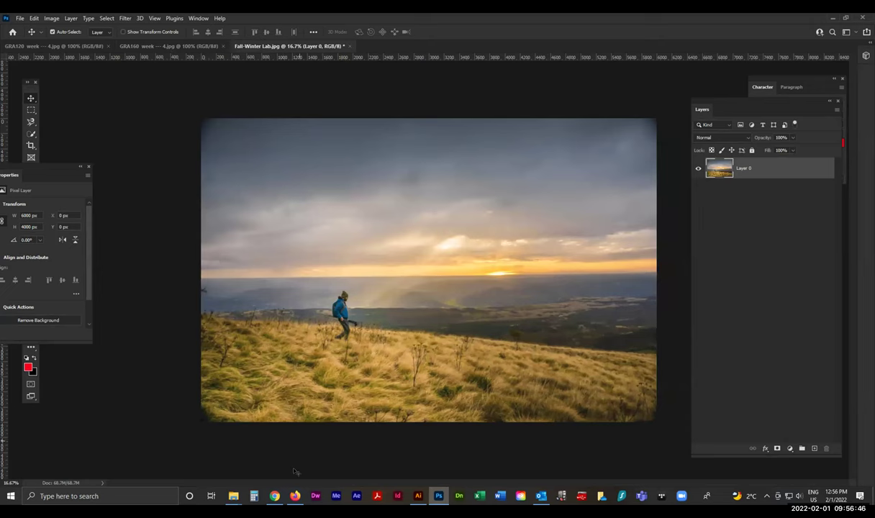
left_click(295, 496)
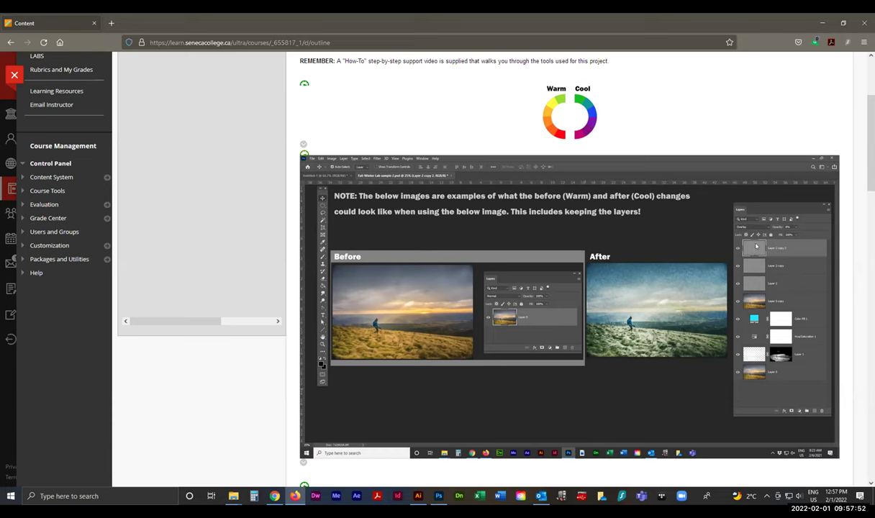
left_click(438, 496)
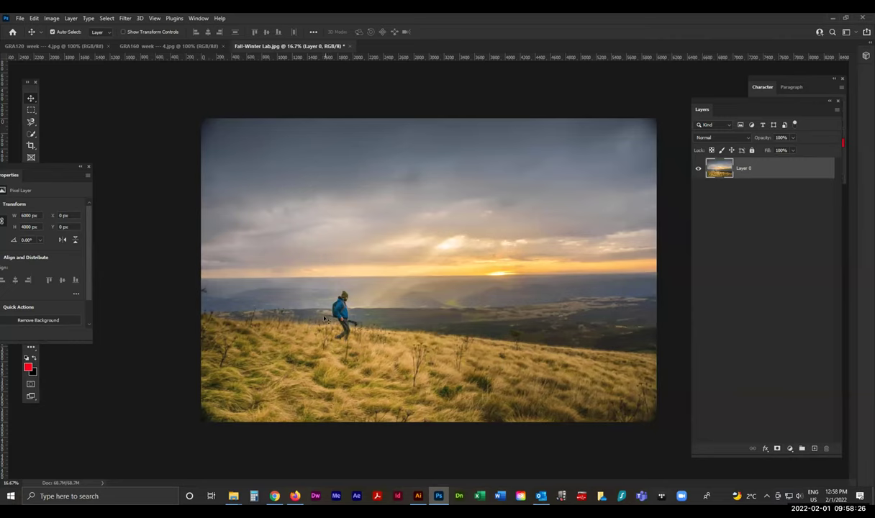
left_click(169, 46)
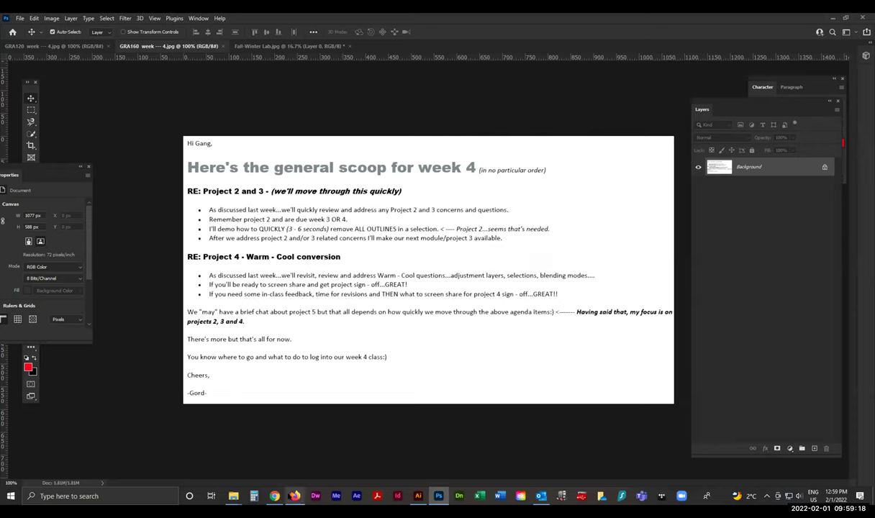
- Open the Project 4 Photoshop intro (warm - cool) rubric from the course's Rubrics and My Grades page in Firefox
key("alt+Tab")
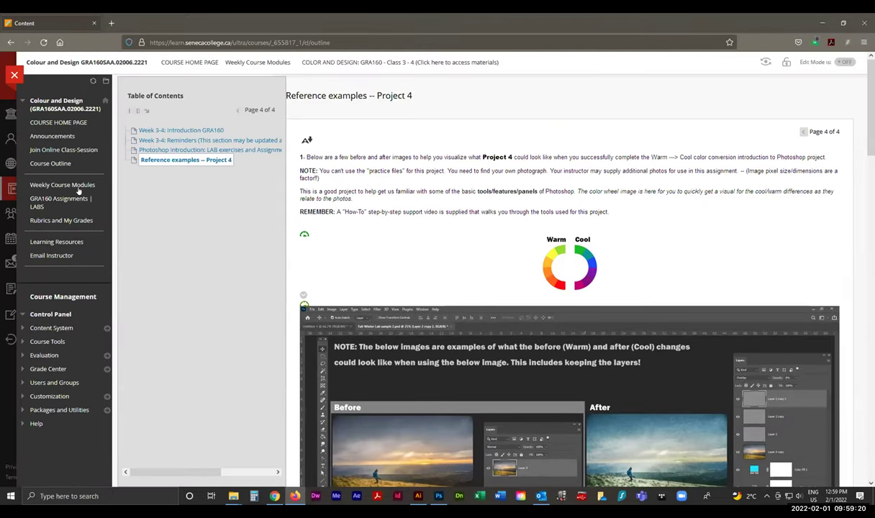
left_click(64, 220)
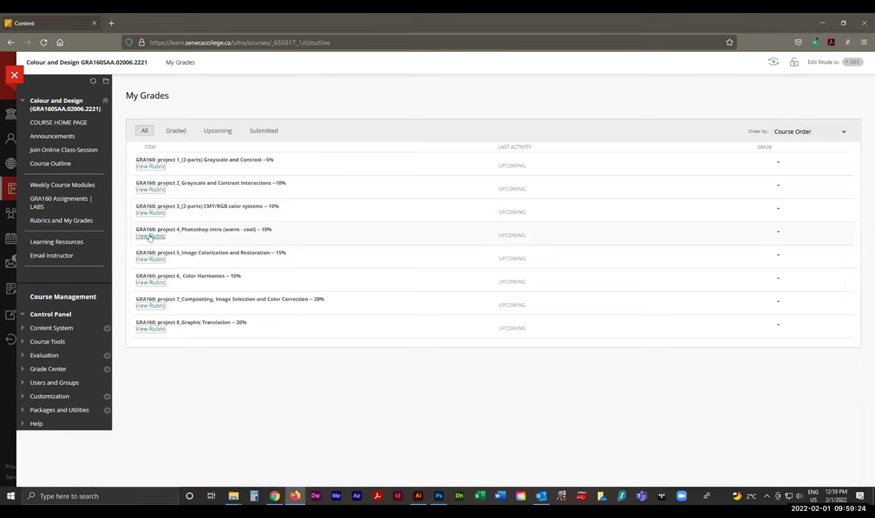
left_click(145, 236)
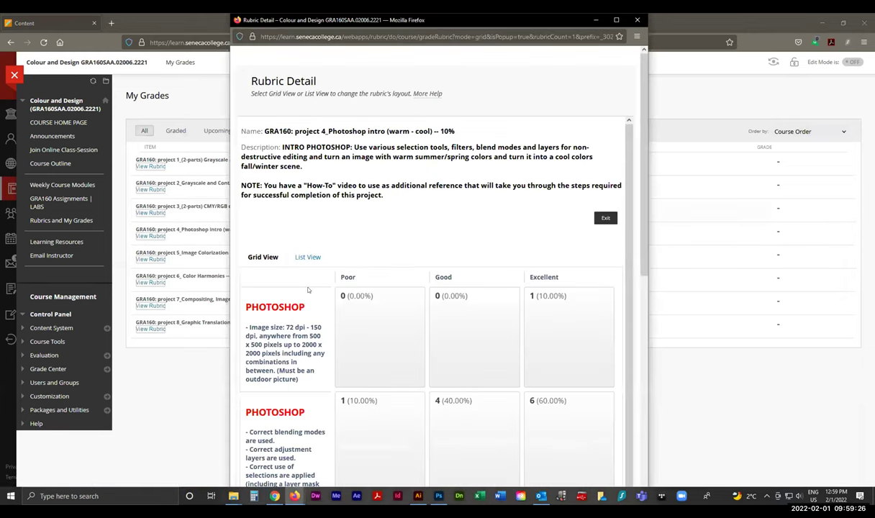
- Read the rubric's image size requirement, highlighting the maximum of 2000 x 2000 pixels
scroll(302, 310, "down", 3)
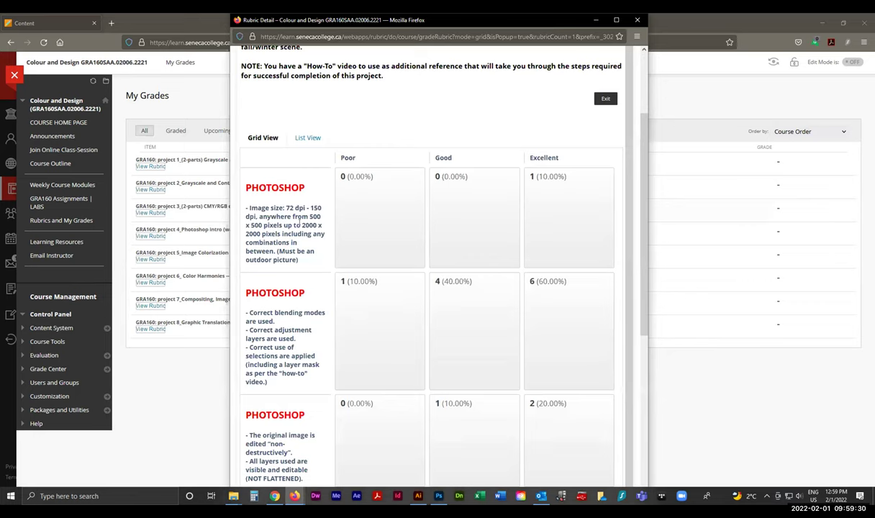
left_click_drag(301, 225, 261, 234)
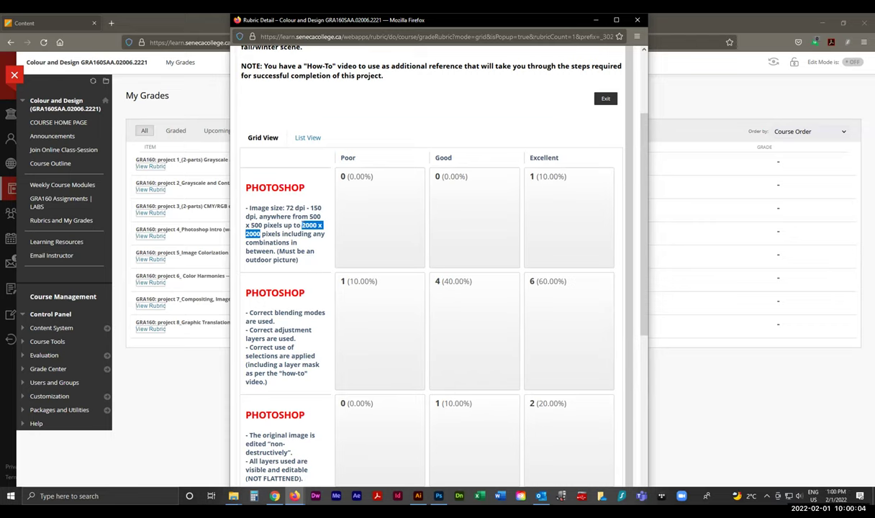
left_click(296, 225)
double_click(290, 208)
left_click_drag(290, 209, 246, 224)
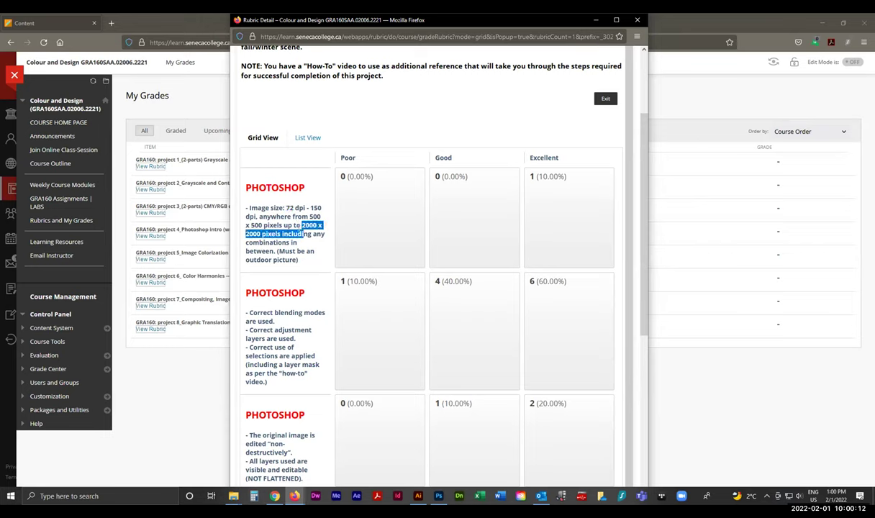
left_click(246, 224)
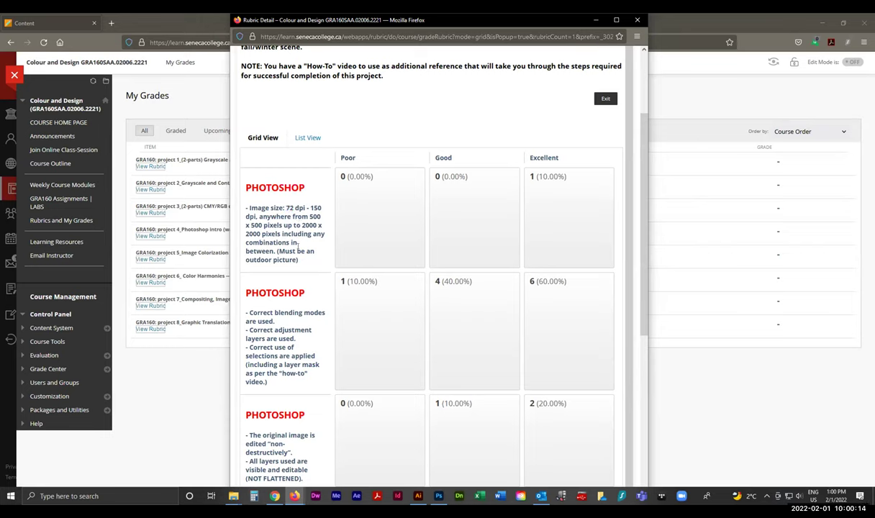
double_click(309, 225)
left_click(301, 218)
- Read the rubric's criteria for blending modes, selections, non-destructive editing and submission, highlighting the use of selections
scroll(308, 290, "down", 2)
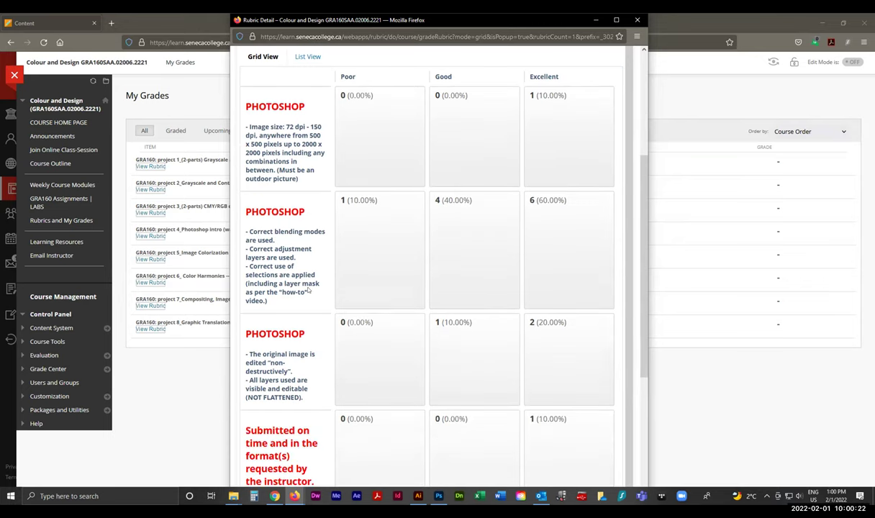
left_click_drag(247, 229, 286, 301)
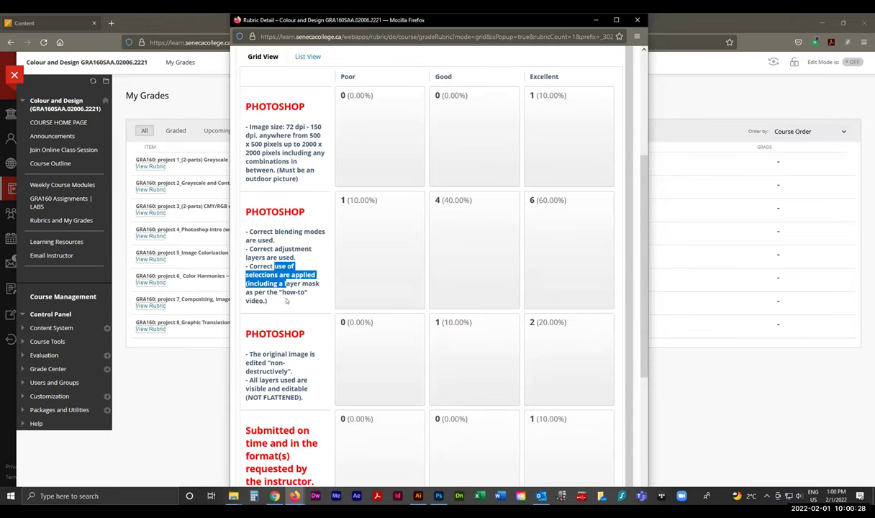
scroll(286, 301, "down", 3)
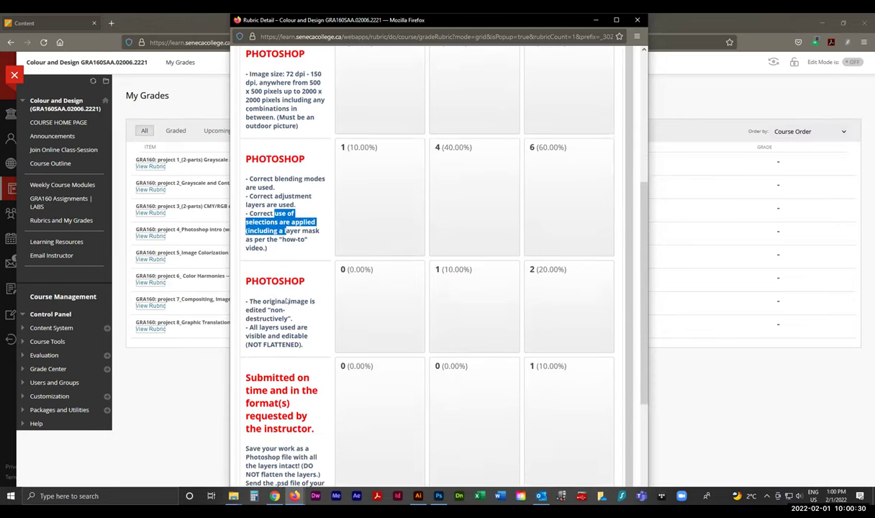
left_click(289, 236)
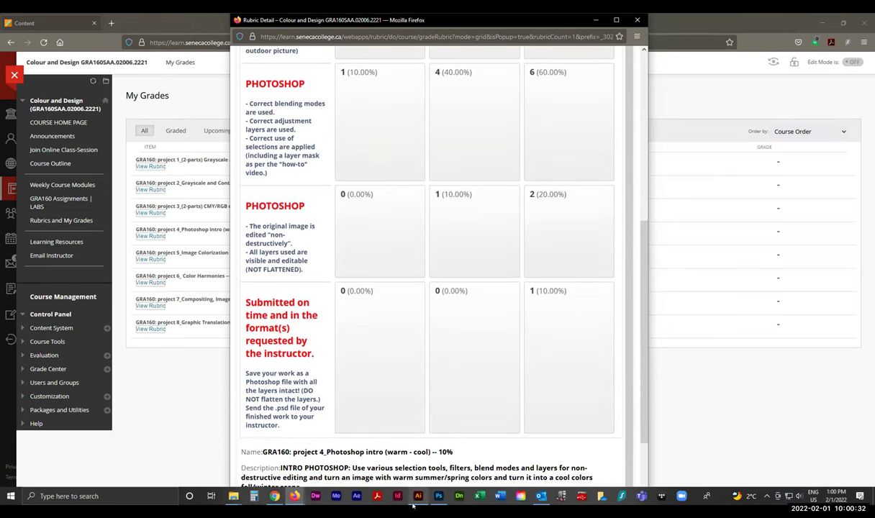
- View Fall-Winter Lab.jpg in Photoshop, and examine the Project 4 reference examples in the Class 3 - 4 weekly module in Firefox
key("alt+Tab")
left_click(275, 45)
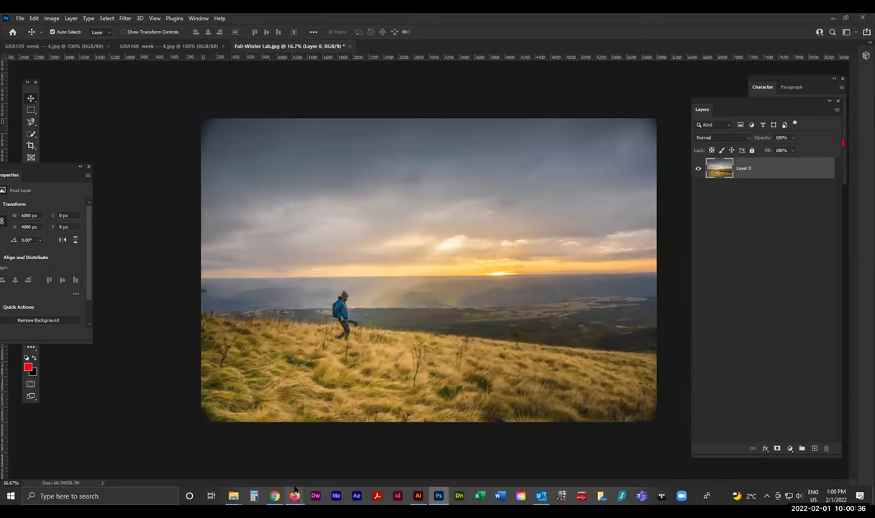
mouse_move(295, 495)
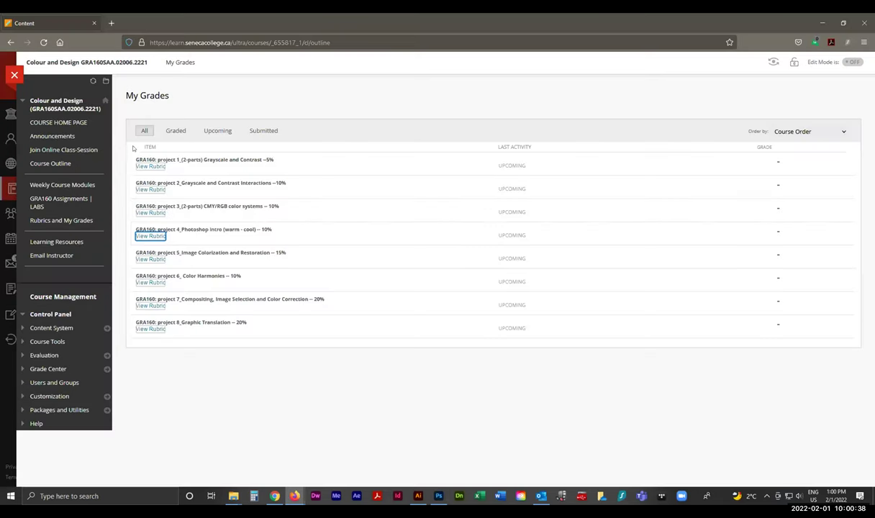
left_click(70, 186)
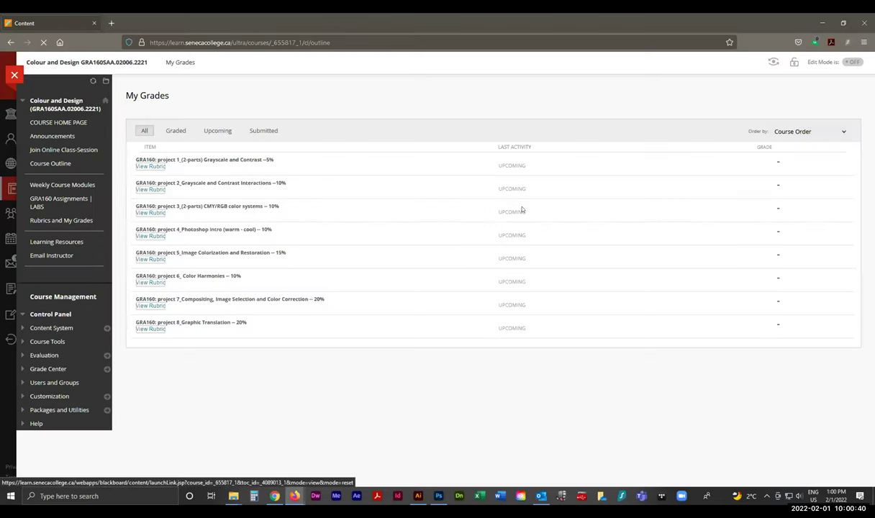
scroll(182, 221, "down", 3)
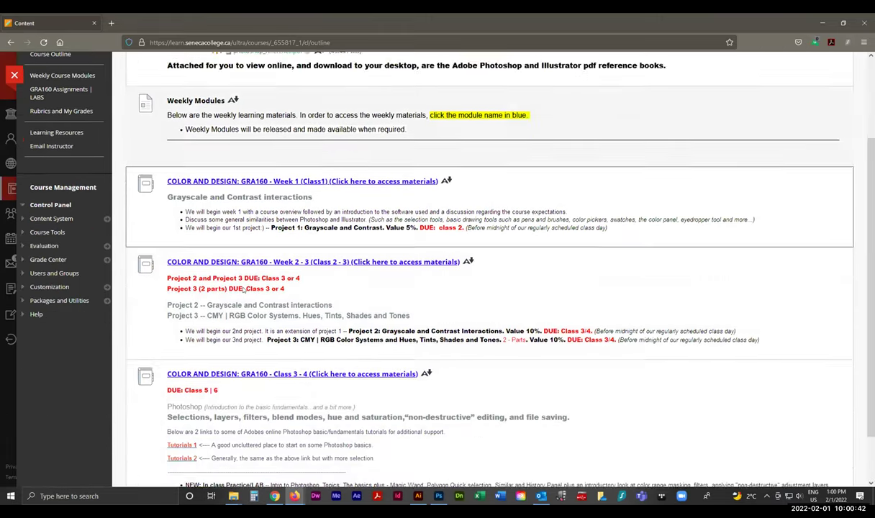
left_click(187, 347)
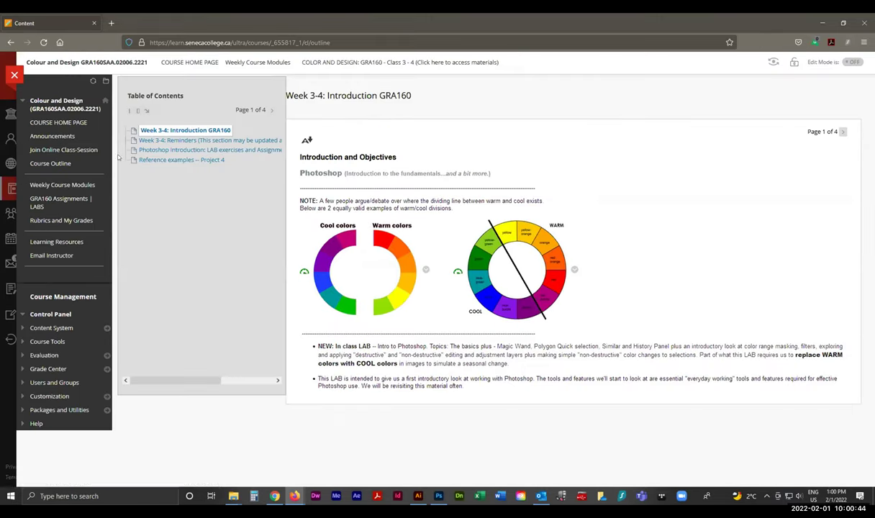
left_click(179, 159)
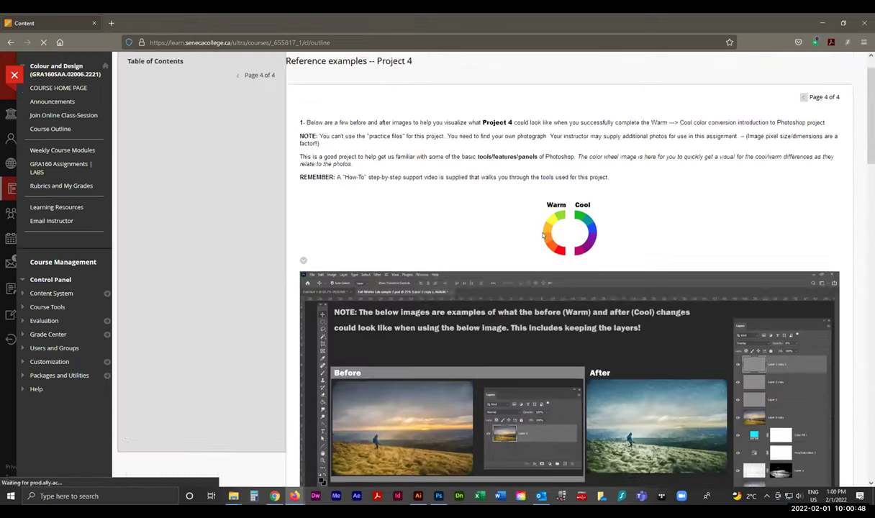
scroll(515, 219, "down", 3)
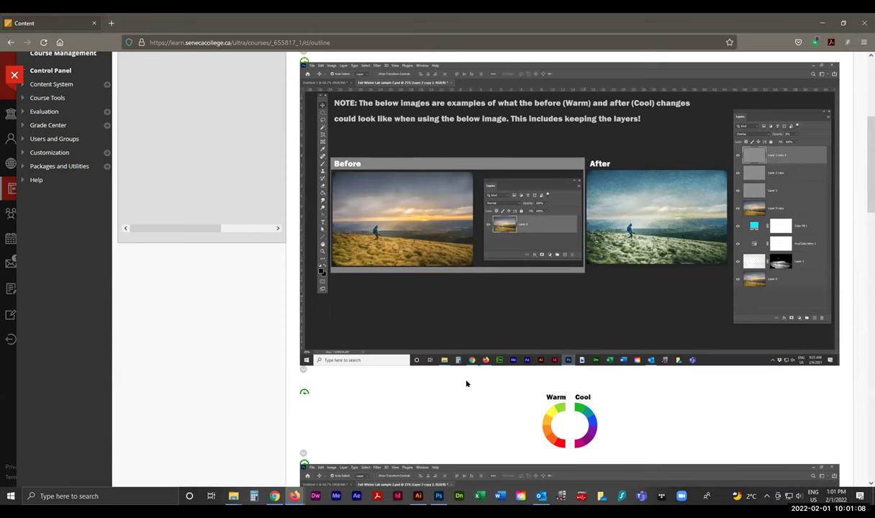
- Switch to Photoshop and close the Firefox window showing the Project 4 rubric
key("alt+Tab")
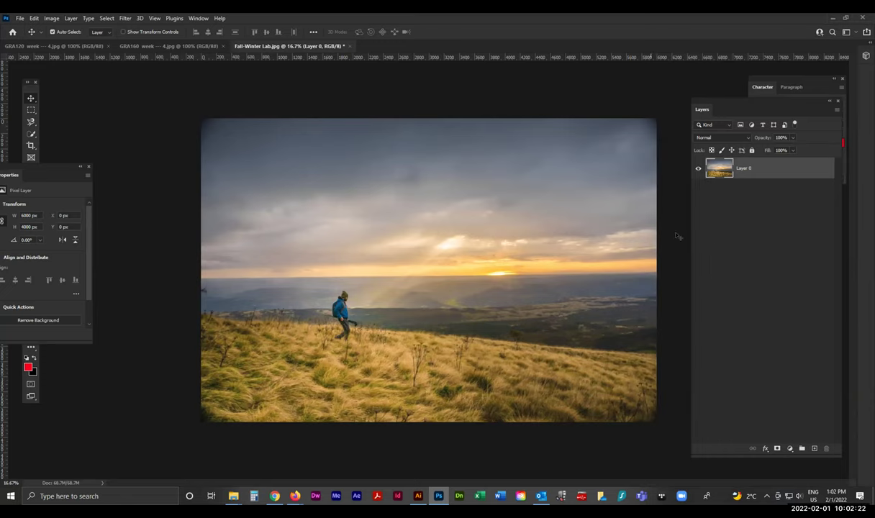
mouse_move(296, 495)
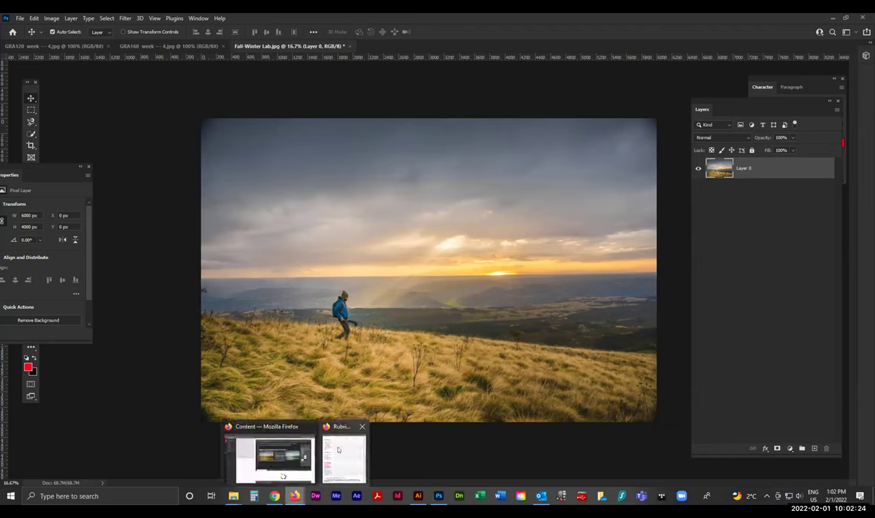
left_click(362, 427)
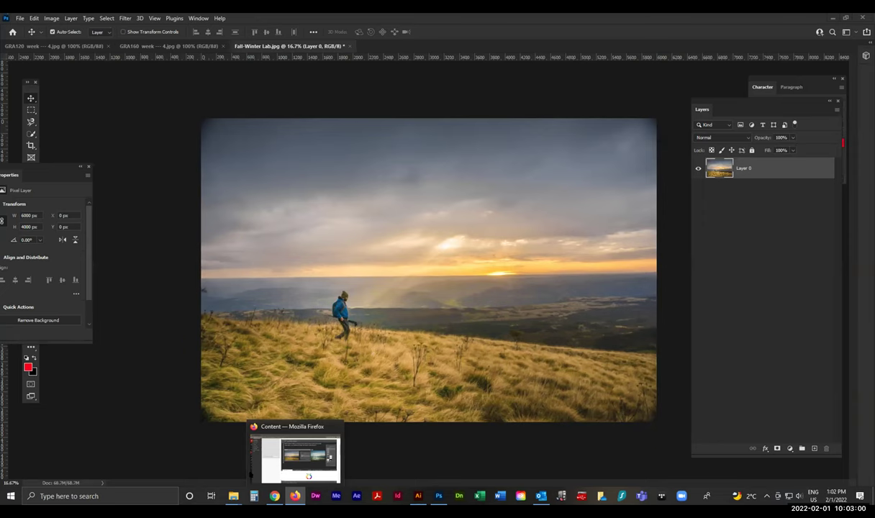
- Open the Weekly Course Modules page in Firefox and highlight the Class 3 - 4 module's due date
key("alt+Tab")
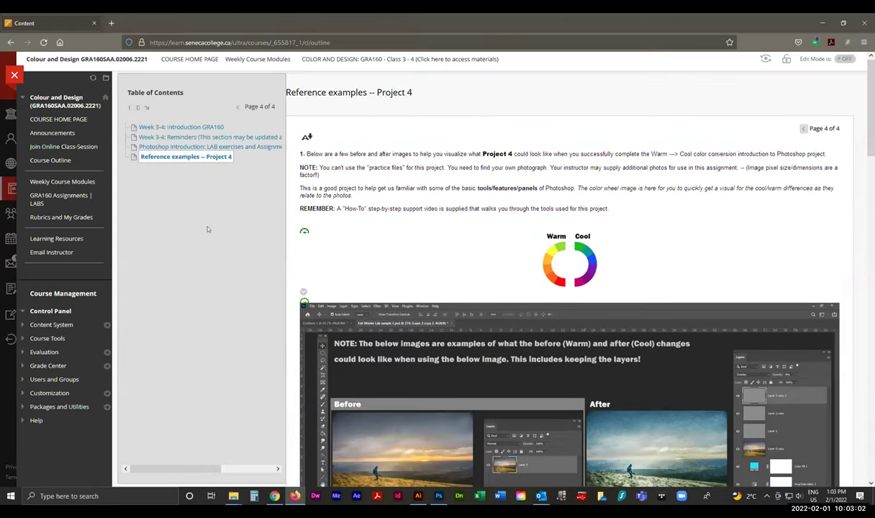
left_click(62, 185)
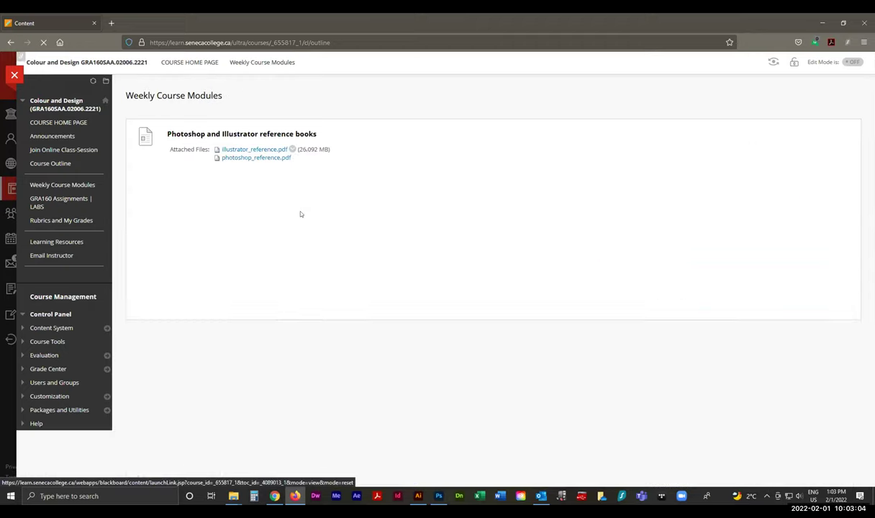
scroll(335, 256, "down", 3)
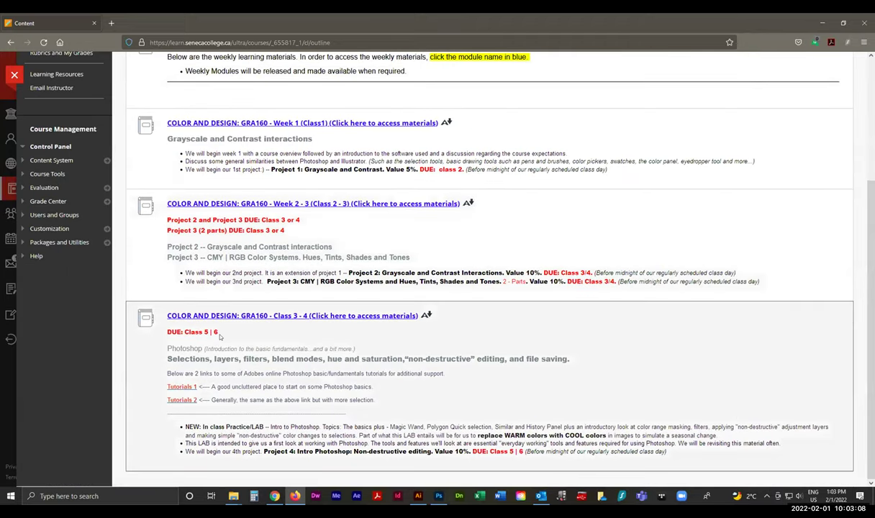
left_click_drag(216, 330, 184, 331)
left_click(214, 331)
left_click_drag(203, 331, 219, 332)
left_click(215, 332)
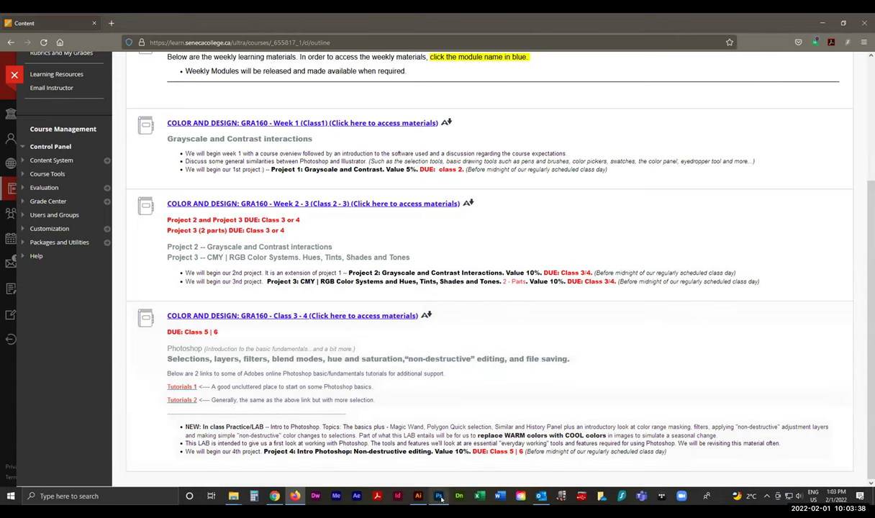
- Open the Class 3 - 4 module's Photoshop Introduction: LAB exercises and Assignment 4 page and look through its tutorial videos
left_click(220, 315)
left_click(187, 149)
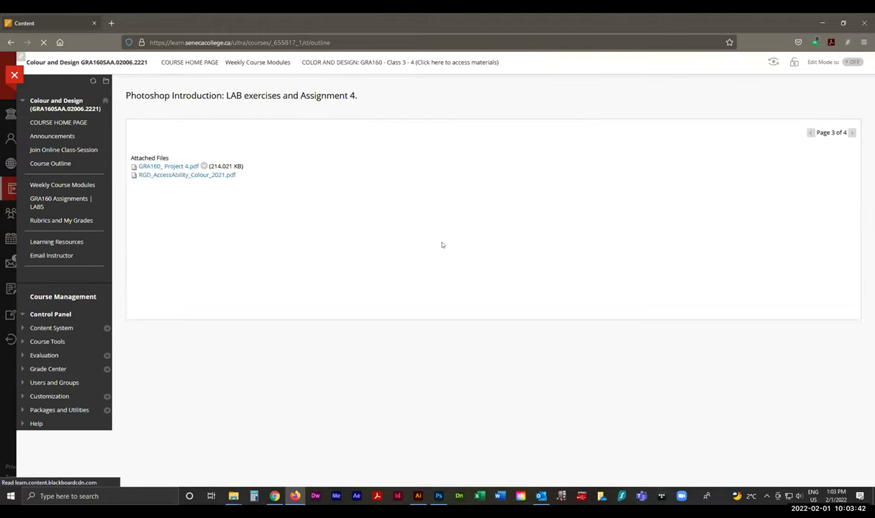
scroll(425, 252, "down", 9)
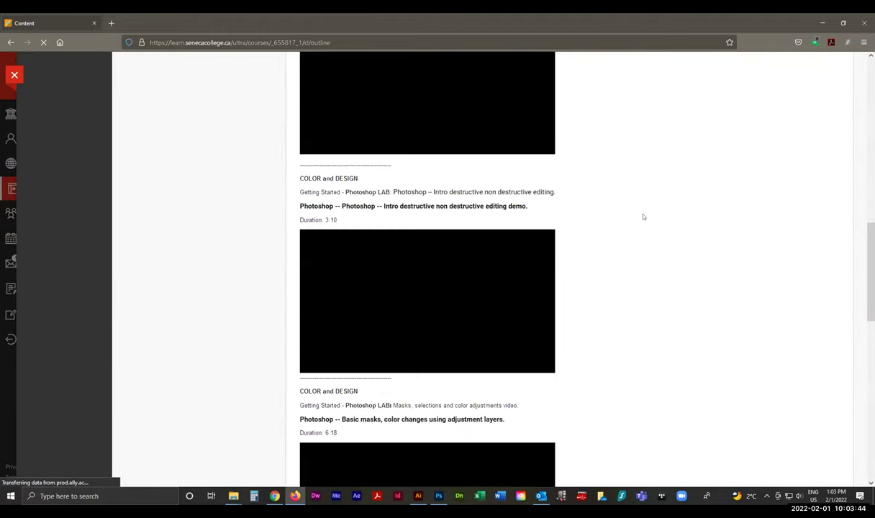
scroll(648, 216, "up", 3)
scroll(665, 213, "down", 3)
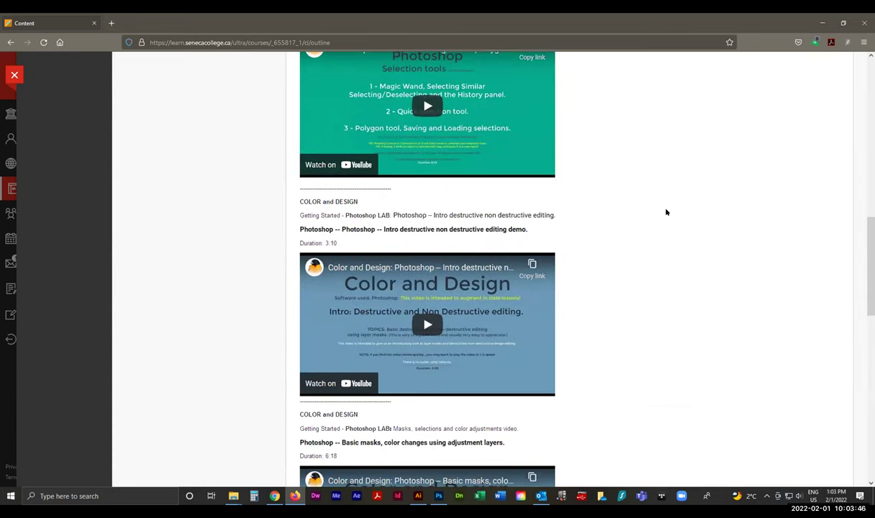
scroll(664, 211, "down", 3)
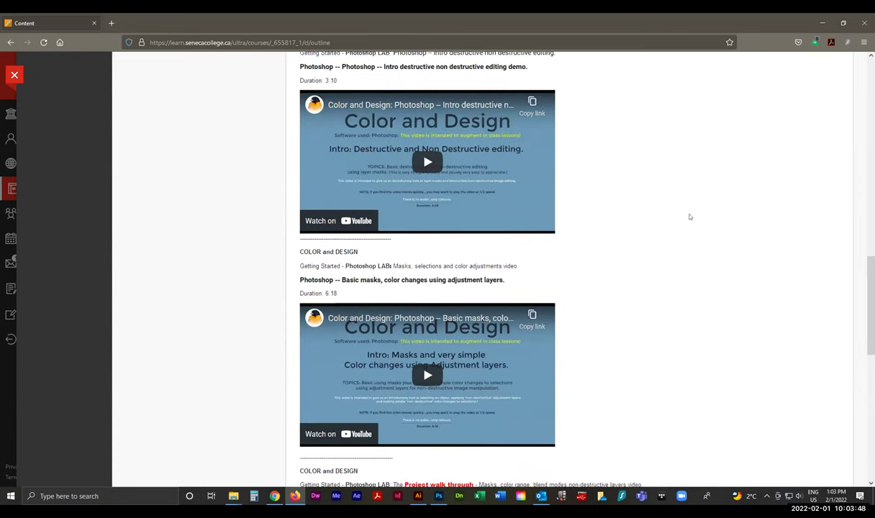
scroll(623, 217, "down", 2)
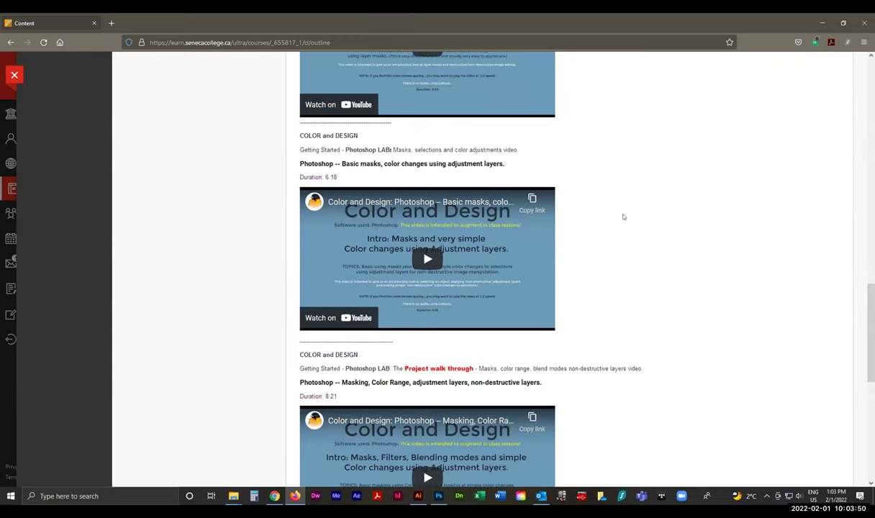
scroll(623, 217, "down", 3)
scroll(624, 217, "down", 3)
scroll(623, 217, "up", 1)
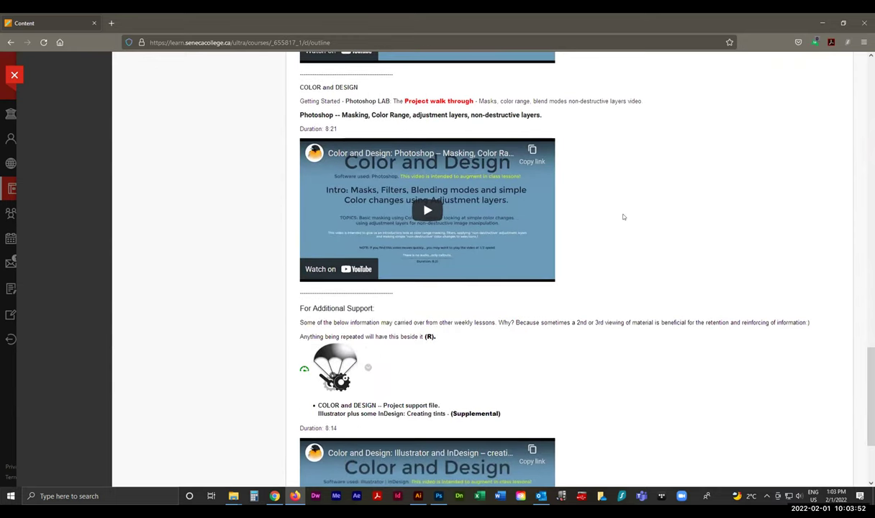
scroll(623, 216, "up", 1)
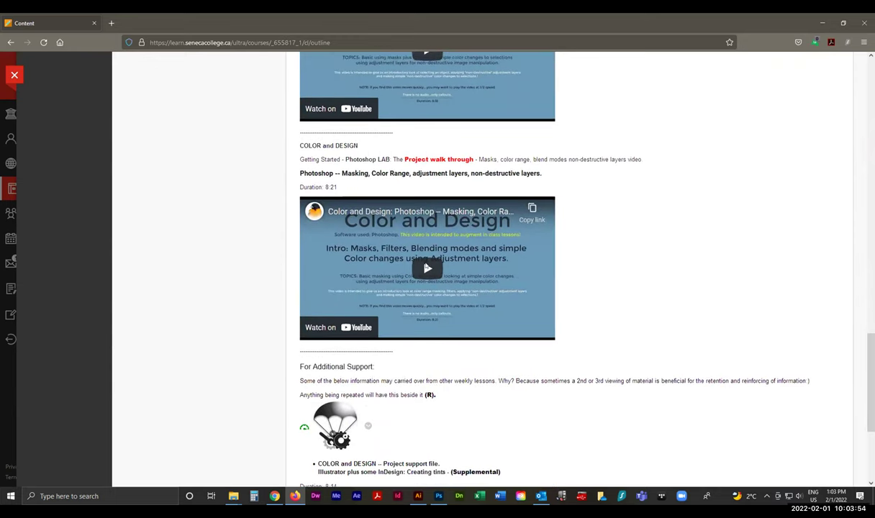
- Play the Project walk through video from about 2:35 and view it in full screen
left_click(427, 269)
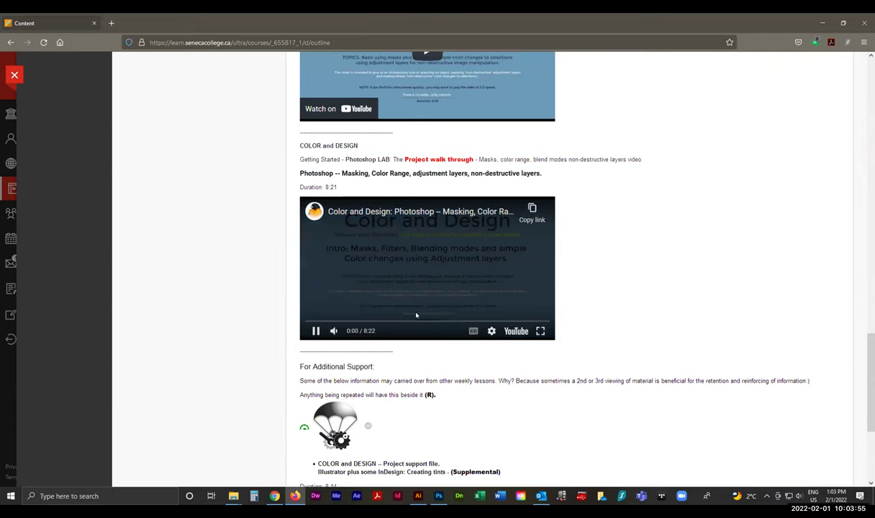
left_click(380, 323)
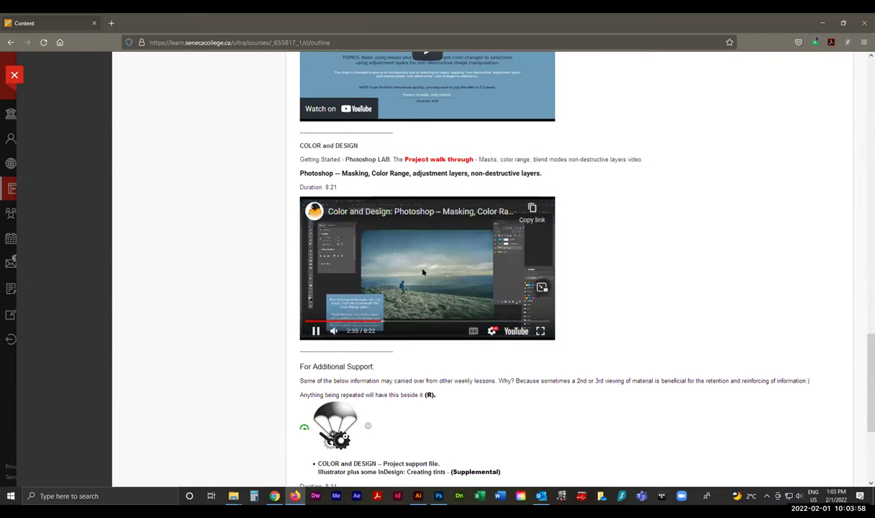
left_click(539, 331)
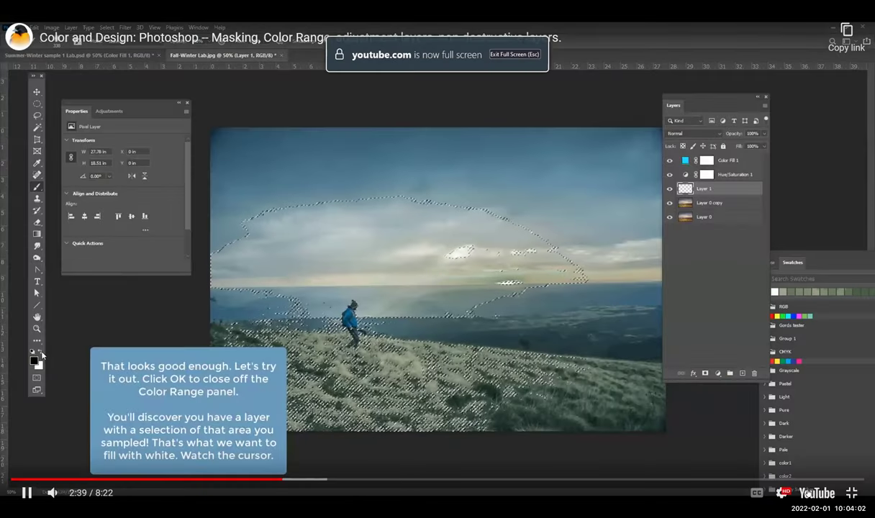
- Open the walk-through video on YouTube, skipping the ad, and restart playback near 0:05
left_click(813, 493)
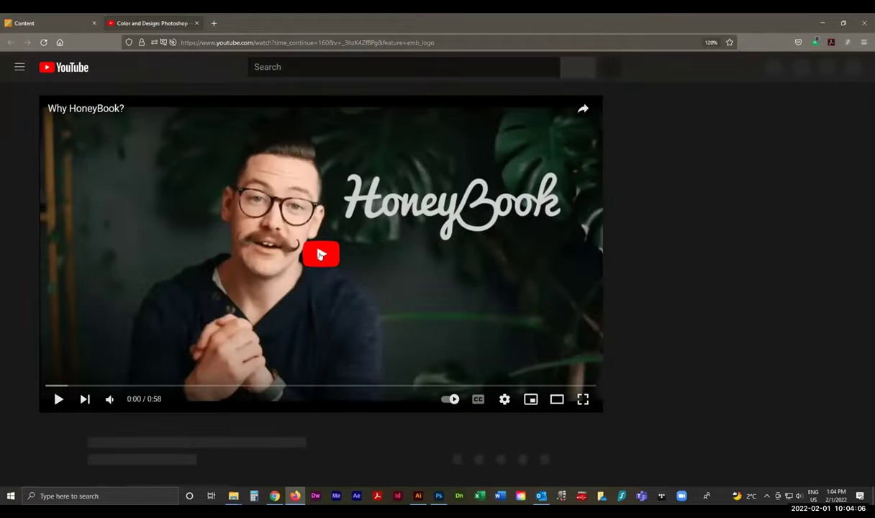
left_click(319, 253)
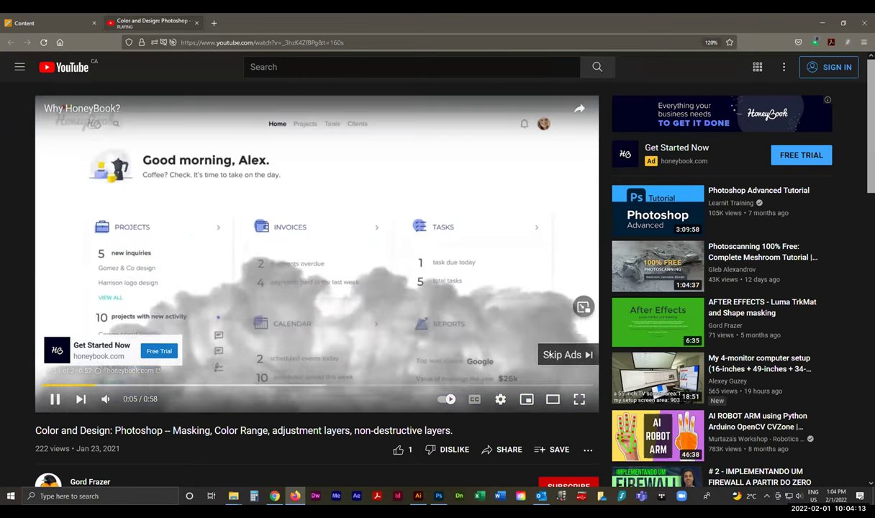
left_click(550, 354)
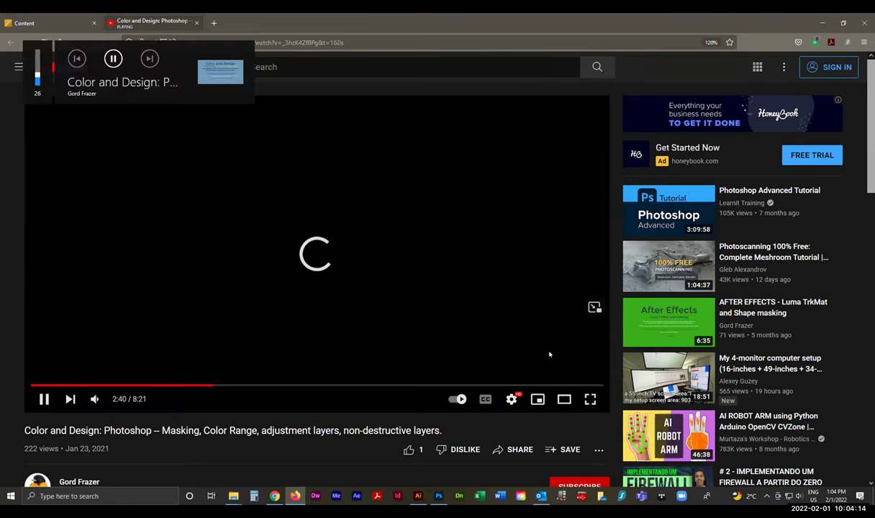
left_click(37, 386)
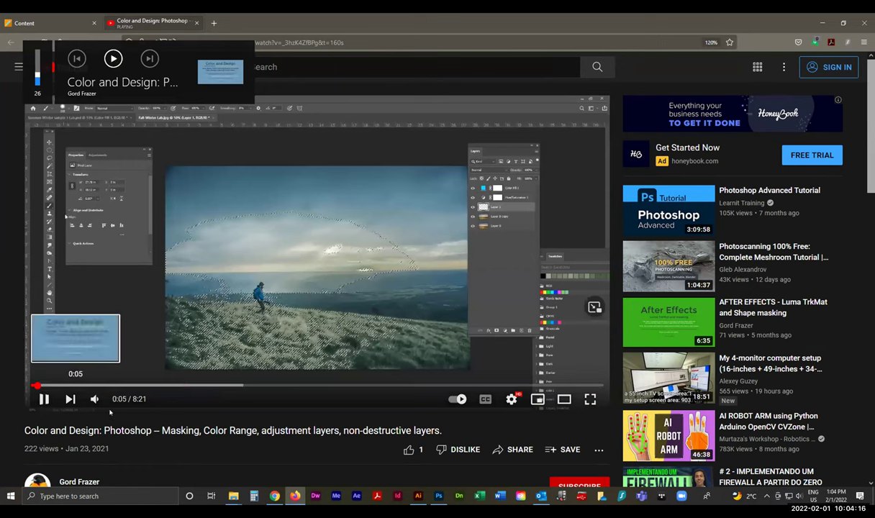
- Expand the walk-through video's full description to read its topics and viewing notes
scroll(101, 399, "down", 3)
scroll(93, 385, "down", 2)
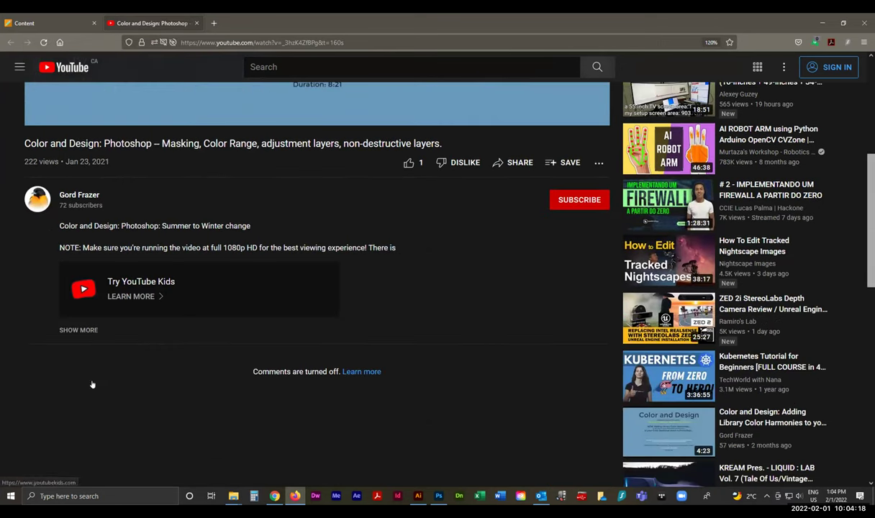
left_click(83, 330)
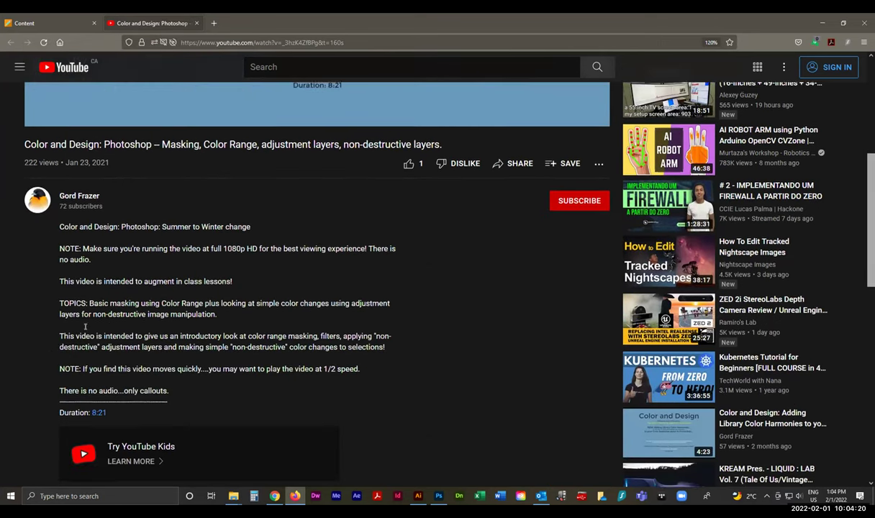
- Skip ahead in the walk-through video and pause it at 0:30 on the Image Size check
scroll(85, 332, "up", 5)
left_click(55, 386)
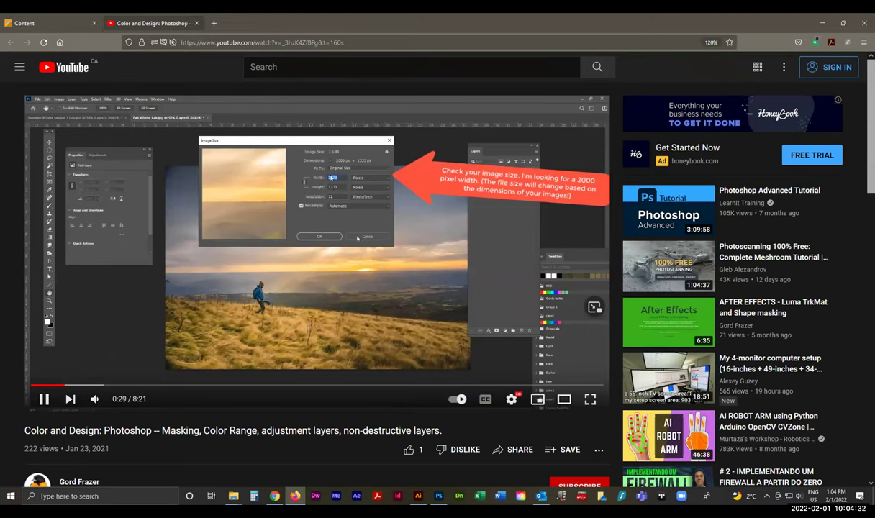
left_click(44, 399)
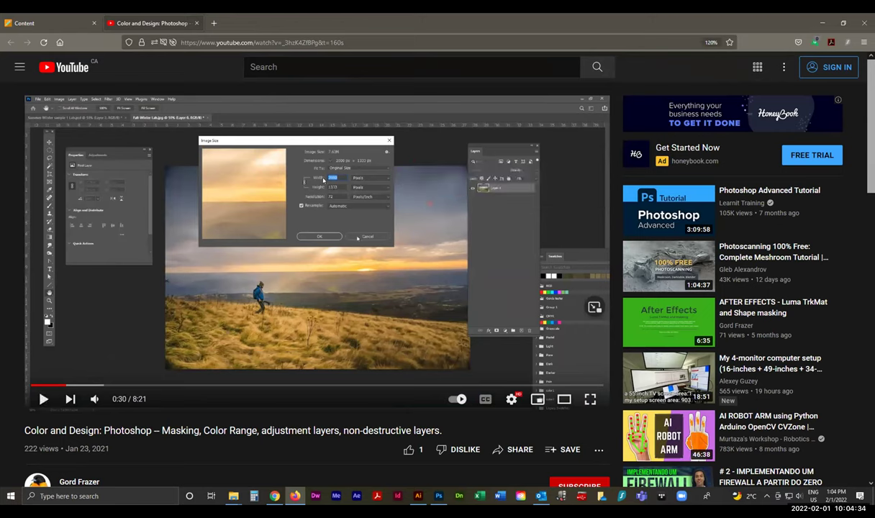
- Switch through Photoshop to File Explorer and open the GRA160 week 3 sample LAB files folder inside GRA160 Week 3 material
left_click(438, 496)
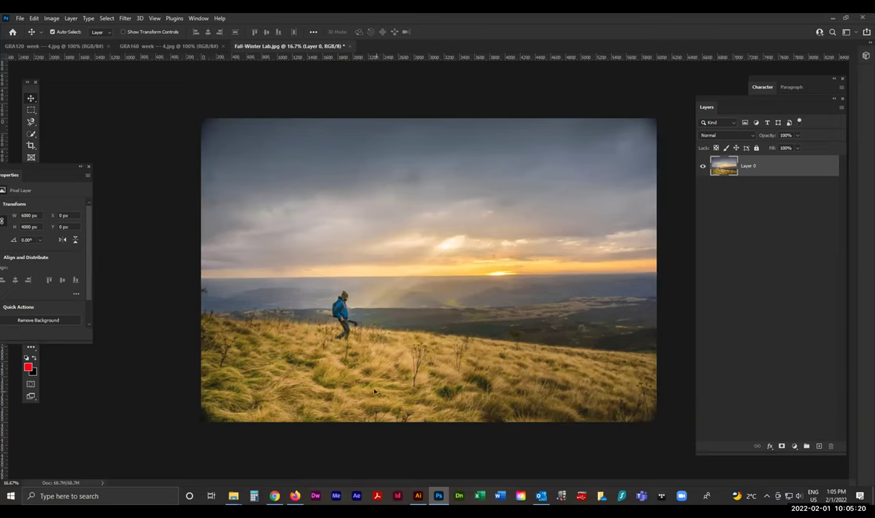
mouse_move(233, 496)
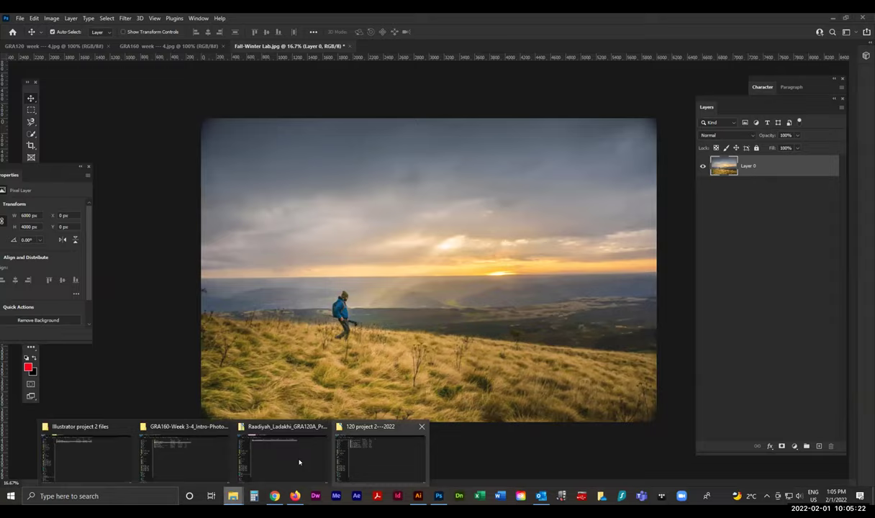
left_click(191, 455)
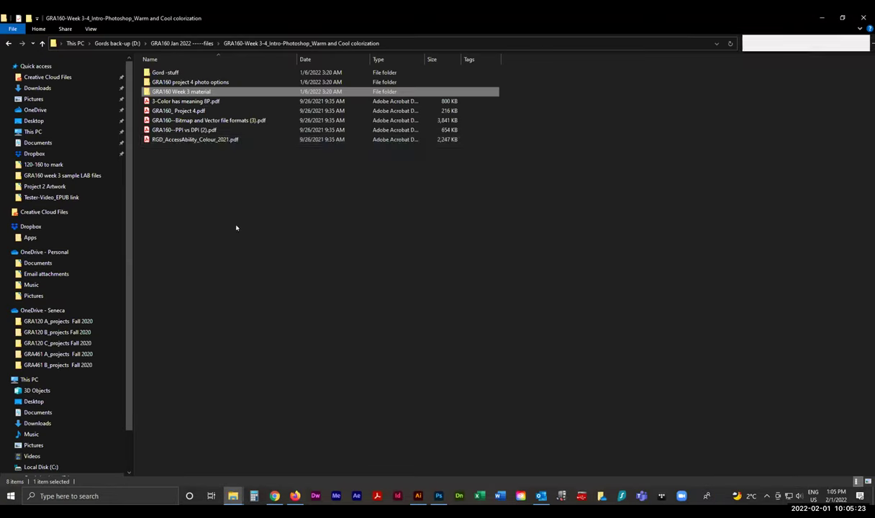
double_click(168, 91)
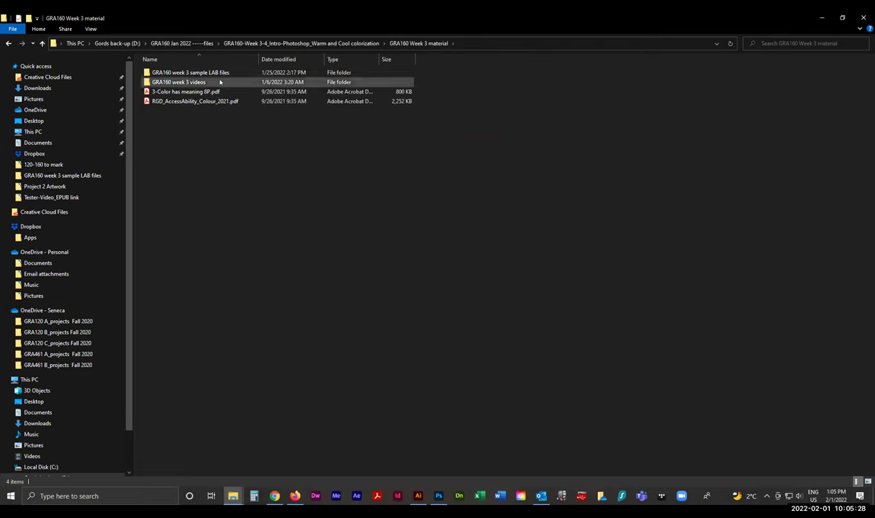
left_click(193, 74)
double_click(193, 74)
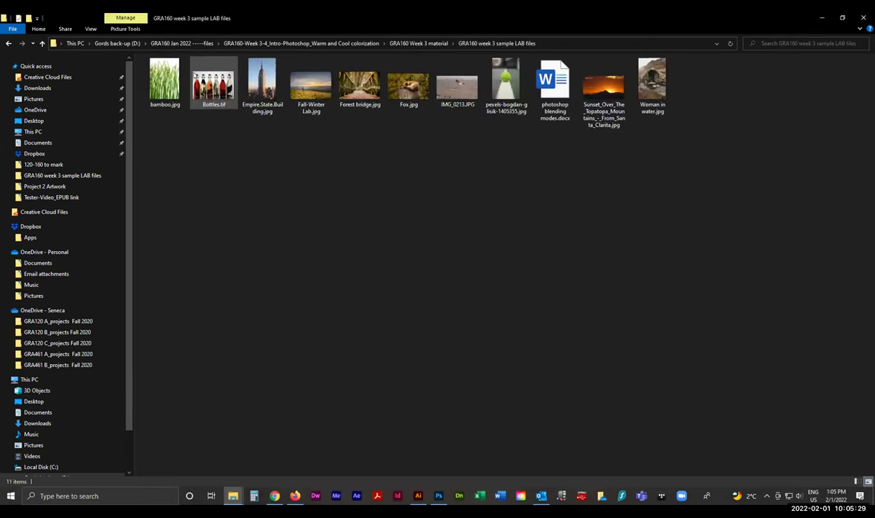
- Point out Fall-Winter Lab.jpg, Forest bridge.jpg and Fox.jpg, and return to the GRA160-Week 3-4_Intro-Photoshop_Warm and Cool colorization folder
left_click(364, 100)
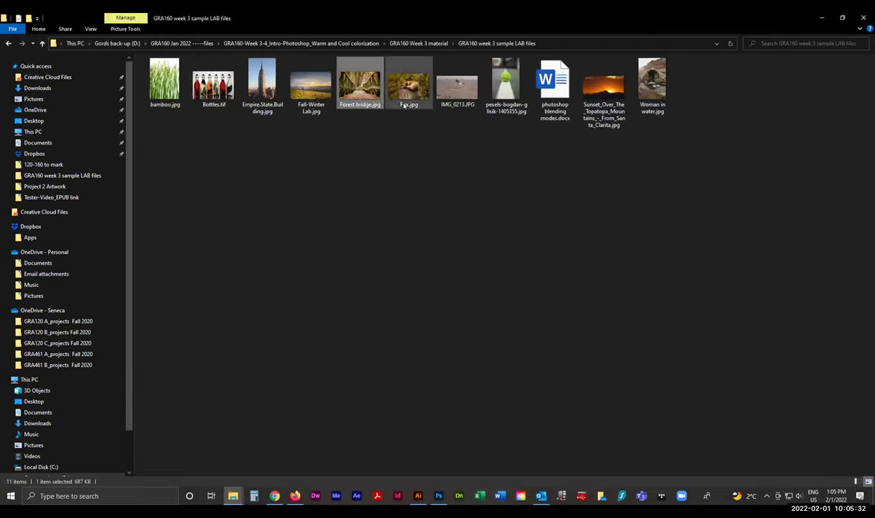
left_click(391, 92)
left_click(311, 85)
left_click_drag(397, 129, 290, 59)
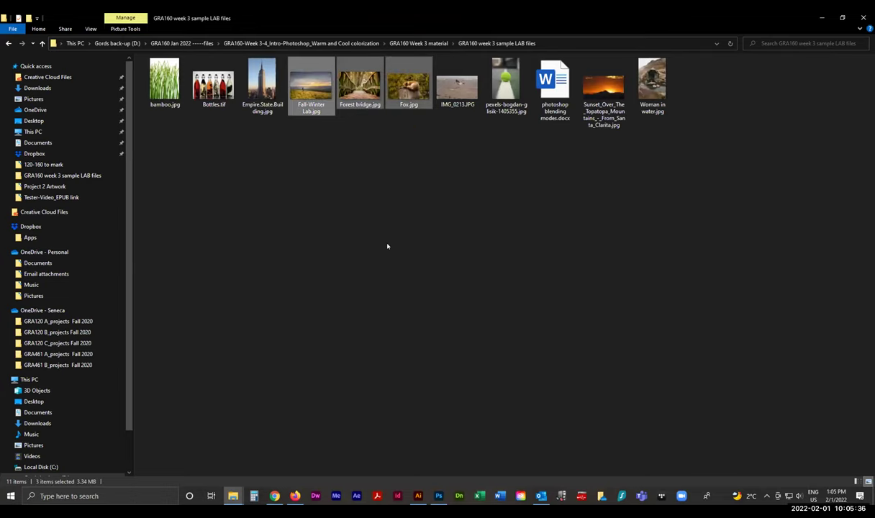
left_click(388, 246)
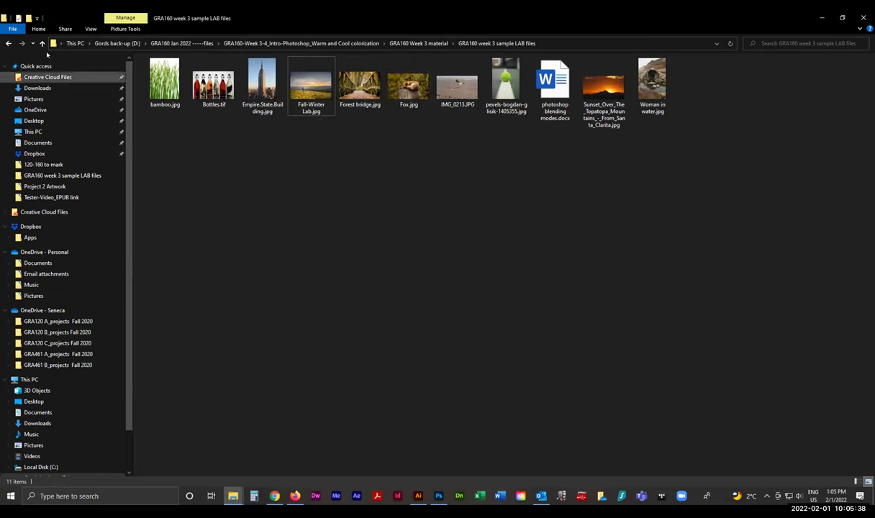
left_click(42, 44)
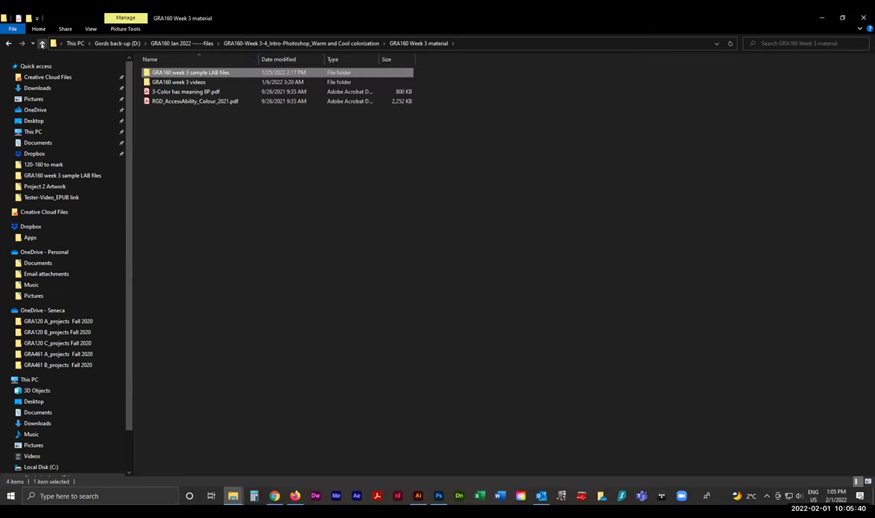
left_click(41, 44)
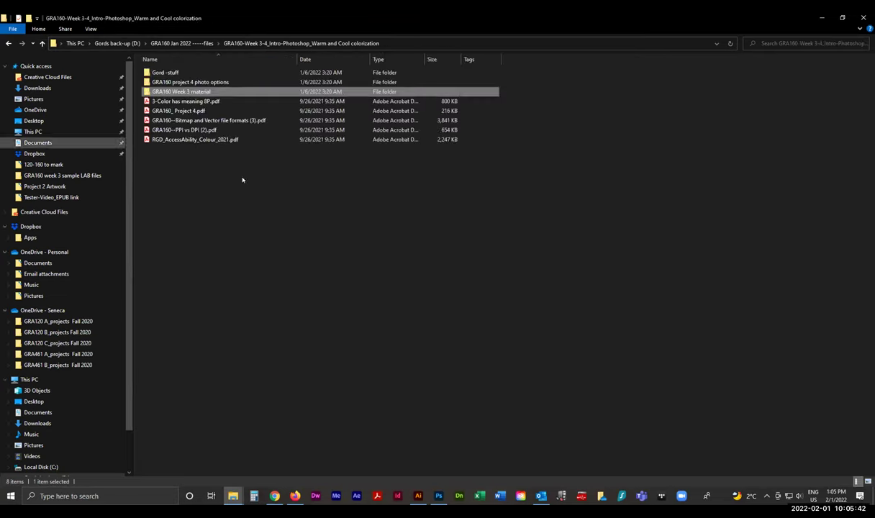
- Open the GRA160 project 4 photo options folder and point out IMG_0775, IMG_0986, IMG_1339, IMG_8473 and IMG_8558
double_click(186, 82)
left_click(262, 88)
left_click(359, 86)
left_click(408, 87)
left_click(457, 87)
left_click(506, 86)
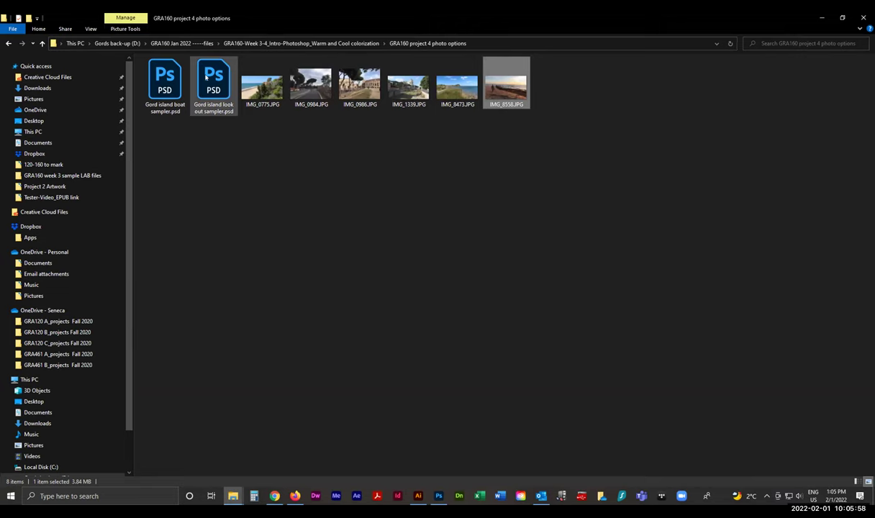
- Open the island boat sampler PSD from the photo options folder in Adobe Photoshop 2021
left_click(157, 78)
double_click(157, 77)
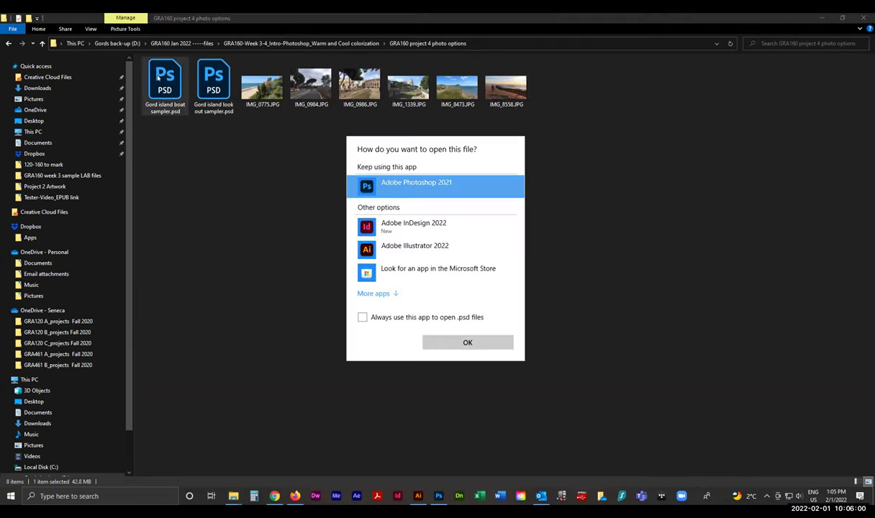
left_click(468, 343)
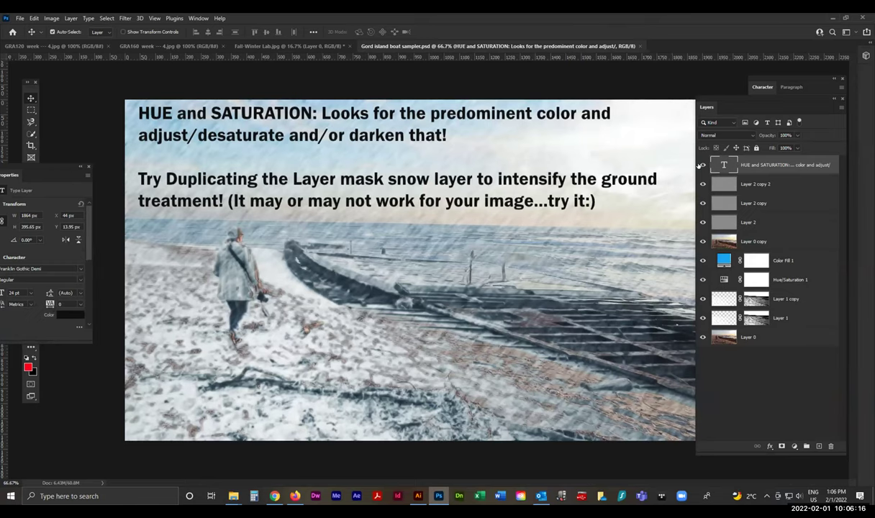
- Compare the boat sample's warm original with its winter version by hiding every layer above Layer 0 and showing them again
left_click_drag(704, 165, 703, 336)
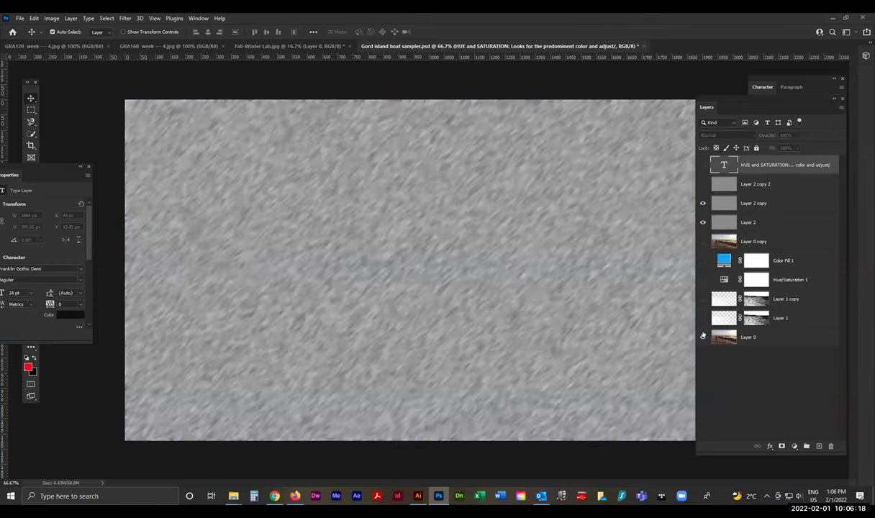
left_click_drag(703, 203, 703, 222)
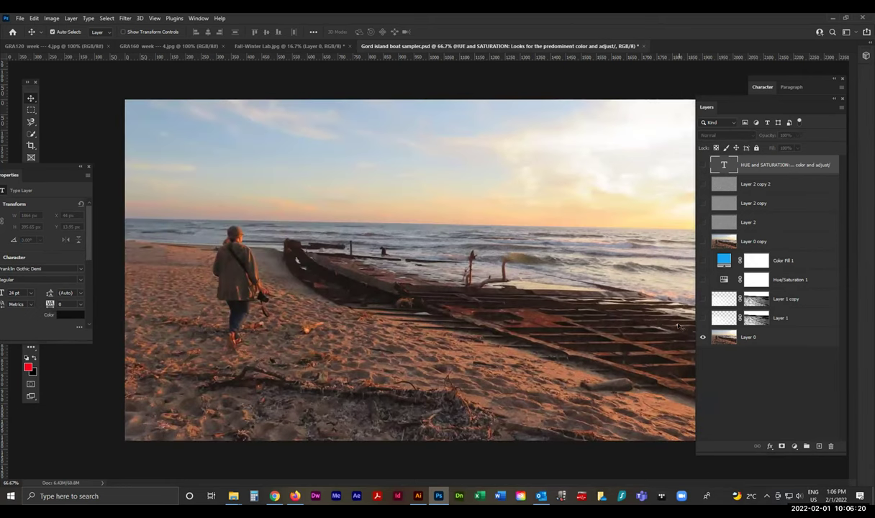
left_click(703, 317)
left_click(703, 299)
left_click_drag(703, 223, 703, 165)
left_click_drag(704, 260, 703, 279)
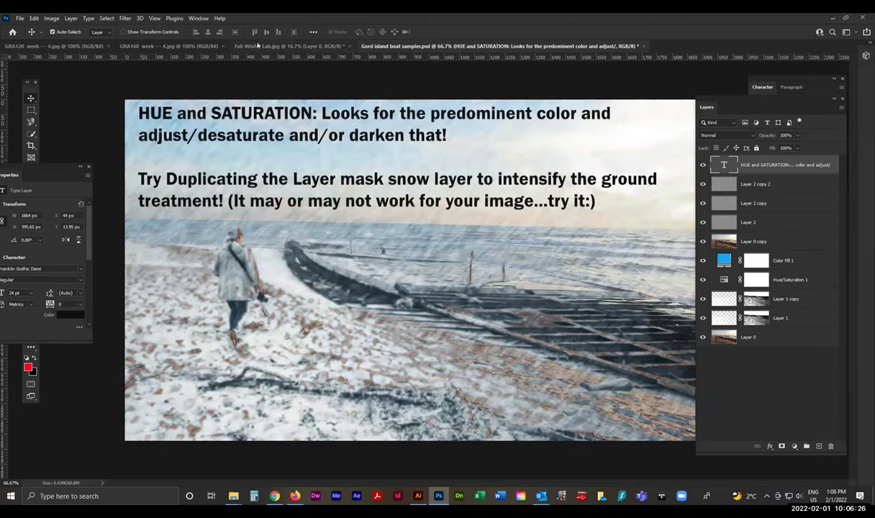
- Resize the Fall-Winter Lab.jpg image to a width of 2000 pixels
left_click(258, 45)
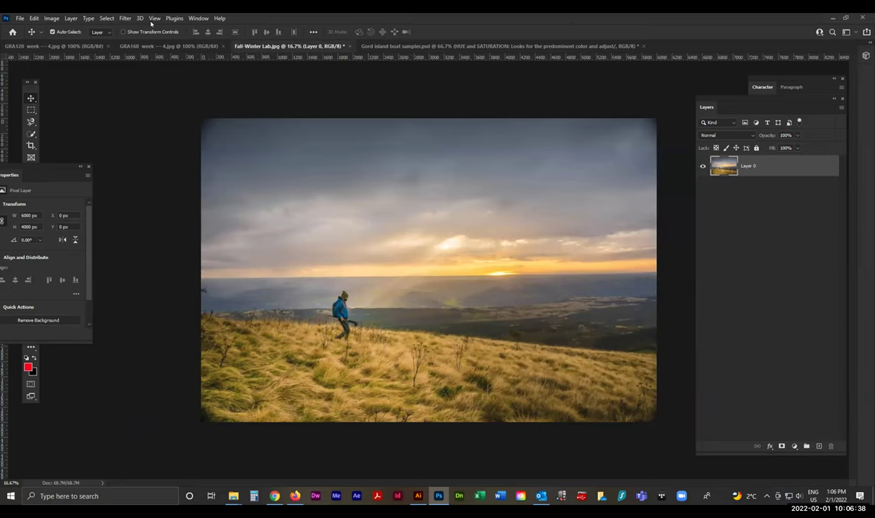
left_click(48, 20)
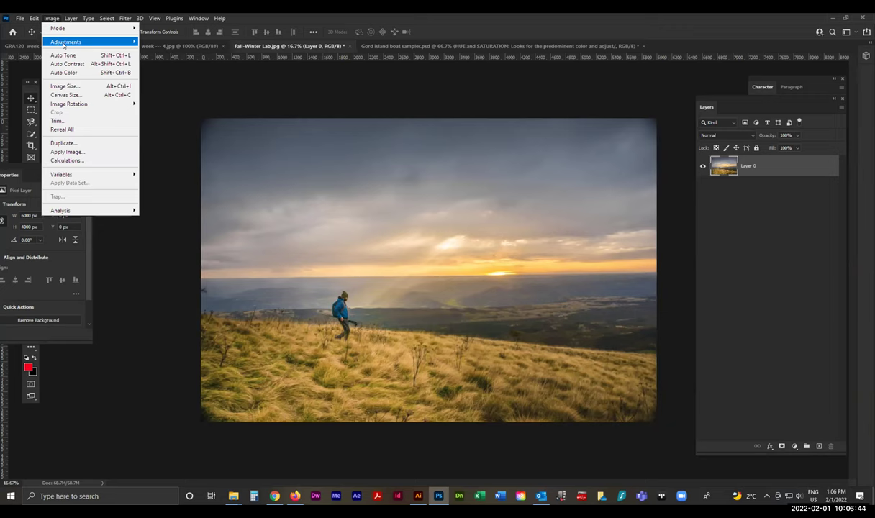
left_click(66, 87)
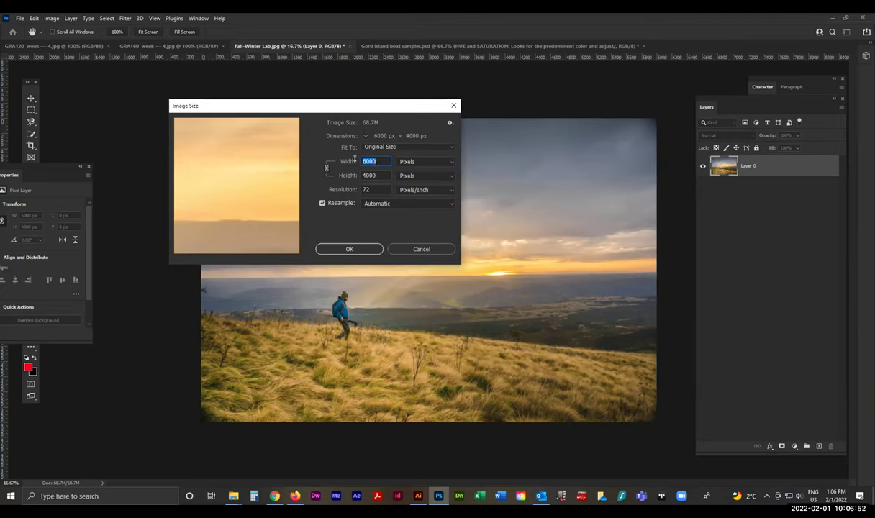
type("2000")
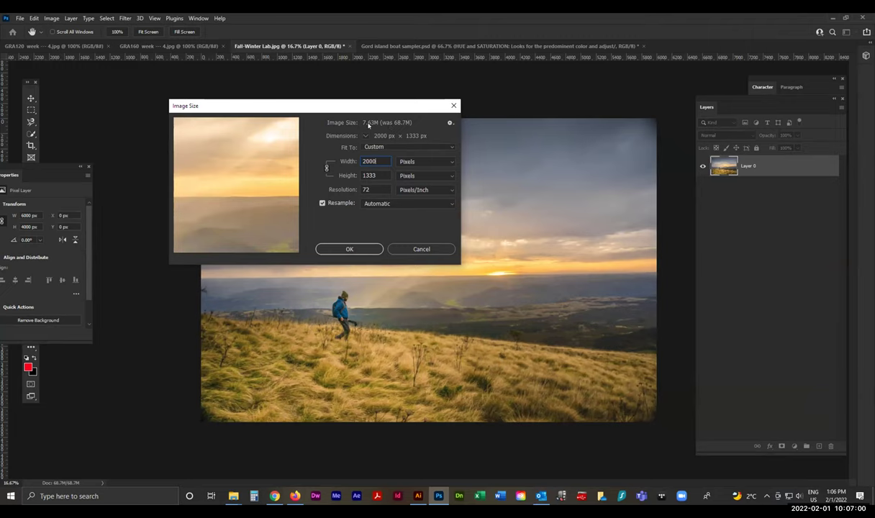
left_click(357, 249)
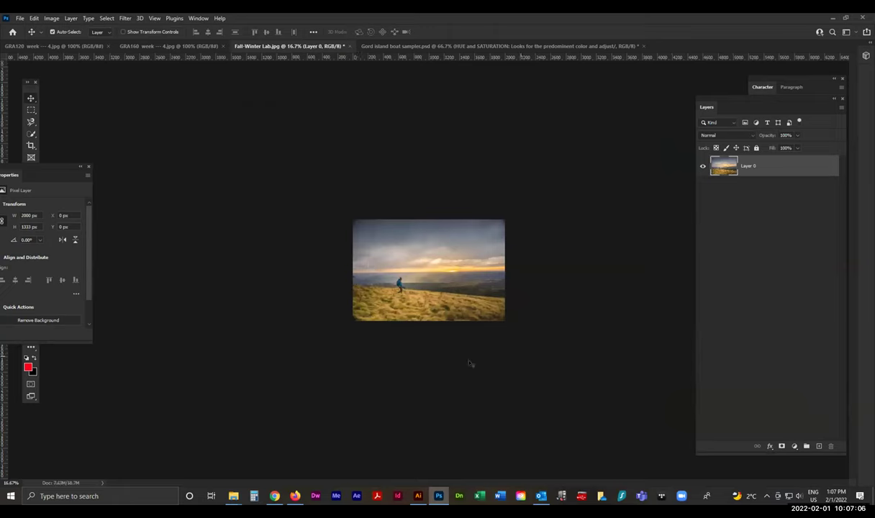
- Move the Properties panel fully into view beside the toolbar and enlarge the Fall-Winter Lab image to 50%
left_click_drag(22, 175, 143, 117)
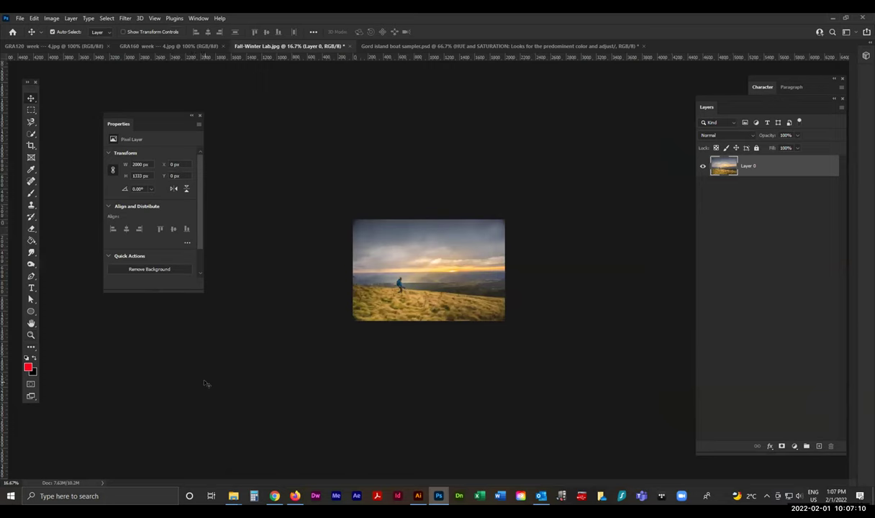
key("ctrl+plus")
key("ctrl+plus")
key("ctrl+plus")
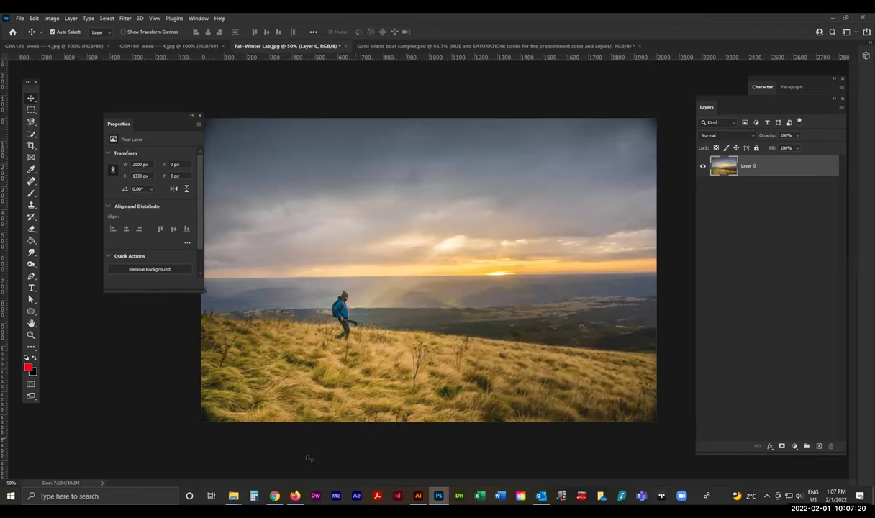
- Switch to Firefox, view the Project 4 rubric from My Grades, and highlight its requirement on correct use of selections
mouse_move(295, 497)
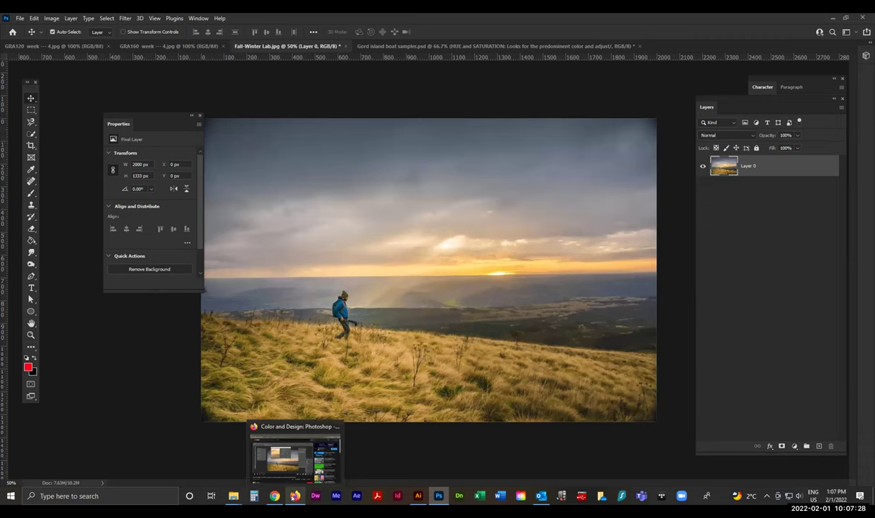
left_click(279, 469)
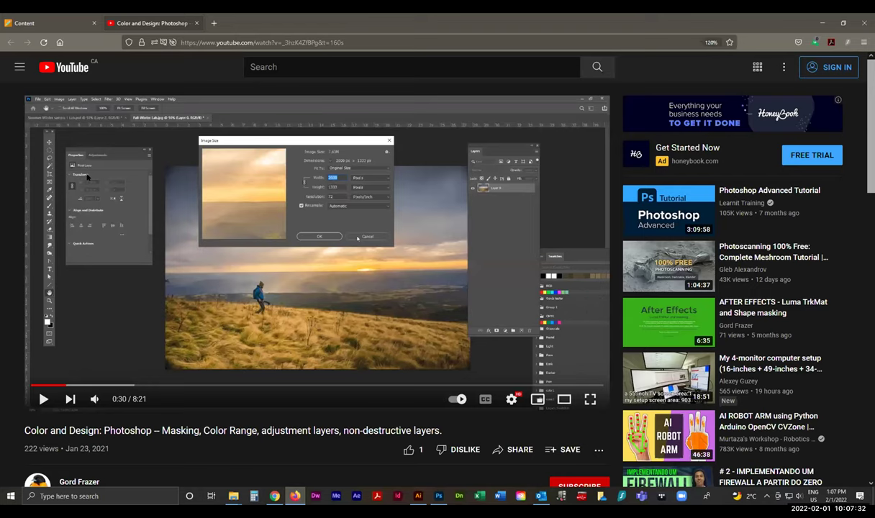
left_click(59, 23)
scroll(167, 211, "up", 10)
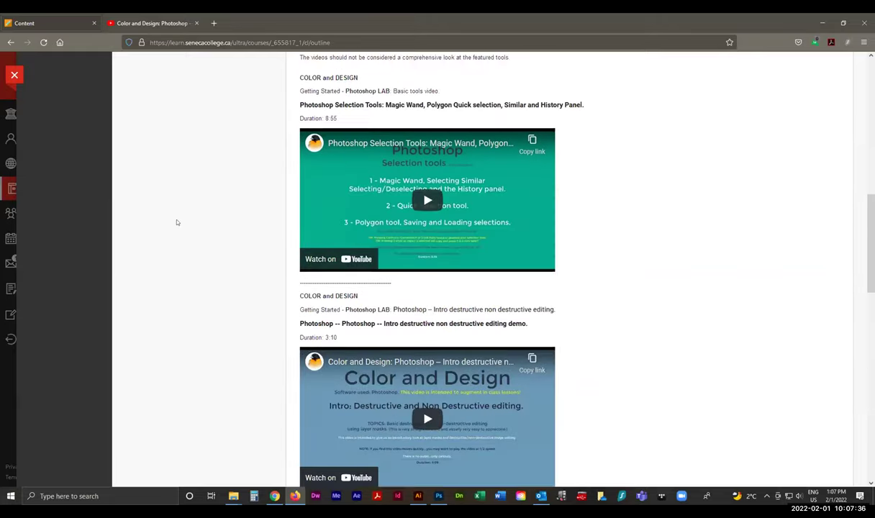
scroll(174, 221, "up", 5)
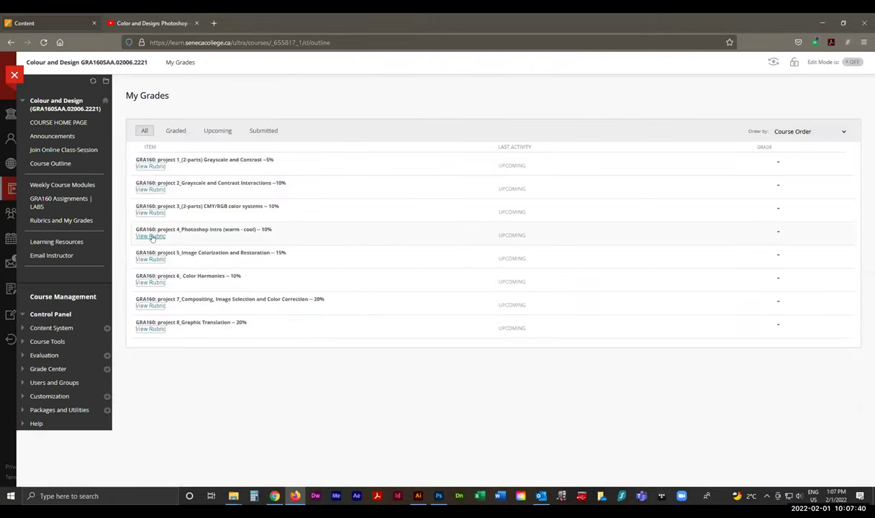
left_click(152, 236)
scroll(250, 208, "down", 3)
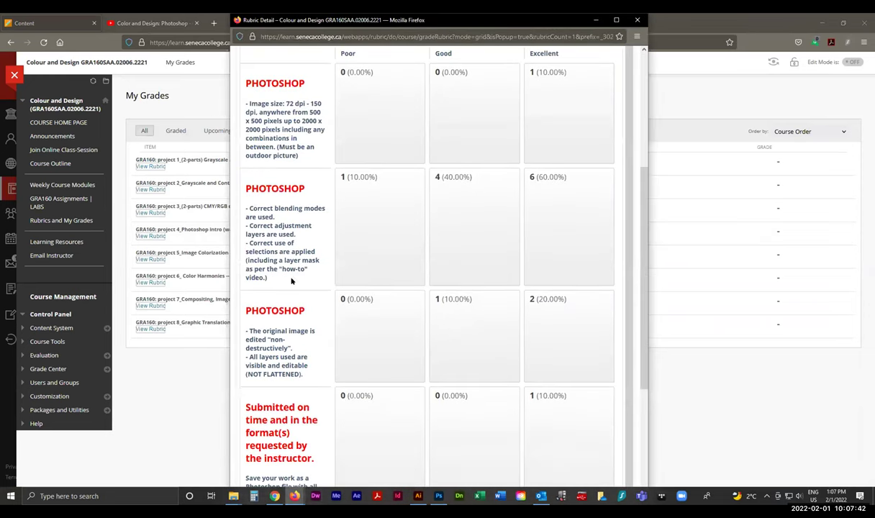
left_click_drag(250, 208, 283, 259)
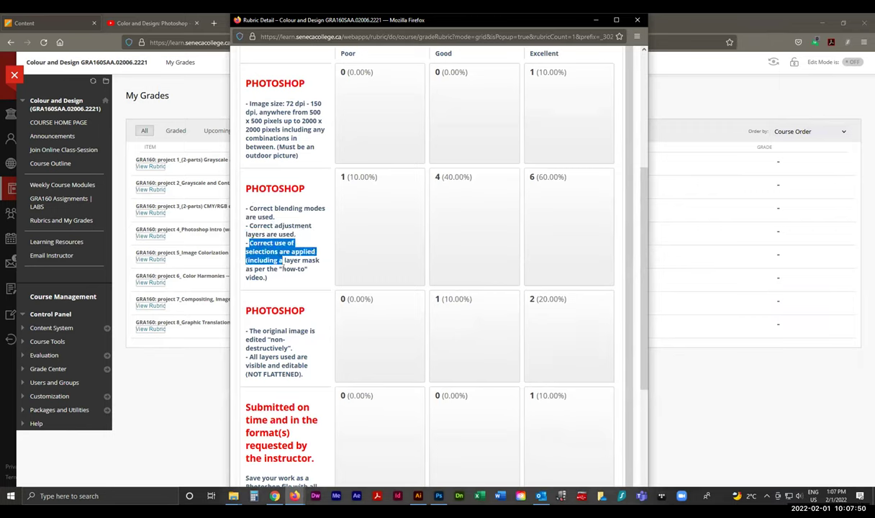
left_click(637, 20)
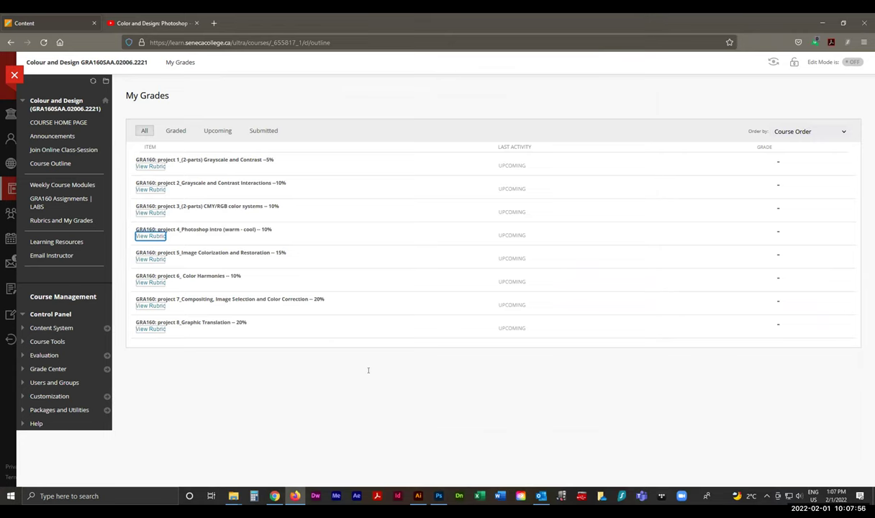
- Switch back to Photoshop and look at the blending mode setting for Layer 0 of the Fall-Winter Lab image
left_click(437, 496)
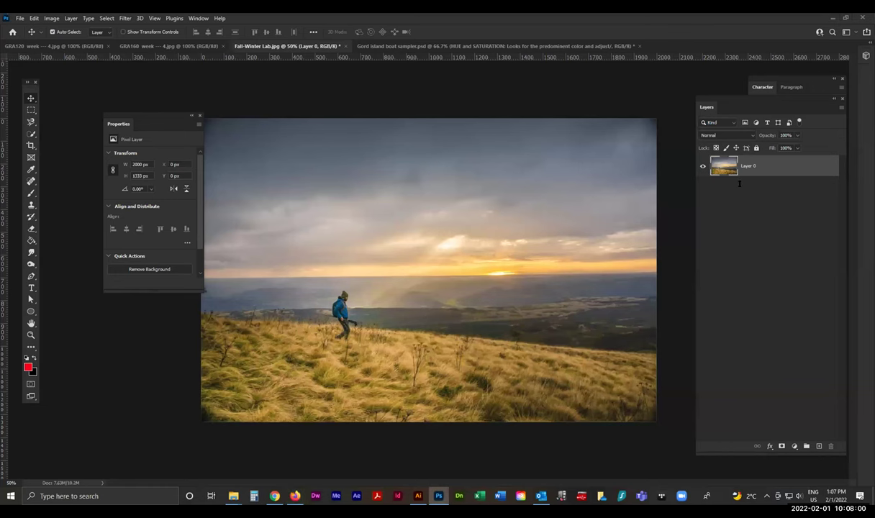
left_click(718, 134)
left_click(671, 108)
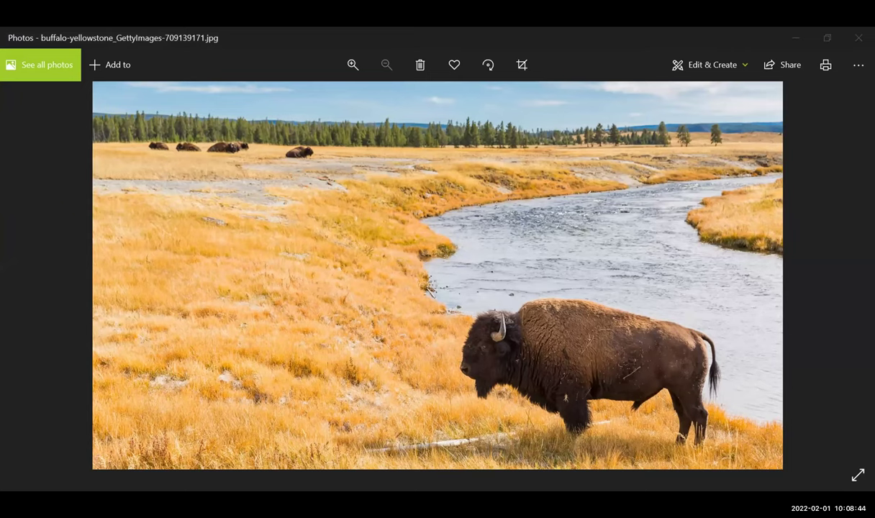
- Review the shared buffalo and Holland sunset photos as project candidates, fitting the whole sunset picture in view
key("alt+Tab")
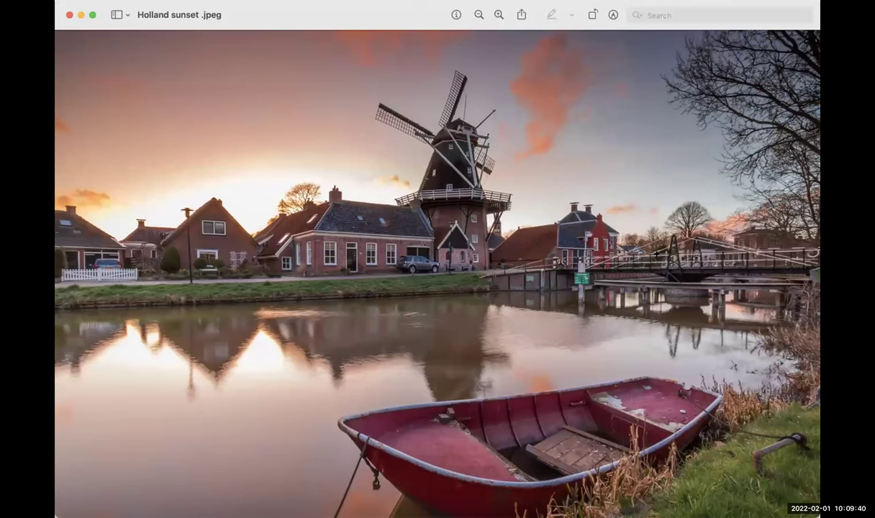
key("super+minus")
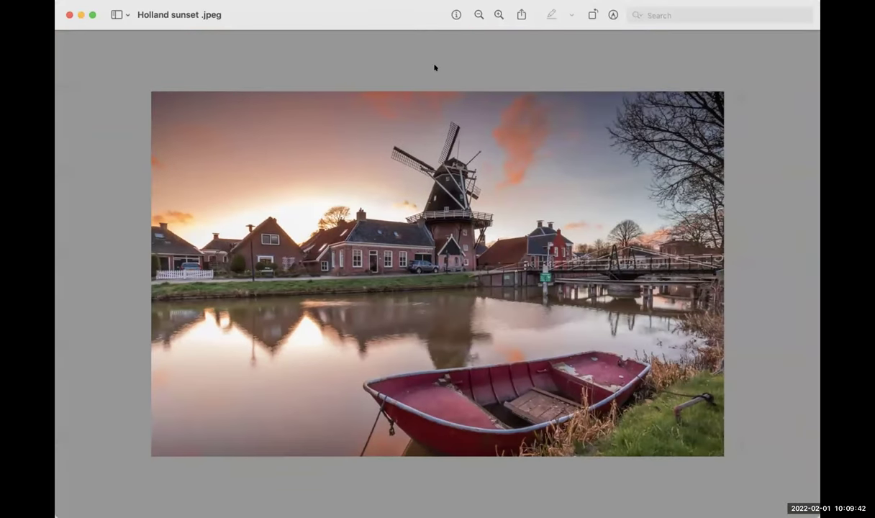
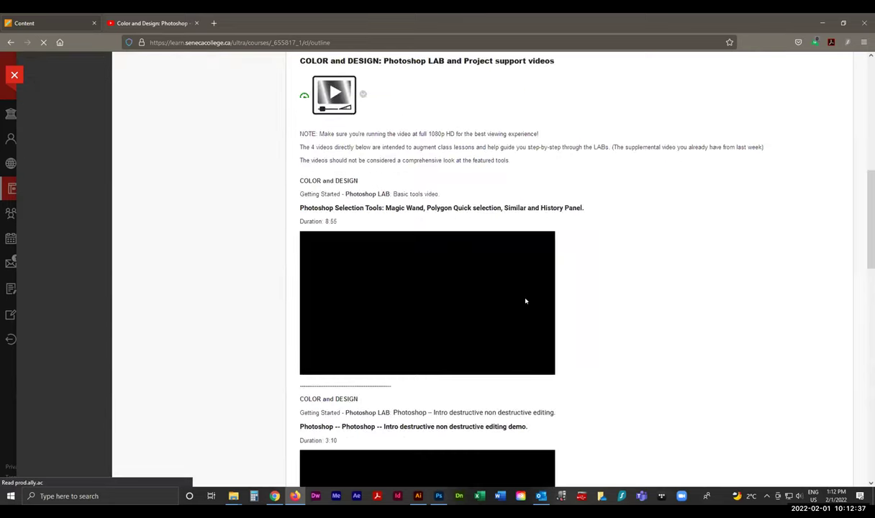
- Play the Project walk through video full screen and pause it at 0:42, on the Hue/Saturation adjustment layer explanation
scroll(525, 300, "down", 3)
scroll(524, 299, "down", 6)
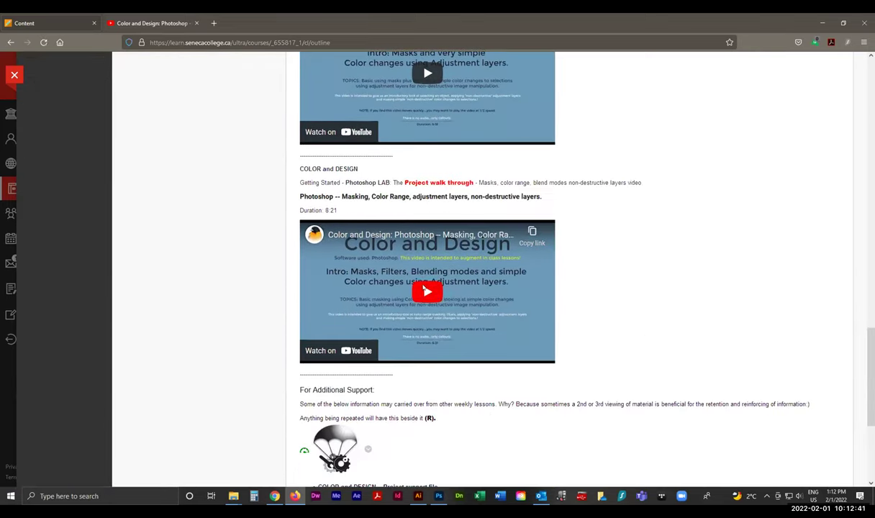
left_click(427, 293)
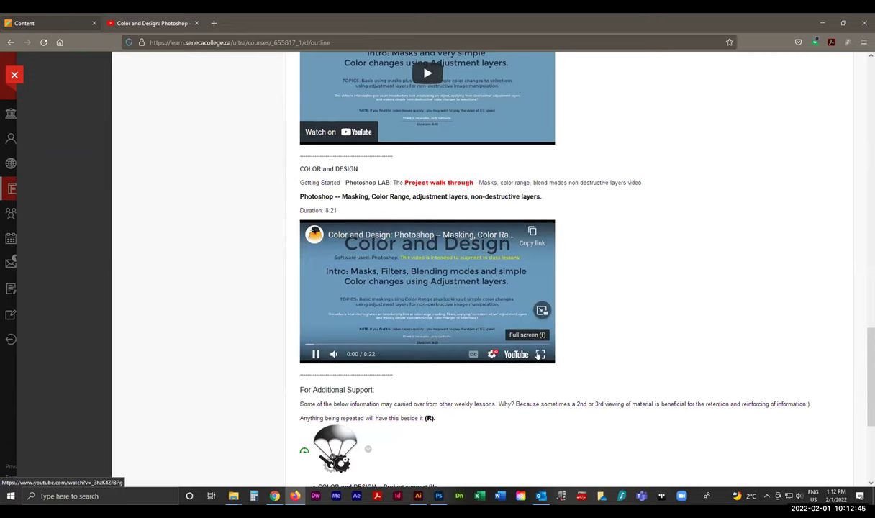
left_click(540, 354)
left_click(102, 479)
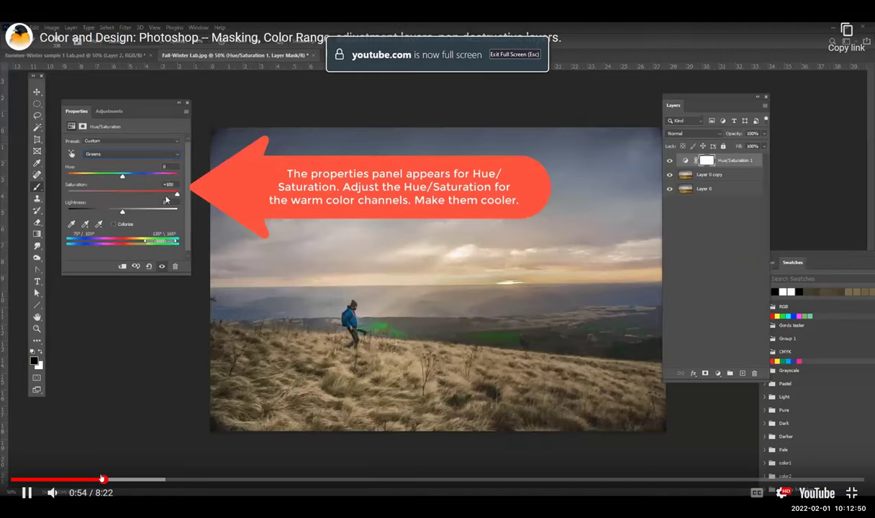
left_click(54, 479)
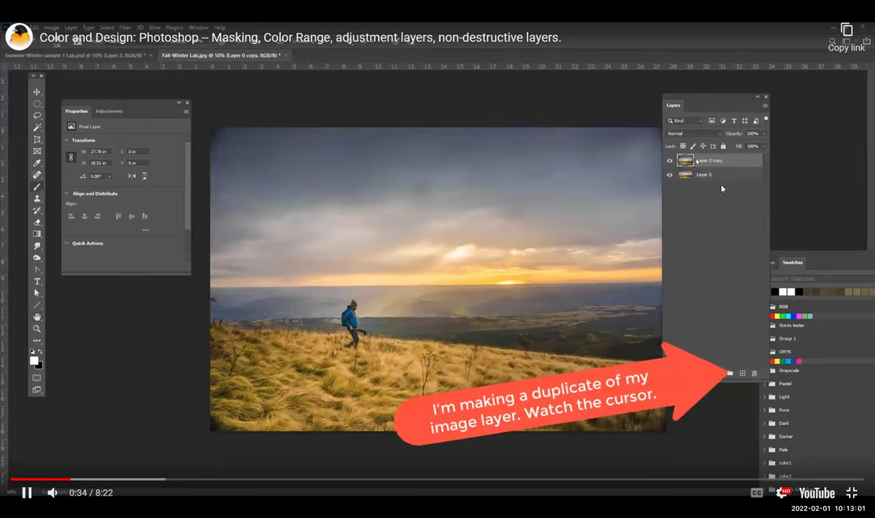
left_click(27, 493)
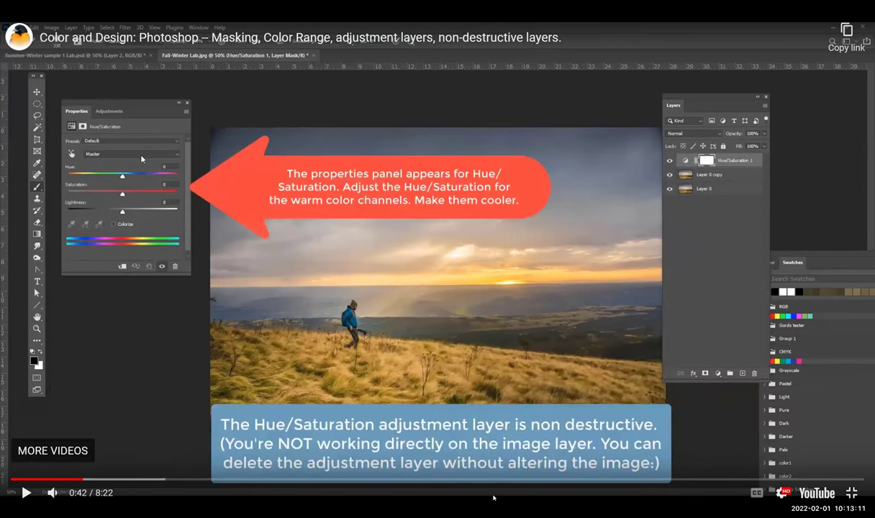
- Switch to Photoshop, move the Layers panel higher, and duplicate Layer 0 of the Fall-Winter Lab image
key("alt+Tab")
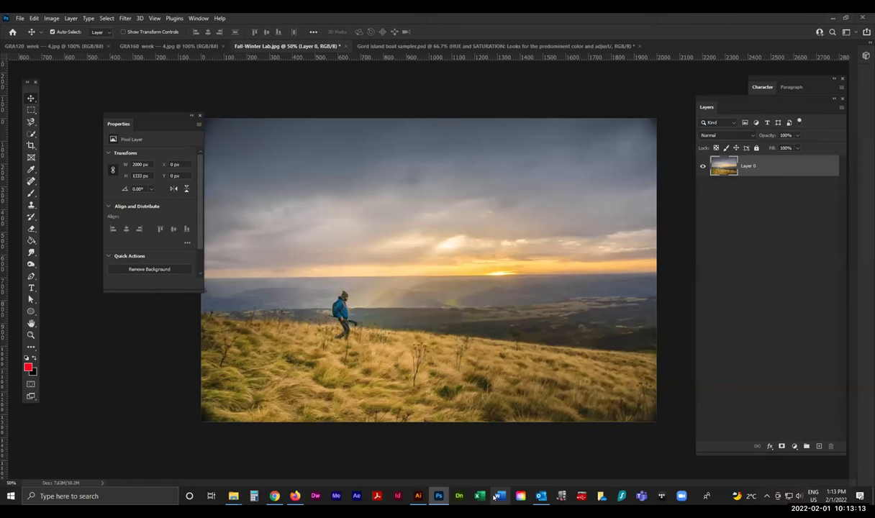
left_click_drag(734, 97, 717, 65)
left_click_drag(741, 134, 768, 330)
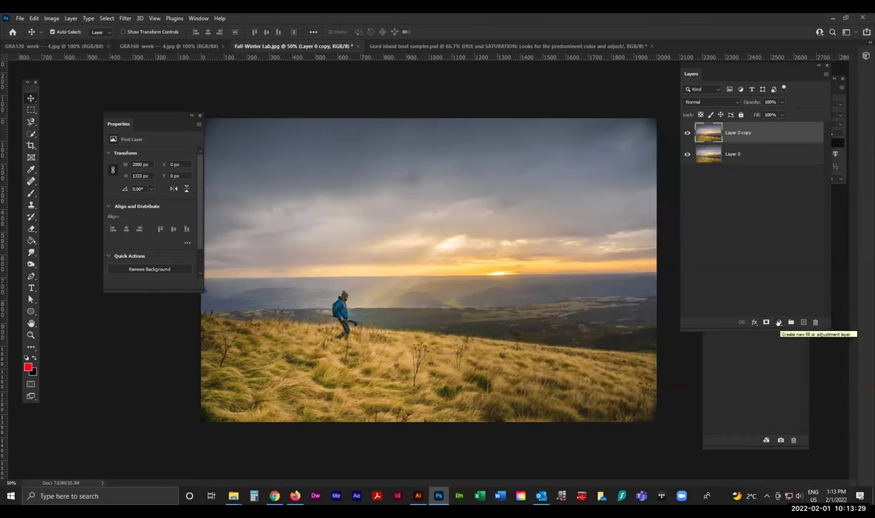
- Add a Hue/Saturation adjustment layer above the duplicated layer and set its Master saturation to -70
left_click(778, 324)
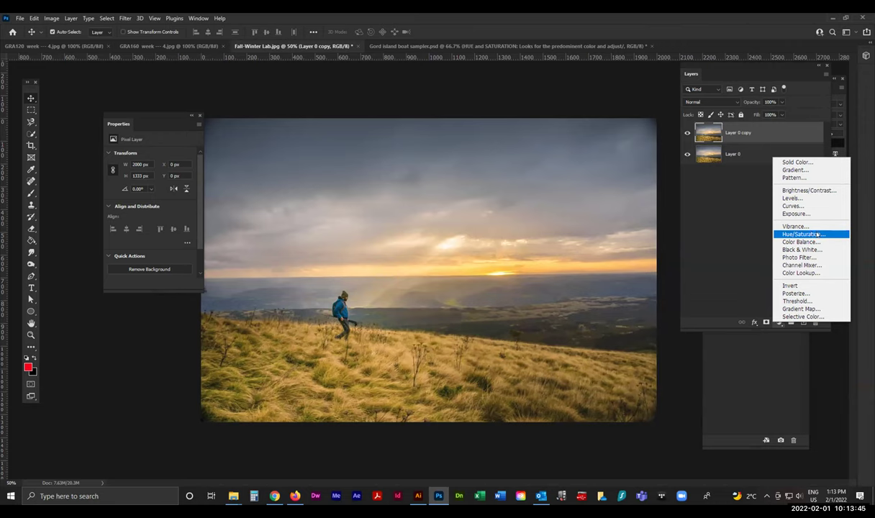
left_click(803, 234)
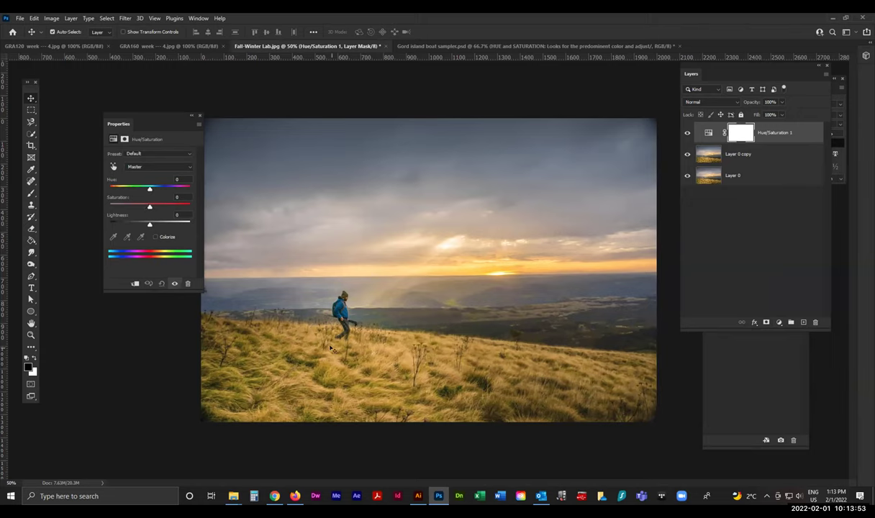
left_click_drag(149, 206, 127, 207)
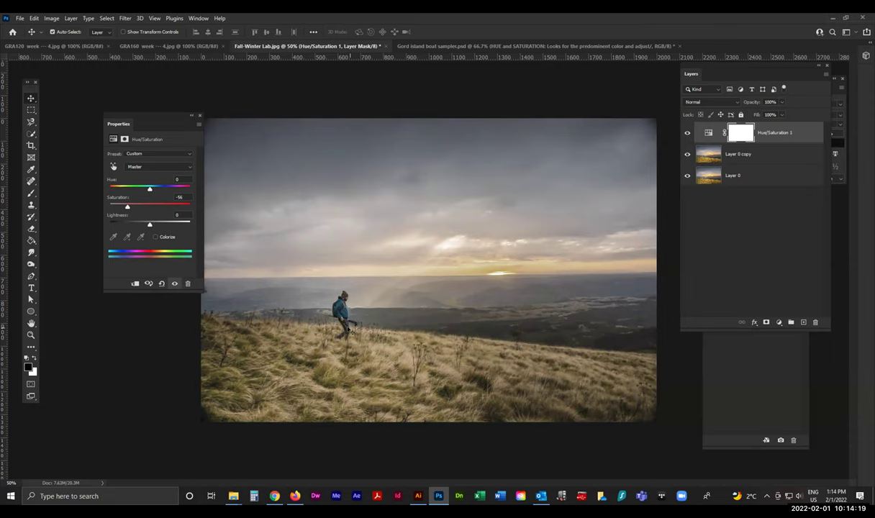
mouse_move(127, 207)
left_mouse_down()
mouse_move(182, 208)
mouse_move(121, 207)
left_mouse_up()
- Move the Hue/Saturation properties next to the Layers panel and make Layer 0 copy visible again
left_click_drag(147, 113, 595, 77)
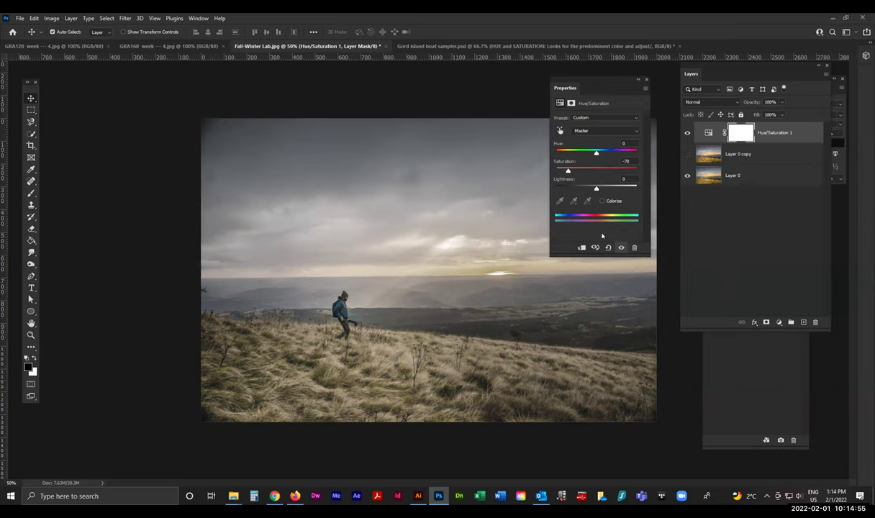
left_click(687, 154)
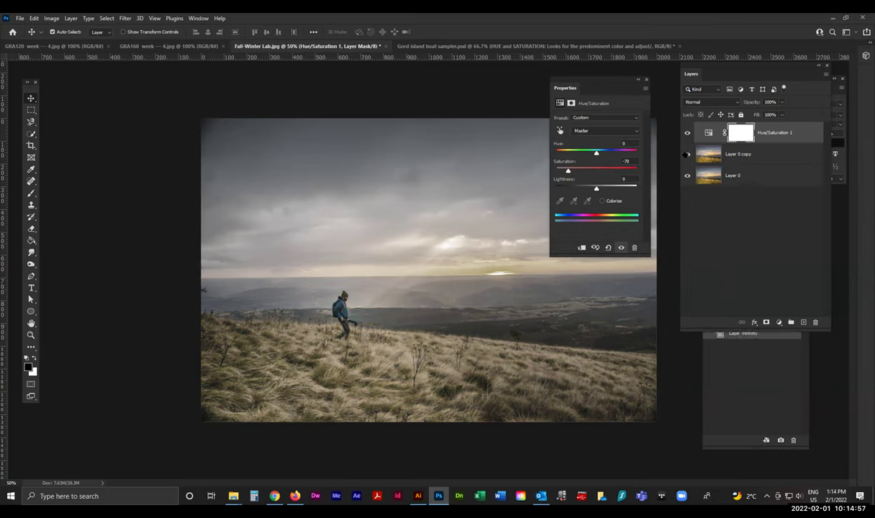
- Clip the Hue/Saturation 1 adjustment to Layer 0 copy and toggle that layer's visibility off and on
left_click(581, 248)
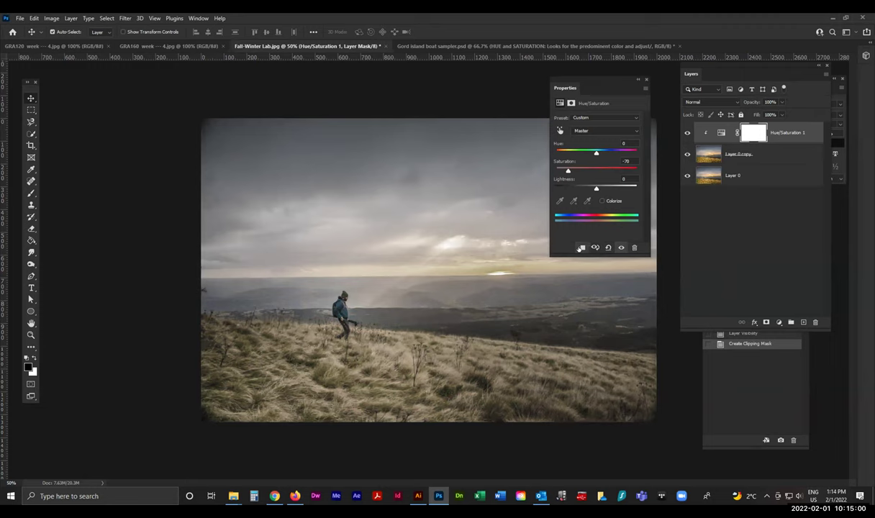
left_click(687, 154)
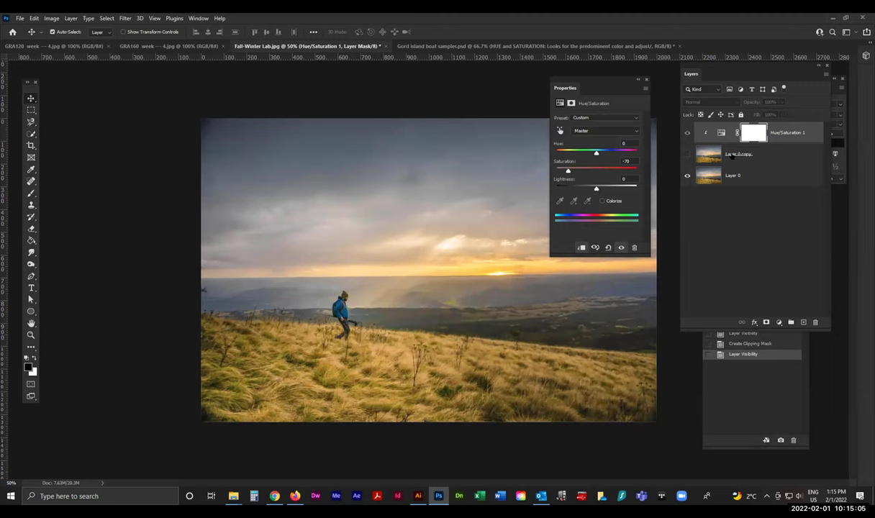
left_click(688, 154)
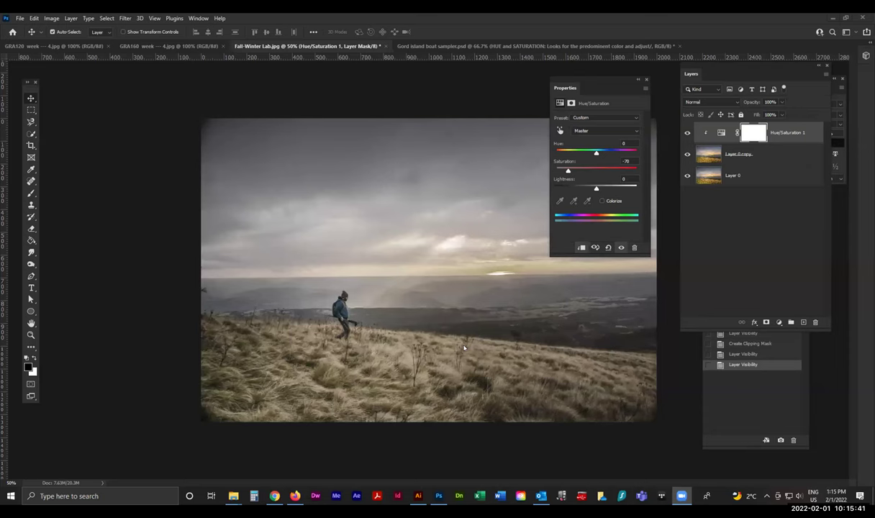
- Switch to Firefox, watch the tutorial's part on adjusting Hue/Saturation for the warm color channels, pause it, and return to Photoshop
left_click(281, 251)
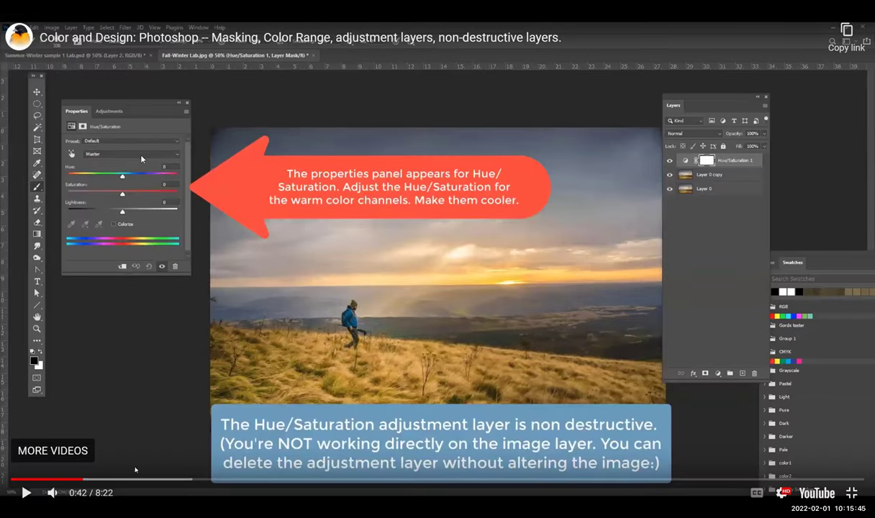
left_click(25, 494)
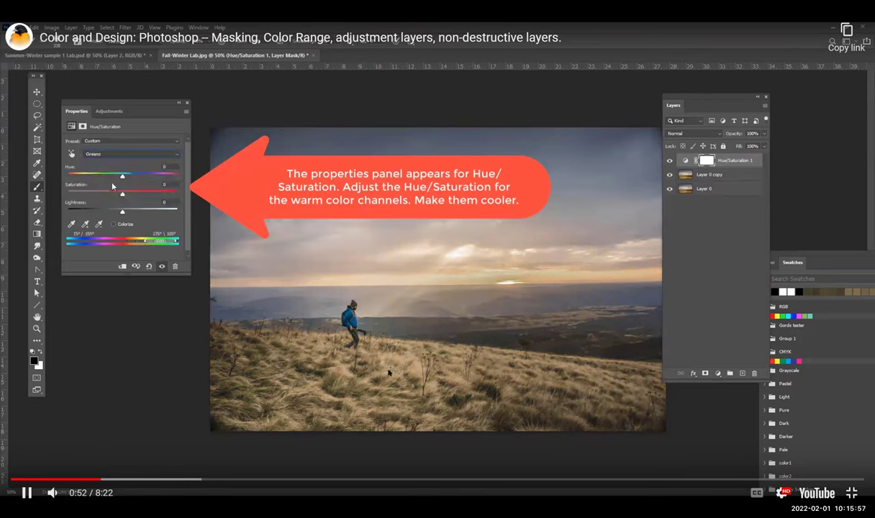
left_click(26, 492)
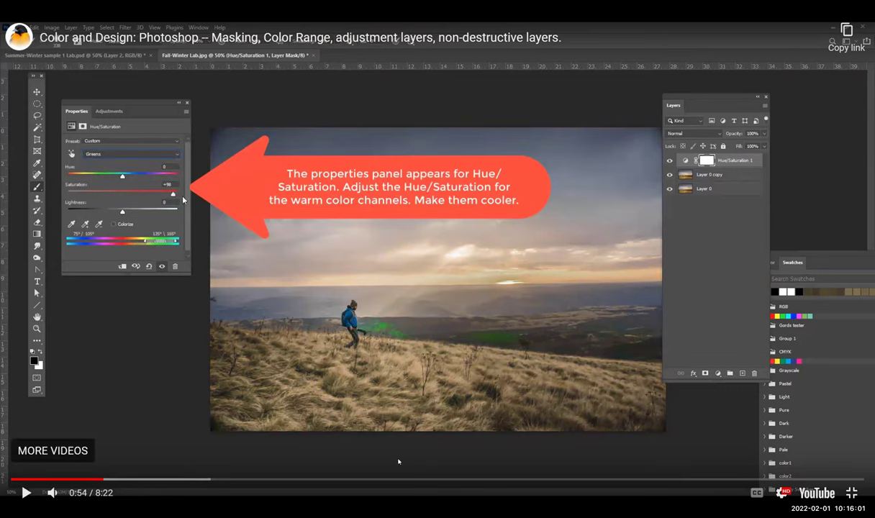
key("alt+Tab")
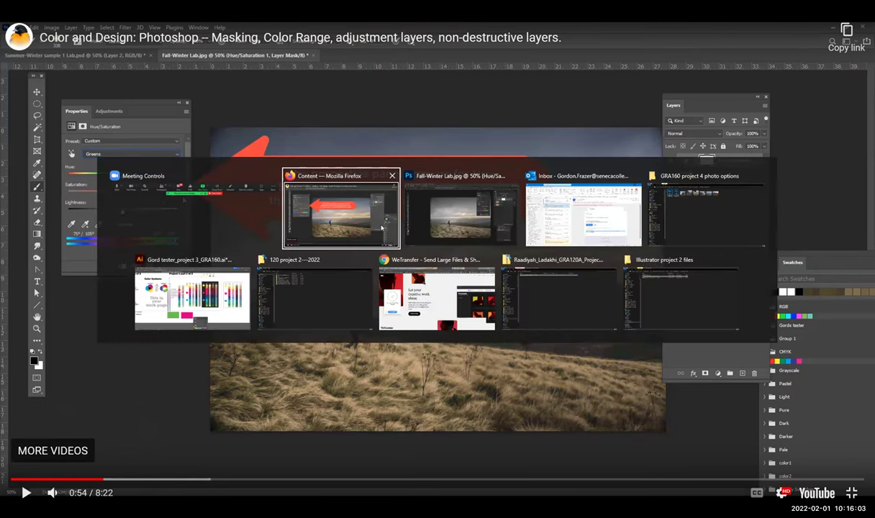
left_click(478, 214)
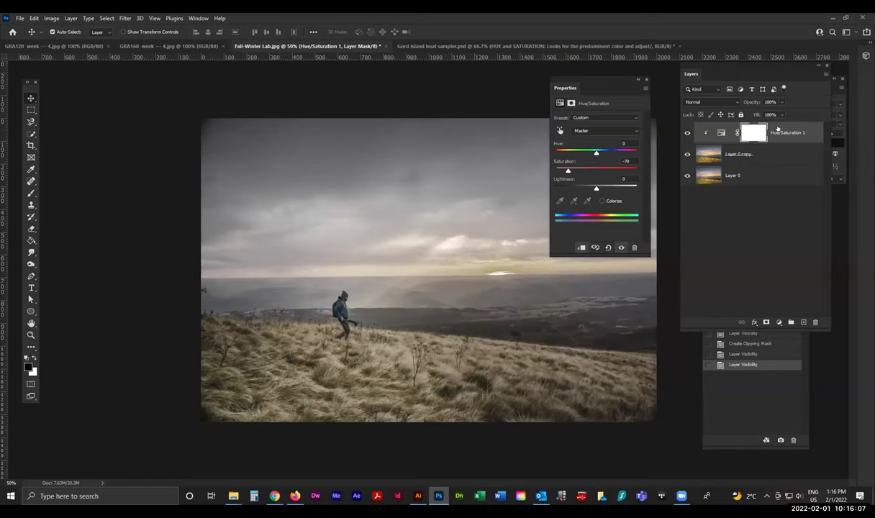
- Delete the clipped Hue/Saturation adjustment layer and add a fresh Hue/Saturation adjustment above Layer 0 copy
left_click_drag(748, 132, 814, 322)
left_click(779, 321)
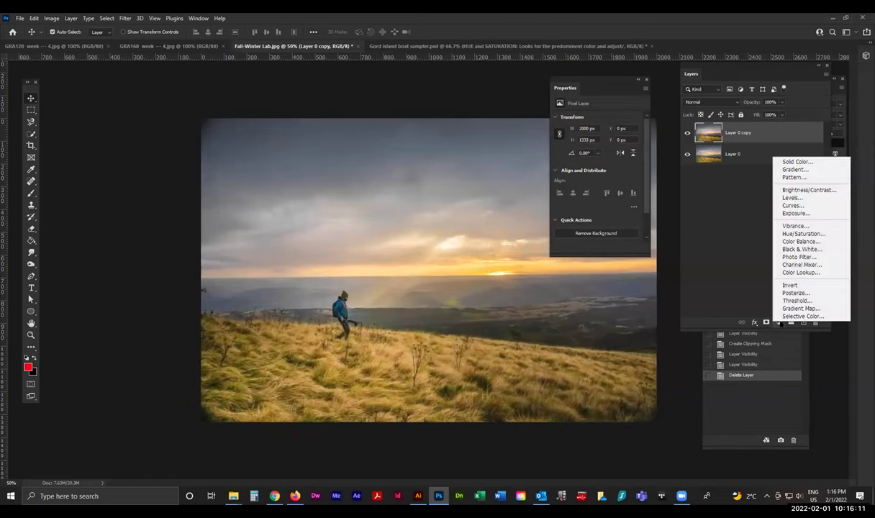
left_click(790, 234)
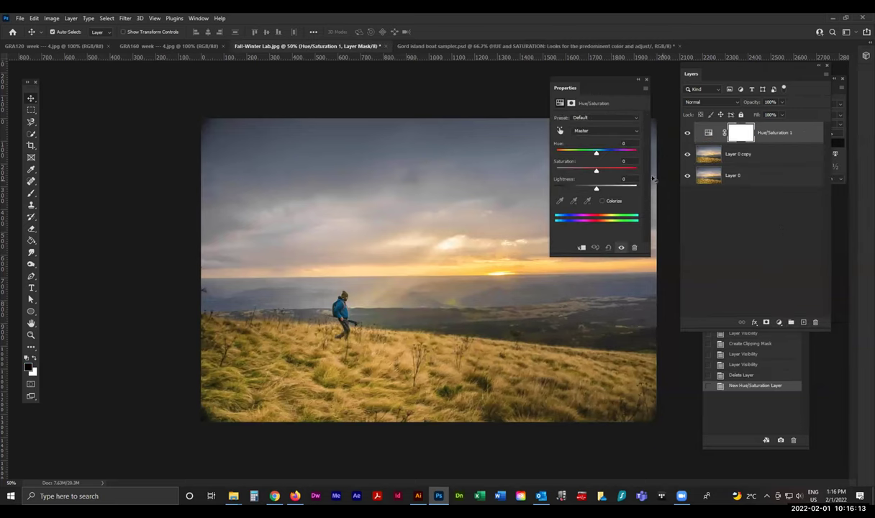
- Lower the saturation of the Yellows channel to about -49 and try reducing it slightly further
left_click(592, 132)
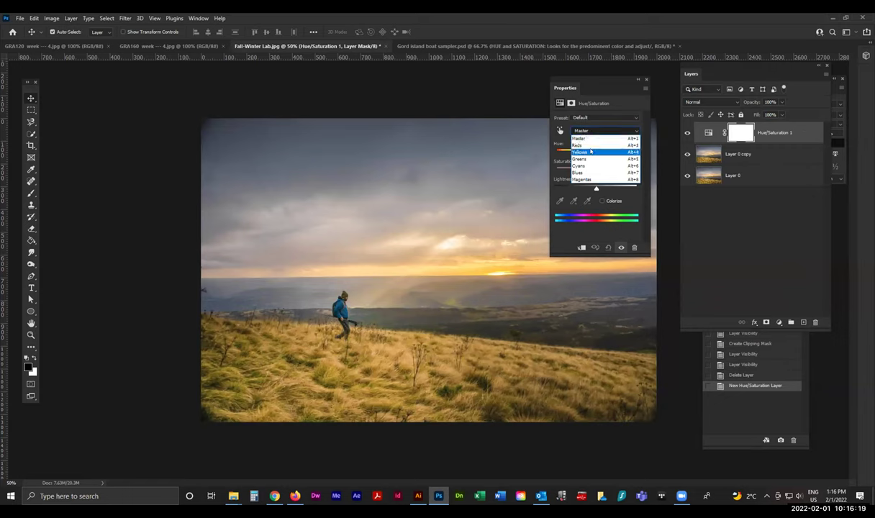
left_click(590, 152)
left_click_drag(596, 169, 576, 170)
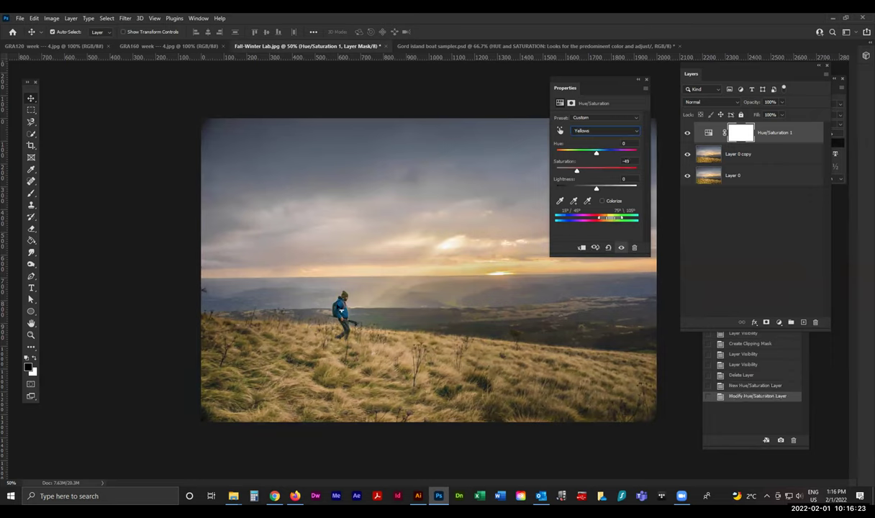
left_click_drag(577, 171, 572, 170)
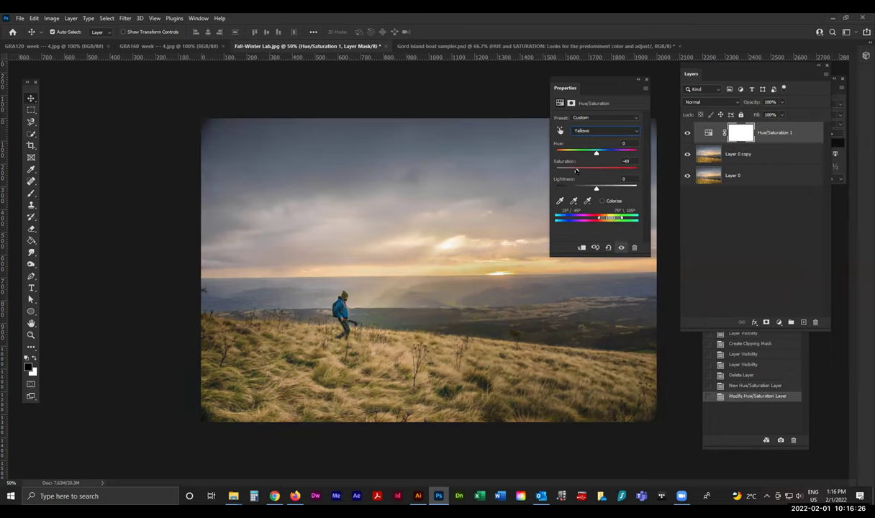
- Try a different saturation on the Blues channel, and set the Yellows saturation to -83
left_click(637, 131)
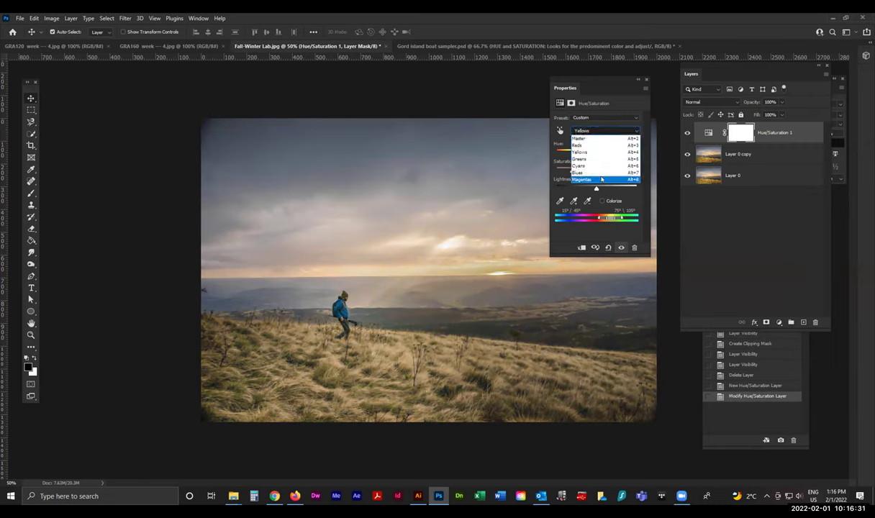
left_click(578, 173)
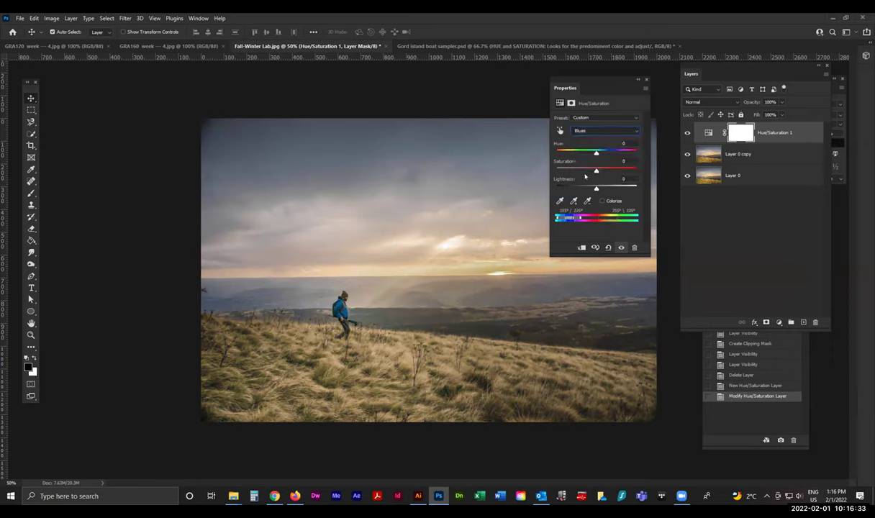
mouse_move(567, 171)
left_mouse_down()
mouse_move(604, 171)
mouse_move(580, 173)
left_mouse_up()
left_click(595, 133)
left_click(596, 153)
left_click_drag(572, 171, 563, 172)
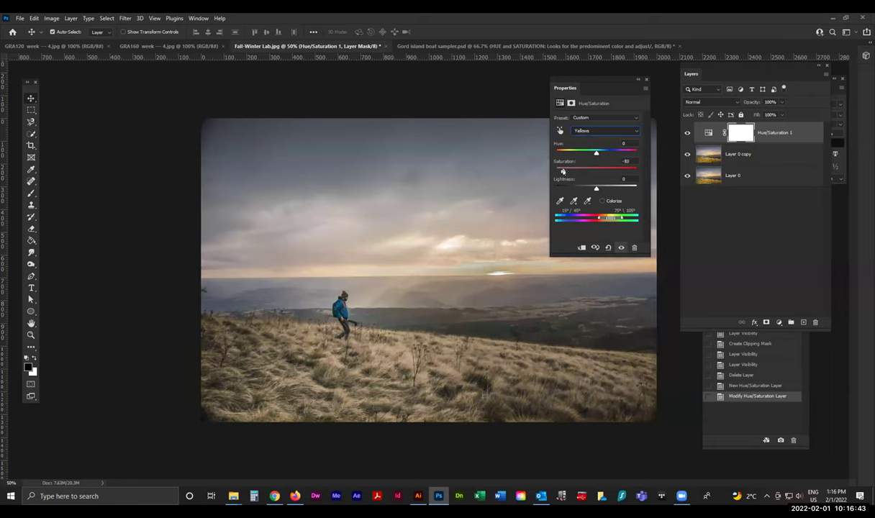
- Hide Hue/Saturation 1 and add a second Hue/Saturation adjustment with Master saturation at -68, keeping its settings clear of the photo
left_click(768, 249)
left_click(687, 133)
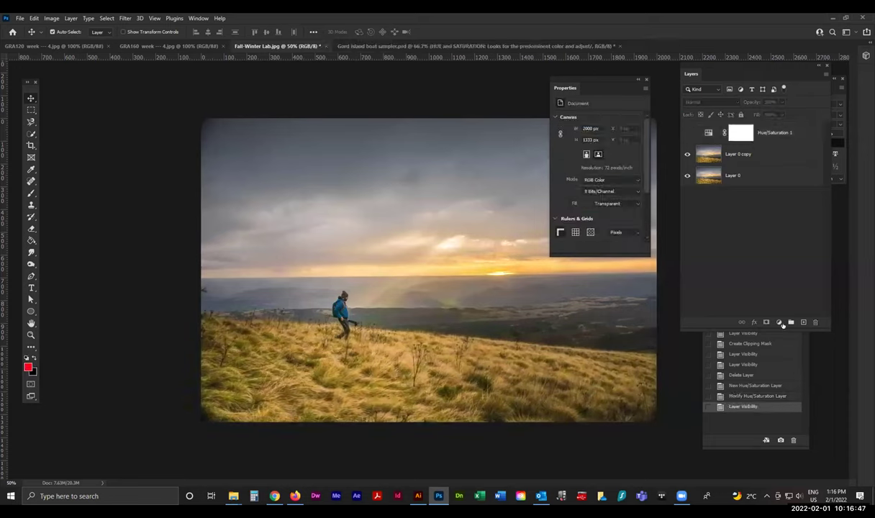
left_click(779, 322)
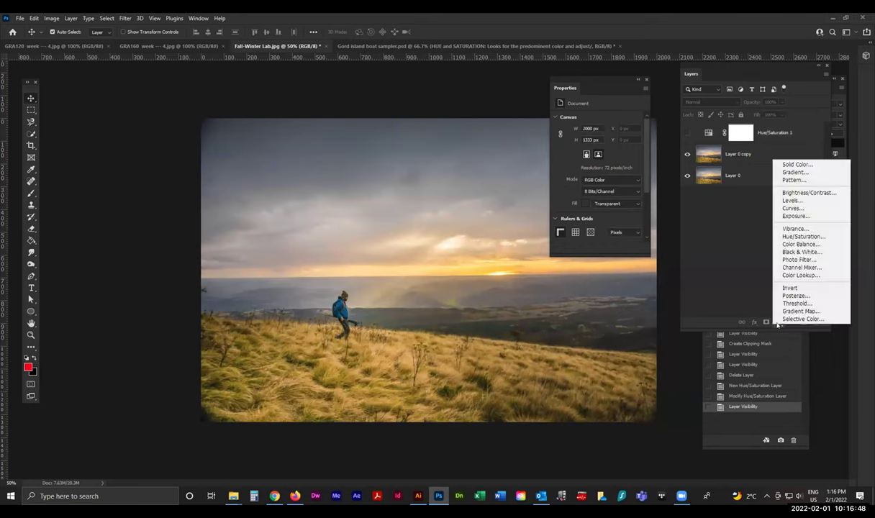
left_click(798, 237)
left_click_drag(596, 171, 569, 170)
left_click_drag(580, 79, 131, 141)
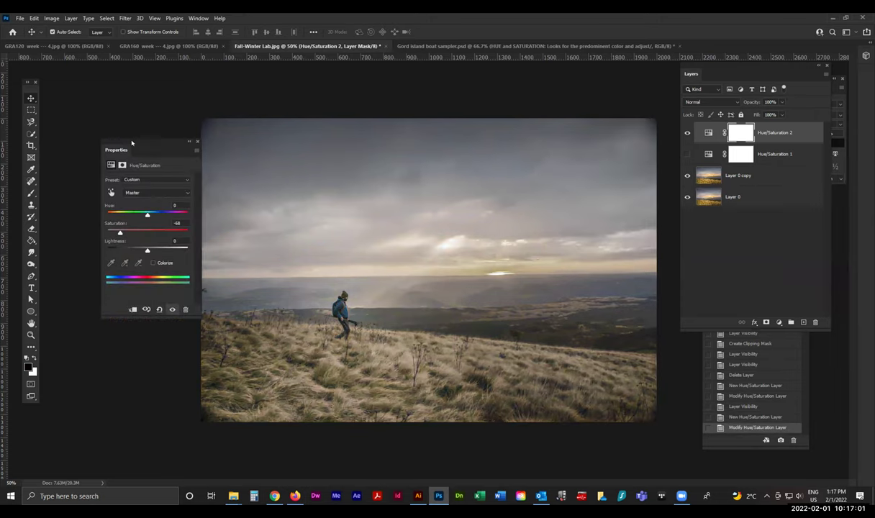
- Compare the Master and Yellows desaturation by alternately showing and hiding the two Hue/Saturation layers, leaving both hidden
left_click(686, 133)
left_click(687, 154)
left_click(687, 154)
left_click(687, 133)
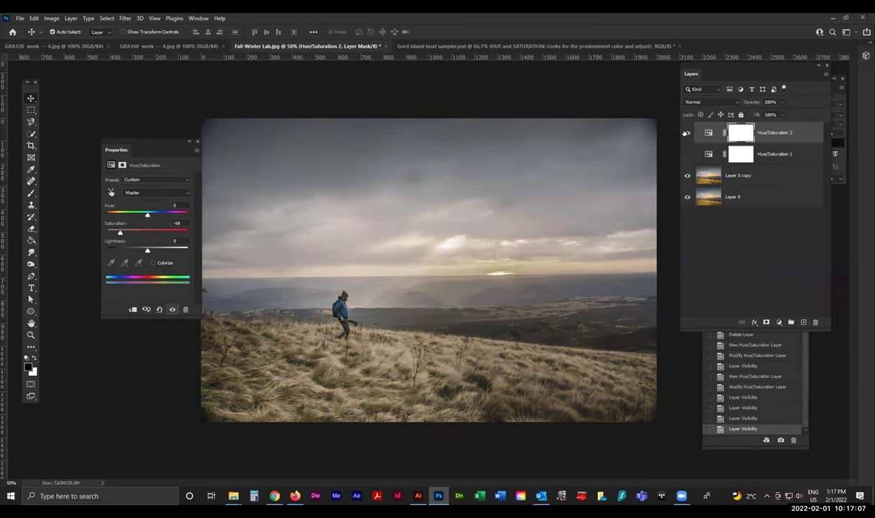
left_click(686, 133)
left_click(687, 154)
left_click(687, 154)
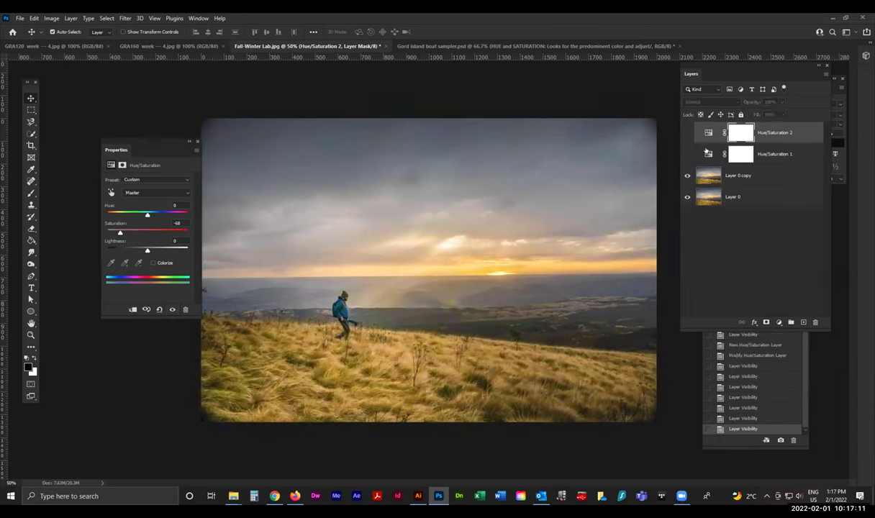
- Select and show Hue/Saturation 1, and delete the Hue/Saturation 2 layer
left_click(708, 153)
left_click(687, 154)
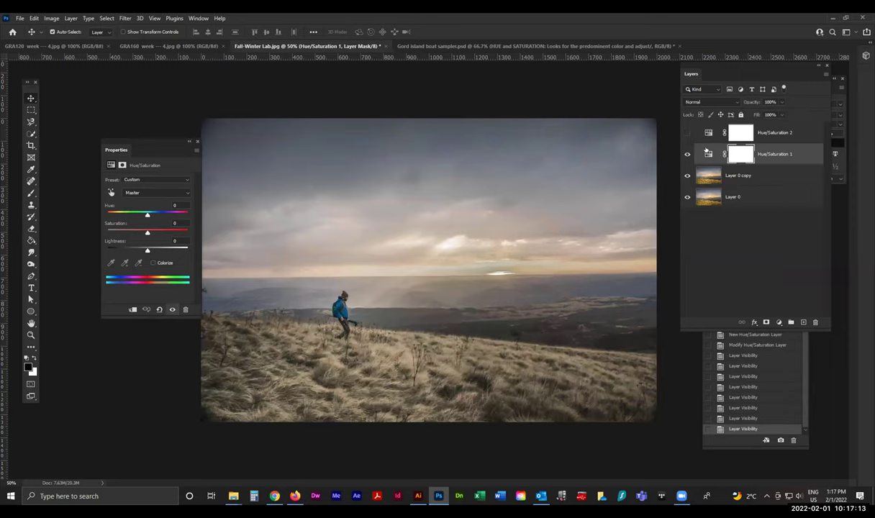
left_click_drag(768, 134, 816, 322)
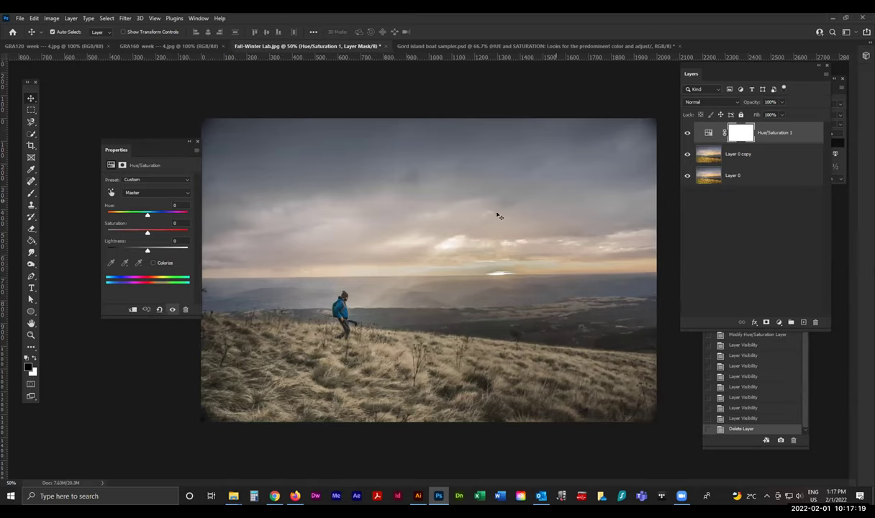
- Clip Hue/Saturation 1 to Layer 0 copy and display its Yellows channel settings beside the photo
left_click_drag(144, 140, 597, 74)
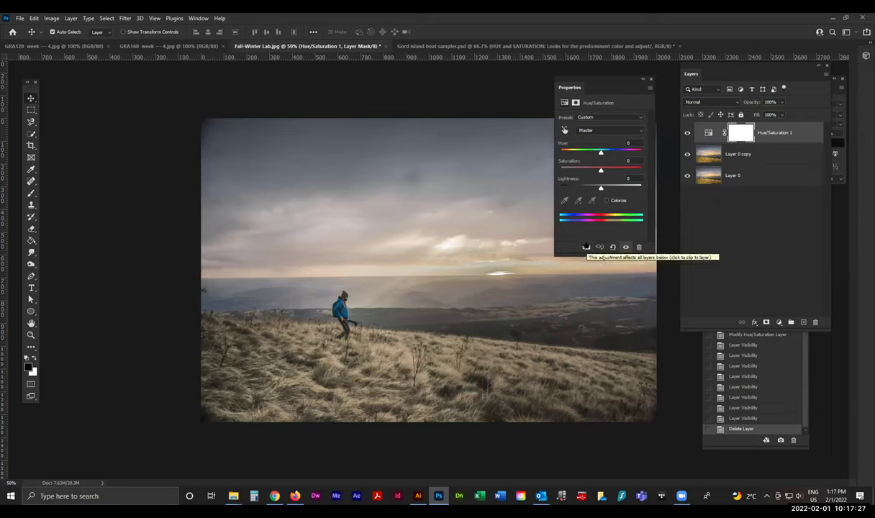
left_click(585, 246)
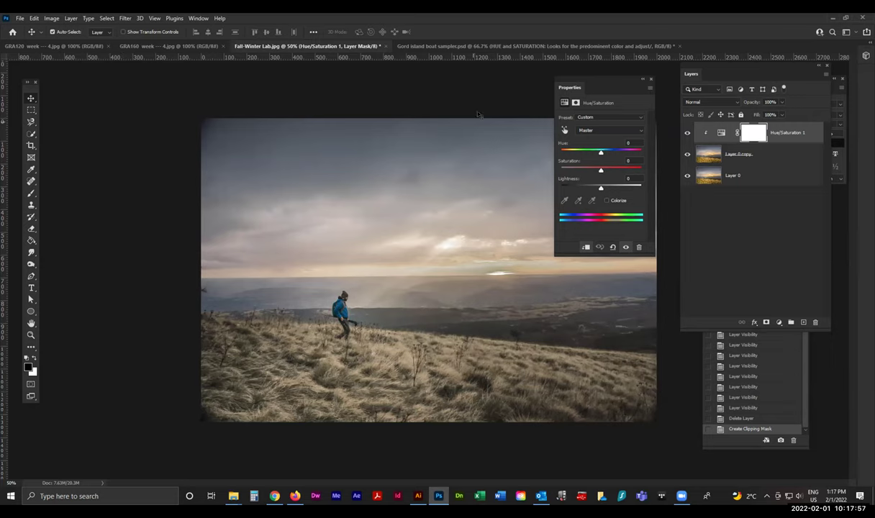
left_click_drag(620, 78, 128, 85)
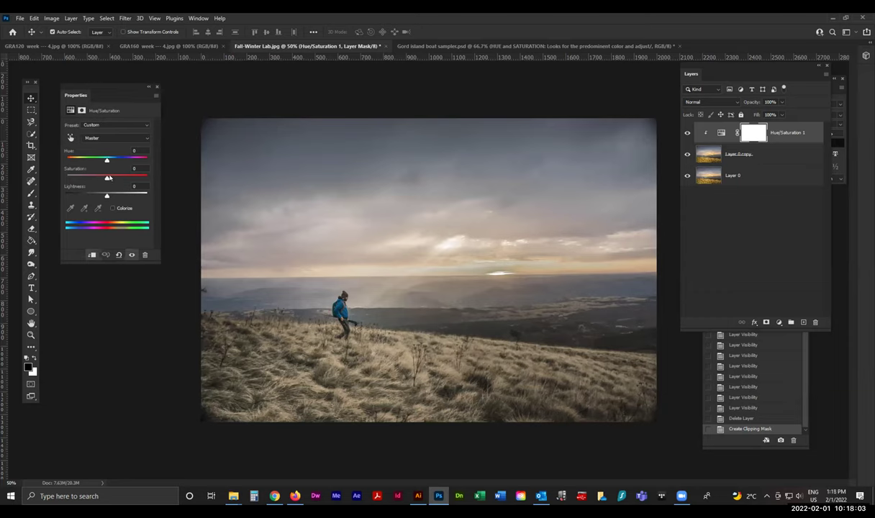
left_click(113, 141)
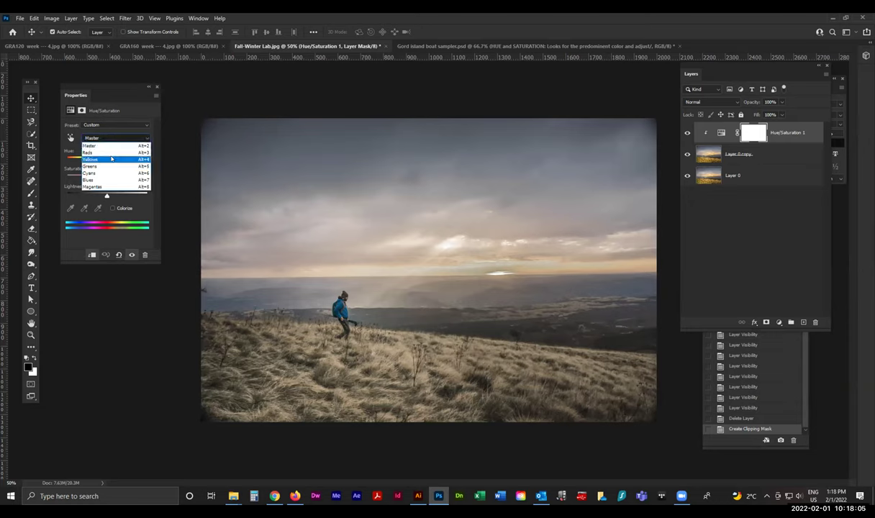
left_click(107, 155)
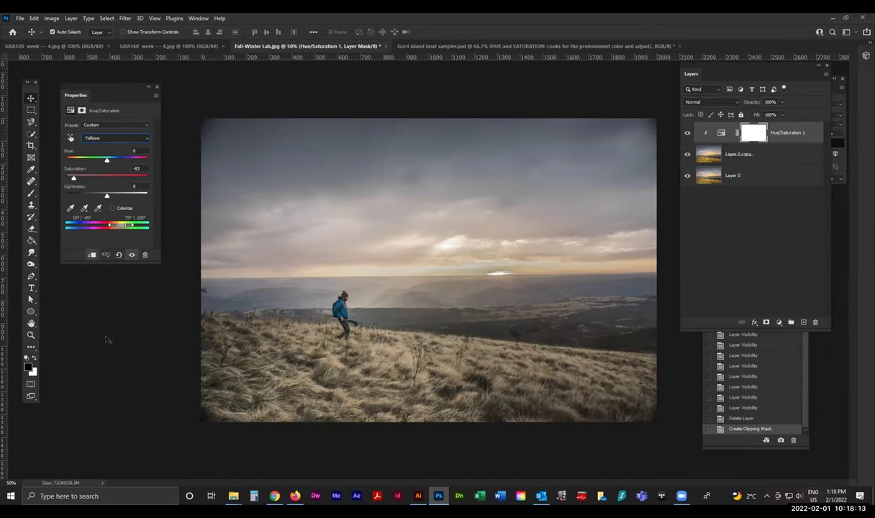
- Switch to Firefox and watch the tutorial's next part up to the cyan Color Fill layer, pausing it there
mouse_move(288, 500)
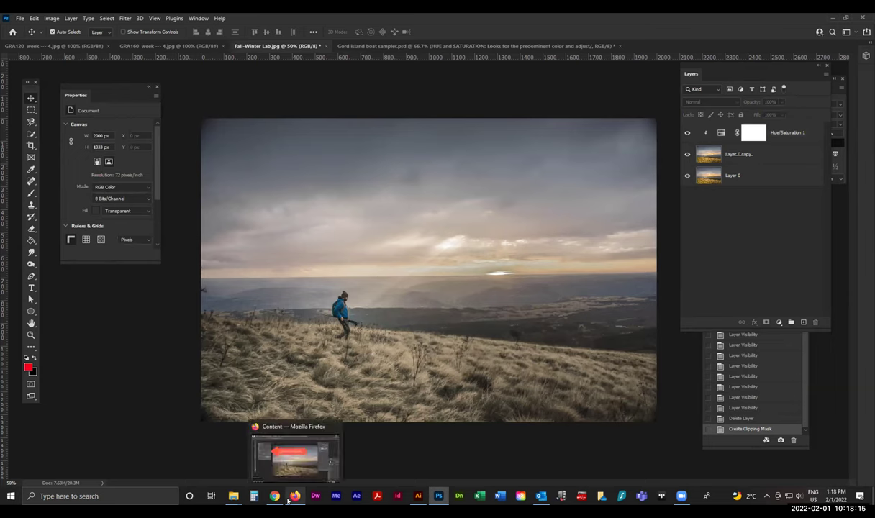
key("alt+Tab")
key("alt+Tab")
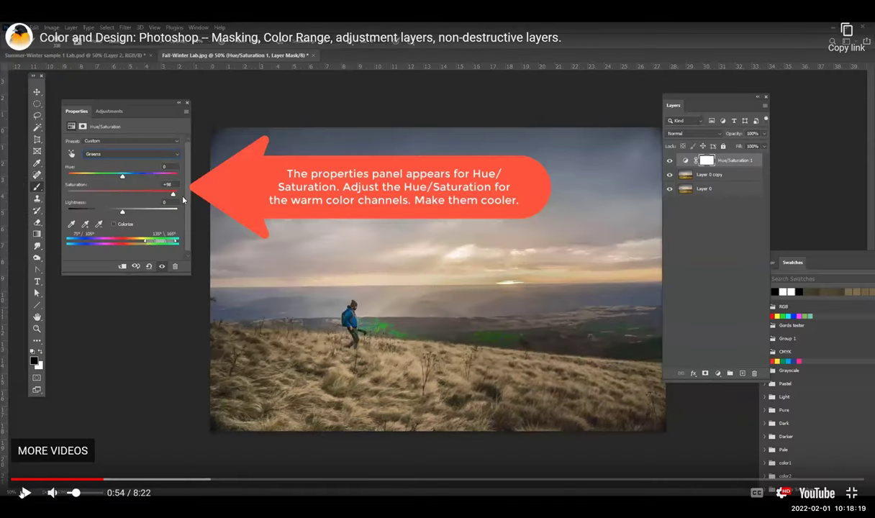
left_click(362, 274)
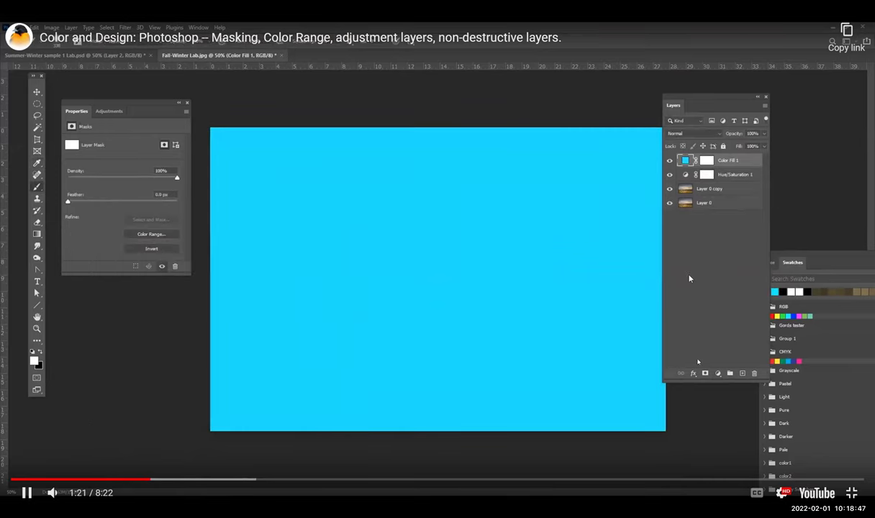
key("space")
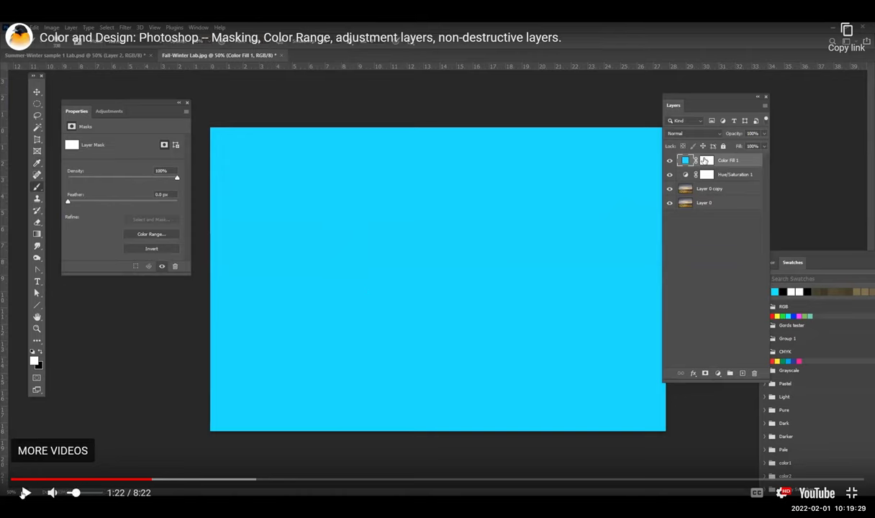
- Continue the tutorial through lowering the fill layer's opacity and changing its blending mode to Soft Light, pausing at that instruction before resuming
left_click(26, 493)
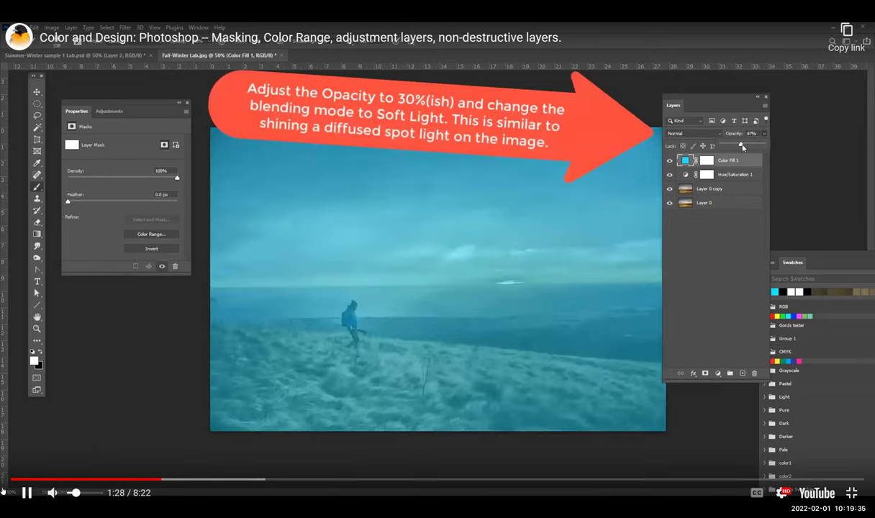
left_click(532, 318)
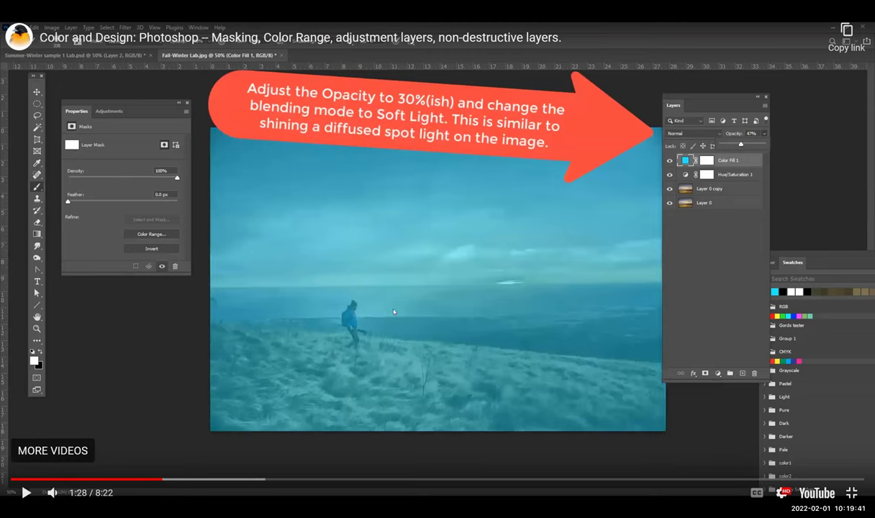
left_click(26, 492)
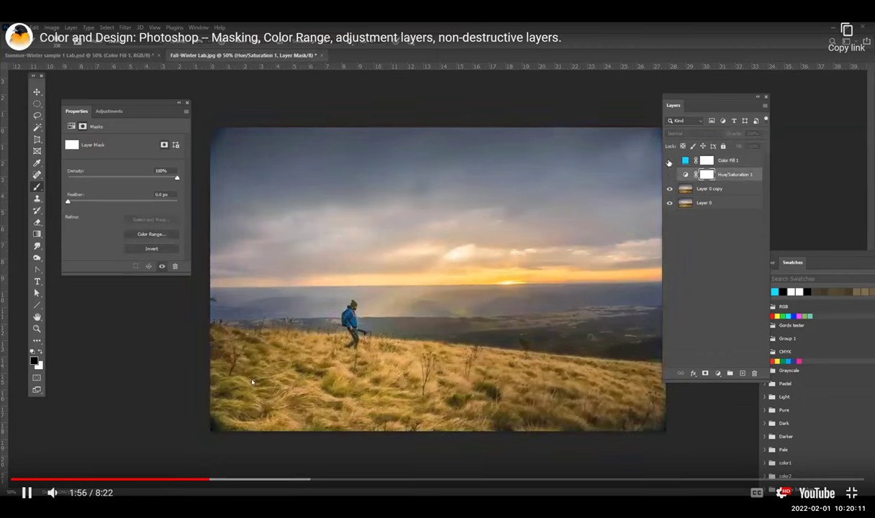
- Pause the tutorial at 2:00 and switch to Photoshop with the Fall-Winter Lab.jpg document
left_click(26, 492)
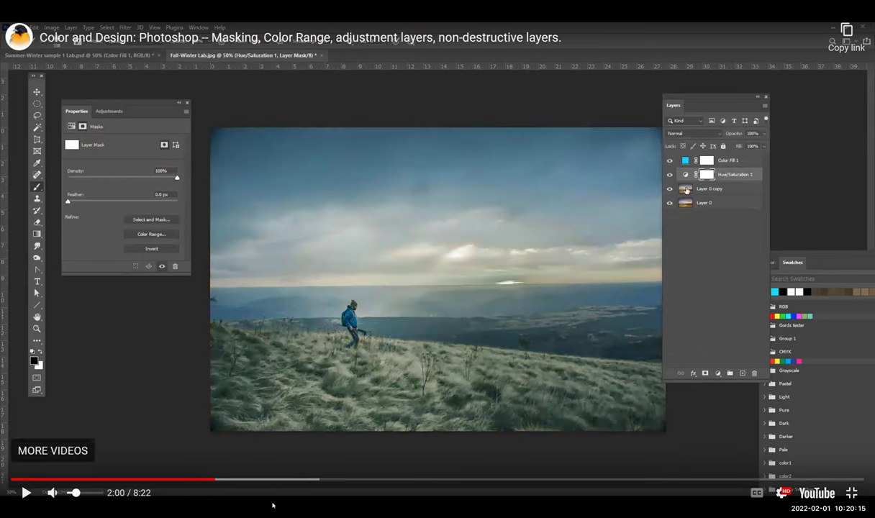
key("alt+Tab")
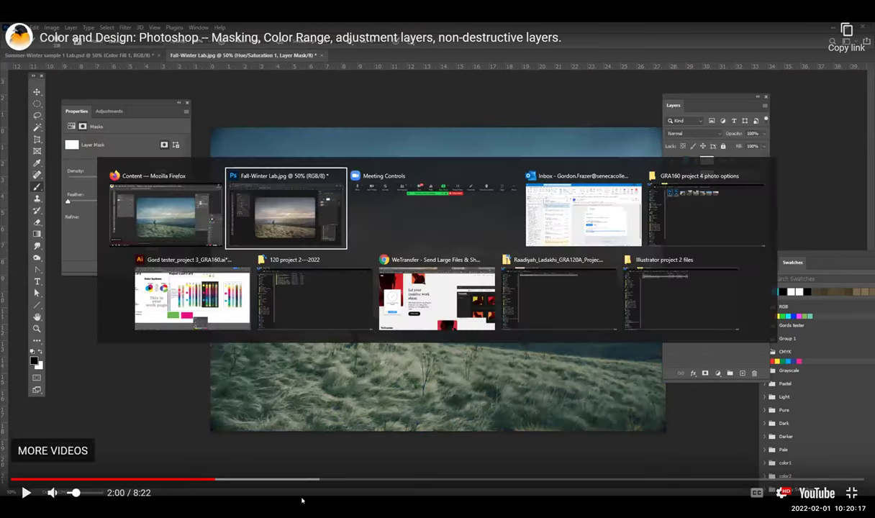
mouse_move(301, 502)
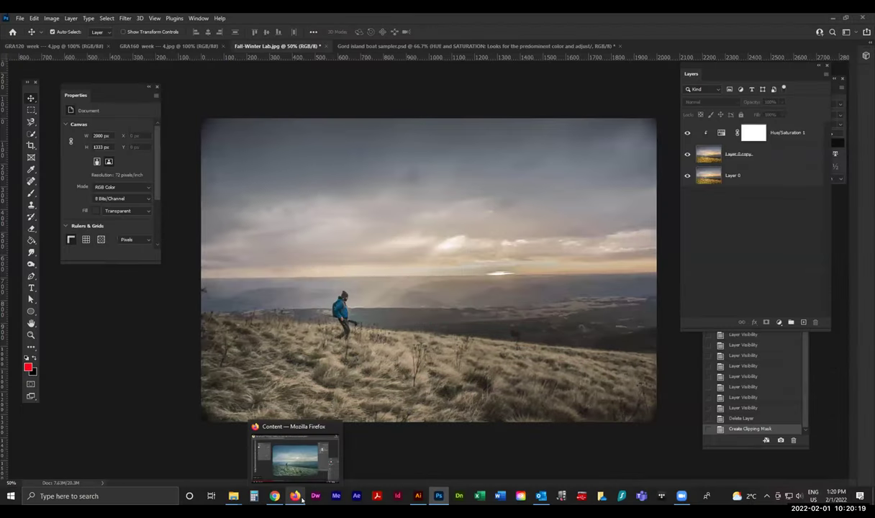
left_click(800, 131)
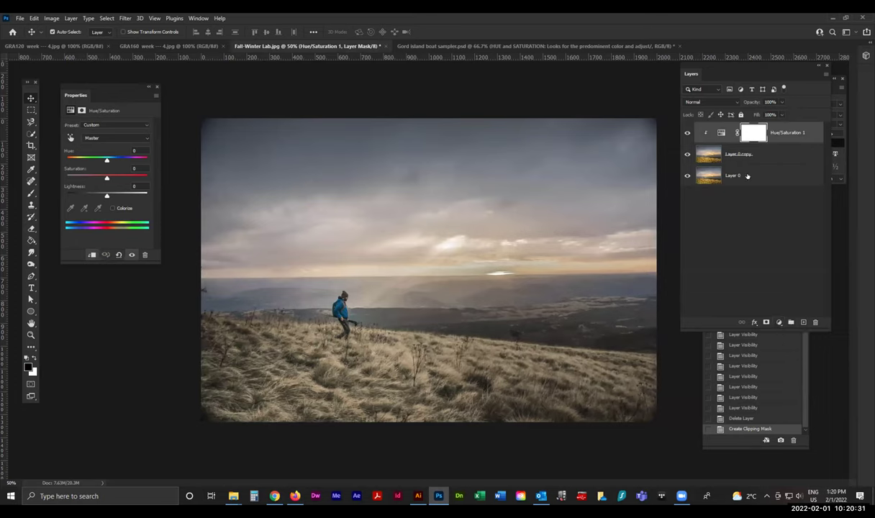
left_click(711, 173)
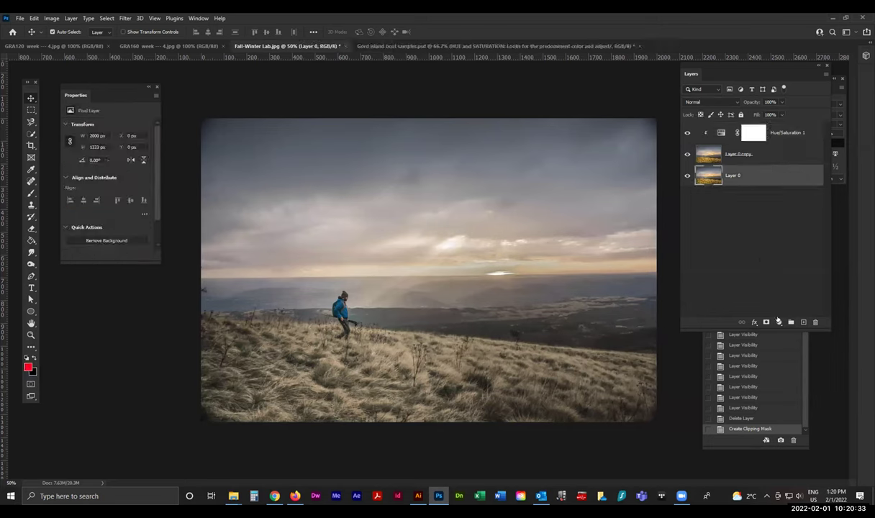
left_click(778, 322)
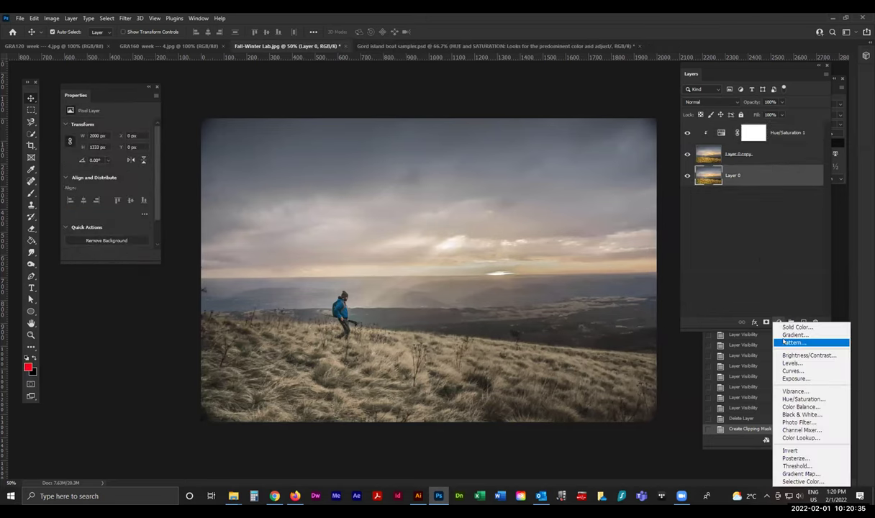
left_click(796, 328)
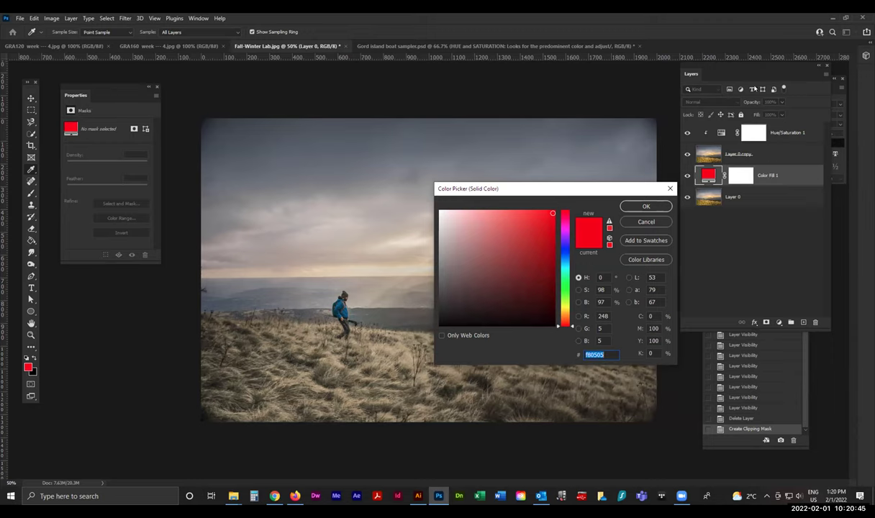
left_click(647, 221)
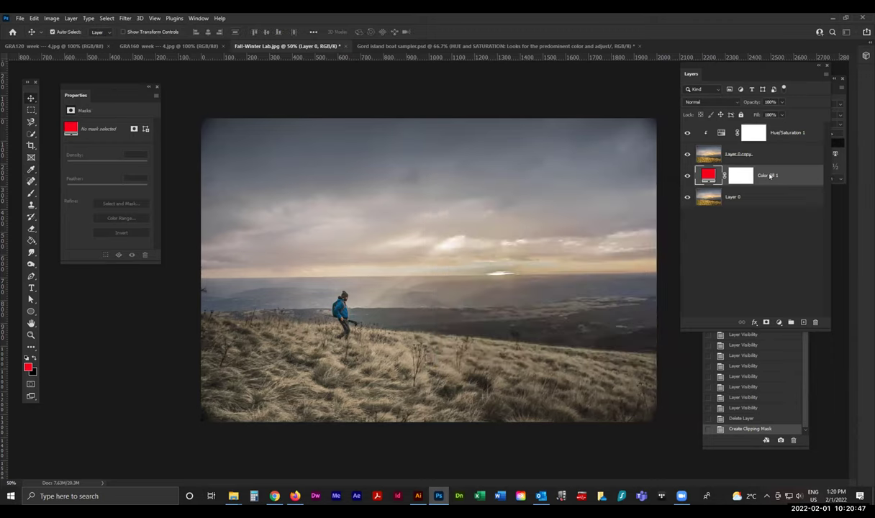
- Add a Solid Color fill layer directly above Hue/Saturation 1 in light blue #6b88f4
left_click(775, 133)
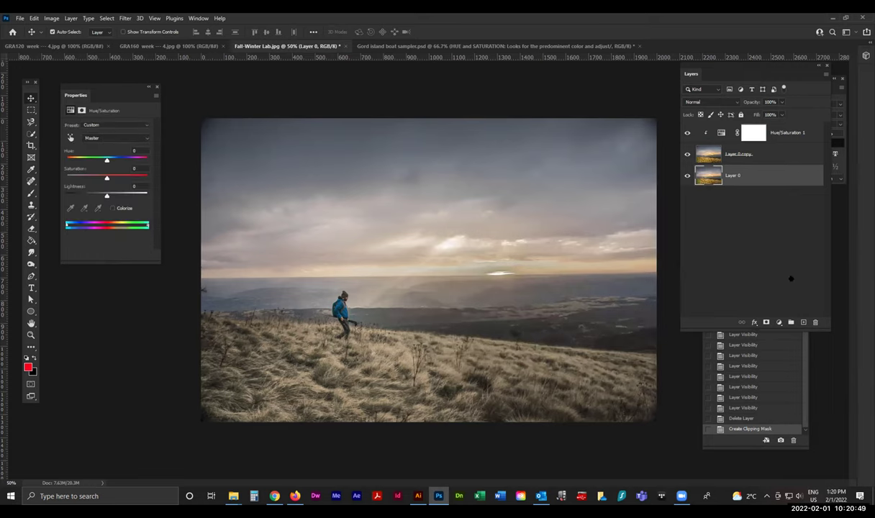
left_click(779, 322)
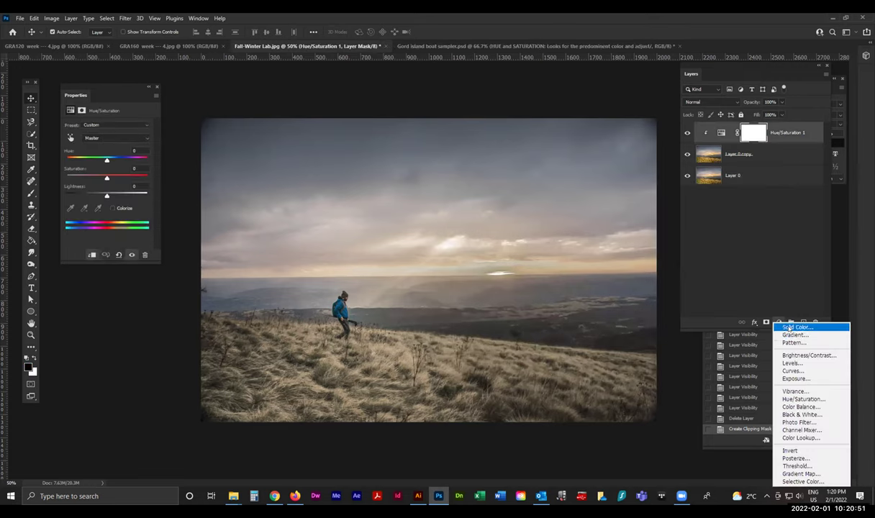
left_click(789, 327)
left_click(553, 213)
left_click(565, 254)
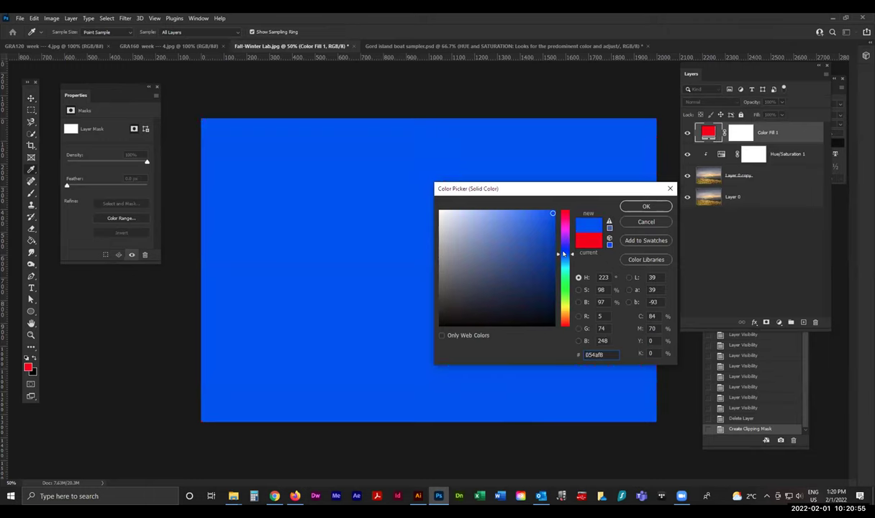
left_click(549, 231)
left_click(551, 226)
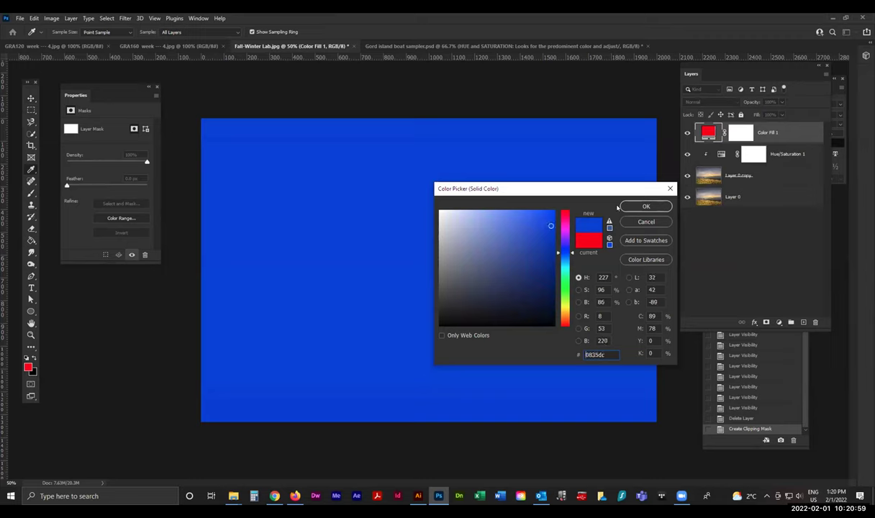
left_click(504, 215)
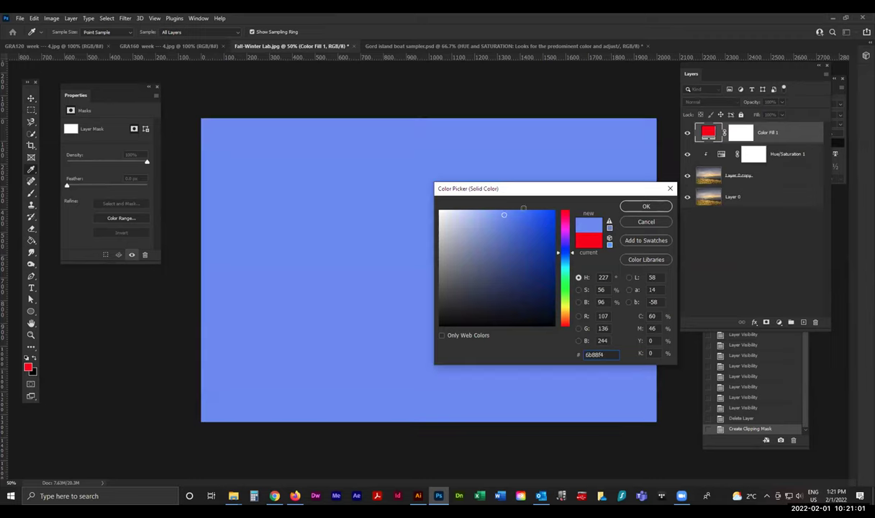
left_click(644, 205)
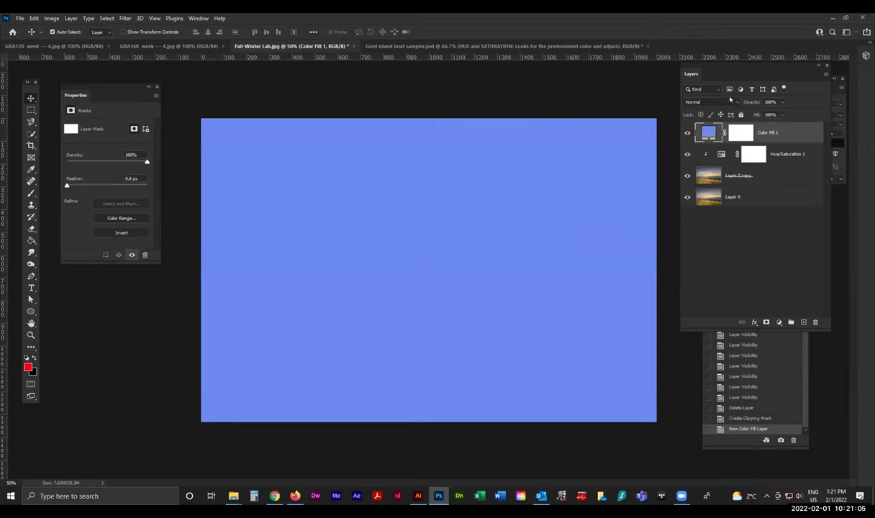
- Set the blue fill layer's blending mode to Soft Light and its opacity to 51%, comparing the photo with and without it
left_click(737, 102)
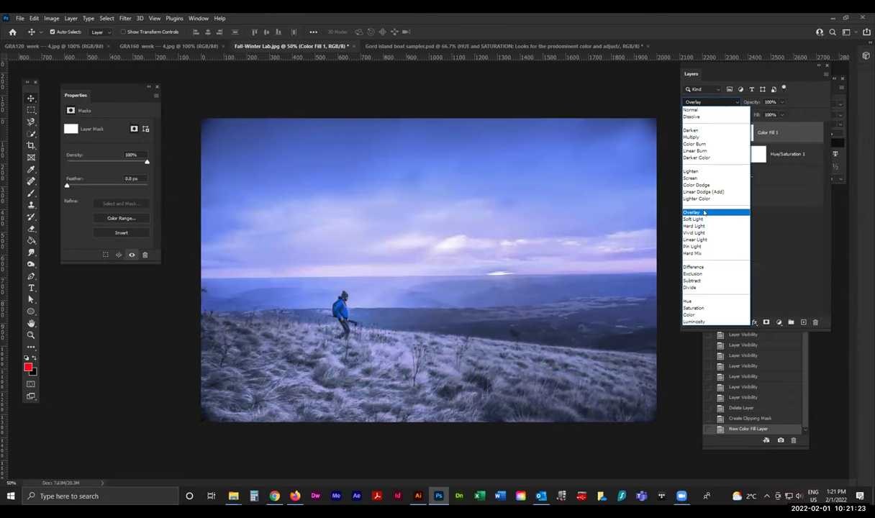
left_click(709, 221)
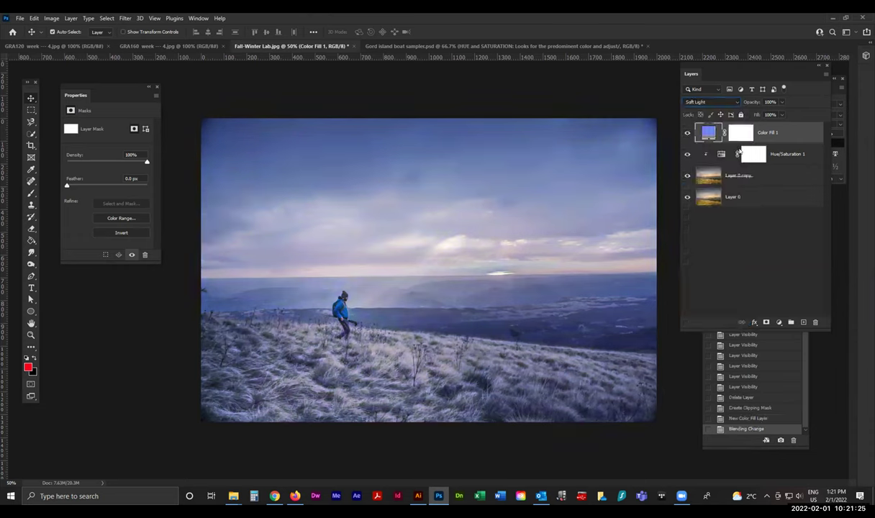
left_click_drag(782, 113, 758, 113)
left_click(685, 133)
left_click(686, 133)
left_click(685, 133)
left_click(686, 133)
left_click(782, 103)
left_click_drag(783, 108, 786, 113)
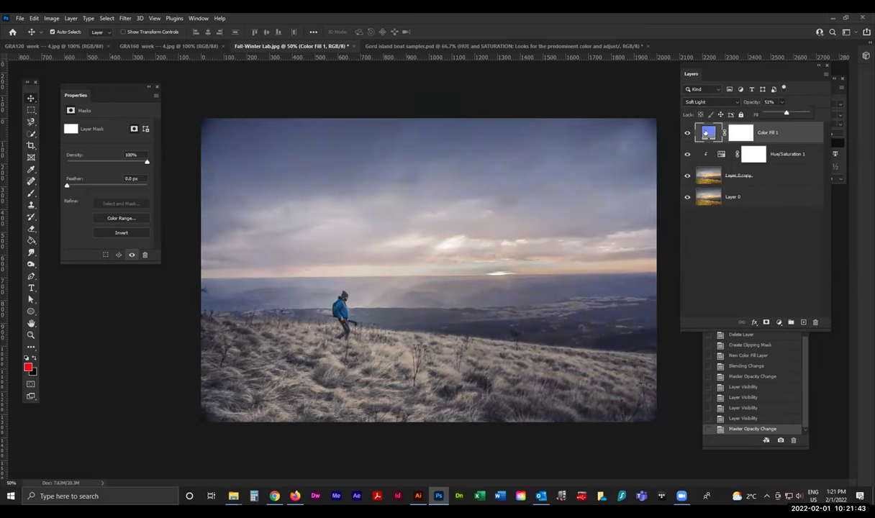
- Change the fill layer's color to the deeper blue #1240ed and compare the photo with the layer hidden and shown
double_click(704, 132)
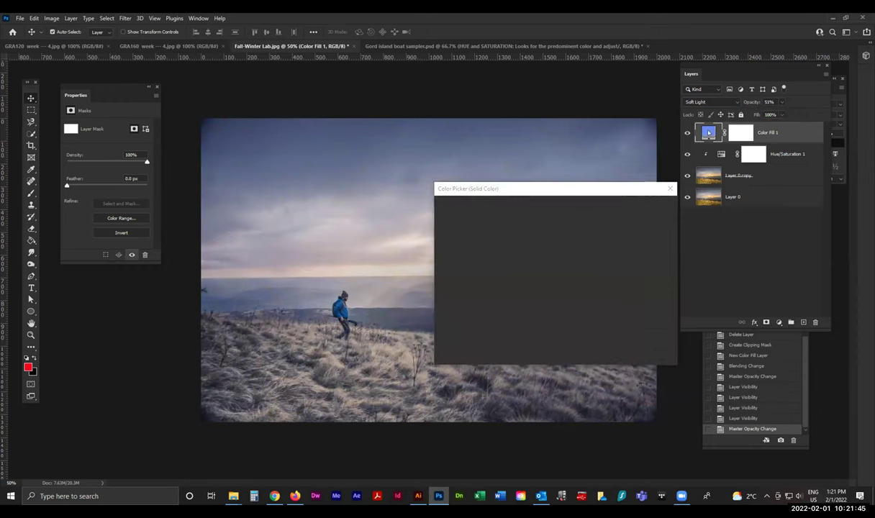
left_click(545, 217)
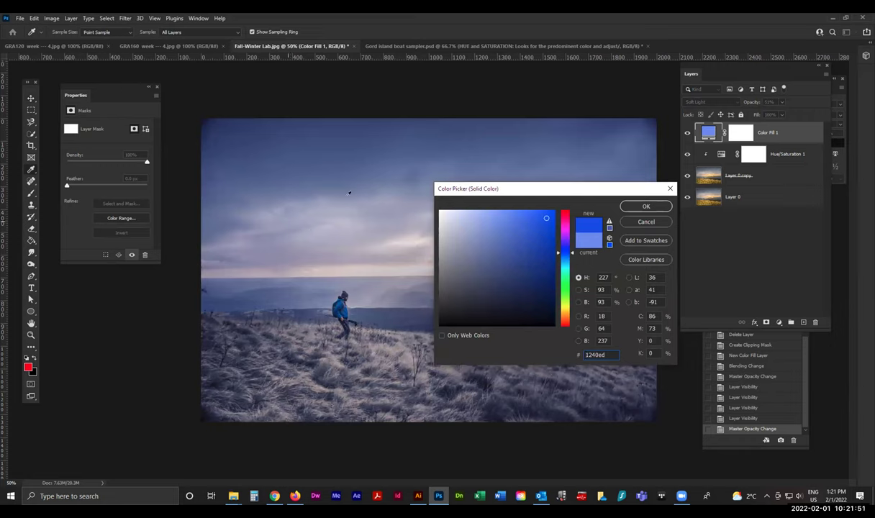
left_click(648, 207)
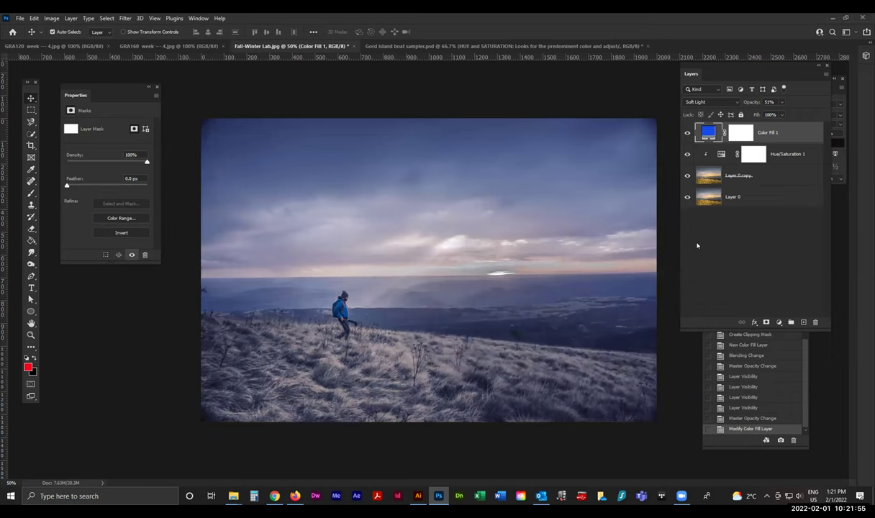
mouse_move(687, 133)
left_mouse_down()
mouse_move(687, 154)
mouse_move(687, 133)
left_mouse_up()
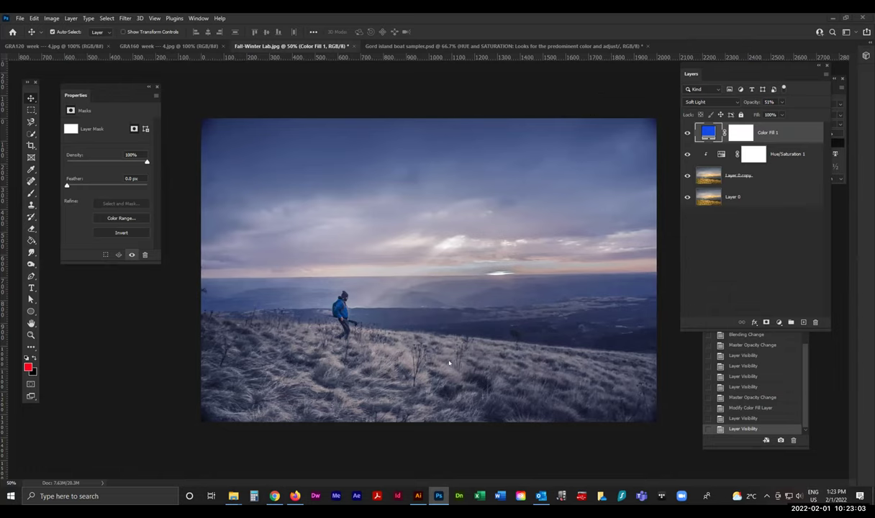
- Switch to Firefox and watch the tutorial's Color Range section, replaying it from about 1:59 and pausing at 2:33
mouse_move(292, 496)
left_click(287, 464)
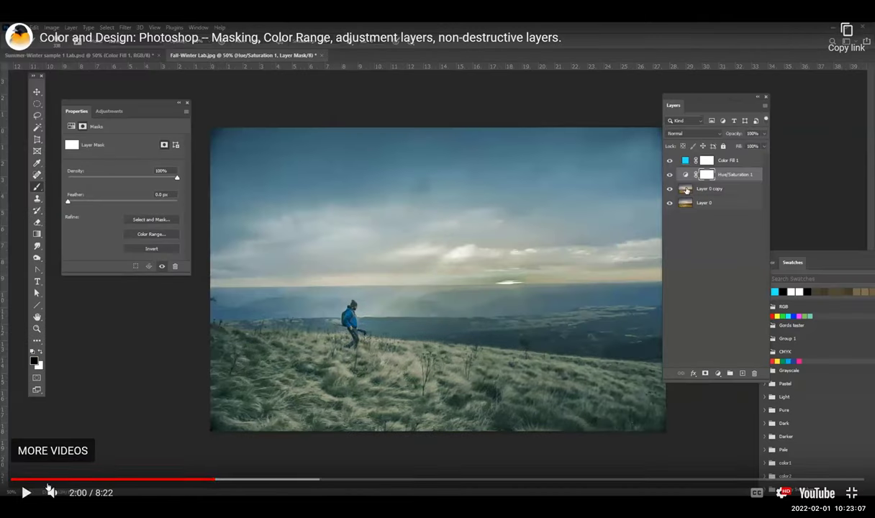
left_click(26, 493)
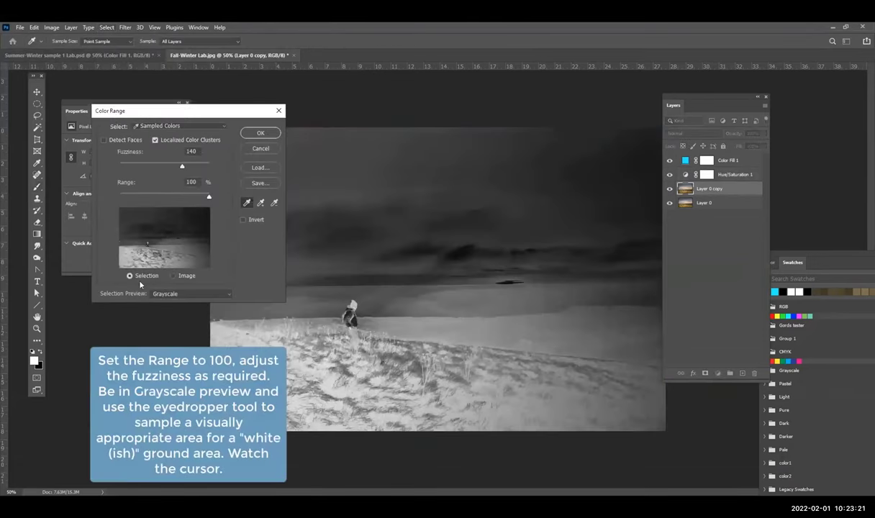
mouse_move(374, 416)
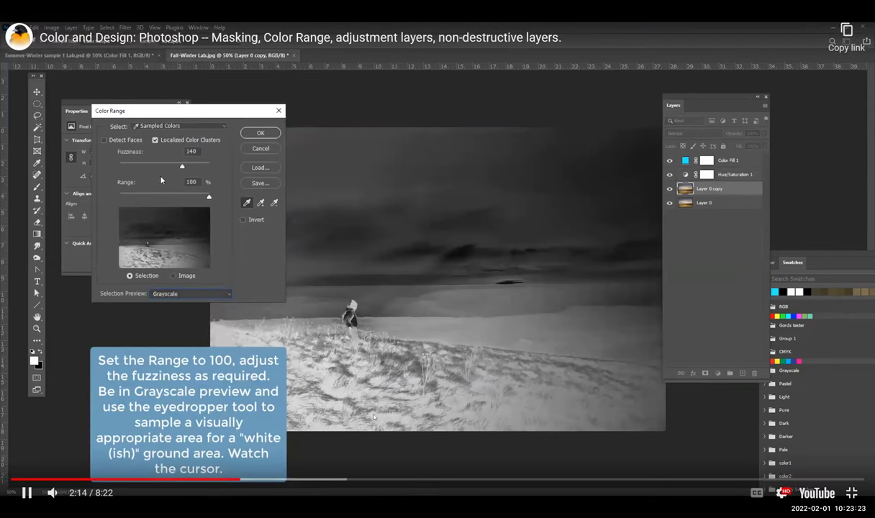
left_click(226, 479)
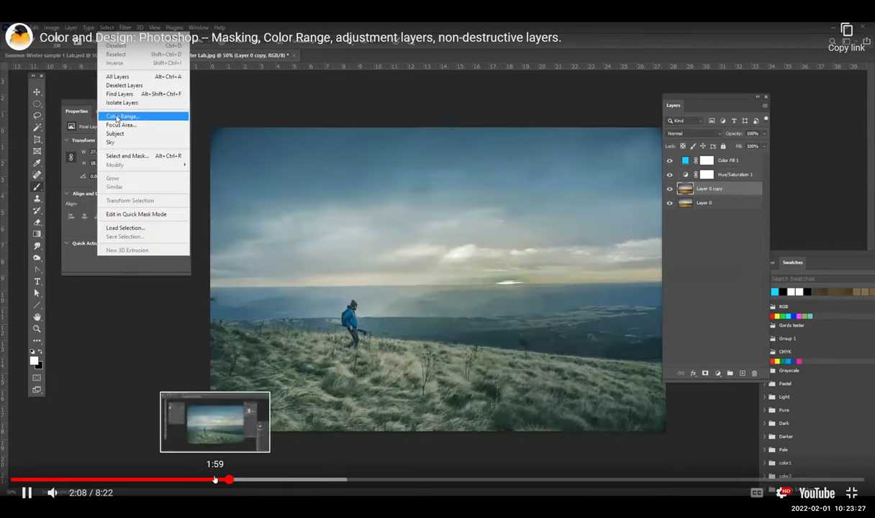
left_click(215, 479)
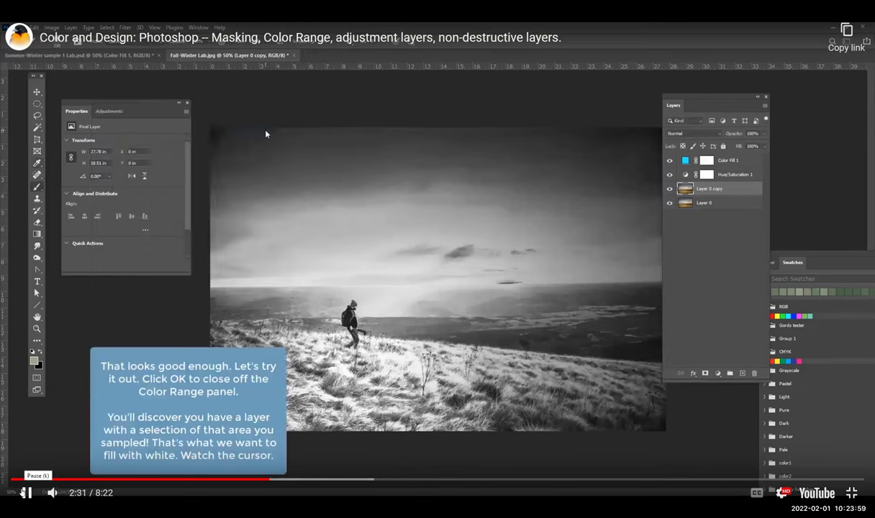
left_click(25, 493)
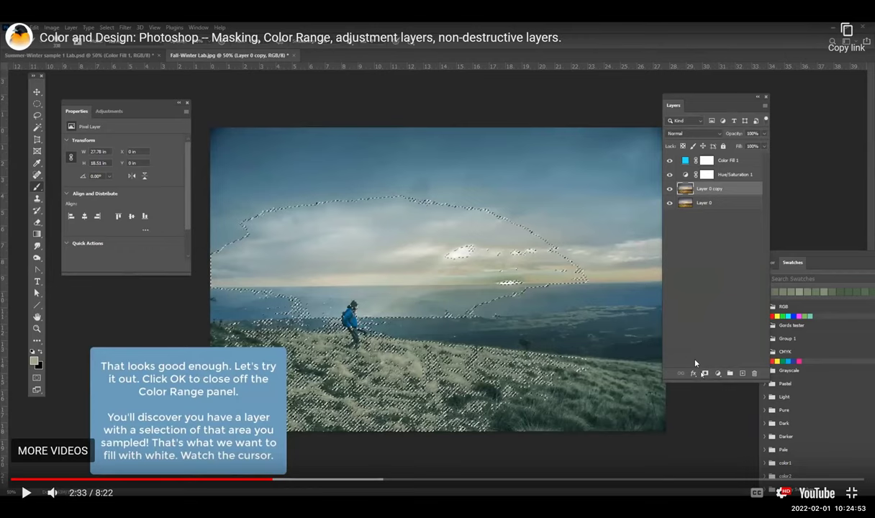
- Continue the tutorial through the new layer, white fill and masking of the snowy ground, pausing at 2:37 and again at 3:56
left_click(26, 496)
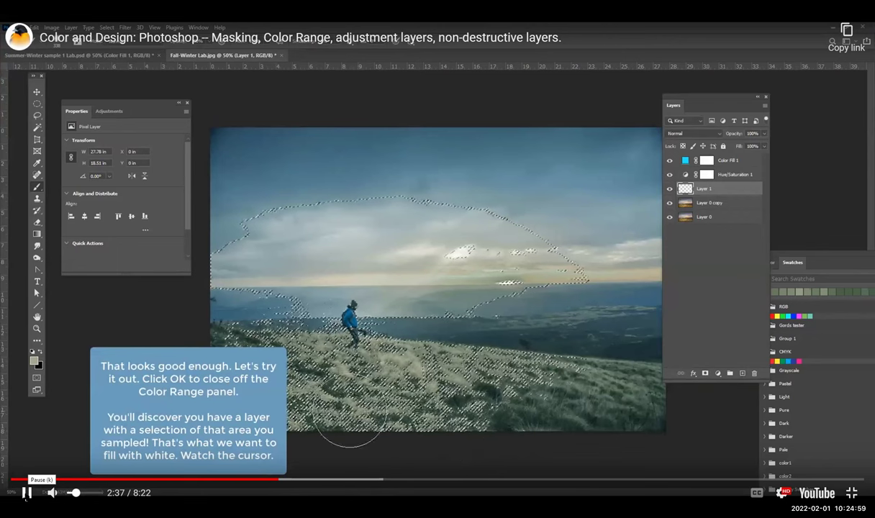
left_click(25, 493)
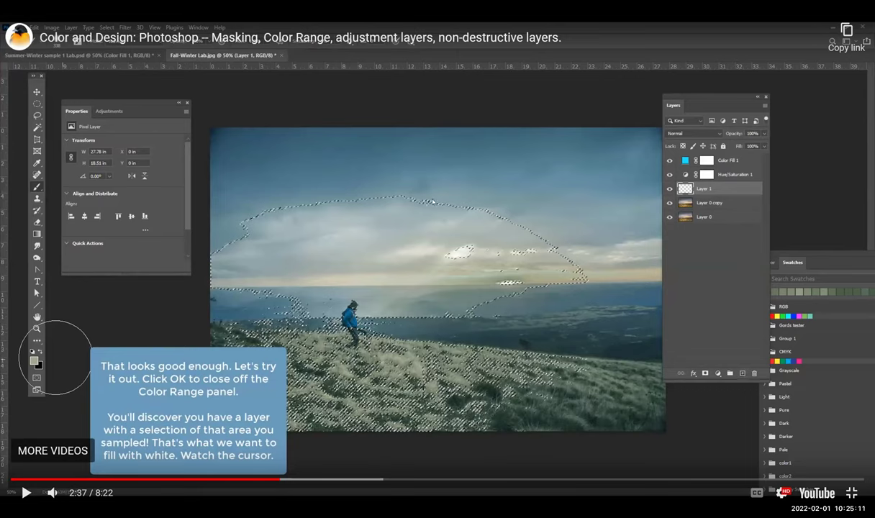
left_click(26, 493)
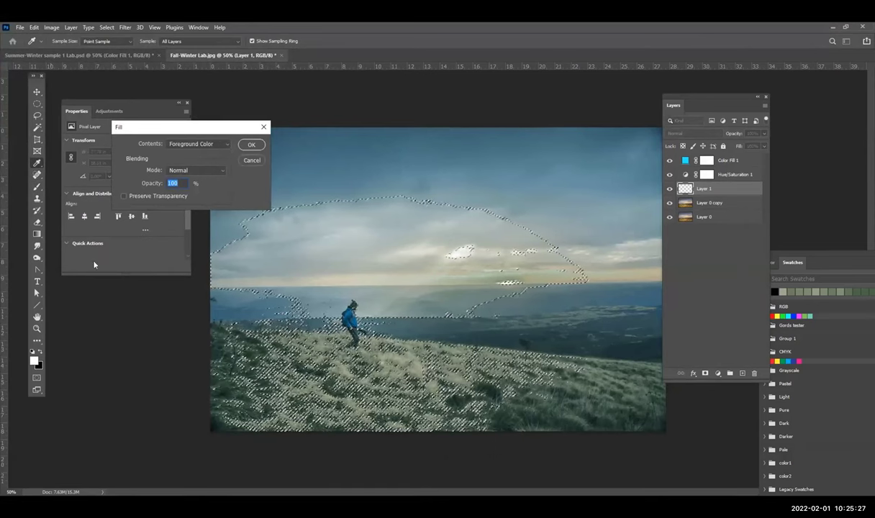
mouse_move(164, 366)
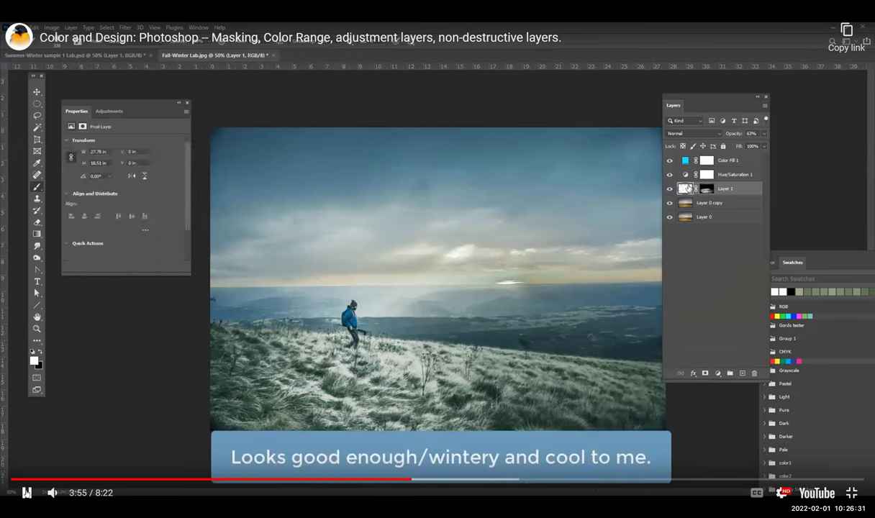
left_click(27, 493)
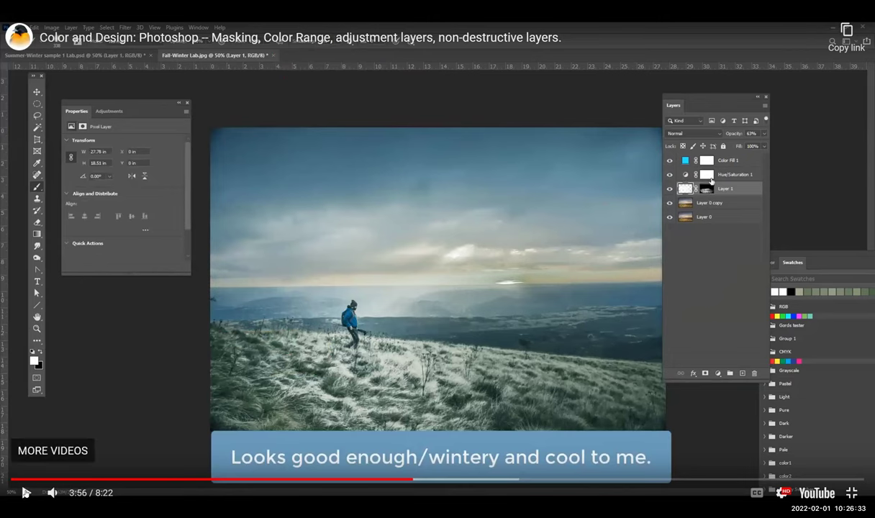
- Switch back to Photoshop, lower the Color Fill 1 layer's opacity to about 26%, and select Layer 0
key("alt+Tab")
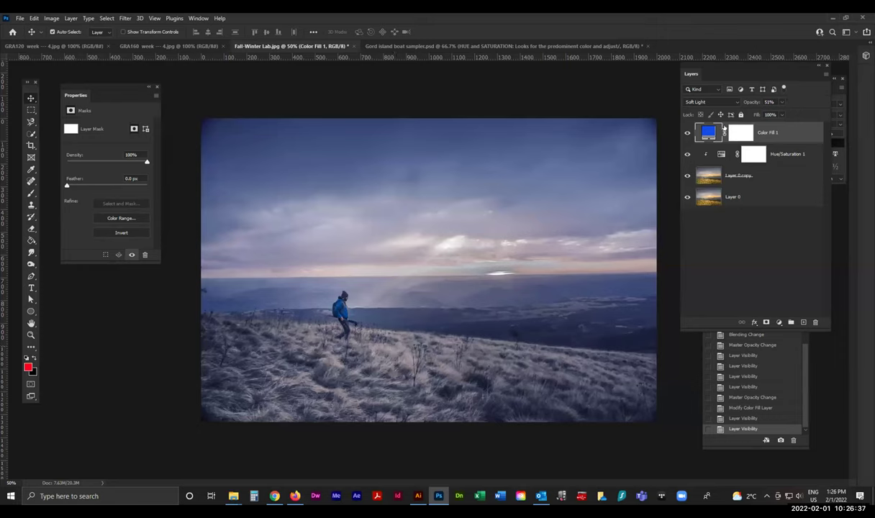
left_click(783, 102)
left_click_drag(776, 113, 770, 114)
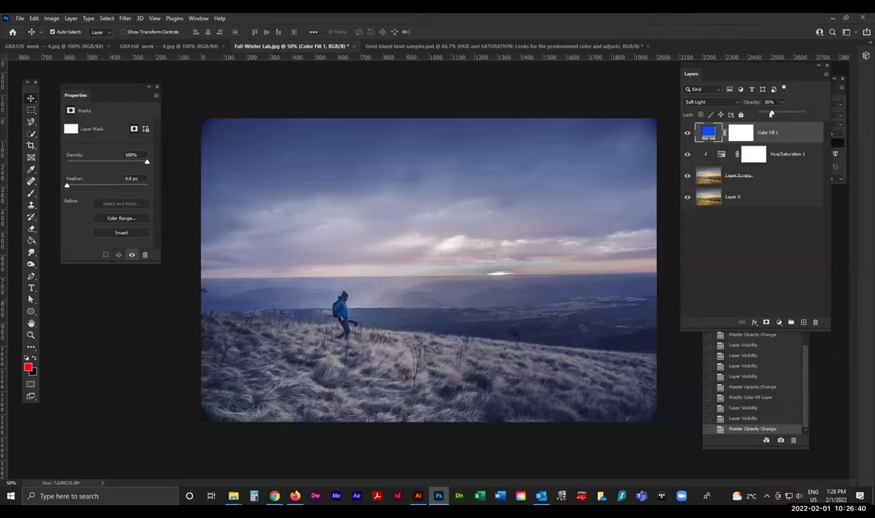
left_click(709, 199)
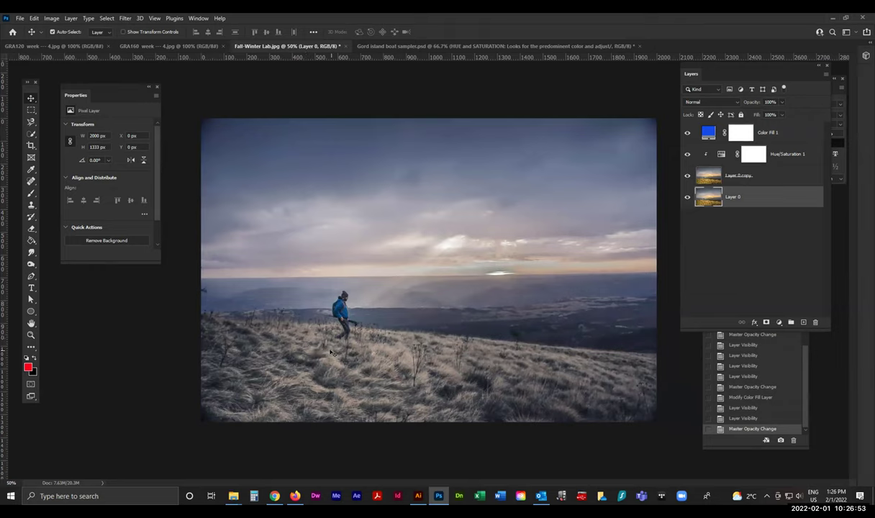
- Hide the three layers above Layer 0 and use Color Range to sample the golden grass on the hillside
left_click_drag(685, 134, 687, 178)
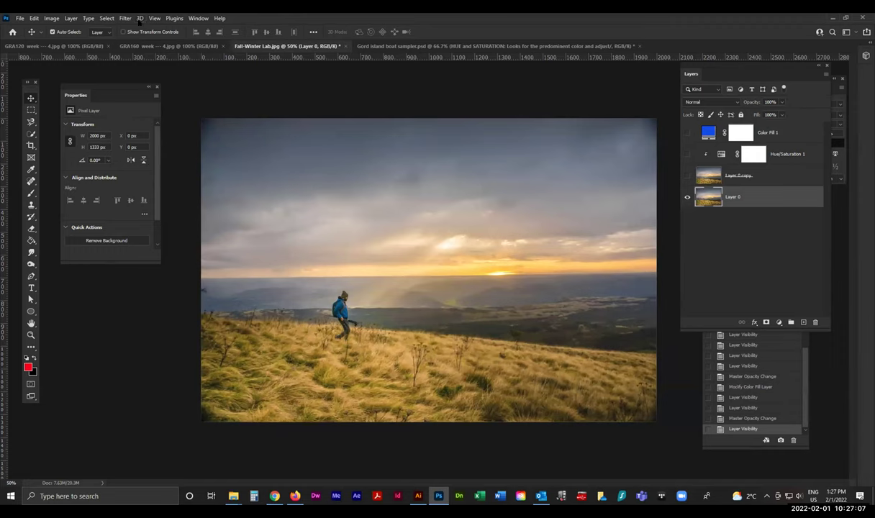
left_click(106, 19)
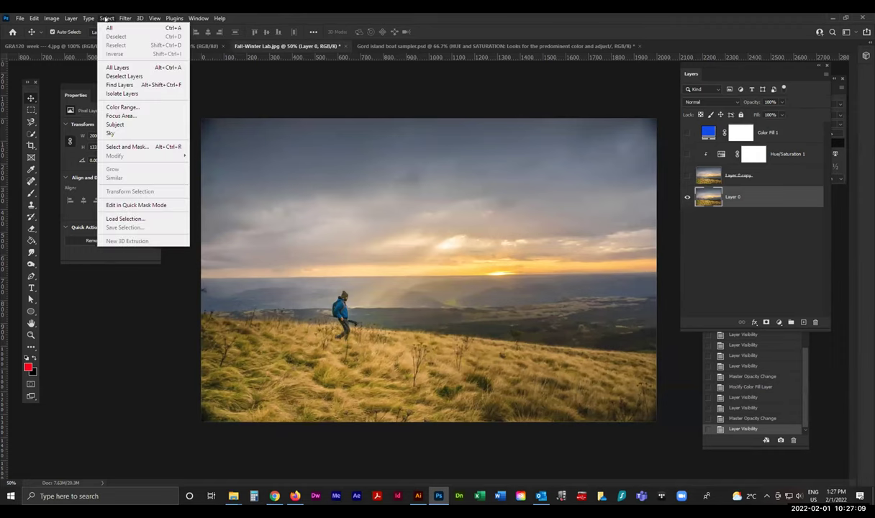
left_click(166, 107)
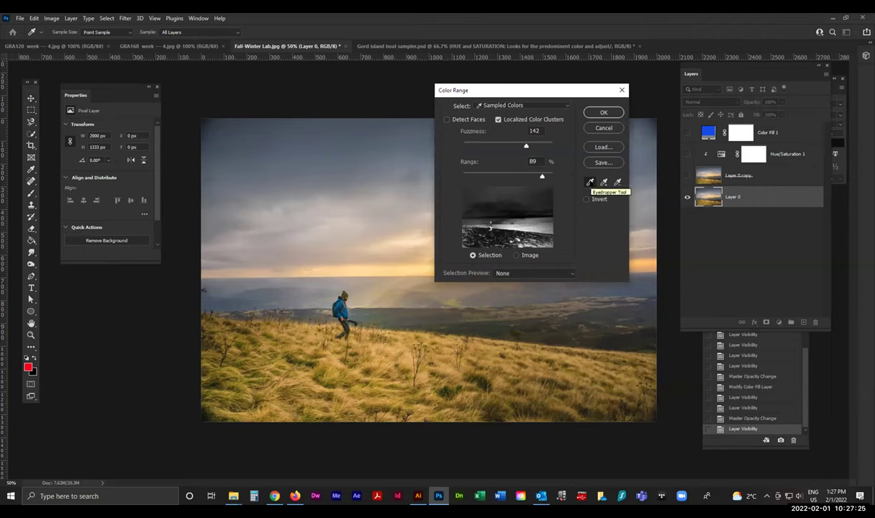
left_click(491, 229)
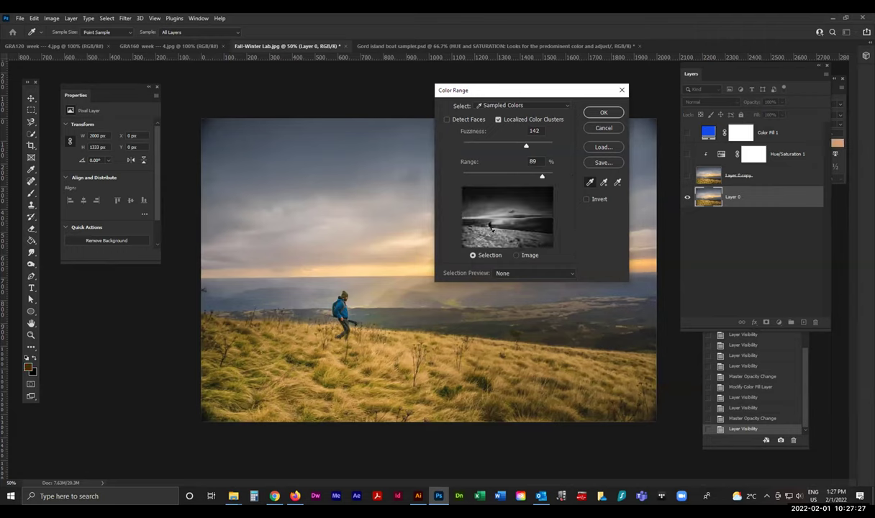
left_click(490, 228)
left_click(487, 229)
left_click(485, 232)
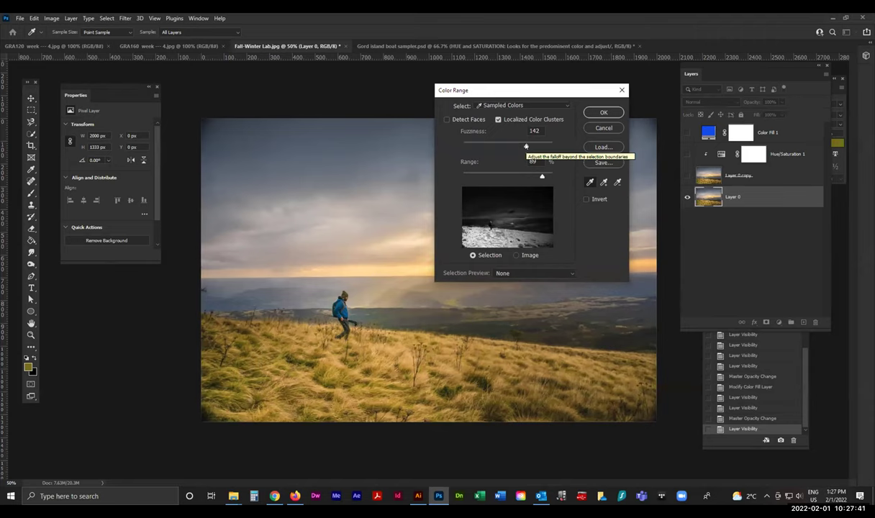
- Set Color Range's Fuzziness to 194 and Range to 91%, resample the golden grass, and create the selection
left_click_drag(526, 147, 481, 179)
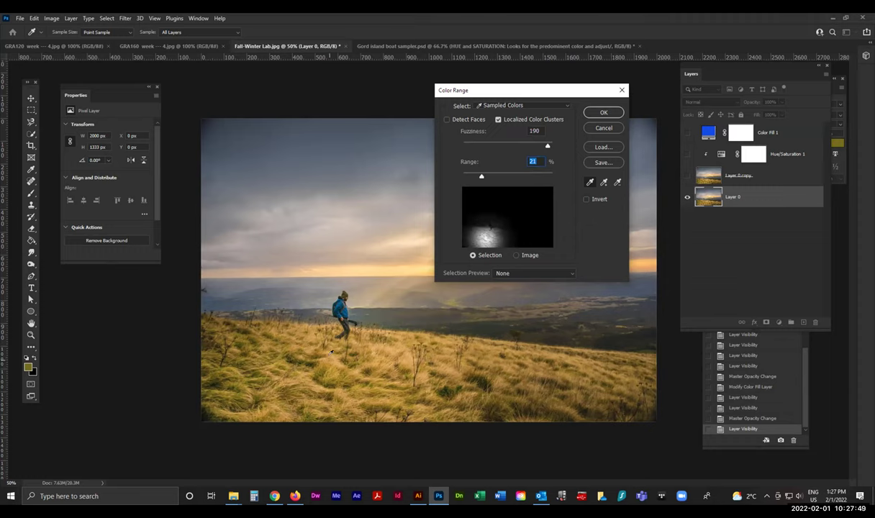
left_click_drag(482, 177, 549, 146)
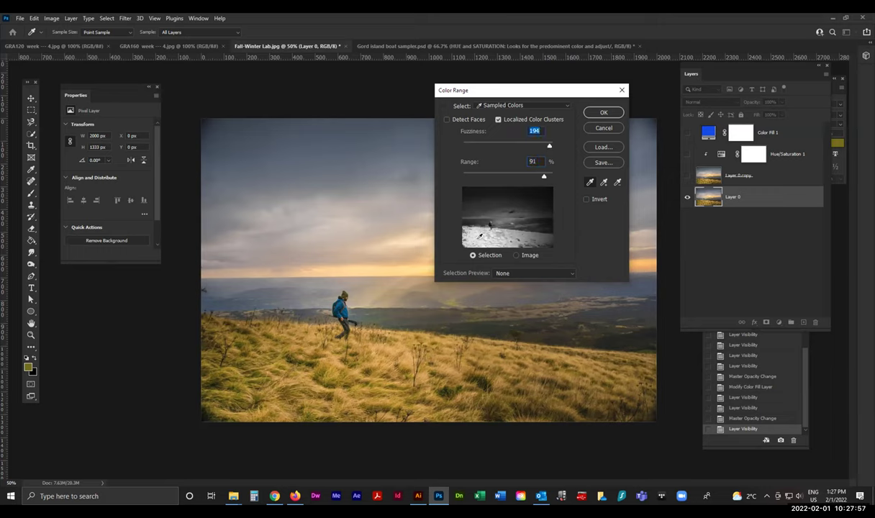
left_click_drag(483, 236, 493, 233)
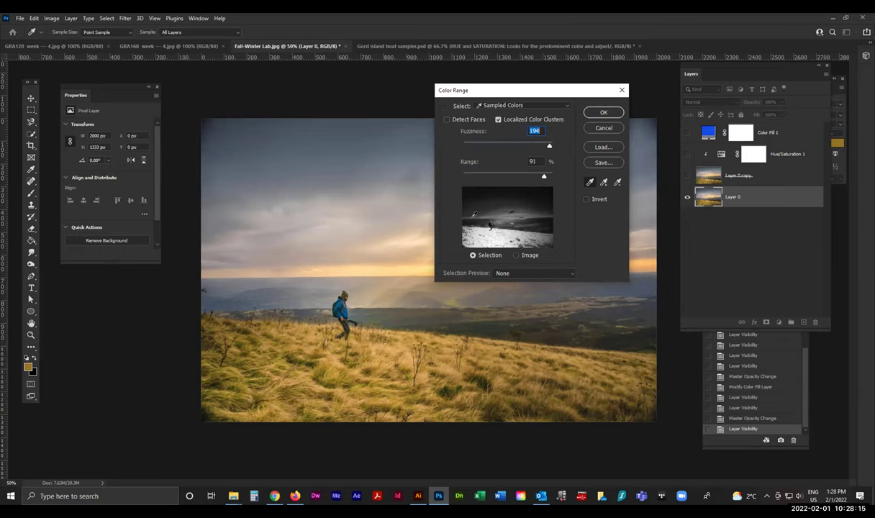
left_click(605, 113)
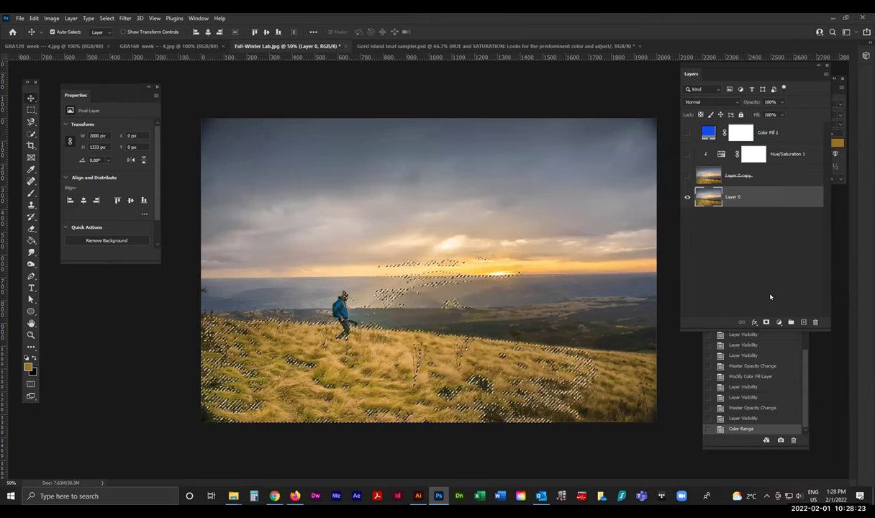
- Switch to the tutorial video in the browser and rewind it to 2:43, where the new layer is ready for filling
left_click(274, 495)
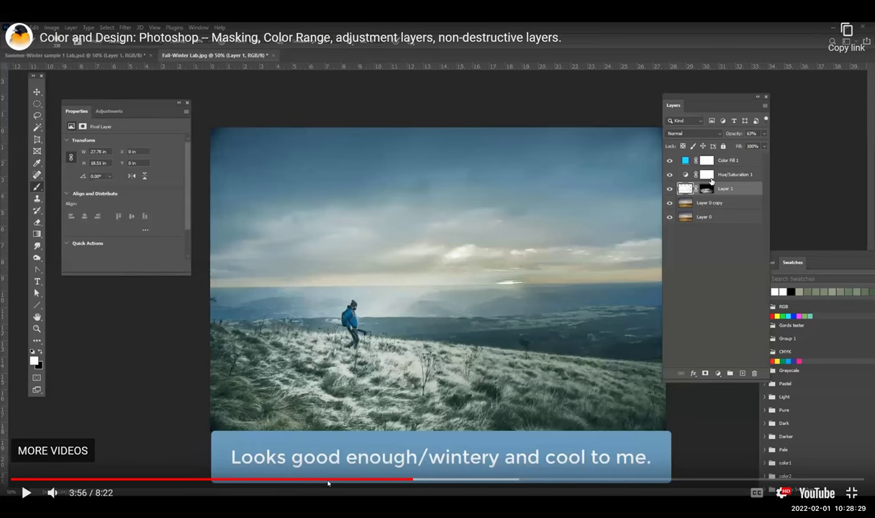
left_click(327, 480)
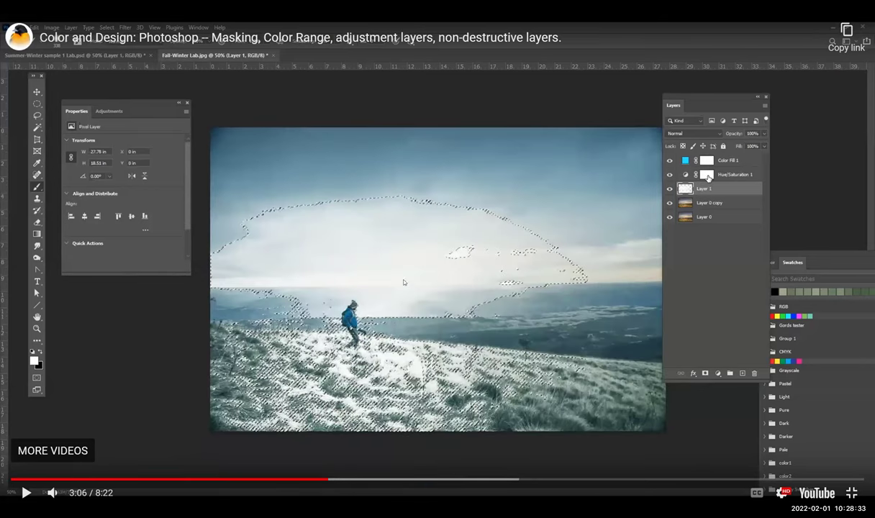
left_click(24, 493)
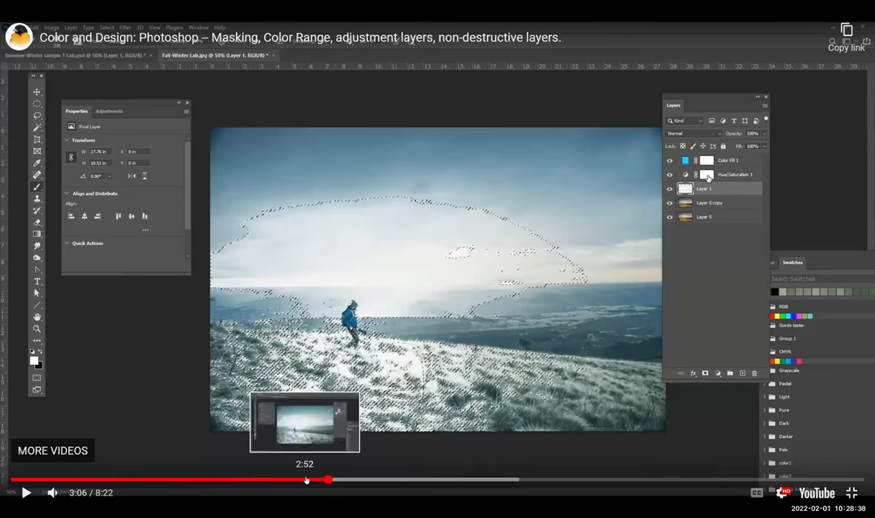
left_click(309, 478)
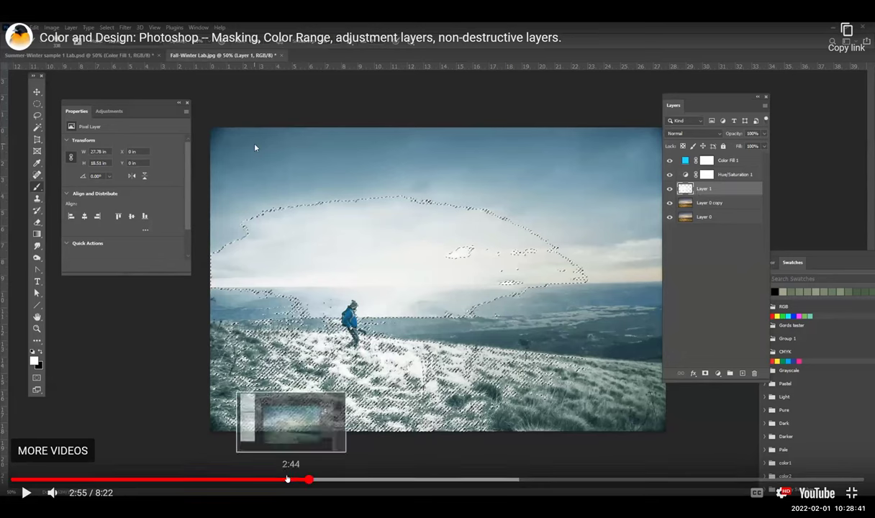
left_click(289, 478)
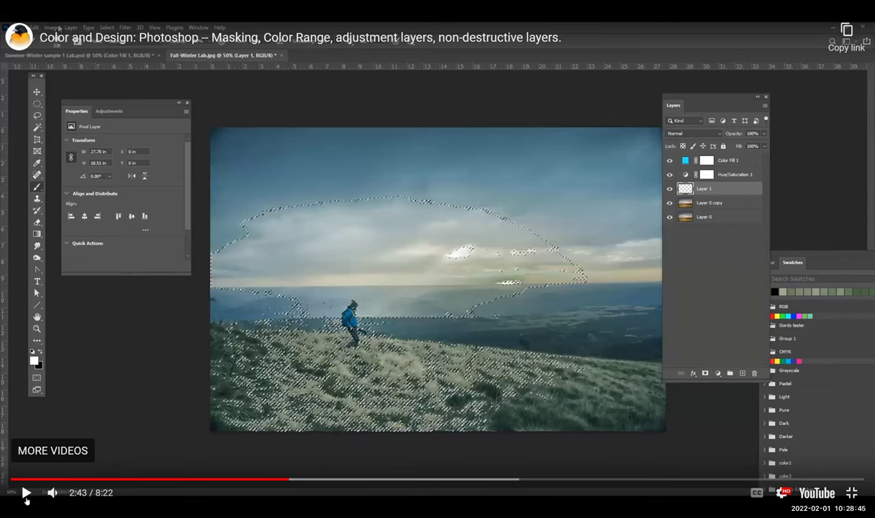
- Switch back to Photoshop, fill the selection with white on a new layer above Layer 0, and turn the selection into its layer mask
key("alt+Tab")
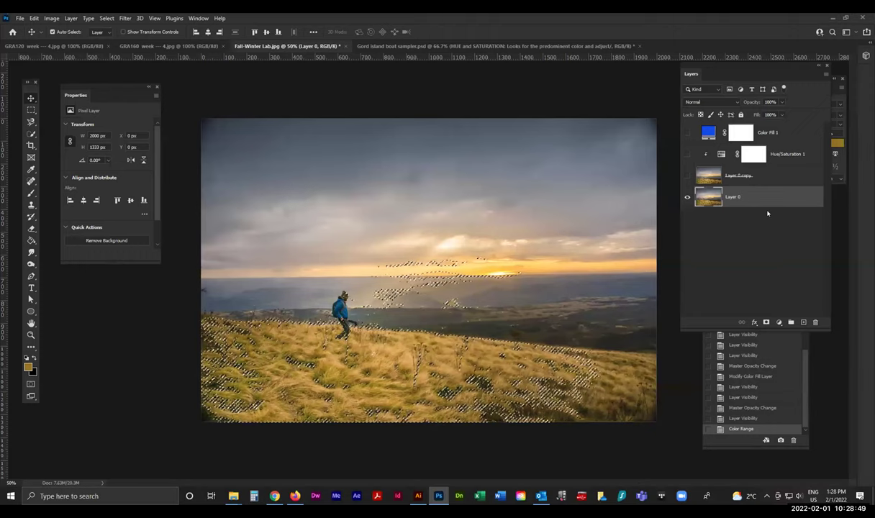
left_click(802, 323)
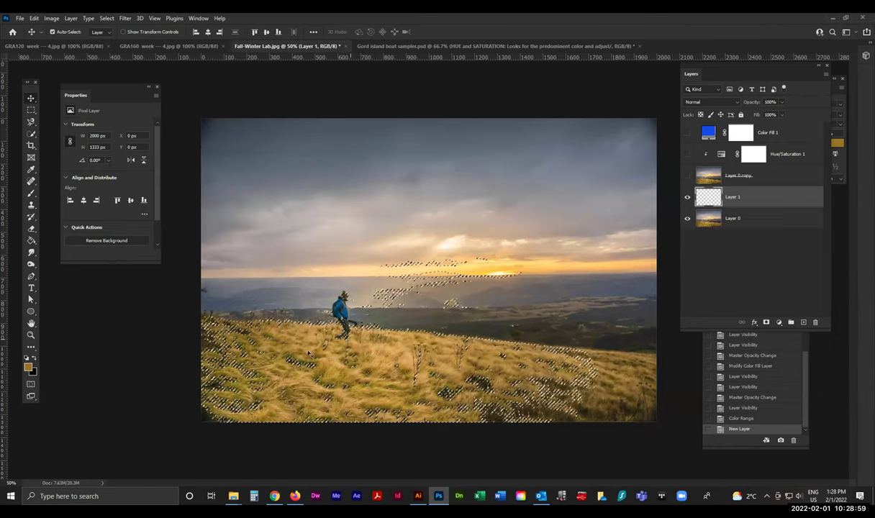
left_click(26, 358)
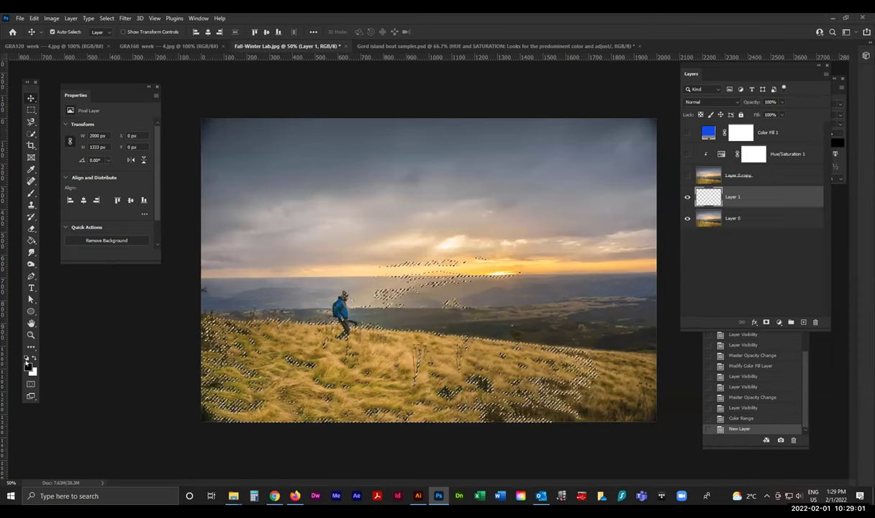
left_click(33, 357)
left_click(33, 18)
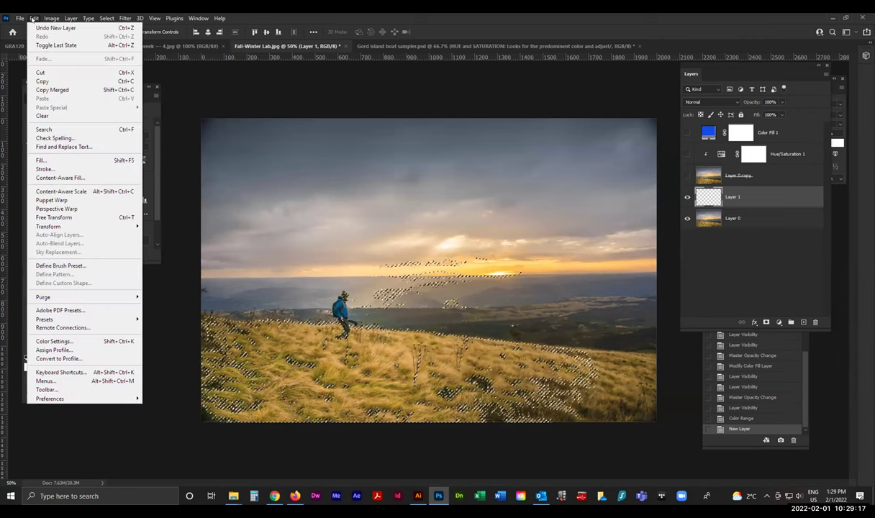
left_click(74, 158)
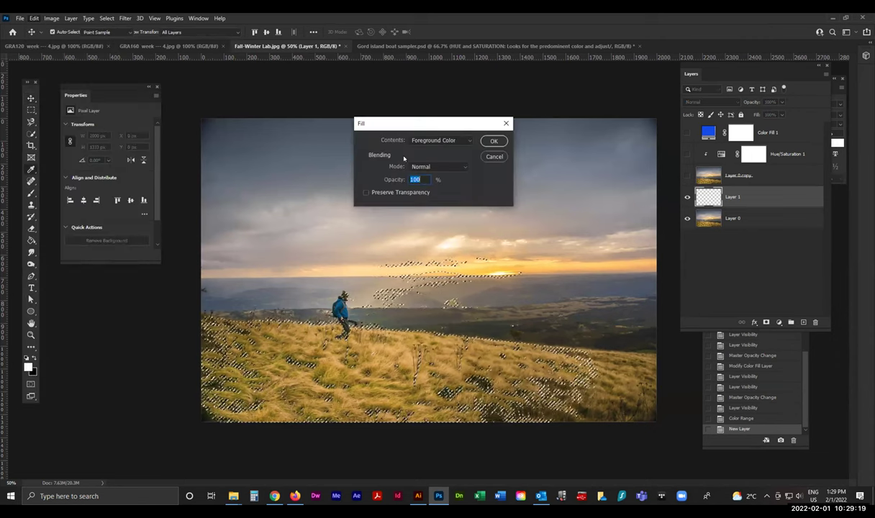
left_click(494, 141)
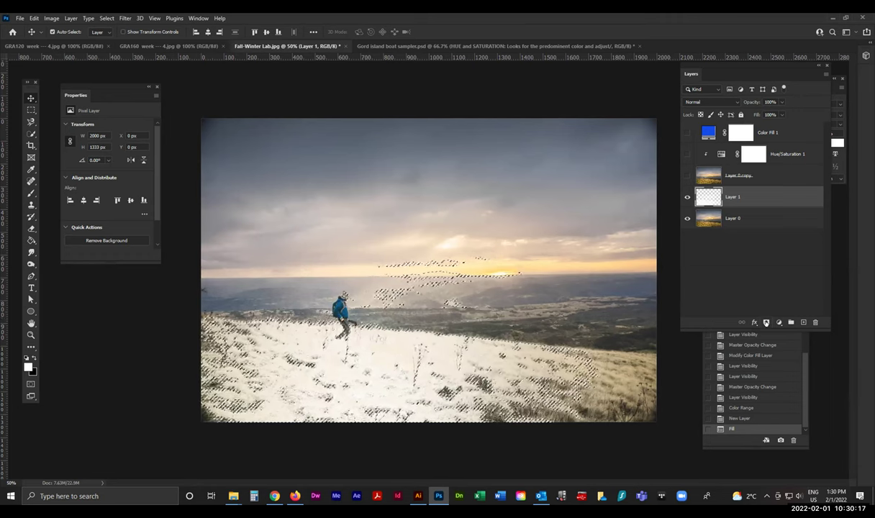
left_click(765, 322)
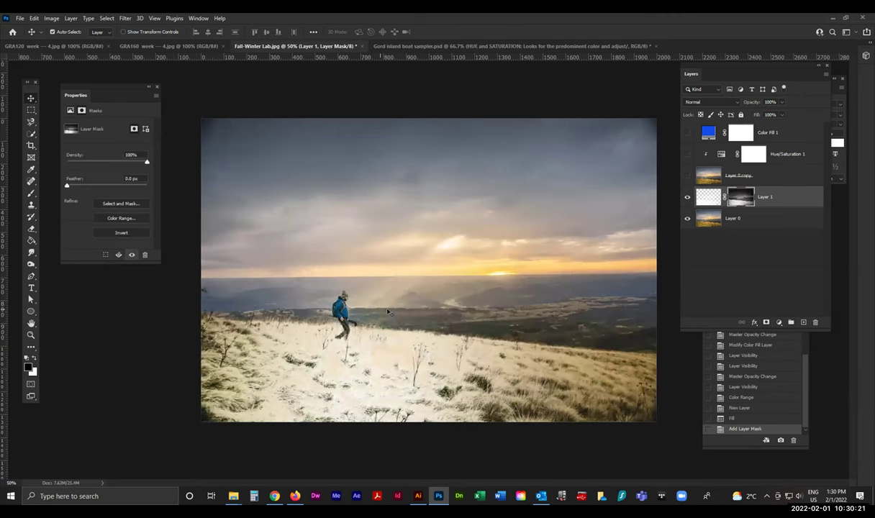
- Paint black across the upper sky on Layer 1's mask with the Brush tool enlarged to 500 px
left_click(29, 367)
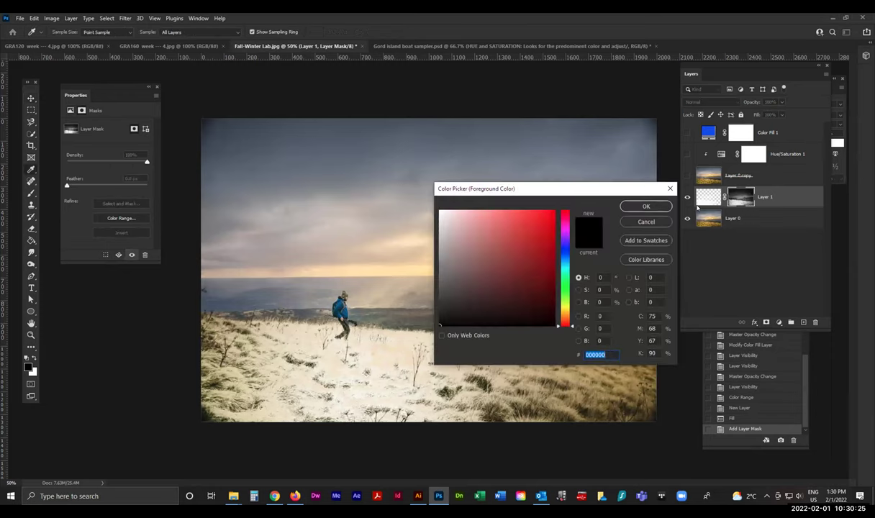
left_click(637, 222)
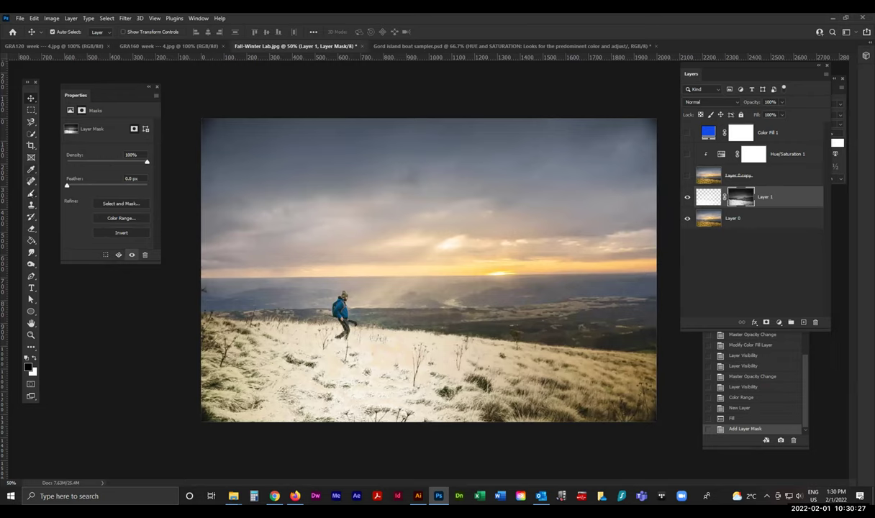
left_click(31, 193)
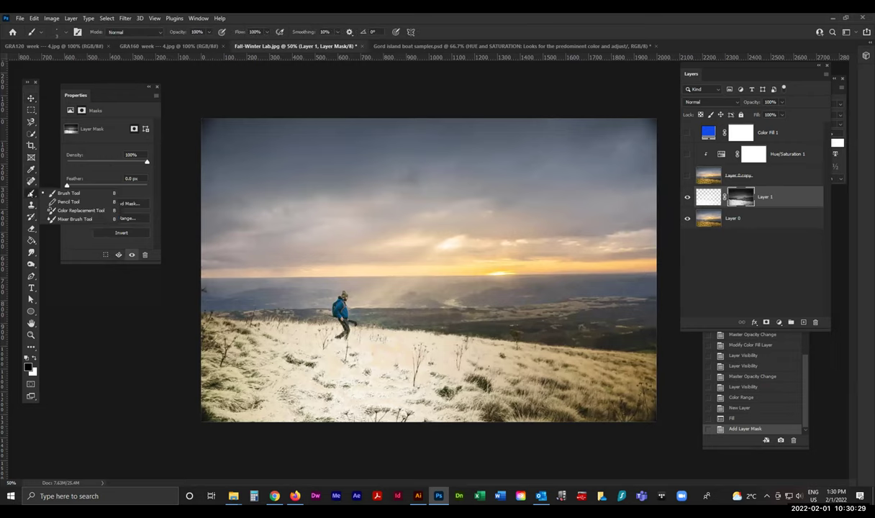
left_click(58, 193)
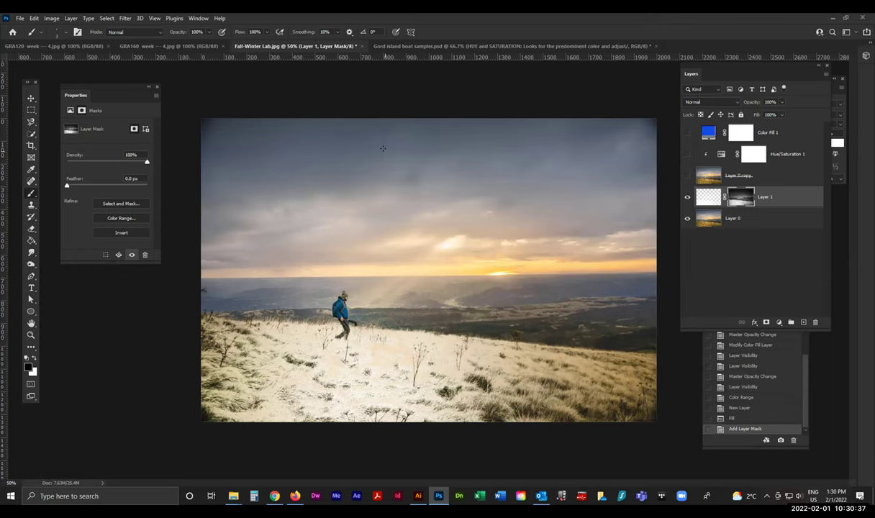
left_click(40, 34)
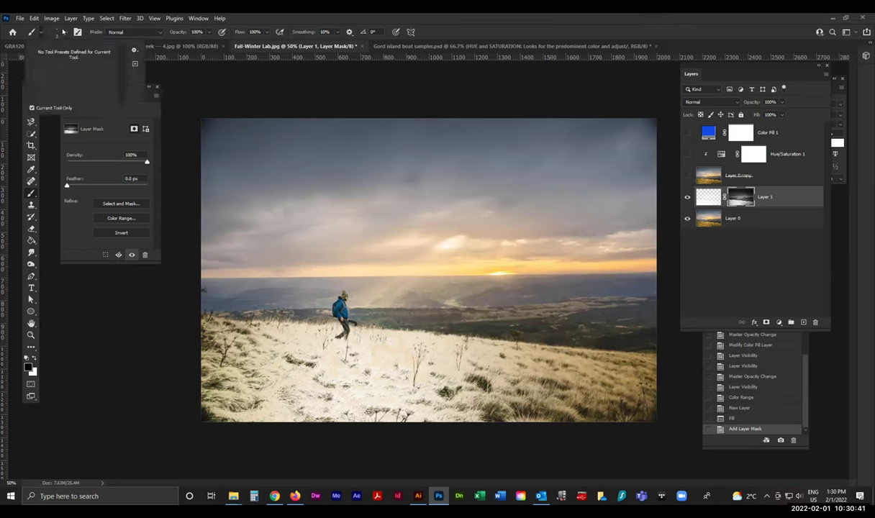
left_click(61, 32)
key("Escape")
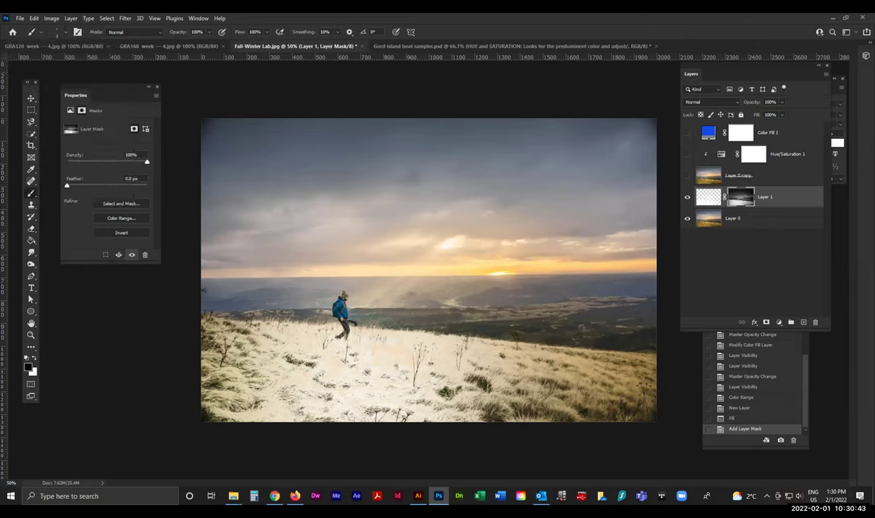
key("bracketright")
key("bracketright")
key("bracketright")
key("bracketright")
key("bracketright")
key("bracketright")
key("bracketright")
key("bracketright")
key("bracketright")
key("bracketright")
mouse_move(370, 144)
left_mouse_down()
mouse_move(570, 124)
mouse_move(598, 128)
mouse_move(618, 147)
left_mouse_up()
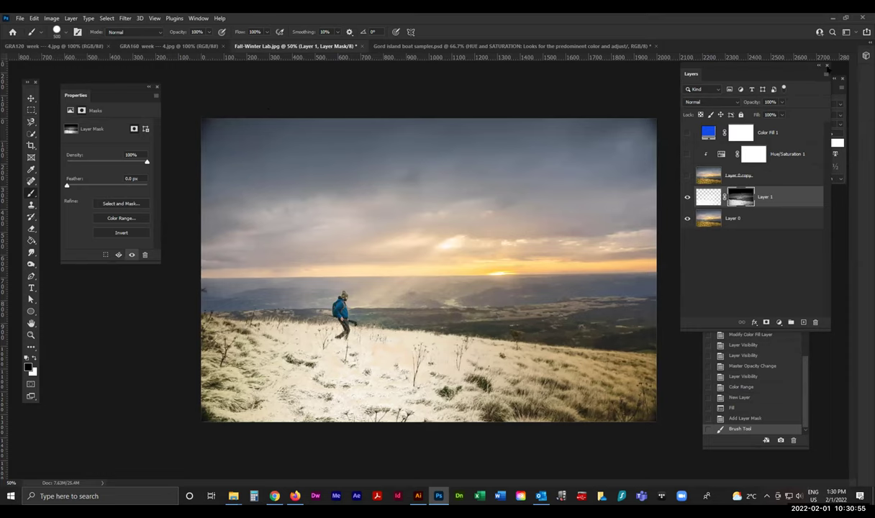
- Set the layer thumbnails to the largest size, keeping their contents as the entire document
left_click(827, 74)
left_click(826, 389)
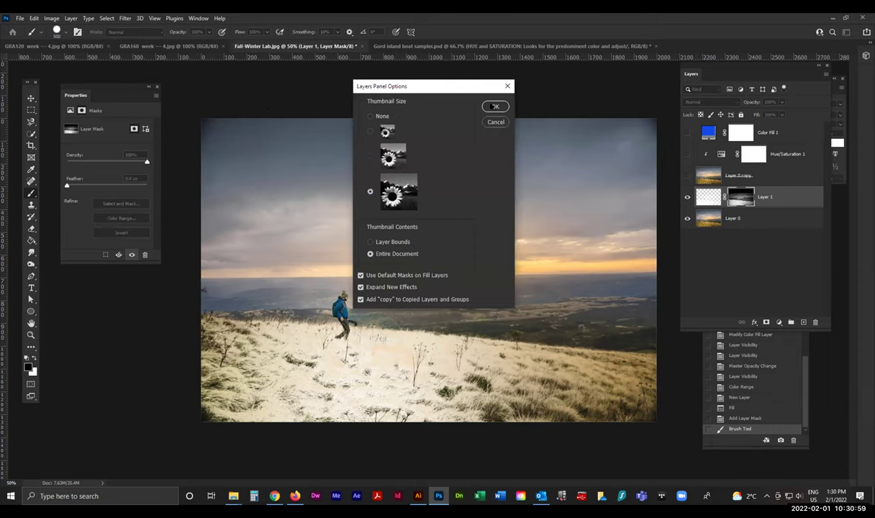
left_click(495, 106)
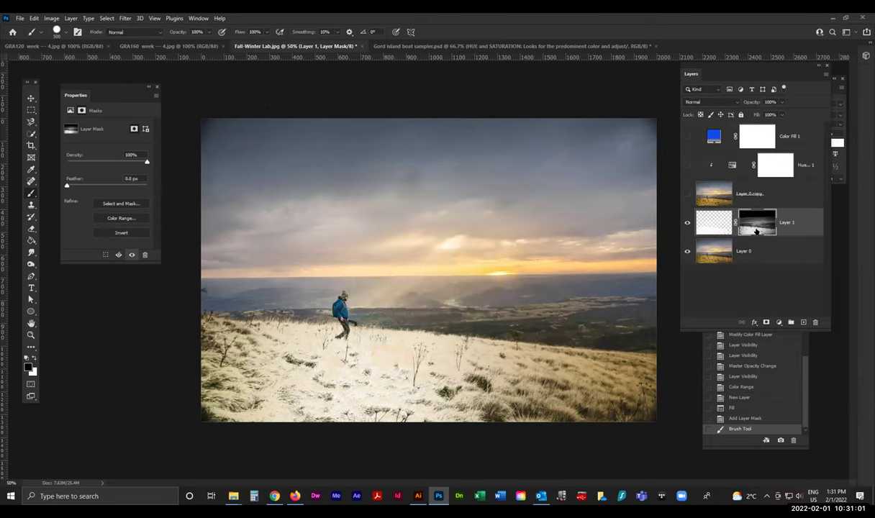
- Try painting black over the snowy grass on Layer 1's mask and undo the stroke
mouse_move(215, 369)
left_mouse_down()
mouse_move(294, 362)
mouse_move(415, 371)
left_mouse_up()
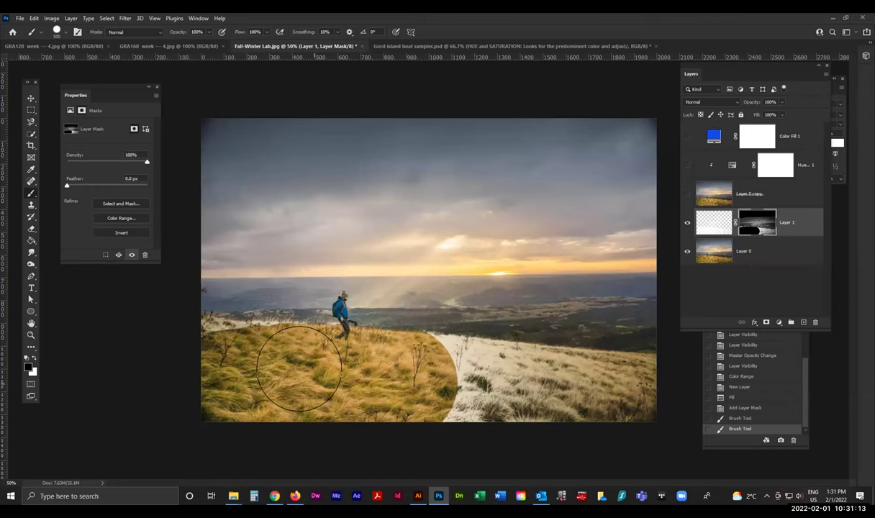
key("ctrl+z")
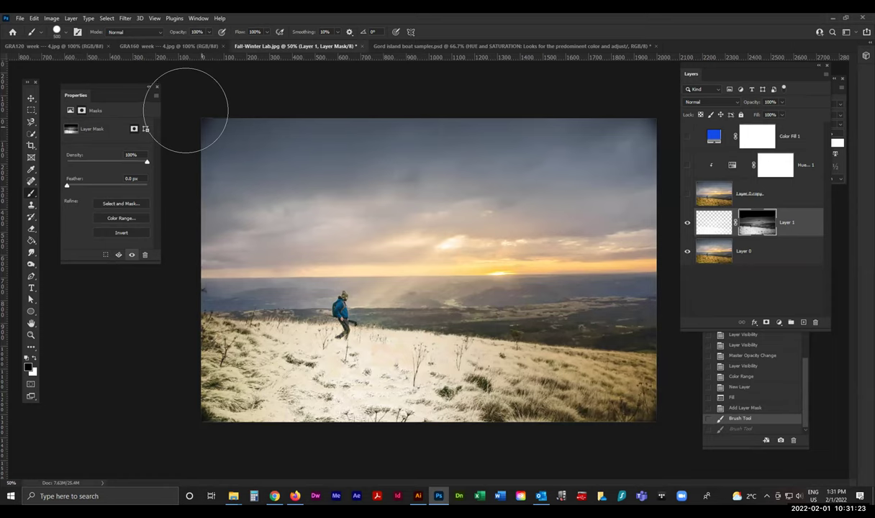
- Paint black on Layer 1's mask over the sky's upper left corner and, with a 175 px brush, the sunlit horizon beside the hiker
mouse_move(219, 126)
left_mouse_down()
mouse_move(238, 152)
mouse_move(270, 156)
mouse_move(242, 136)
left_mouse_up()
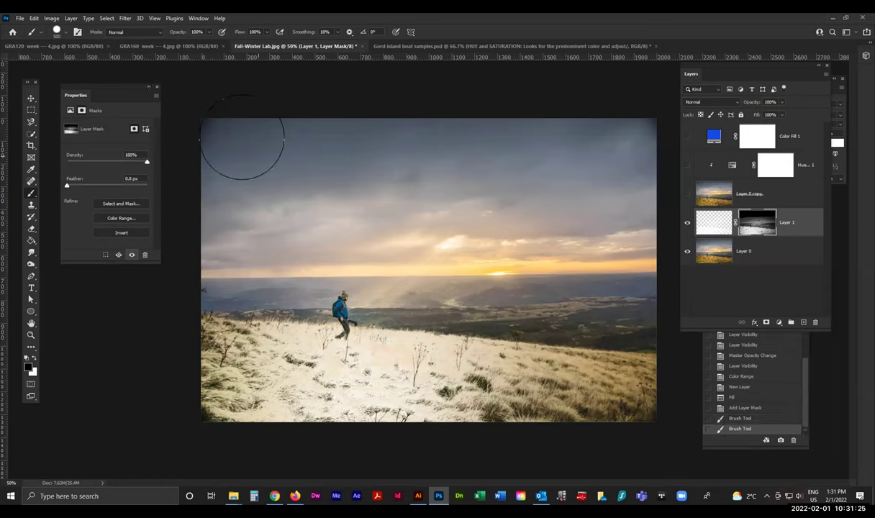
key("bracketleft")
key("bracketleft")
key("bracketleft")
key("bracketleft")
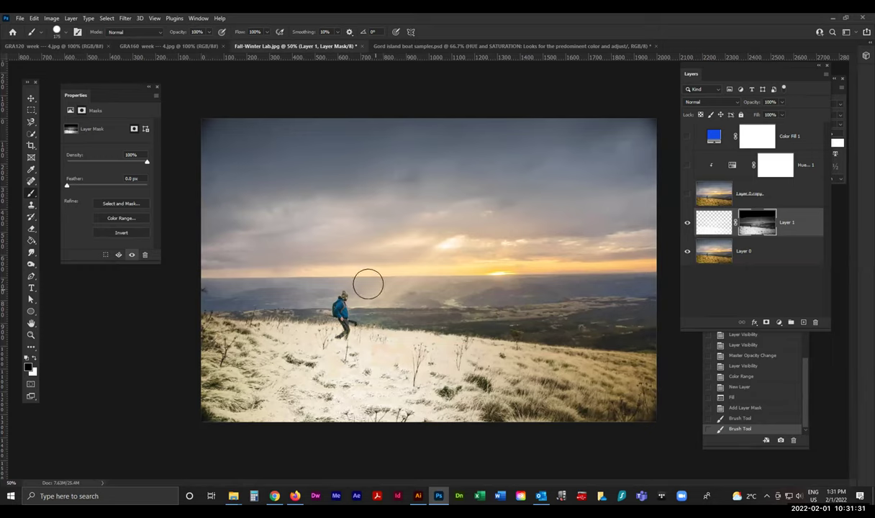
mouse_move(391, 217)
left_mouse_down()
mouse_move(430, 271)
mouse_move(432, 261)
mouse_move(418, 263)
mouse_move(448, 279)
mouse_move(493, 289)
left_mouse_up()
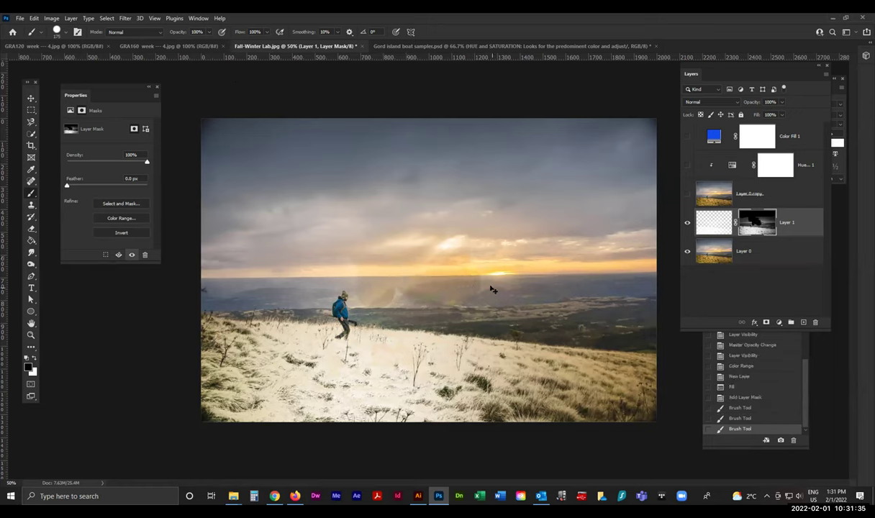
- Undo the last stroke, soften the 175 px brush's hardness, and paint black along the horizon and distant valley on Layer 1's mask
key("ctrl+z")
left_click(67, 32)
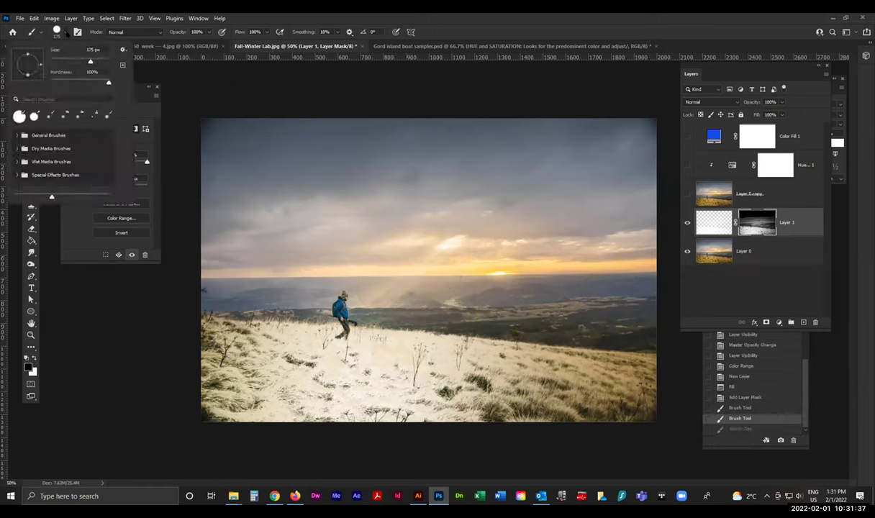
left_click_drag(106, 82, 52, 82)
left_click_drag(369, 246, 393, 274)
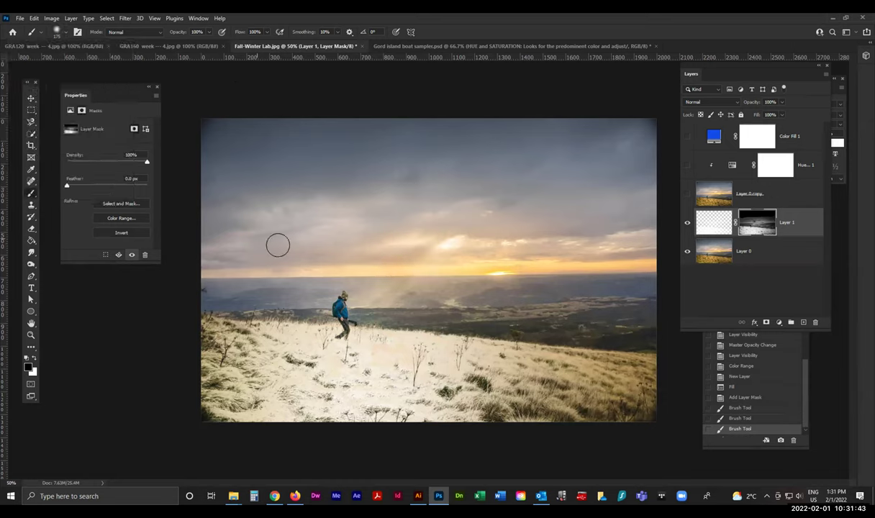
mouse_move(289, 259)
left_mouse_down()
mouse_move(512, 304)
mouse_move(451, 279)
mouse_move(516, 236)
mouse_move(497, 288)
mouse_move(519, 290)
left_mouse_up()
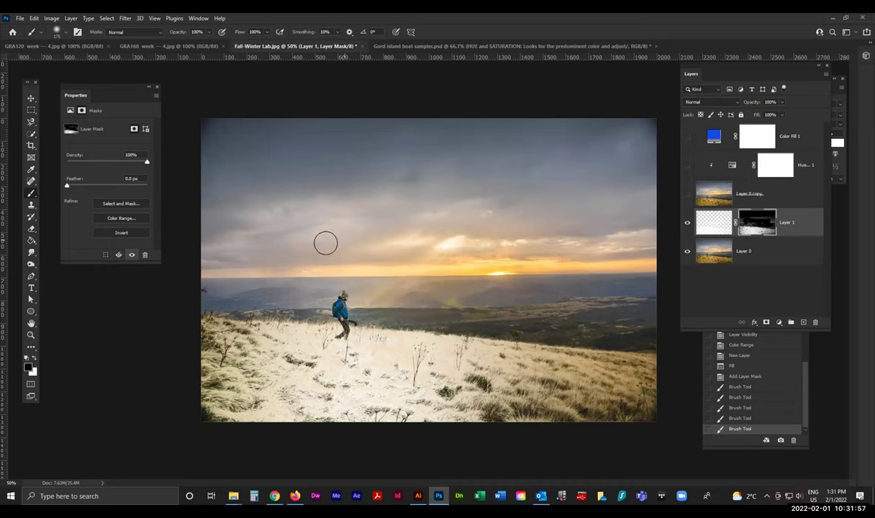
mouse_move(216, 287)
left_mouse_down()
mouse_move(277, 295)
mouse_move(321, 267)
mouse_move(304, 290)
mouse_move(220, 287)
mouse_move(274, 267)
left_mouse_up()
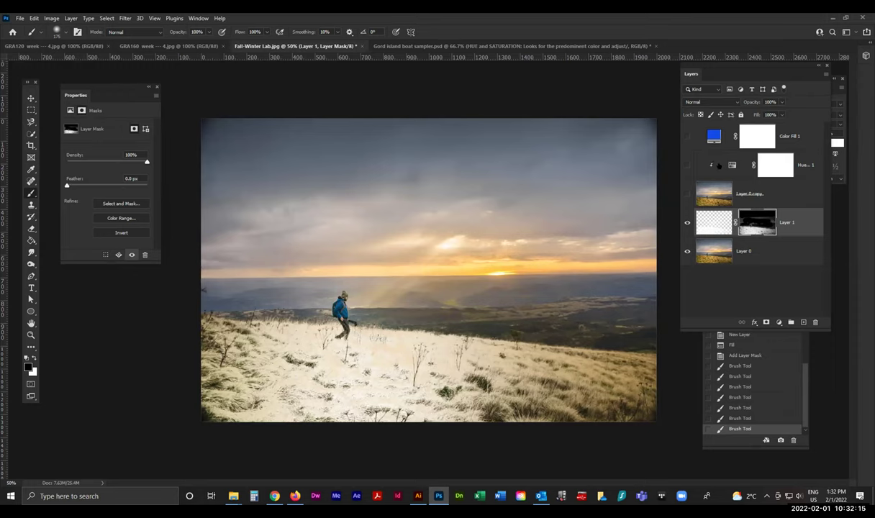
- Release the Hue/Saturation 1 clipping mask and make Layer 0 copy, Hue/Saturation 1 and Color Fill 1 visible
left_click(725, 165)
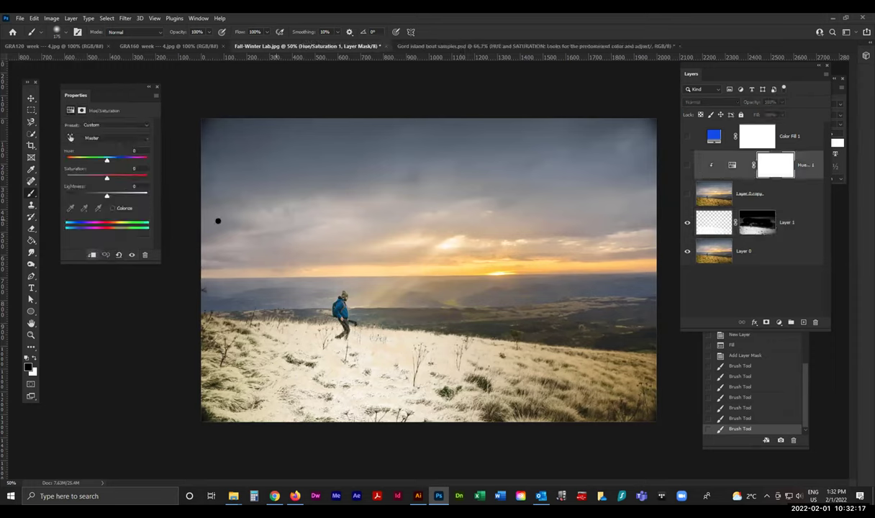
left_click(92, 255)
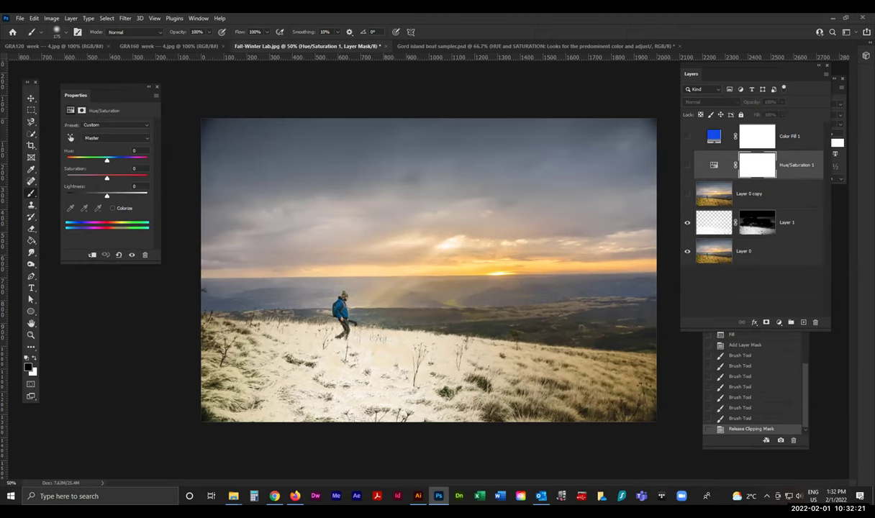
left_click(703, 222)
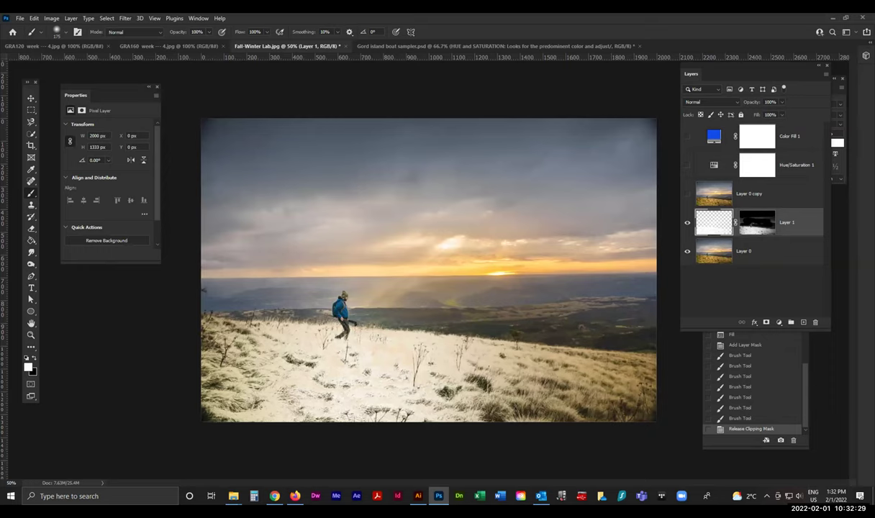
key("ctrl+backslash")
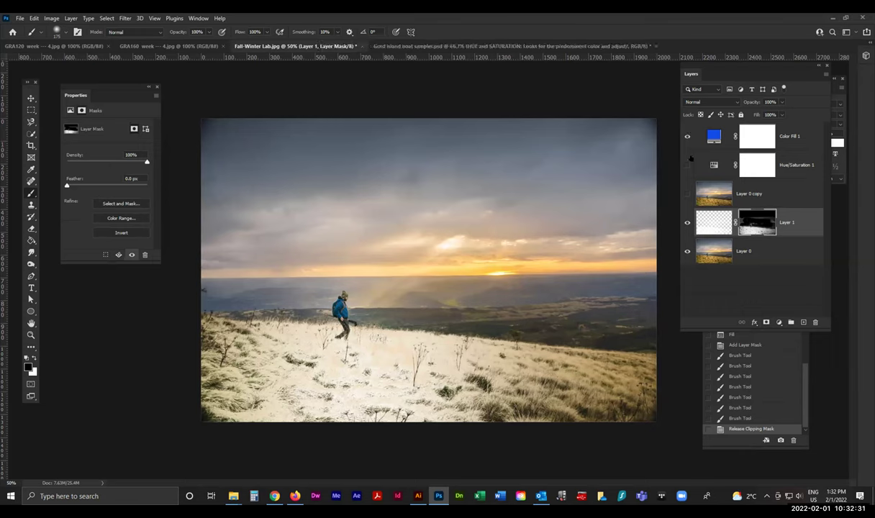
left_click_drag(686, 193, 687, 136)
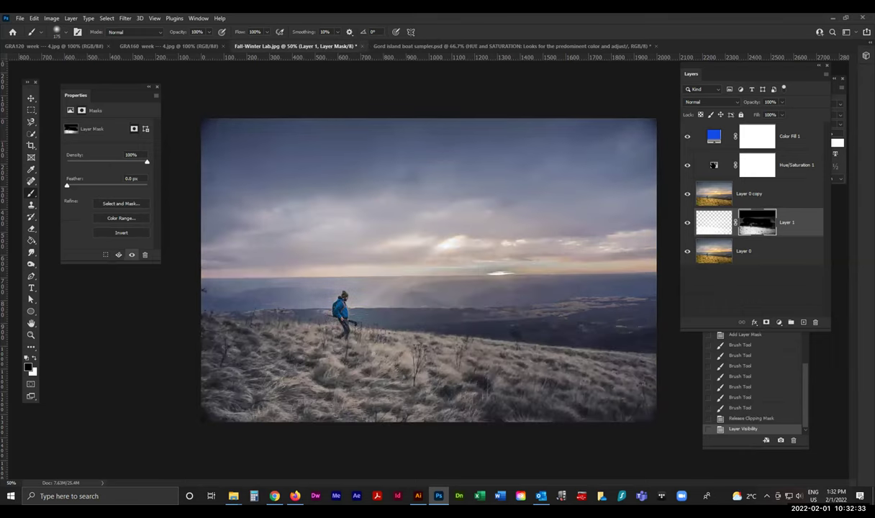
- Try clipping the Hue/Saturation 1 adjustment to Layer 0 copy and release the clipping again
left_click(713, 165)
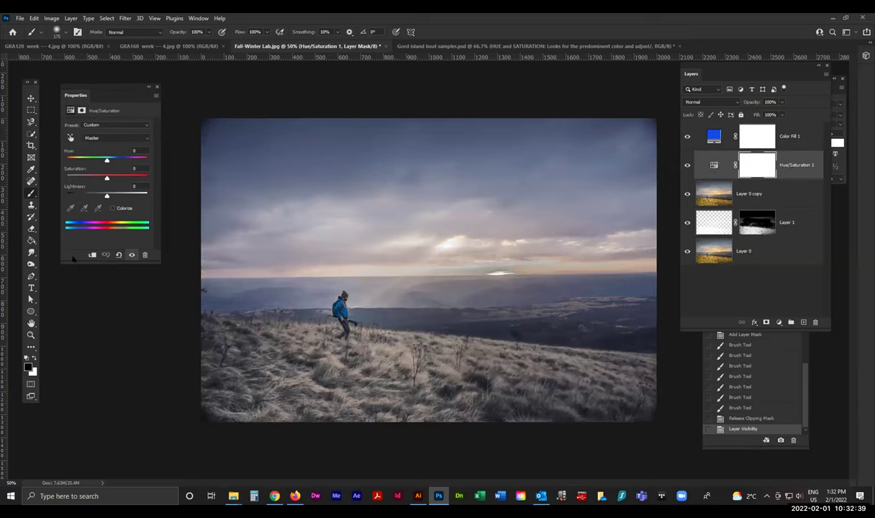
left_click_drag(69, 85, 519, 87)
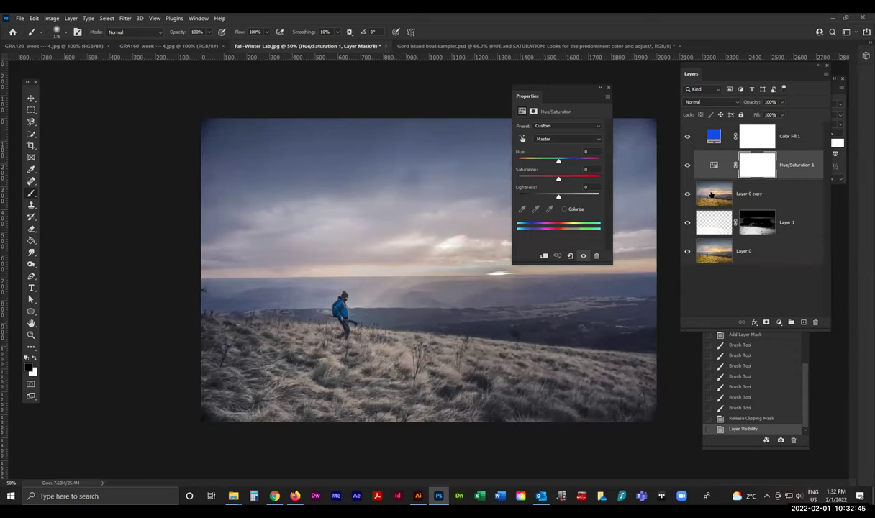
left_click(543, 256)
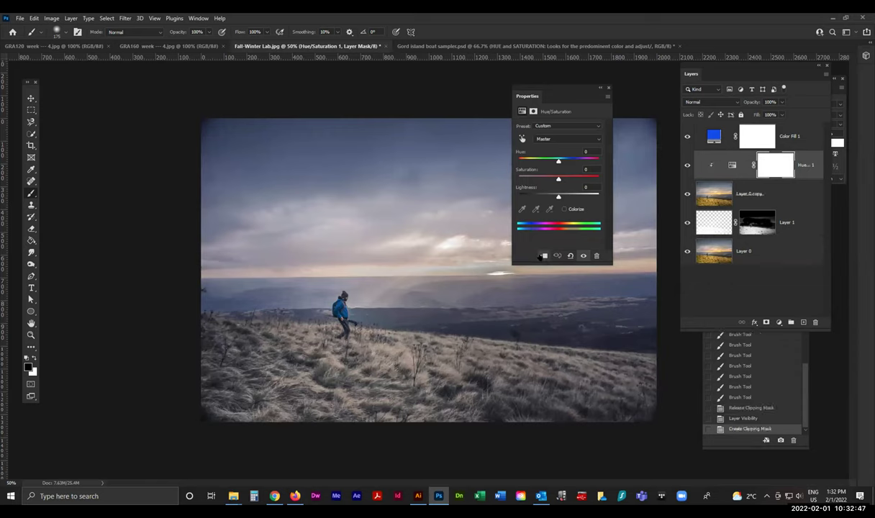
left_click(543, 256)
- Move Layer 1 directly above Layer 0 copy in the layer stack and lower its opacity to 82%
left_click_drag(710, 223, 709, 189)
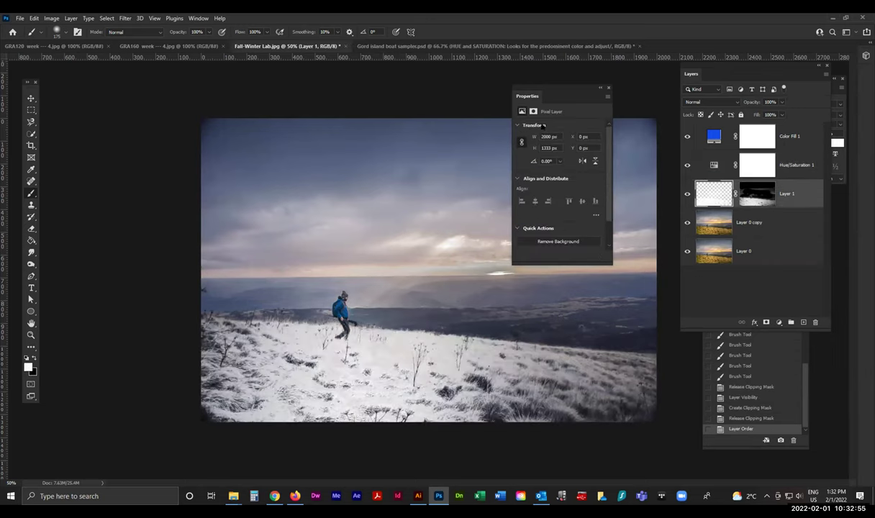
left_click_drag(529, 86, 110, 115)
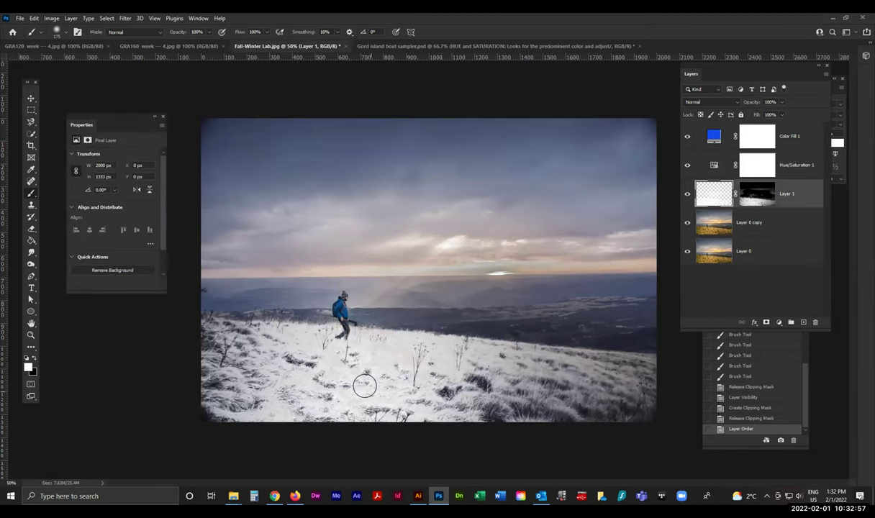
left_click(782, 101)
left_click_drag(782, 112, 767, 113)
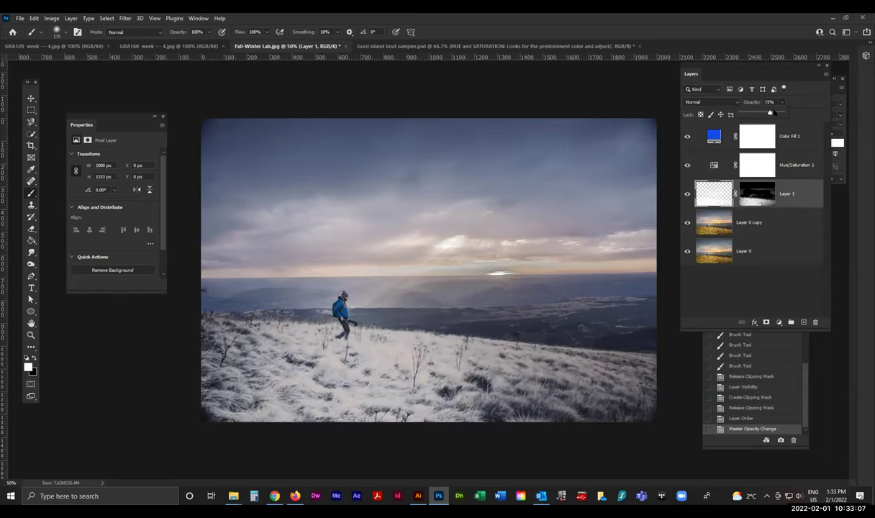
left_click_drag(767, 113, 775, 113)
- Toggle Layer 1's visibility to compare the hillside with and without the snow
left_click(688, 194)
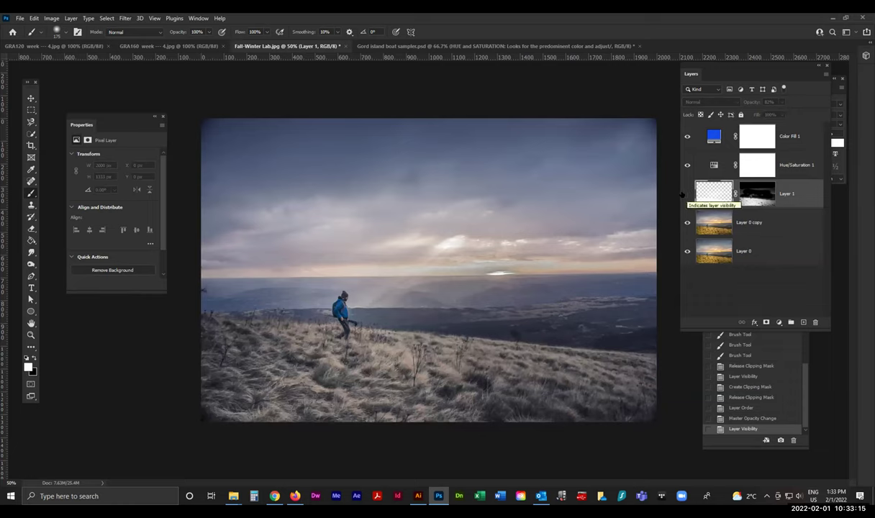
left_click(687, 194)
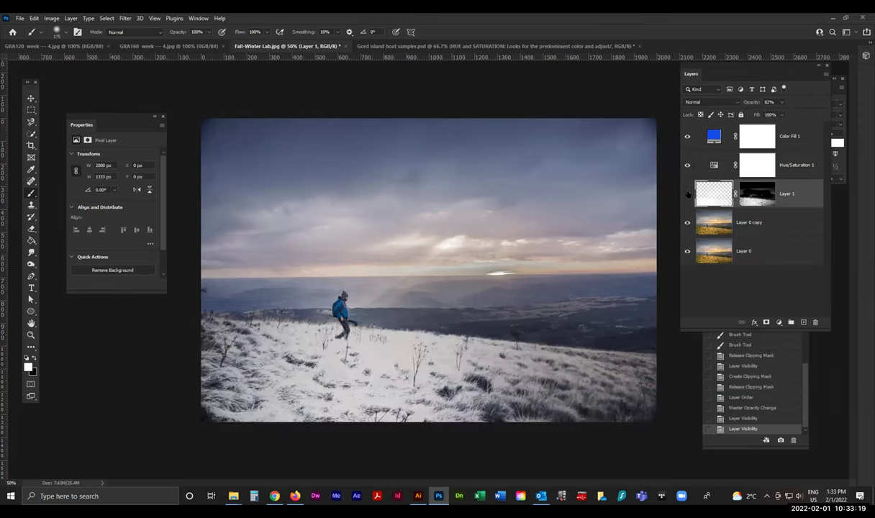
left_click(687, 194)
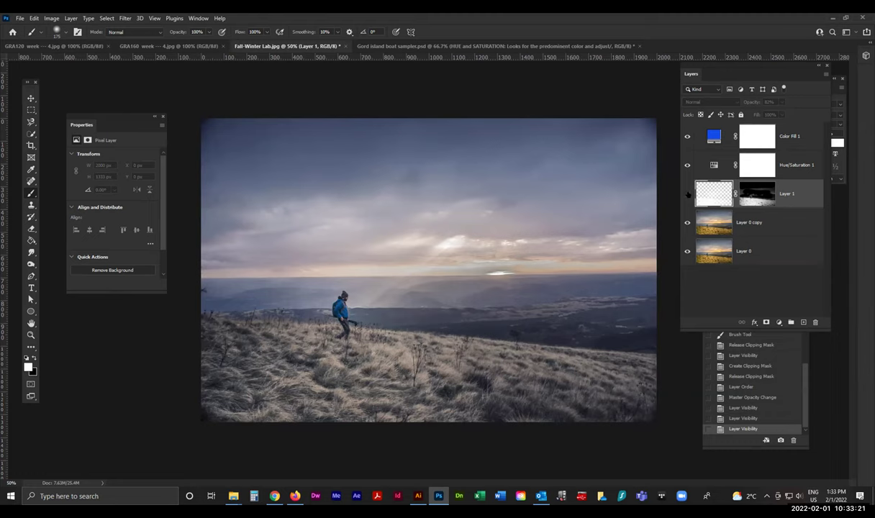
left_click(687, 194)
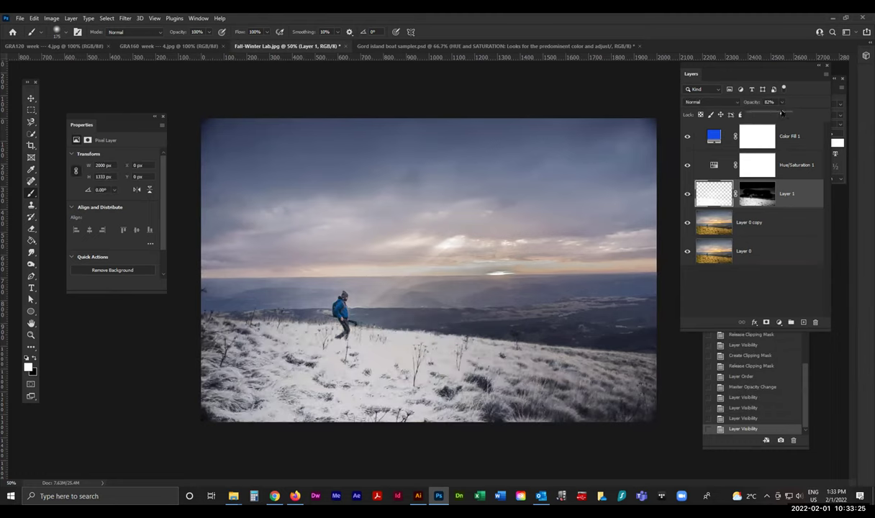
- Set Layer 1's opacity to 49% and keep its blend mode at Normal after comparing it hidden and shown
left_click_drag(782, 113, 769, 113)
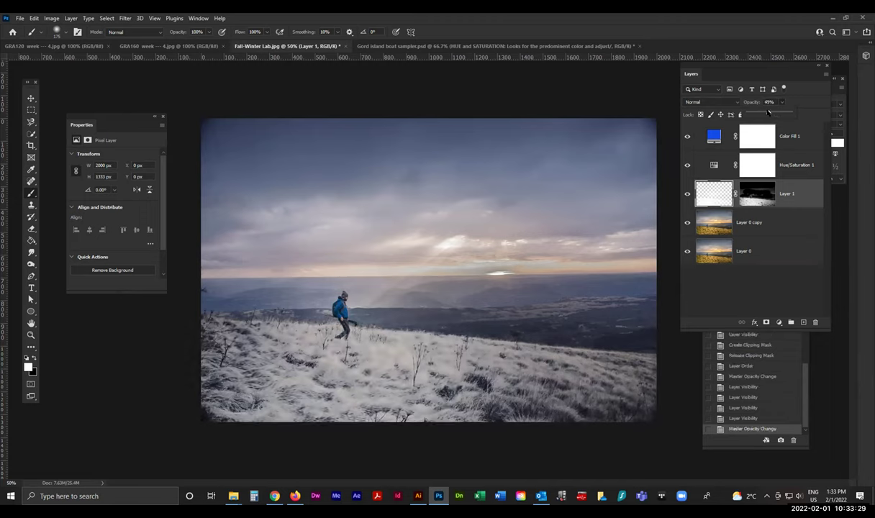
left_click(688, 194)
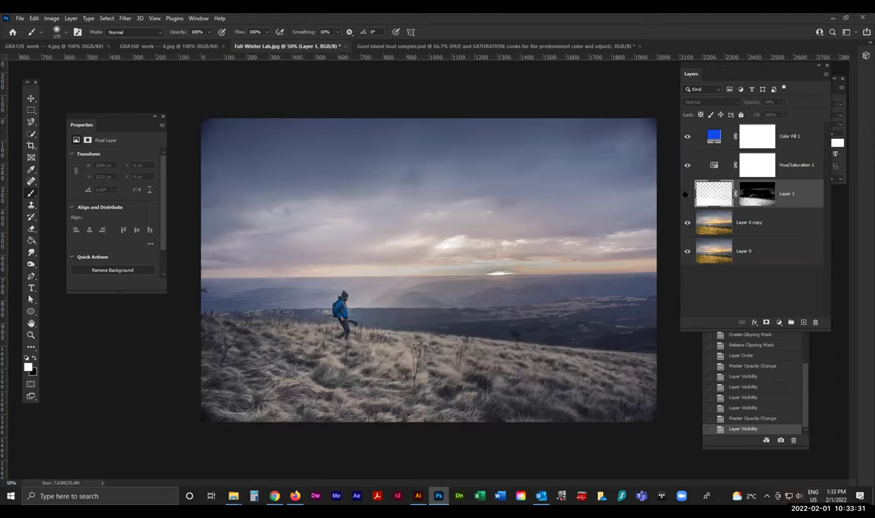
left_click(686, 194)
left_click(687, 193)
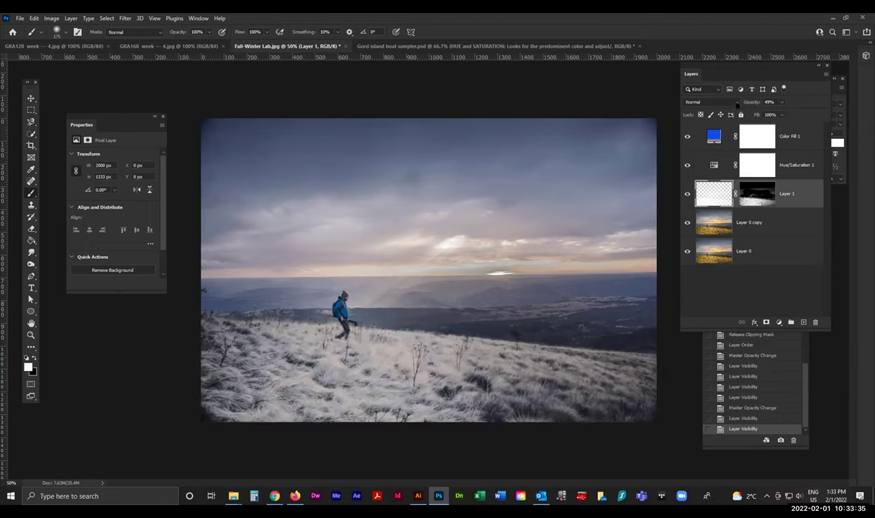
left_click(702, 101)
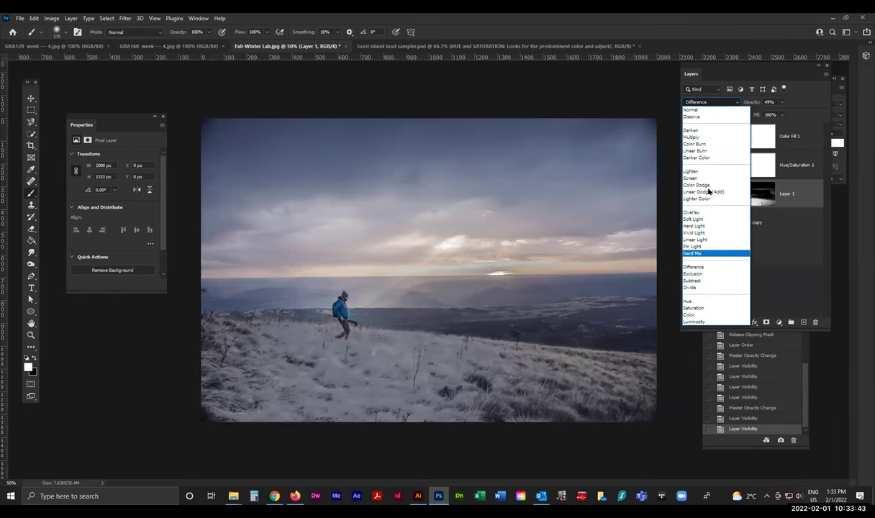
left_click(695, 109)
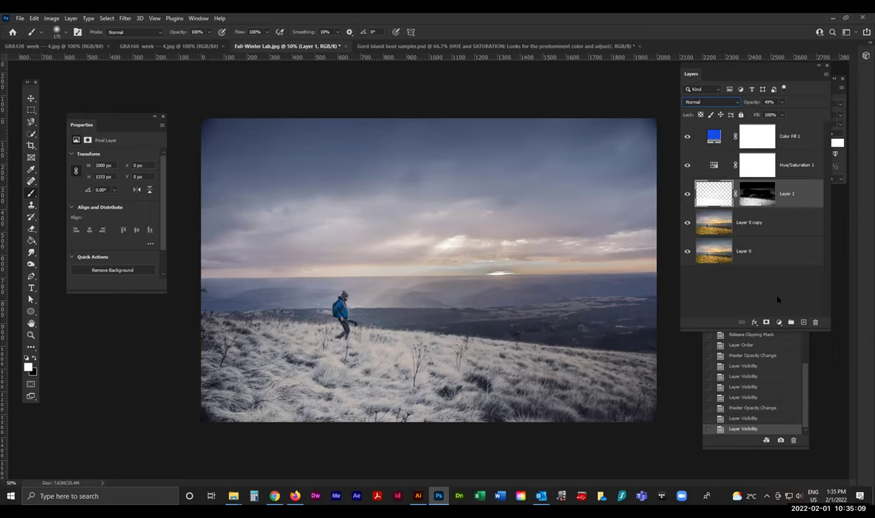
- Create a new layer above Color Fill 1 and fill it with white using the Paint Bucket
left_click(797, 135)
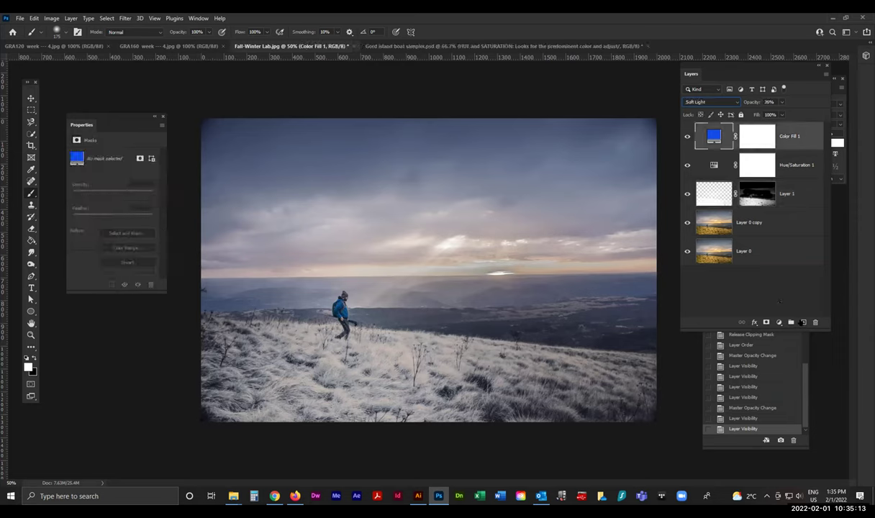
left_click(803, 322)
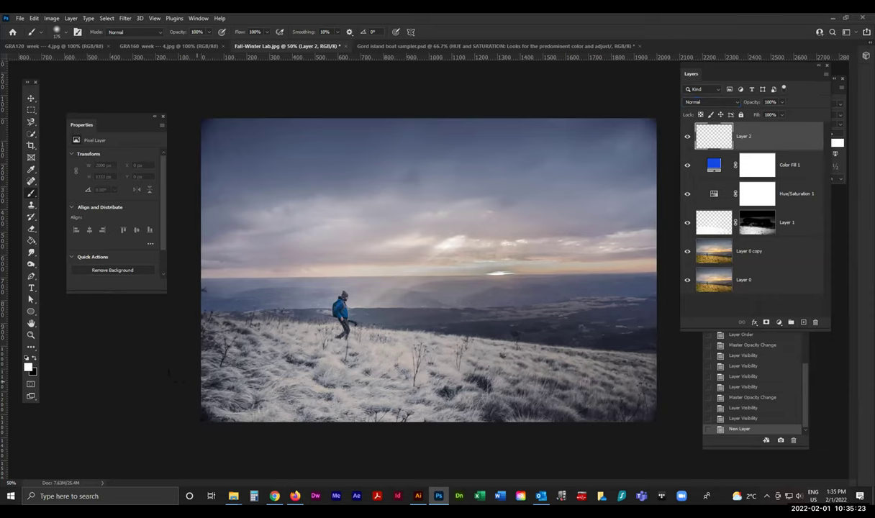
left_click(31, 240)
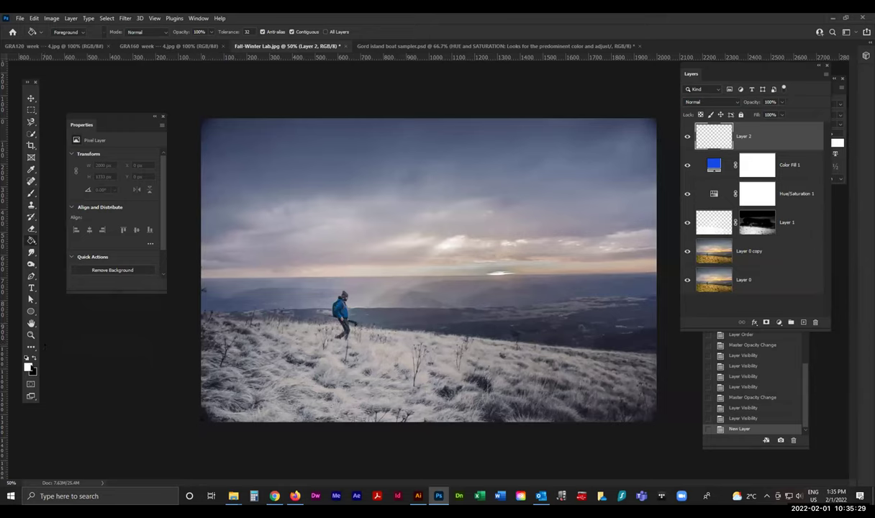
left_click(323, 183)
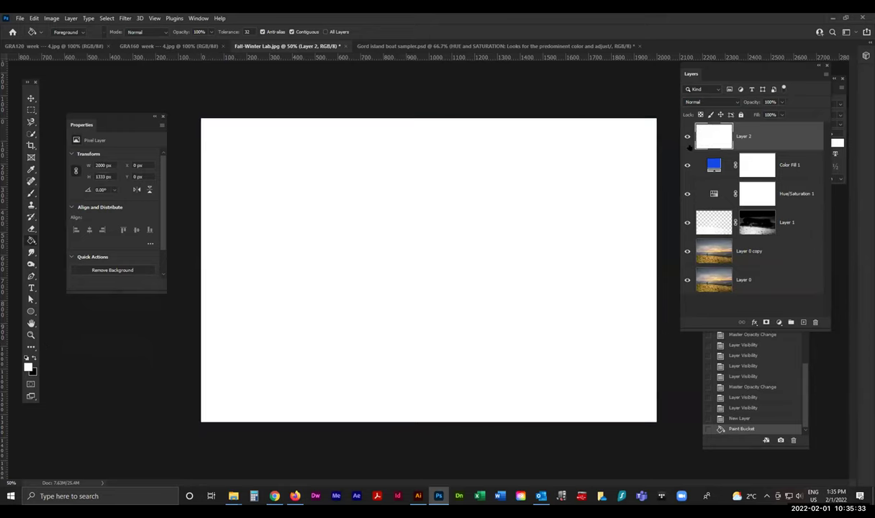
- Apply the Add Noise filter to Layer 2 with an amount of 400%, Gaussian distribution and Monochromatic enabled
left_click(128, 19)
mouse_move(200, 162)
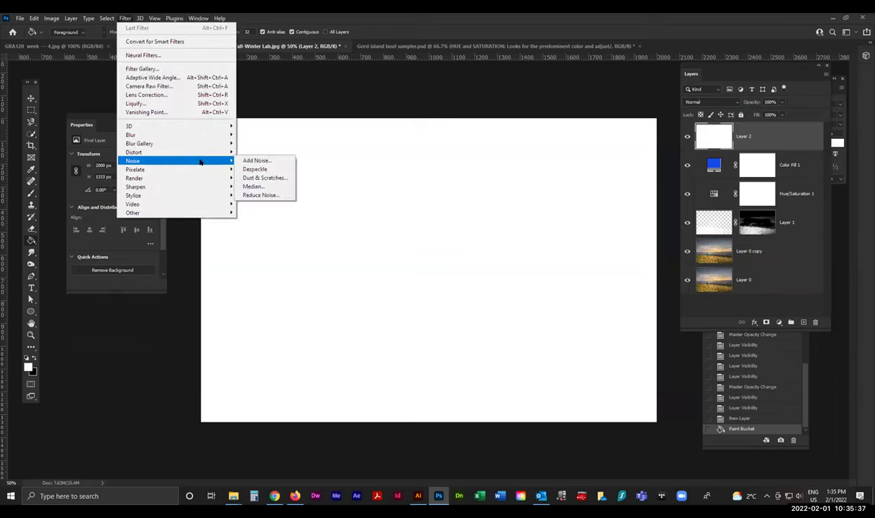
left_click(273, 159)
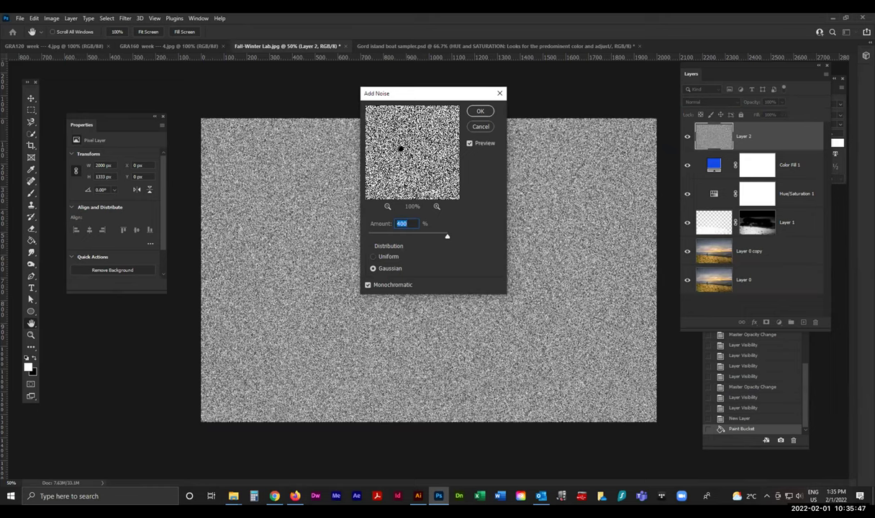
mouse_move(446, 236)
left_mouse_down()
mouse_move(367, 236)
mouse_move(446, 236)
left_mouse_up()
left_click(481, 108)
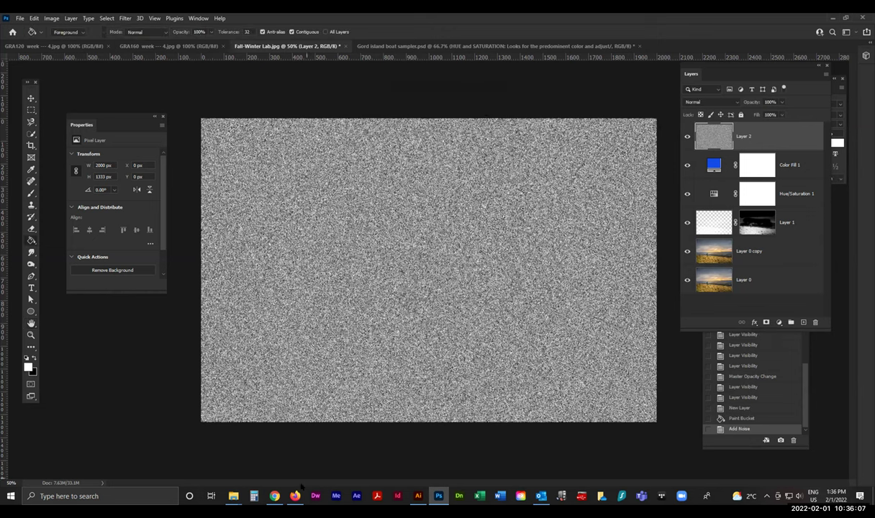
- Switch to the tutorial video in the browser and review the section on turning the noise layer into falling snow
left_click(296, 496)
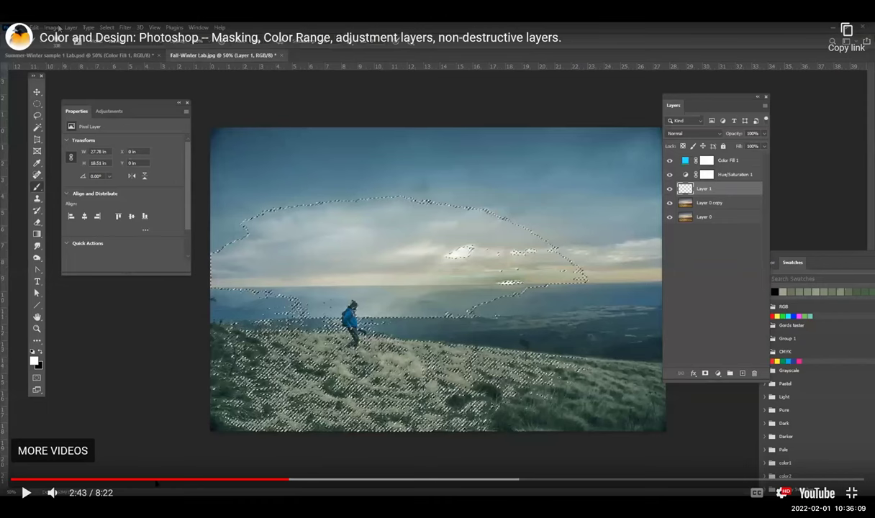
left_click(25, 492)
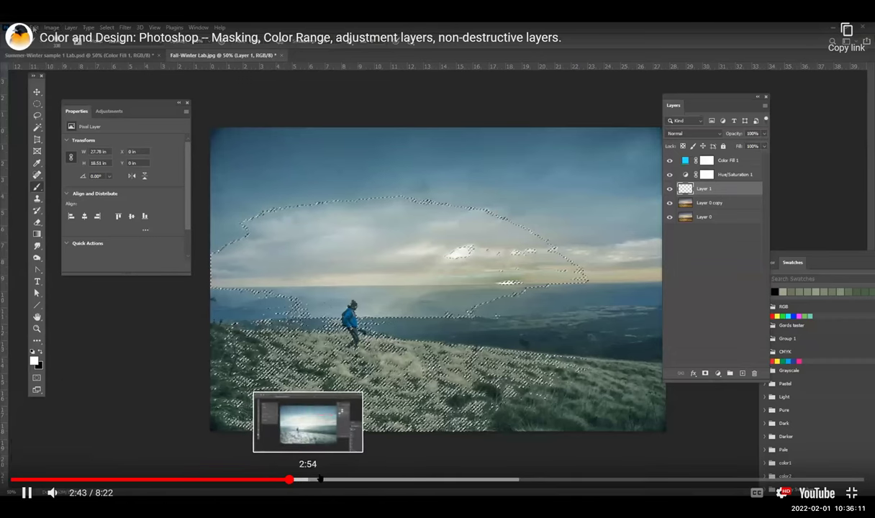
left_click(397, 478)
left_click(429, 478)
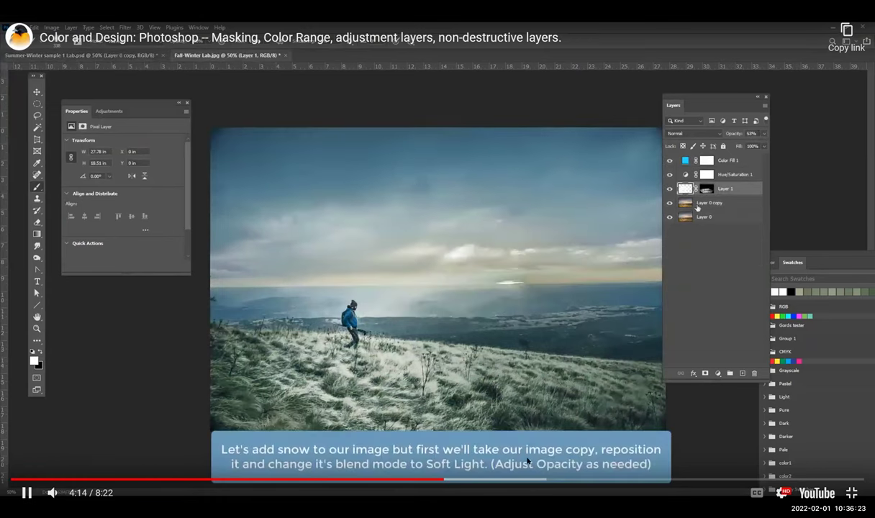
left_click(471, 480)
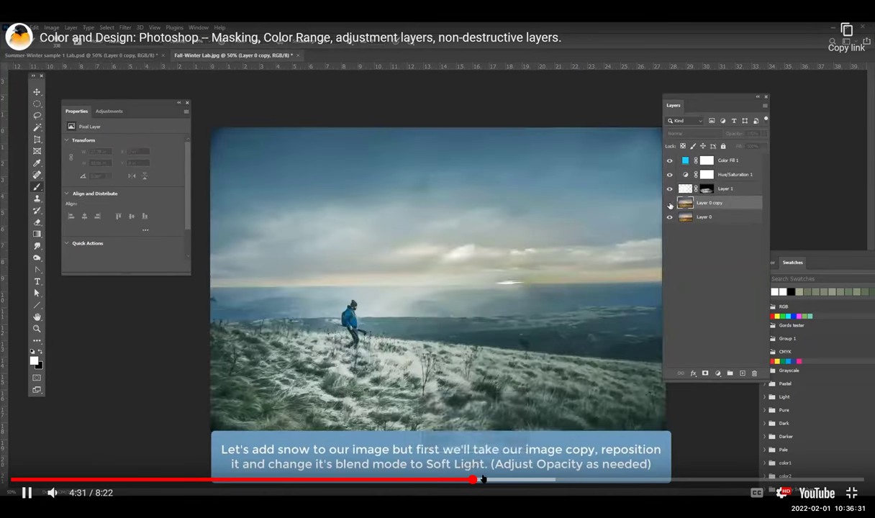
left_click(490, 479)
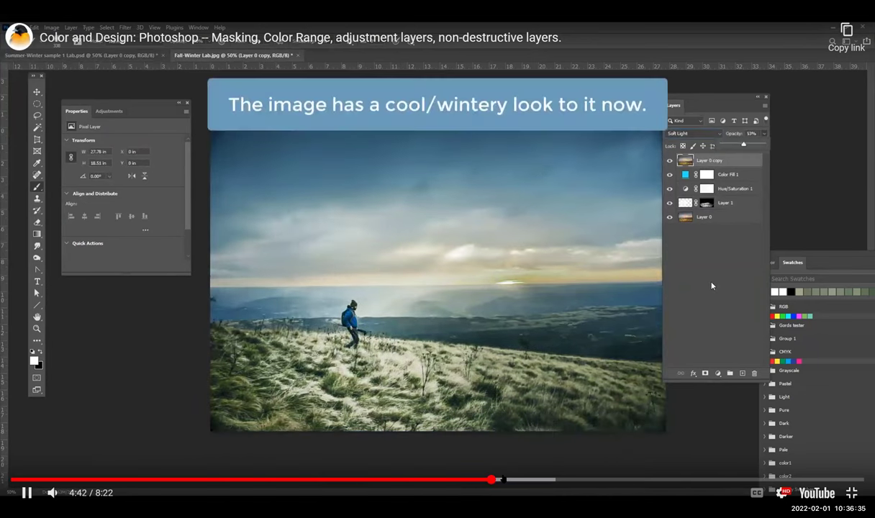
left_click(506, 479)
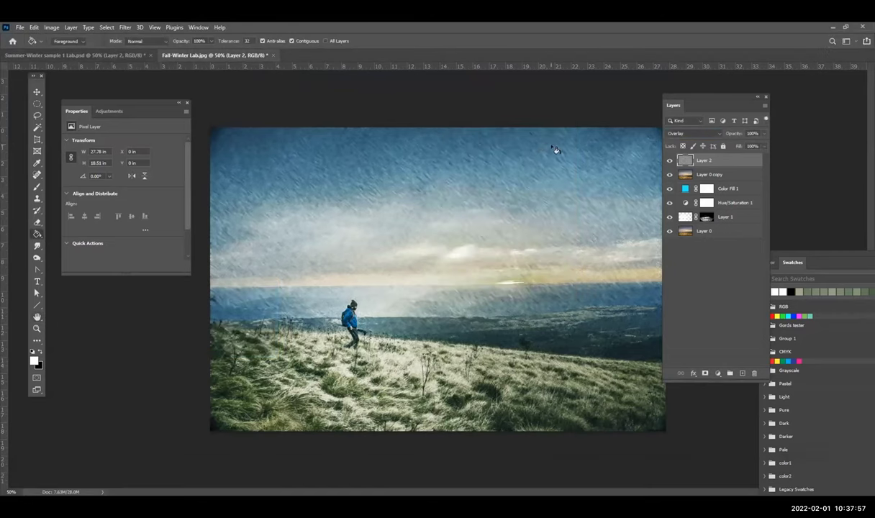
key("space")
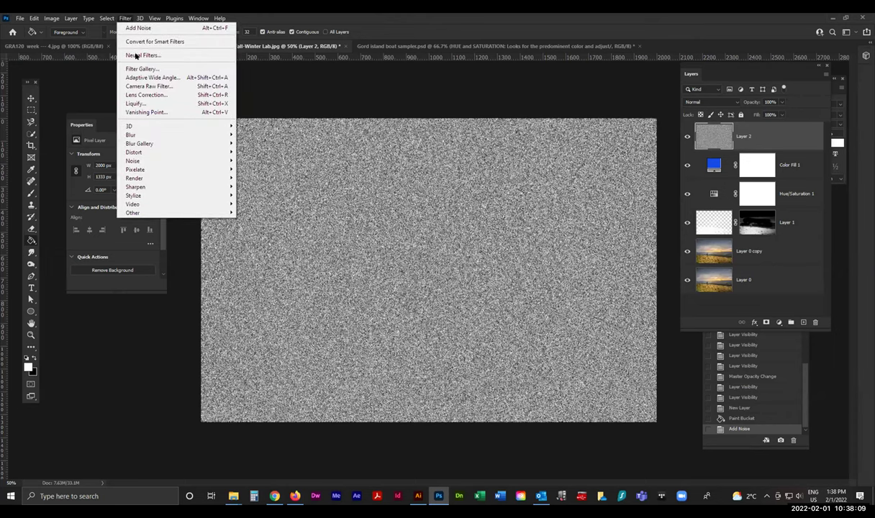
- Apply a Gaussian Blur with a 3.0 pixel radius to the noise on Layer 2
mouse_move(216, 135)
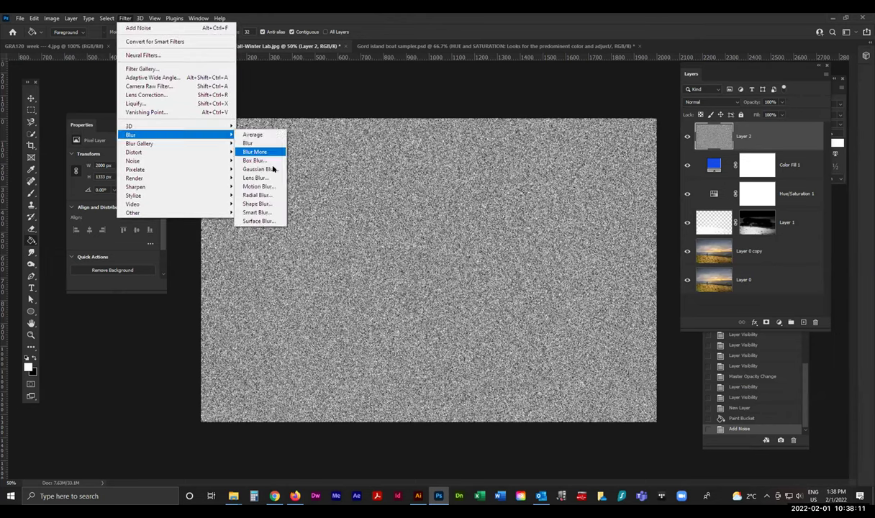
left_click(272, 170)
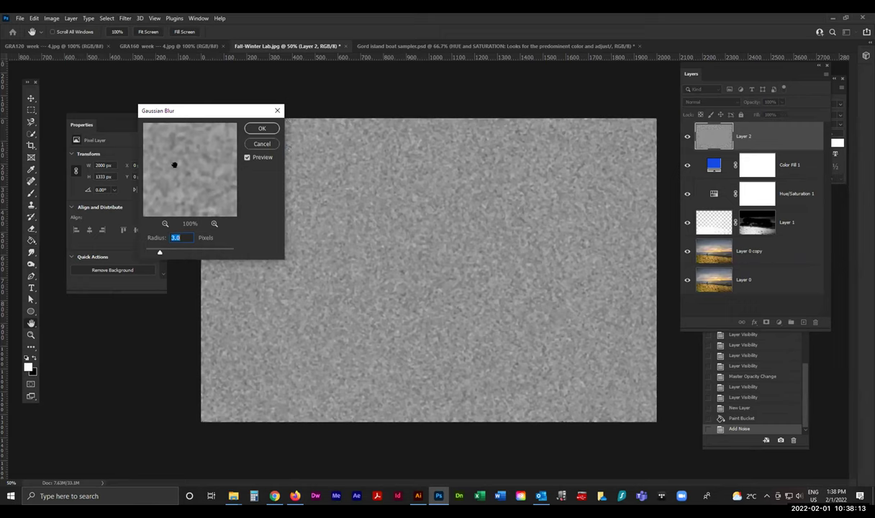
left_click(262, 128)
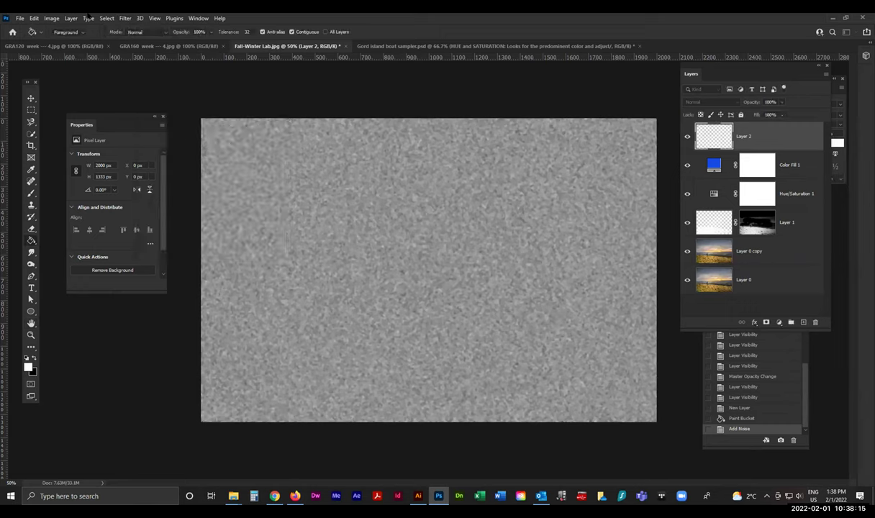
- Apply Motion Blur to Layer 2 at a 43° angle with an adjusted distance, and set its blend mode to Overlay
left_click(124, 18)
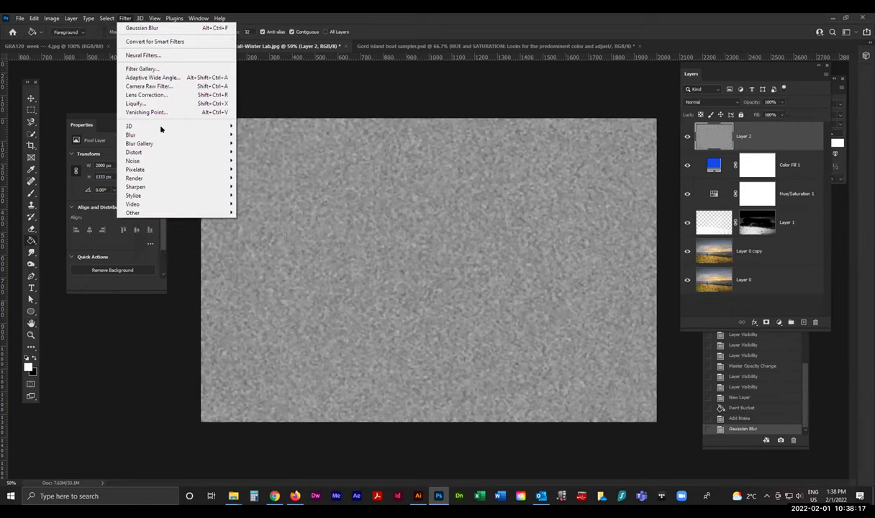
mouse_move(184, 154)
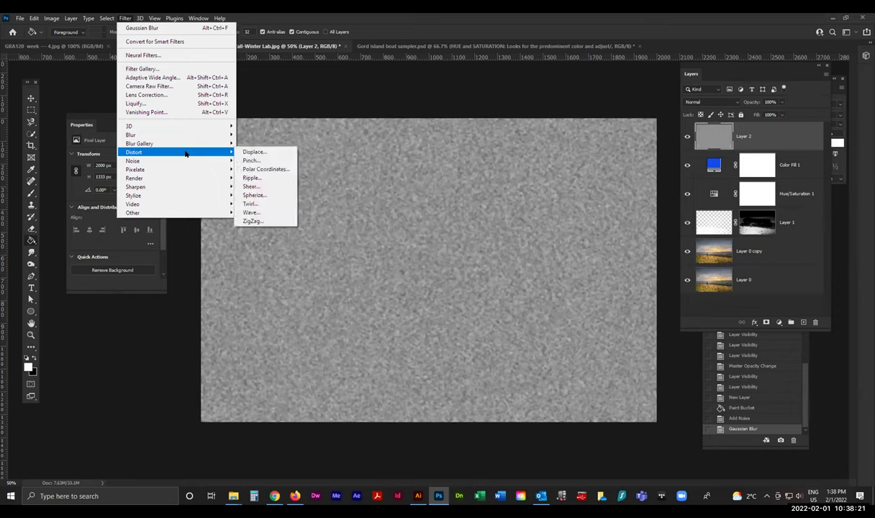
mouse_move(182, 134)
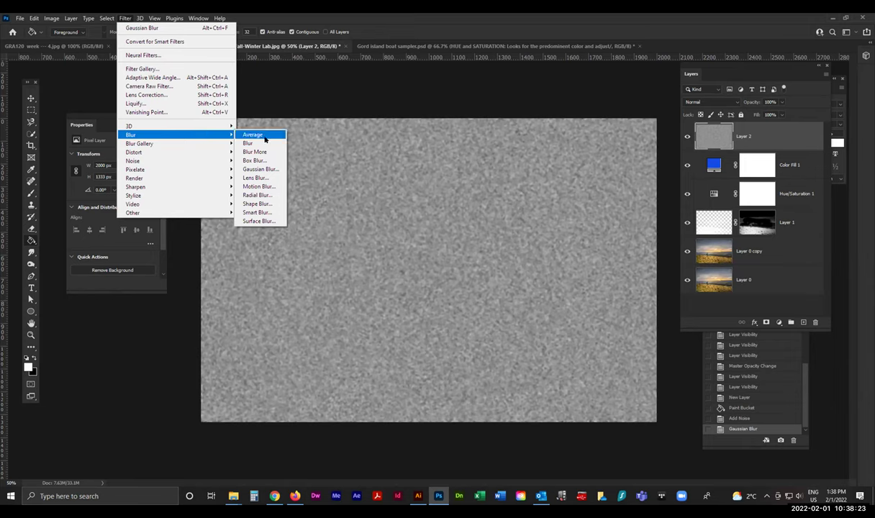
left_click(257, 186)
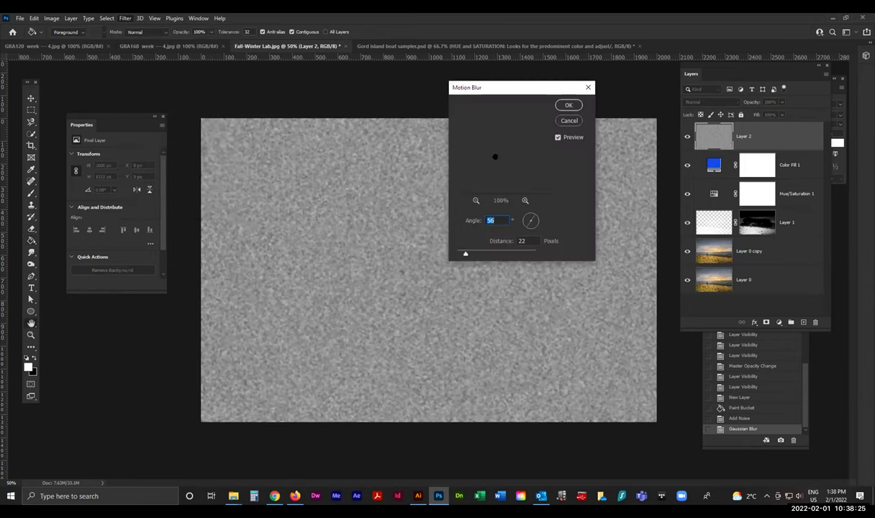
mouse_move(534, 214)
left_mouse_down()
mouse_move(509, 208)
mouse_move(519, 221)
left_mouse_up()
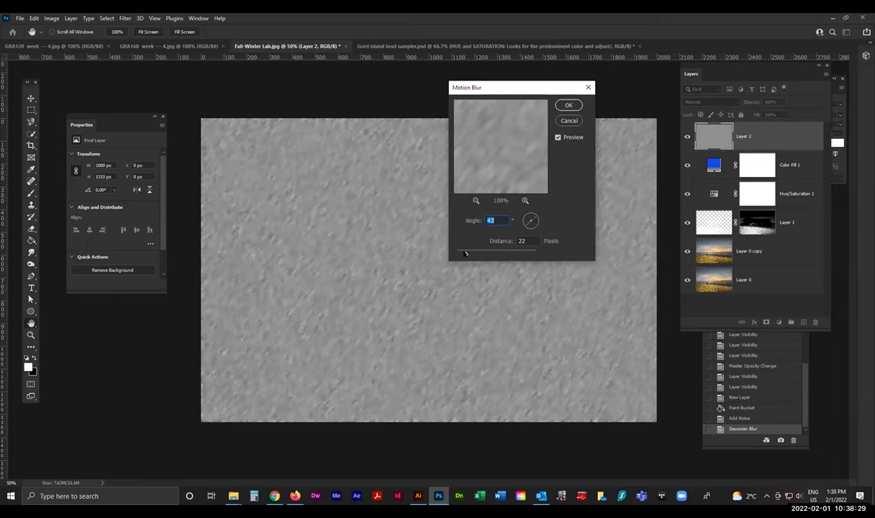
left_click_drag(465, 254, 455, 265)
left_click(568, 105)
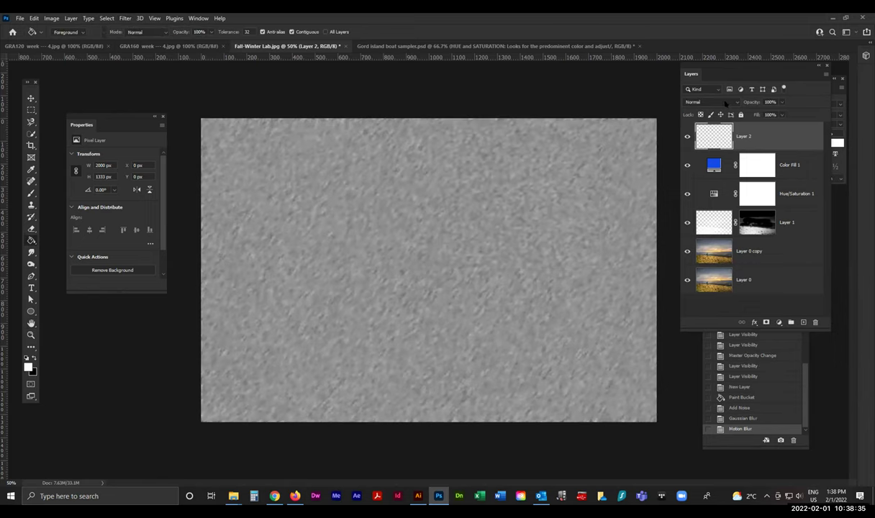
left_click(702, 101)
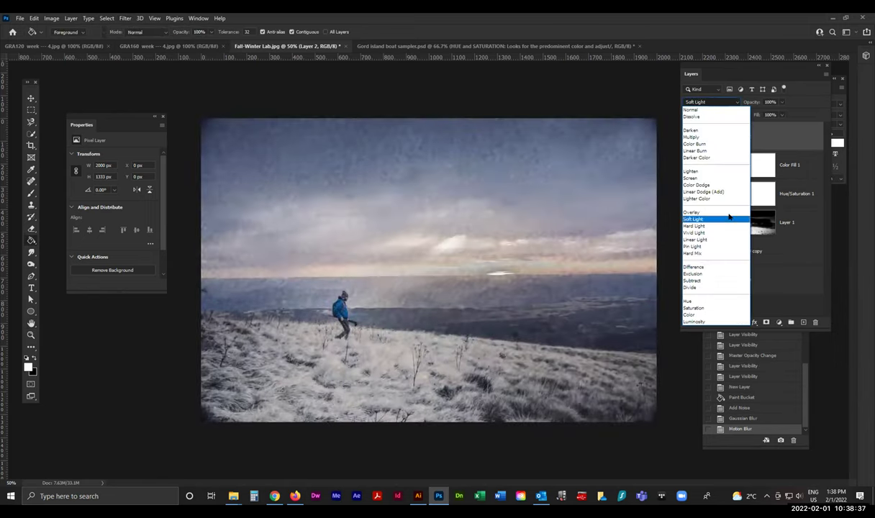
left_click(725, 214)
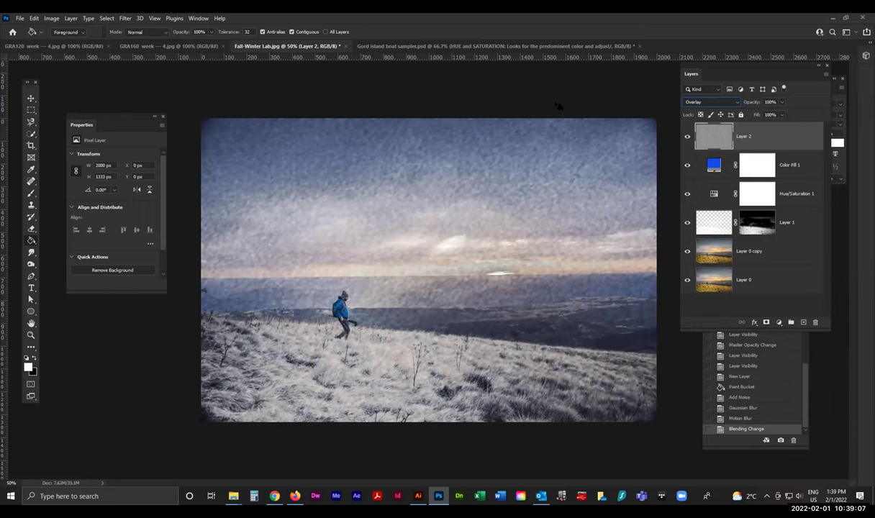
- Duplicate Layer 2 and scale the copy up to about 169% with Free Transform so it extends beyond the canvas
key("ctrl+minus")
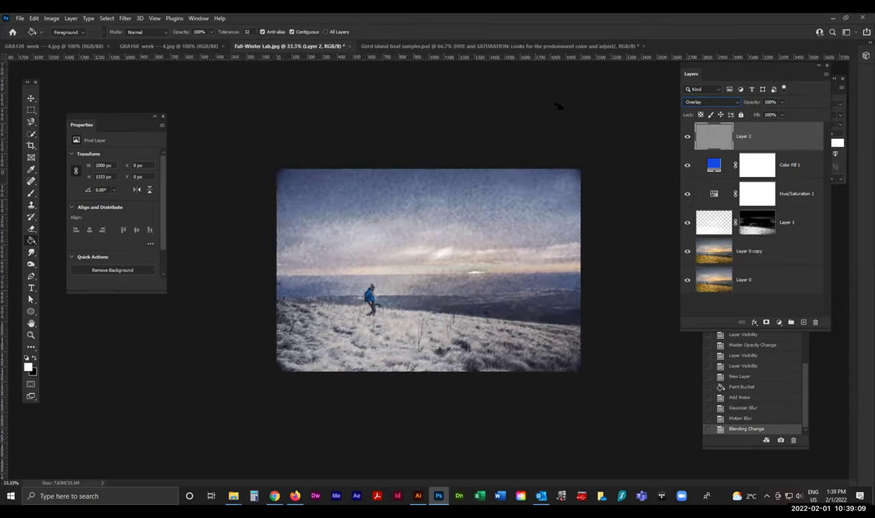
key("ctrl+minus")
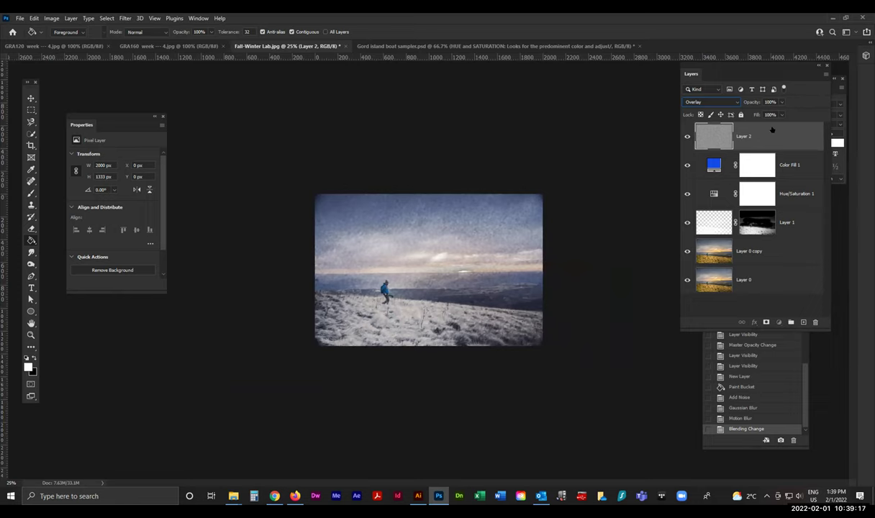
left_click_drag(771, 130, 803, 322)
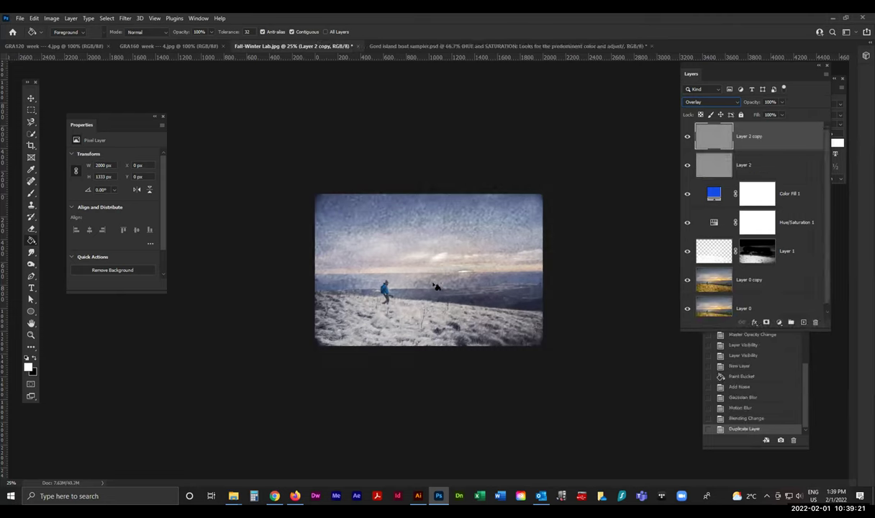
left_click(713, 136, "ctrl")
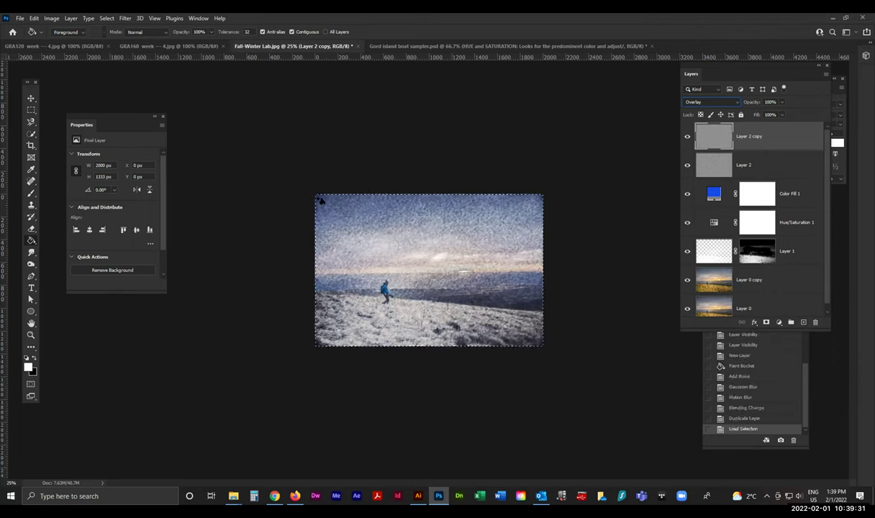
left_click(33, 18)
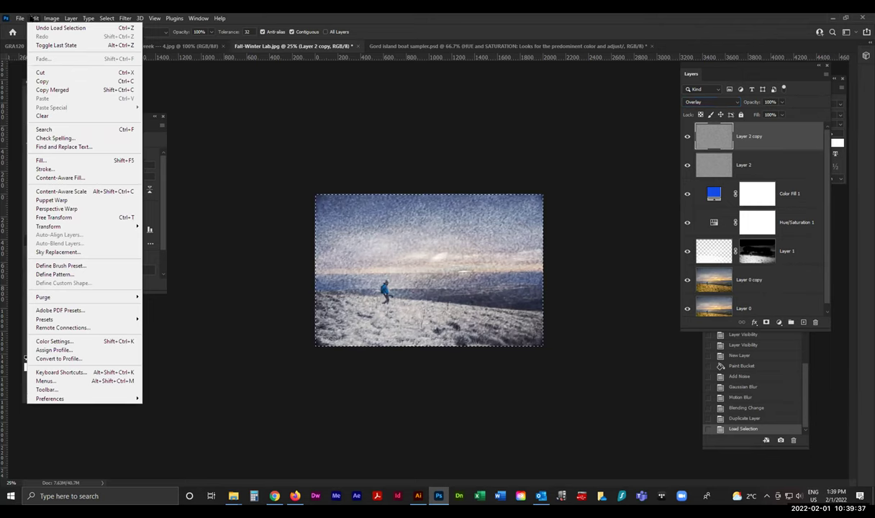
mouse_move(108, 227)
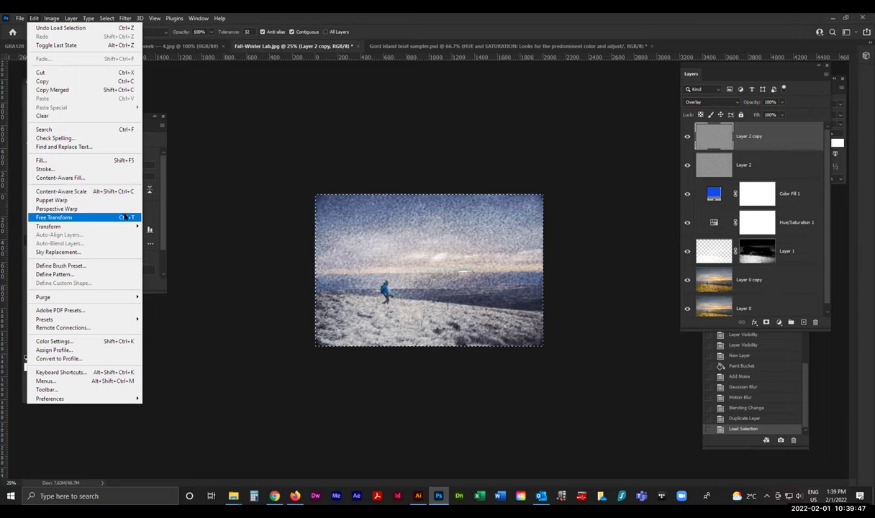
left_click(721, 130)
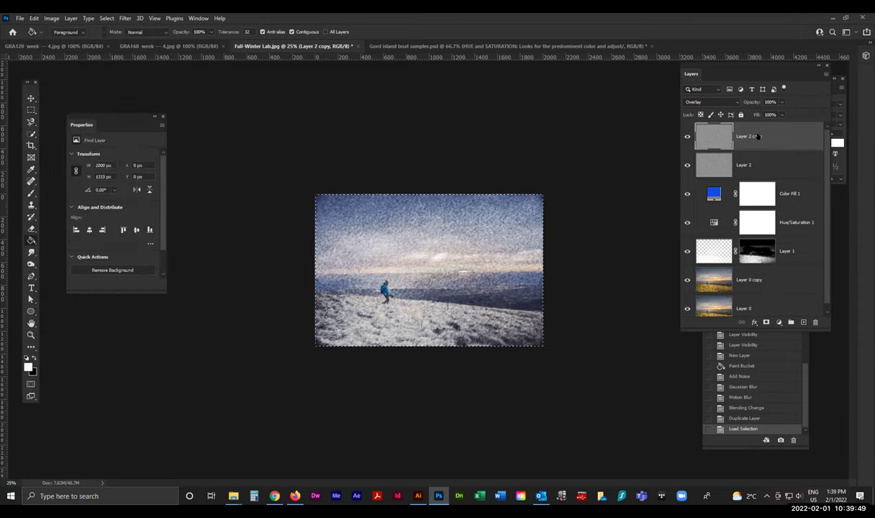
key("ctrl+t")
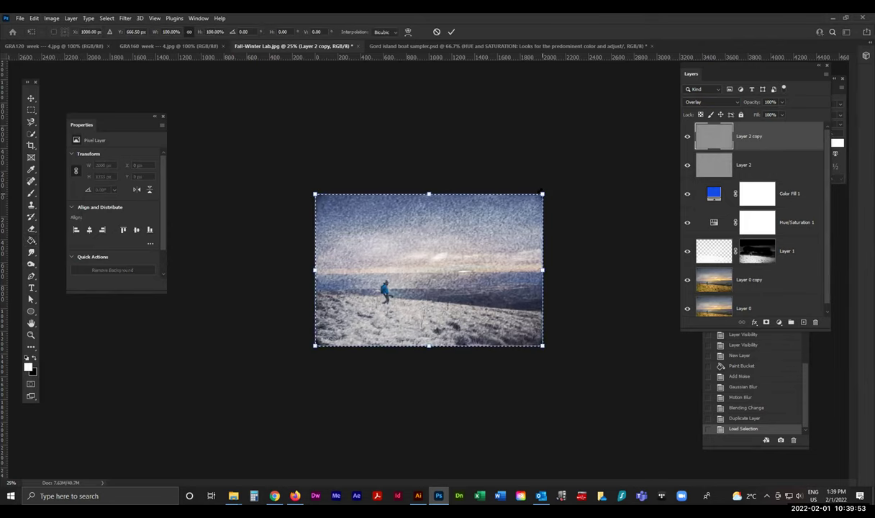
left_click_drag(542, 193, 657, 95)
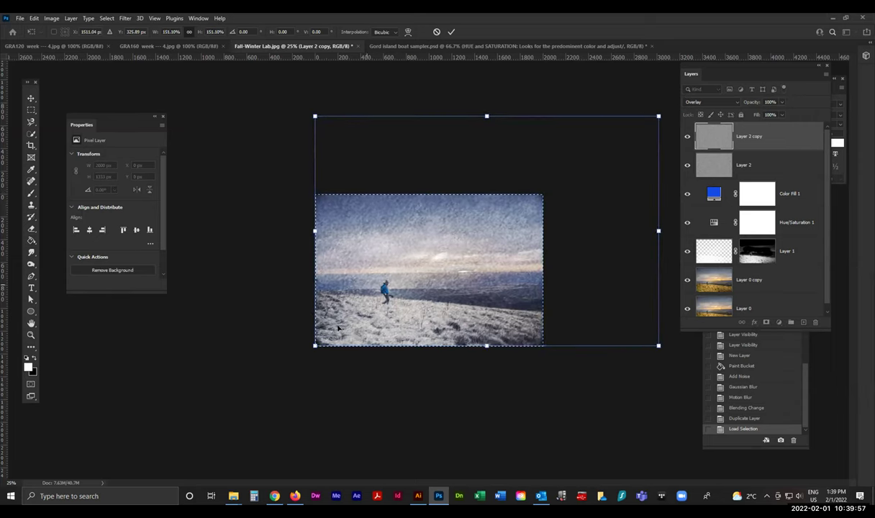
left_click_drag(314, 345, 274, 373)
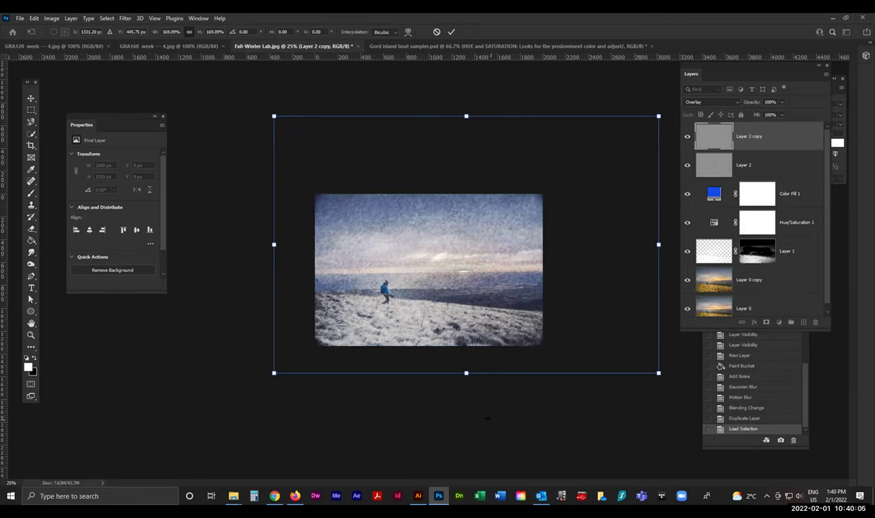
key("Return")
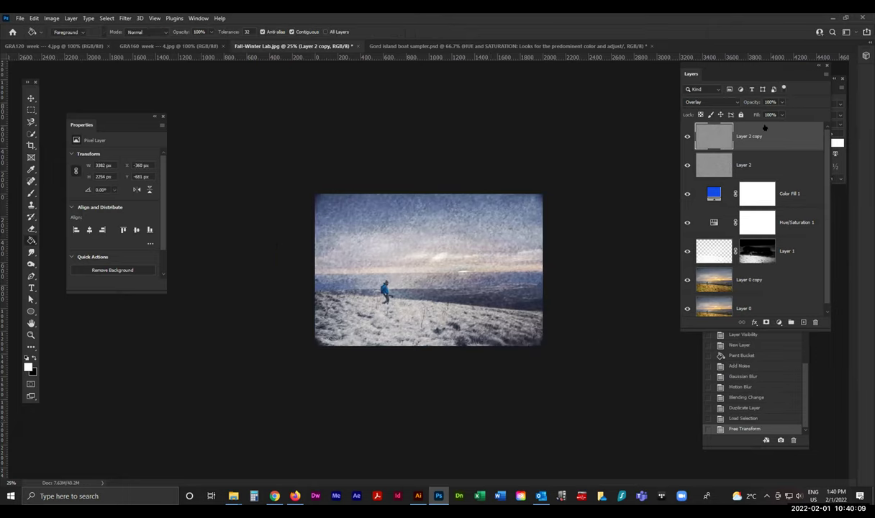
- Duplicate Layer 2 copy and enlarge the duplicate well beyond the canvas, to about 4756 × 3632 px
left_click_drag(765, 133, 804, 322)
left_click(717, 136, "ctrl")
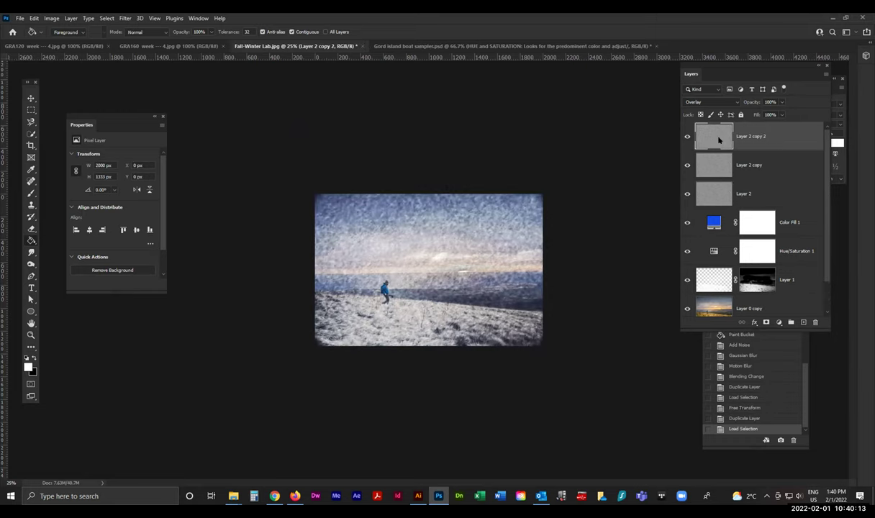
key("ctrl+t")
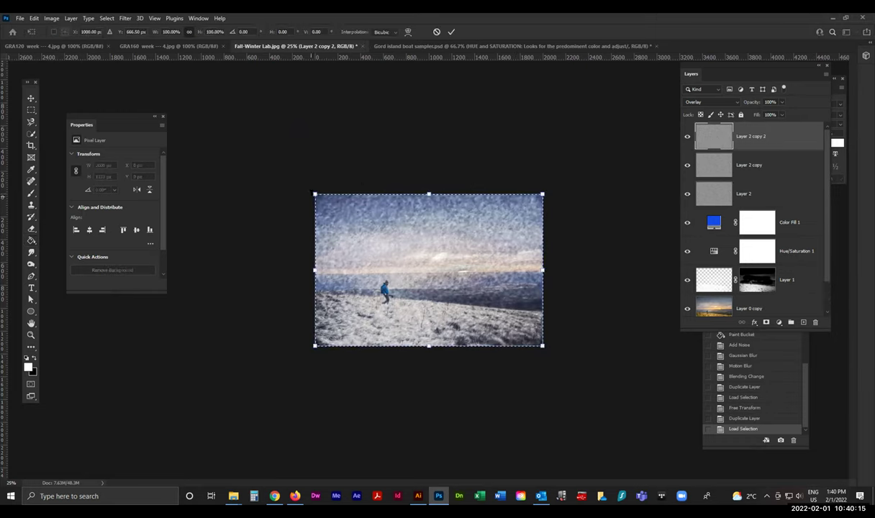
left_click_drag(314, 195, 166, 73)
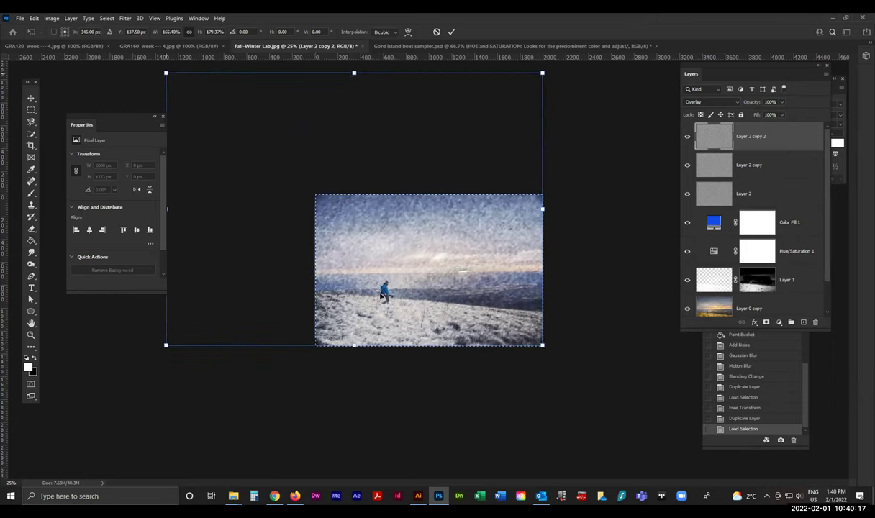
left_click_drag(542, 346, 708, 469)
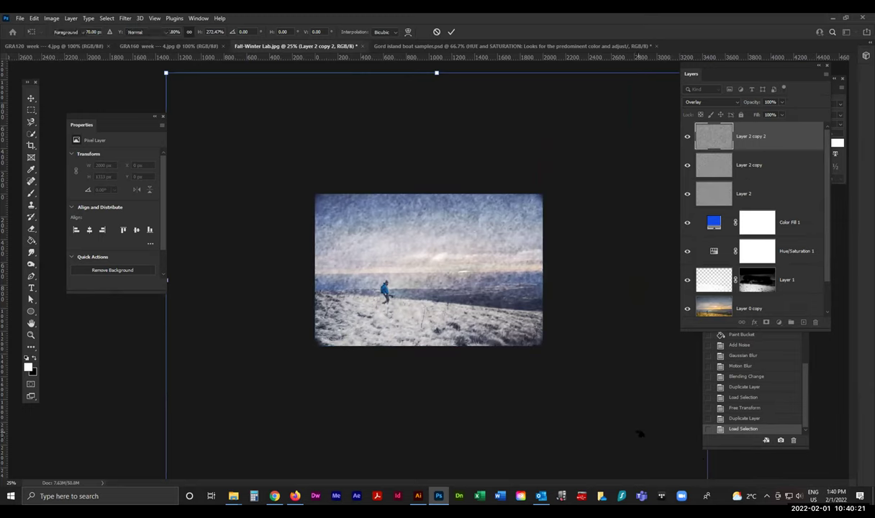
key("Return")
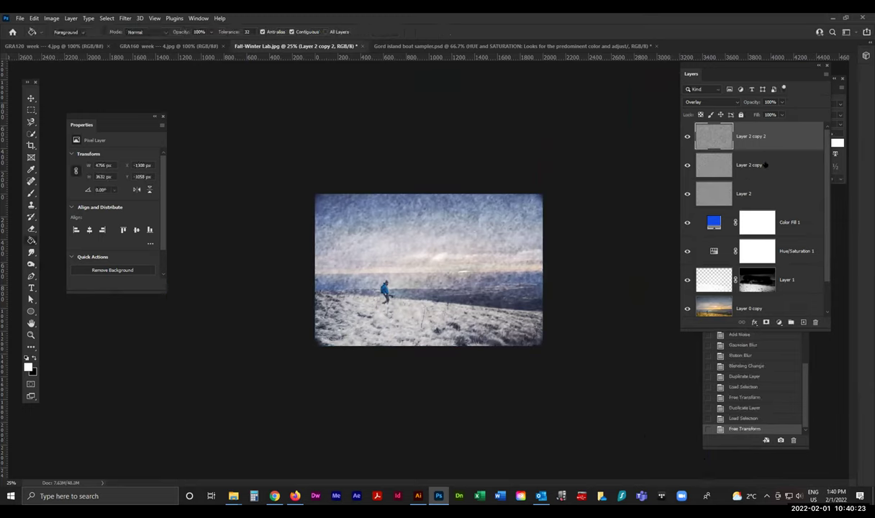
- Lower the opacity of Layer 2 to about 28% and of Layer 2 copy to about 67%
left_click(739, 184)
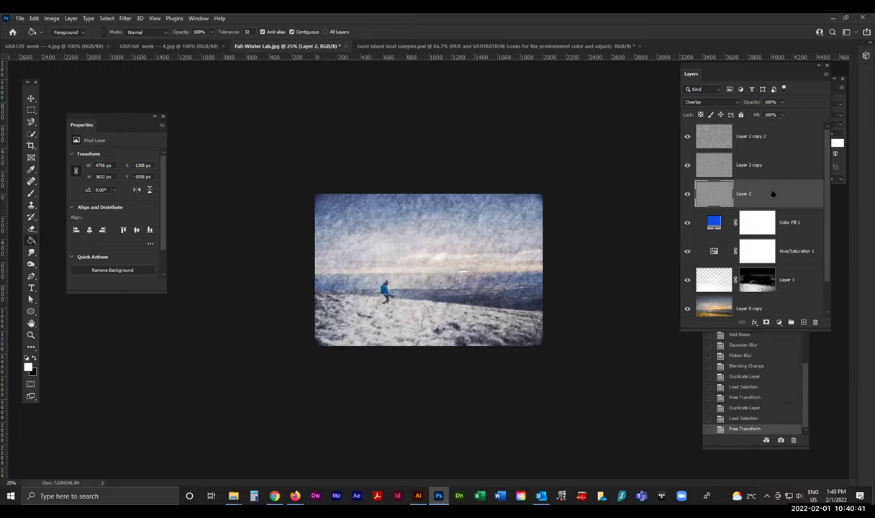
left_click(783, 102)
left_click(754, 113)
left_click_drag(754, 112, 751, 113)
left_click(772, 166)
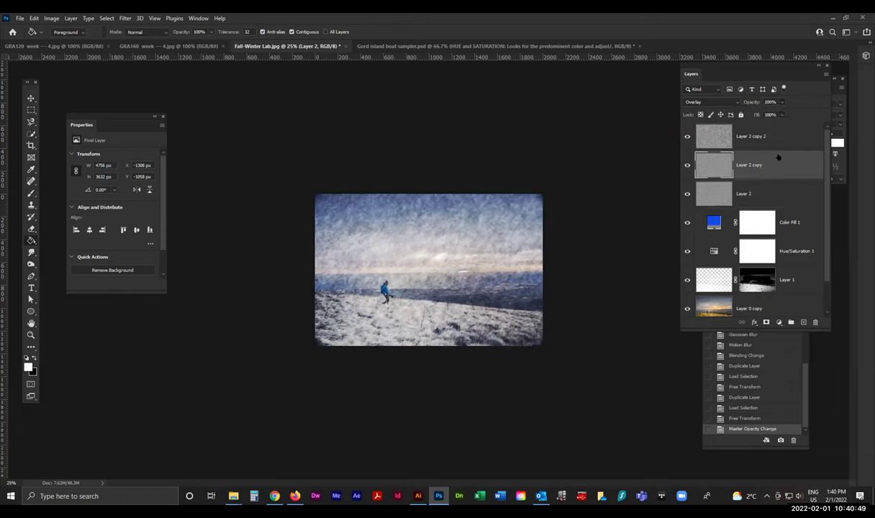
left_click(783, 101)
left_click(761, 113)
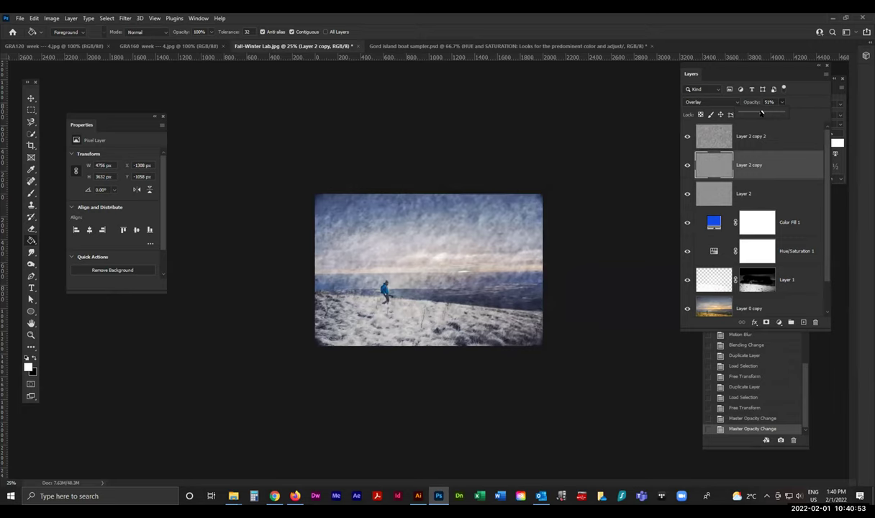
- Reduce the opacity of Layer 2 copy 2 to 89%
left_click(778, 138)
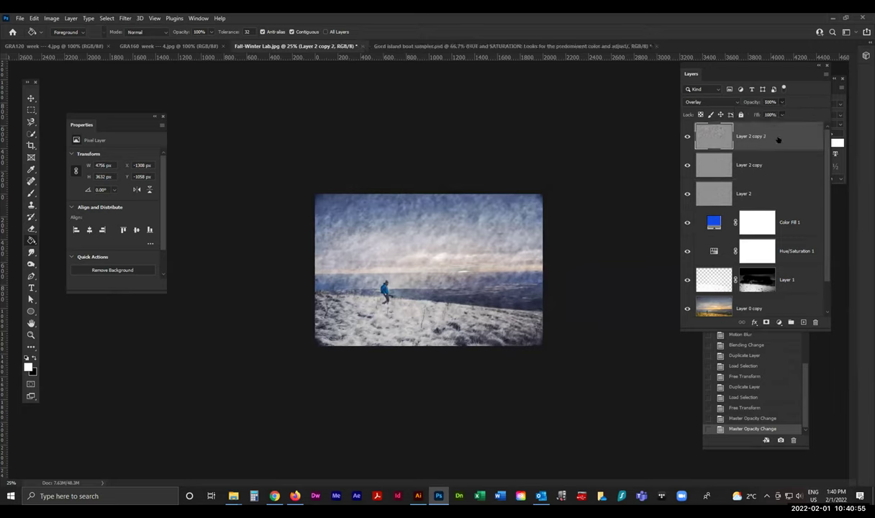
left_click(783, 101)
left_click(771, 113)
left_click_drag(771, 113, 777, 112)
left_click(579, 167)
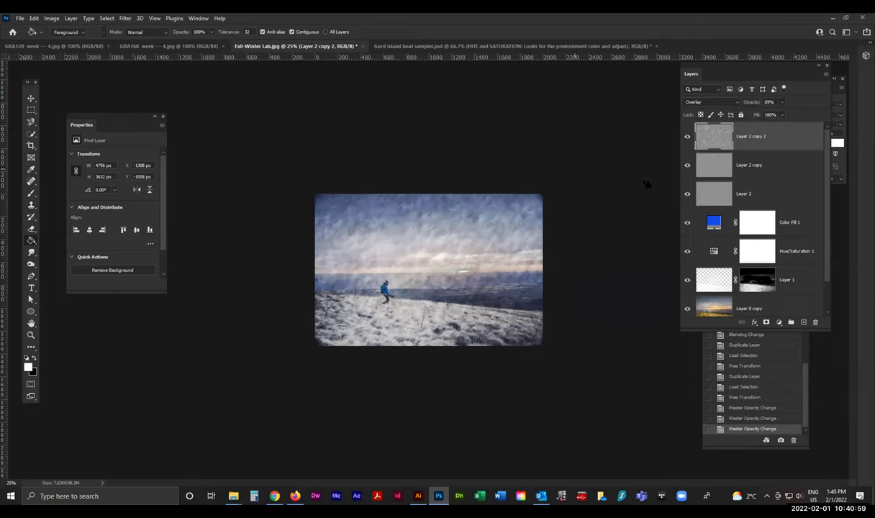
key("ctrl+plus")
key("ctrl+plus")
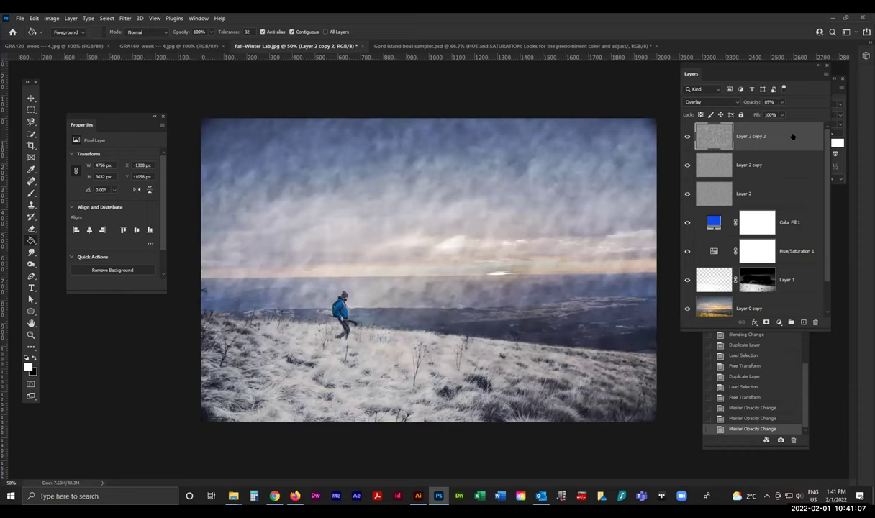
- Try Layer 2 at 100% opacity and bring it back down to about 50%
left_click(755, 186)
left_click(782, 101)
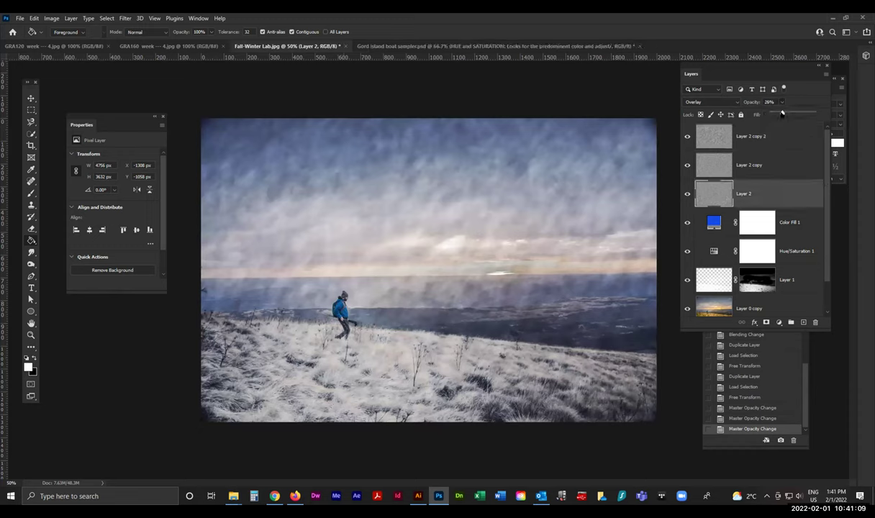
left_click_drag(782, 113, 817, 113)
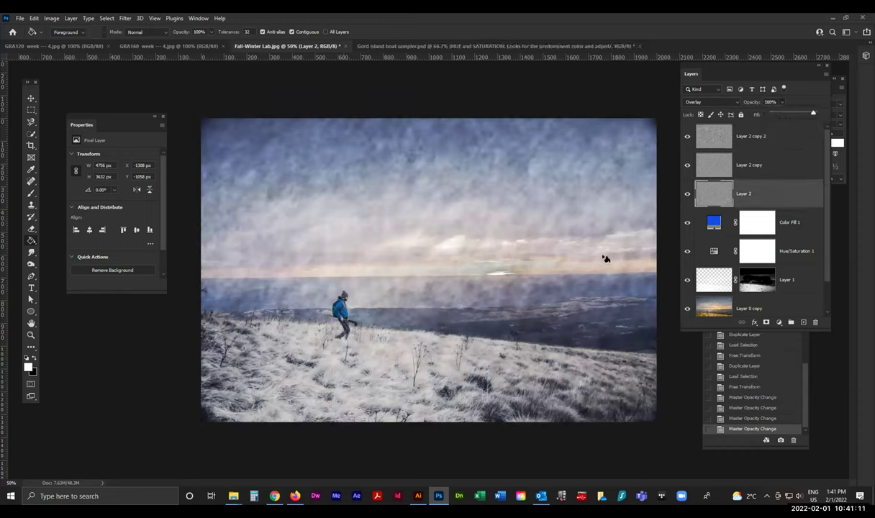
left_click(785, 113)
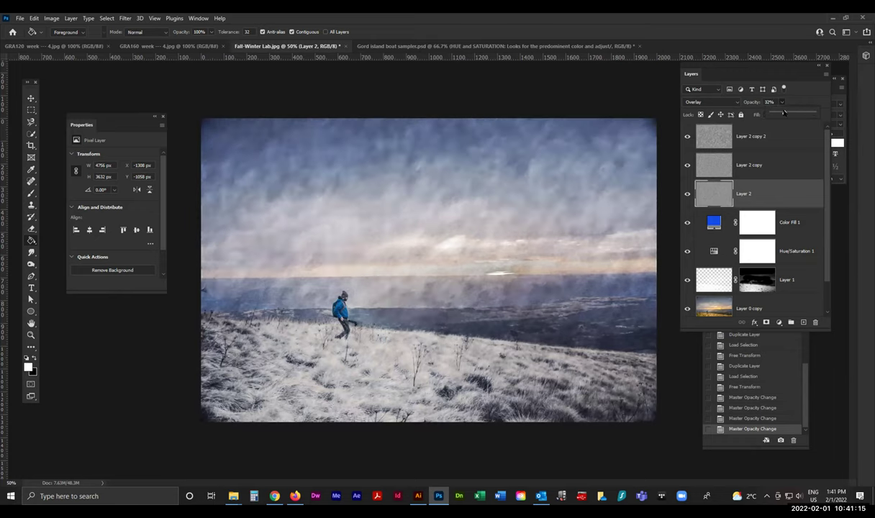
- Lower Layer 2 copy 2 to about 61% opacity and readjust the opacity of Layer 2 copy
key("alt+bracketright")
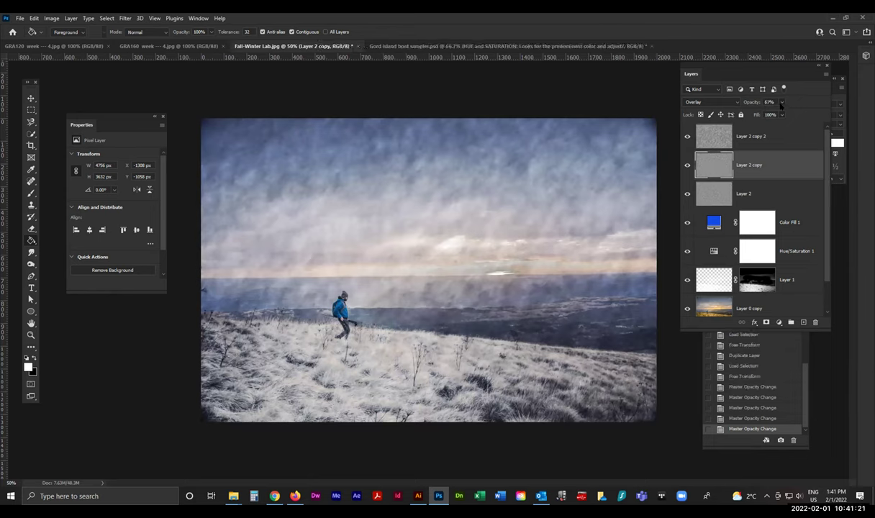
key("alt+bracketright")
left_click_drag(781, 113, 770, 113)
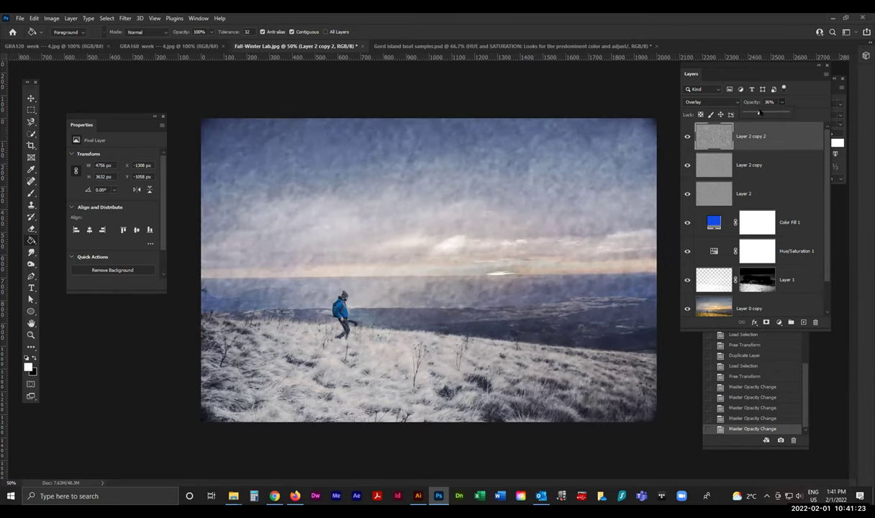
left_click(774, 164)
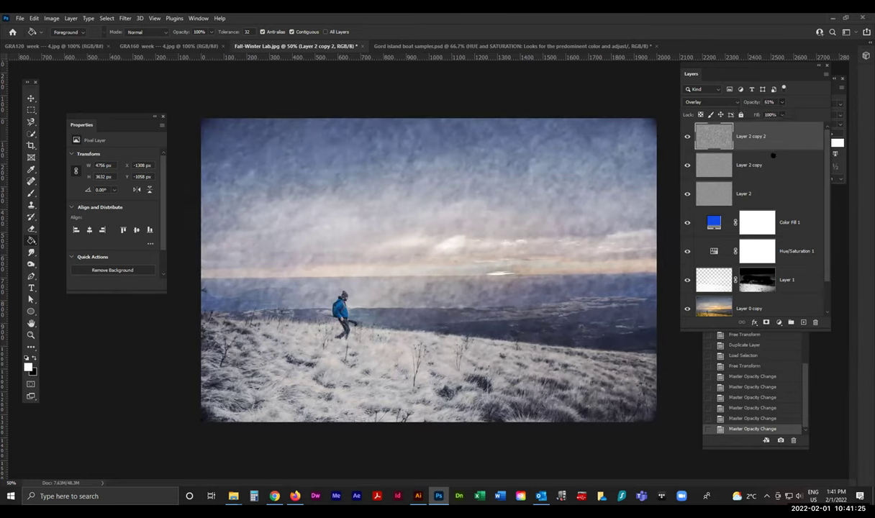
left_click(783, 103)
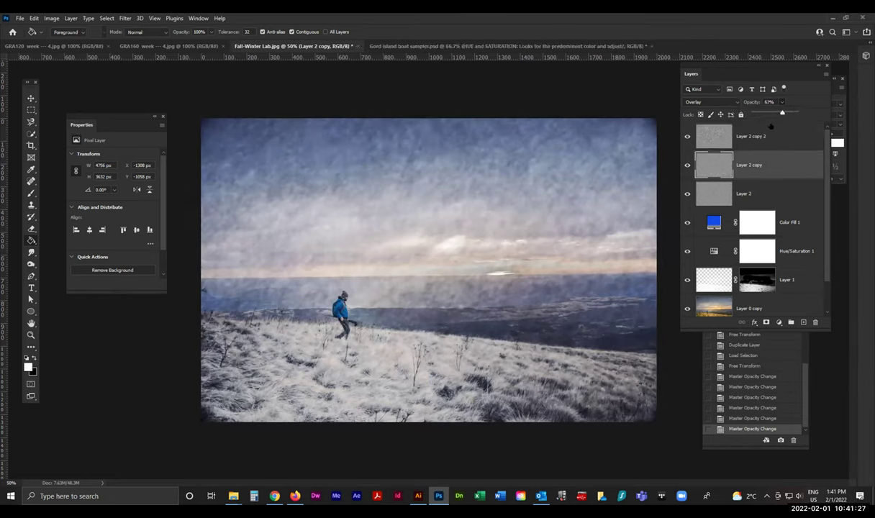
left_click_drag(770, 113, 770, 114)
left_click(734, 131)
- Delete both enlarged copies of Layer 2 and set the opacity of Layer 2 to 73%
left_click(778, 140)
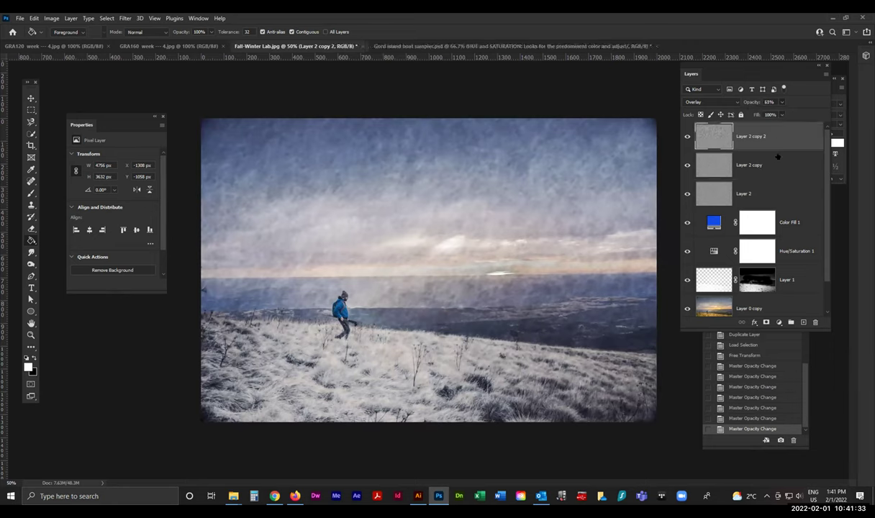
key("Delete")
key("Delete")
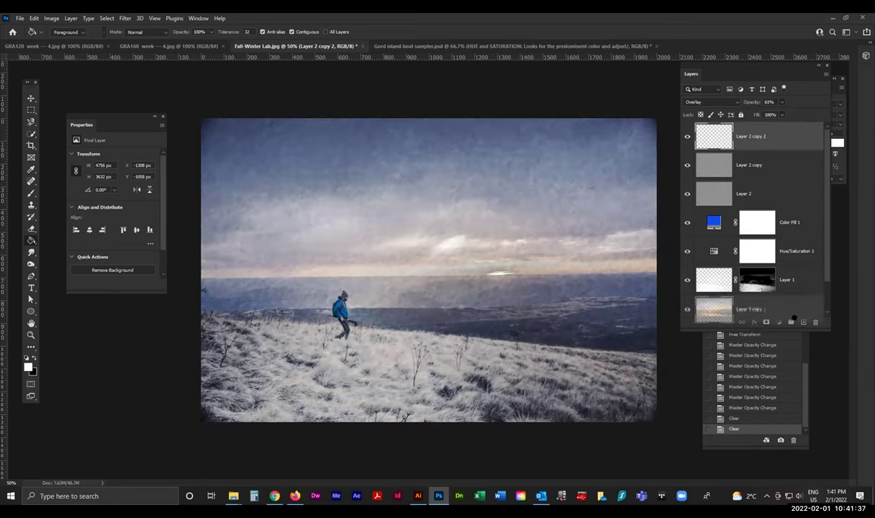
key("Delete")
left_click_drag(757, 146, 815, 322)
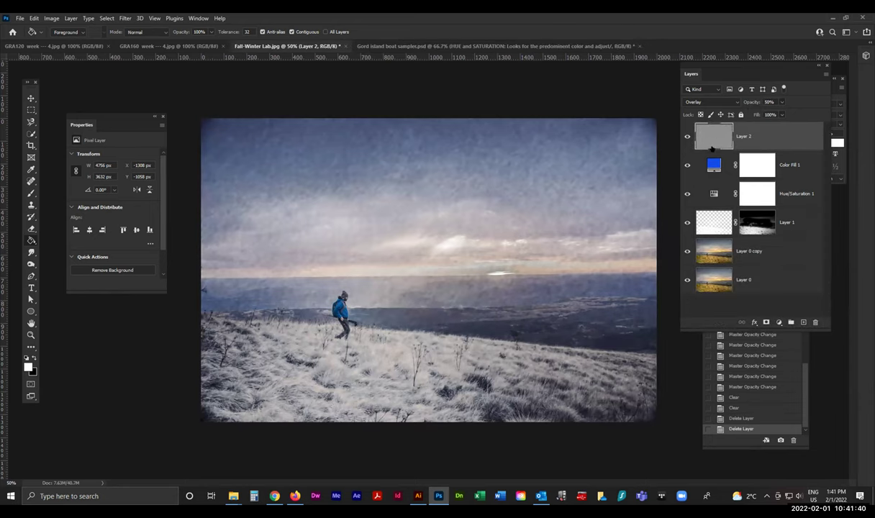
left_click(782, 102)
left_click_drag(780, 113, 791, 113)
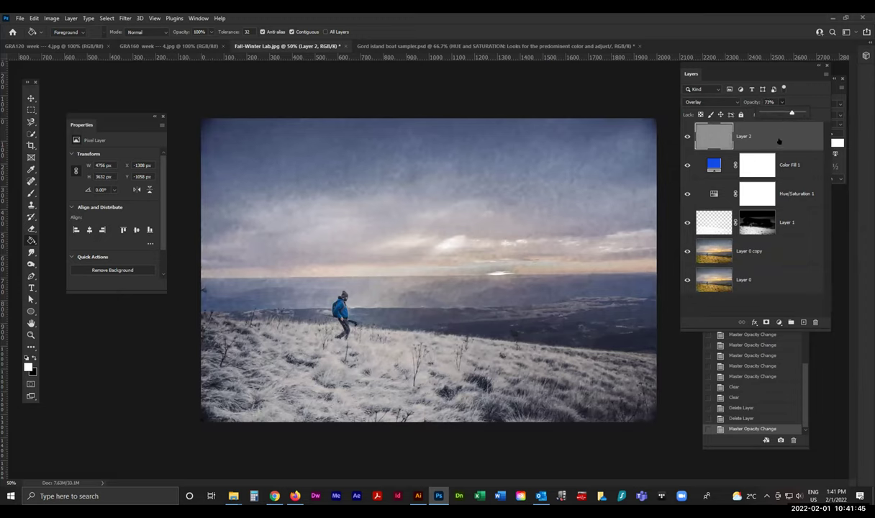
- Duplicate Layer 2 and use Free Transform to enlarge the copy slightly beyond the canvas, to about 2249 × 1486 px
key("ctrl+minus")
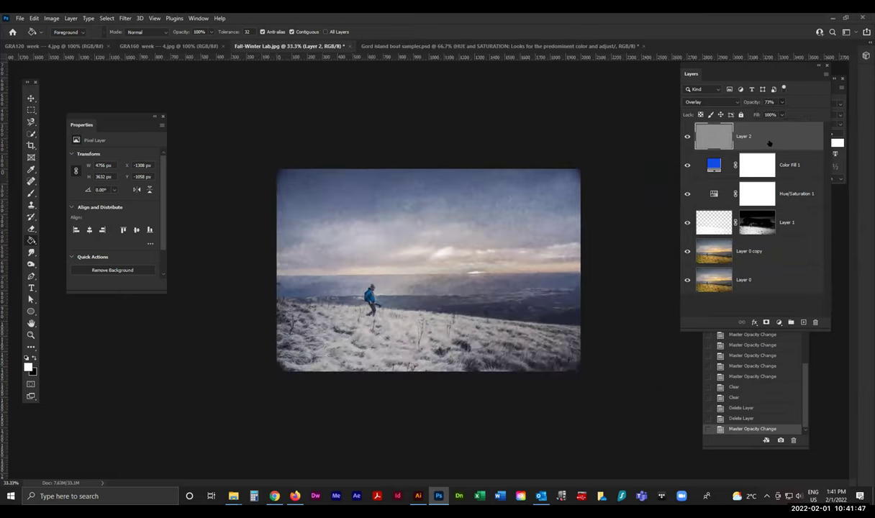
left_click_drag(728, 136, 803, 322)
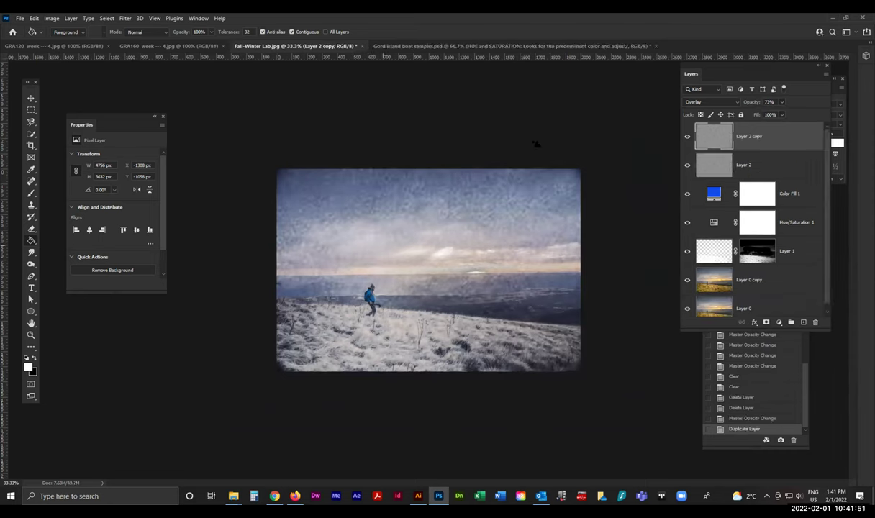
left_click(698, 127, "ctrl")
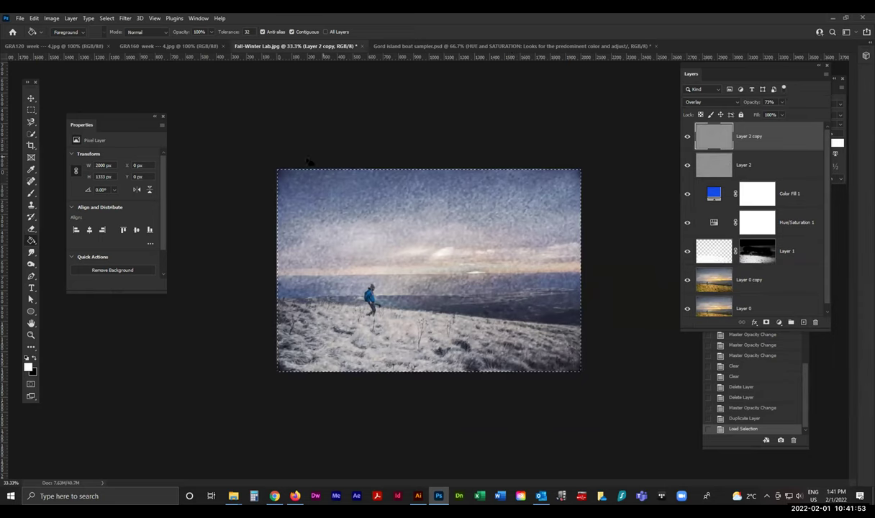
key("ctrl+t")
left_click_drag(277, 170, 246, 149)
left_click_drag(453, 265, 477, 272)
left_click_drag(598, 150, 604, 147)
key("Return")
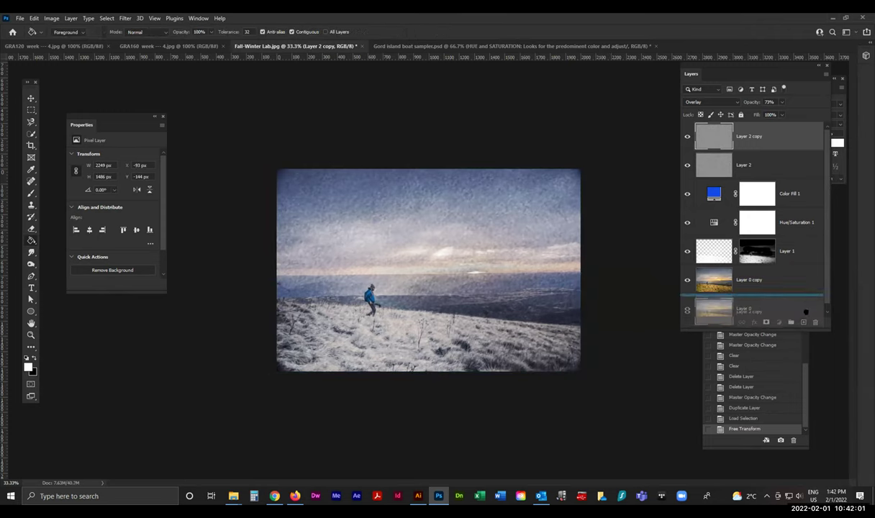
- Duplicate Layer 2 copy and enlarge the new copy with Free Transform to about 2525 × 1647 px
key("ctrl+j")
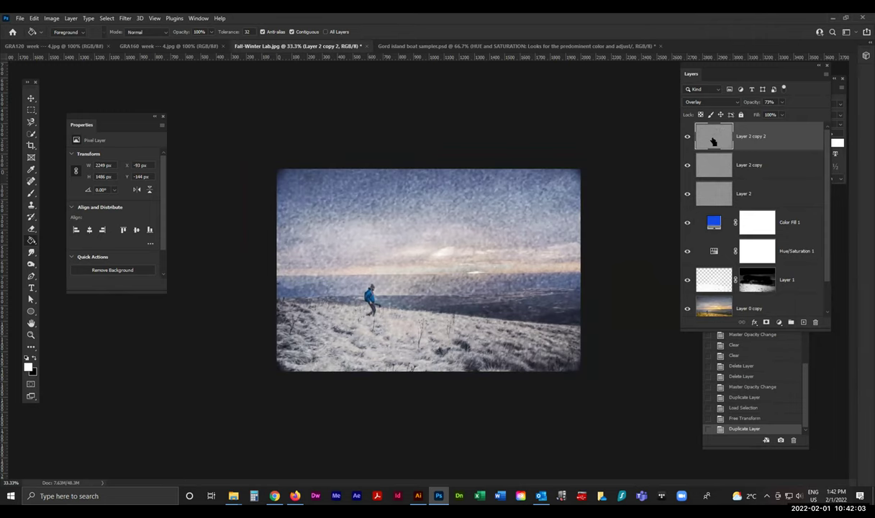
left_click(713, 142, "ctrl")
key("ctrl+t")
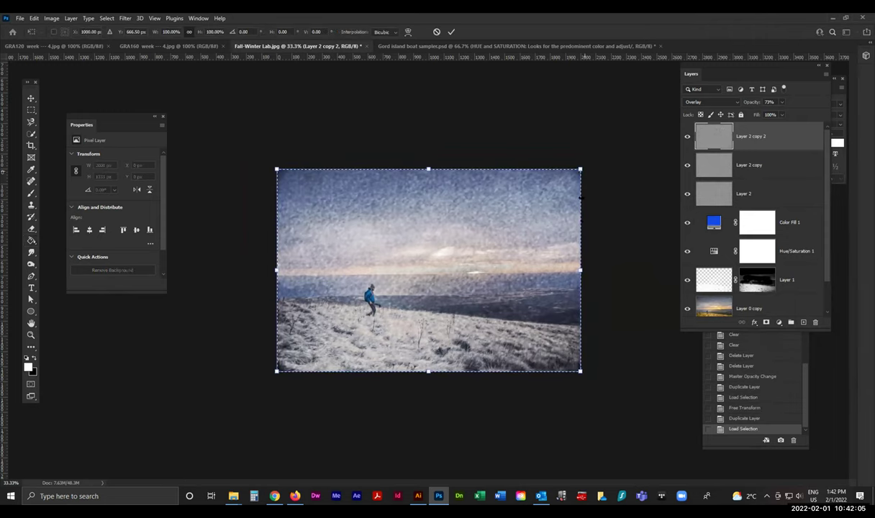
left_click_drag(573, 164, 621, 147)
left_click_drag(498, 254, 510, 254)
left_click_drag(288, 258, 252, 263)
key("Return")
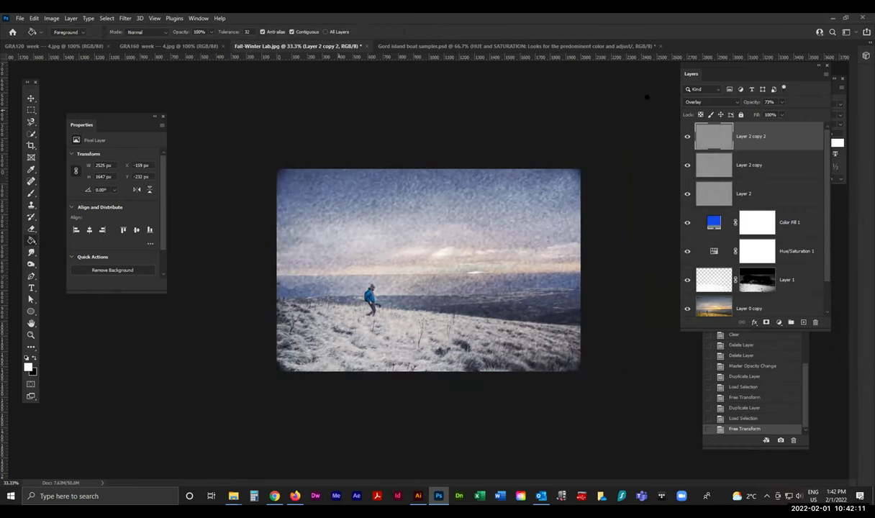
- Readjust the opacity of Layer 2 copy and raise Layer 2 copy 2 to 100% opacity
left_click(775, 163)
left_click(748, 181)
left_click(781, 158)
key("alt+bracketleft")
key("alt+bracketright")
left_click(783, 103)
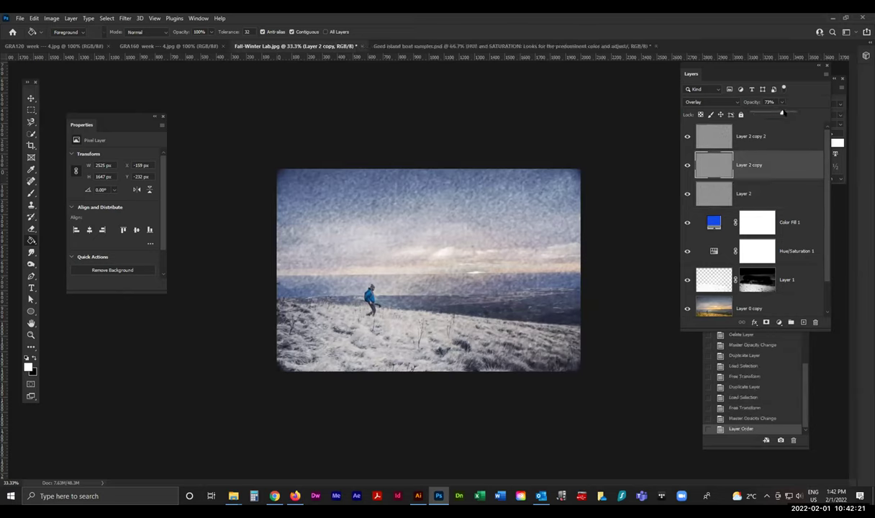
key("alt+bracketright")
left_click_drag(777, 110, 795, 113)
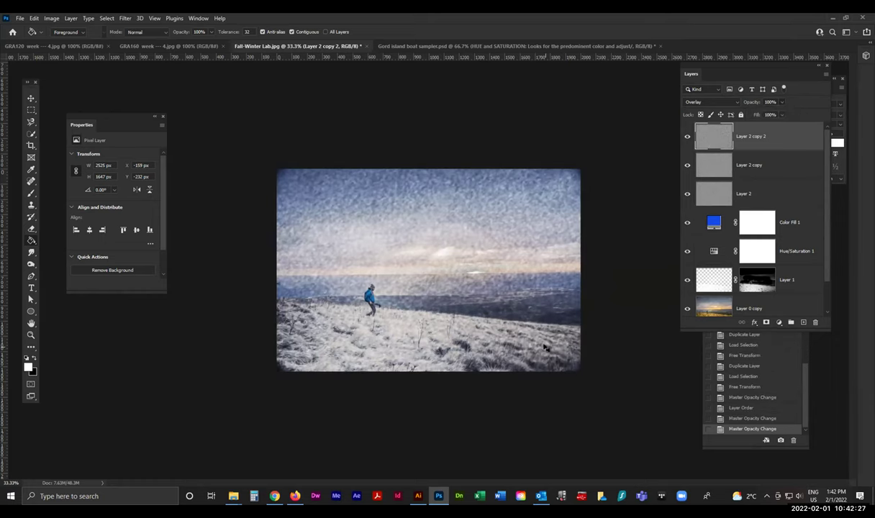
key("ctrl+plus")
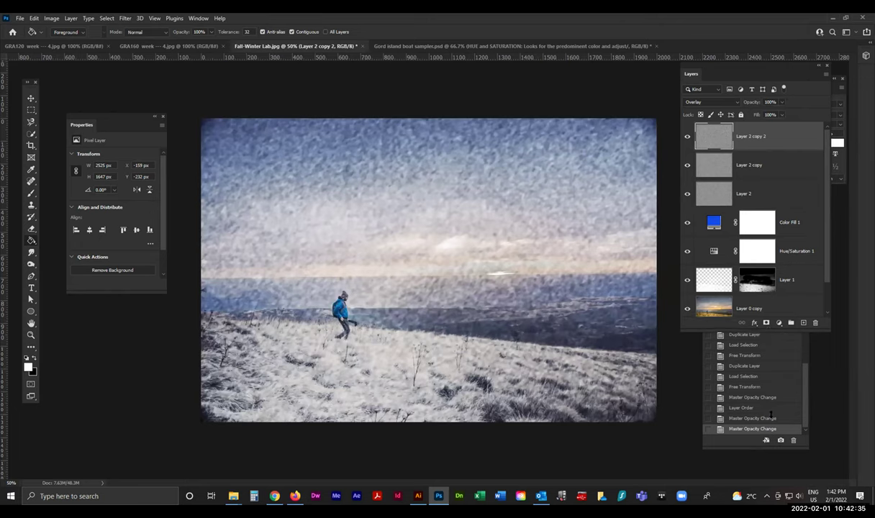
- Extend the layer list to show all layers and move Layer 0 directly above Color Fill 1
left_click_drag(756, 325, 749, 415)
left_click(742, 367)
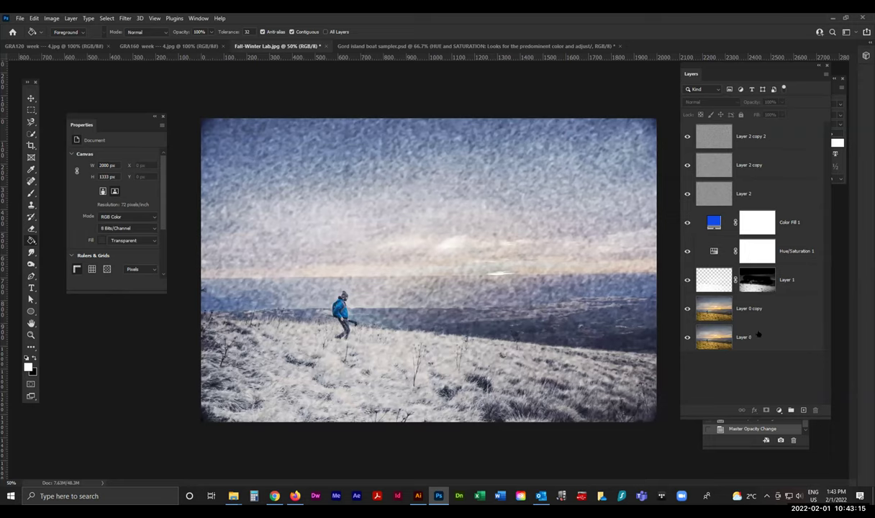
left_click(761, 335)
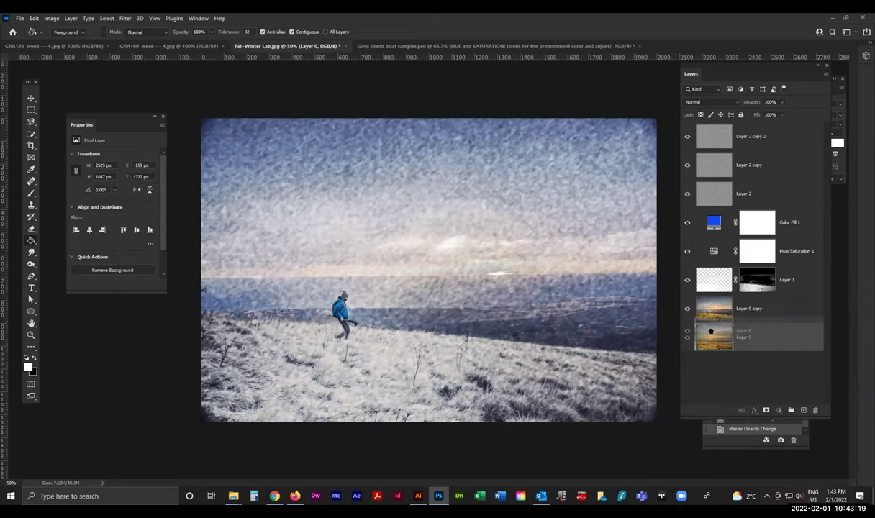
left_click_drag(706, 275, 706, 206)
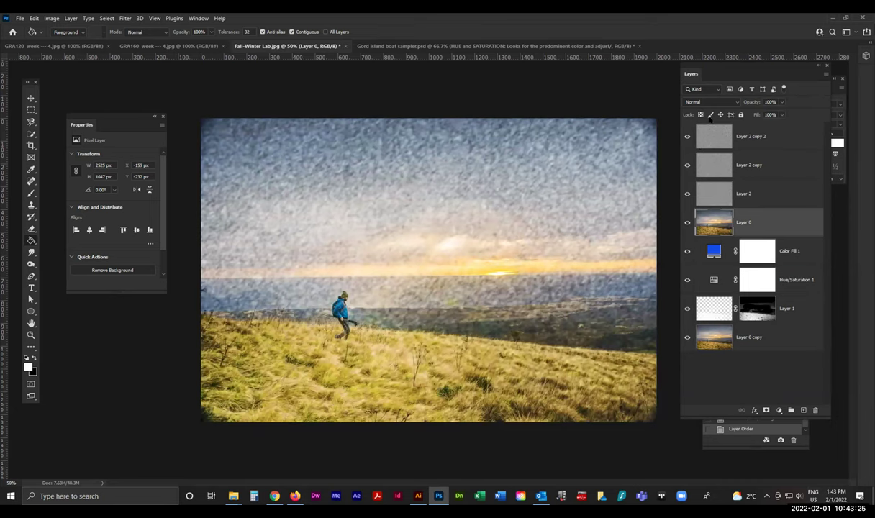
- Set Layer 0's blend mode to Soft Light and its opacity to 13%
left_click(736, 102)
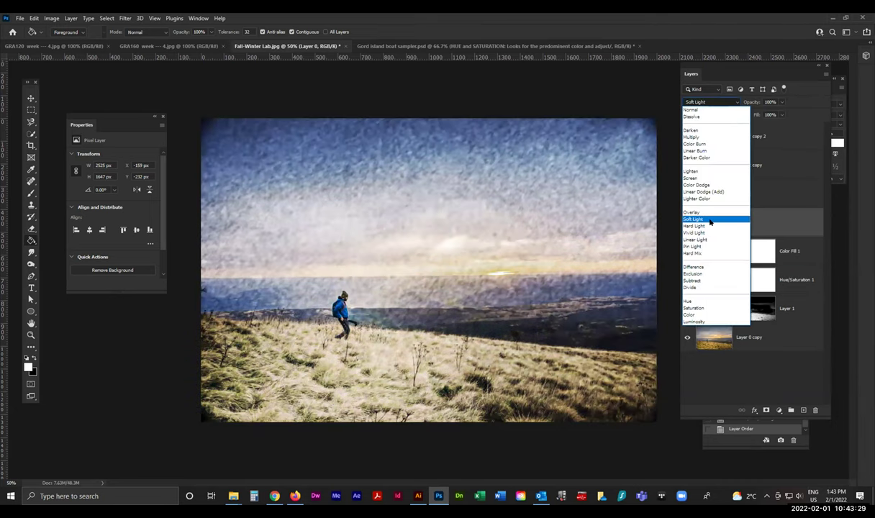
left_click(709, 220)
left_click(782, 102)
left_click_drag(782, 102, 746, 113)
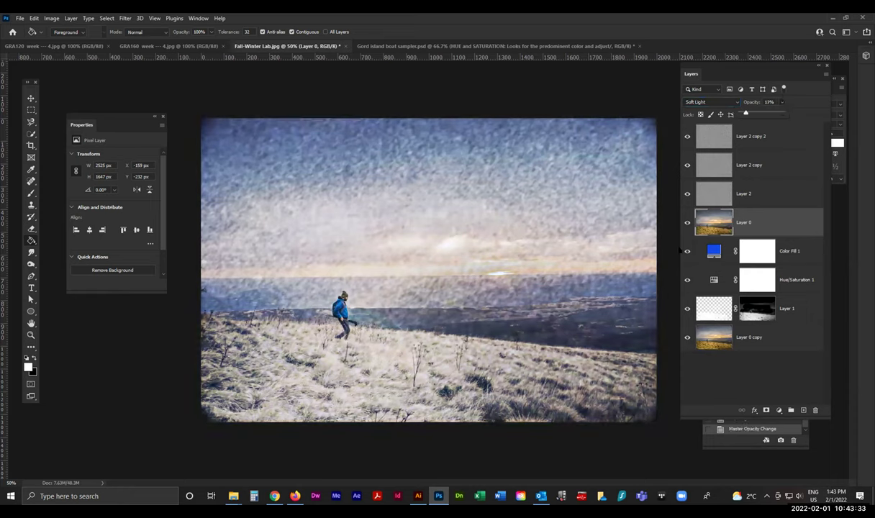
- Toggle the visibility of Layer 0 and the winter effect layers to compare the result with the original photo
left_click(688, 223)
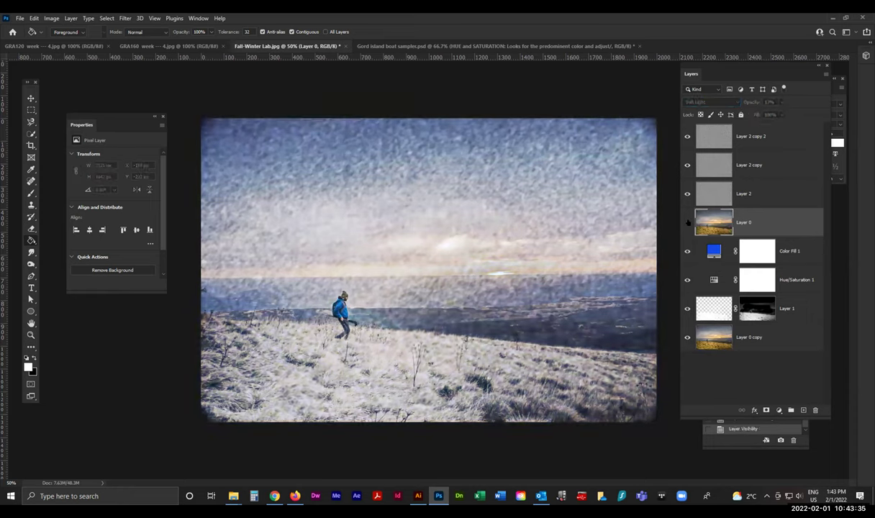
left_click(688, 222)
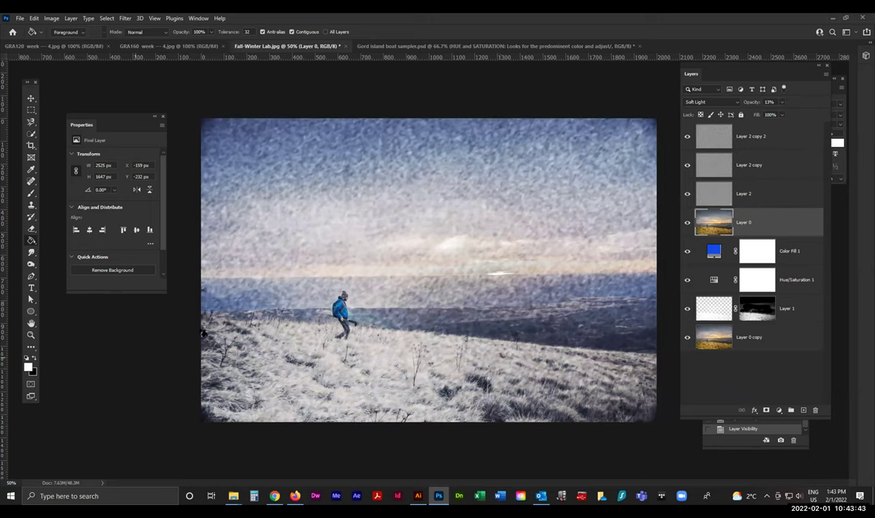
left_click_drag(687, 136, 685, 193)
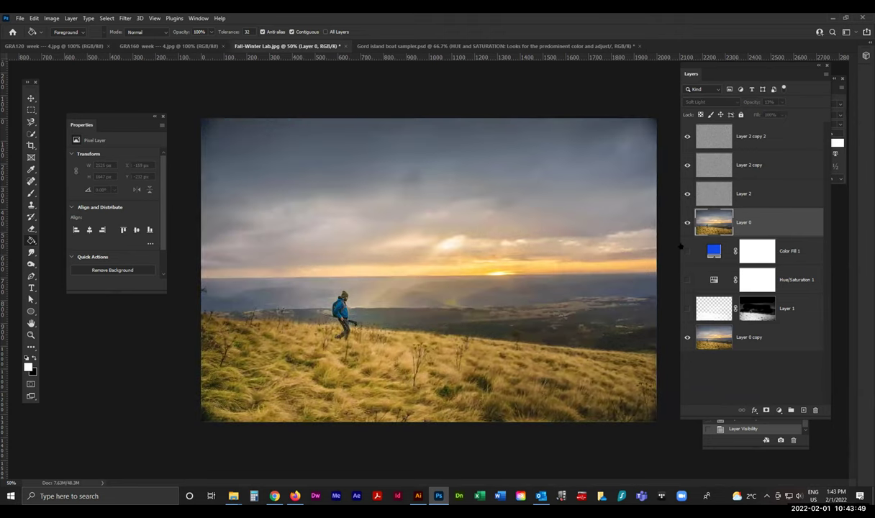
key("ctrl+z")
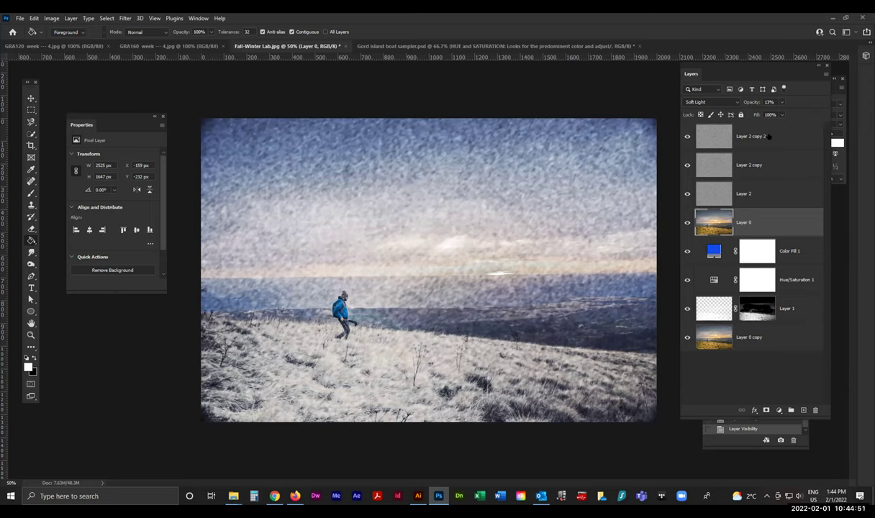
- Open Forest bridge.jpg from the GRA160 week 3 sample LAB files folder
left_click(19, 17)
left_click(20, 18)
key("ctrl+o")
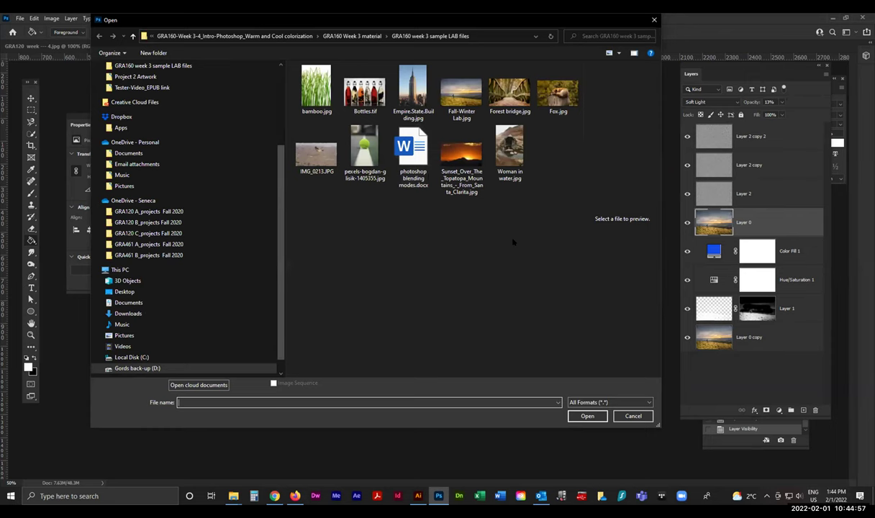
double_click(502, 93)
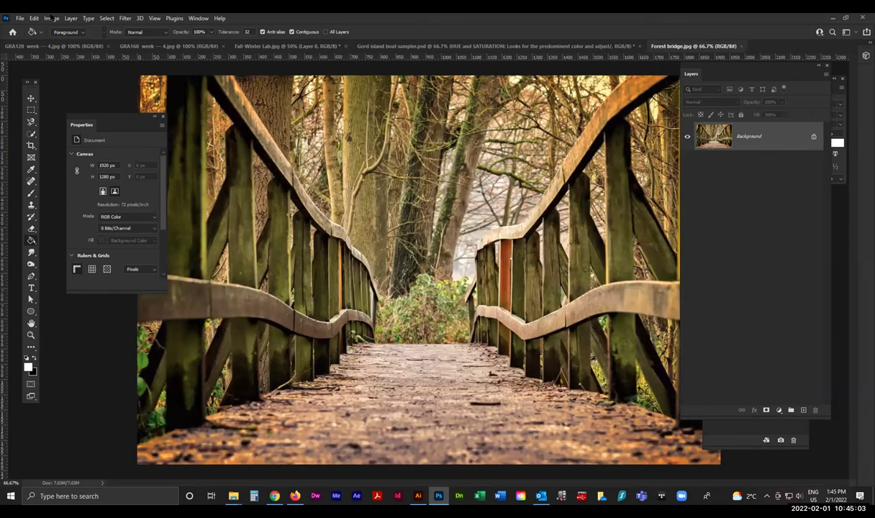
- Check the forest bridge photo's pixel dimensions and resolution in Image Size without changing them
left_click(51, 18)
left_click(70, 86)
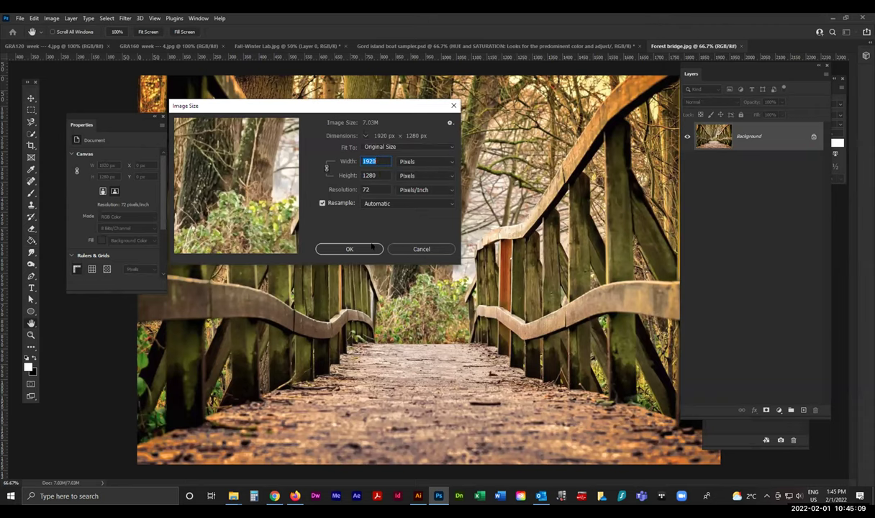
left_click(411, 249)
- Unlock the Background layer of the bridge photo and duplicate it
key("ctrl+minus")
key("ctrl+minus")
key("ctrl+minus")
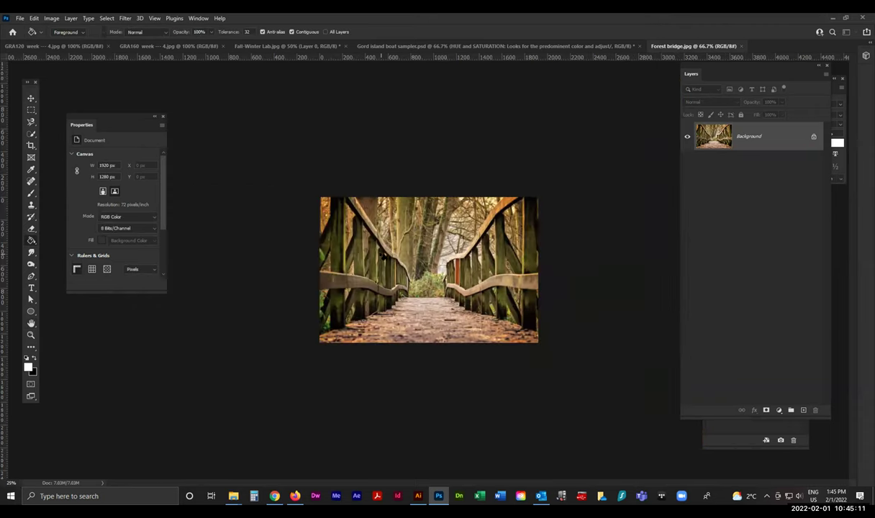
left_click(813, 136)
left_click_drag(802, 140, 804, 410)
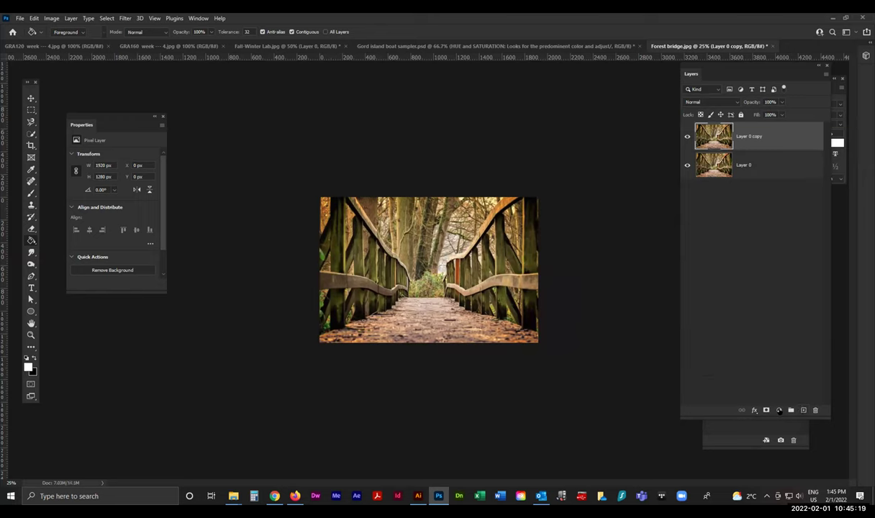
- Add a Hue/Saturation adjustment layer above the duplicated bridge layer and set its saturation to -52
left_click(778, 410)
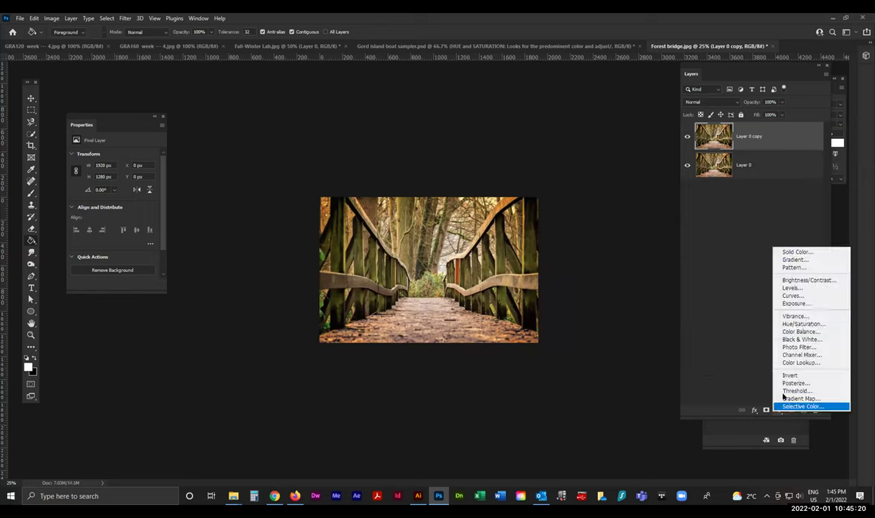
left_click(806, 325)
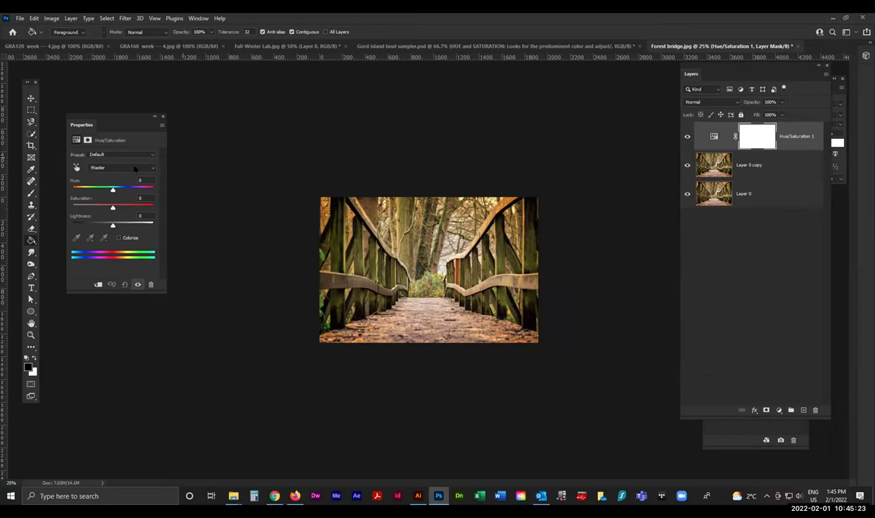
left_click_drag(113, 208, 90, 207)
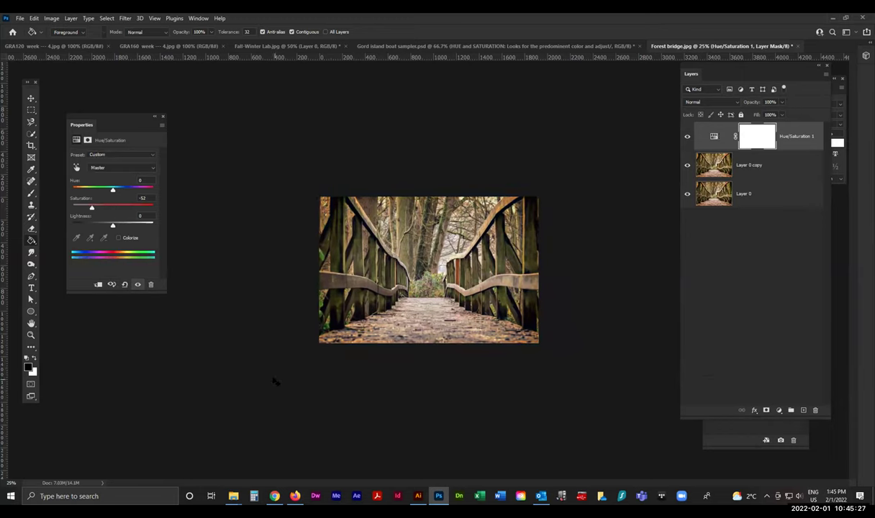
- Add a Solid Color fill layer in a saturated blue-violet above Hue/Saturation 1
key("ctrl+plus")
key("ctrl+plus")
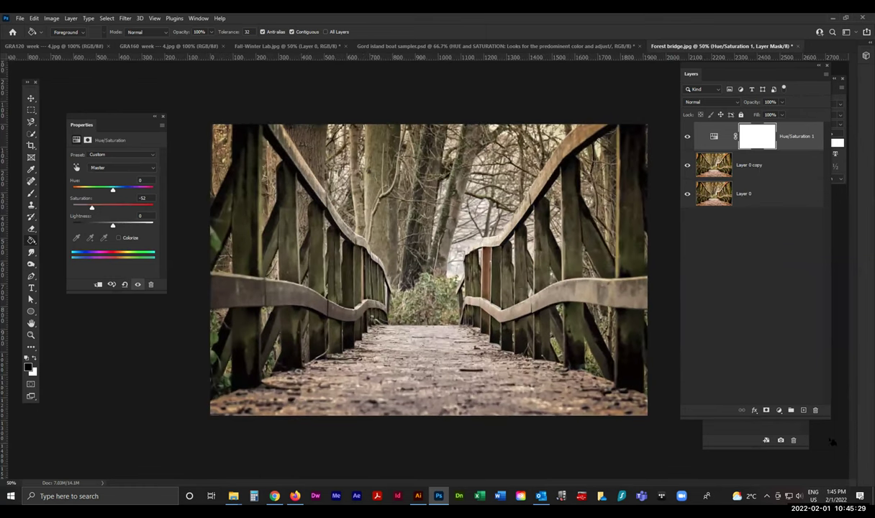
left_click(756, 360)
left_click(778, 410)
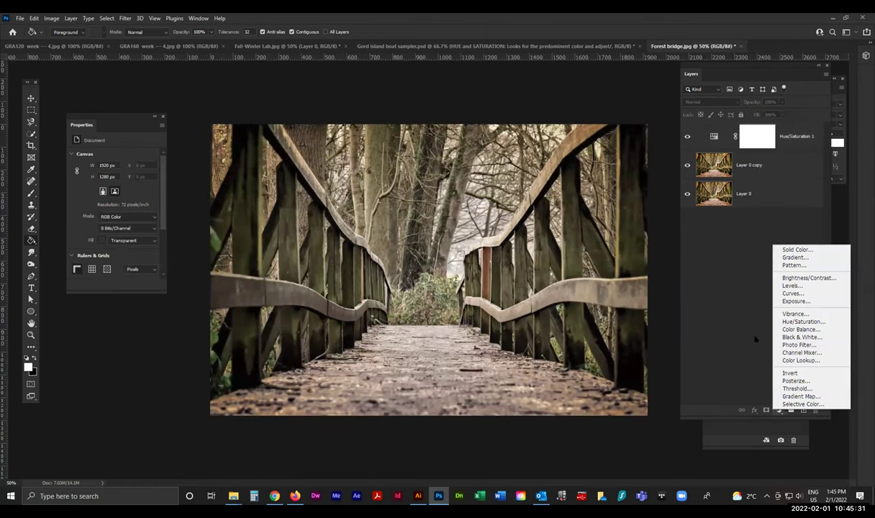
left_click(787, 250)
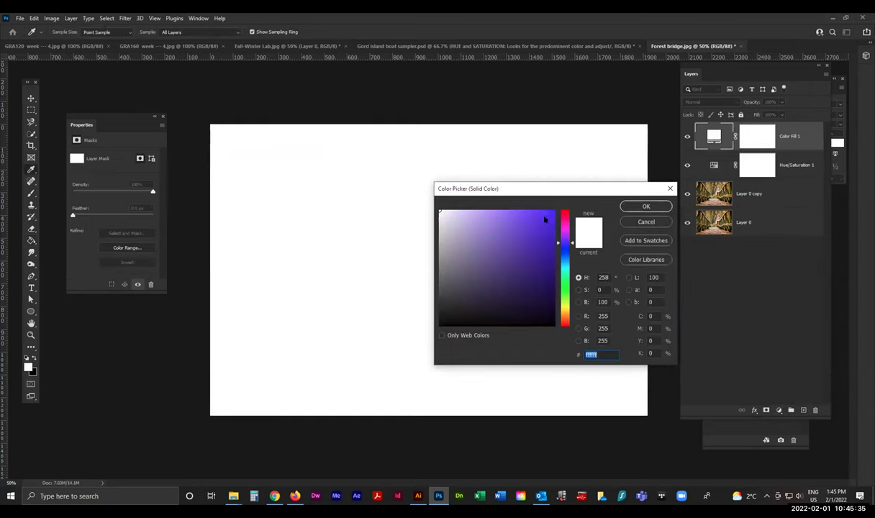
left_click(541, 218)
left_click(646, 207)
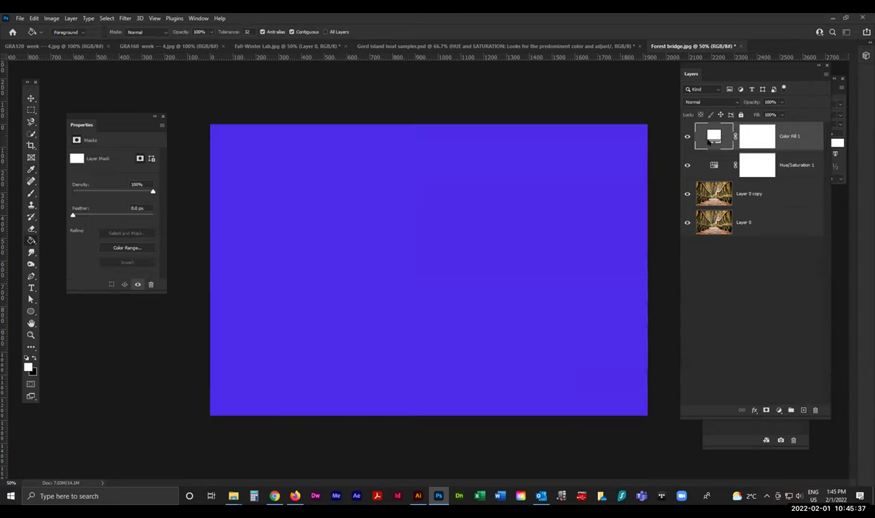
- Set the blue-violet fill layer's blend mode to Overlay and its opacity to 24%
left_click(709, 101)
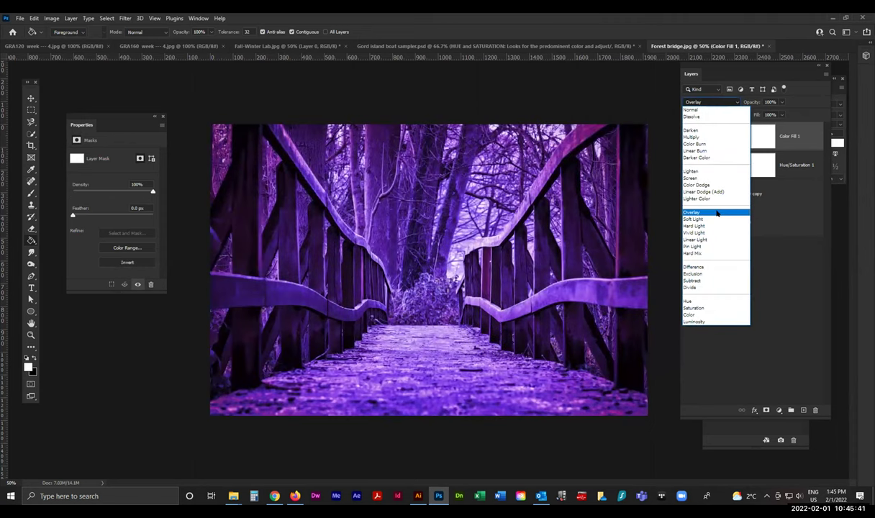
left_click(716, 213)
left_click(782, 102)
left_click_drag(781, 113, 751, 113)
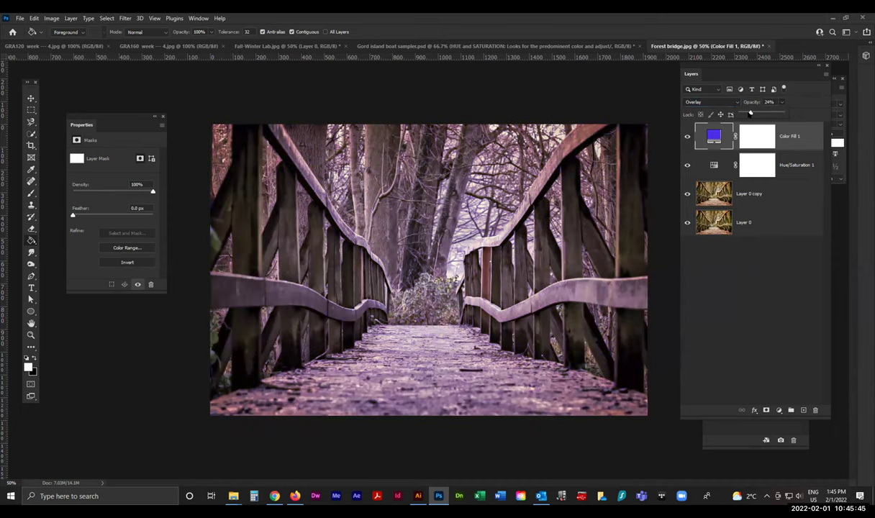
- Hide Color Fill 1 and Hue/Saturation 1 and make Layer 0 copy the active layer
left_click(687, 136)
left_click(687, 164)
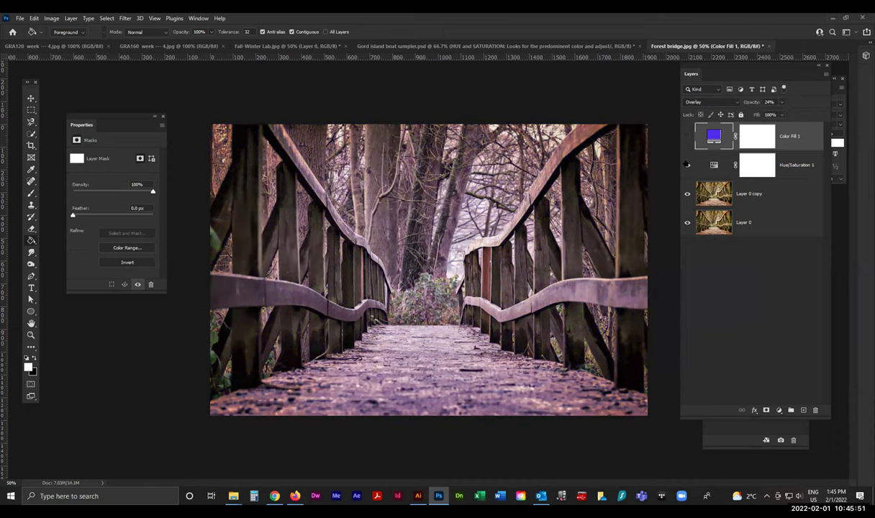
left_click(711, 189)
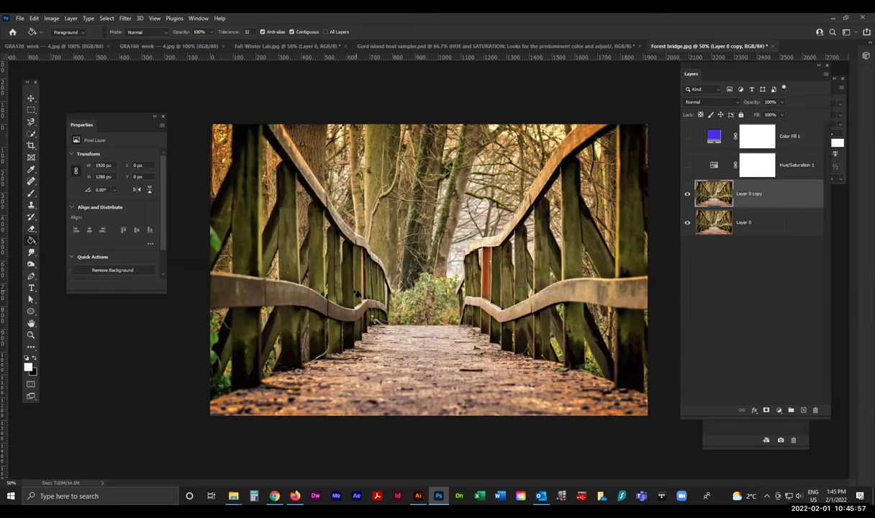
- Select the bridge deck's light brown tones on Layer 0 copy with Color Range, using fuzziness 194 and range 91%
left_click(127, 18)
mouse_move(152, 18)
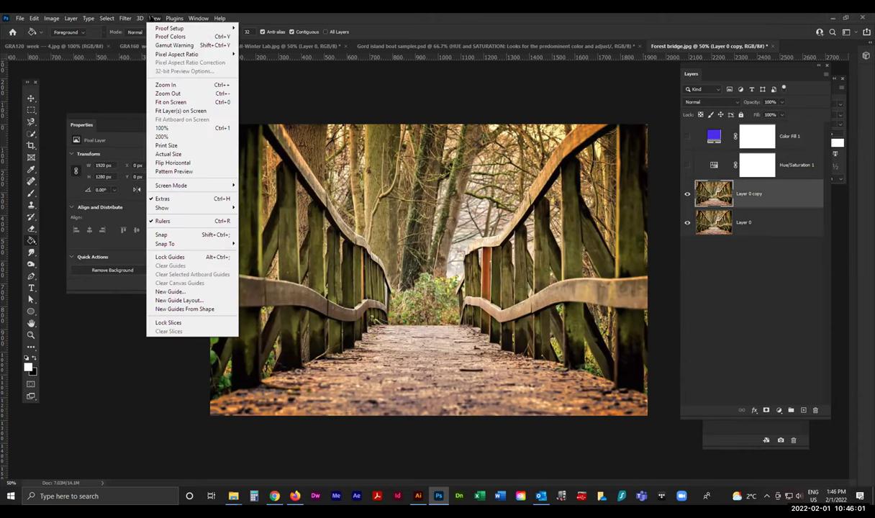
mouse_move(108, 18)
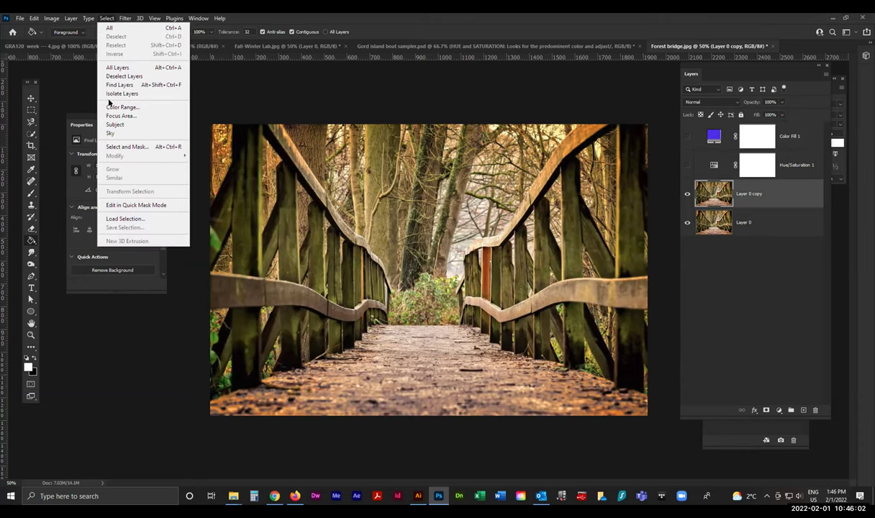
left_click(120, 107)
left_click(477, 221)
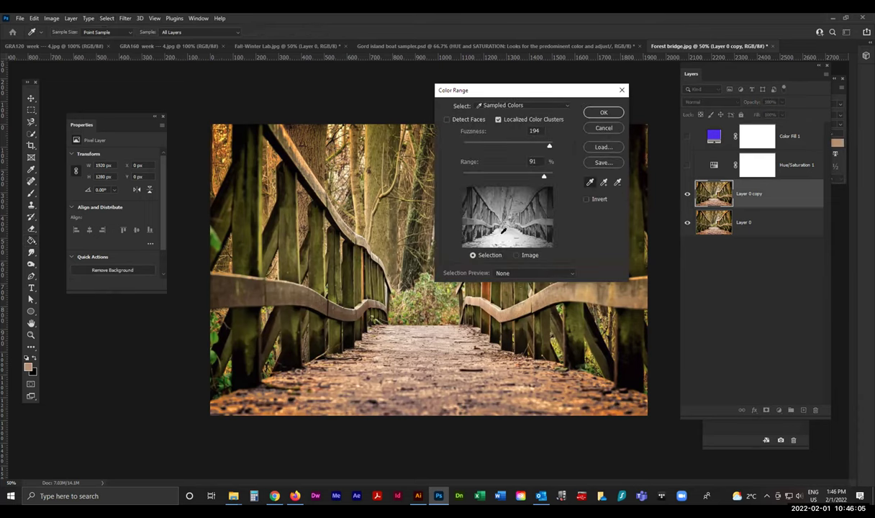
left_click(603, 112)
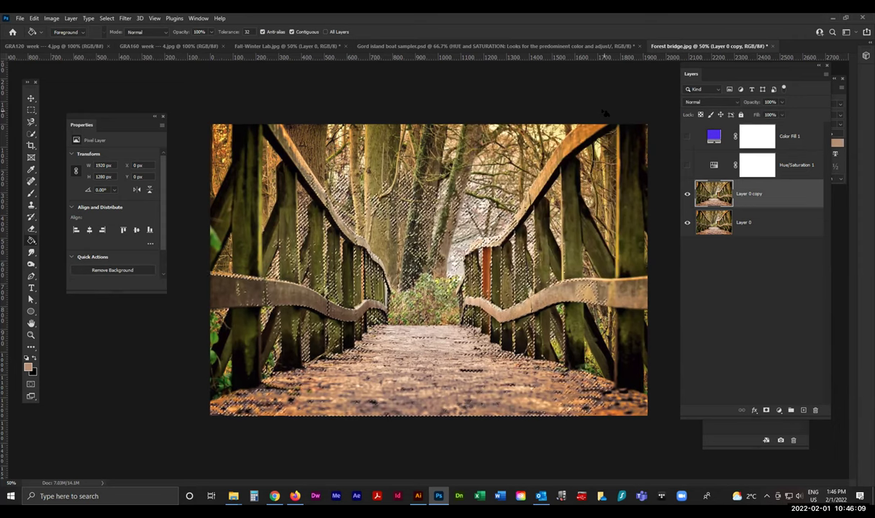
- Fill the selection with the white foreground color on a new layer above Layer 0 copy and mask that layer with the selection
left_click(803, 410)
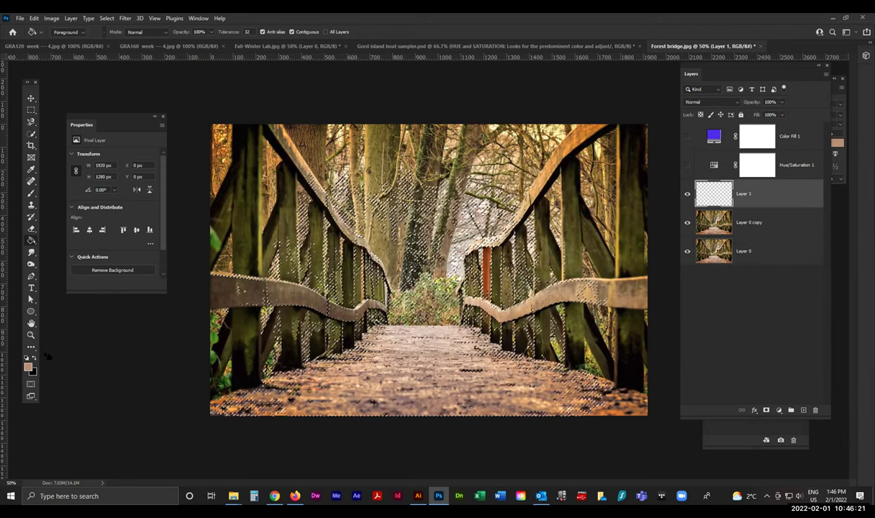
key("x")
left_click(33, 18)
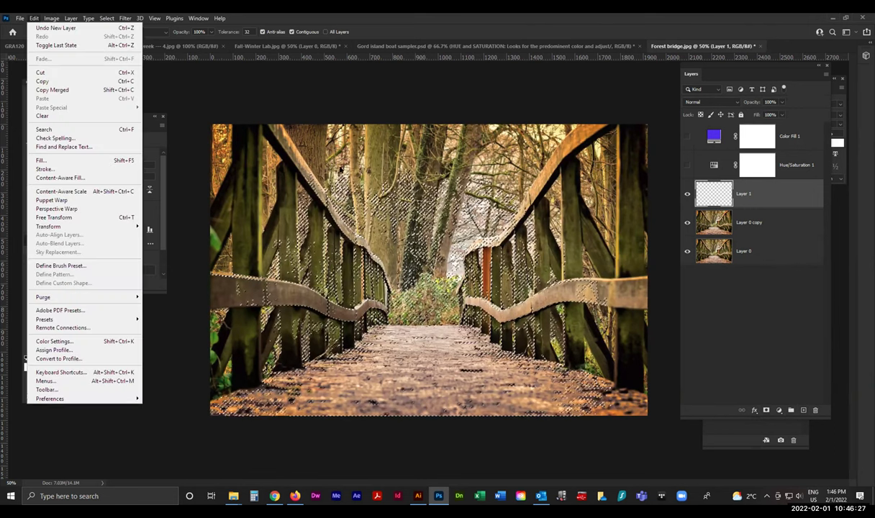
left_click(41, 159)
left_click(440, 140)
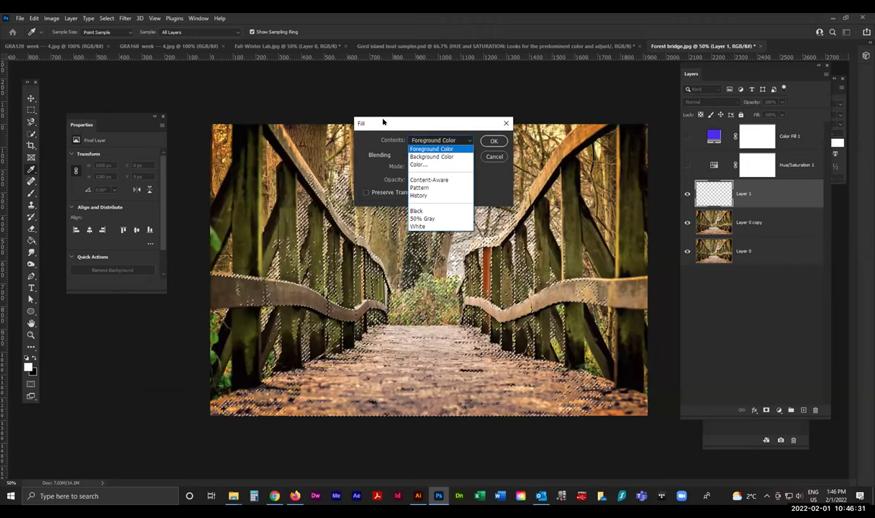
left_click(383, 122)
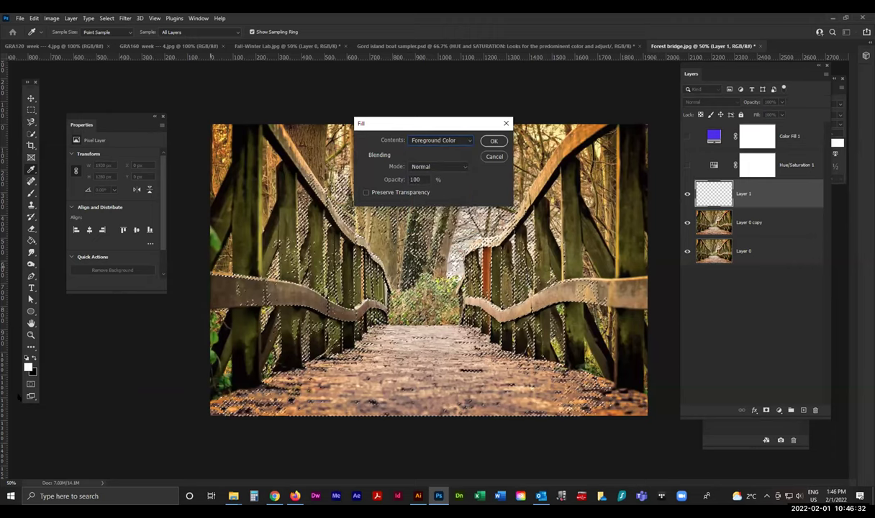
left_click(468, 140)
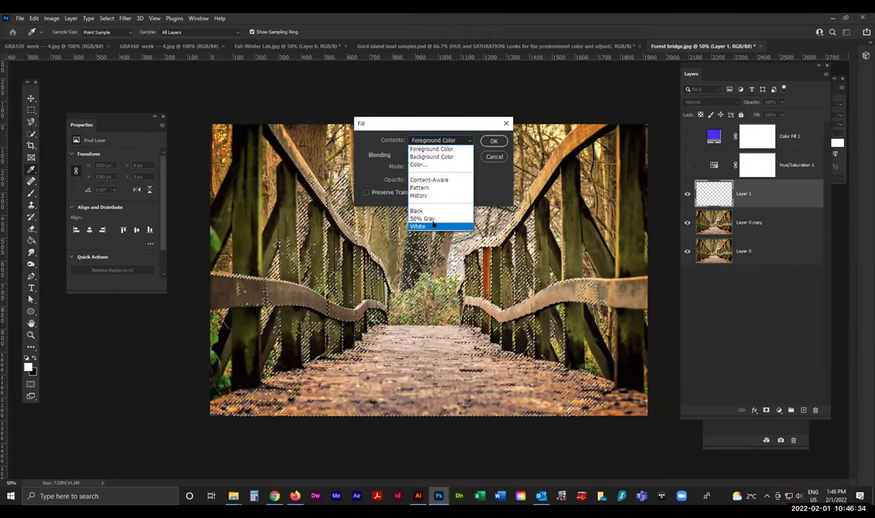
left_click(446, 126)
left_click(491, 141)
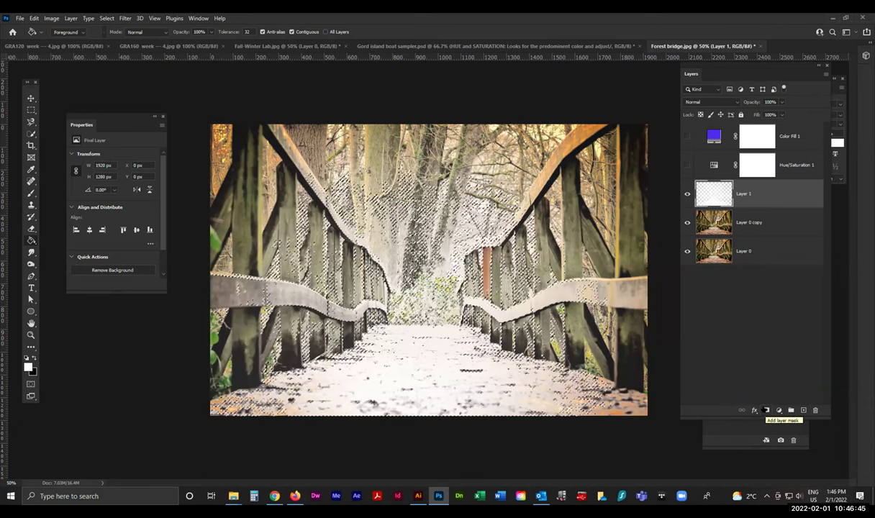
left_click(766, 411)
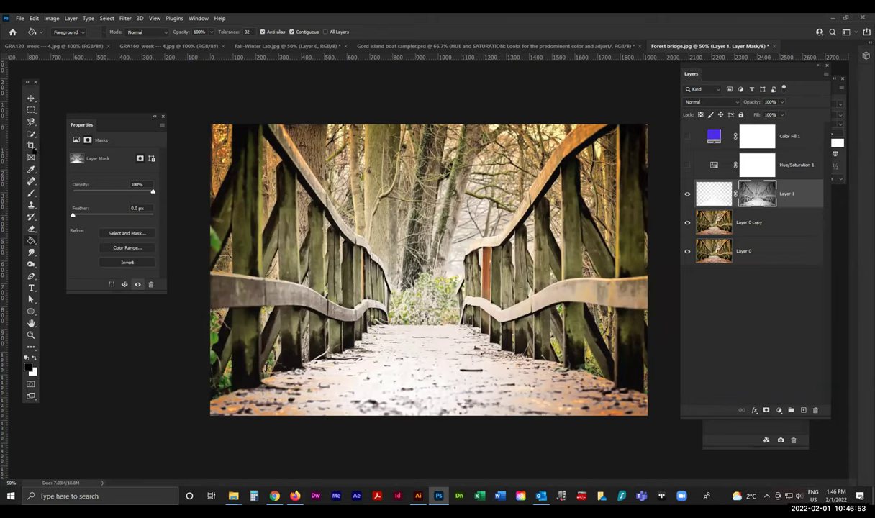
- Paint black over the trees on Layer 1's mask with an enlarged brush, and show Color Fill 1 and Hue/Saturation 1 again
key("b")
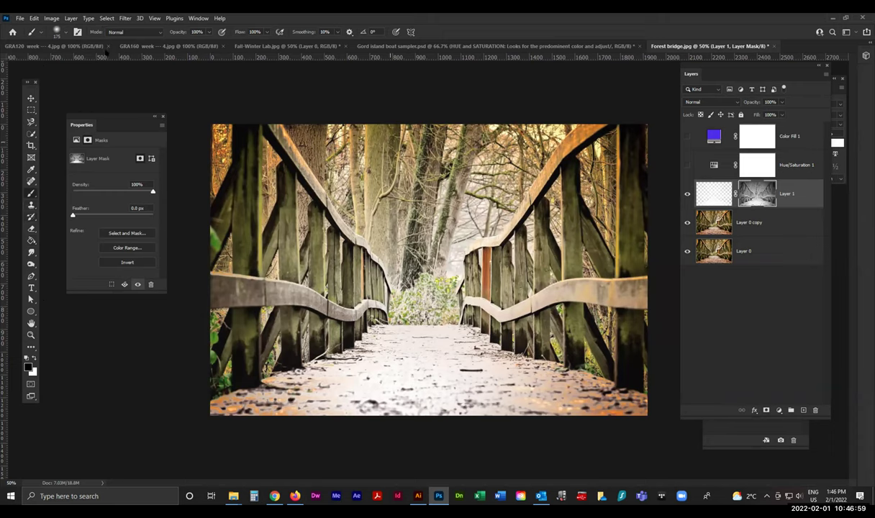
left_click(63, 32)
left_click_drag(89, 61, 96, 61)
left_click(338, 133)
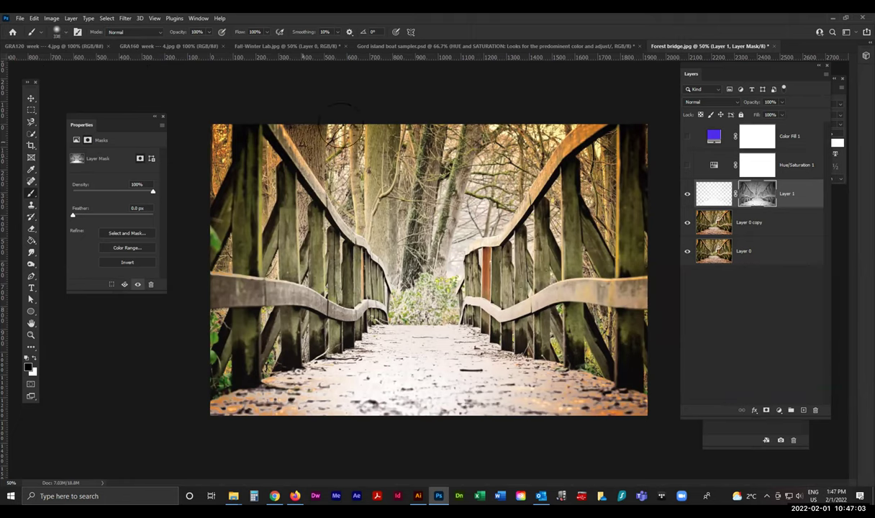
mouse_move(477, 154)
left_mouse_down()
mouse_move(391, 195)
mouse_move(343, 183)
mouse_move(462, 194)
mouse_move(414, 216)
mouse_move(403, 241)
left_mouse_up()
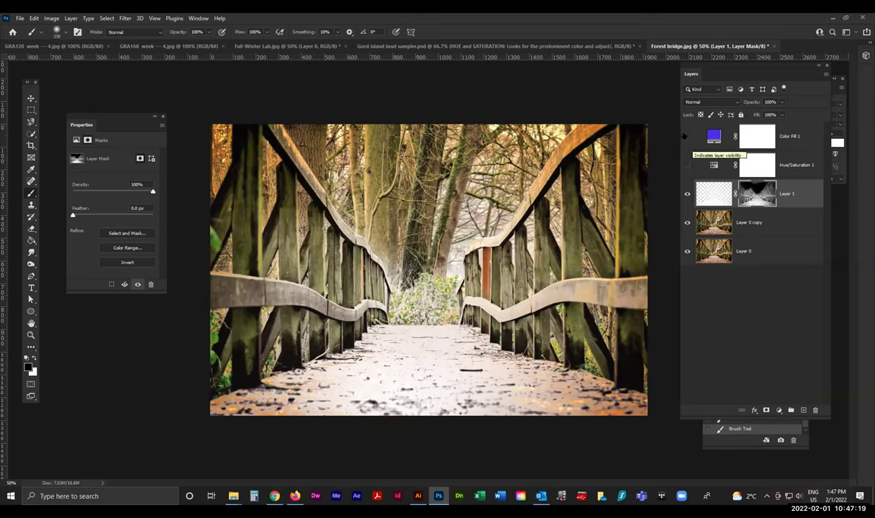
left_click_drag(686, 136, 686, 165)
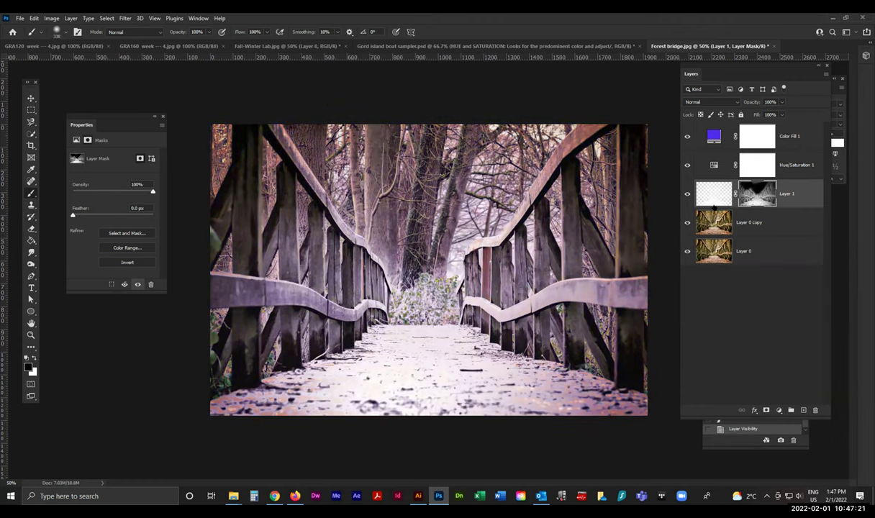
- Change Color Fill 1's color to blue 0980ef and compare the image with the effect layers hidden and shown
left_click(713, 190)
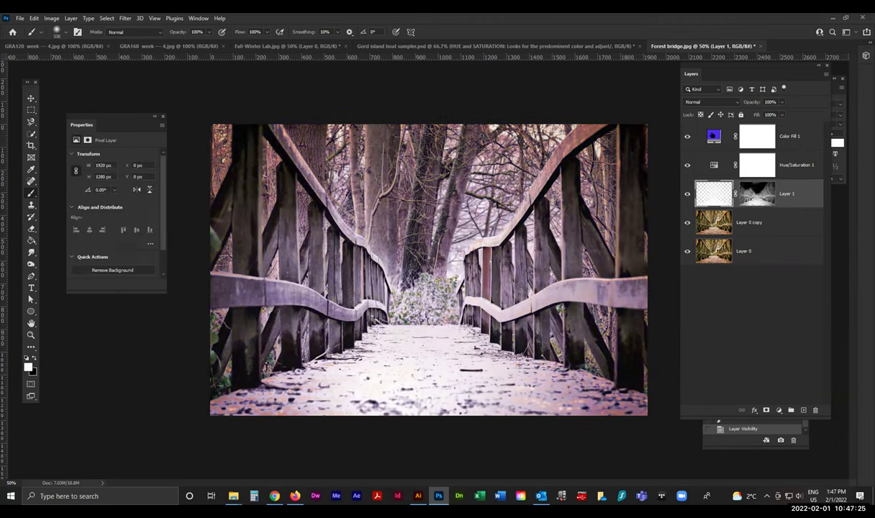
double_click(713, 135)
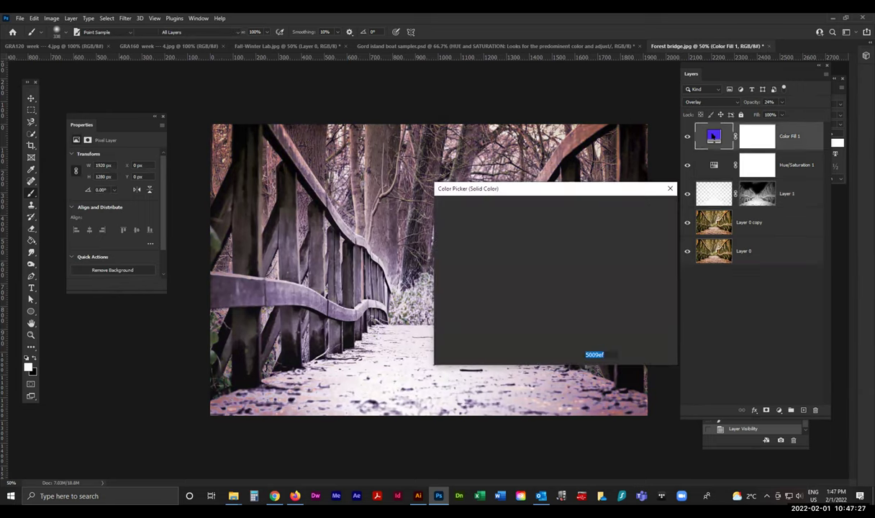
left_click_drag(565, 254, 565, 259)
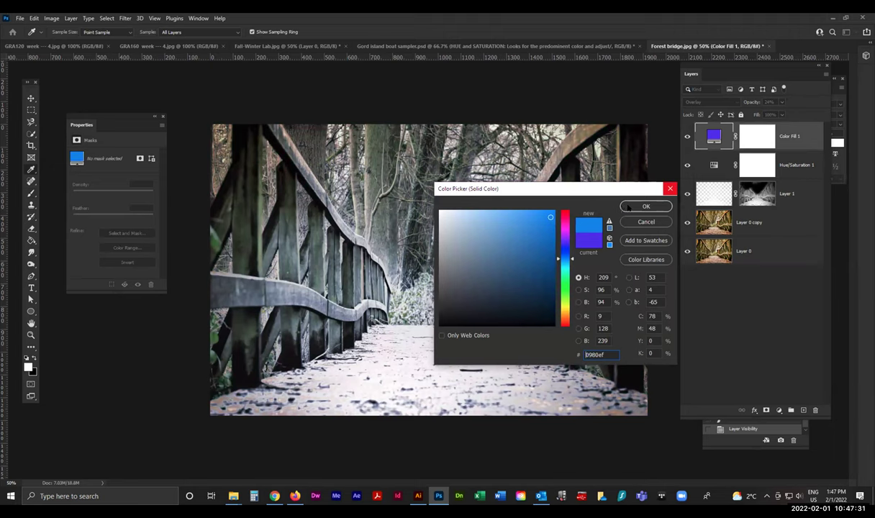
left_click(629, 207)
left_click_drag(686, 137, 686, 193)
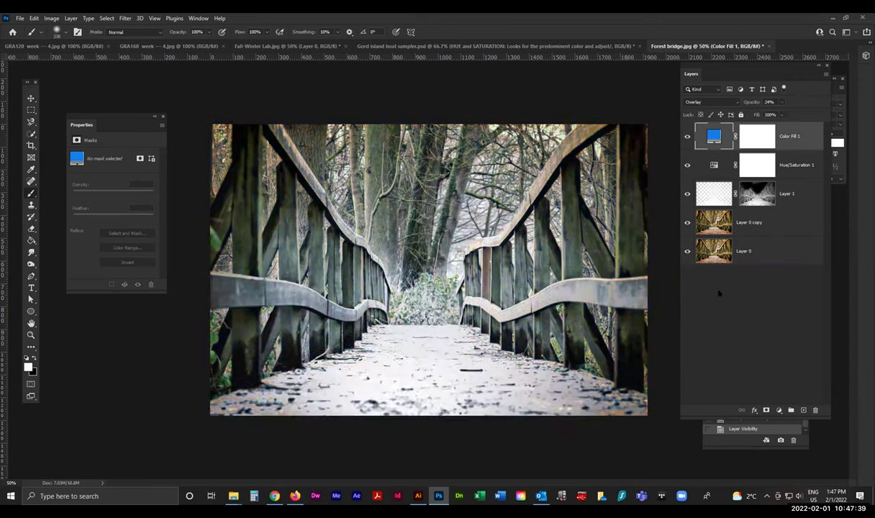
left_click(769, 307)
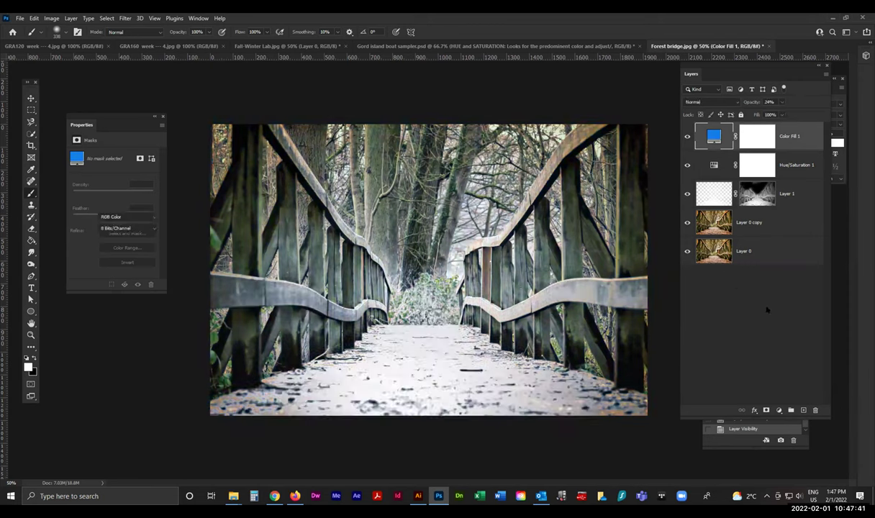
- Add a new layer at the top of the layer stack and fill it with white
left_click(804, 410)
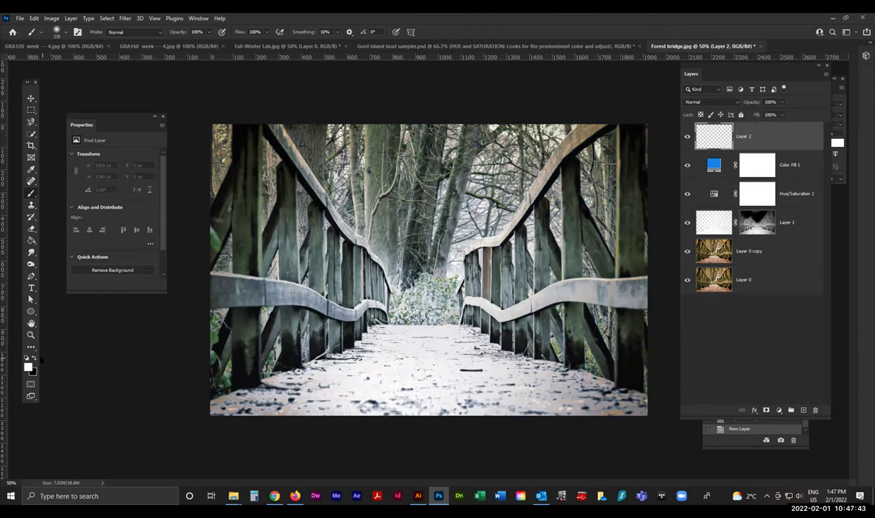
key("g")
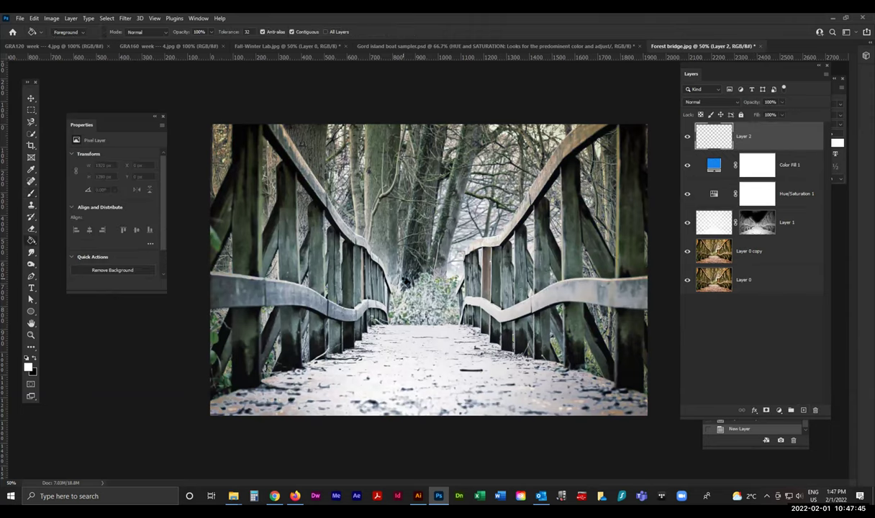
left_click(385, 263)
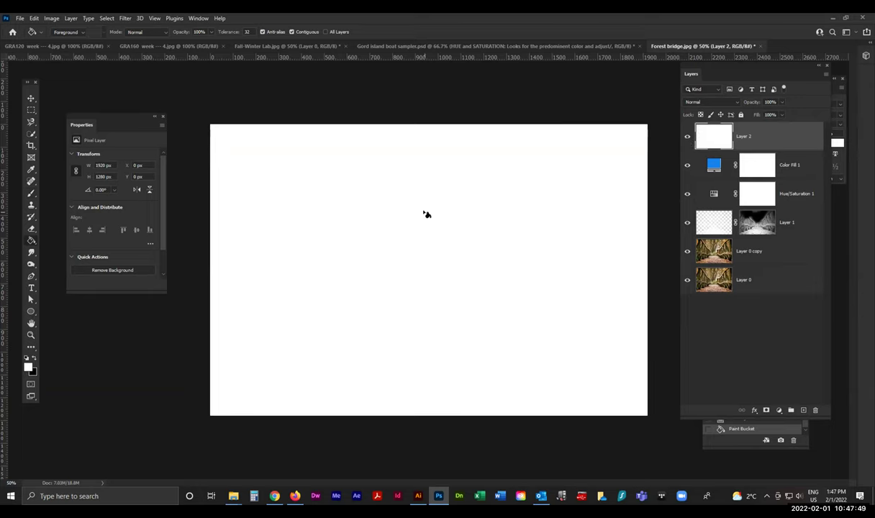
- Apply the Add Noise filter to the white layer with 400% amount, Gaussian distribution and monochromatic noise
left_click(120, 18)
mouse_move(178, 161)
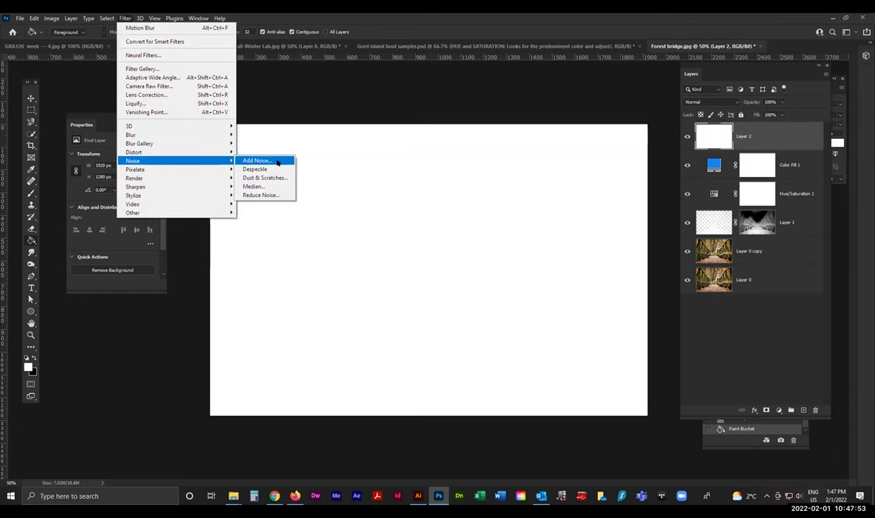
left_click(276, 160)
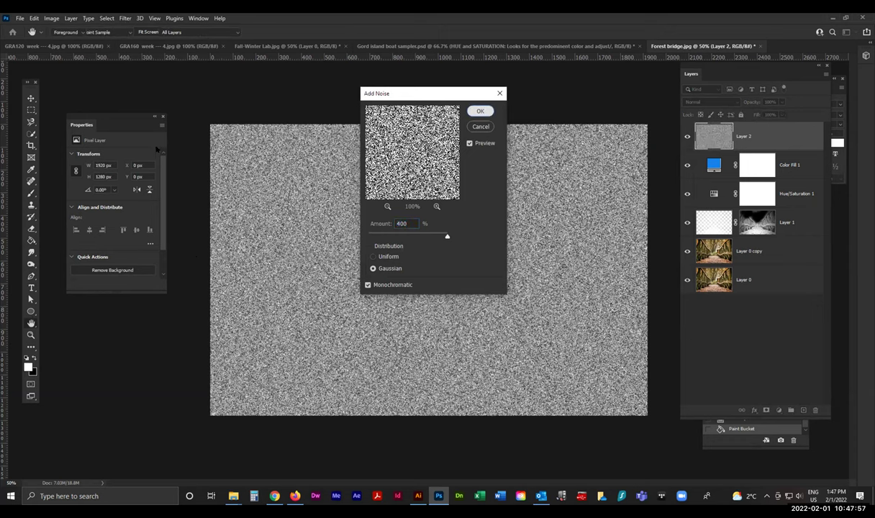
key("Return")
- Blur the noise layer with a Gaussian Blur of 3.0 pixels radius
left_click(125, 18)
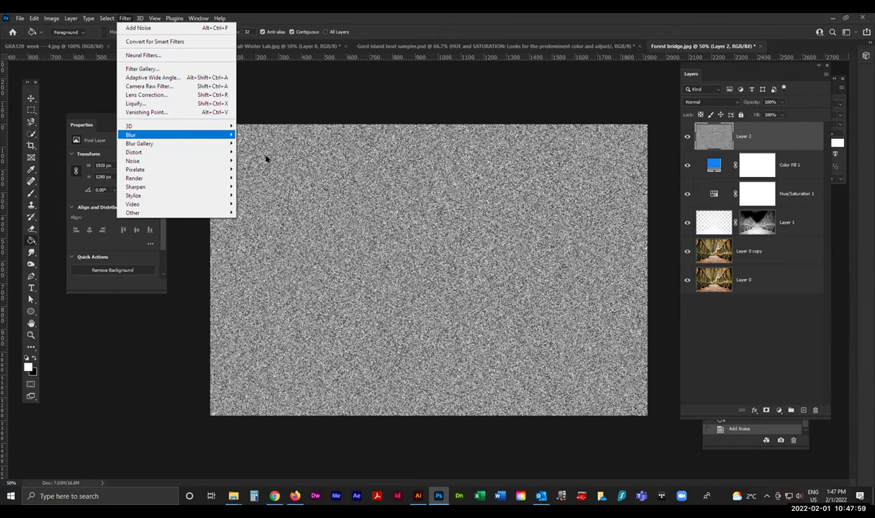
left_click(255, 169)
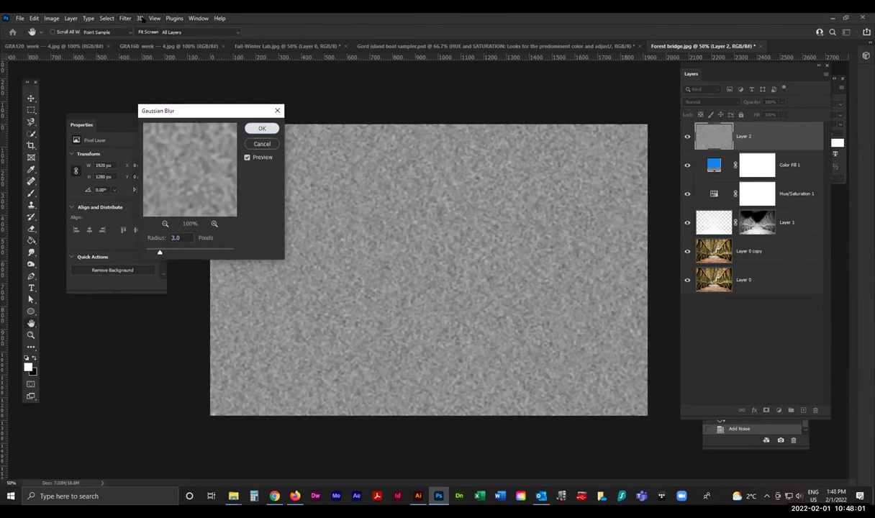
key("Return")
- Apply a Motion Blur with a 43° angle to the noise layer
left_click(125, 18)
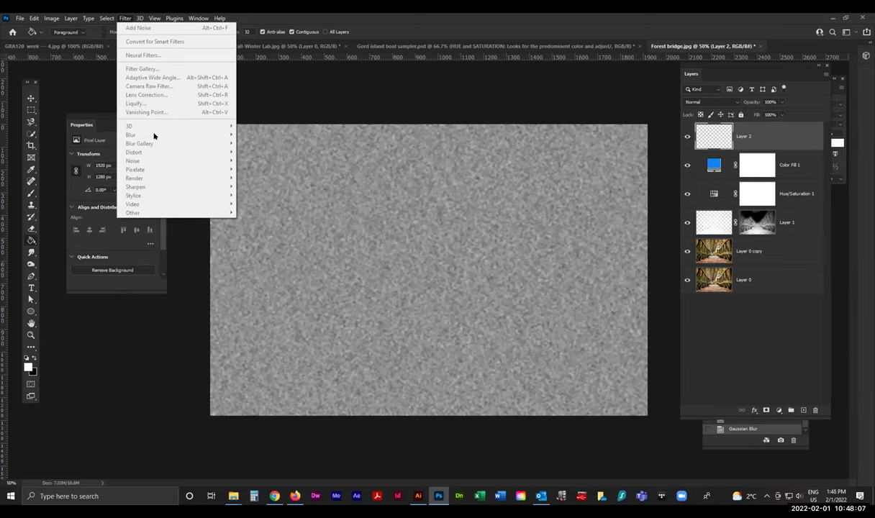
key("Escape")
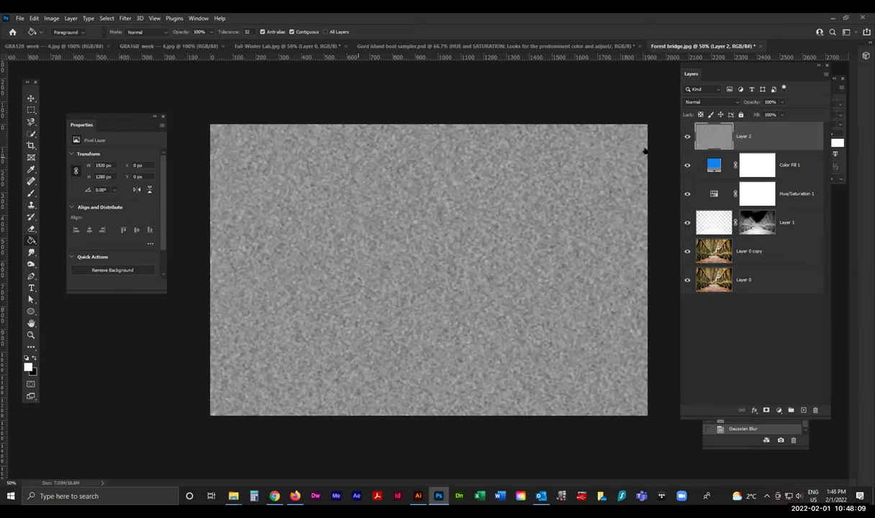
left_click(123, 18)
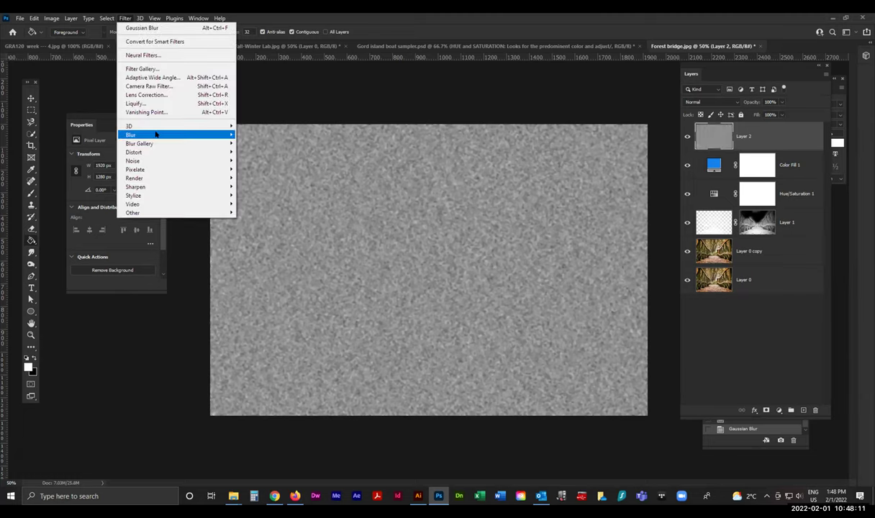
mouse_move(149, 134)
left_click(270, 187)
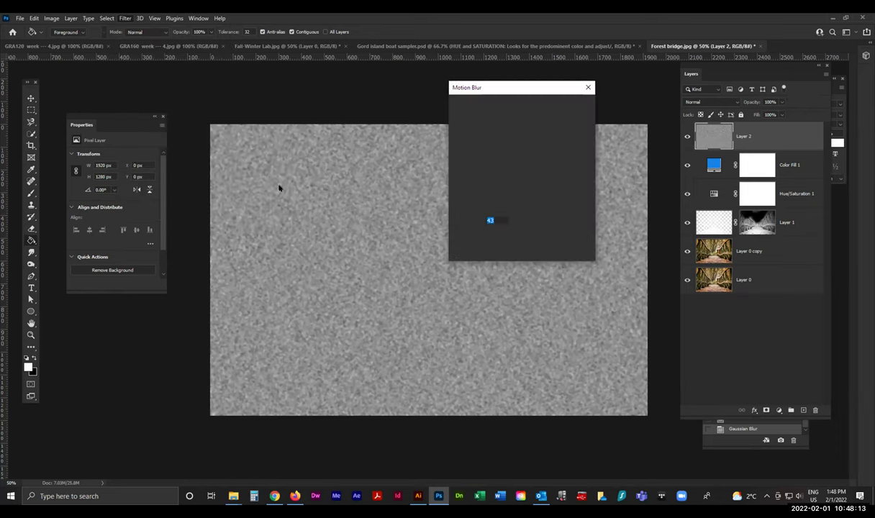
left_click(568, 105)
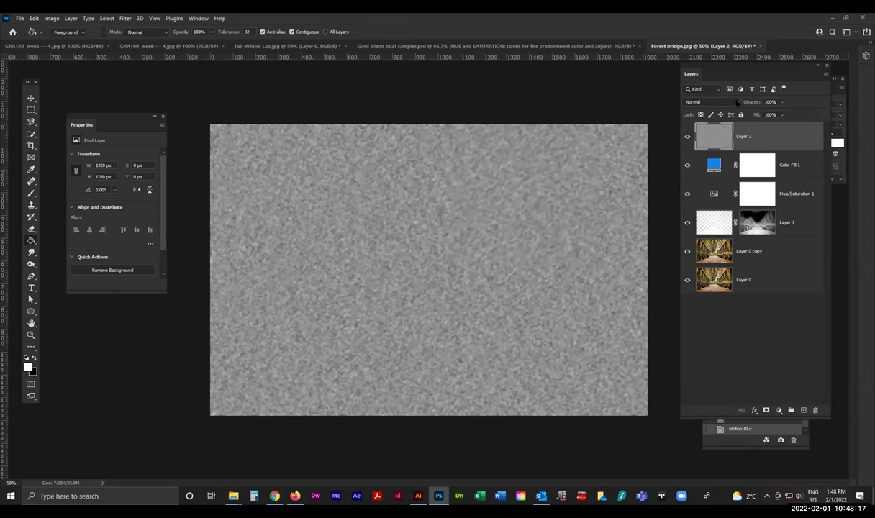
- Set the noise layer's blend mode to Overlay and duplicate it twice, comparing the result with the original photo
left_click(736, 103)
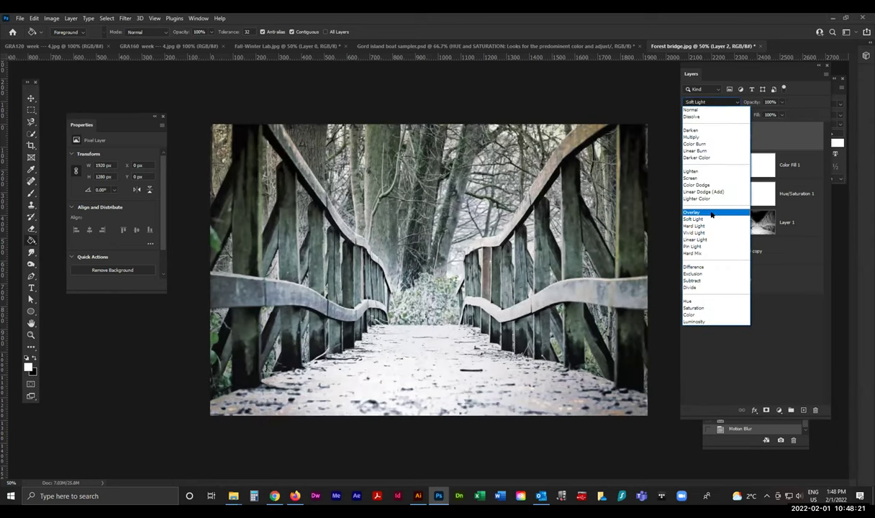
left_click(711, 214)
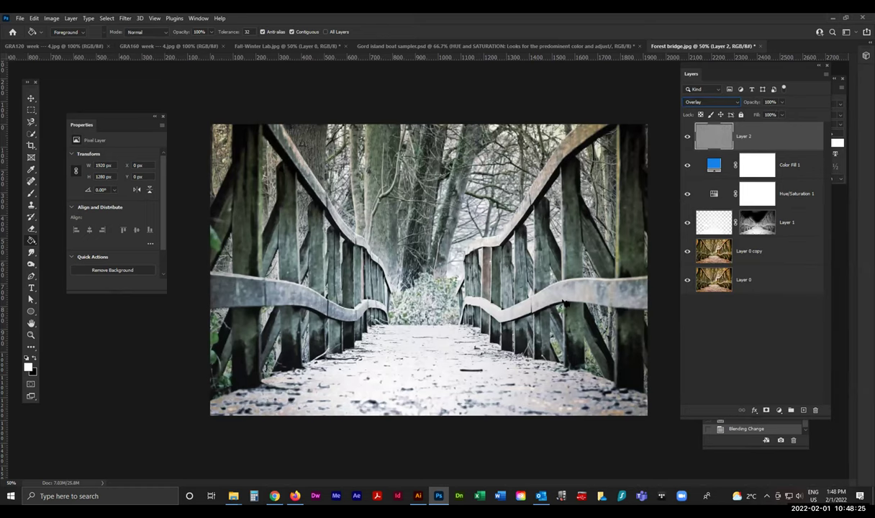
left_click_drag(769, 137, 803, 409)
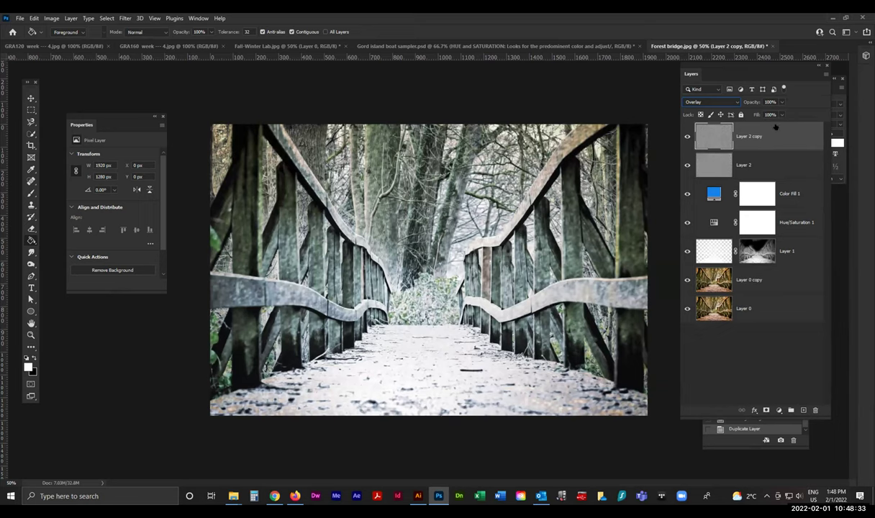
left_click_drag(767, 156, 803, 410)
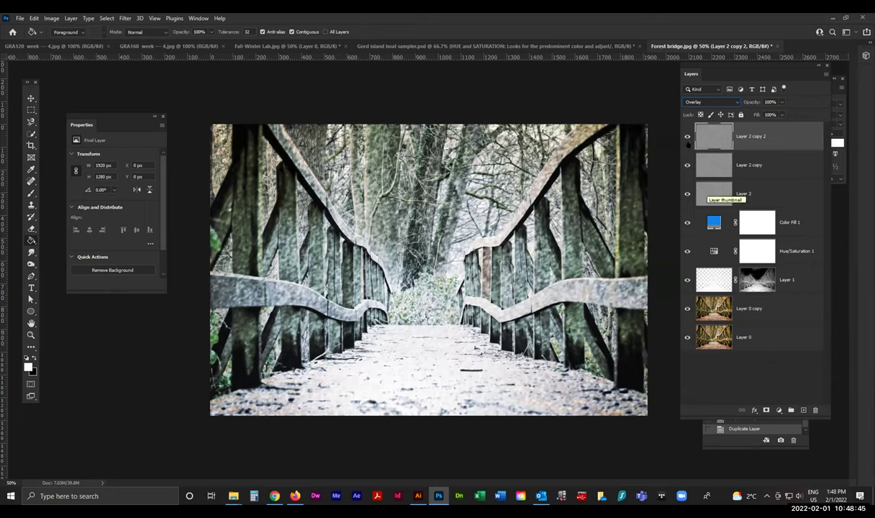
left_click_drag(687, 137, 690, 288)
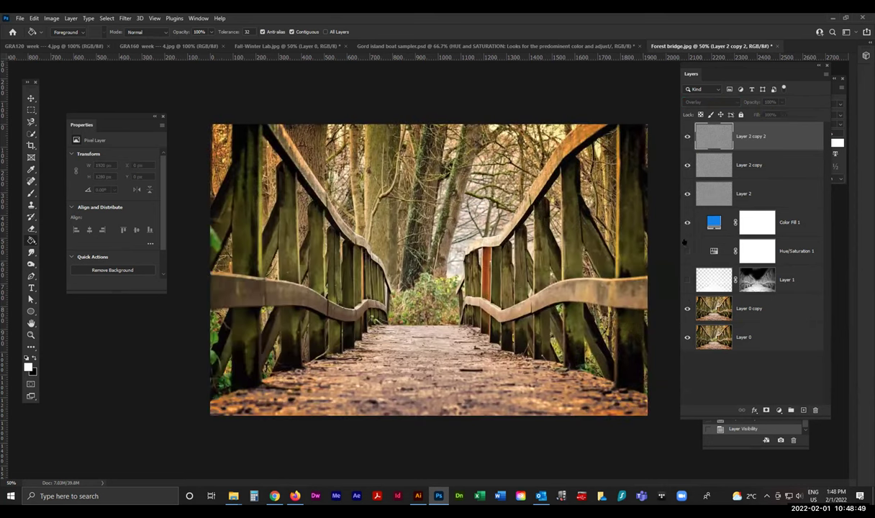
key("ctrl+z")
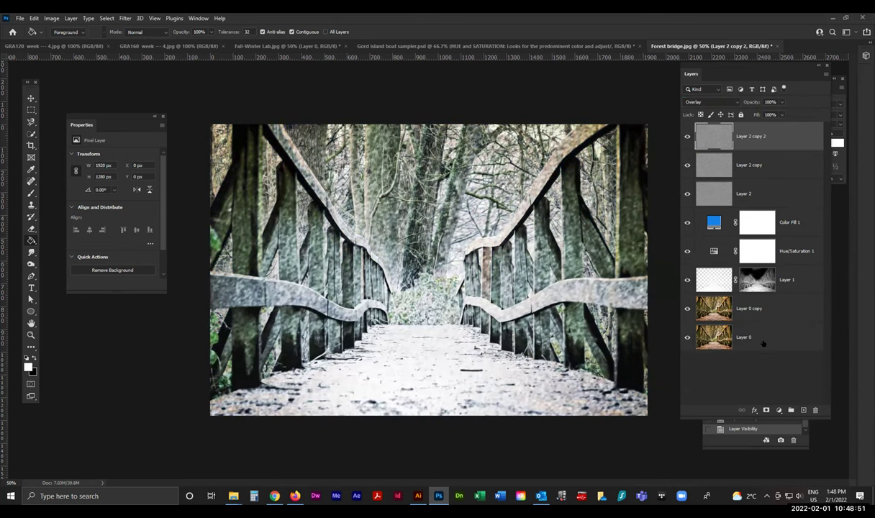
- Move Layer 0 directly above Color Fill 1 and set its blend mode to Overlay
left_click(763, 342)
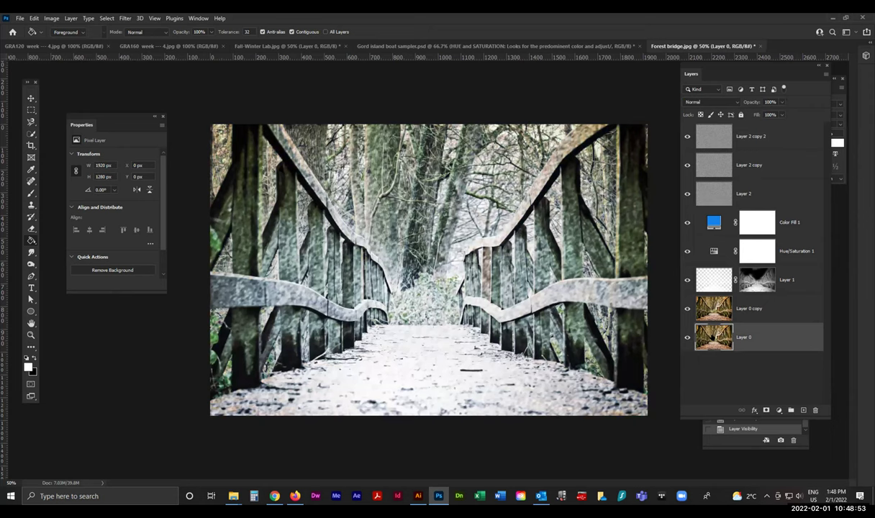
left_click_drag(711, 206, 711, 208)
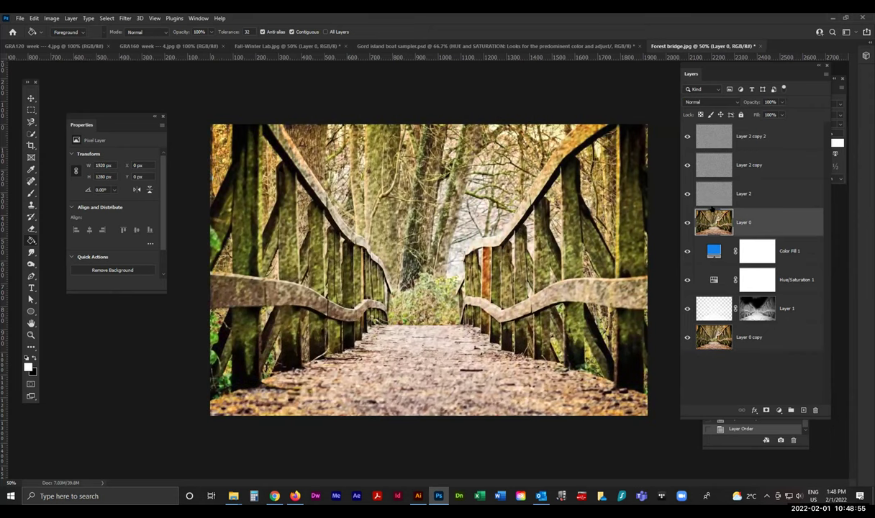
left_click(737, 102)
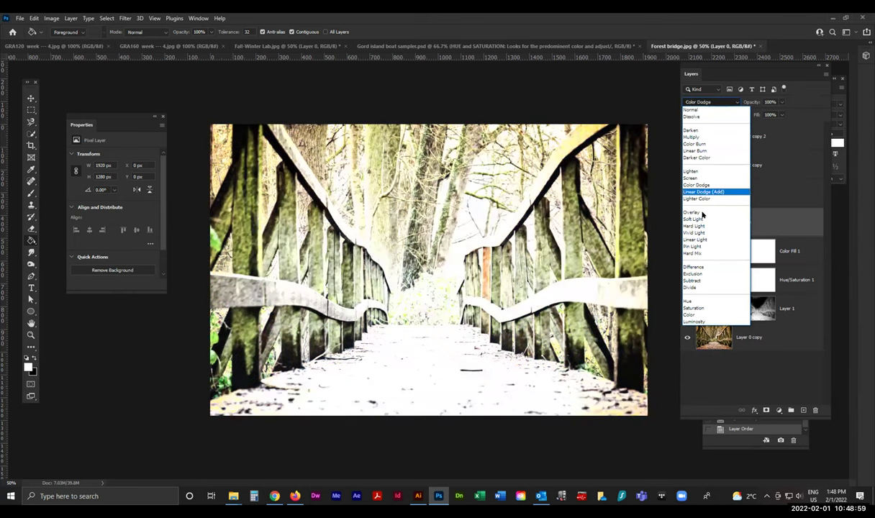
left_click(702, 213)
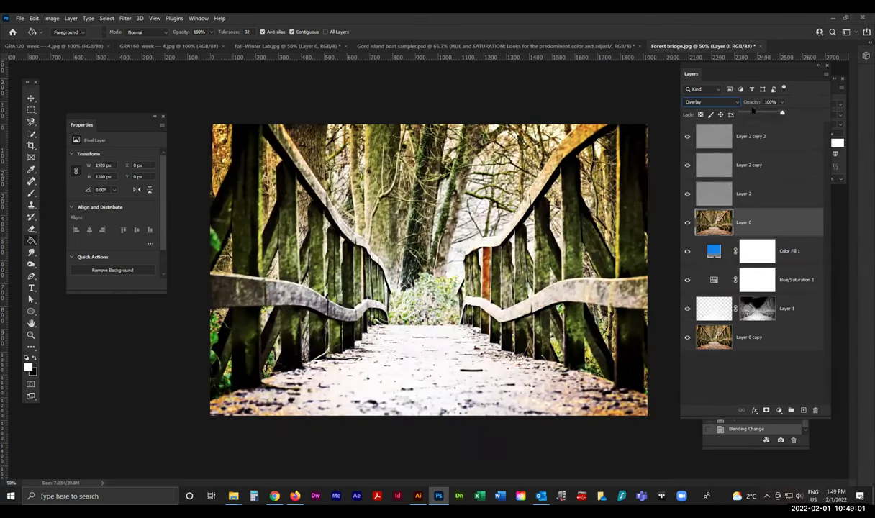
- Try Layer 0 at 5% opacity and compare the image with that layer hidden and shown
left_click(747, 113)
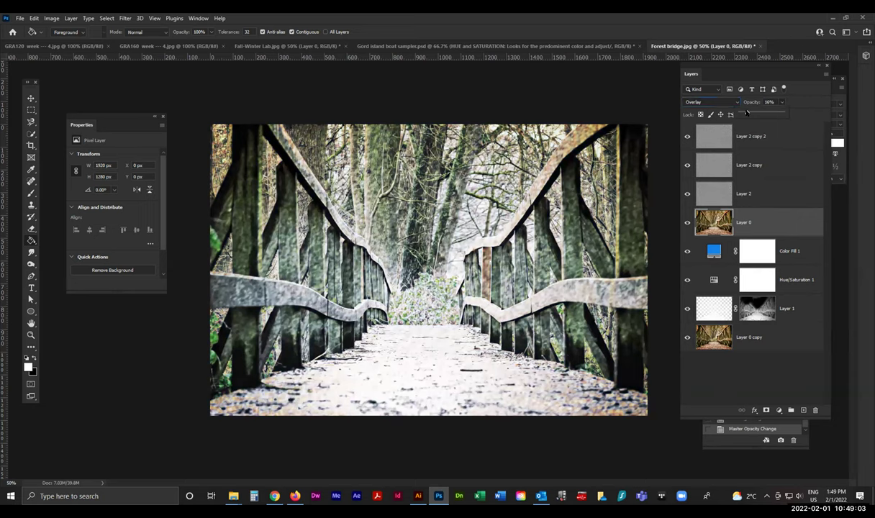
left_click_drag(747, 113, 742, 112)
left_click(687, 222)
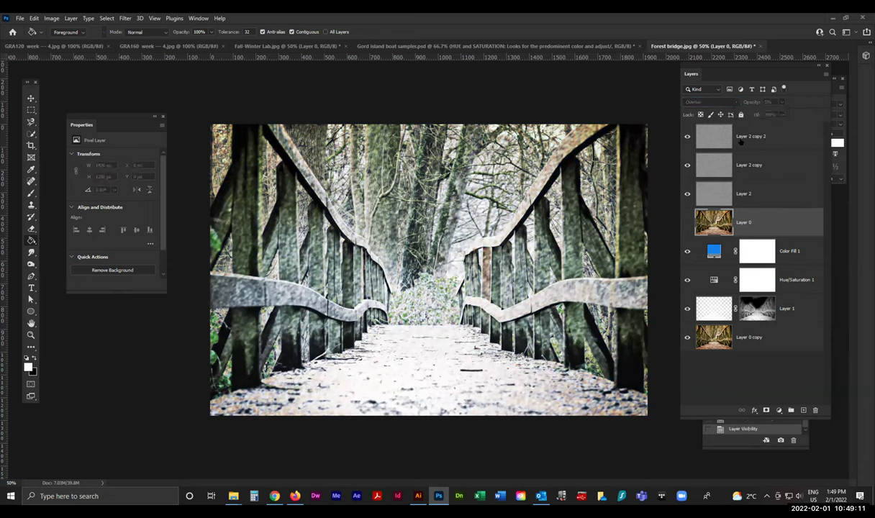
left_click(686, 223)
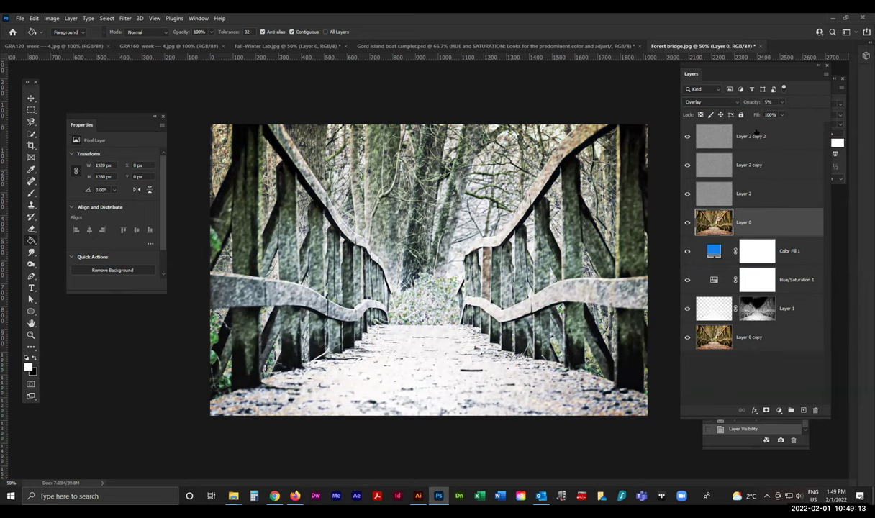
- Set Layer 0's opacity to 26%, compare the image with it hidden and shown, and deselect all layers
left_click(781, 103)
left_click_drag(789, 114, 789, 115)
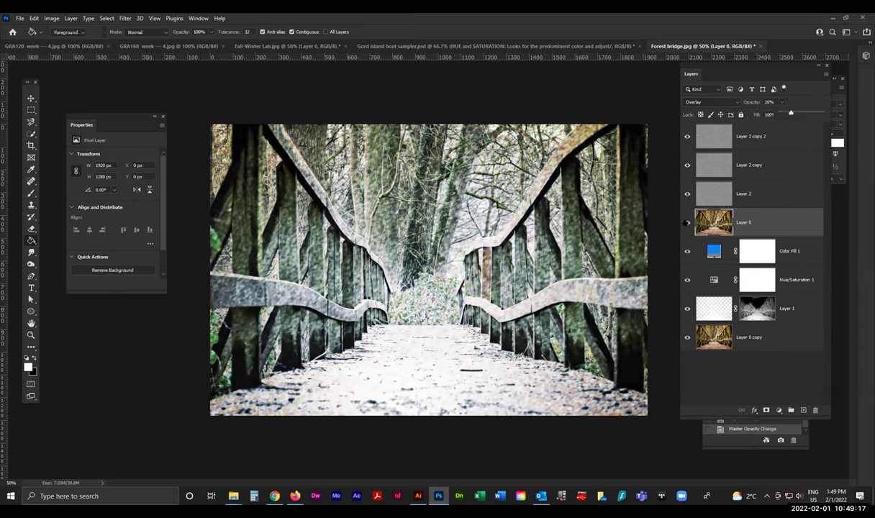
left_click(687, 223)
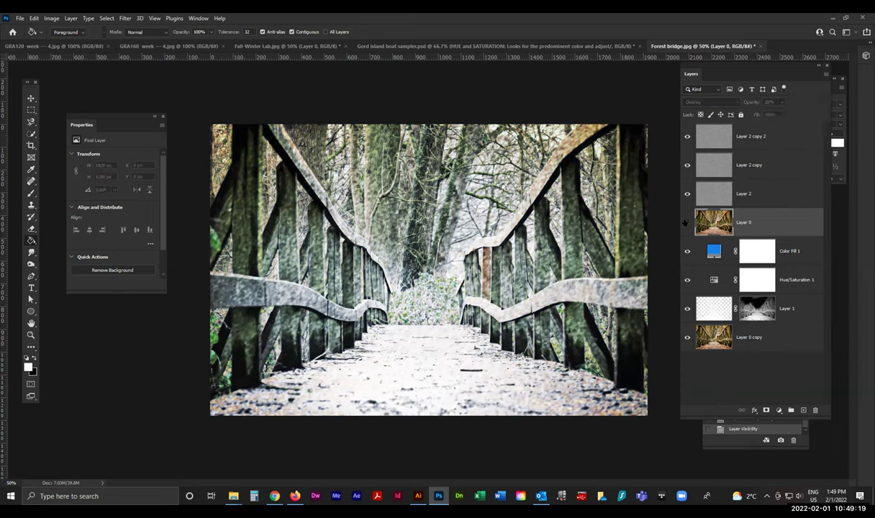
left_click(687, 223)
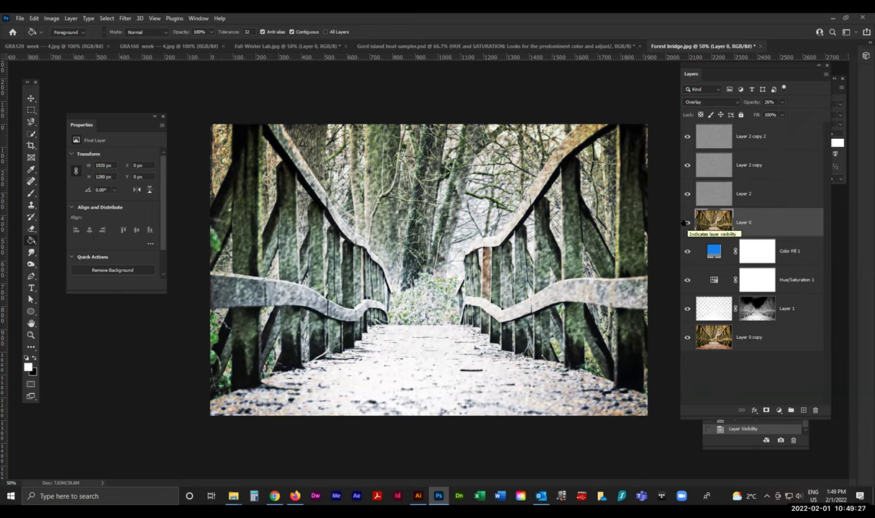
left_click(756, 372)
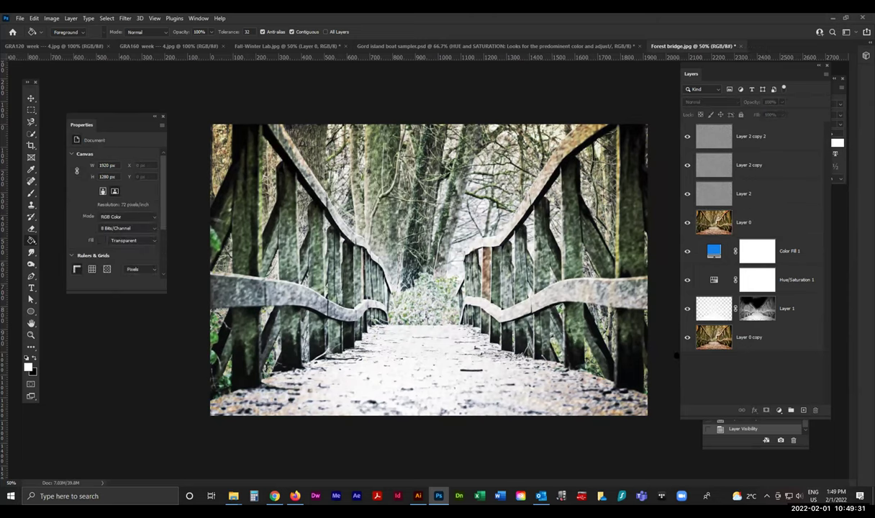
- Switch to the finished island boat sampler document to view its layers
left_click(388, 46)
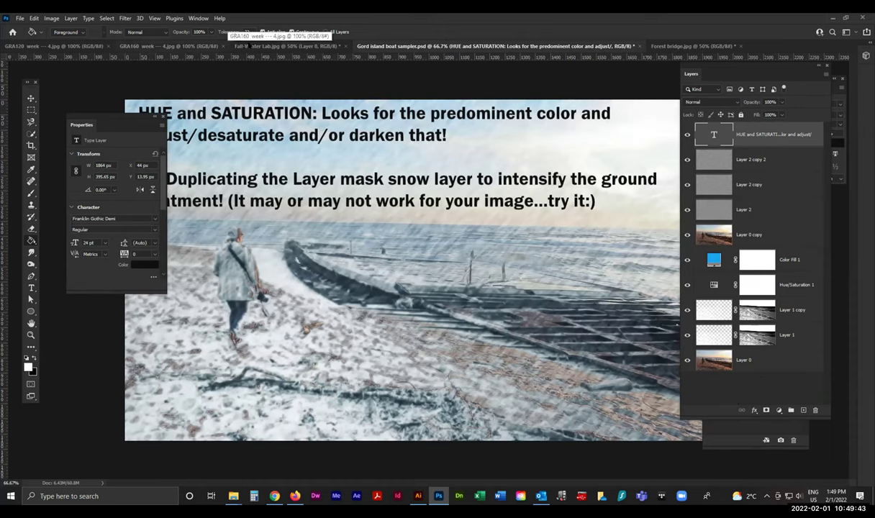
- In the forest bridge document, duplicate Layer 1 and compare the image with the copy hidden and shown
left_click(657, 46)
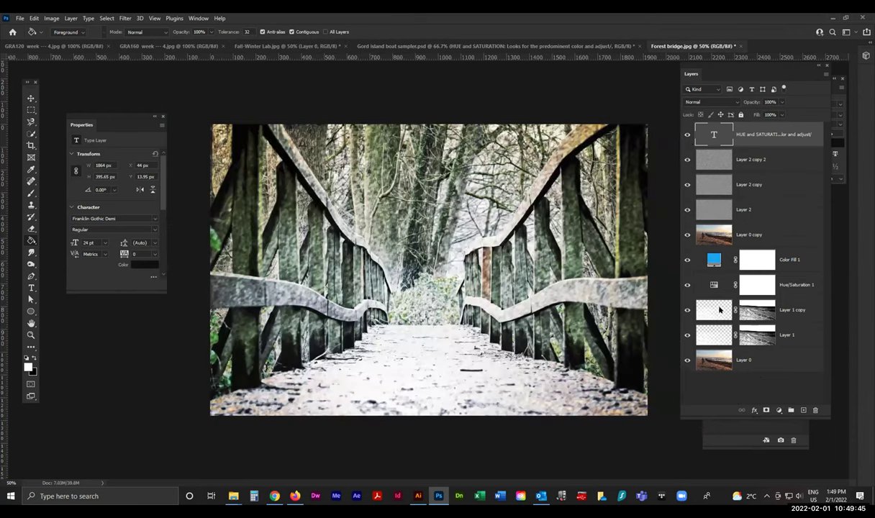
left_click(797, 308)
left_click_drag(797, 308, 803, 410)
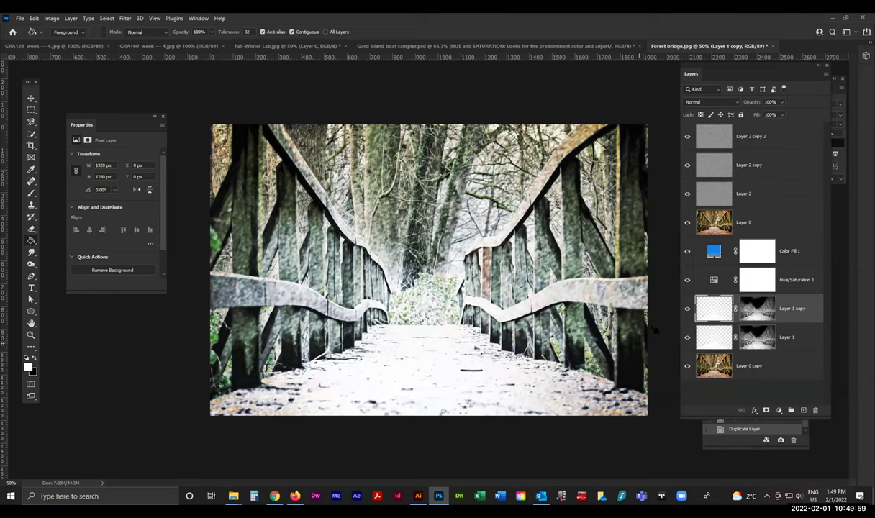
left_click(687, 308)
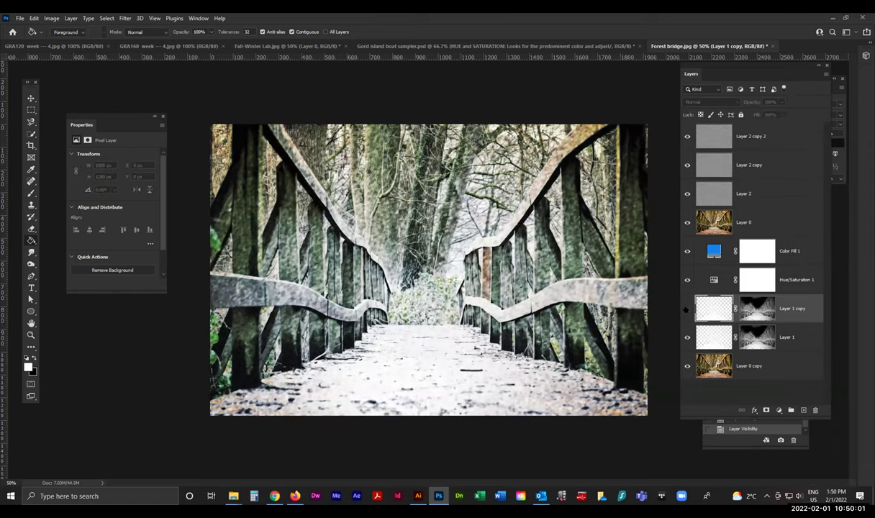
left_click(687, 308)
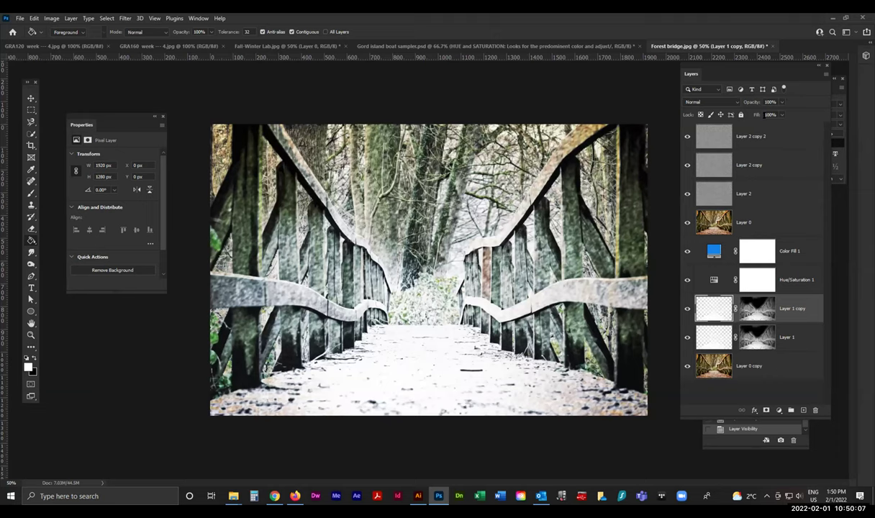
- Set Layer 1 copy's opacity to 48%, comparing the image with that layer hidden and shown along the way
left_click(783, 103)
left_click_drag(782, 108, 758, 113)
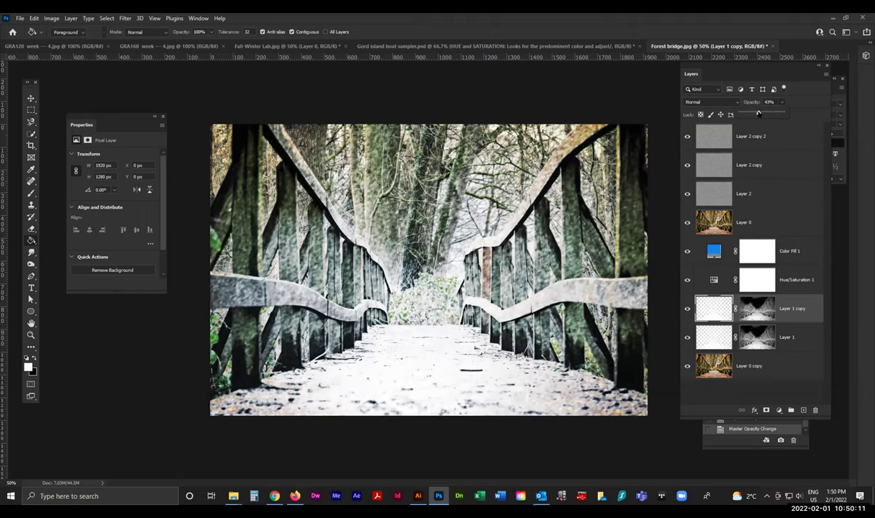
left_click(687, 308)
left_click(686, 308)
left_click(782, 102)
mouse_move(763, 113)
left_mouse_down()
mouse_move(819, 120)
mouse_move(749, 112)
left_mouse_up()
- Set the Hue/Saturation 1 layer's saturation to -76 and switch to the Move tool
left_click(713, 279)
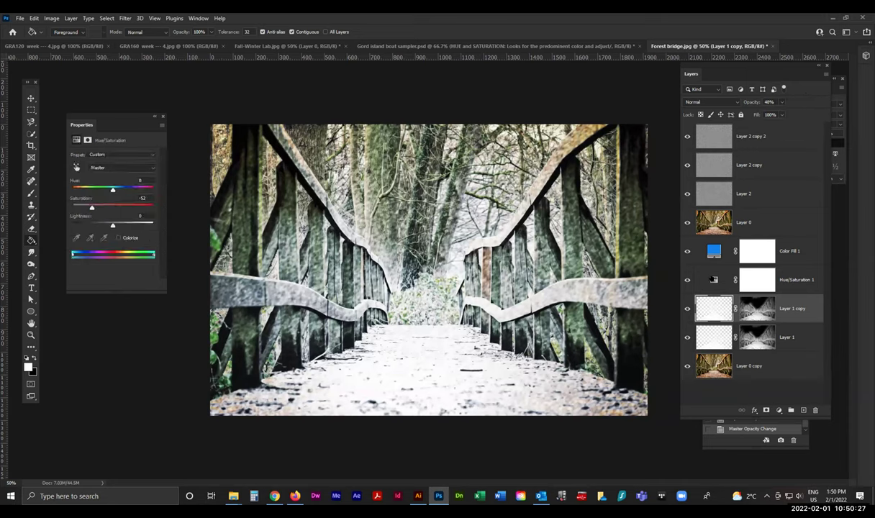
left_click_drag(91, 207, 82, 207)
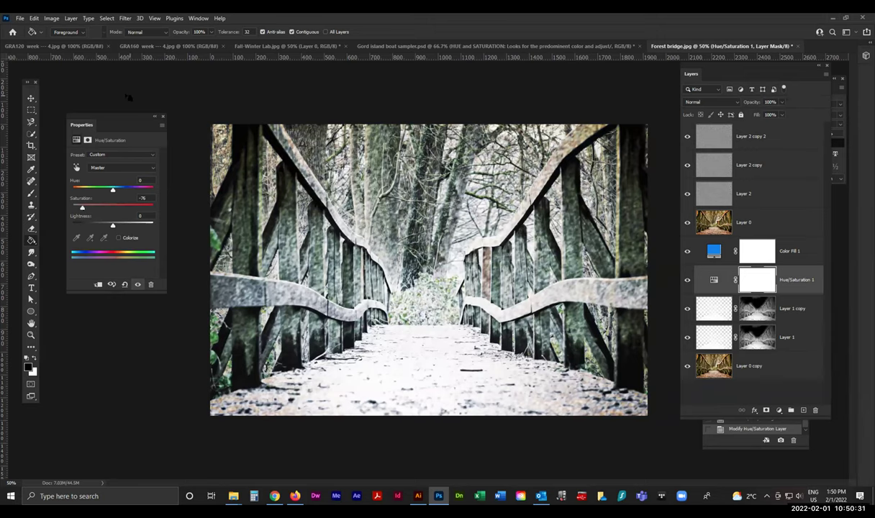
left_click(30, 97)
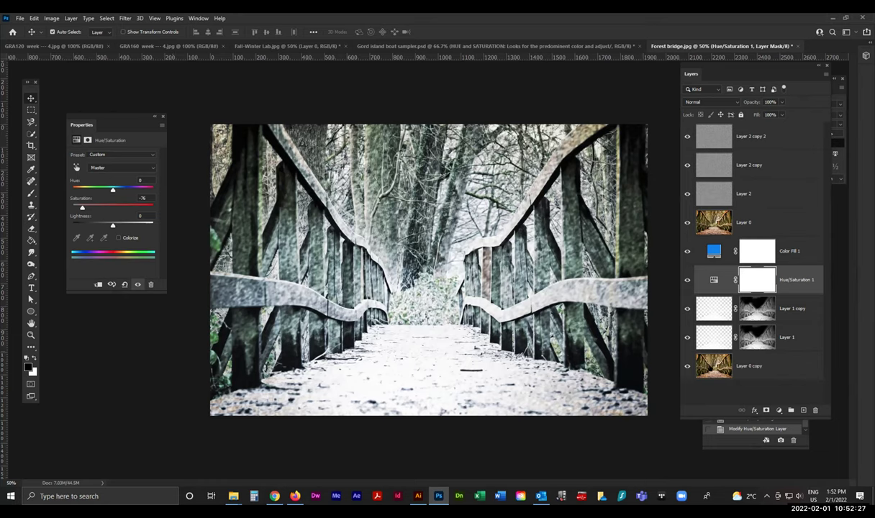
- Load the pixels of Layer 1 copy as a selection and deselect it again
left_click(710, 306)
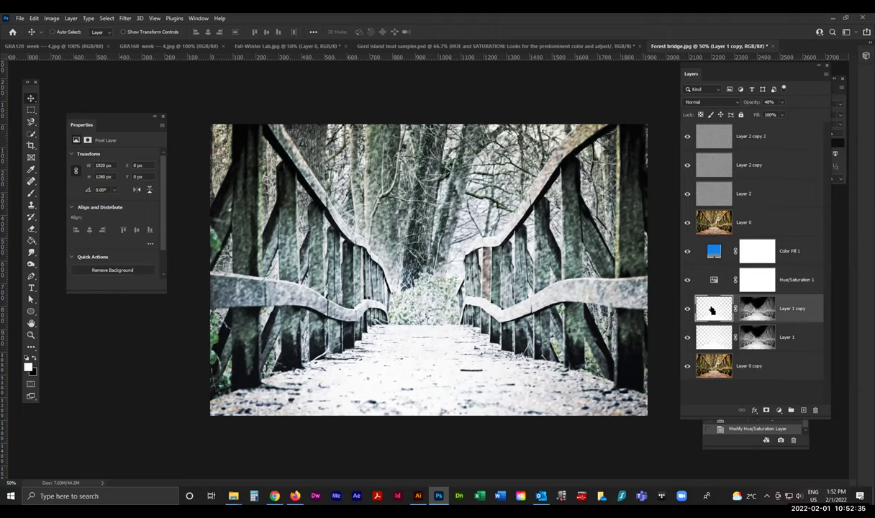
left_click(711, 310, "ctrl")
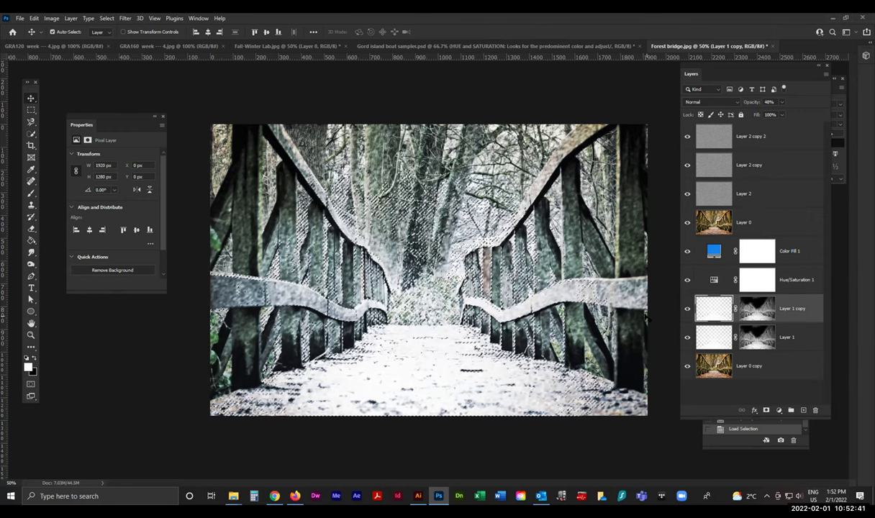
key("ctrl+d")
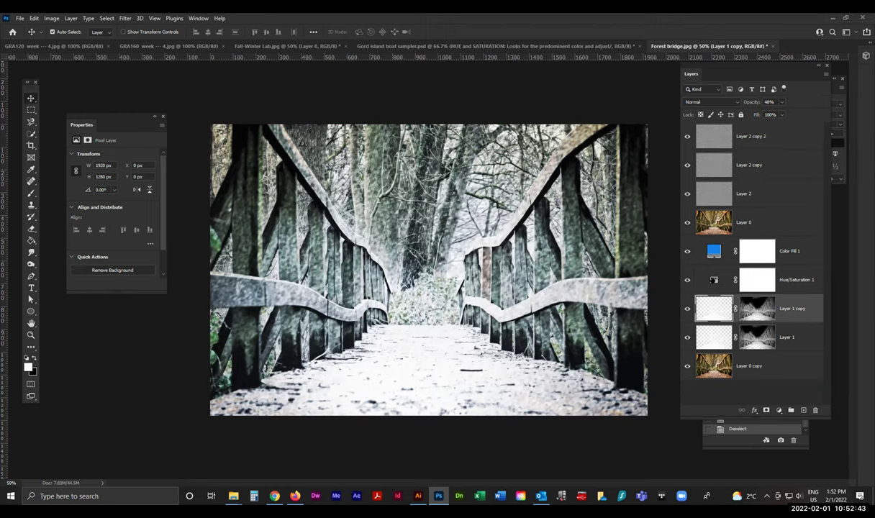
- Examine the settings of the Hue/Saturation 1 adjustment and of Color Fill 1 with its mask
left_click(714, 280)
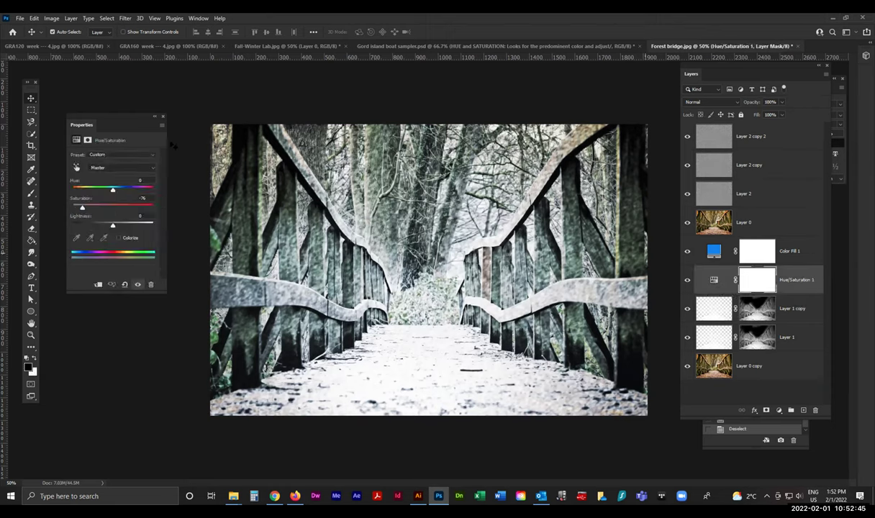
left_click_drag(108, 114, 587, 113)
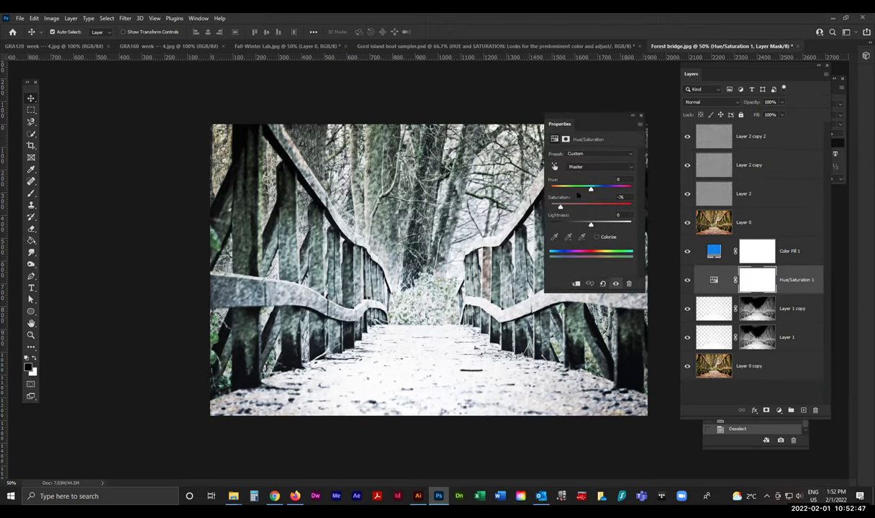
left_click(711, 251)
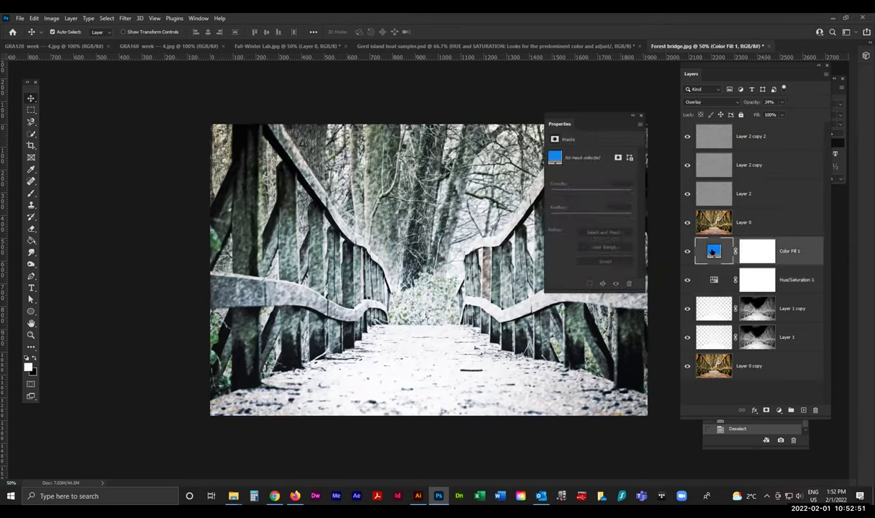
left_click(752, 252)
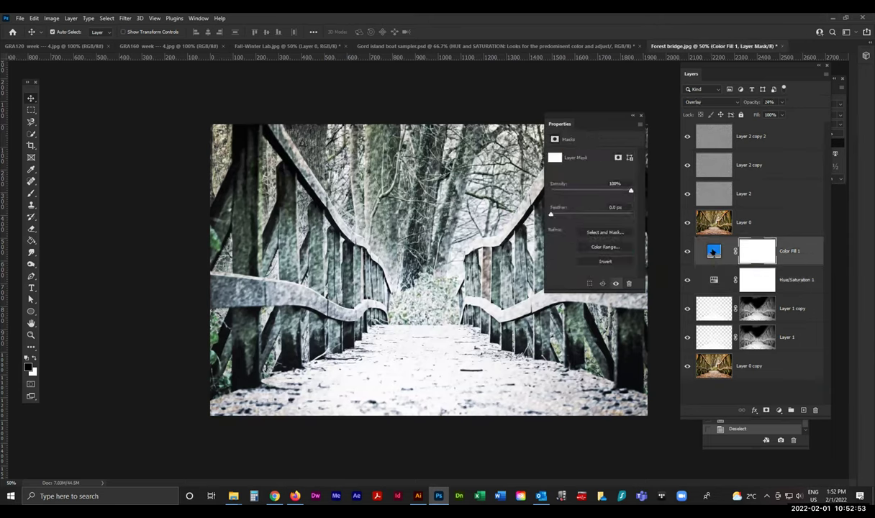
left_click(714, 252)
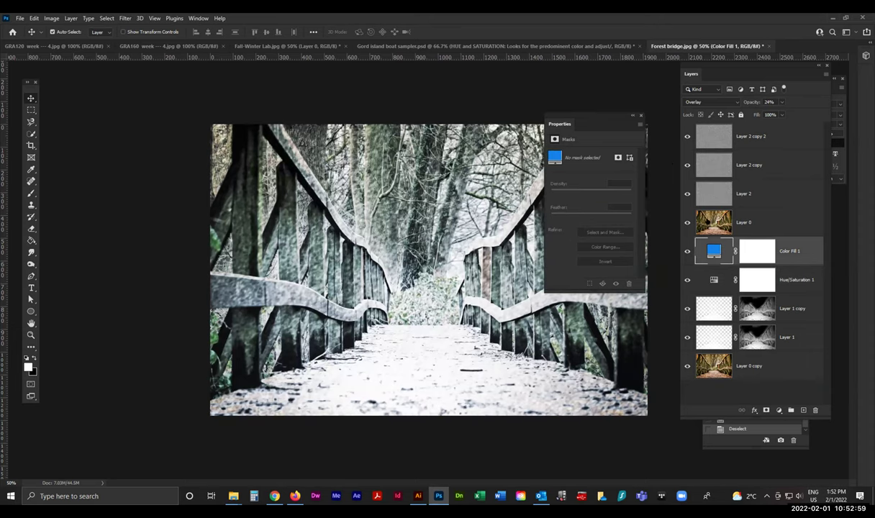
- Select Layer 0 and compare the image with that layer hidden and shown
left_click(712, 220)
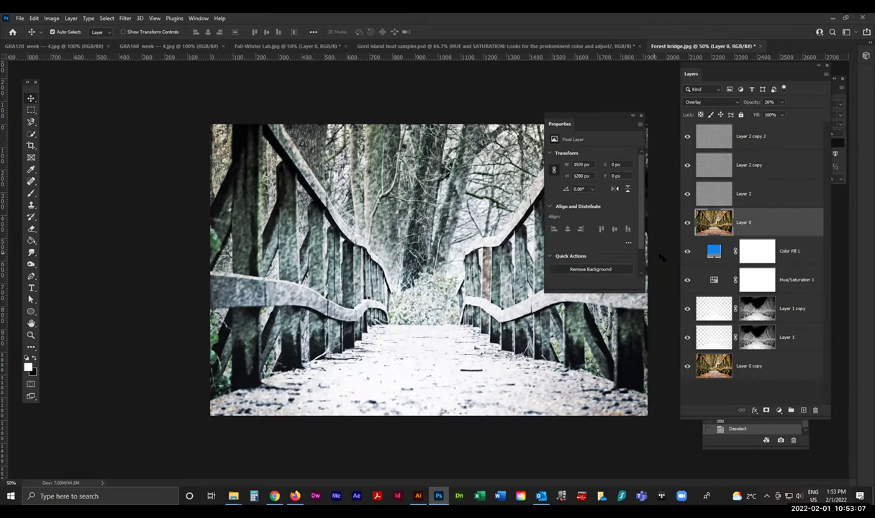
left_click(687, 222)
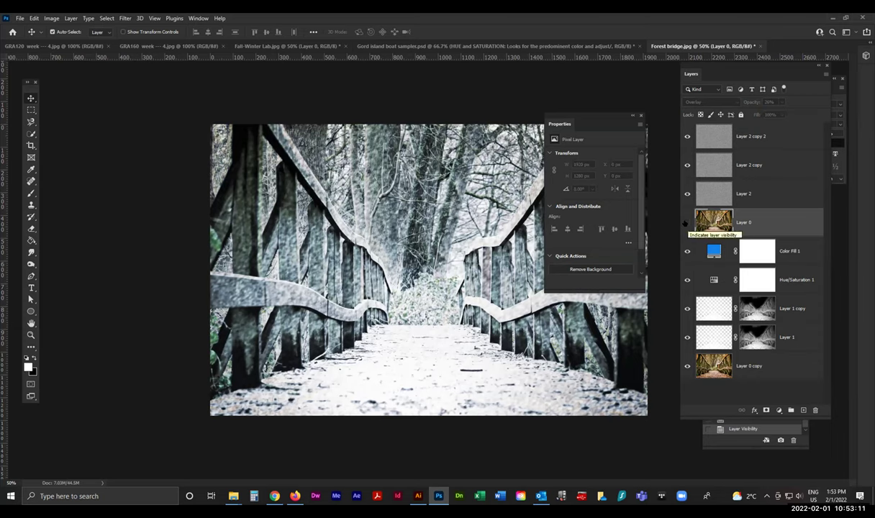
left_click(686, 223)
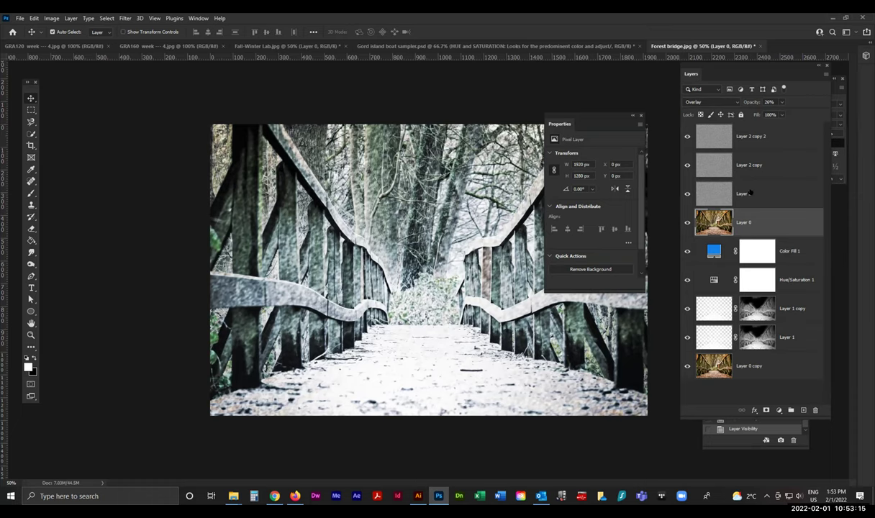
- Go through the three grey snow layers and compare the image with all of them hidden and shown
left_click(713, 186)
left_click(711, 159)
left_click(712, 139)
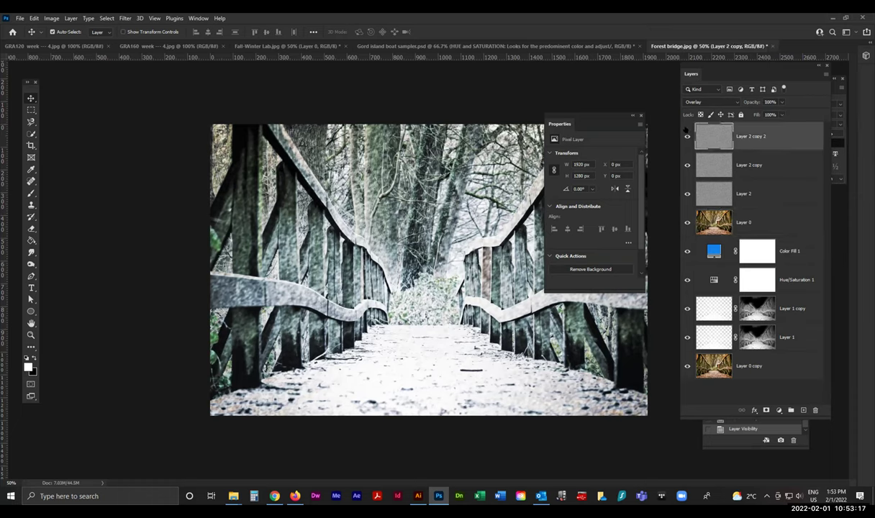
left_click_drag(687, 137, 686, 192)
left_click(686, 193)
left_click(687, 165)
left_click(687, 136)
- Review the layer thumbnail size and contents options, accept them, and move the floating Properties panel off the image
left_click(826, 74)
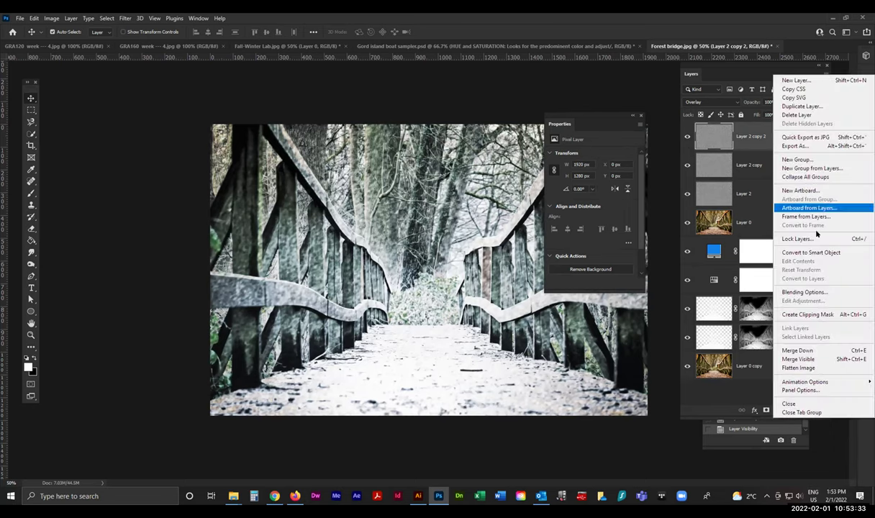
left_click(801, 390)
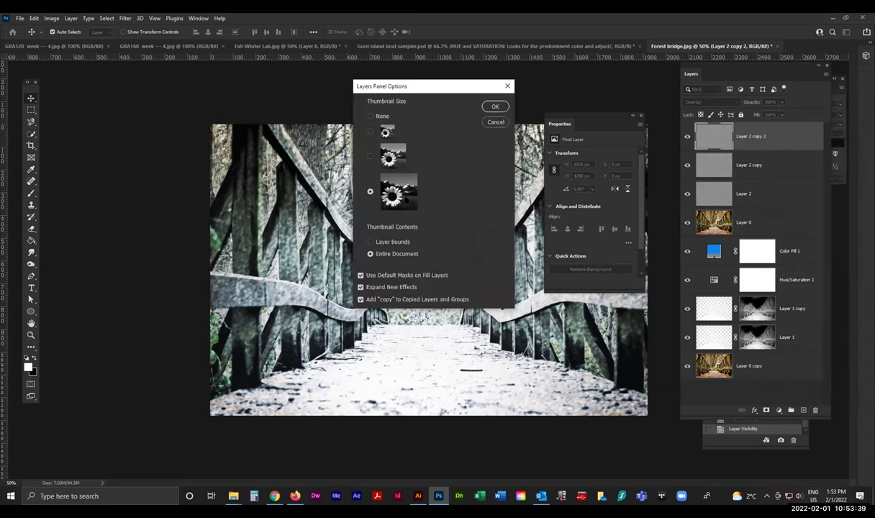
left_click(495, 107)
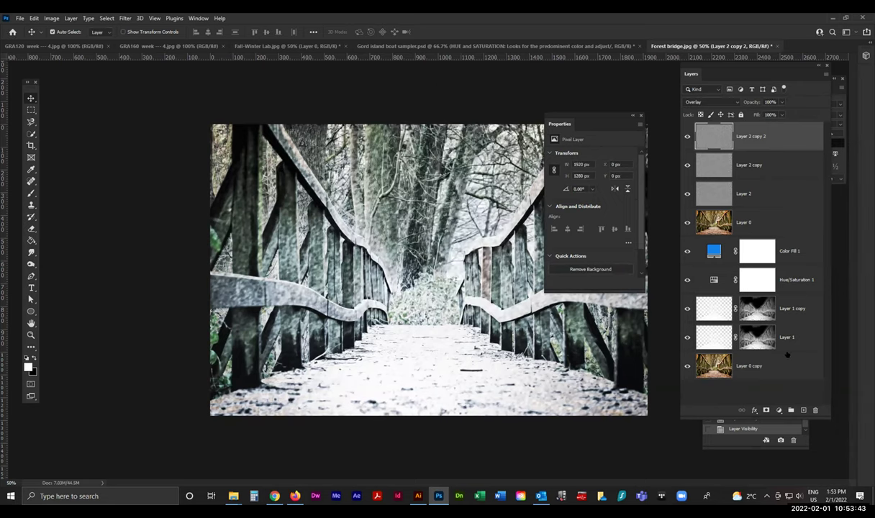
left_click_drag(604, 118, 104, 87)
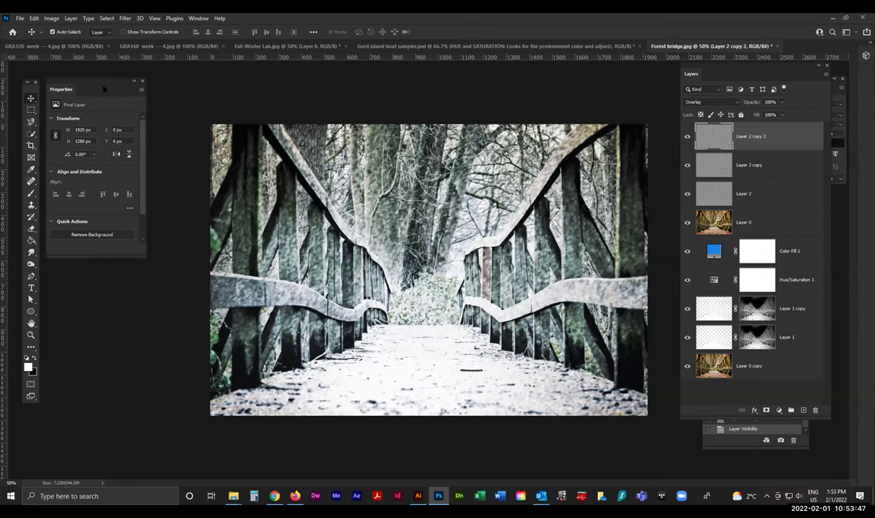
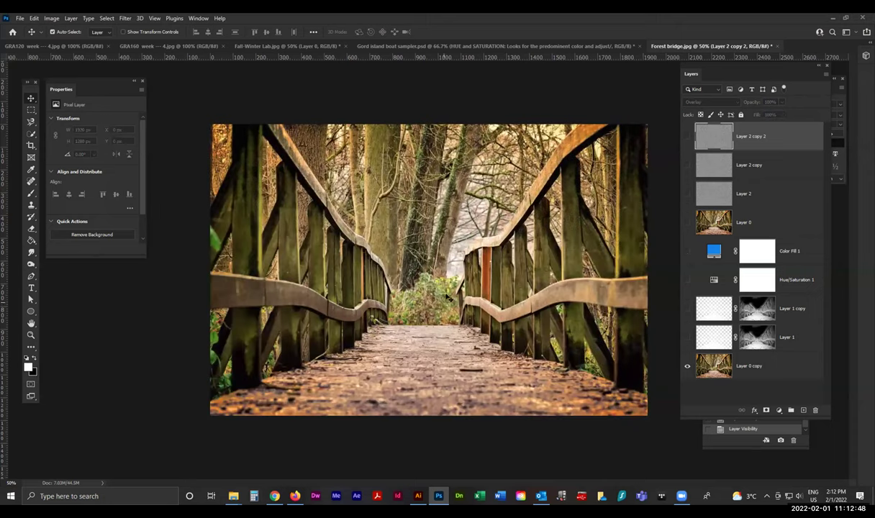
- Make Layer 1, Layer 1 copy, Hue/Saturation 1 and Color Fill 1 visible over the original bridge photo
left_click(687, 337)
left_click(686, 308)
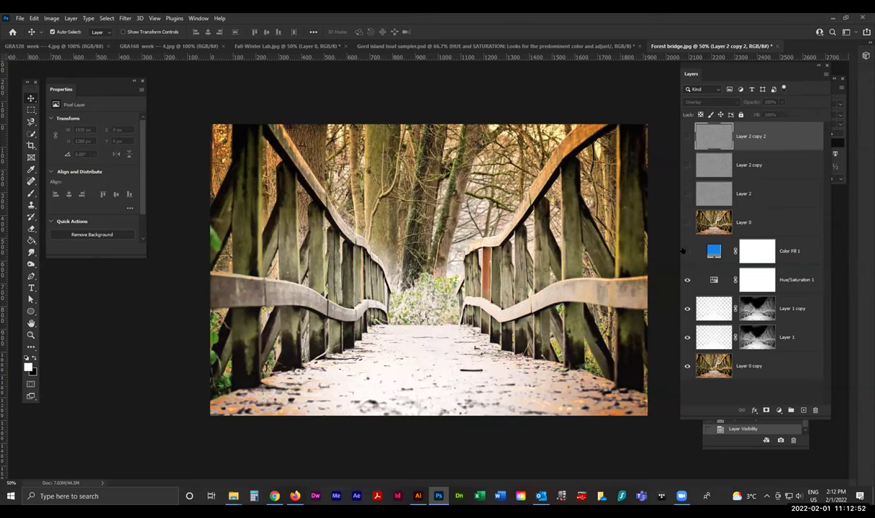
left_click(686, 251)
left_click(687, 279)
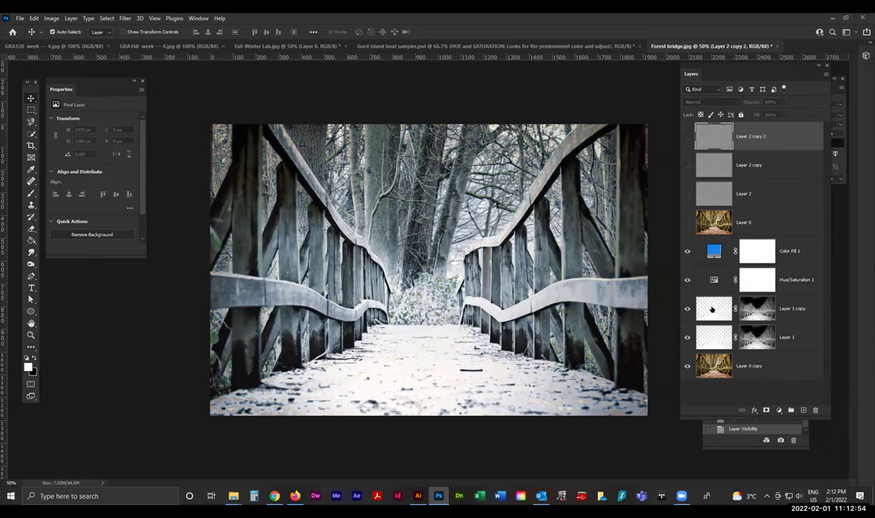
- Load the pixels of Layer 1 copy as a selection and examine the Hue/Saturation 1 and Color Fill 1 settings
left_click(711, 310)
left_click(702, 308, "ctrl")
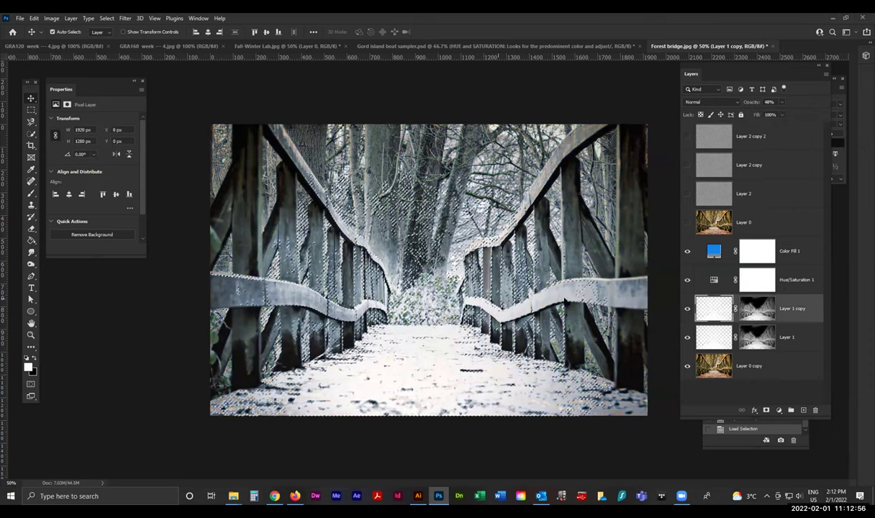
left_click(712, 280)
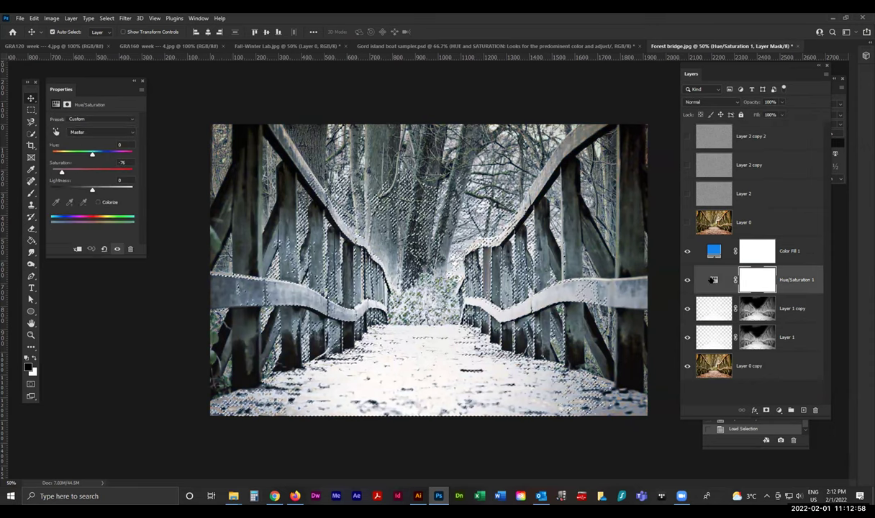
left_click_drag(78, 81, 193, 101)
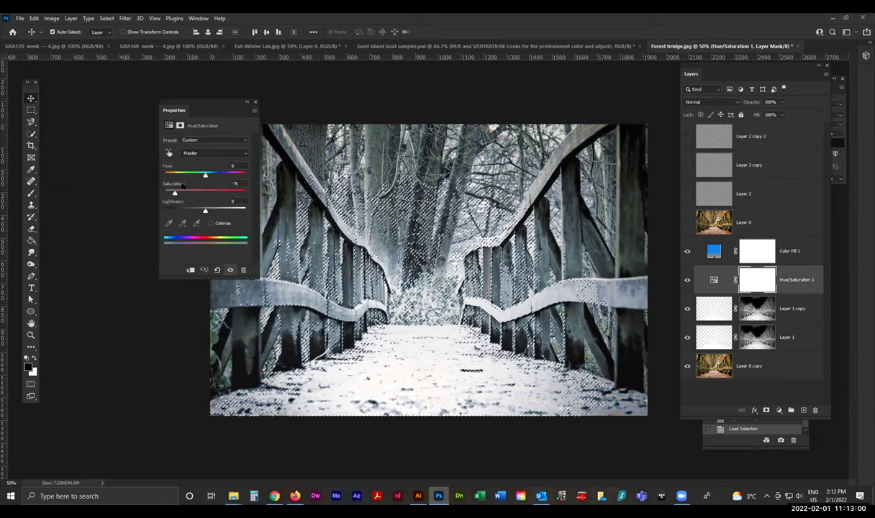
left_click_drag(180, 100, 518, 86)
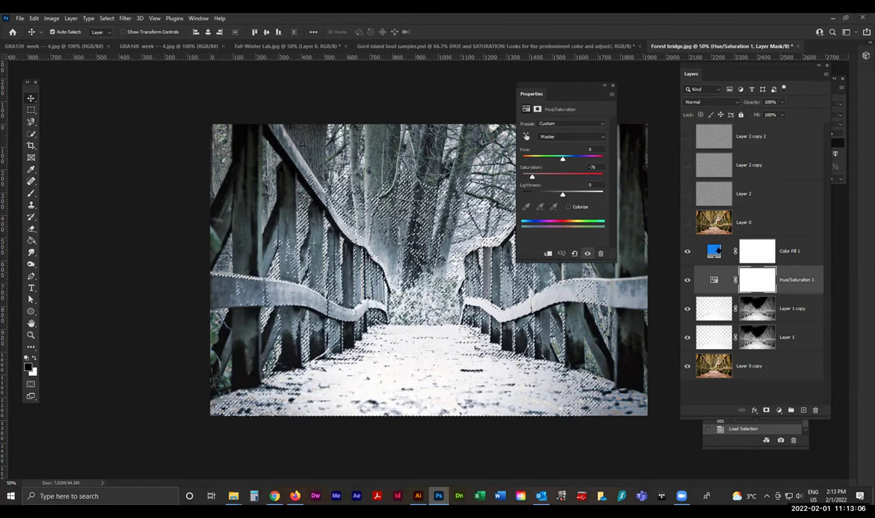
left_click(713, 251)
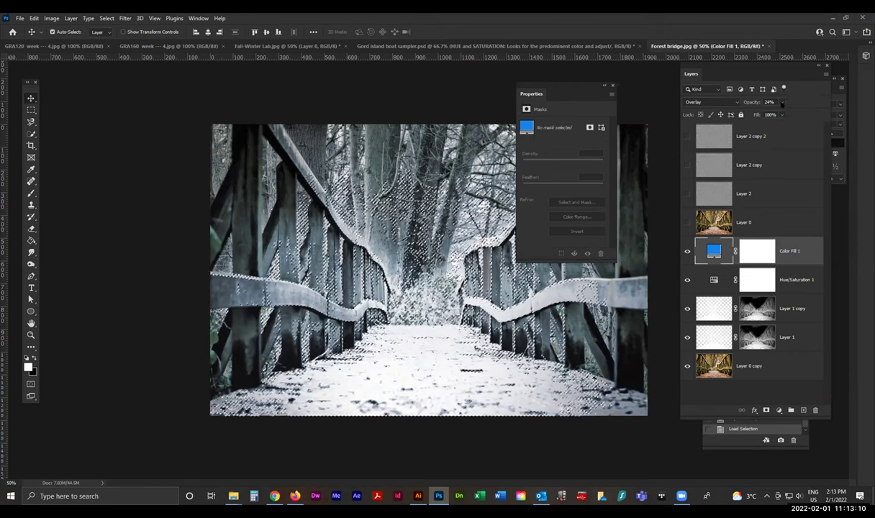
- Make Layer 2, Layer 2 copy and Layer 2 copy 2 visible and clear the active selection
left_click(706, 200)
left_click(688, 193)
left_click(687, 166)
left_click(687, 136)
left_click(713, 141)
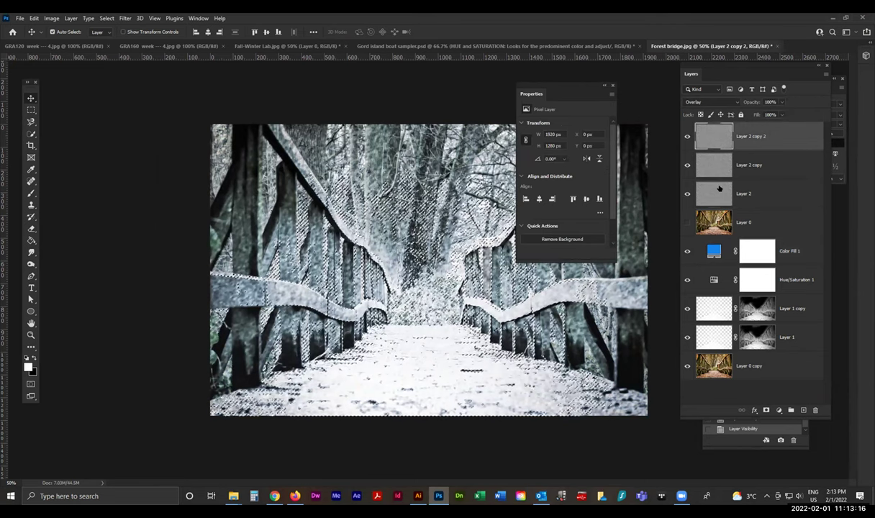
left_click_drag(554, 85, 160, 107)
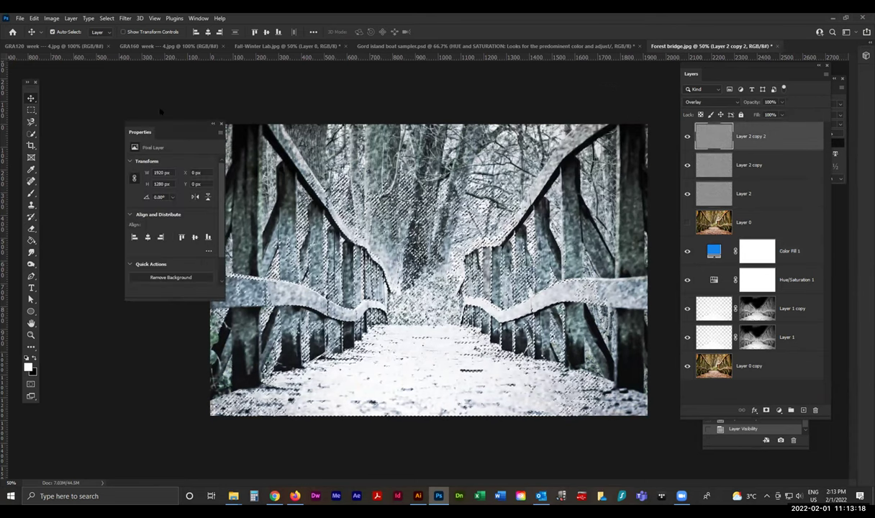
key("ctrl+d")
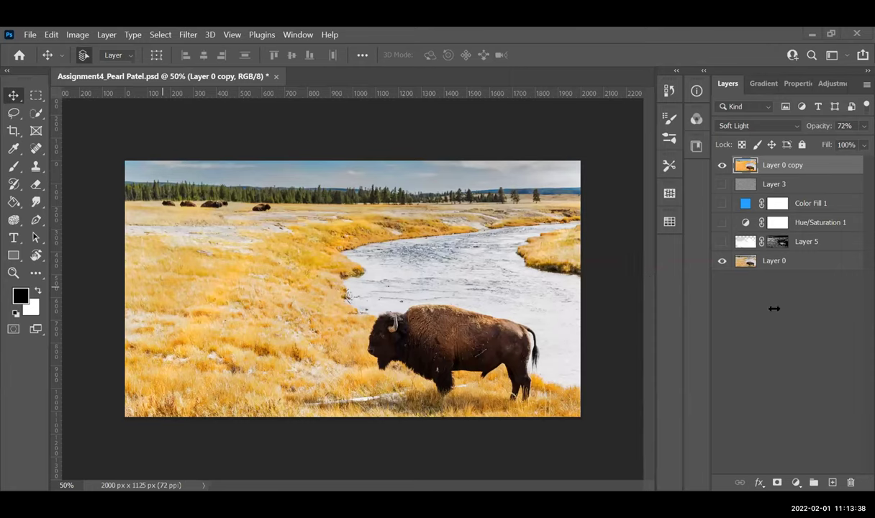
- Compare the bison photo with and without the Soft Light Layer 0 copy, and leave that layer hidden
left_click(721, 165)
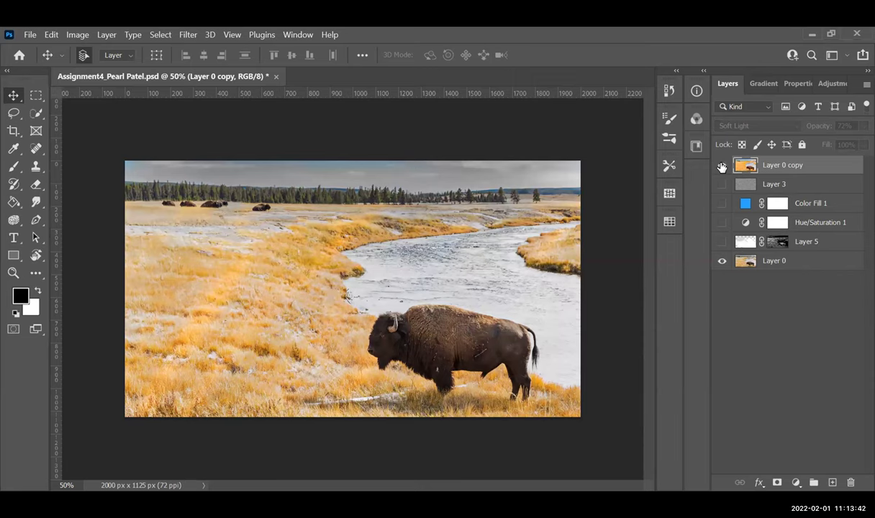
left_click(722, 165)
left_click(722, 166)
left_click(722, 165)
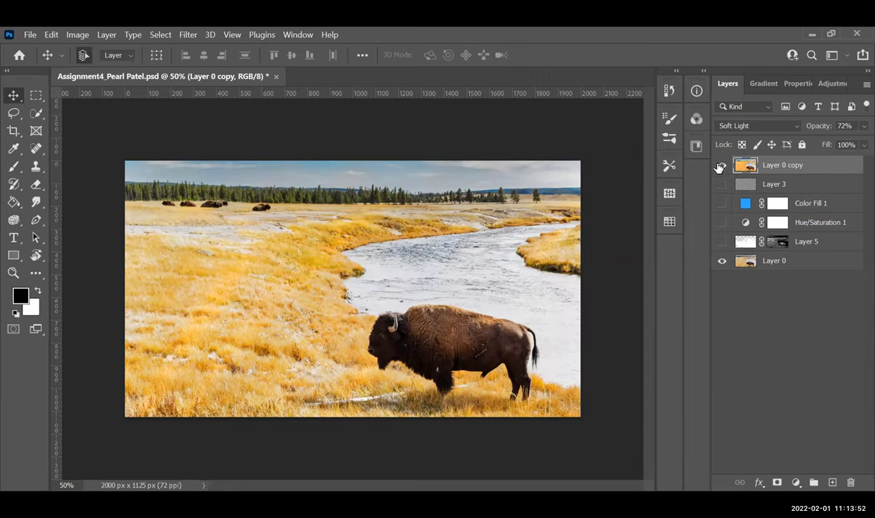
left_click(721, 165)
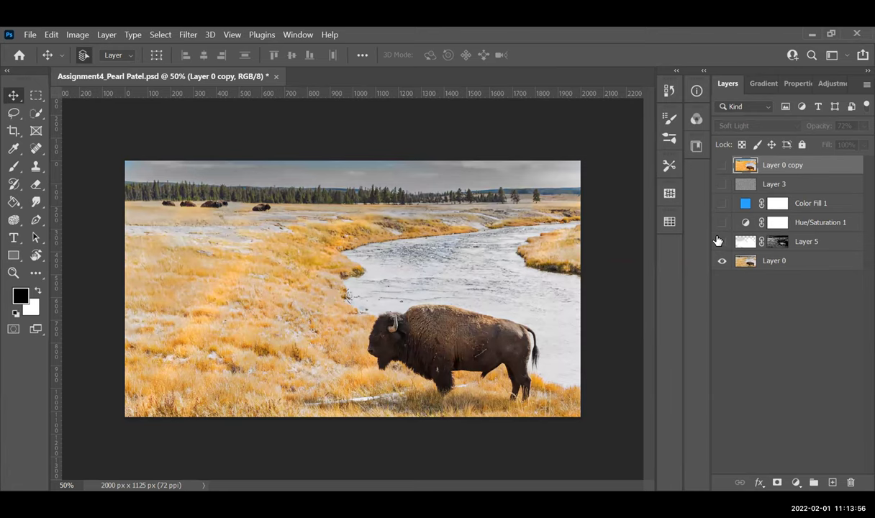
- Make Layer 5 visible over the bison photo and load its pixels as a selection
left_click(719, 241)
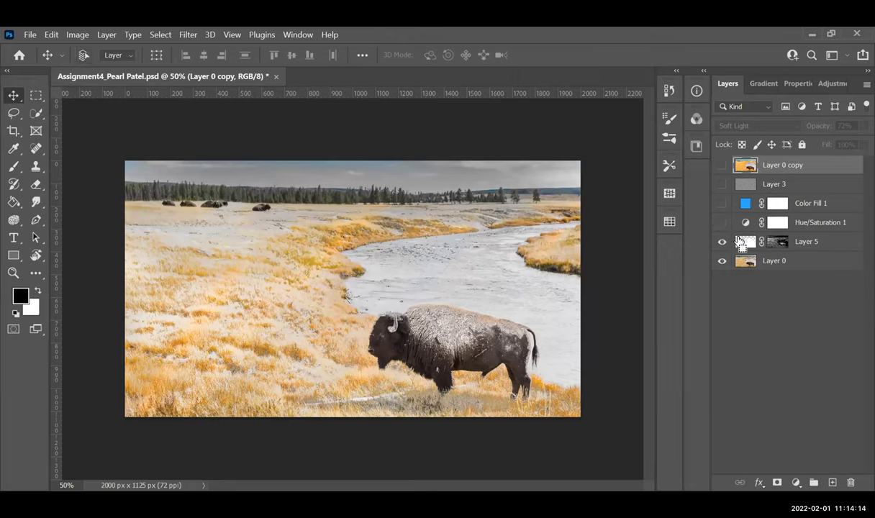
left_click(740, 242, "ctrl")
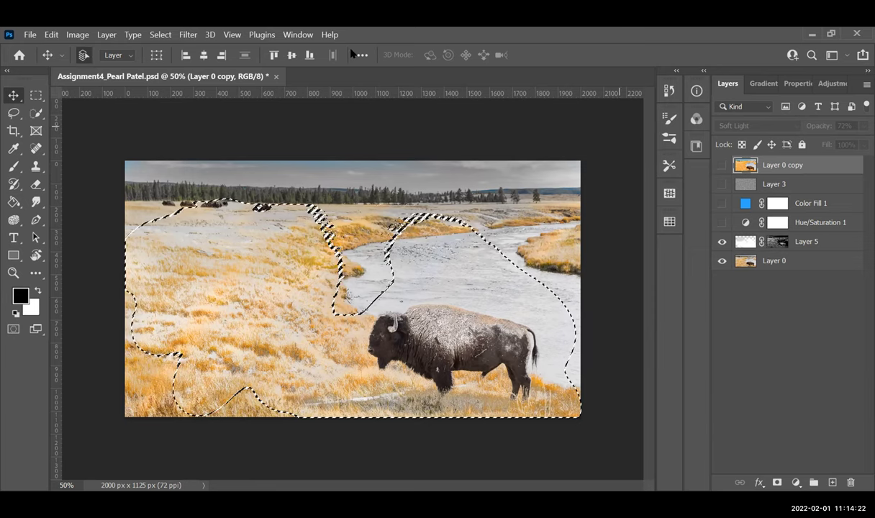
left_click(152, 35)
left_click(153, 35)
- Make Hue/Saturation 1 visible and open its settings to examine the adjustments by color range
left_click(720, 223)
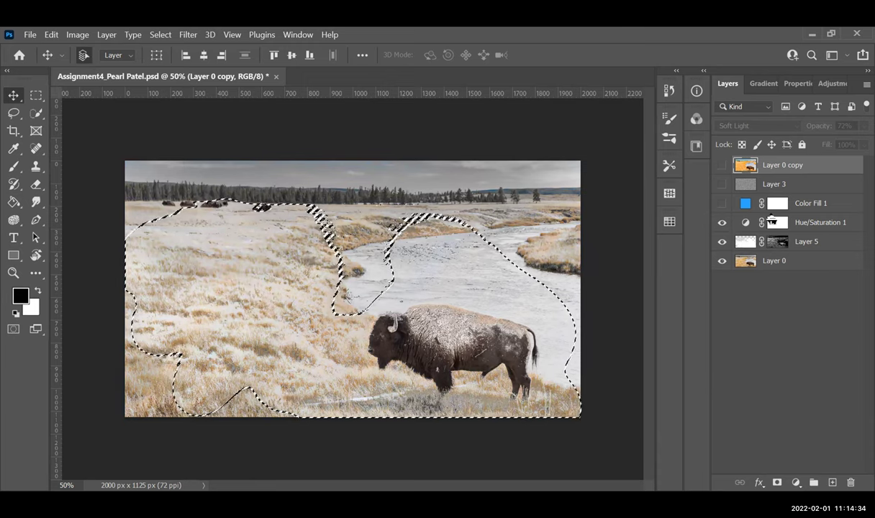
double_click(747, 223)
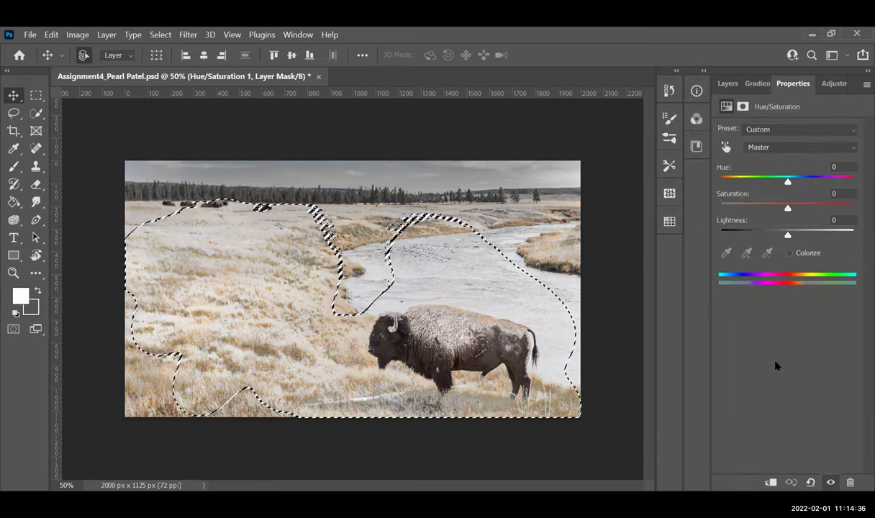
left_click(812, 148)
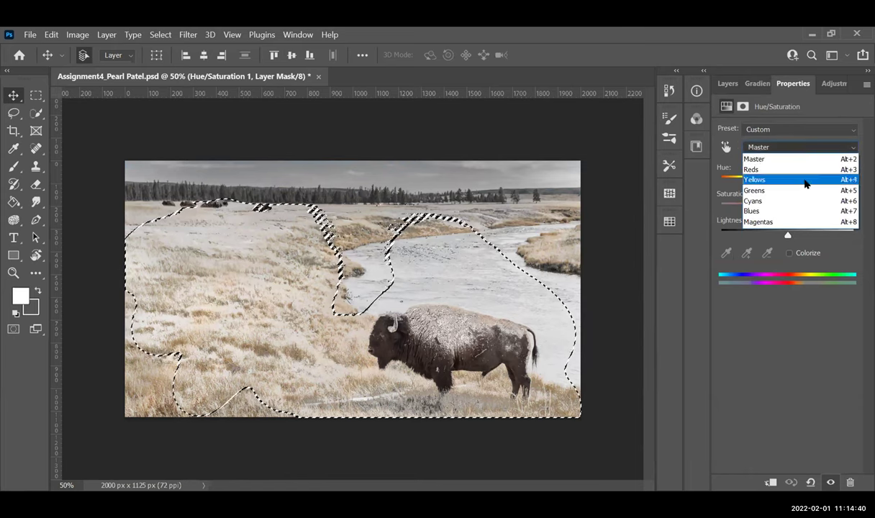
- Review the Hue/Saturation 1 adjustment's settings for the Yellows, Greens and Cyans colour ranges
left_click(807, 180)
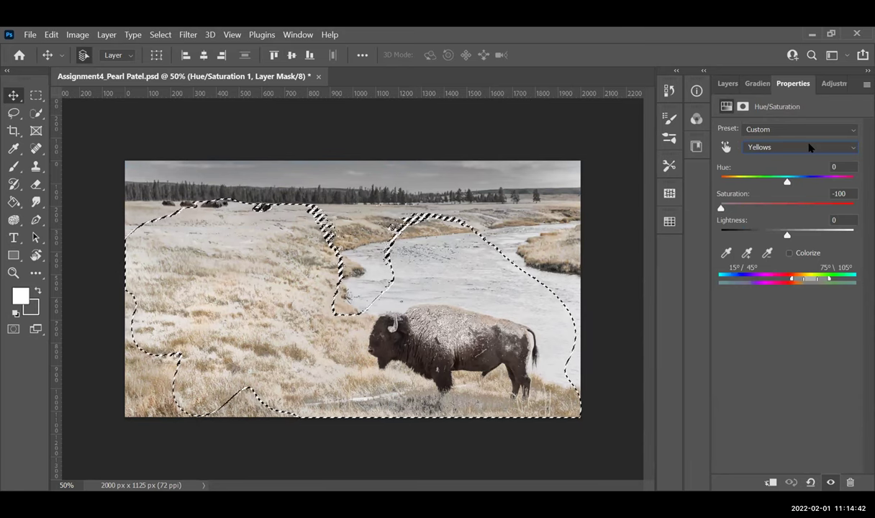
left_click(809, 147)
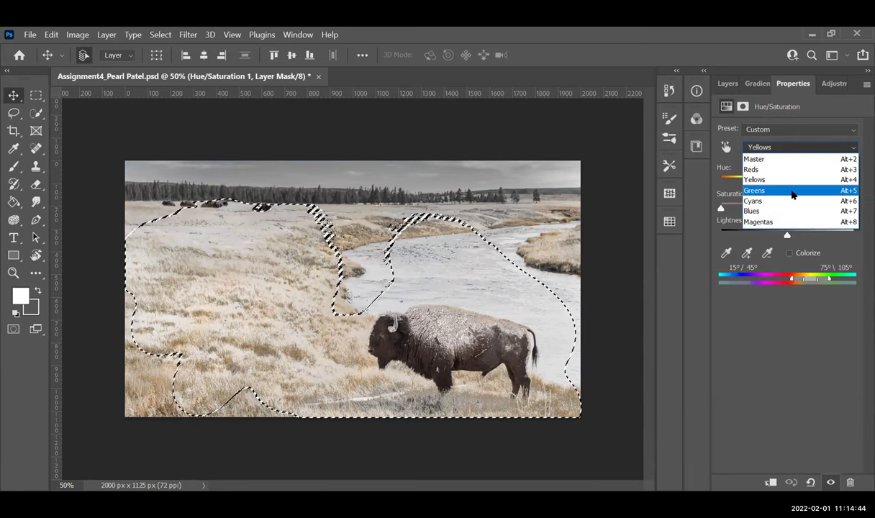
left_click(792, 190)
left_click(789, 147)
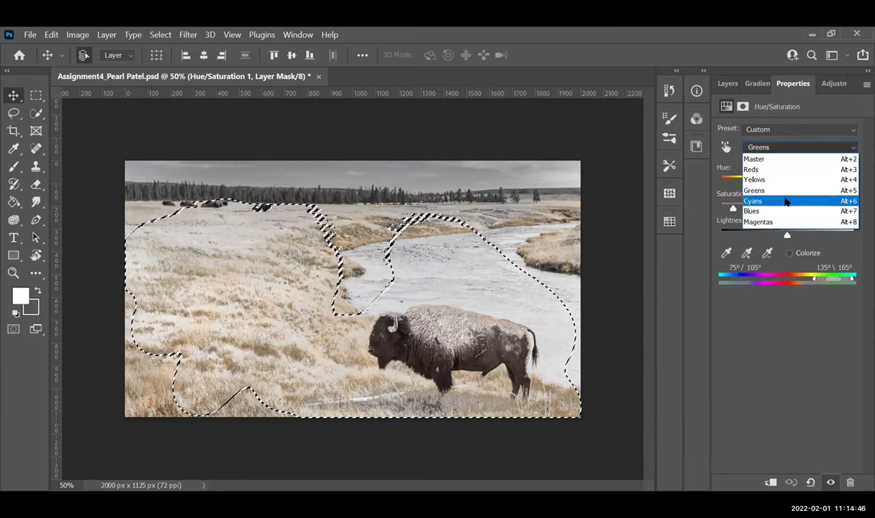
left_click(785, 201)
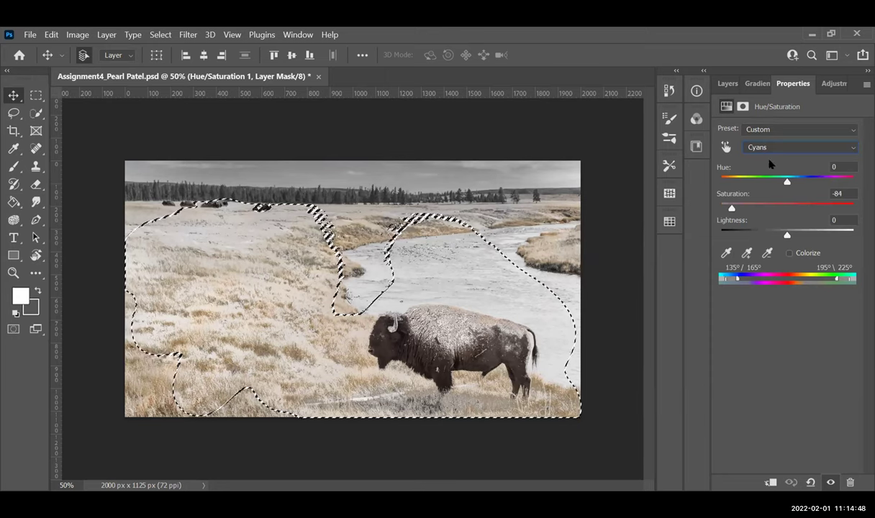
- Show the Color Fill 1 layer and set its blend mode to Overlay
left_click(729, 85)
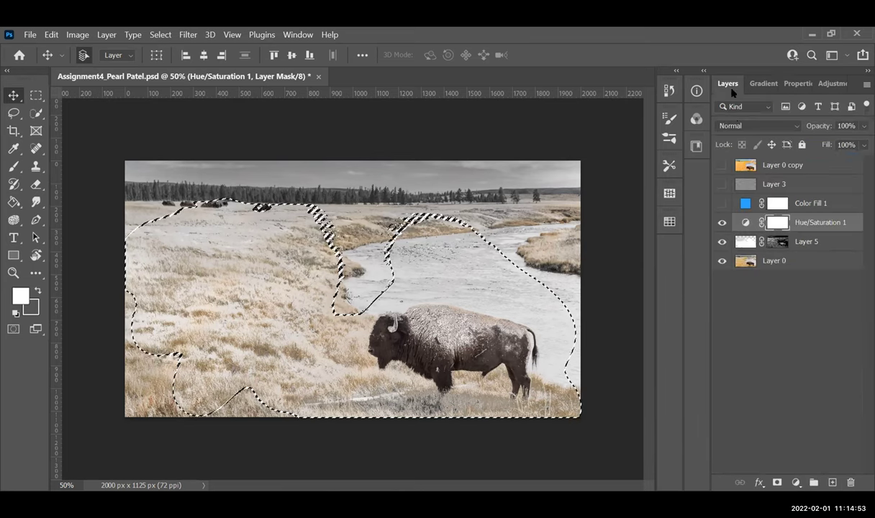
left_click(722, 205)
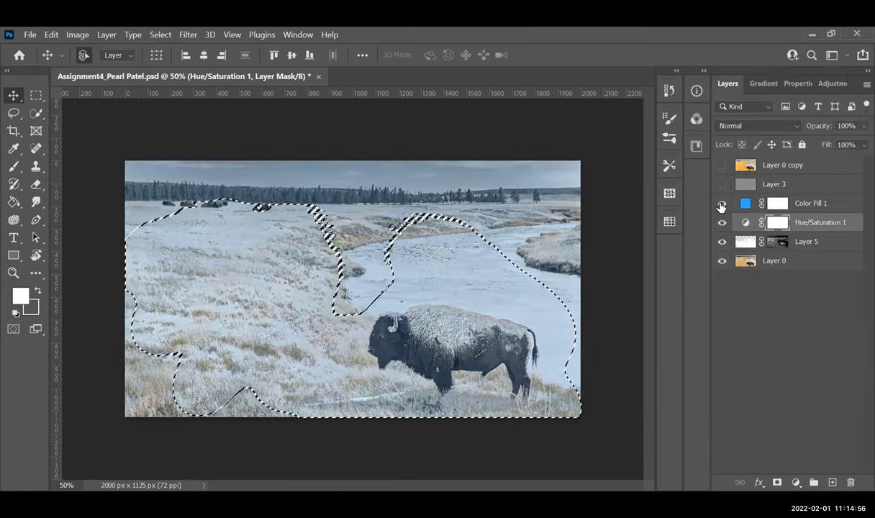
left_click(809, 207)
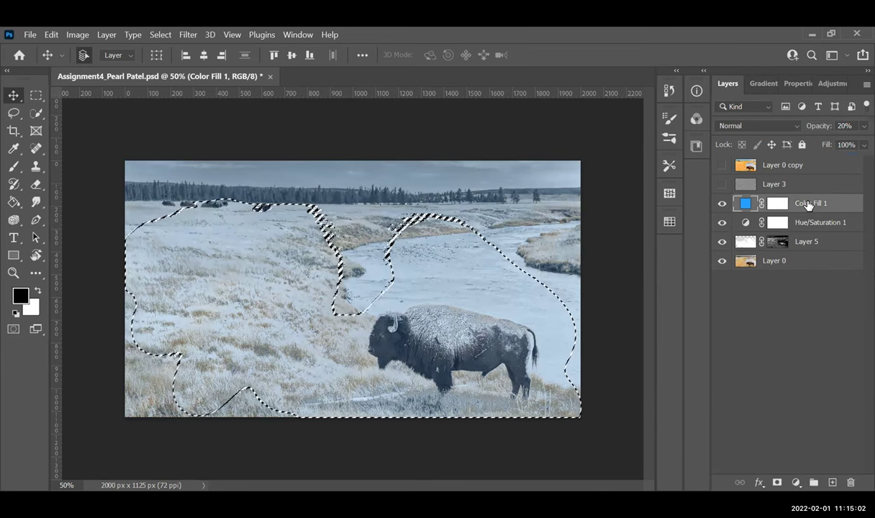
left_click(782, 126)
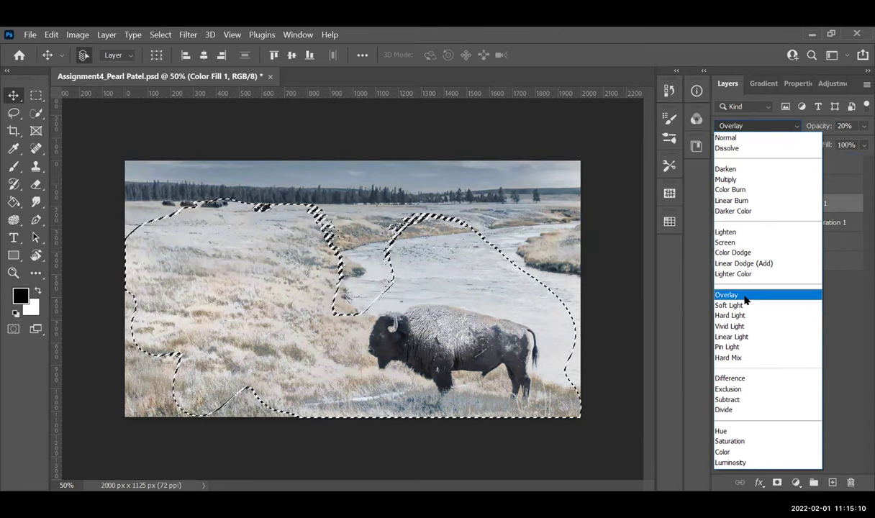
left_click(746, 300)
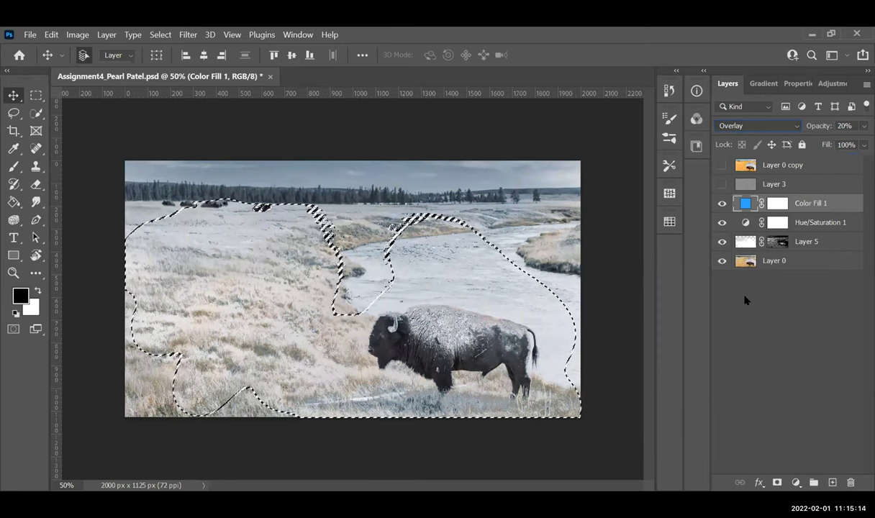
- Show Layer 3 and, with the active selection cleared, duplicate that layer
left_click(720, 185)
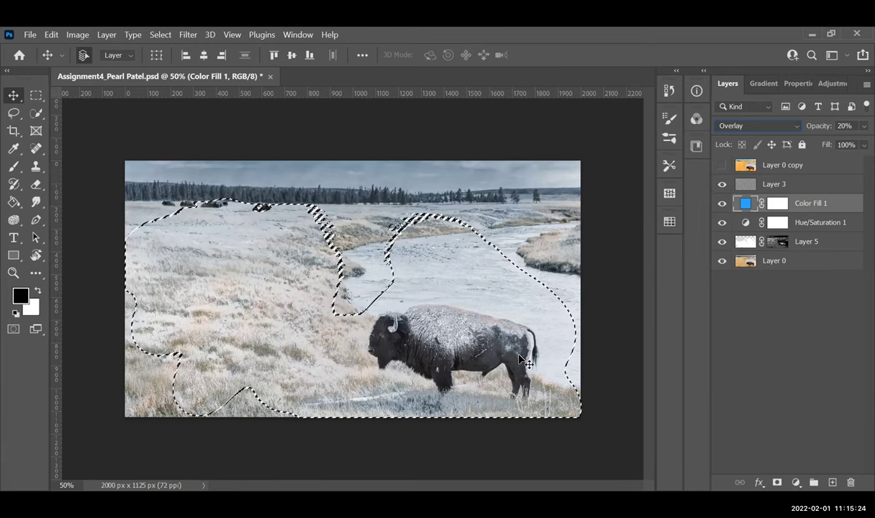
left_click(731, 315)
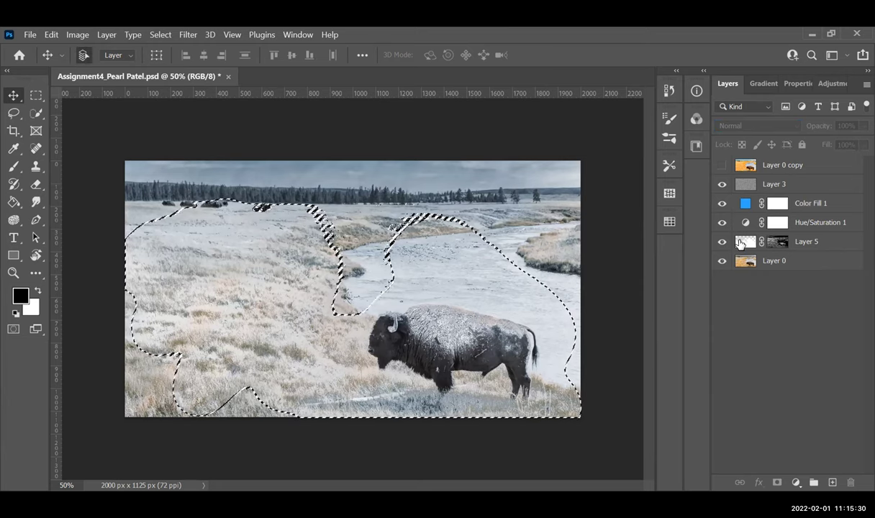
key("ctrl+d")
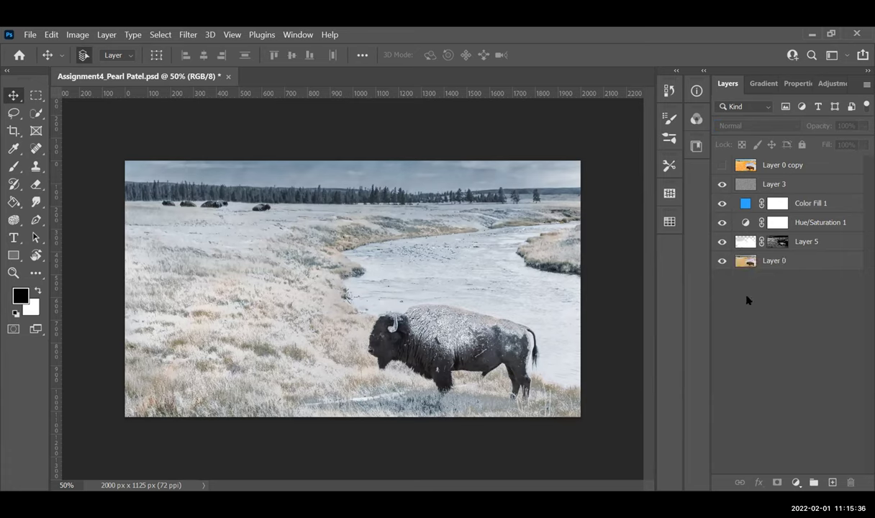
left_click(778, 184)
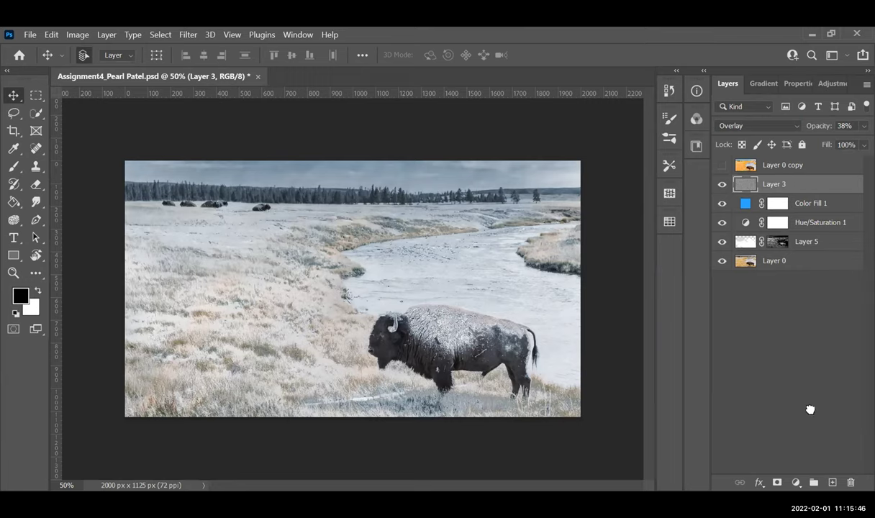
left_click_drag(833, 482, 833, 481)
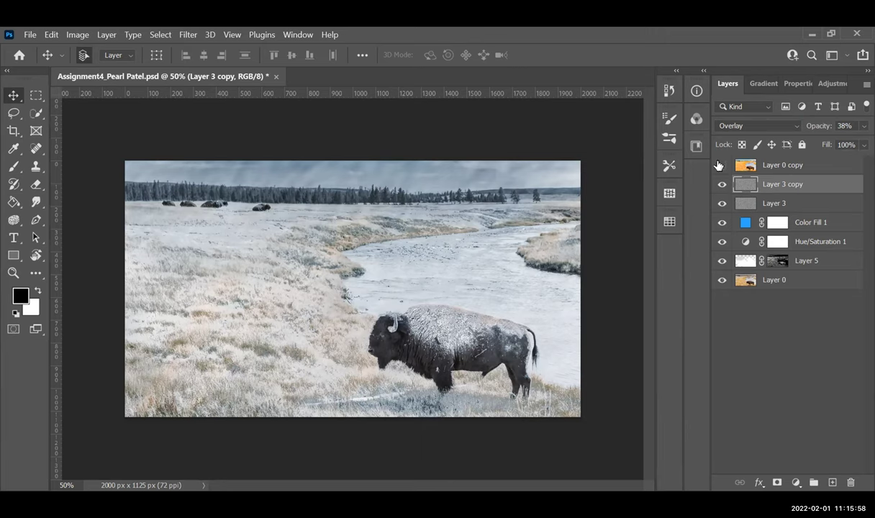
- Move Layer 0 copy directly below Layer 3 in the stack and make it visible
left_click(787, 166)
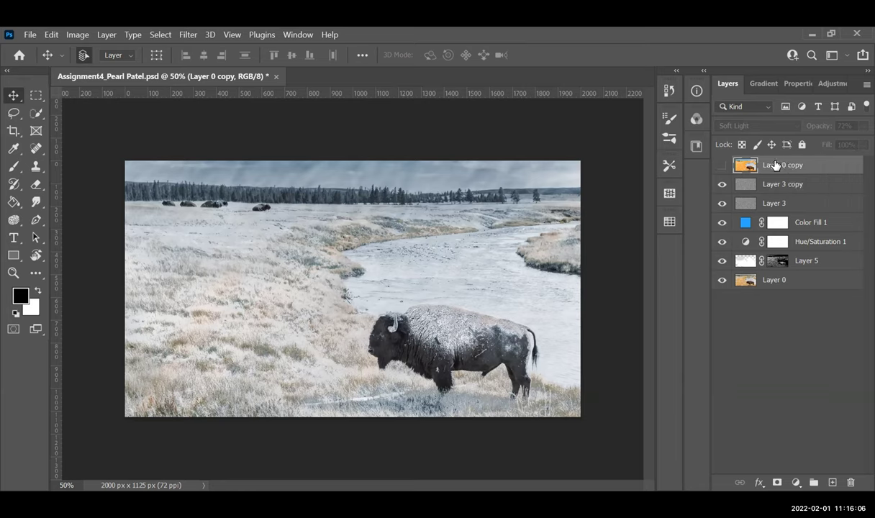
left_click_drag(775, 182, 740, 211)
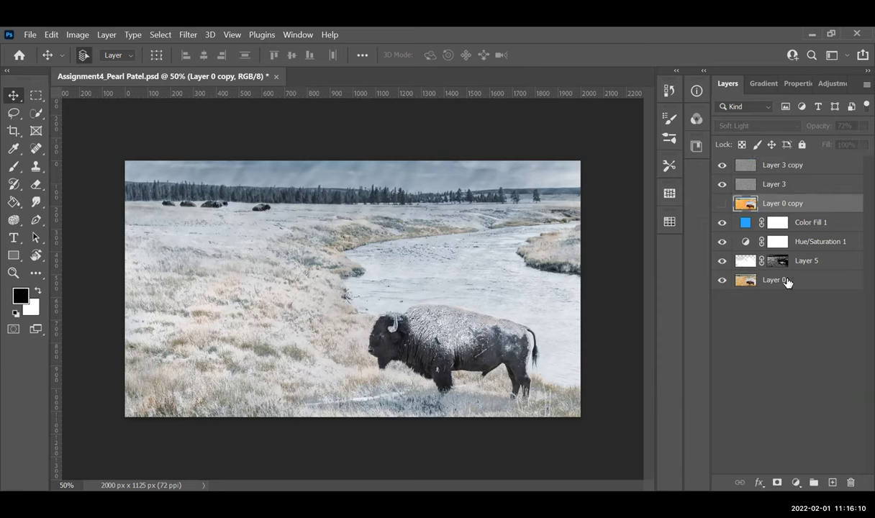
left_click(722, 203)
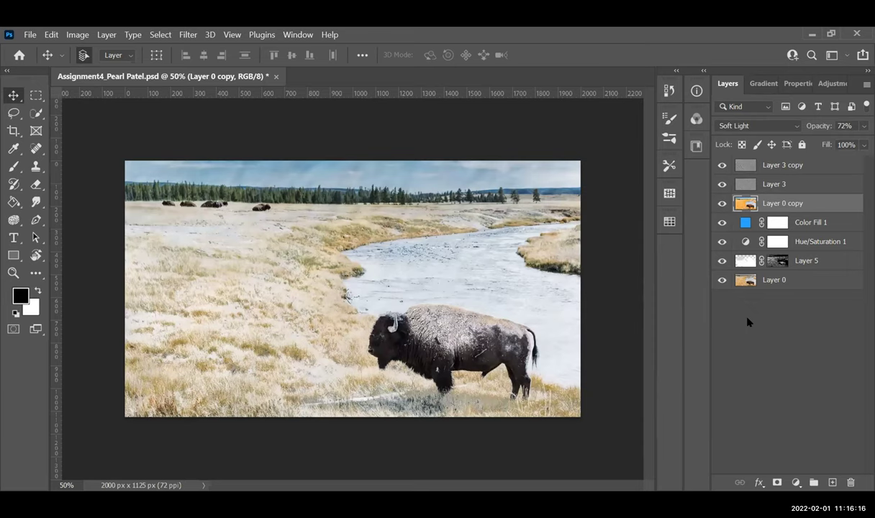
- Lower the opacity of Layer 0 copy to 29%
left_click(864, 126)
left_click_drag(848, 141, 820, 143)
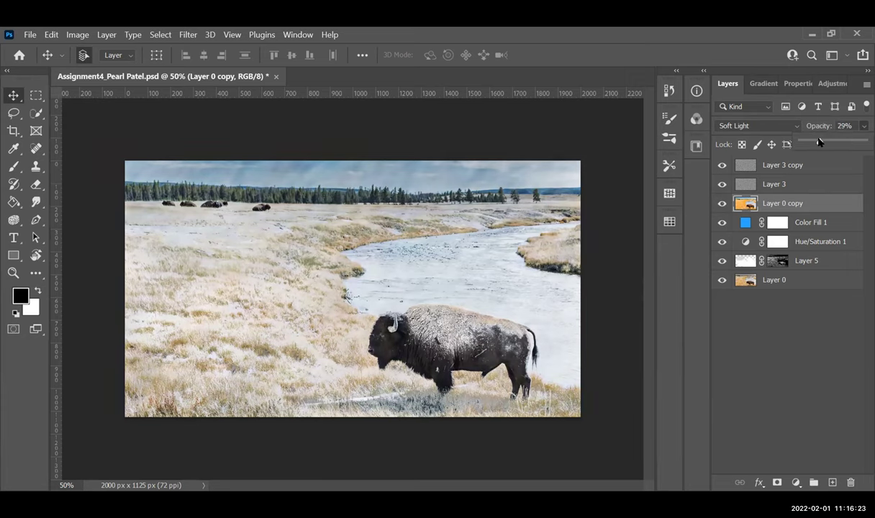
left_click(800, 332)
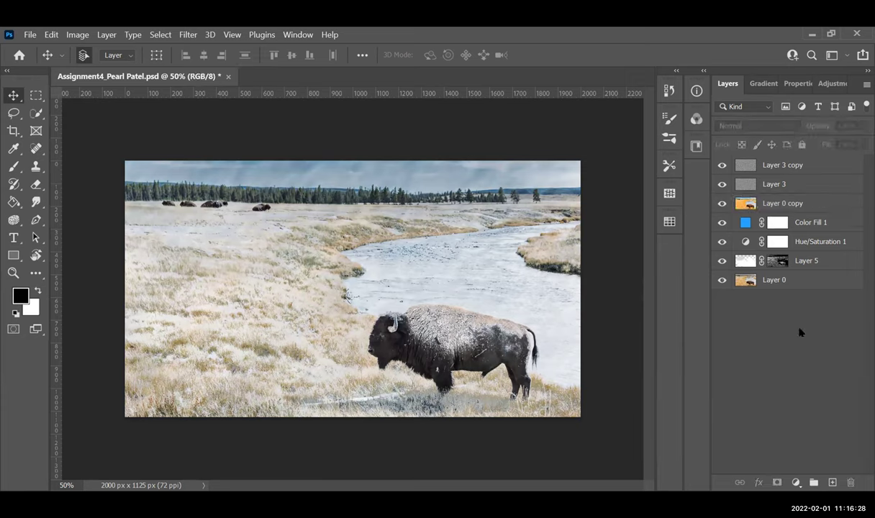
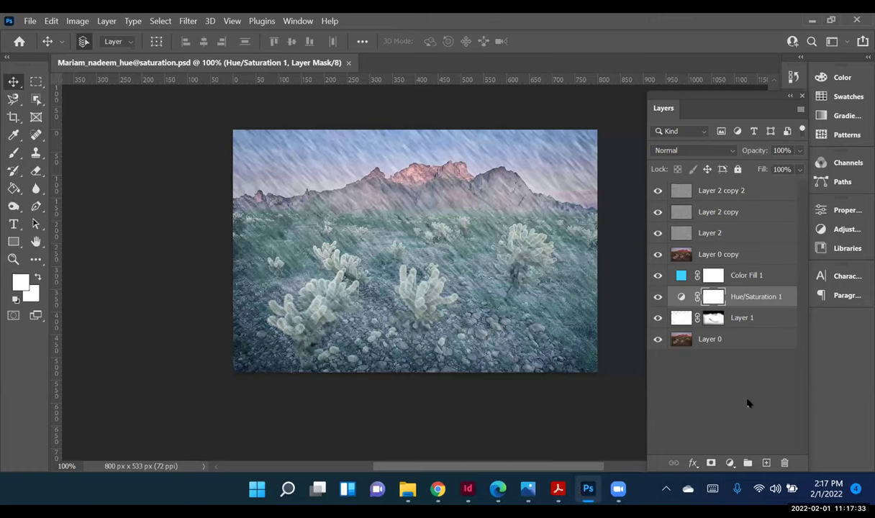
left_click(730, 342)
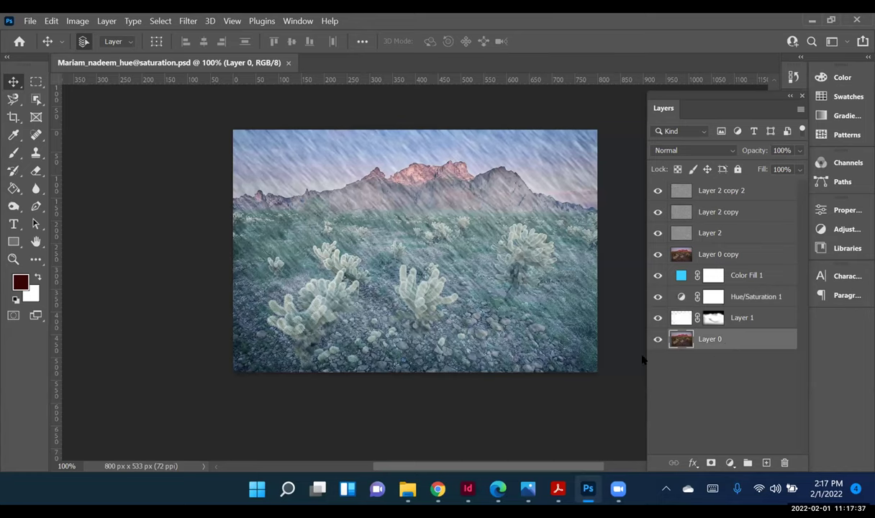
double_click(677, 344)
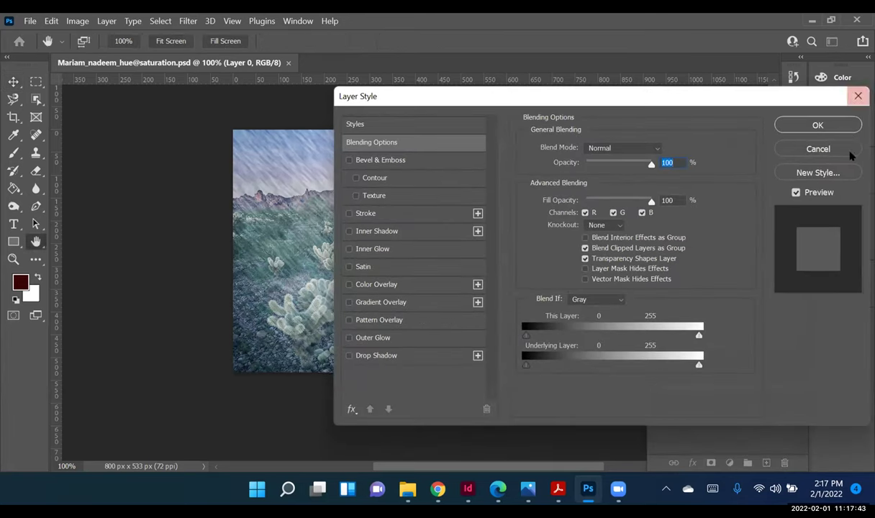
left_click(812, 148)
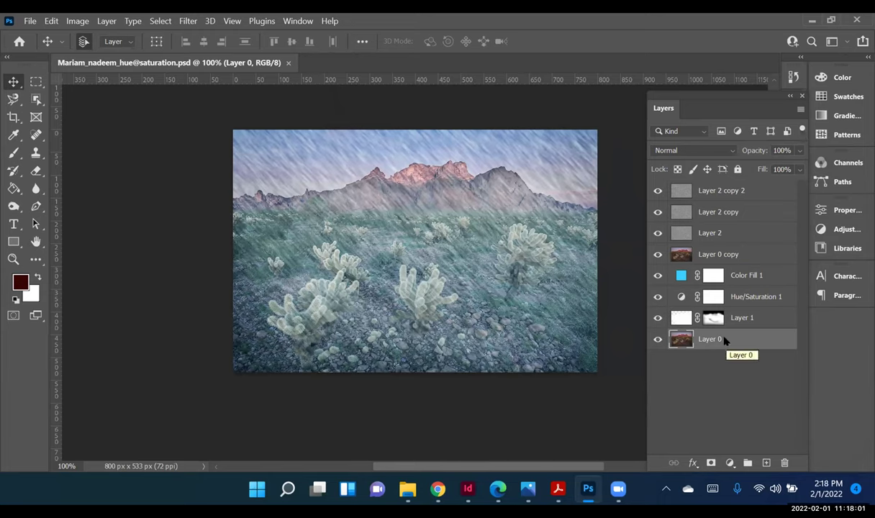
- Compare the desert image with Layer 0 and Layer 1 each hidden and shown to examine their contributions
left_click(657, 340)
left_click(657, 339)
left_click(657, 317)
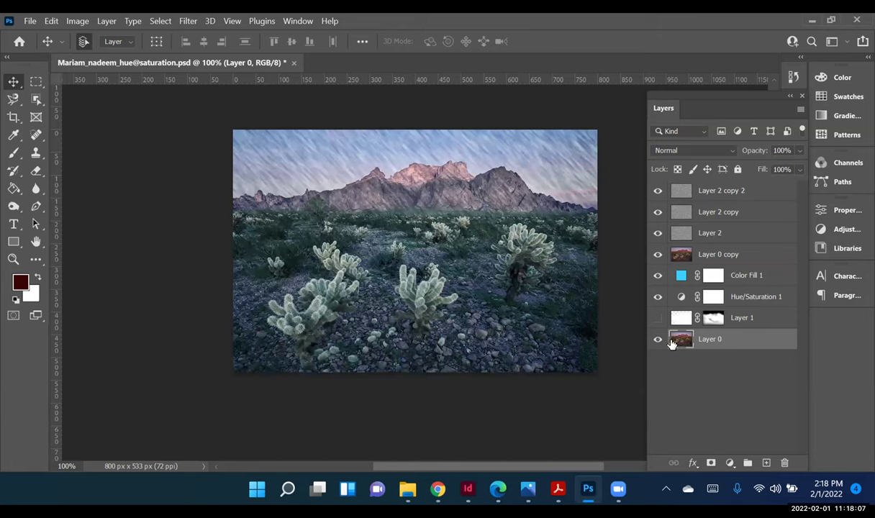
left_click(657, 317)
left_click(656, 340)
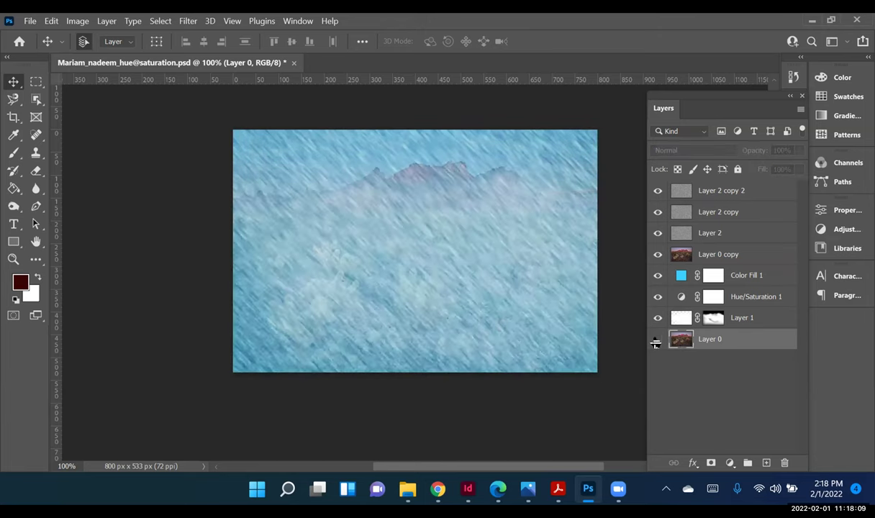
left_click(656, 341)
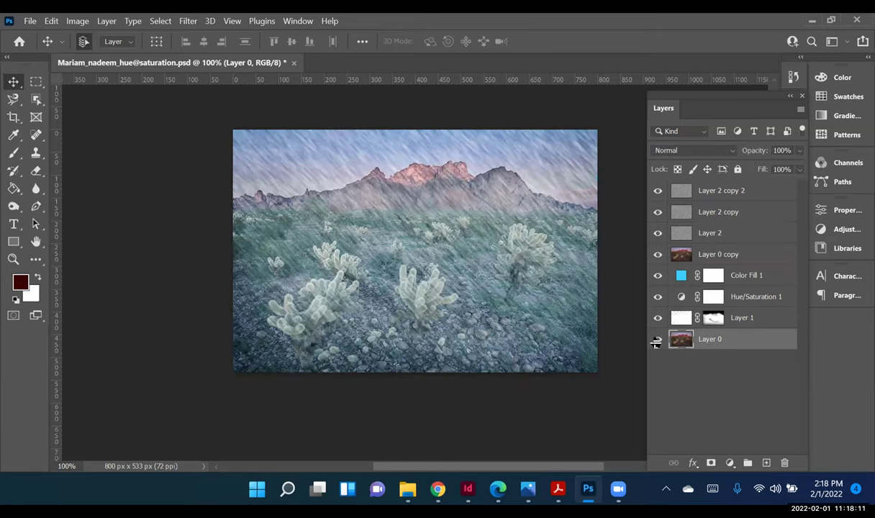
left_click(656, 341)
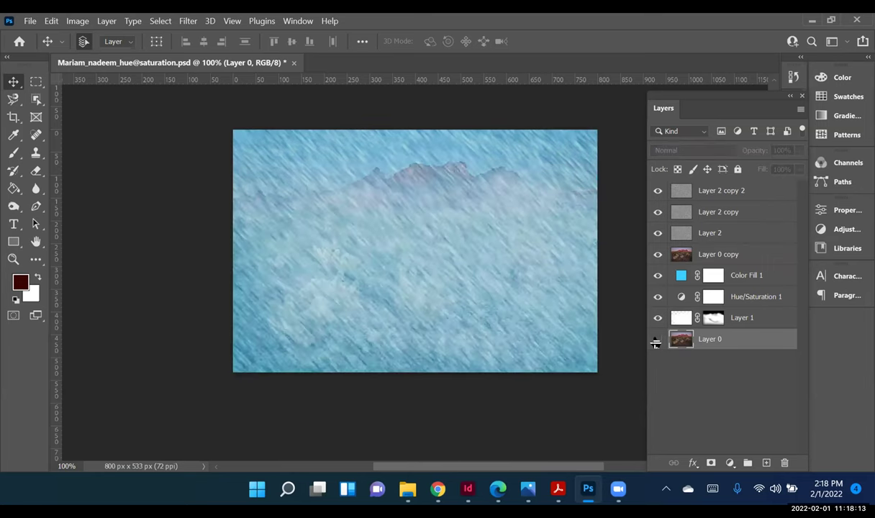
left_click(655, 342)
- Hide every layer above Layer 0 so only the base desert photo is displayed
left_click(657, 318)
left_click(657, 296)
left_click(658, 275)
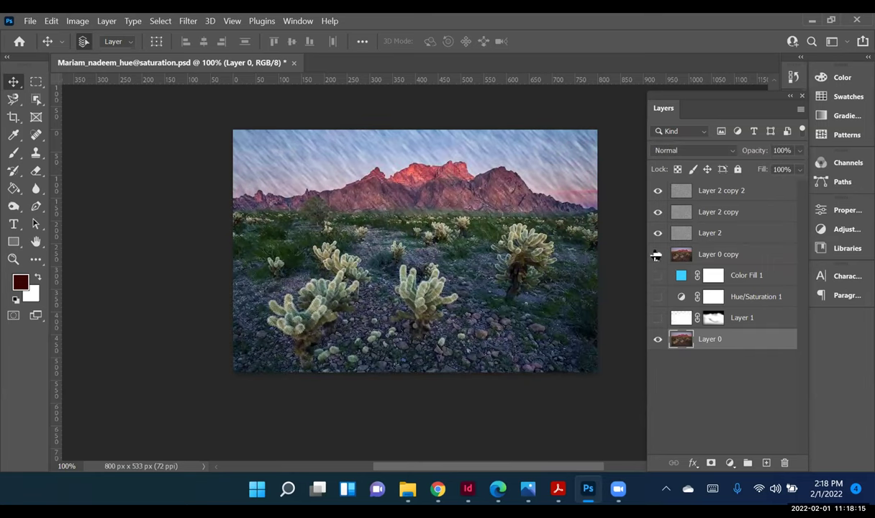
left_click(657, 254)
left_click(657, 232)
left_click(657, 211)
left_click(657, 191)
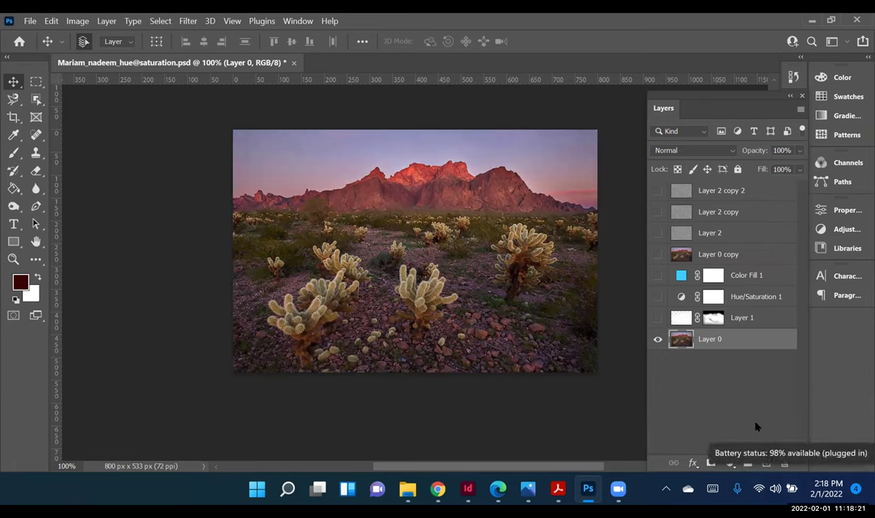
- Show Layer 1 and the Hue/Saturation 1 adjustment layer again
left_click(657, 319)
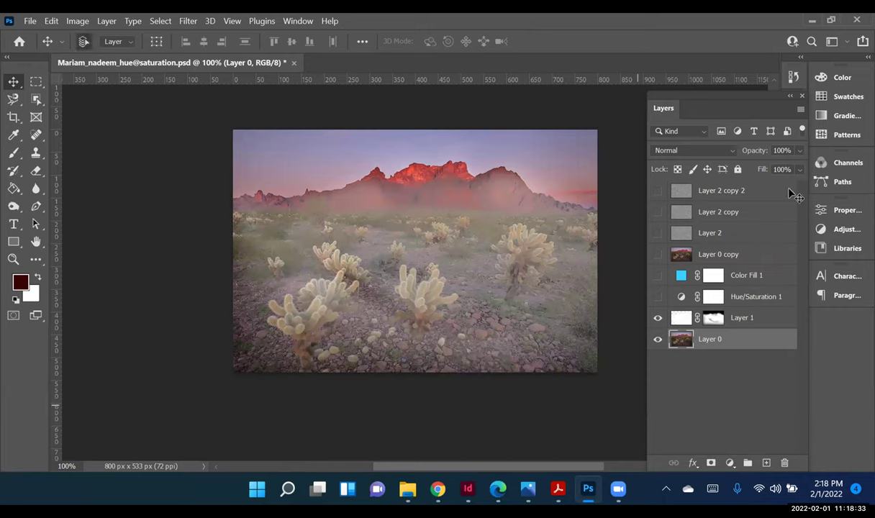
left_click(657, 297)
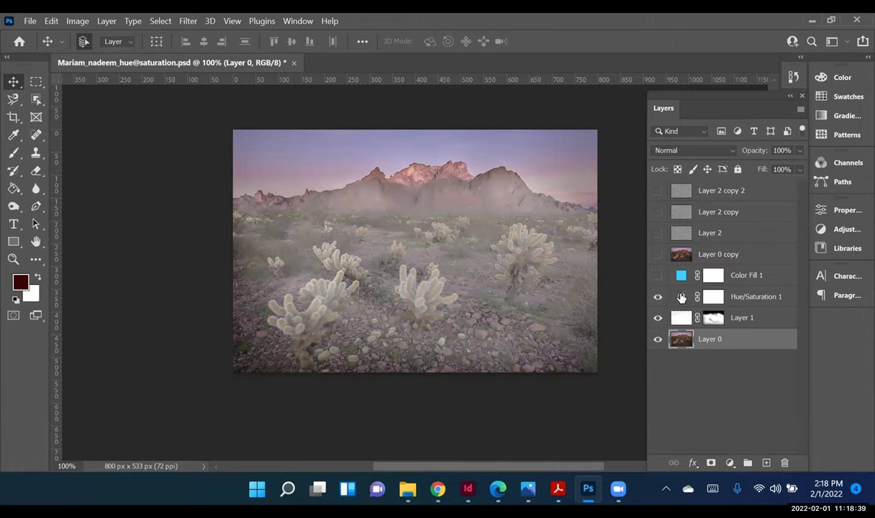
- Adjust Hue/Saturation 1 on the Master range to Lightness -8 and Saturation -25
left_click(680, 297)
double_click(681, 297)
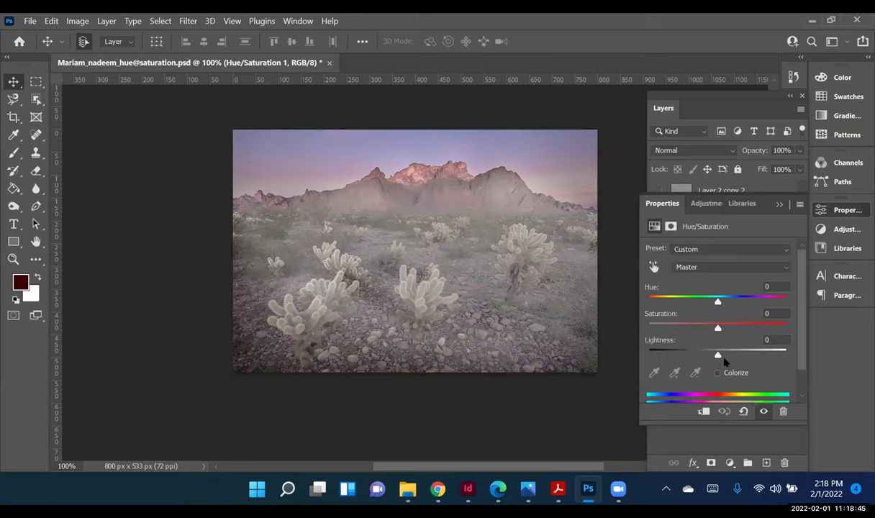
mouse_move(717, 355)
left_mouse_down()
mouse_move(729, 352)
mouse_move(721, 357)
left_mouse_up()
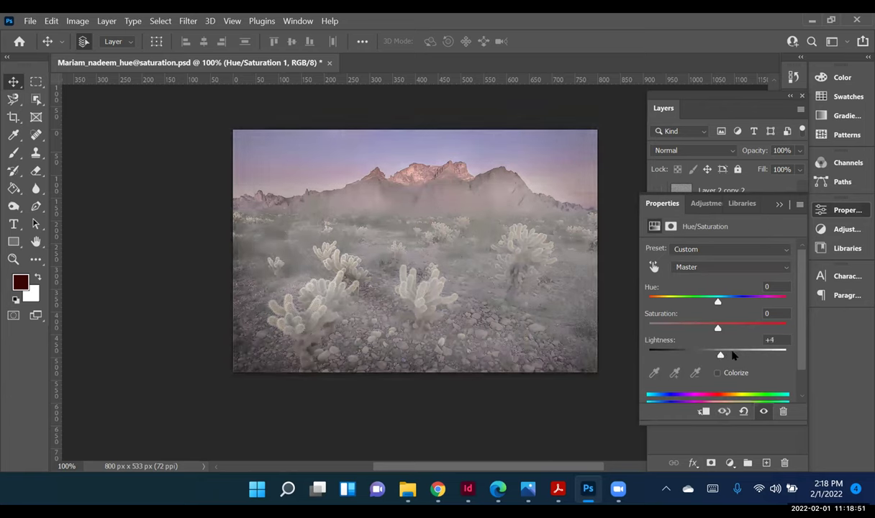
left_click_drag(720, 357, 663, 314)
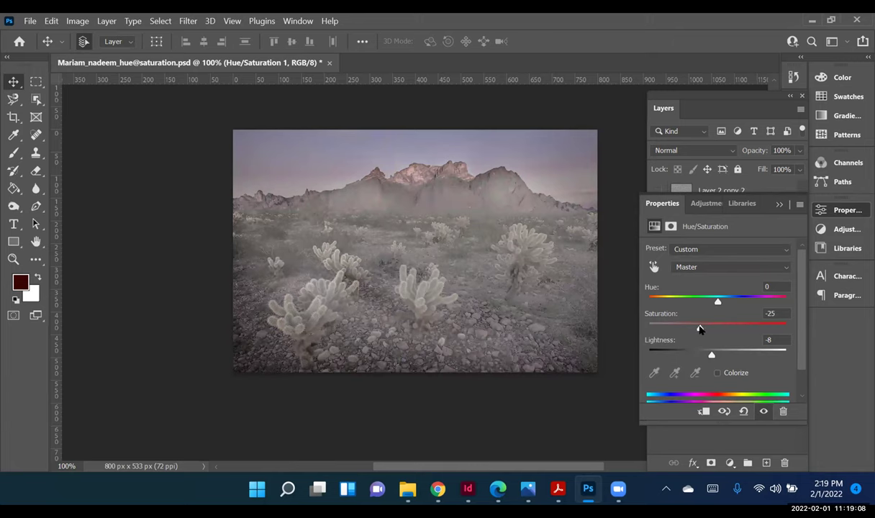
left_click(621, 313)
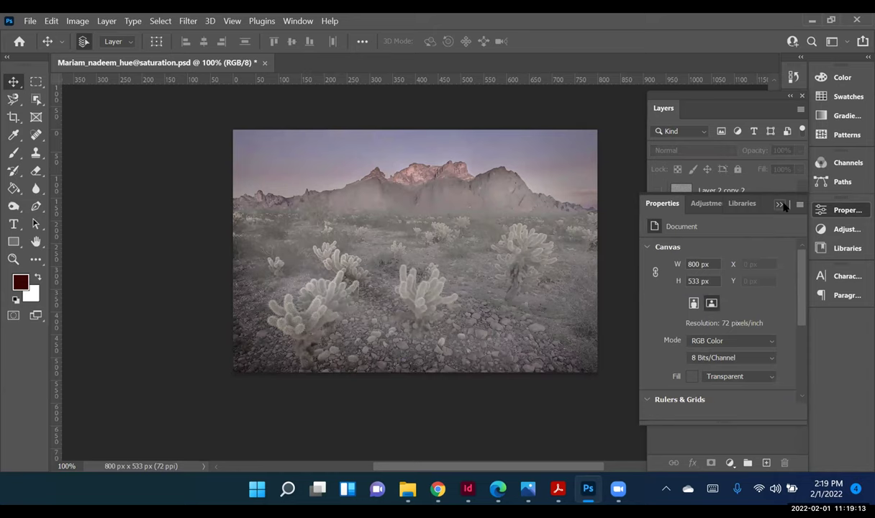
- Show the Color Fill 1 layer, check its fill colour without changing it, and lower the layer's opacity to 21%
left_click(781, 205)
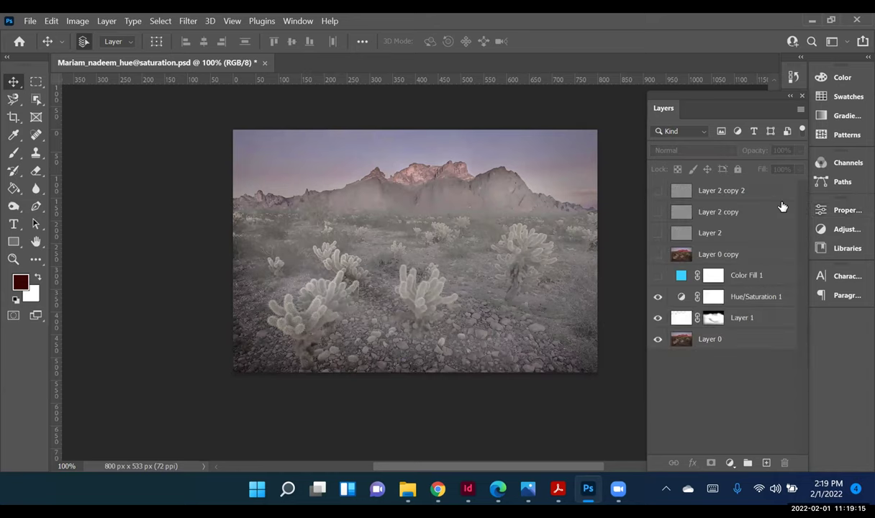
left_click(656, 275)
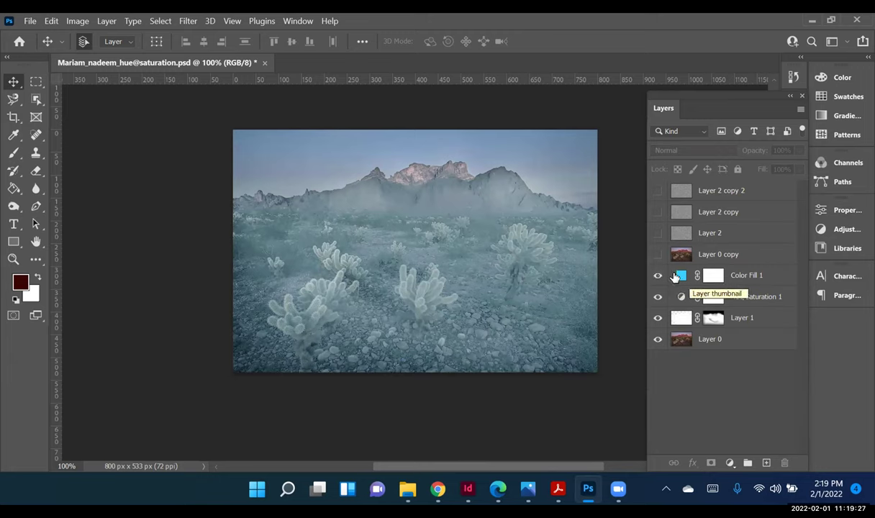
double_click(678, 276)
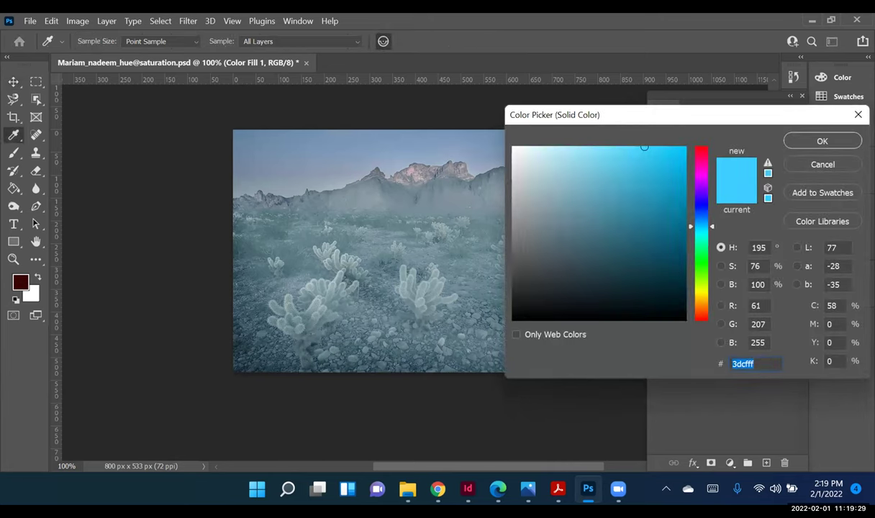
left_click(789, 164)
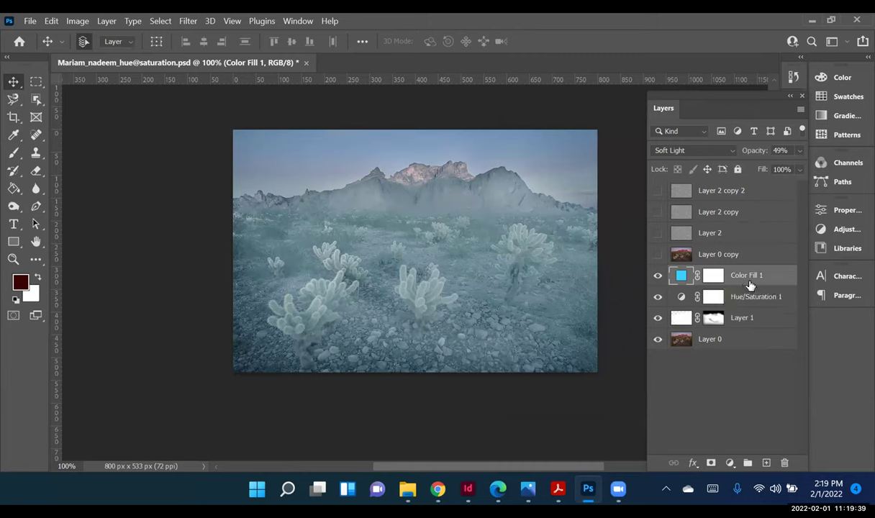
left_click(797, 154)
left_click_drag(766, 166, 747, 166)
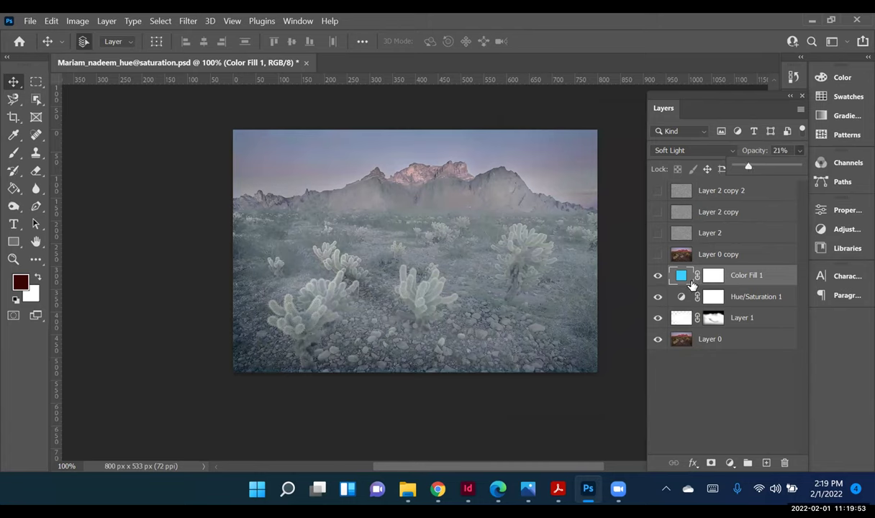
- Show the Layer 0 copy and Layer 2 layers above the blue colour fill
left_click(658, 256)
left_click(657, 256)
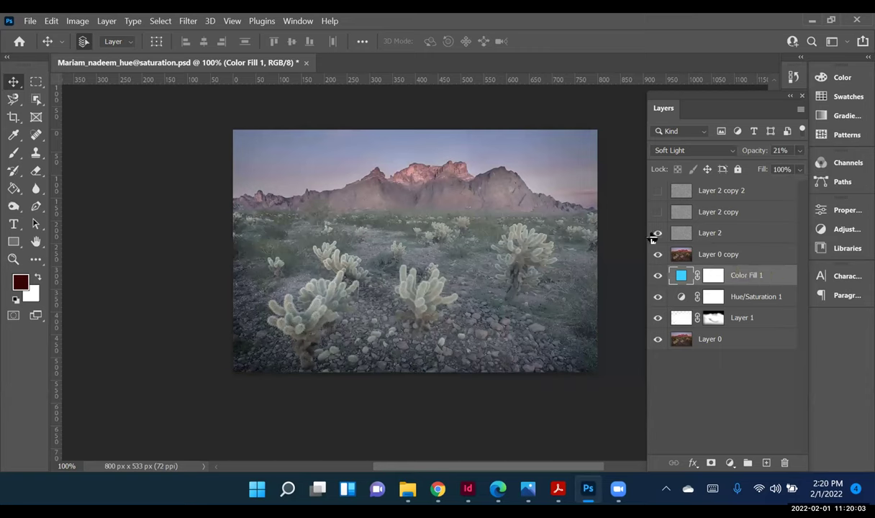
left_click(655, 235)
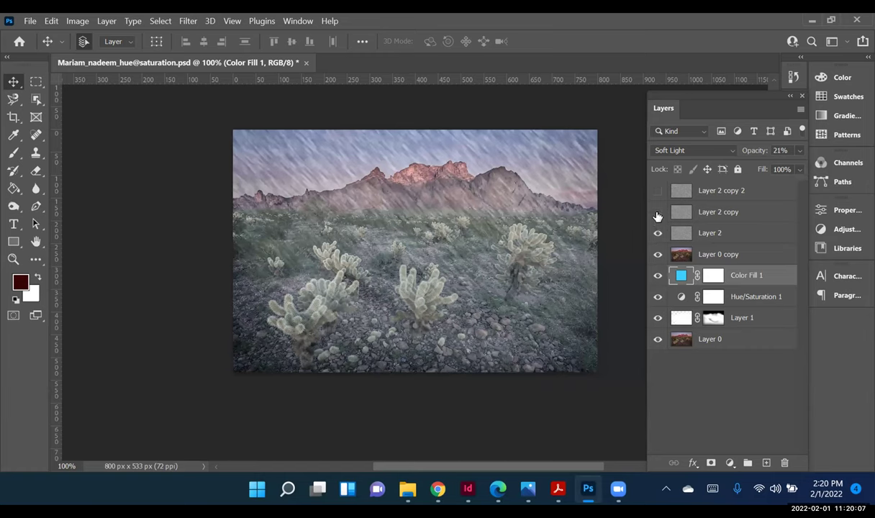
- Compare the desert image with Layer 2 and its two copies shown and hidden to examine the falling-snow effect
left_click(657, 213)
left_click(657, 192)
left_click(657, 212)
left_click(657, 191)
left_click(658, 233)
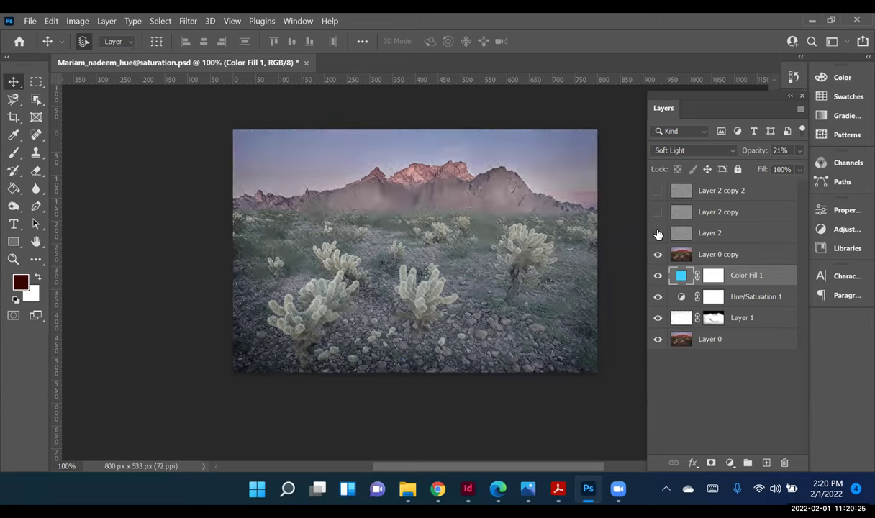
left_click(658, 233)
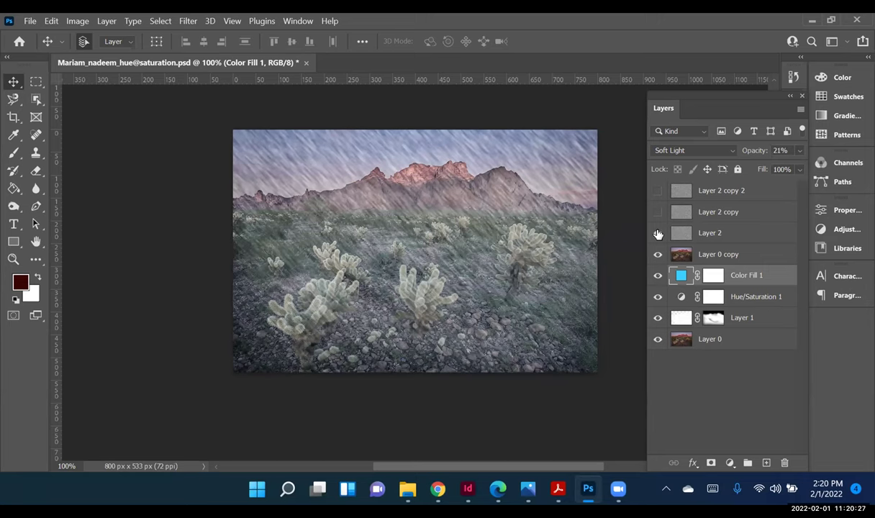
- Show Layer 2 copy and Layer 2 copy 2, with Layer 2 copy 2 selected as the active layer
left_click(657, 211)
left_click(657, 190)
left_click_drag(683, 194, 687, 196)
left_click(688, 195)
left_click_drag(687, 194, 710, 192)
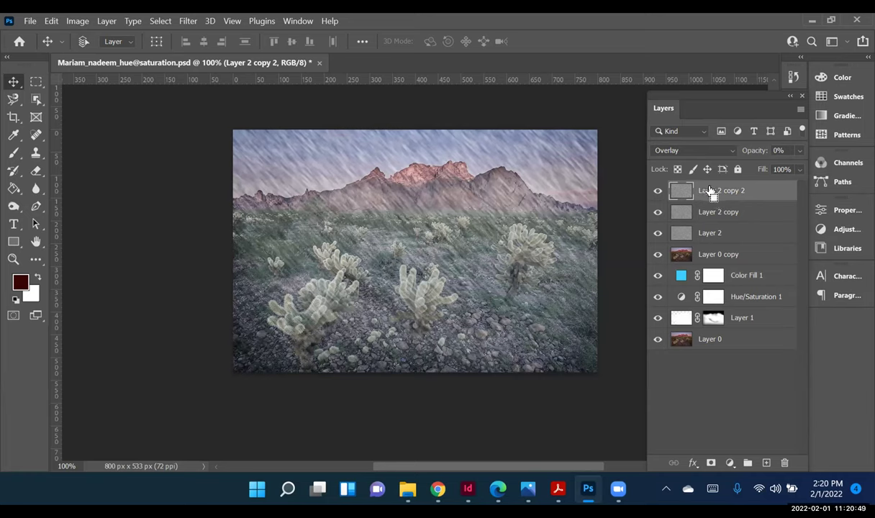
left_click_drag(710, 190, 681, 190)
key("ctrl+p")
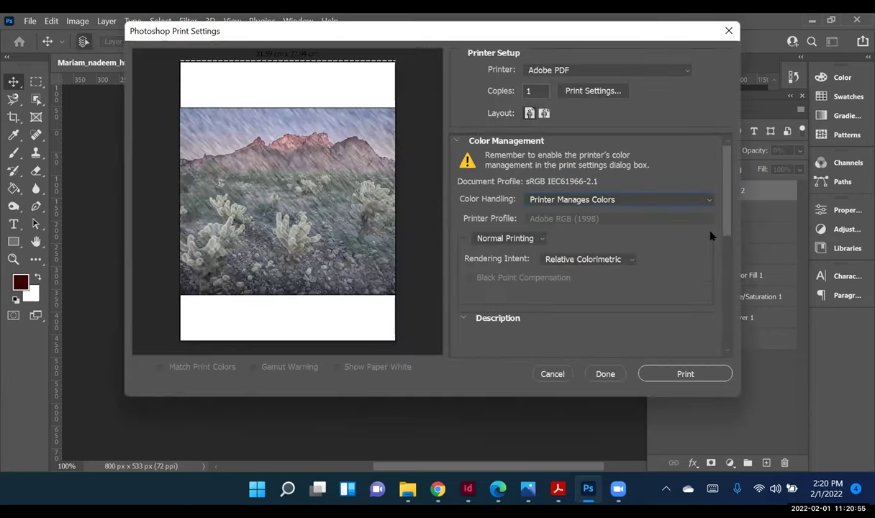
left_click(729, 32)
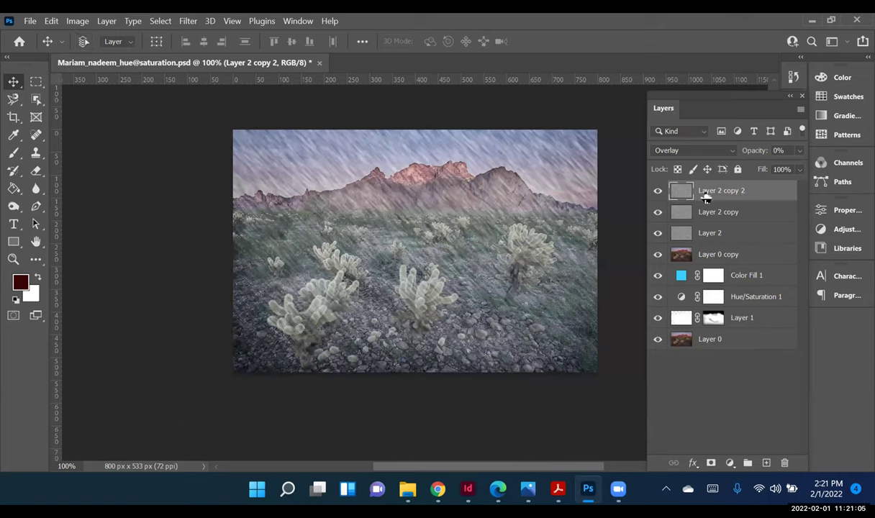
key("ctrl")
key("ctrl+p")
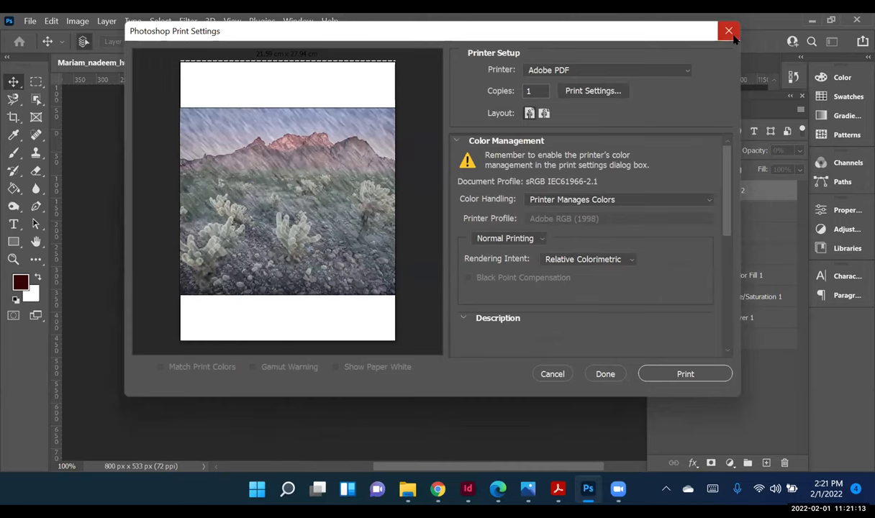
left_click(552, 375)
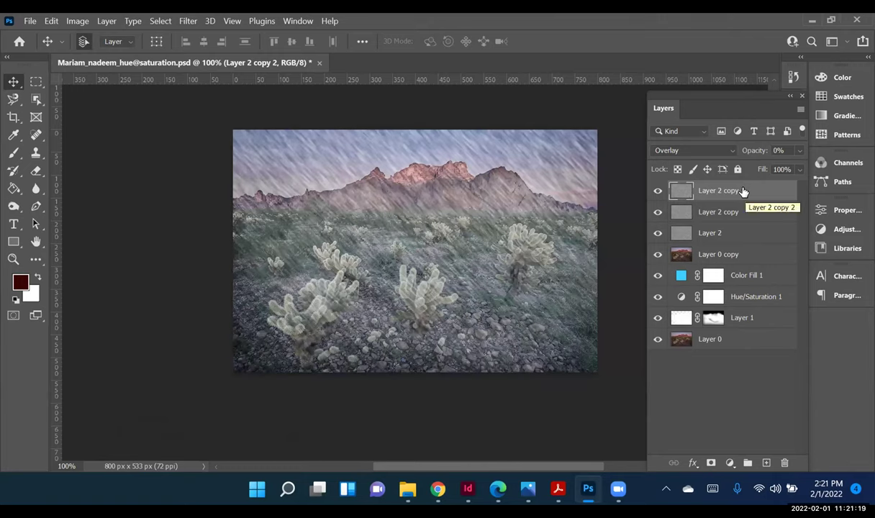
- Select the entire canvas and use Free Transform to enlarge Layer 2 copy 2 to about 130%, extending beyond the canvas edges
key("ctrl+a")
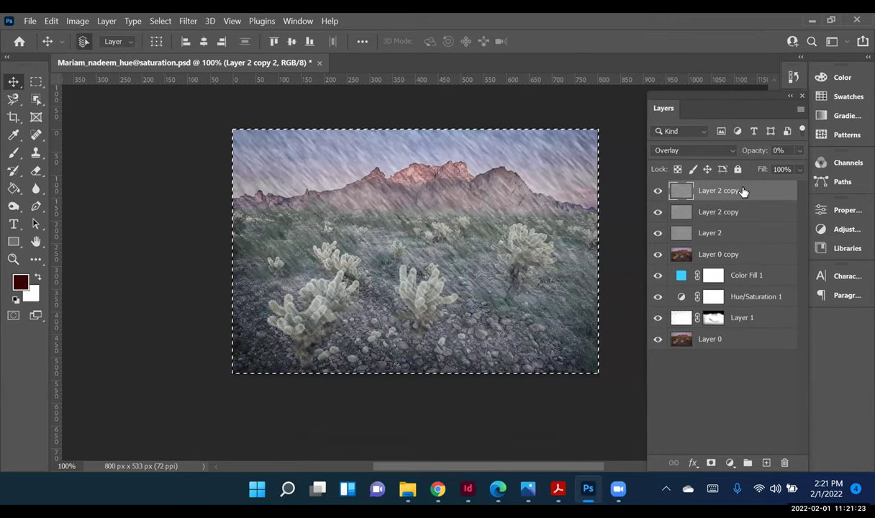
key("ctrl+t")
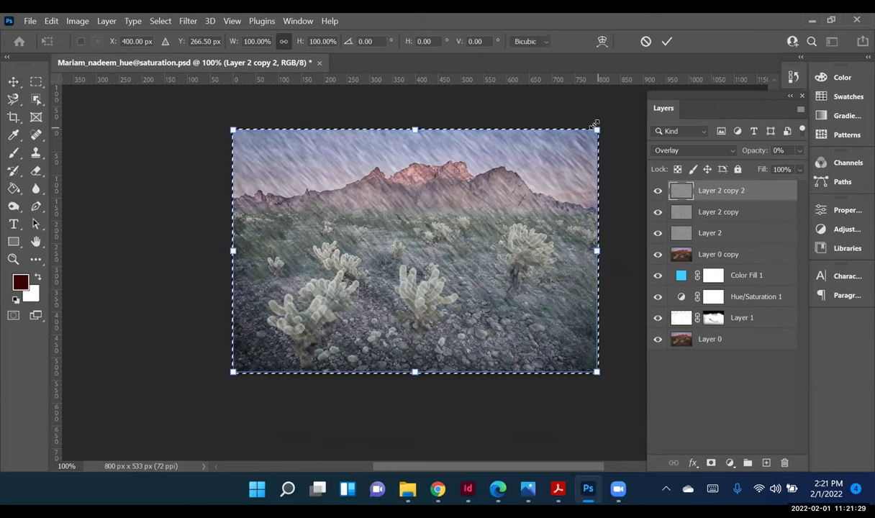
left_click_drag(594, 122, 558, 155)
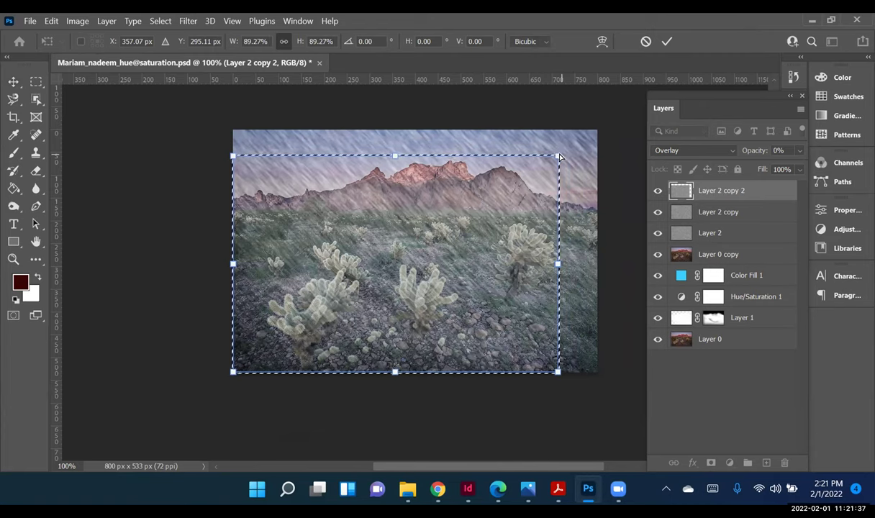
left_click_drag(557, 152, 630, 189)
scroll(572, 267, "down", 3)
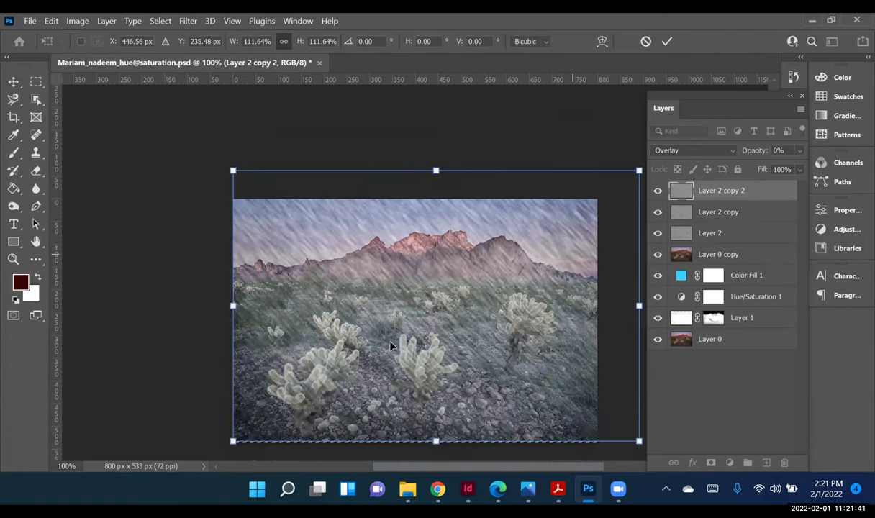
left_click_drag(186, 420, 191, 452)
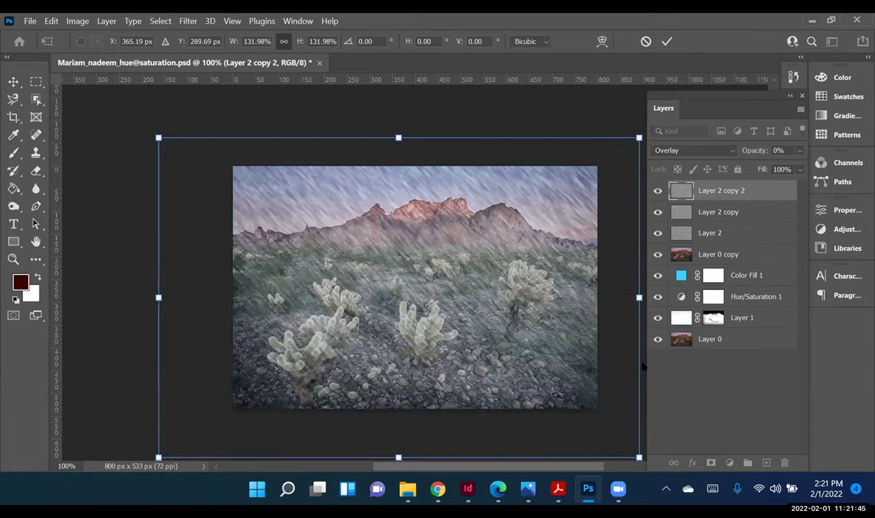
mouse_move(398, 137)
left_mouse_down()
mouse_move(399, 116)
mouse_move(399, 143)
left_mouse_up()
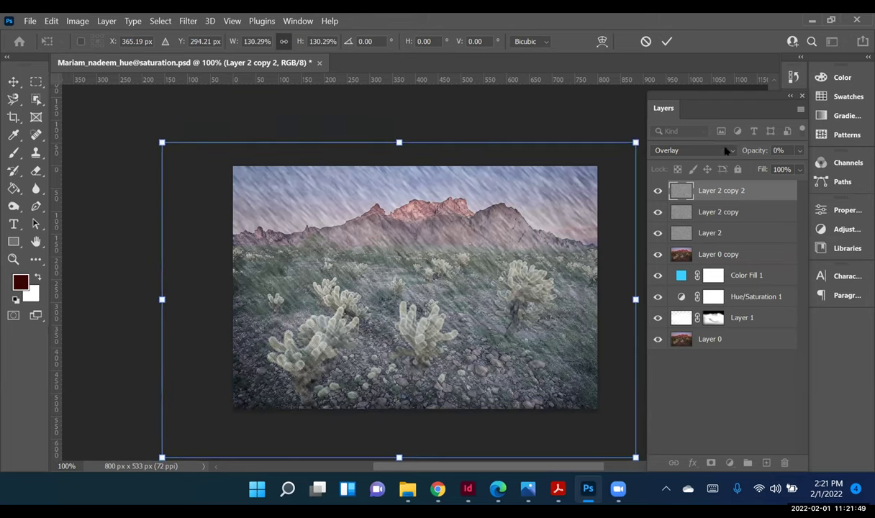
- Set the opacity of Layer 2 copy 2 to 50% and apply its transformation
left_click(798, 150)
left_click_drag(735, 167, 767, 166)
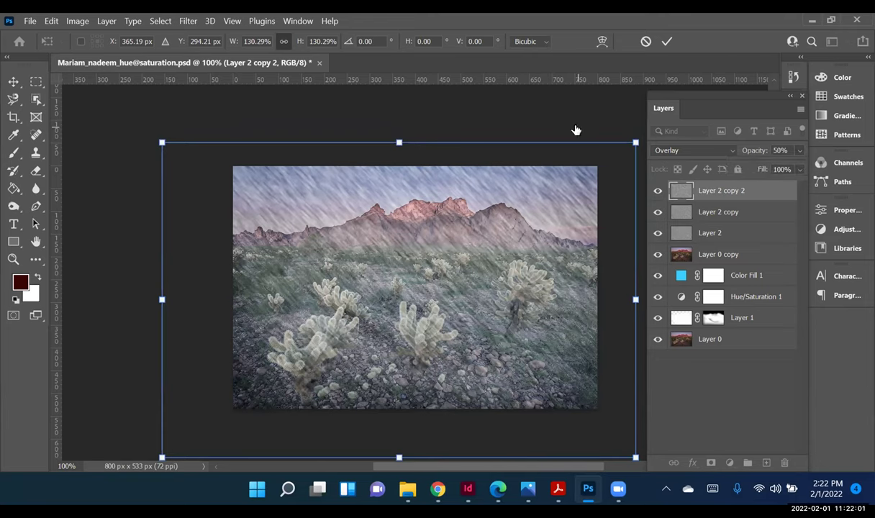
key("Return")
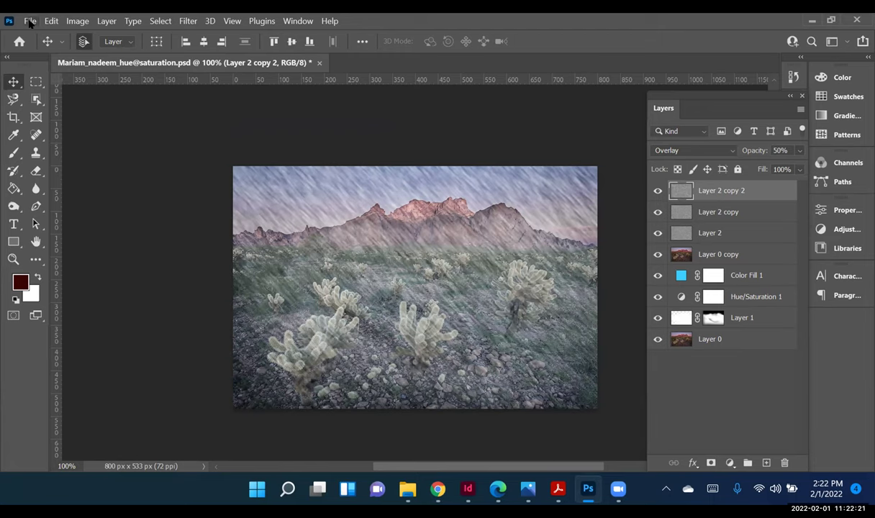
- Check the desert image's size with its width and height units set to pixels, and leave no layer selected
left_click(84, 24)
key("Return")
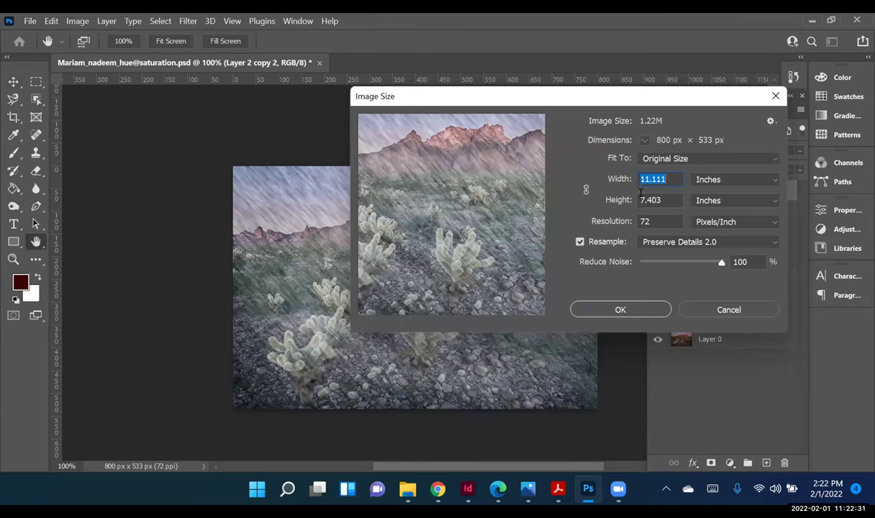
left_click(774, 180)
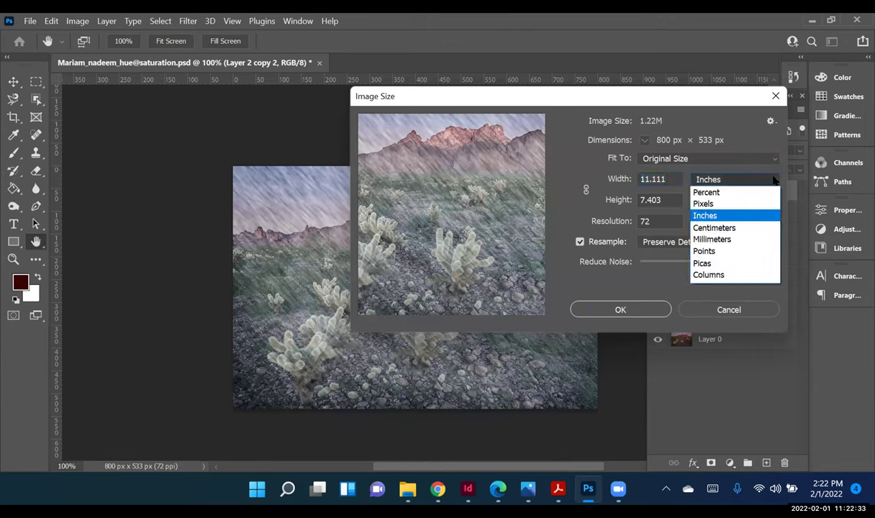
left_click(746, 204)
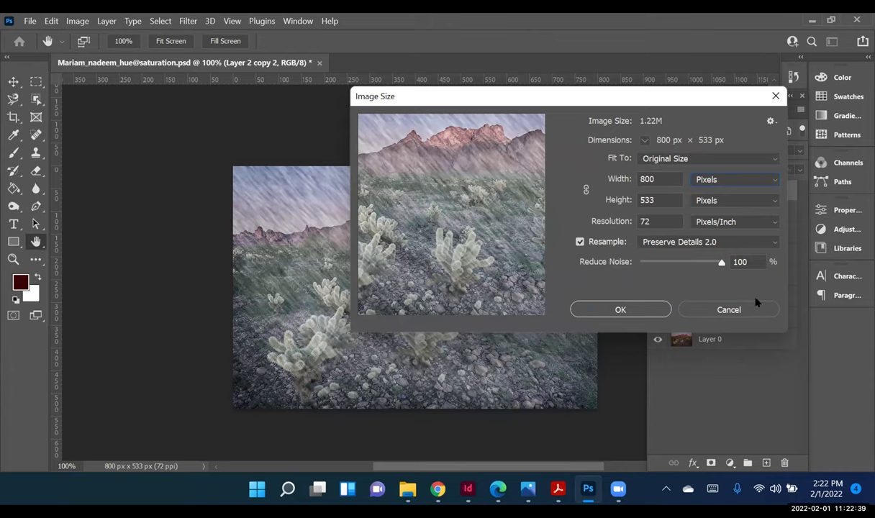
left_click(640, 310)
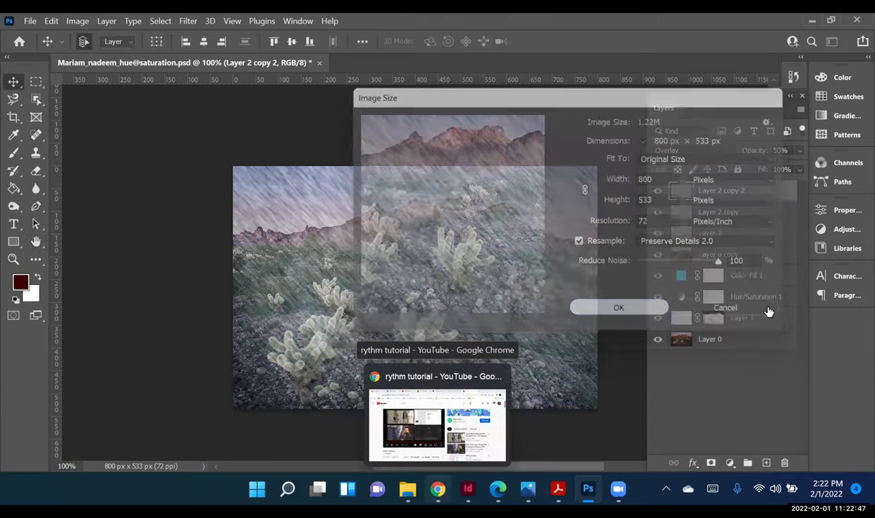
left_click(767, 318)
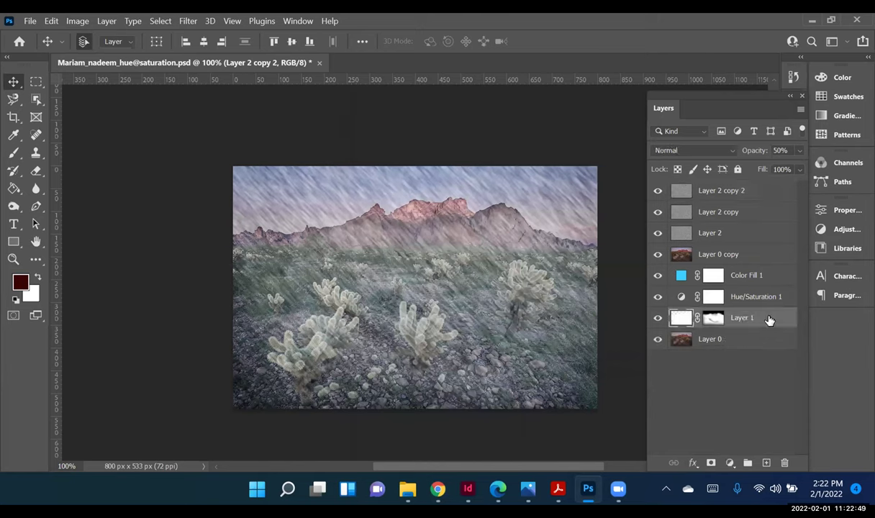
left_click(748, 392)
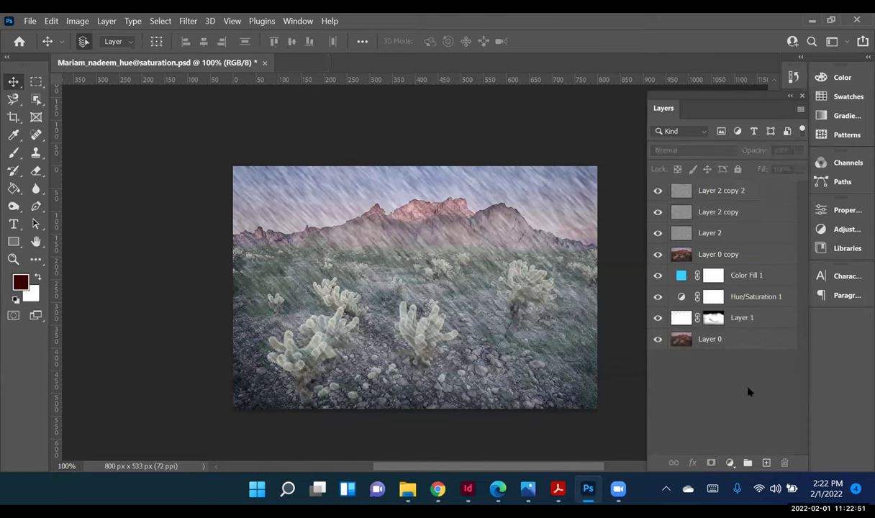
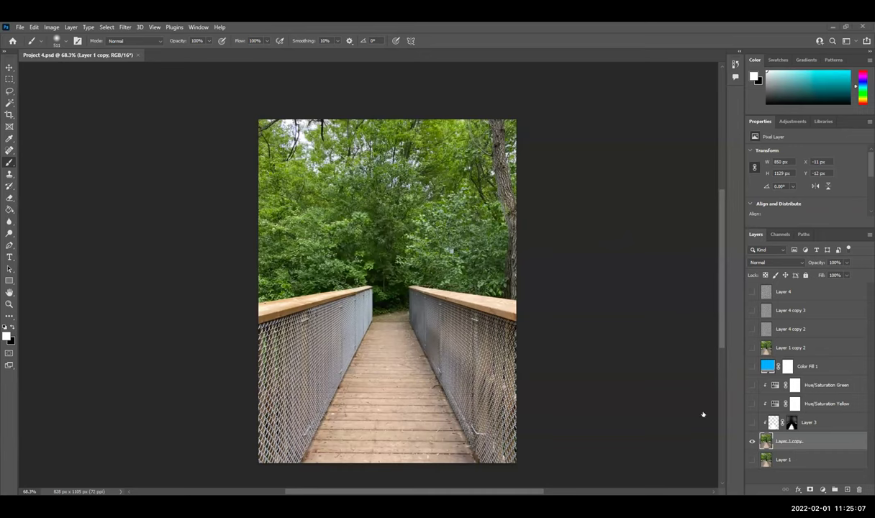
- Show the masked Layer 3 over the wooden bridge photo in Project 4.psd and select Layer 3
left_click(752, 423)
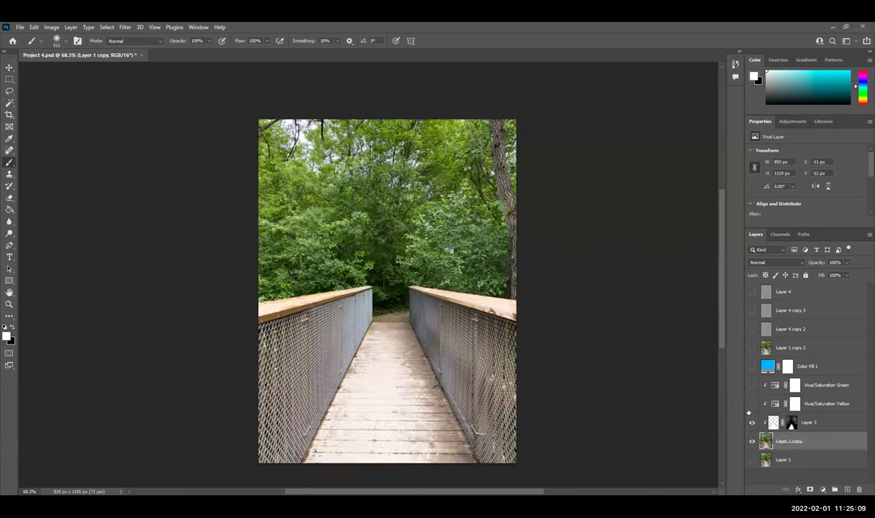
left_click(752, 404)
left_click(752, 404)
left_click(792, 423)
left_click(774, 423)
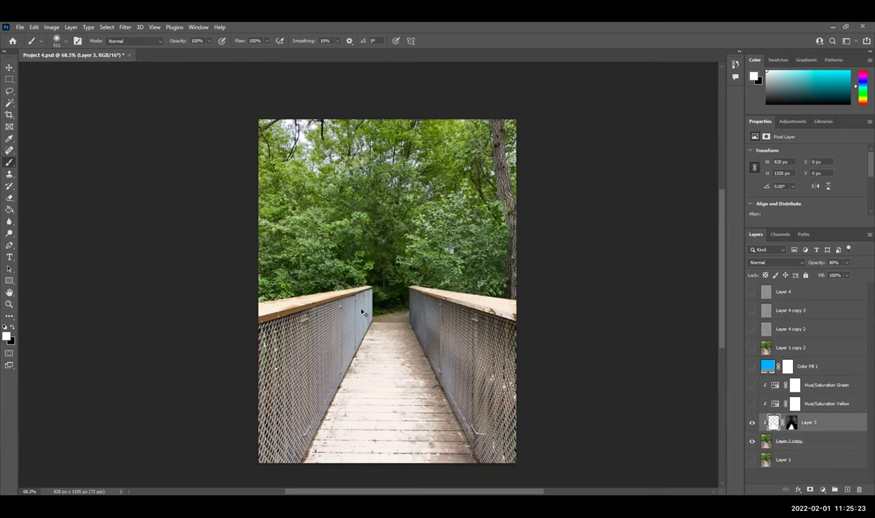
- Load the highlights of the bridge photo as a selection with Layer 1 copy active, and deselect them
key("alt+bracketleft")
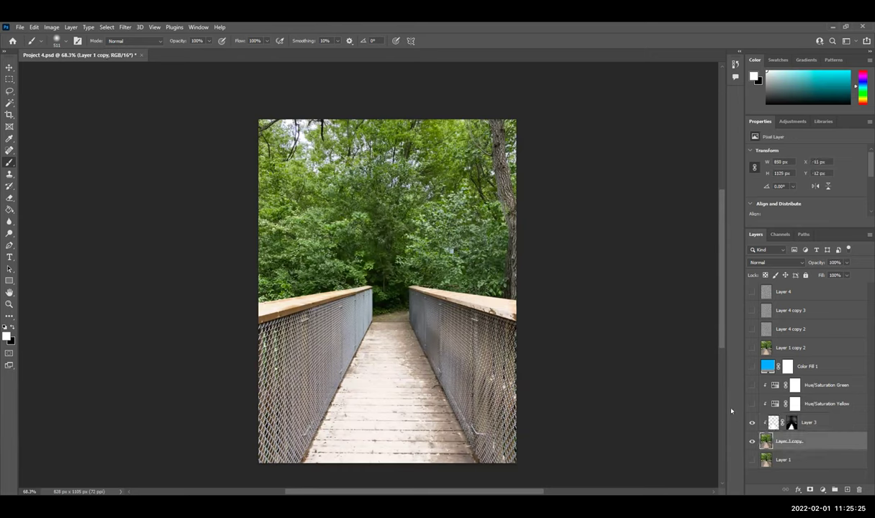
key("ctrl+alt+2")
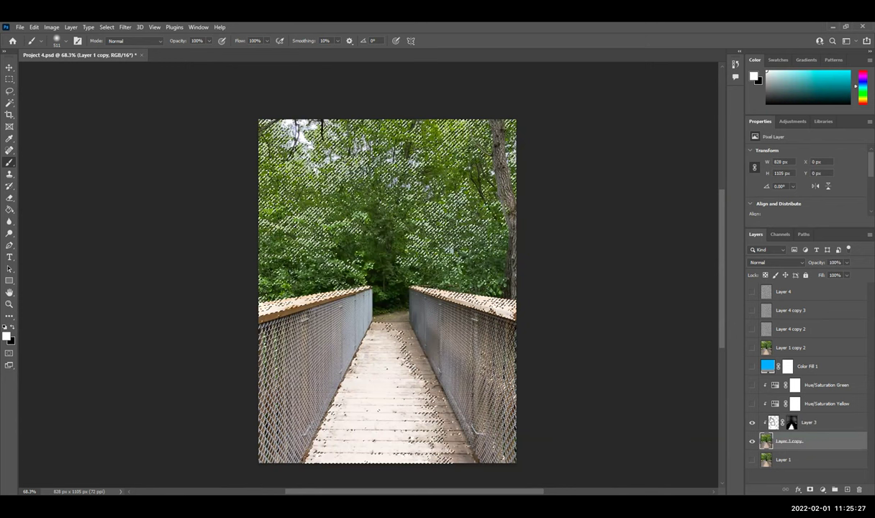
key("ctrl+d")
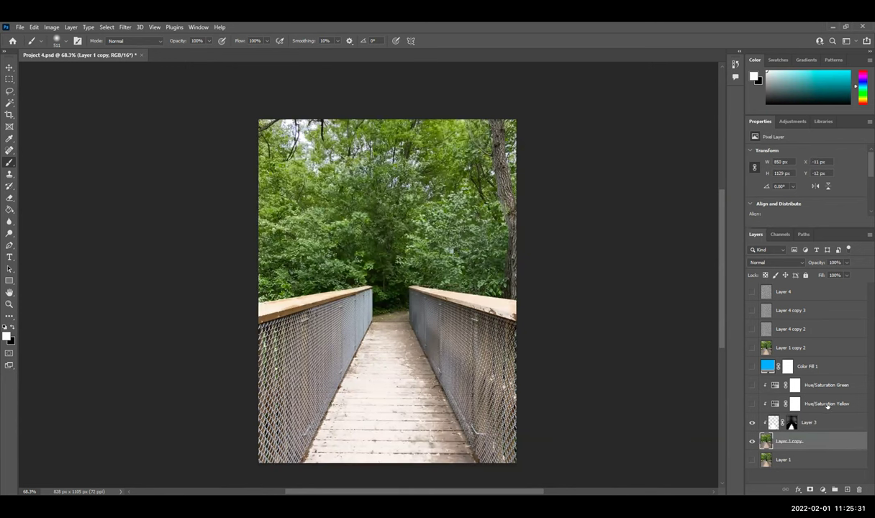
- Select and show the Hue/Saturation Yellow adjustment layer above Layer 3
left_click(764, 404)
left_click(752, 403)
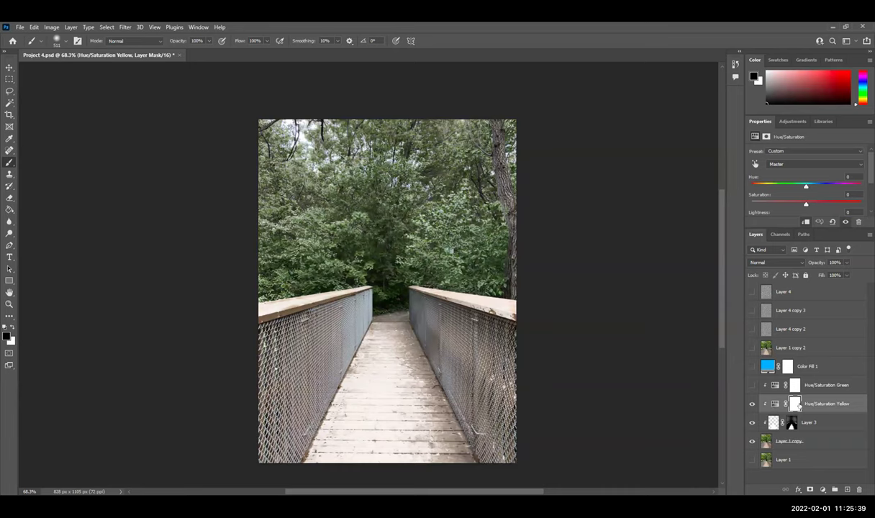
- Release the Hue/Saturation Yellow adjustment layer from its clipping mask, leaving nothing selected on the canvas
left_click(775, 405, "ctrl")
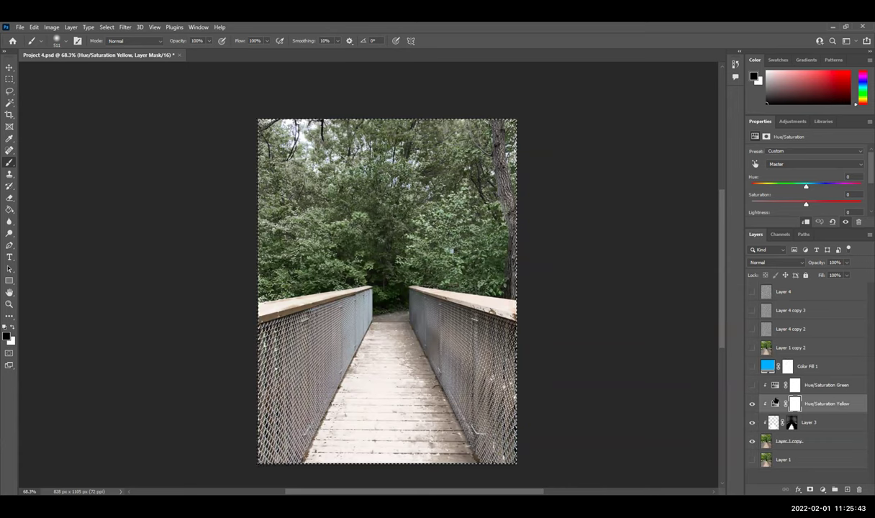
left_click(775, 404)
key("ctrl+d")
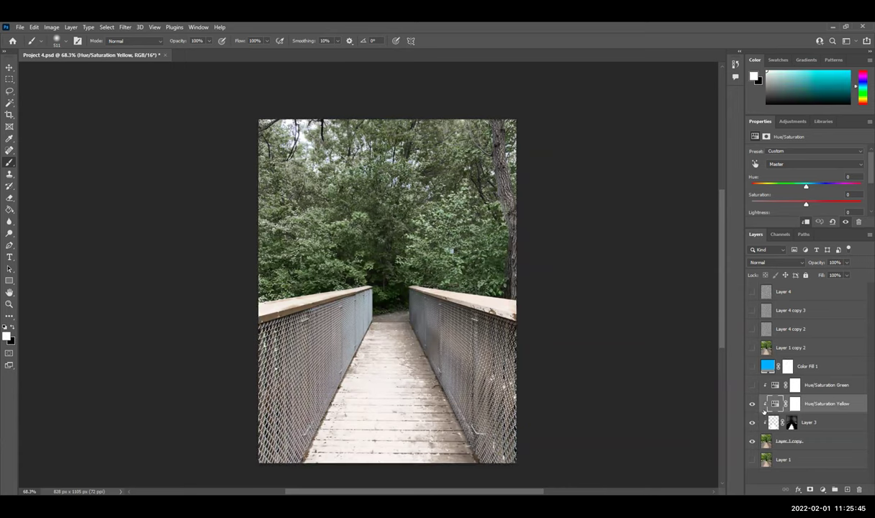
key("ctrl+alt+g")
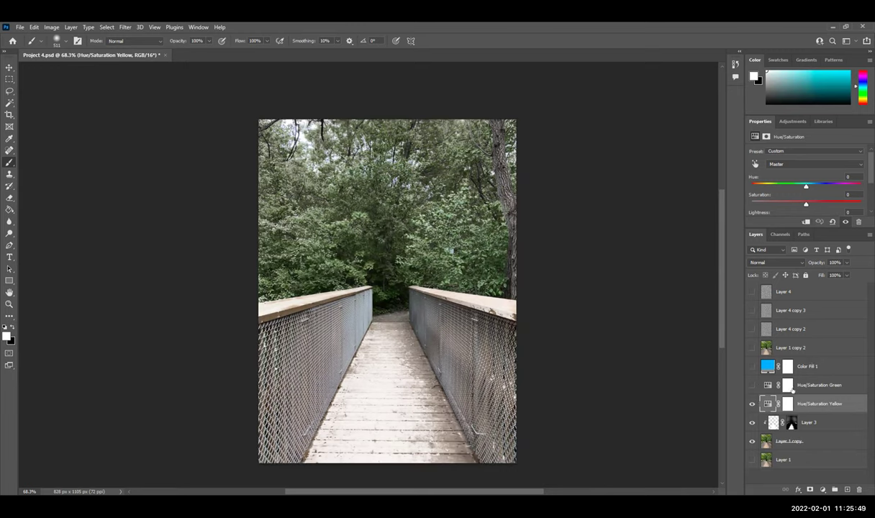
- Check the Yellows range of the Hue/Saturation Yellow layer and show the Hue/Saturation Green adjustment layer above it
left_click(790, 164)
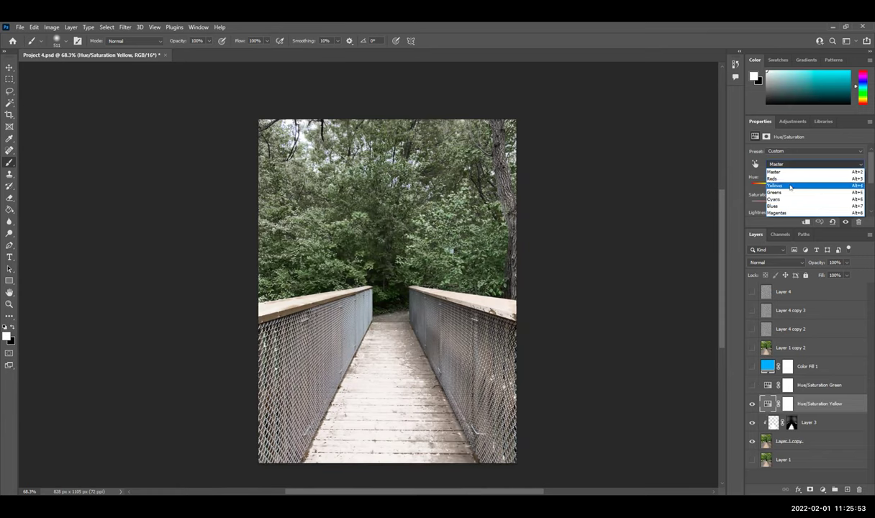
left_click(782, 185)
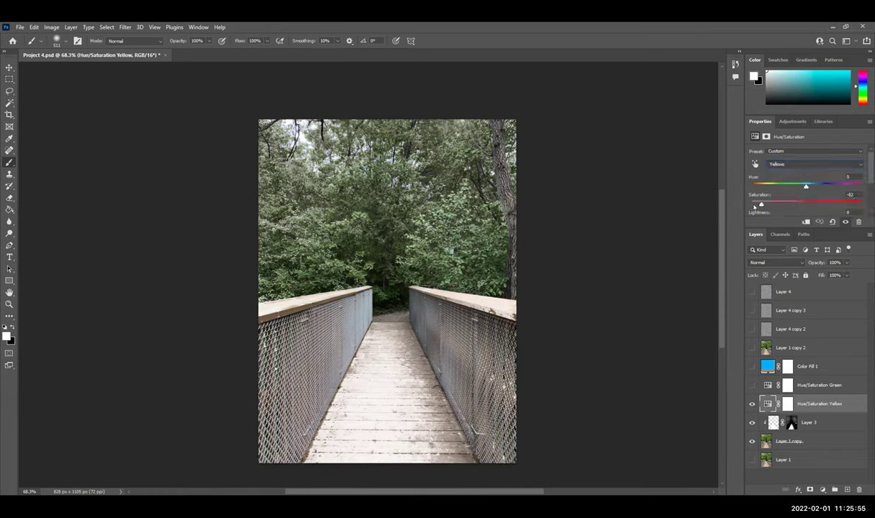
left_click(751, 385)
left_click(812, 164)
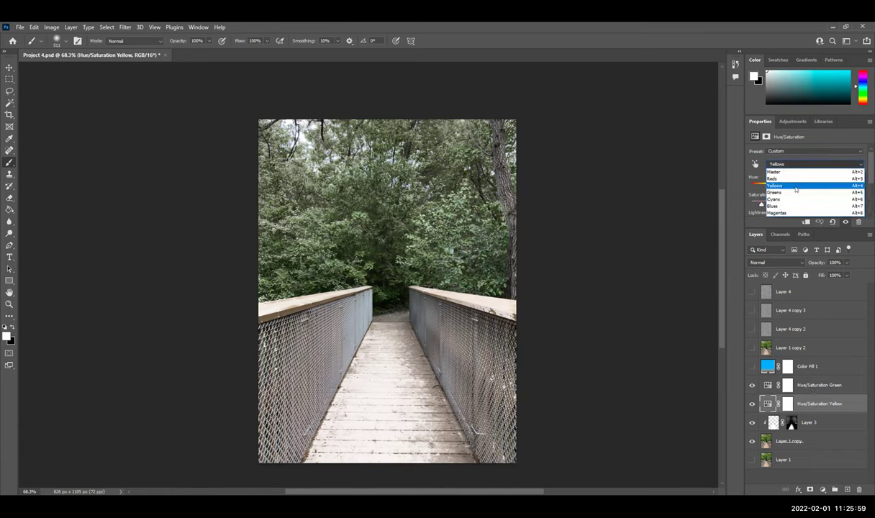
left_click(750, 188)
- Select the Hue/Saturation Green adjustment layer and check the saturation of its Greens range
left_click(817, 387)
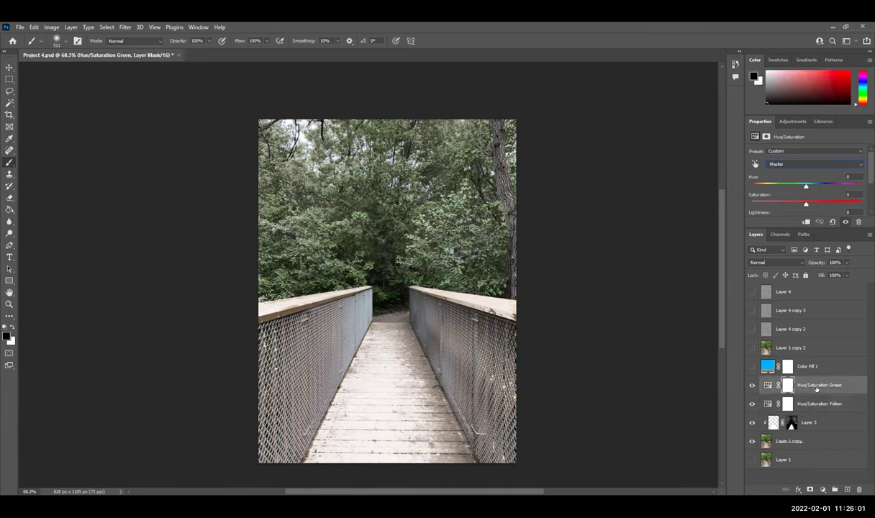
left_click(779, 165)
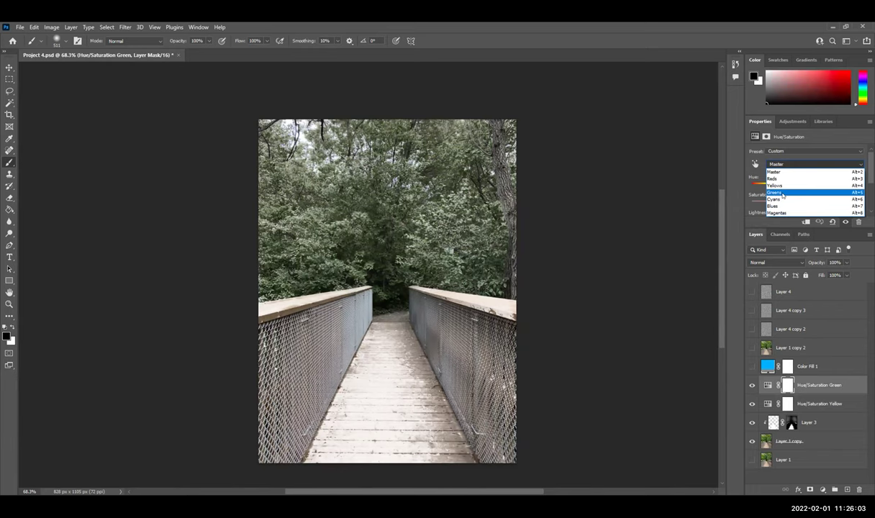
left_click(781, 192)
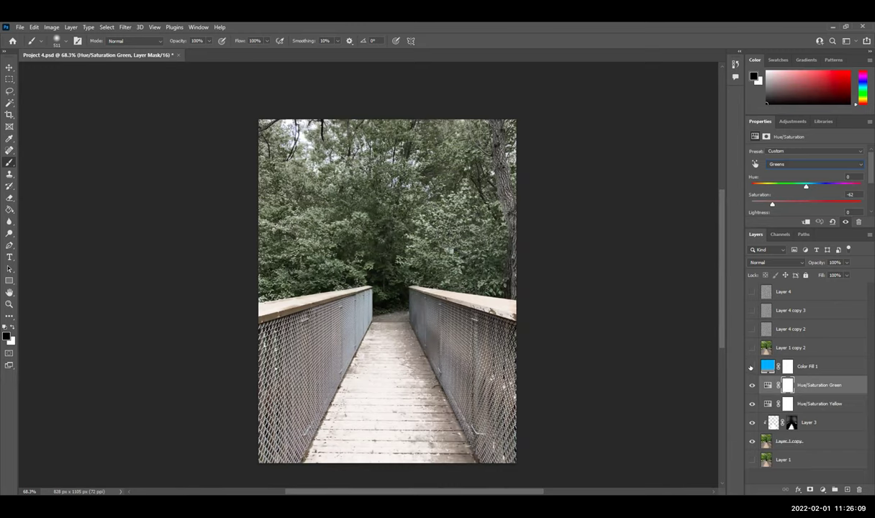
- Show the blue Color Fill 1 layer and the Layer 1 copy 2 overlay, and check each one's blend mode and opacity
left_click(752, 367)
left_click(767, 368)
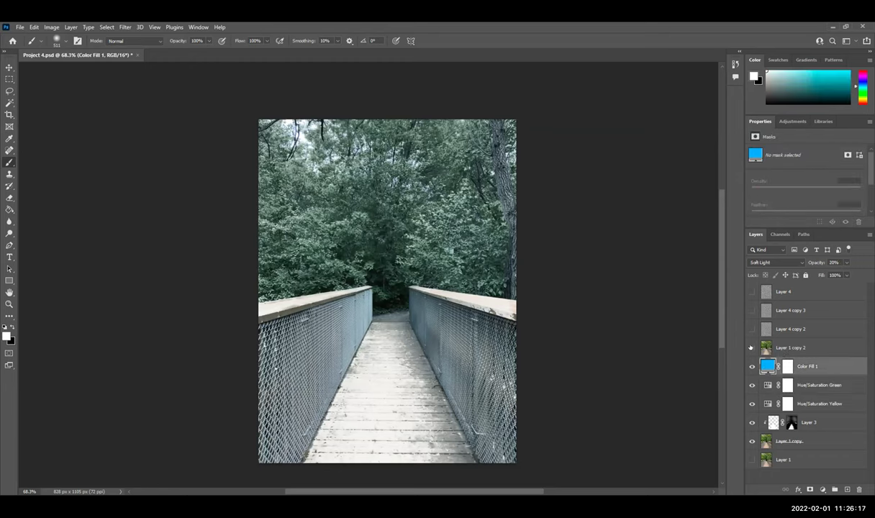
left_click(752, 348)
left_click(792, 347)
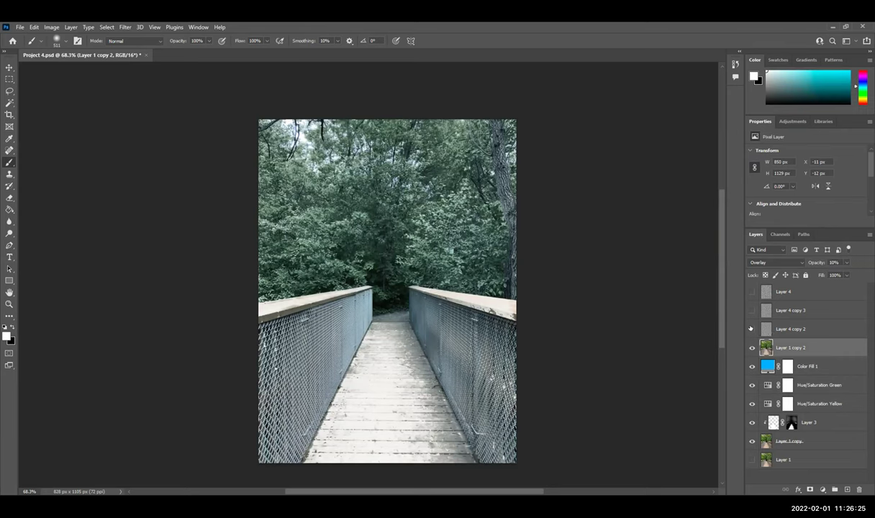
- Show the snow overlays Layer 4 copy 2, Layer 4 copy 3 and Layer 4, and check each layer's size and opacity
left_click_drag(751, 328, 752, 291)
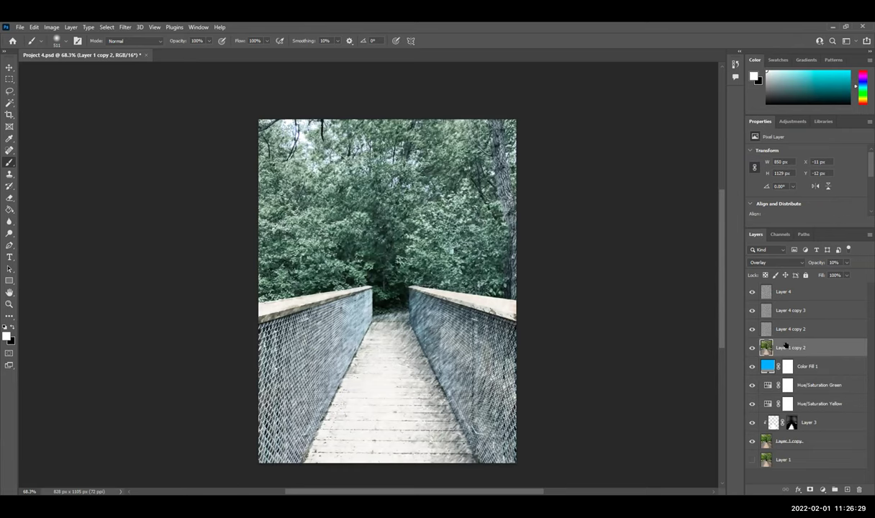
left_click(813, 329)
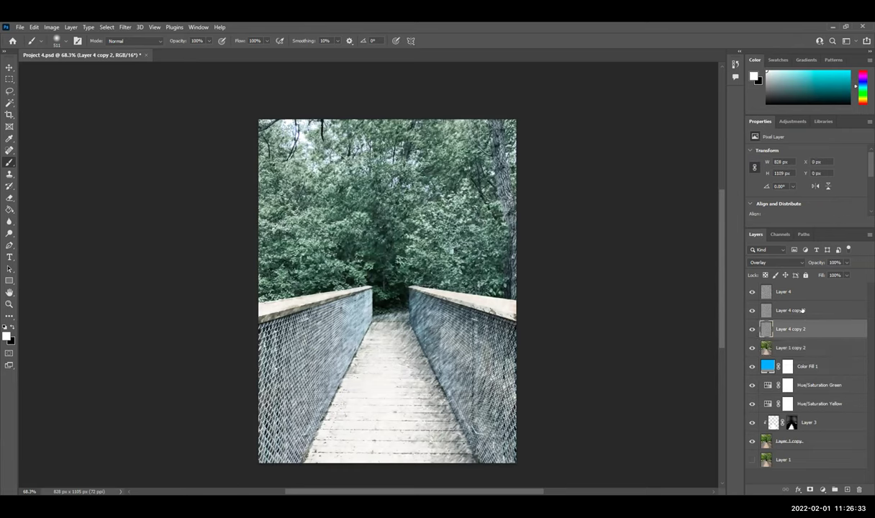
left_click(806, 295)
left_click(809, 311)
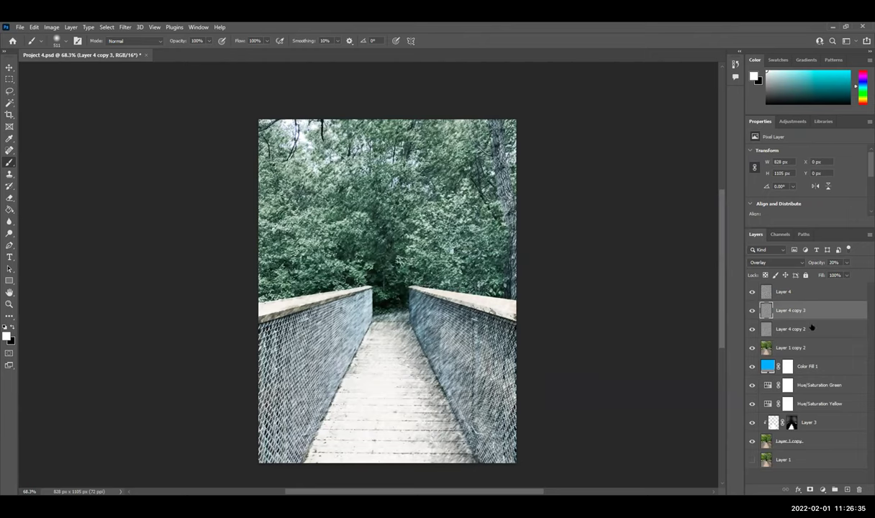
left_click(809, 328)
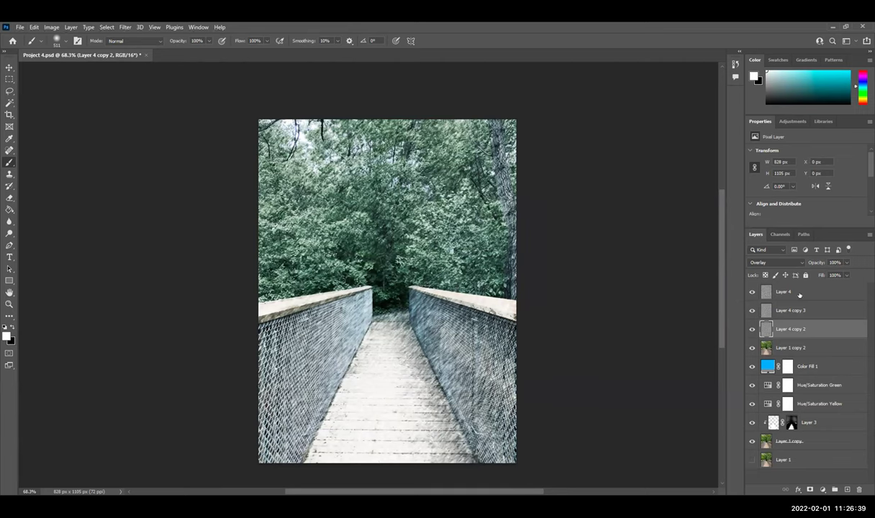
left_click(801, 292)
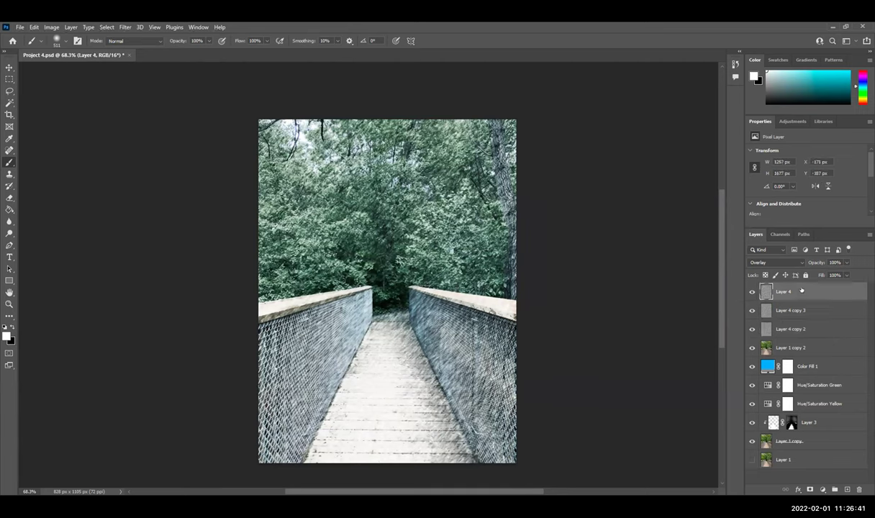
- Try two extra duplicates of the Layer 4 snow overlay, and delete both duplicates
left_click_drag(802, 291, 812, 301)
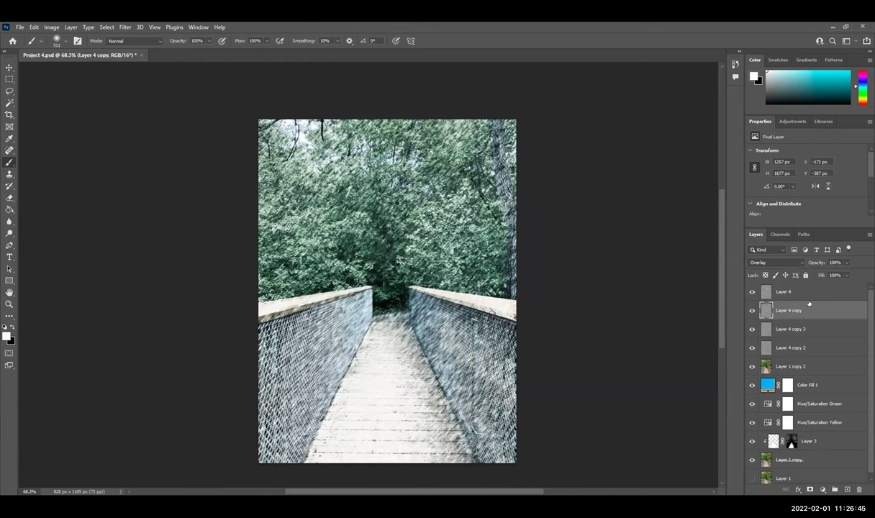
key("ctrl+j")
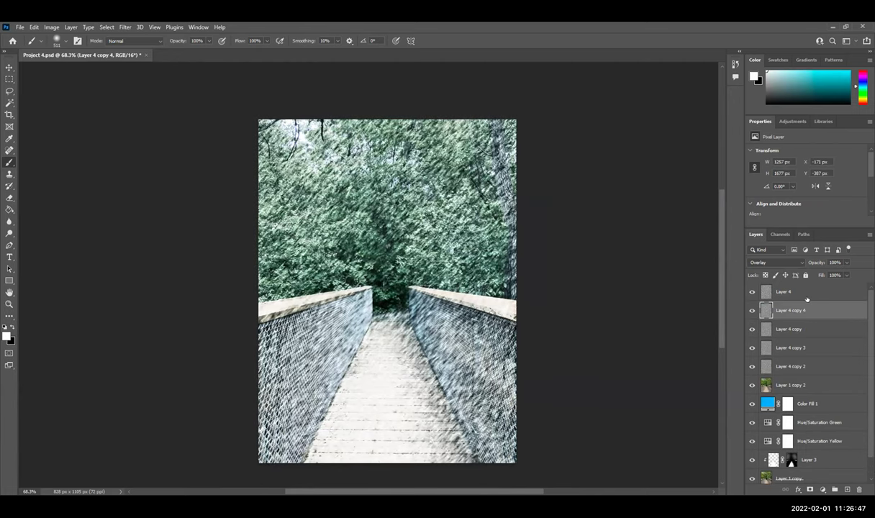
key("Delete")
key("Delete")
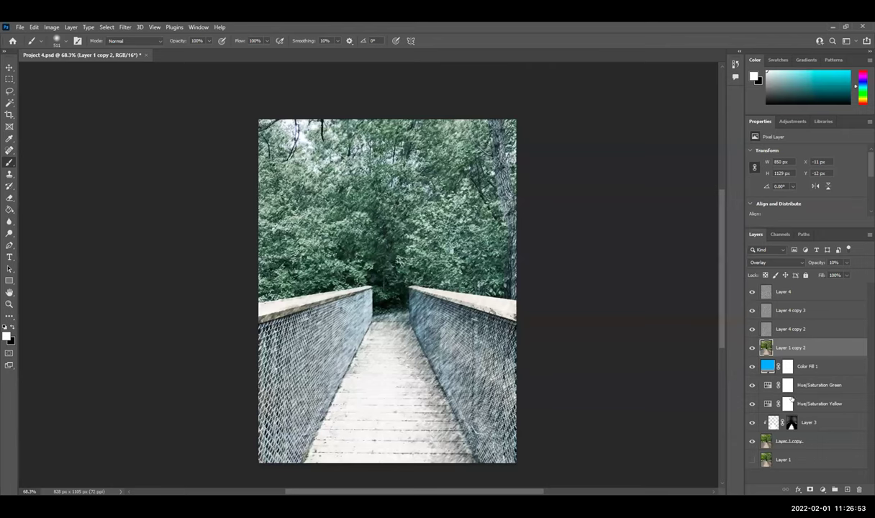
- Select the Hue/Saturation Green layer and check the bridge image's size with its width and height units set to pixels
left_click(788, 367)
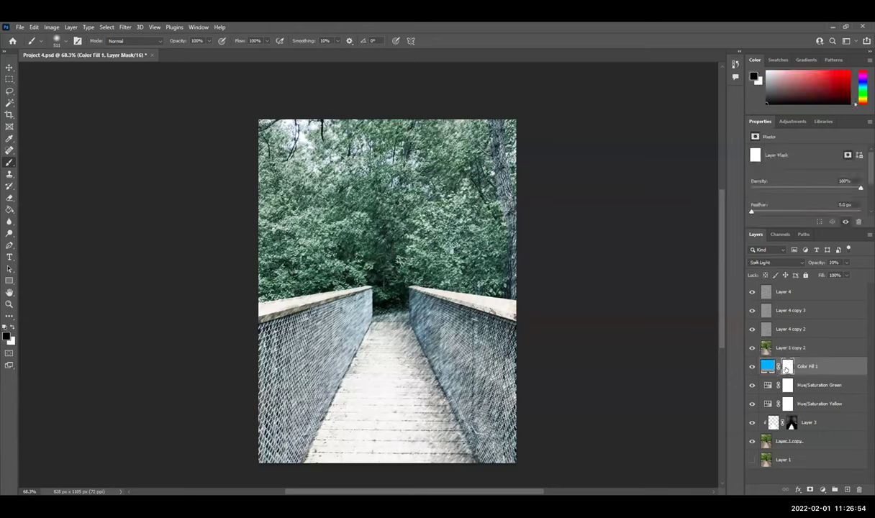
left_click(817, 386)
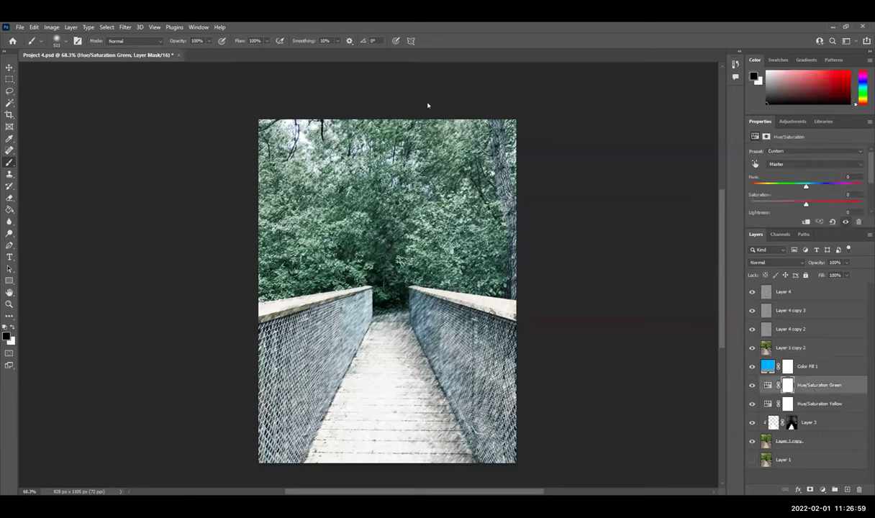
key("alt+i")
left_click(61, 95)
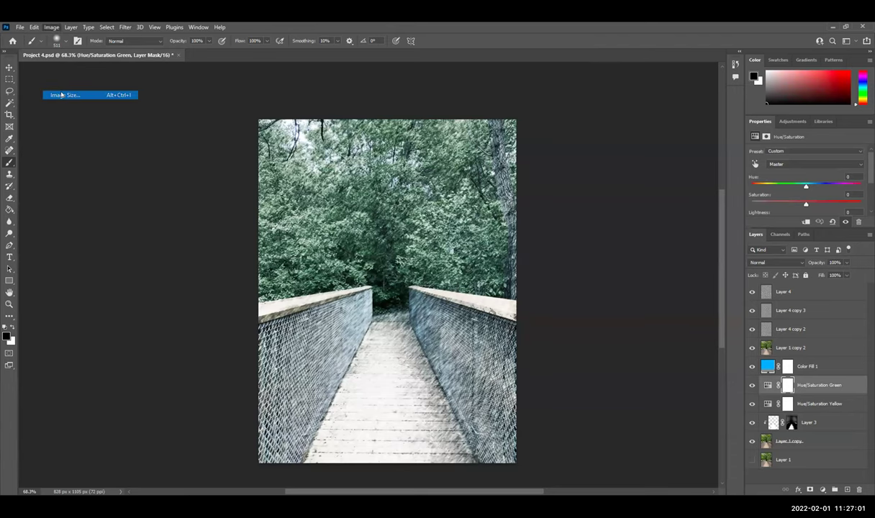
left_click(545, 172)
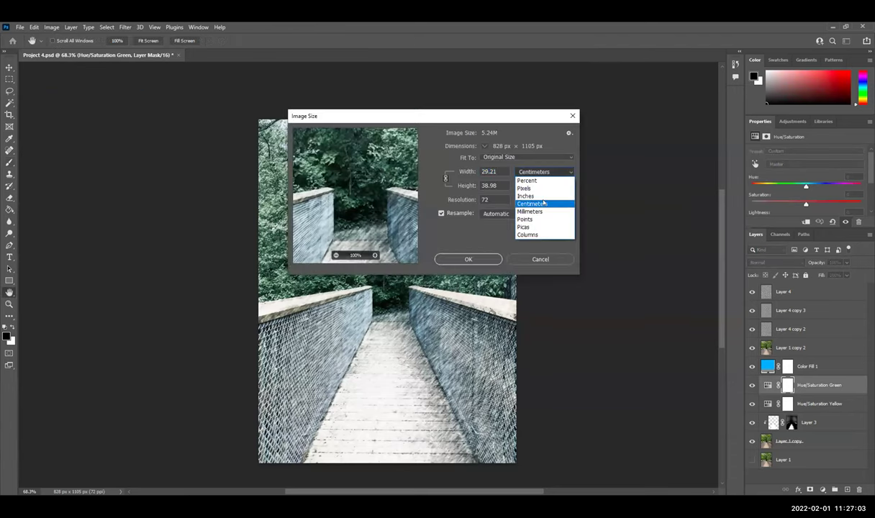
left_click(518, 180)
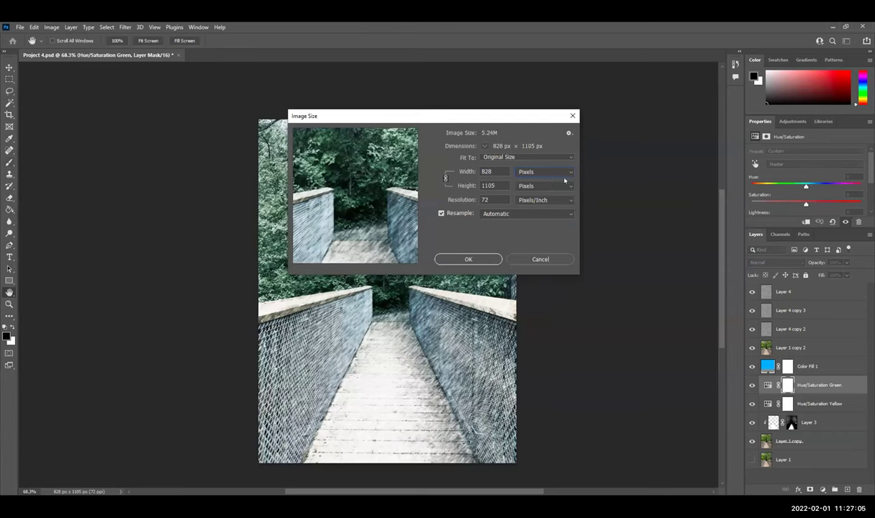
left_click(468, 259)
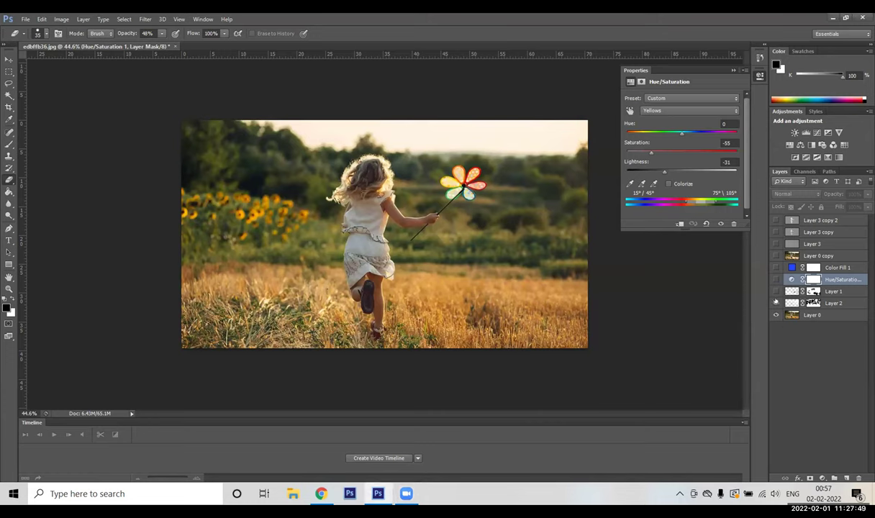
- Show the masked Layer 2 and Layer 1, the Hue/Saturation layer and Color Fill 1 over the photo of the running girl
left_click(775, 302)
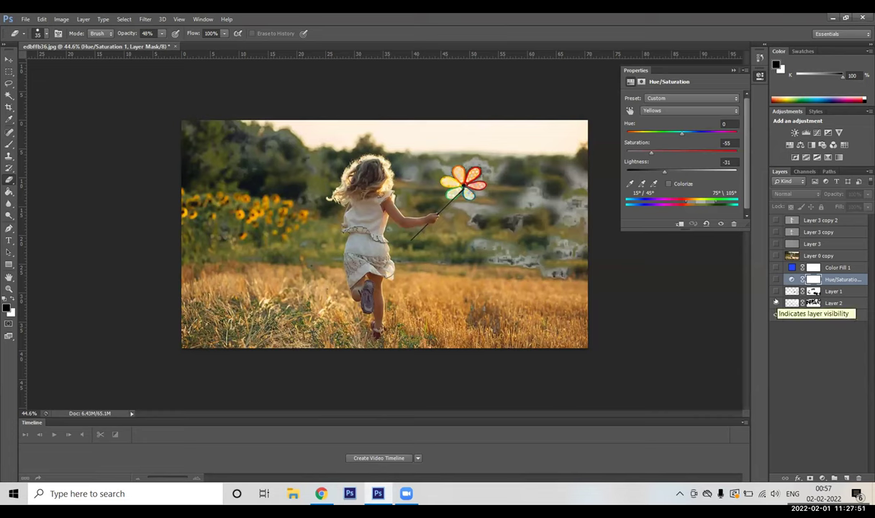
left_click(776, 291)
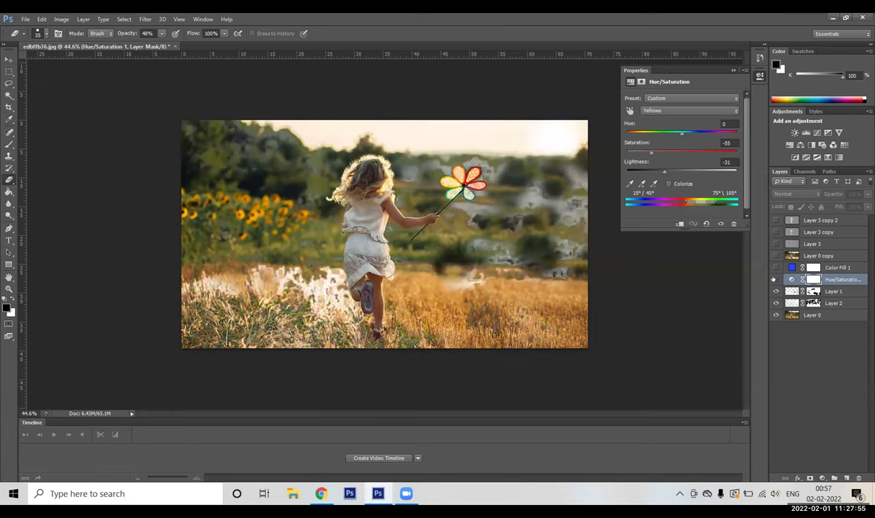
left_click(775, 279)
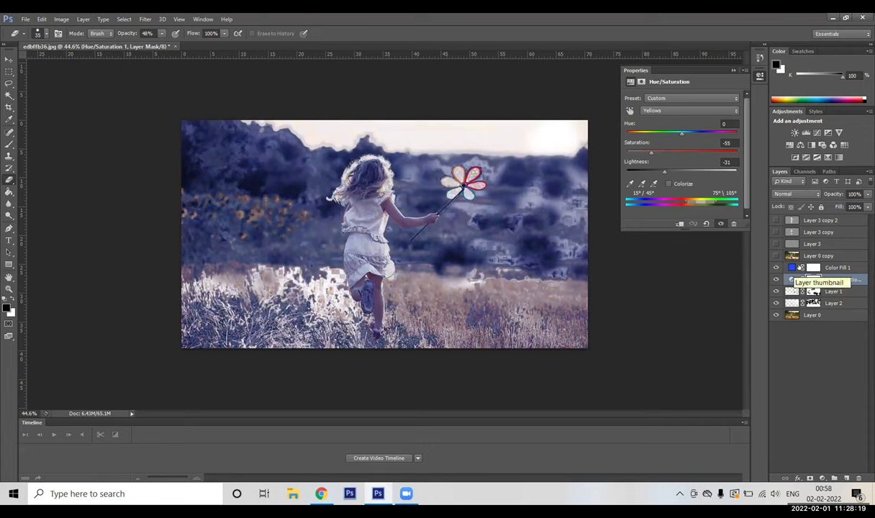
- Set the Color Fill 1 layer to 15% opacity and the Soft Light blend mode
left_click(842, 267)
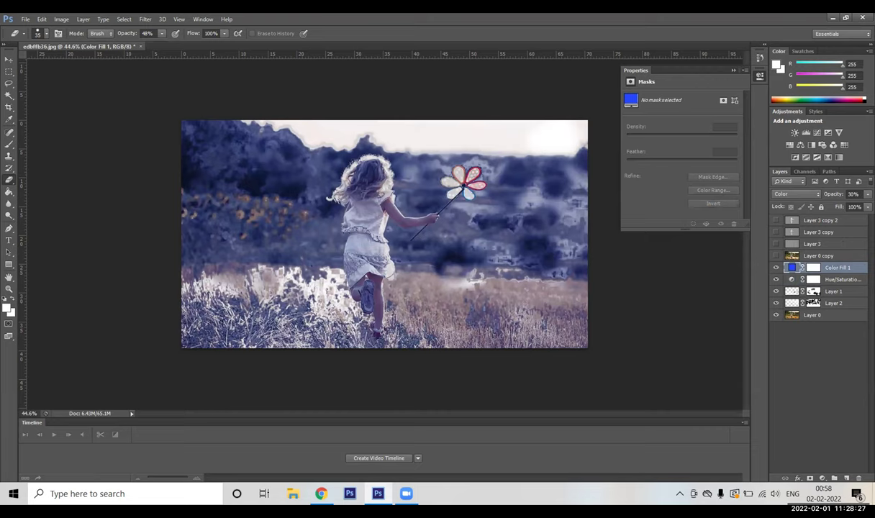
left_click(867, 195)
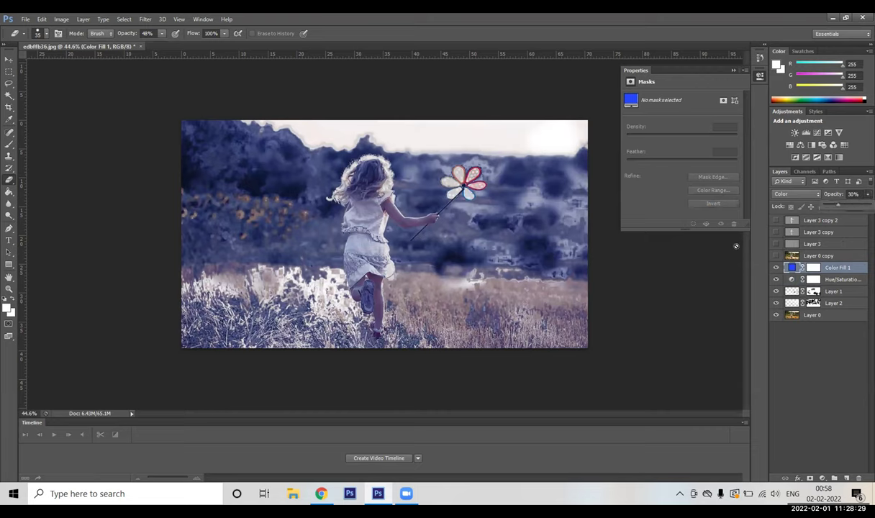
left_click_drag(838, 206, 830, 206)
left_click(817, 194)
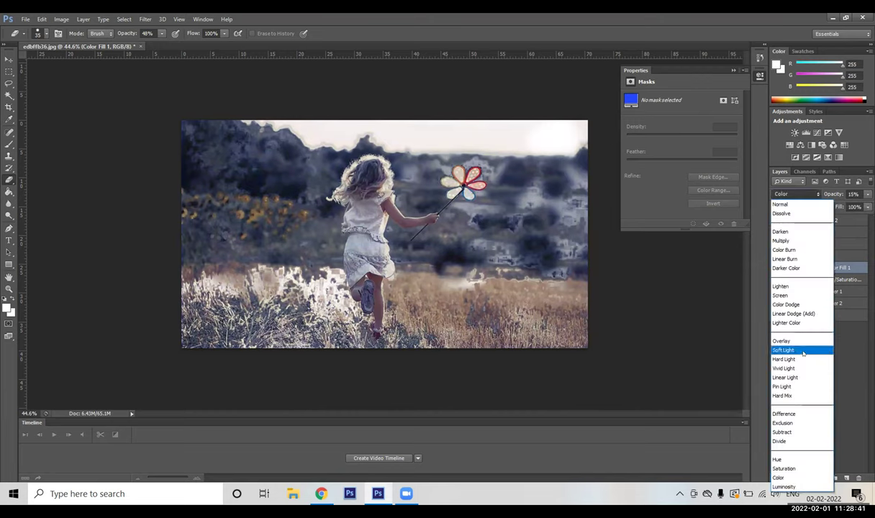
left_click(770, 334)
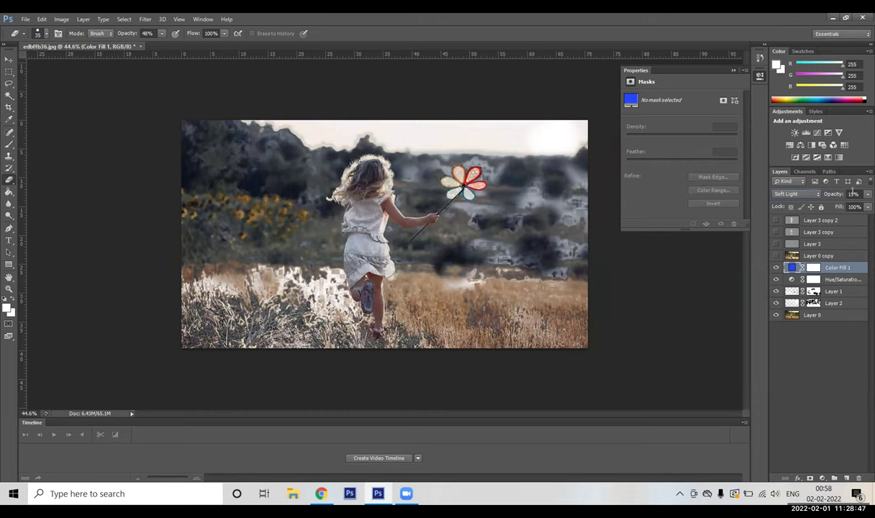
- Raise the opacity of the Soft Light Color Fill 1 layer to 71%
left_click(868, 194)
left_click_drag(834, 206, 841, 207)
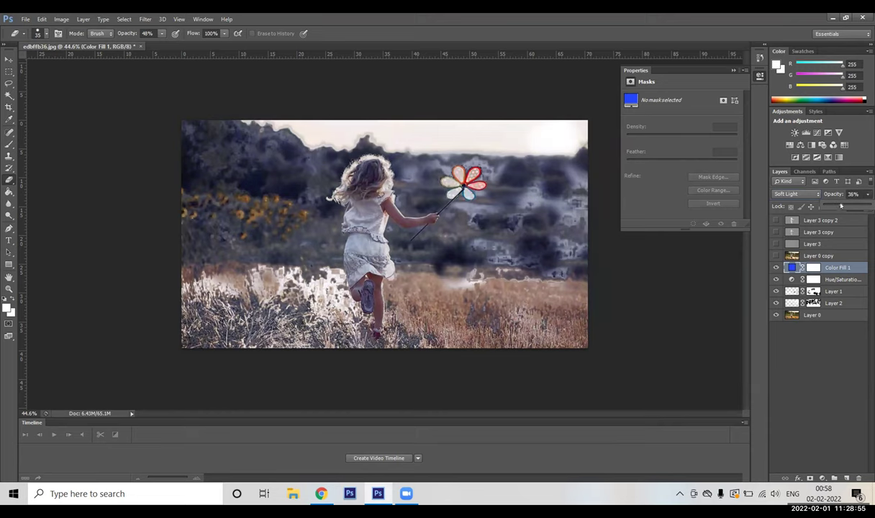
left_click_drag(840, 207, 856, 205)
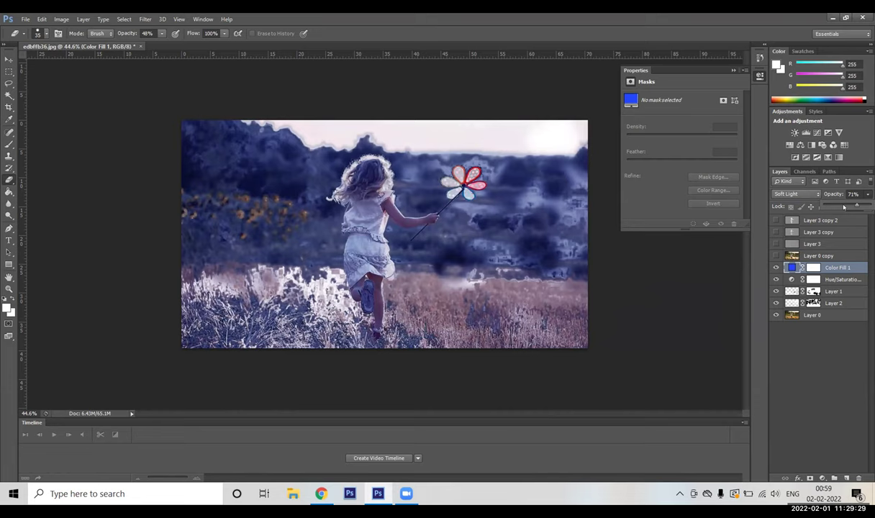
- Show Layer 0 copy, Layer 3 and both copies of Layer 3 over the photo of the running girl
left_click(776, 256)
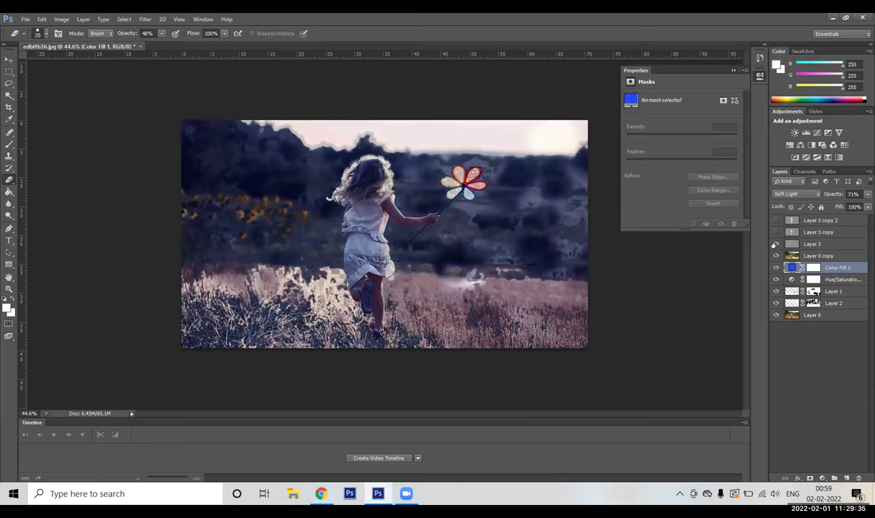
left_click(775, 244)
left_click(775, 231)
left_click(775, 220)
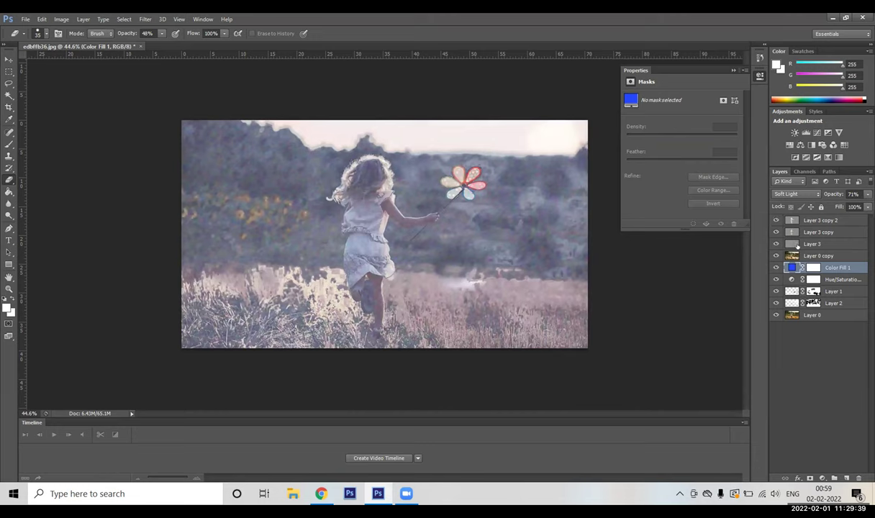
- Hide Layer 3 and its two copies and set Layer 0 copy to the Soft Light blend mode
left_click(806, 256)
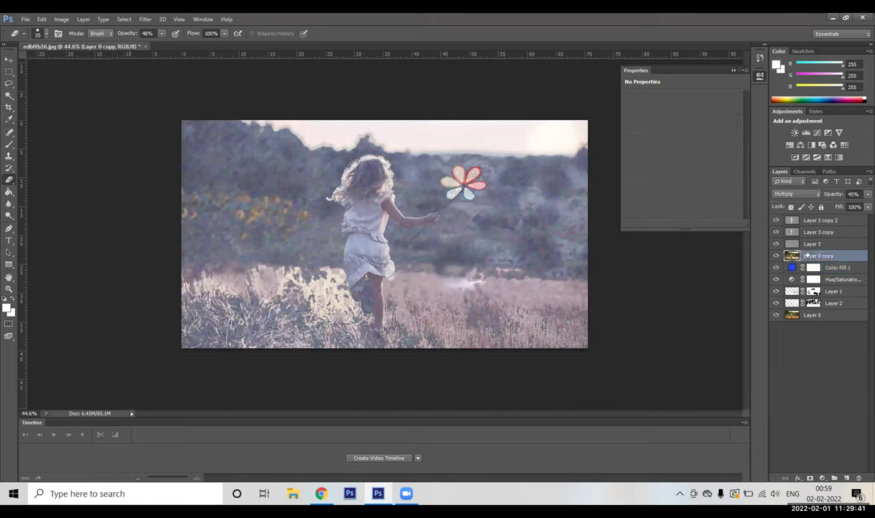
left_click(776, 244)
left_click_drag(775, 221, 776, 233)
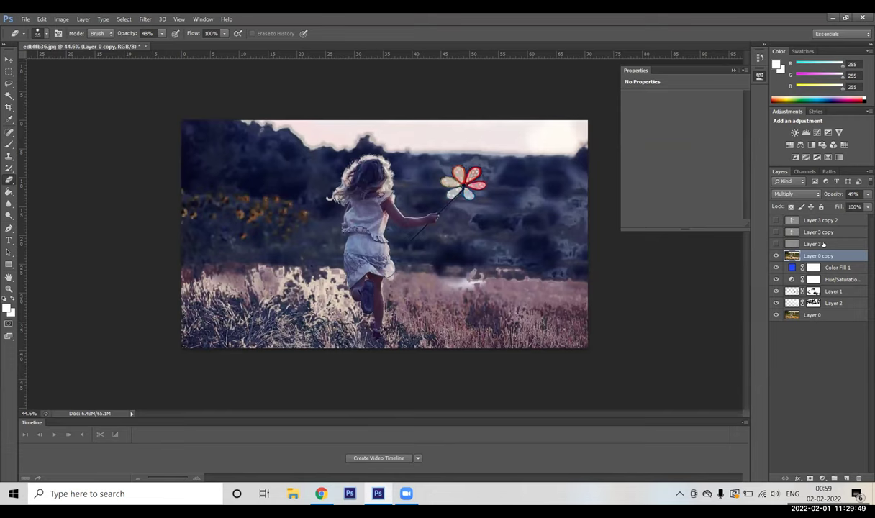
left_click(795, 193)
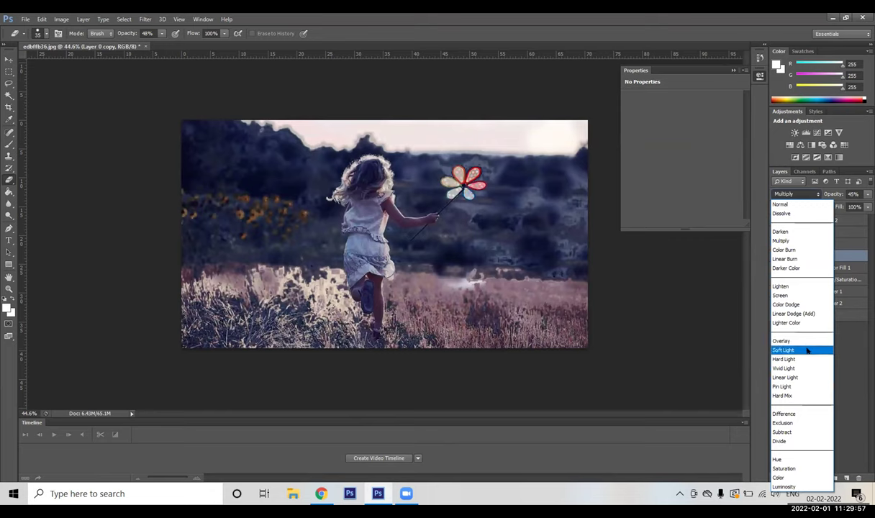
left_click(807, 350)
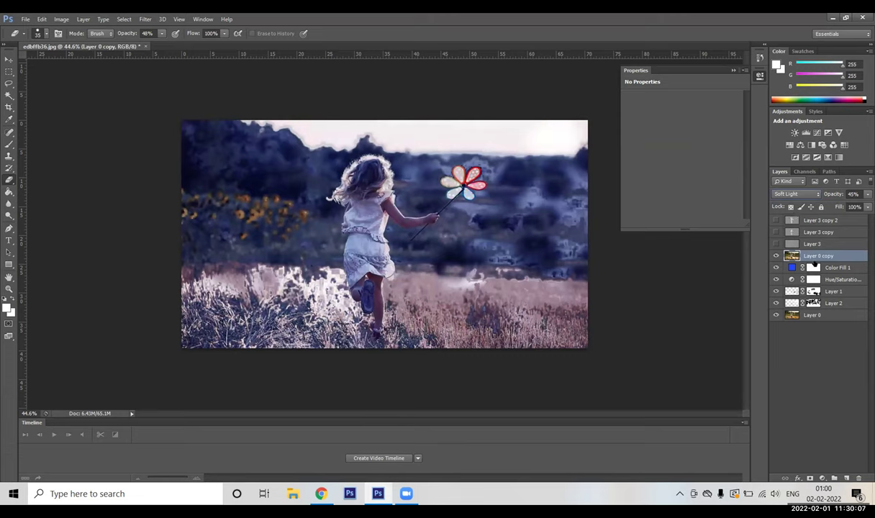
- Show Layer 3 and its two copies again to review the effect, and hide every layer above Layer 0
left_click(776, 243)
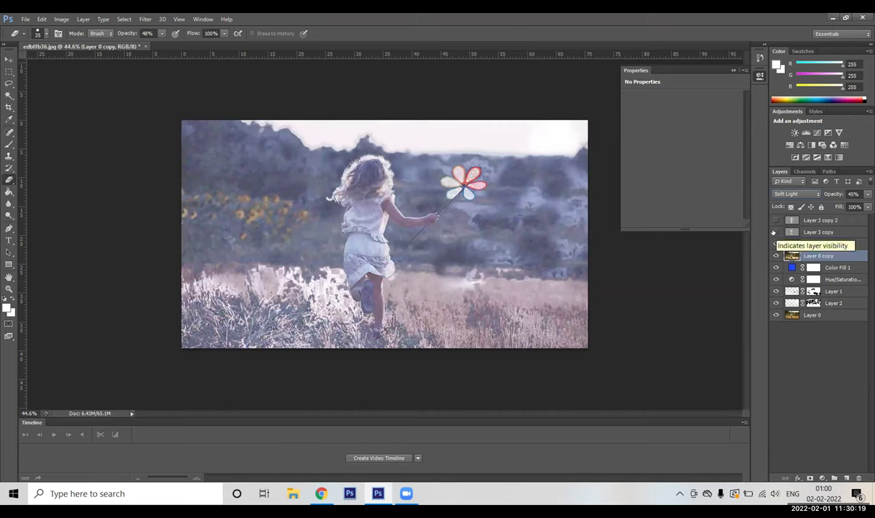
left_click(775, 232)
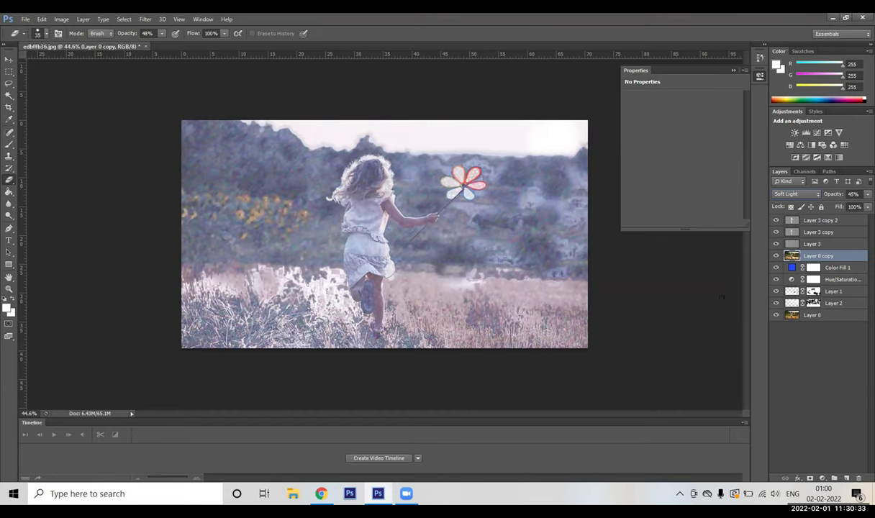
left_click_drag(775, 221, 812, 315)
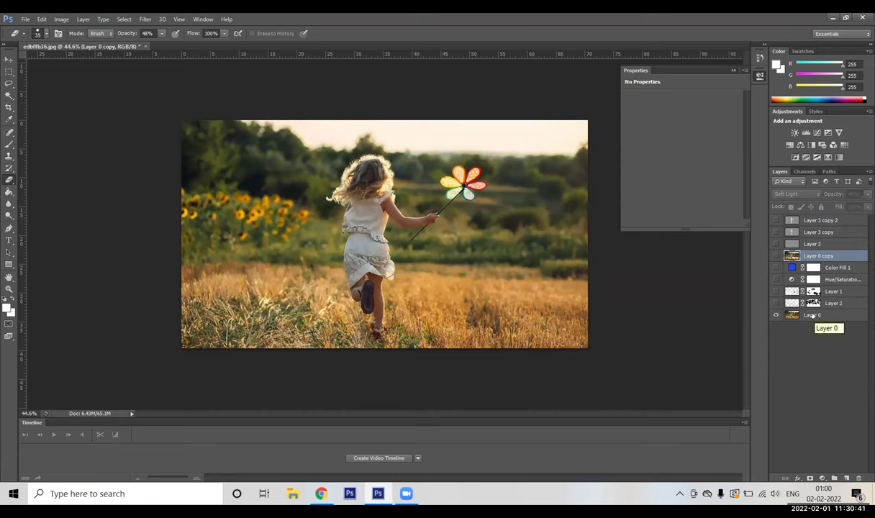
- Select the golden grass on Layer 0 with Color Range, using sampled colors and a fuzziness of 89
left_click(815, 315)
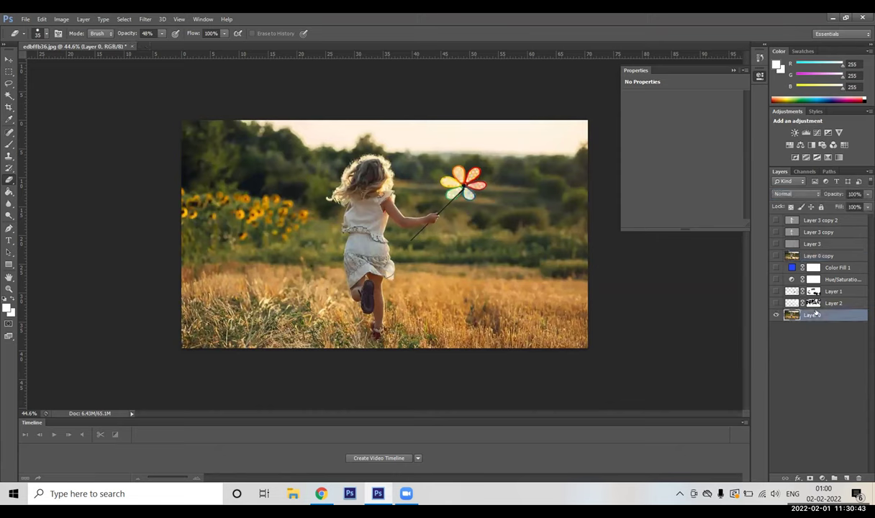
double_click(816, 314)
key("Return")
left_click(124, 19)
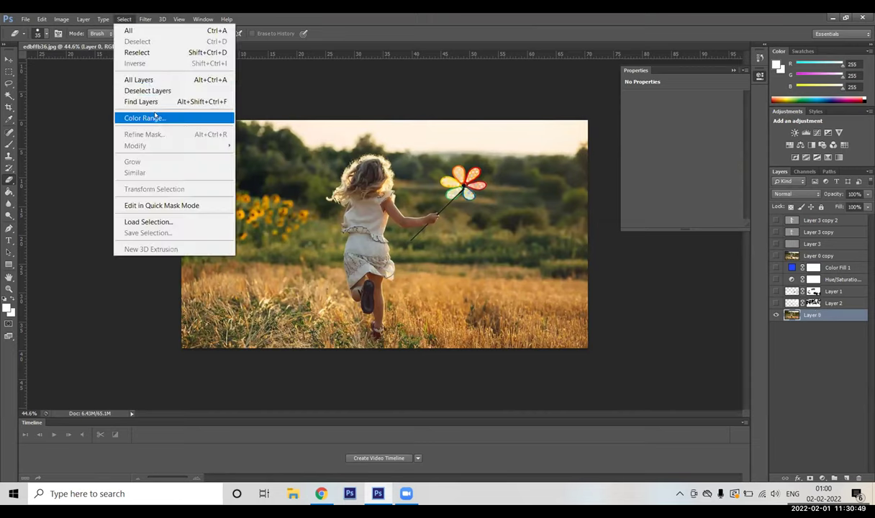
left_click(155, 117)
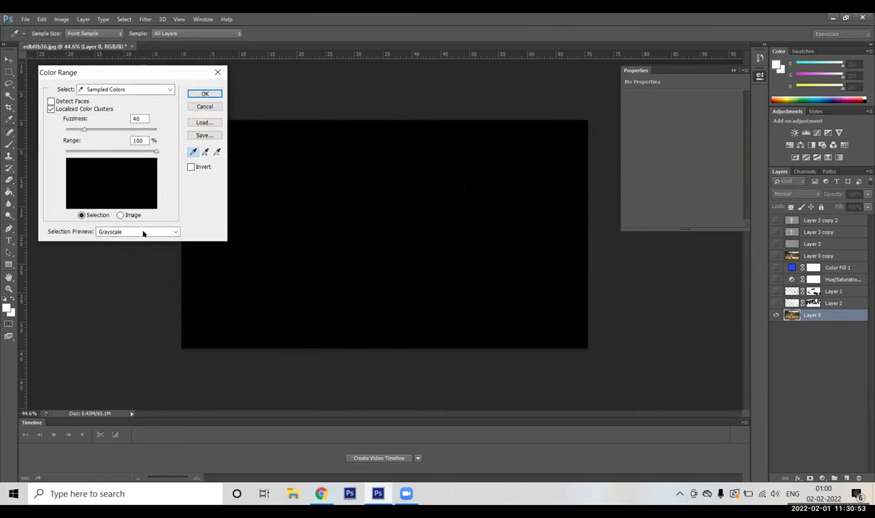
left_click(134, 173)
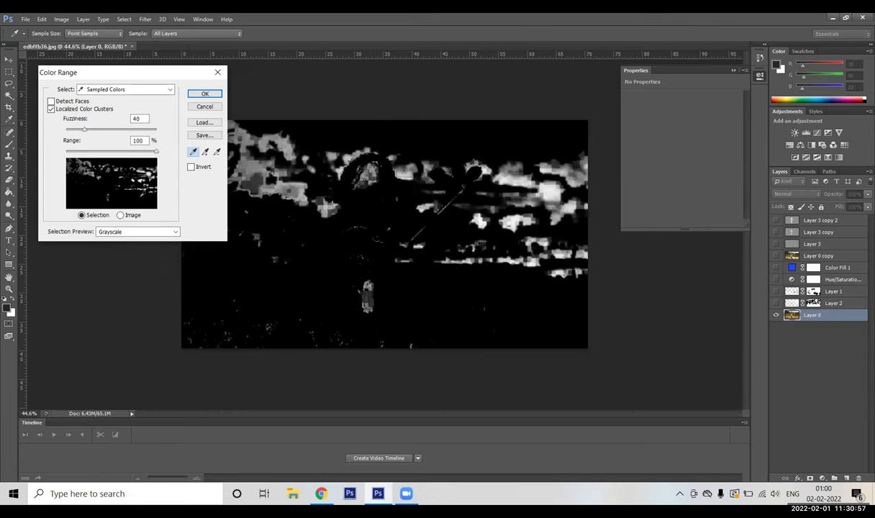
left_click(133, 187)
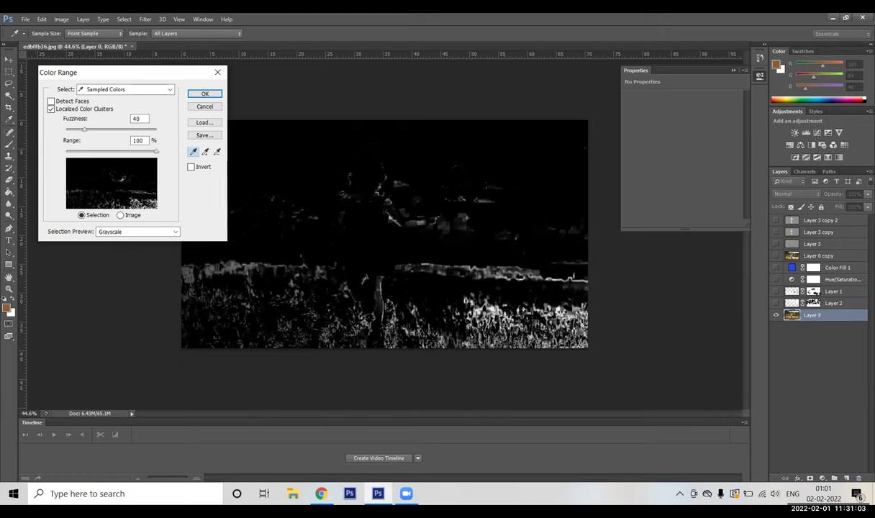
left_click_drag(83, 130, 105, 130)
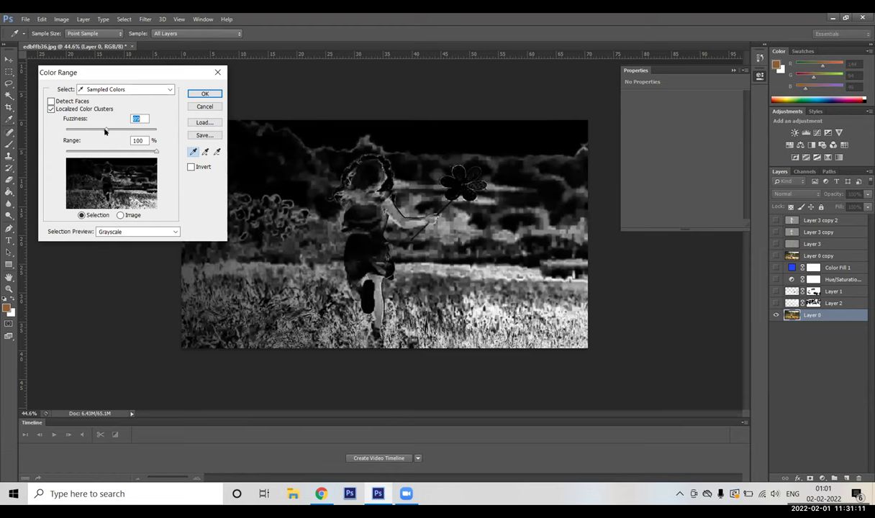
left_click(140, 185)
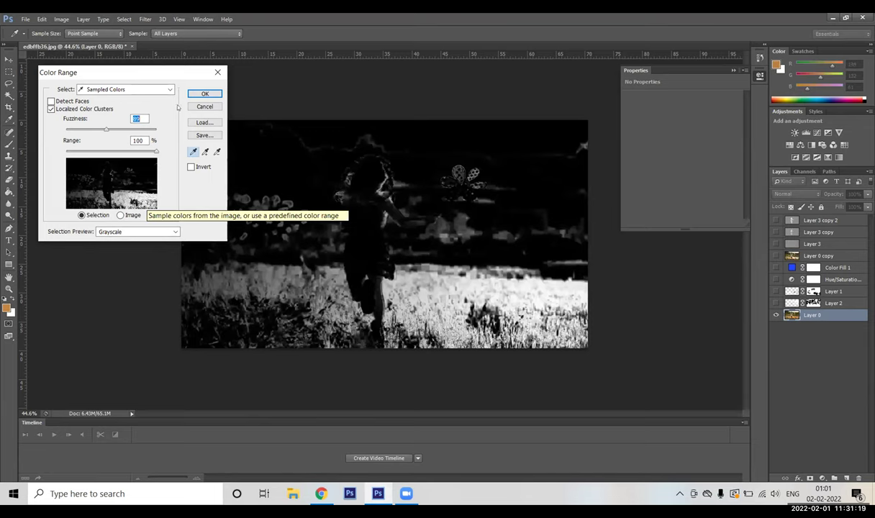
left_click(204, 94)
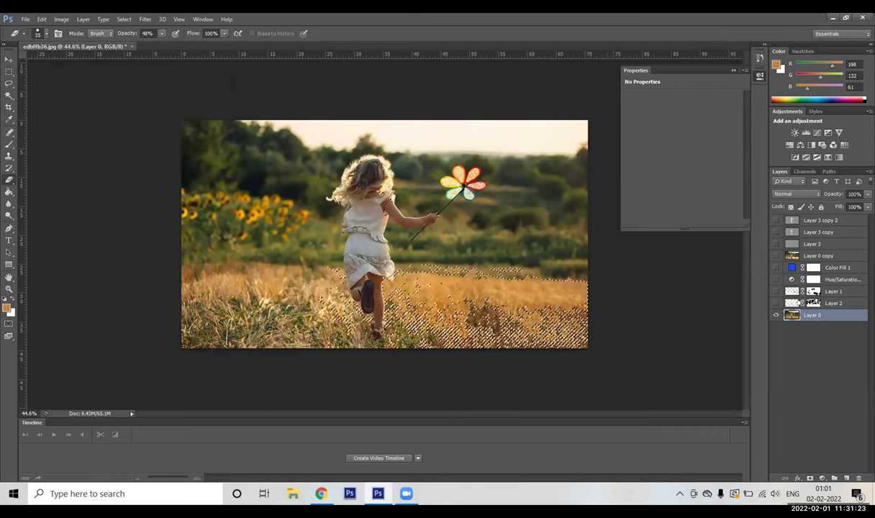
- Add a new layer above Layer 0 and set the foreground color to white
left_click(847, 478)
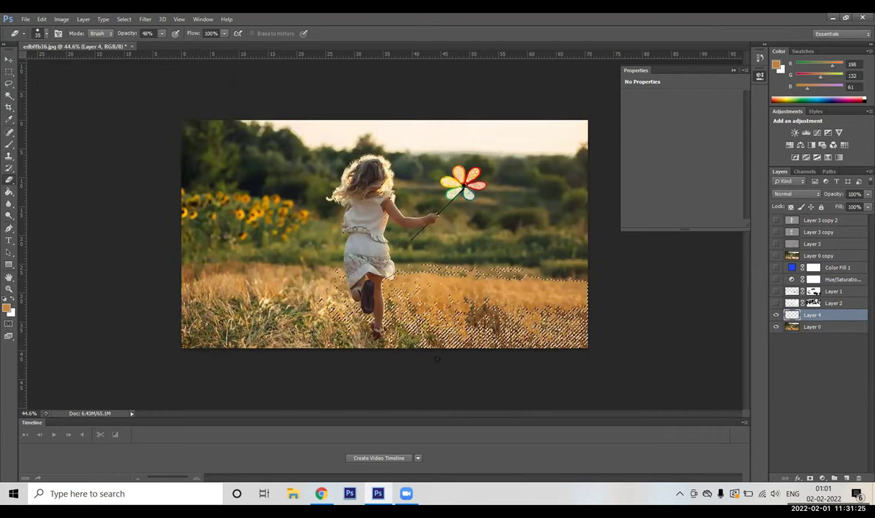
left_click(42, 18)
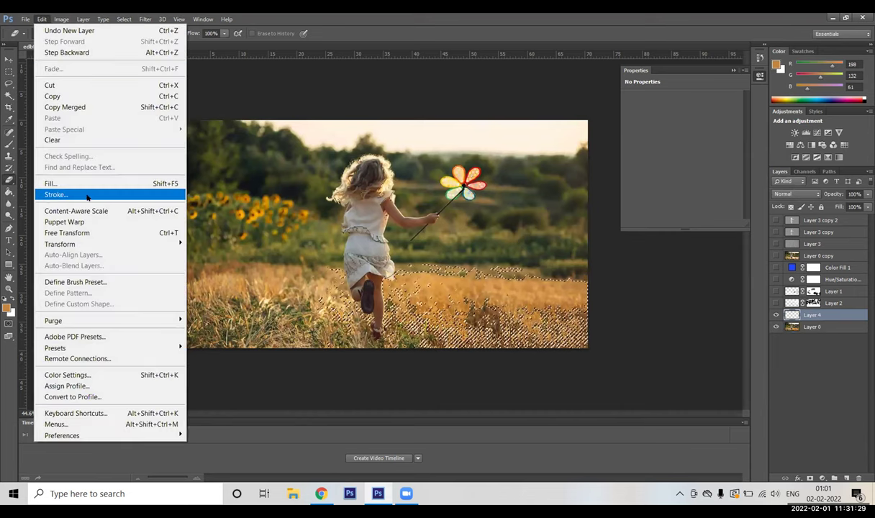
left_click(193, 385)
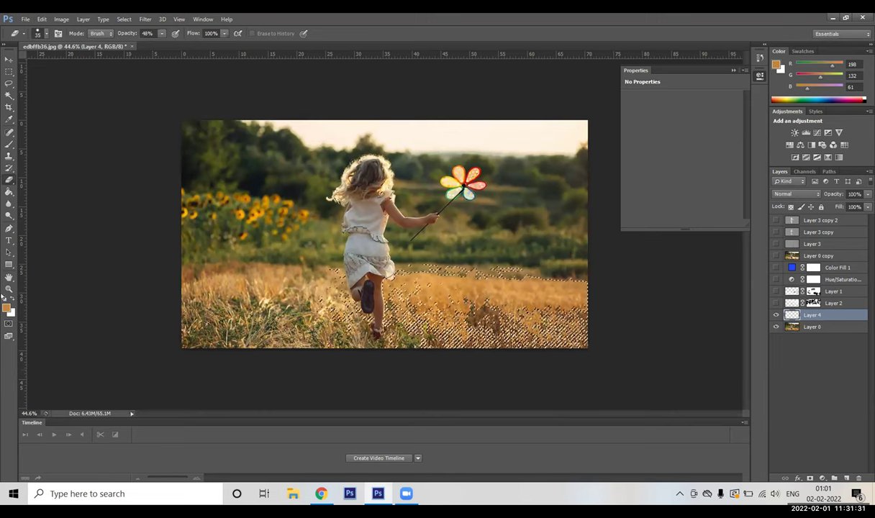
left_click(5, 298)
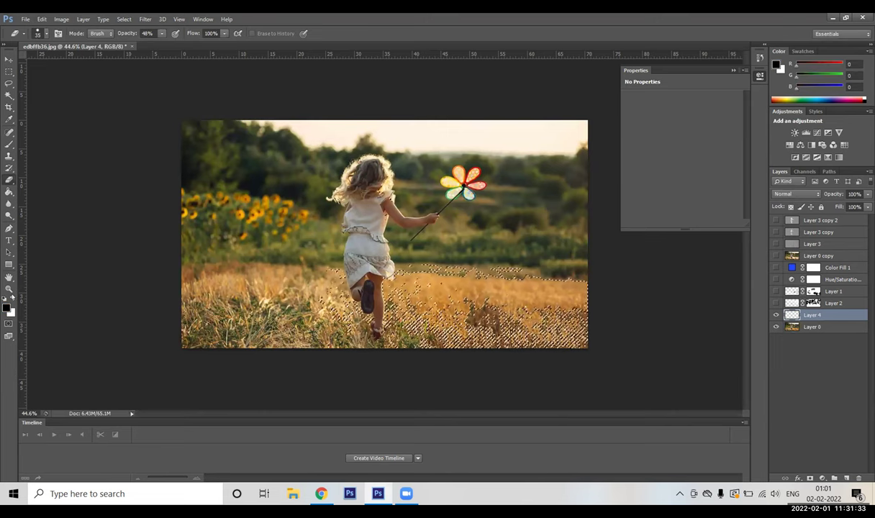
left_click(12, 298)
- Fill the selected grass on Layer 4 with the foreground color at 100% opacity and turn the selection into a layer mask
left_click(41, 19)
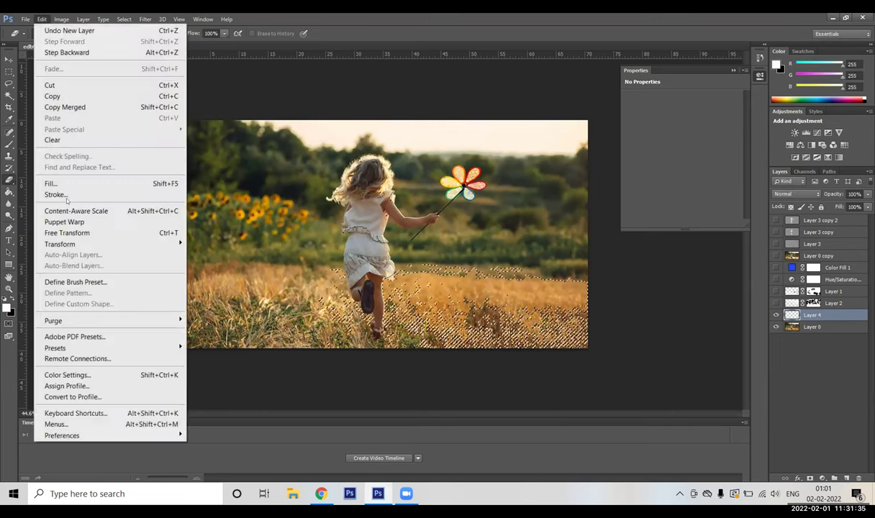
left_click(72, 184)
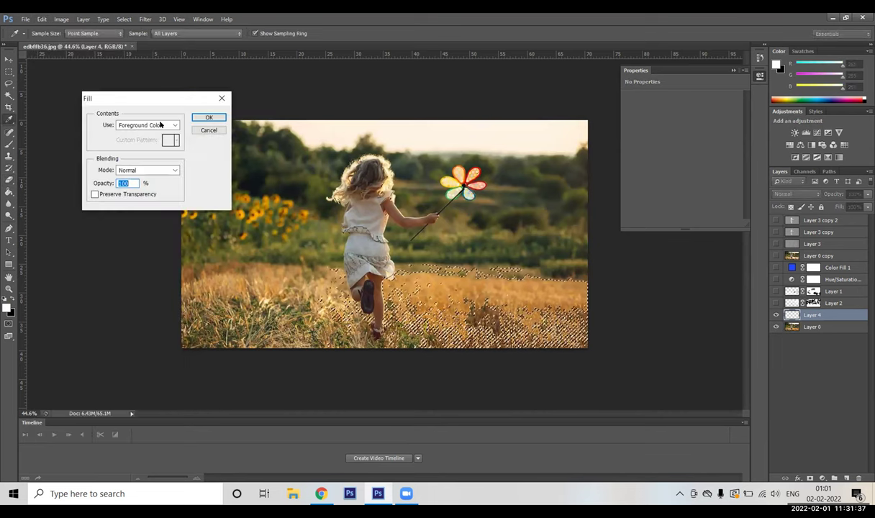
left_click(208, 118)
key("e")
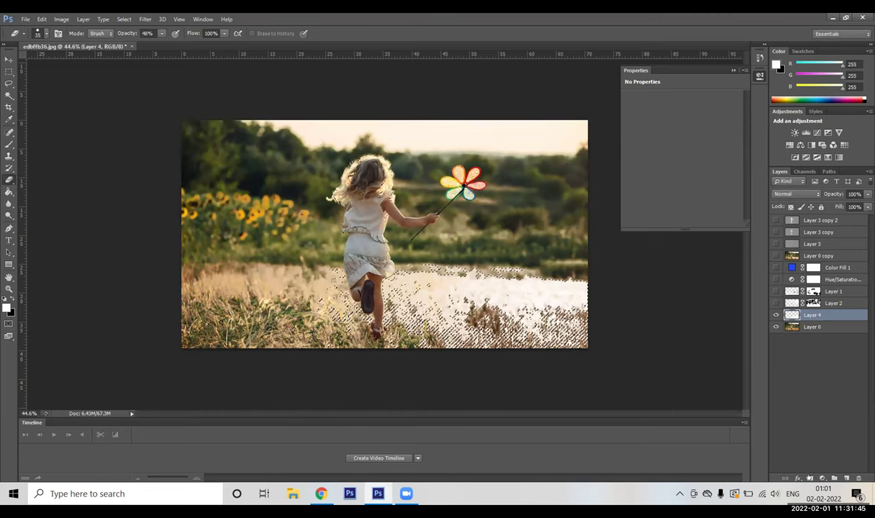
left_click(809, 478)
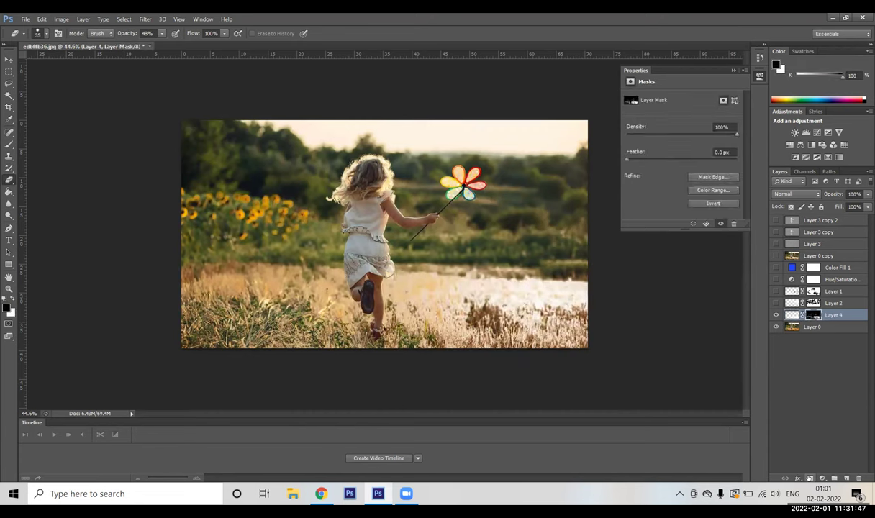
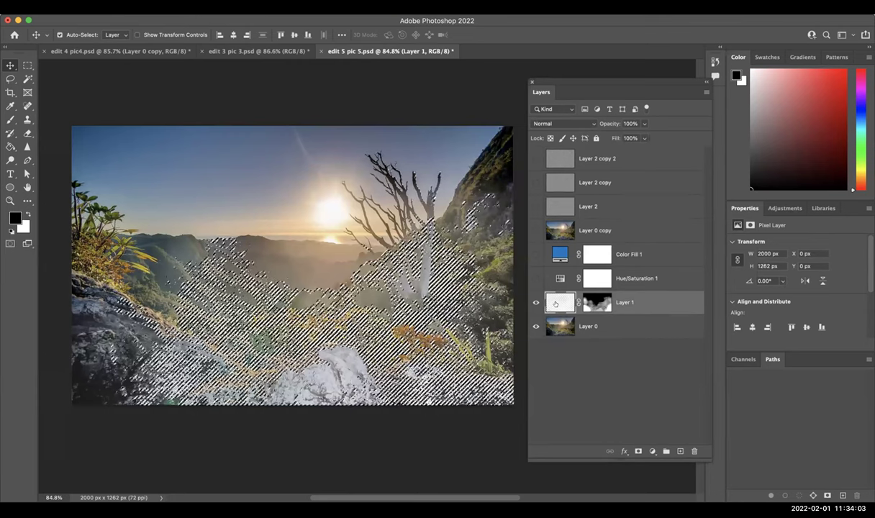
- Clear the selection in edit 5 pic 5.psd, show the Hue/Saturation 1 layer and display its Yellows settings
left_click(560, 302, "ctrl")
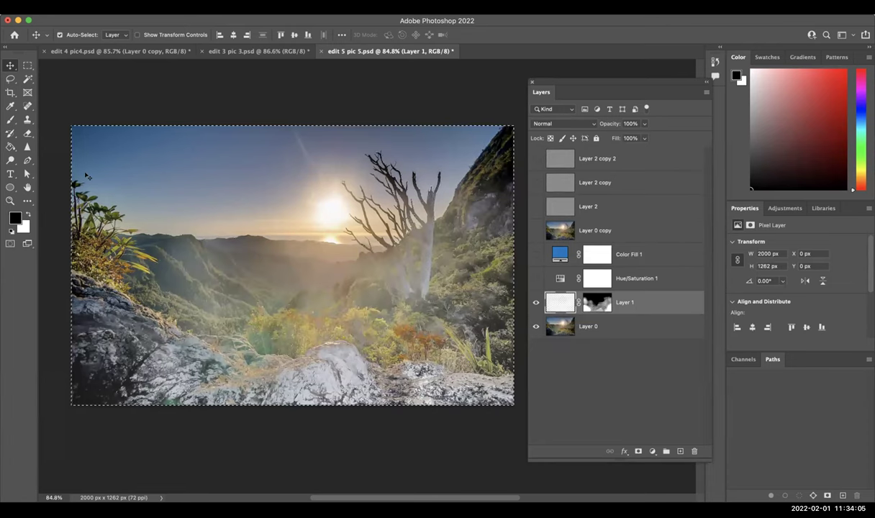
key("m")
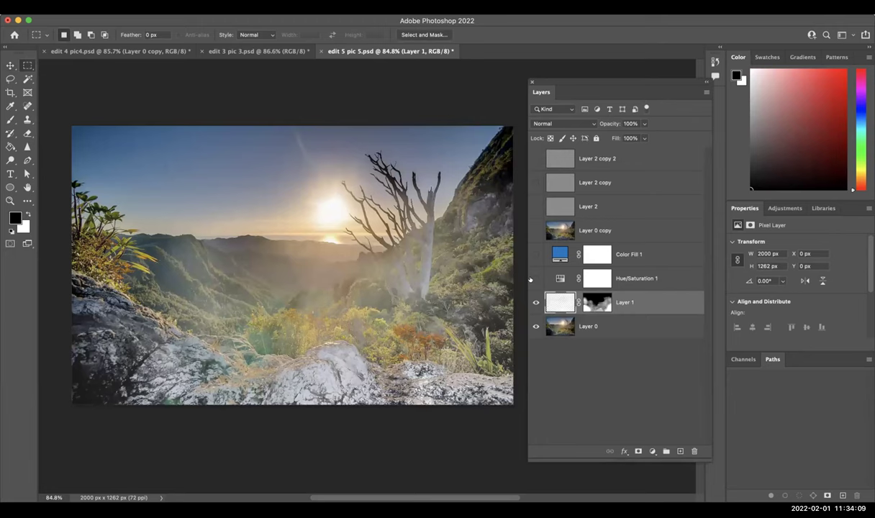
left_click(536, 278)
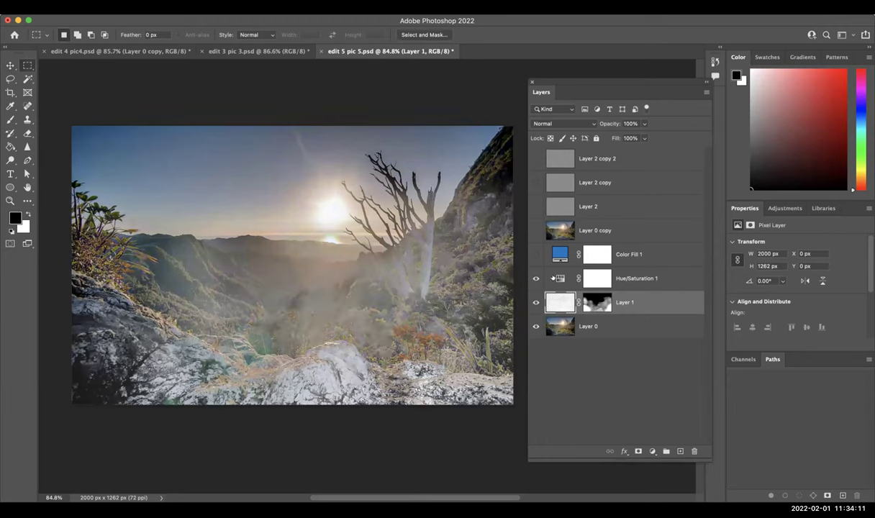
left_click(651, 279)
left_click(769, 256)
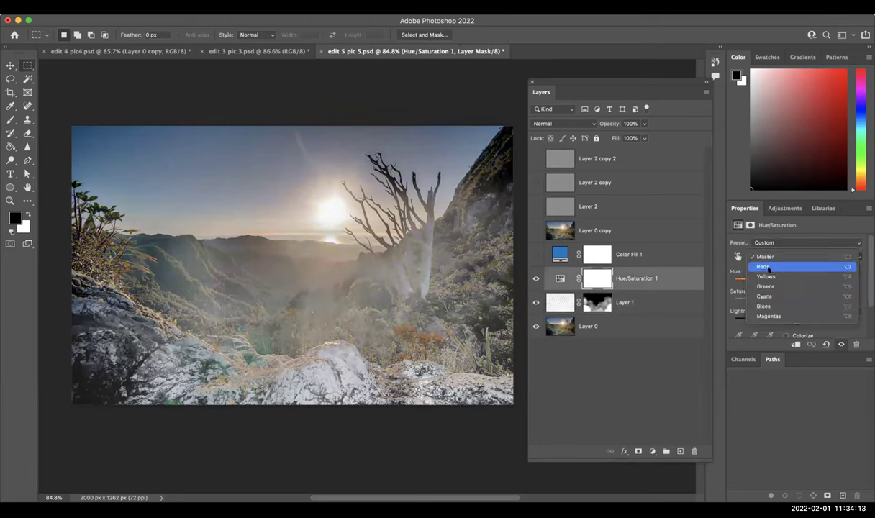
left_click(766, 277)
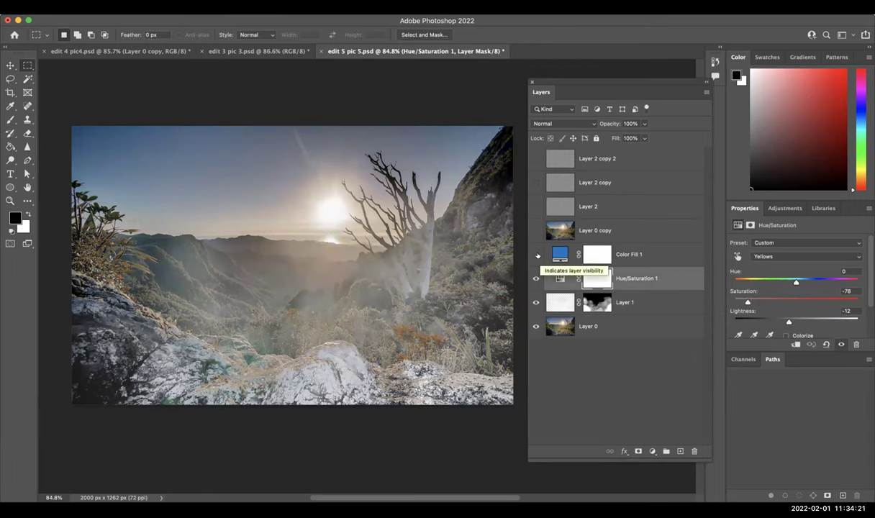
- Show Color Fill 1 and Layer 0 copy, selecting each one to check its blend mode and opacity
left_click(536, 255)
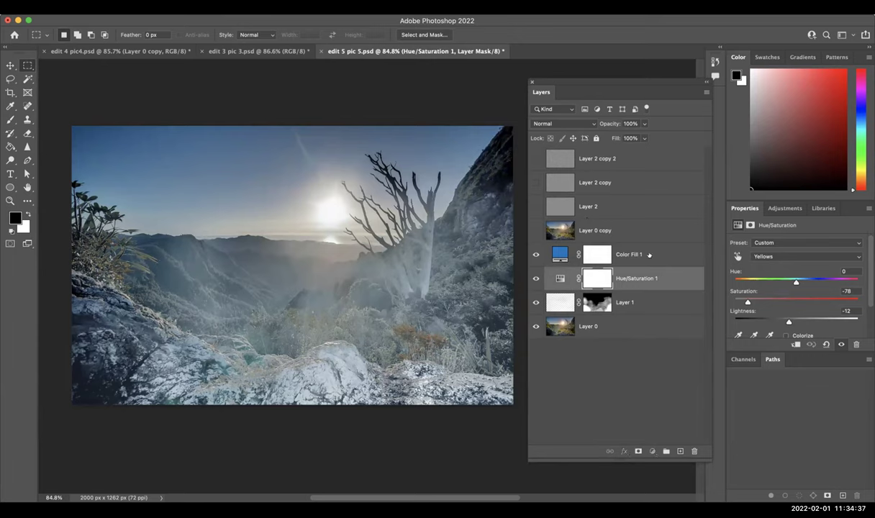
left_click(550, 246)
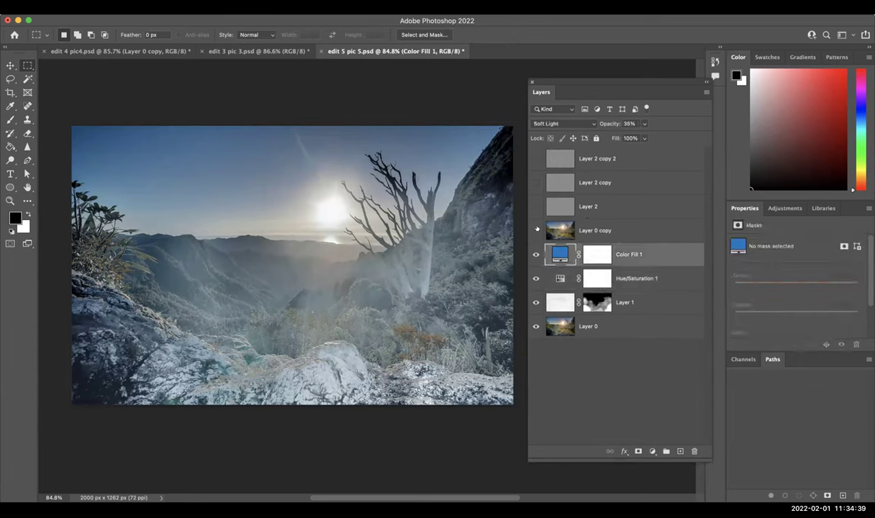
left_click(536, 230)
left_click(607, 220)
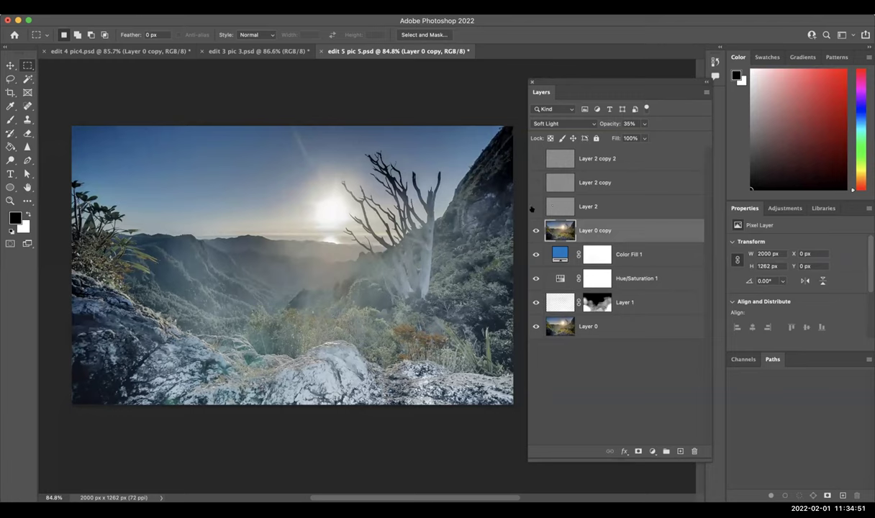
- Show Layer 2, Layer 2 copy and Layer 2 copy 2, selecting each one to check its blend mode and opacity
left_click(575, 207)
left_click(536, 206)
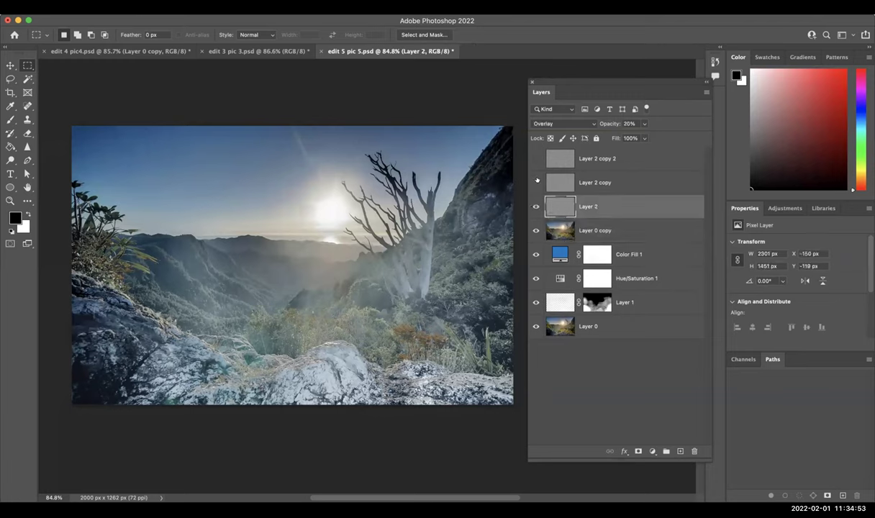
left_click(536, 182)
left_click(536, 159)
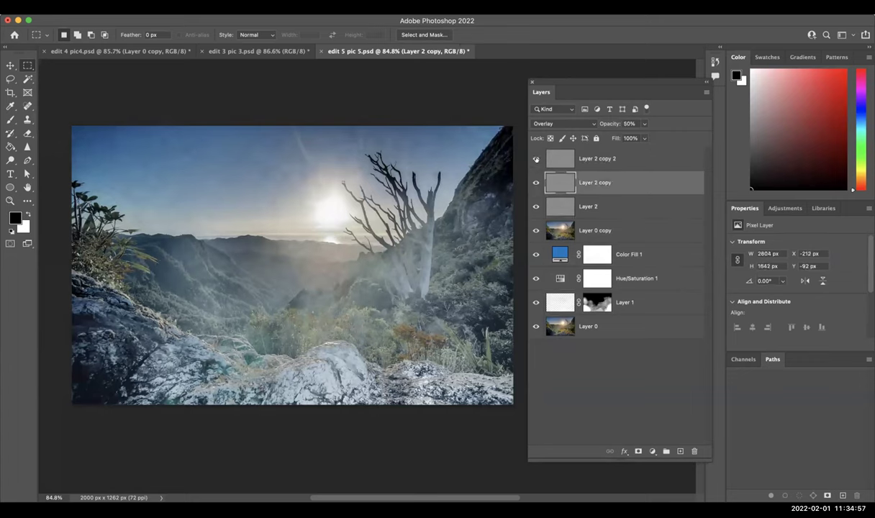
left_click(605, 154)
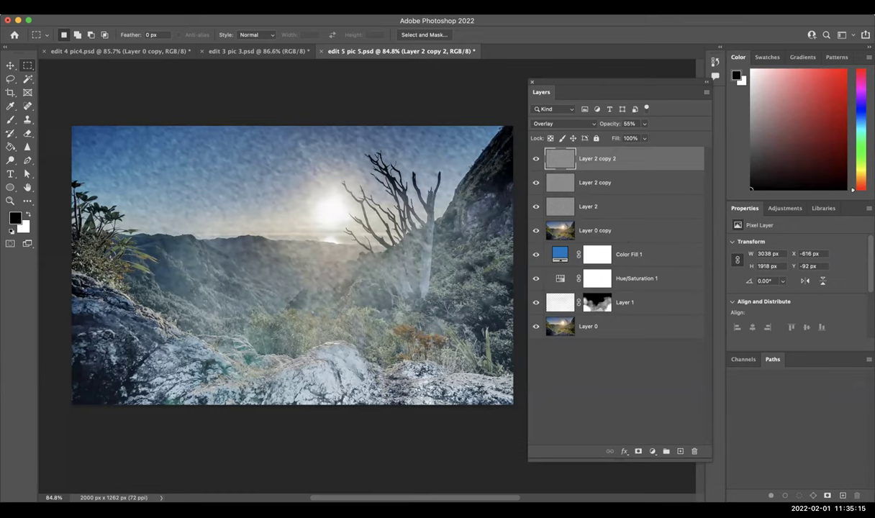
- Select Layer 0 and check the document's pixel dimensions and resolution in Image Size, leaving them as they are
left_click(638, 337)
left_click(625, 325)
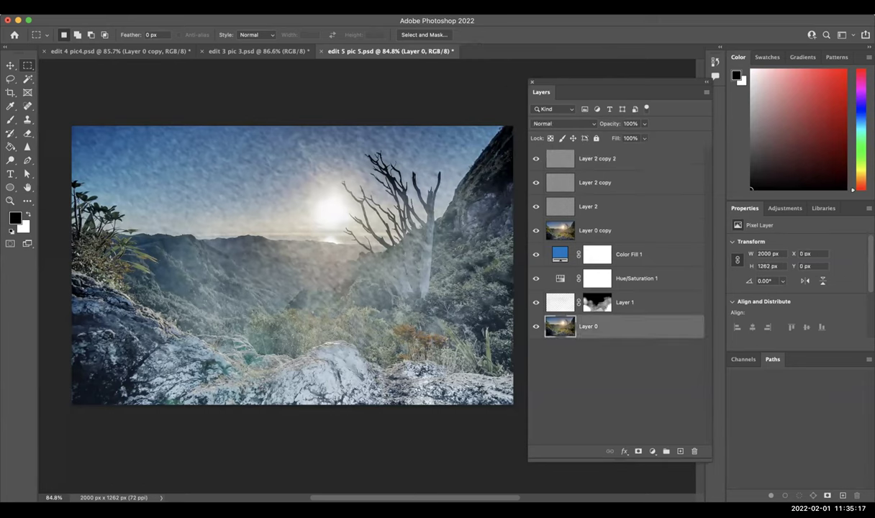
left_click(128, 7)
left_click(144, 85)
left_click_drag(584, 170, 555, 167)
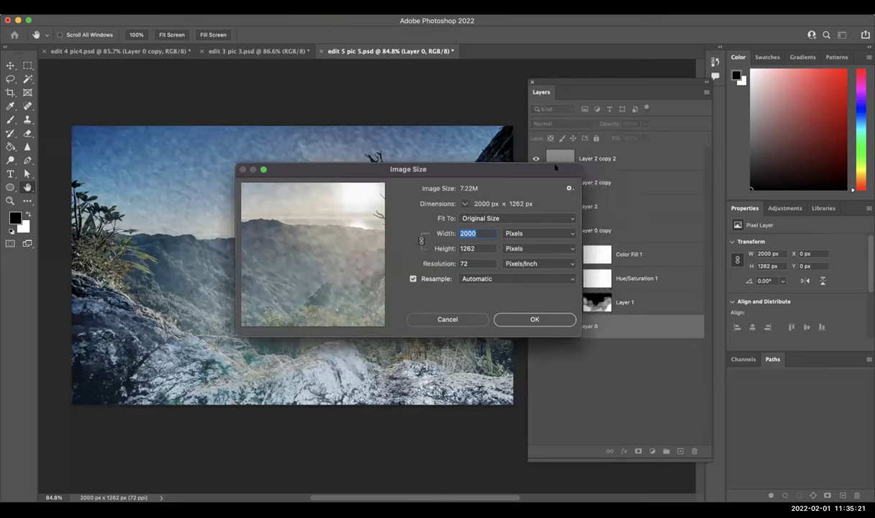
left_click(458, 317)
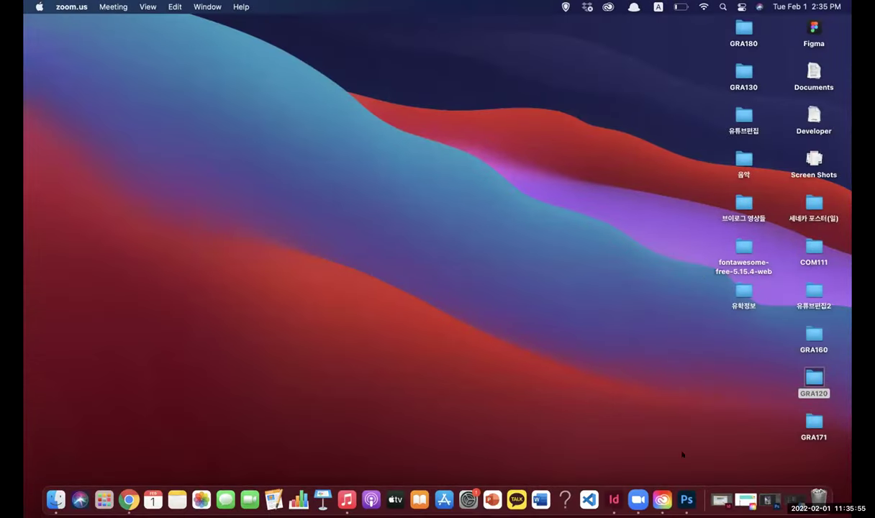
- Restore the bridge photo's Photoshop window, hide every layer above Background copy and enlarge the layer list to fit all layers
left_click(769, 499)
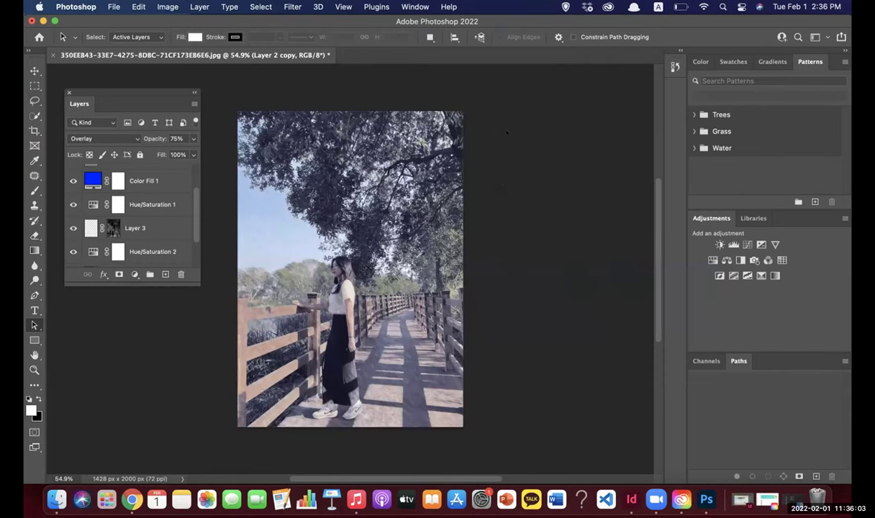
scroll(144, 189, "up", 2)
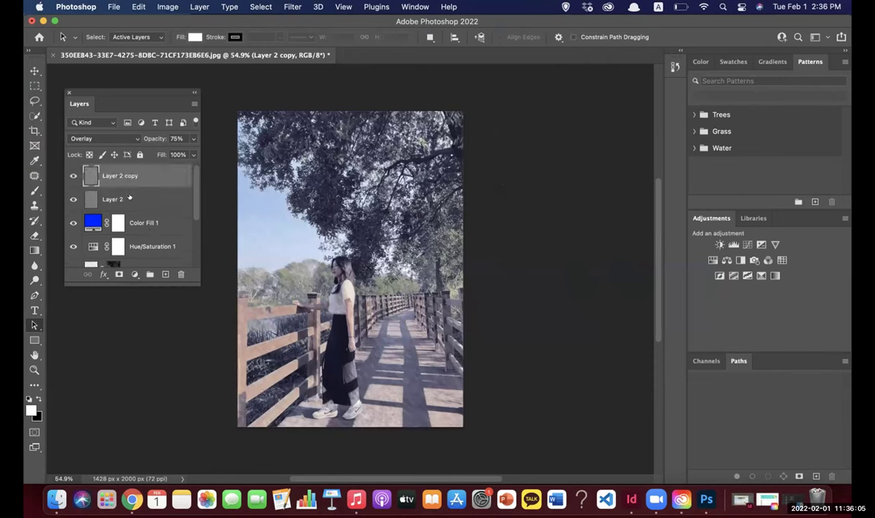
left_click_drag(73, 175, 73, 247)
scroll(67, 178, "down", 5)
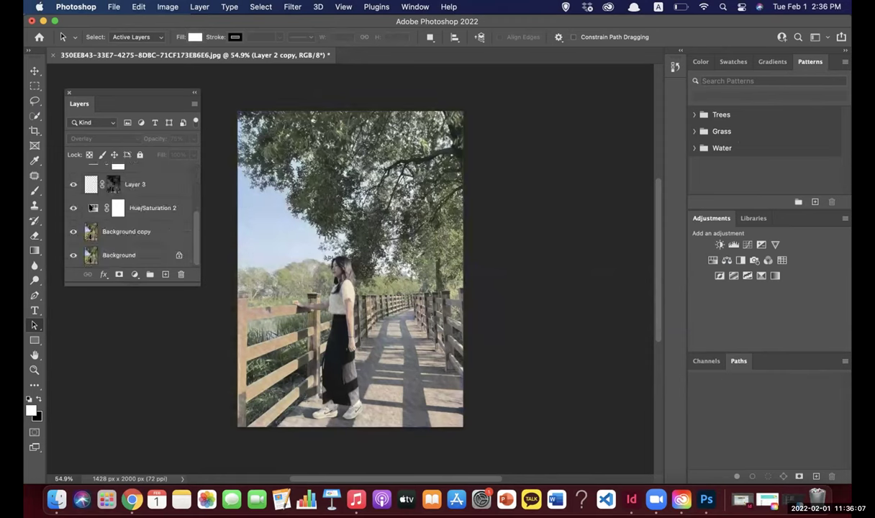
left_click_drag(69, 184, 69, 214)
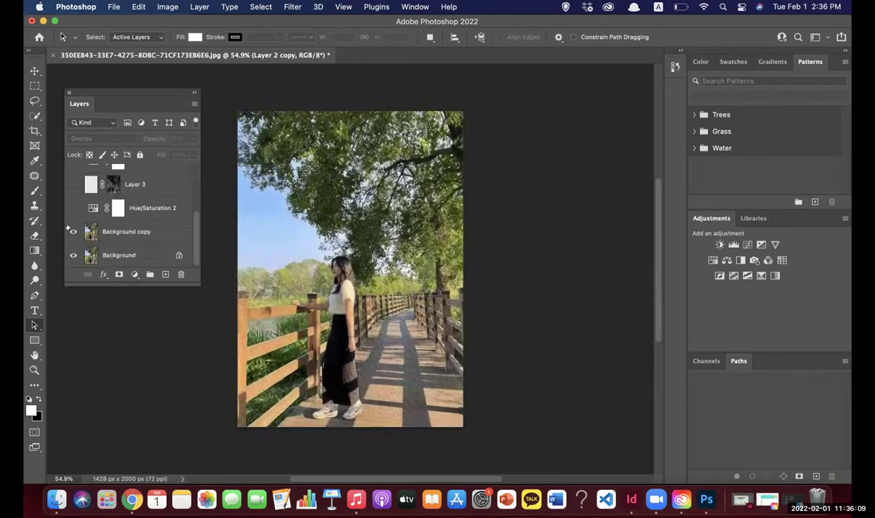
scroll(131, 186, "up", 3)
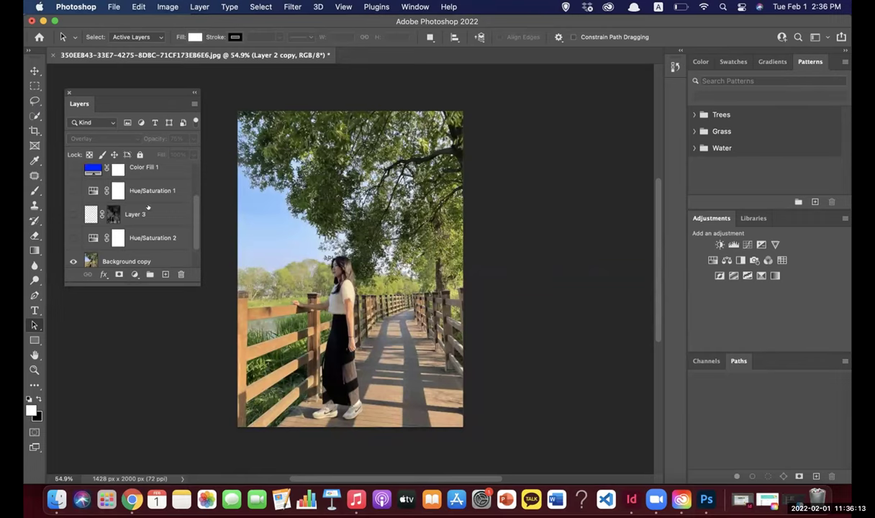
left_click_drag(128, 311, 122, 399)
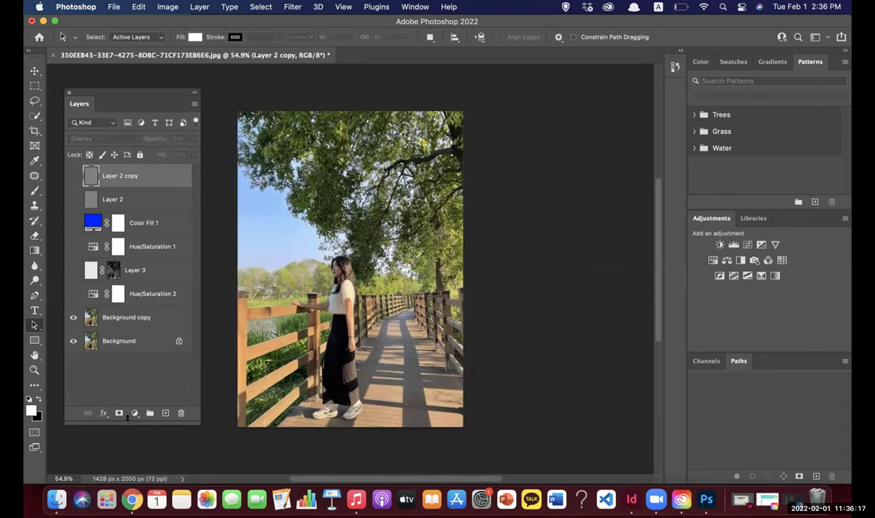
- Show Hue/Saturation 2 and Layer 3, and load Layer 3's pixels as a selection
left_click(69, 293)
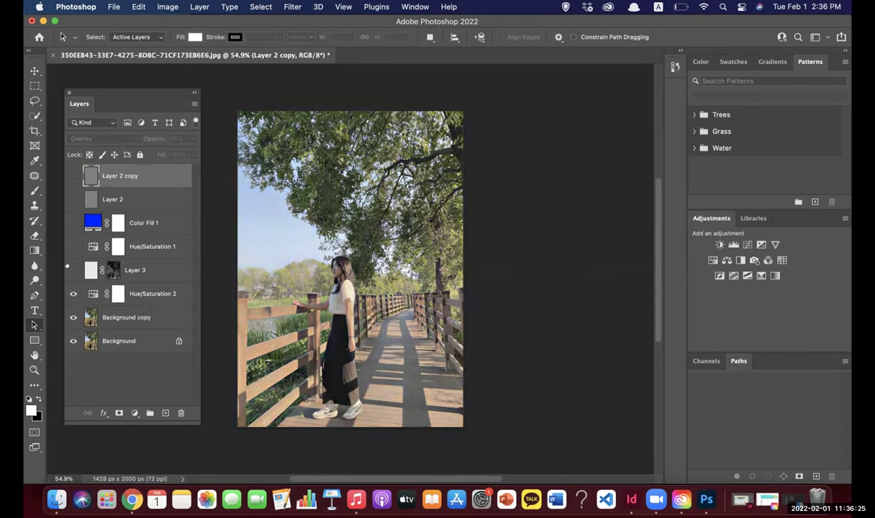
left_click(68, 269)
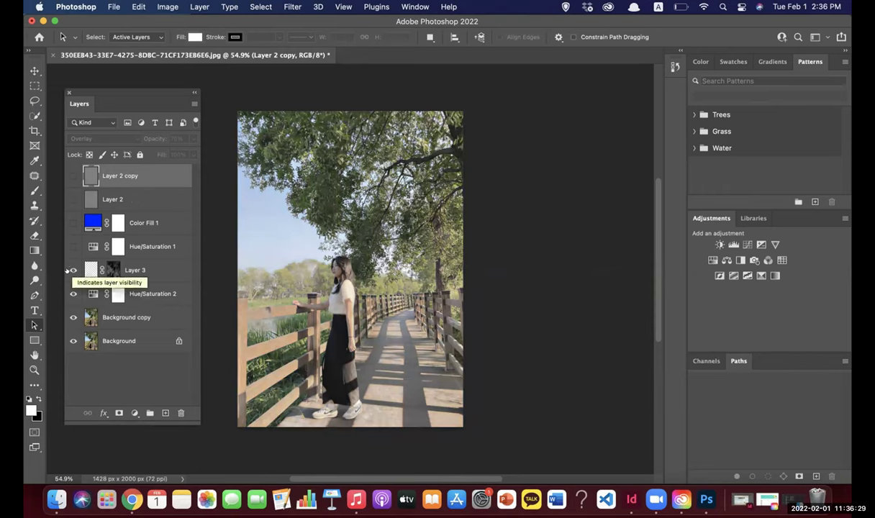
left_click(90, 271)
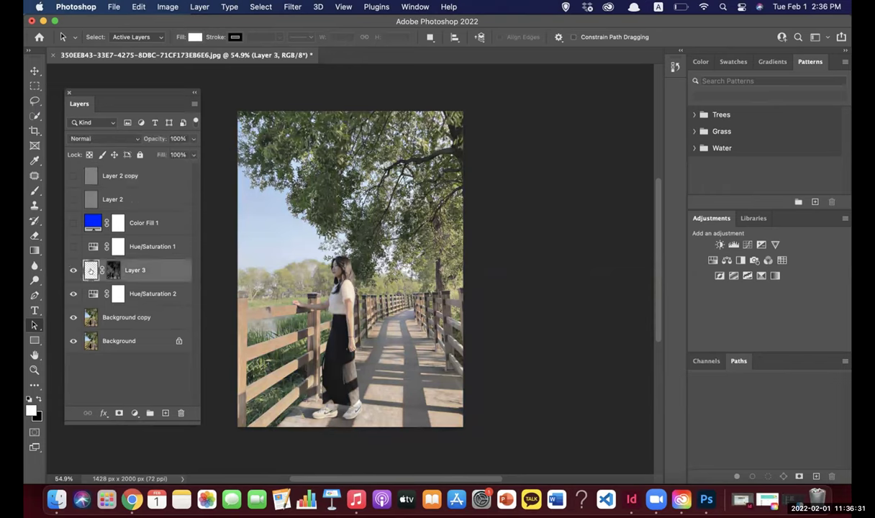
left_click(90, 270, "super")
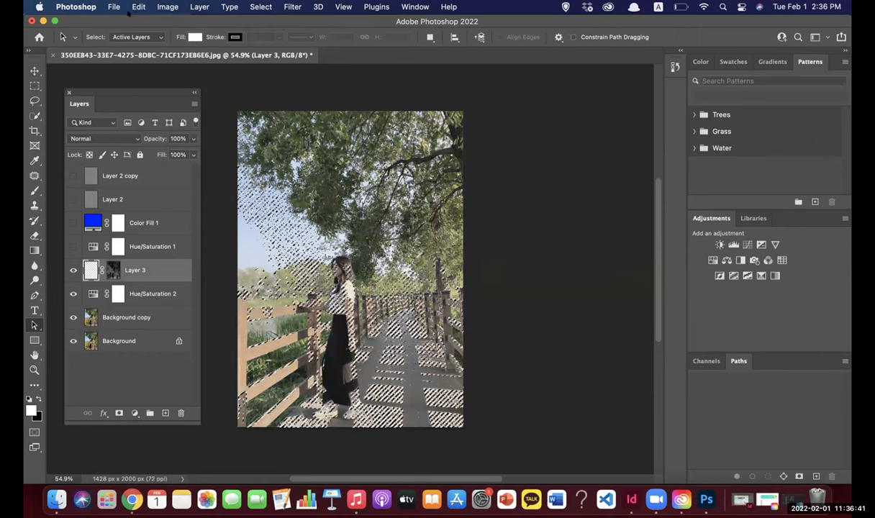
- Fill the active selection on Layer 3 with the white foreground color in Normal mode at 100% opacity
left_click(170, 7)
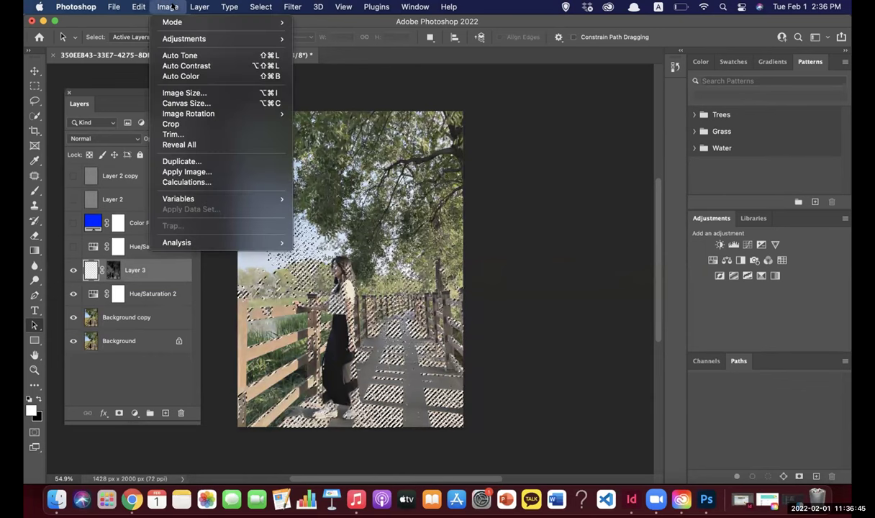
mouse_move(142, 8)
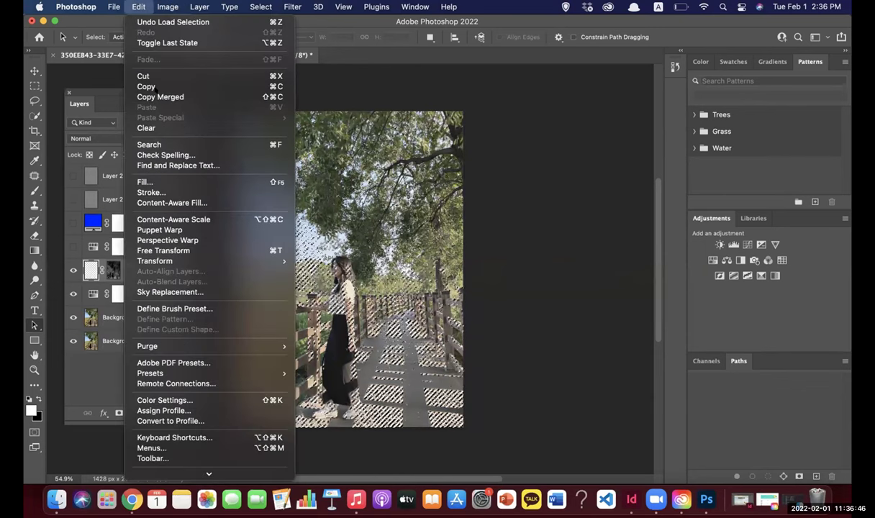
left_click(163, 182)
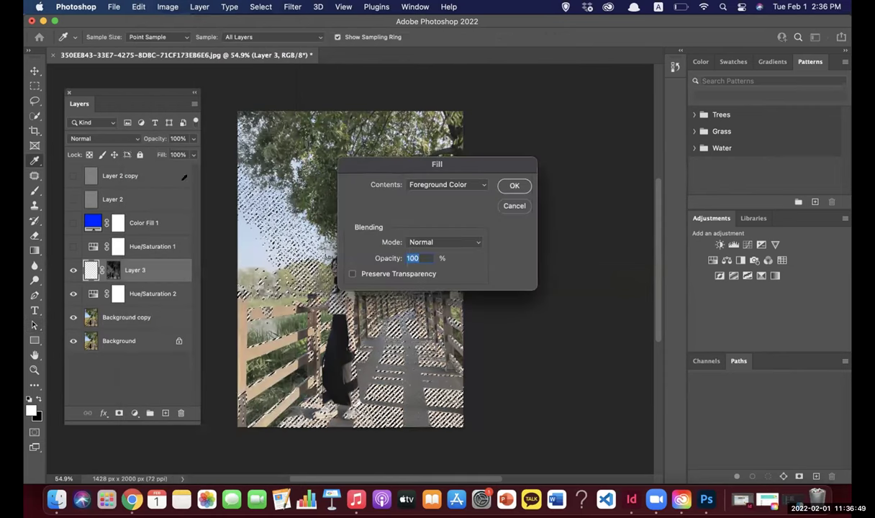
left_click(512, 185)
key("a")
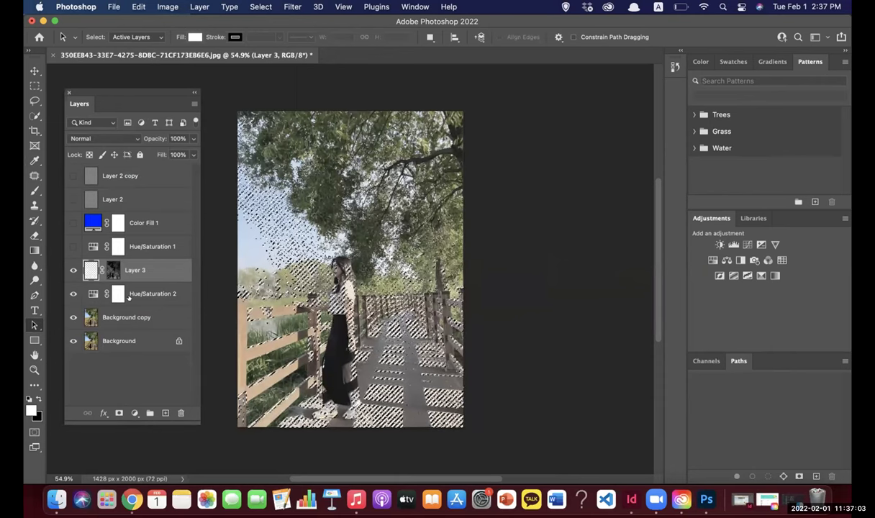
- Hide Layer 3, clear the selection, and add a new empty layer directly above Background copy
left_click(70, 270)
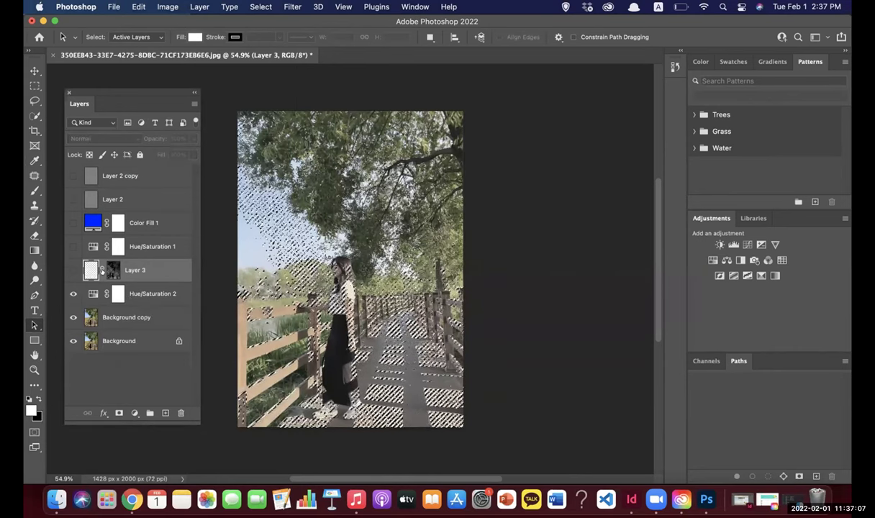
key("super+d")
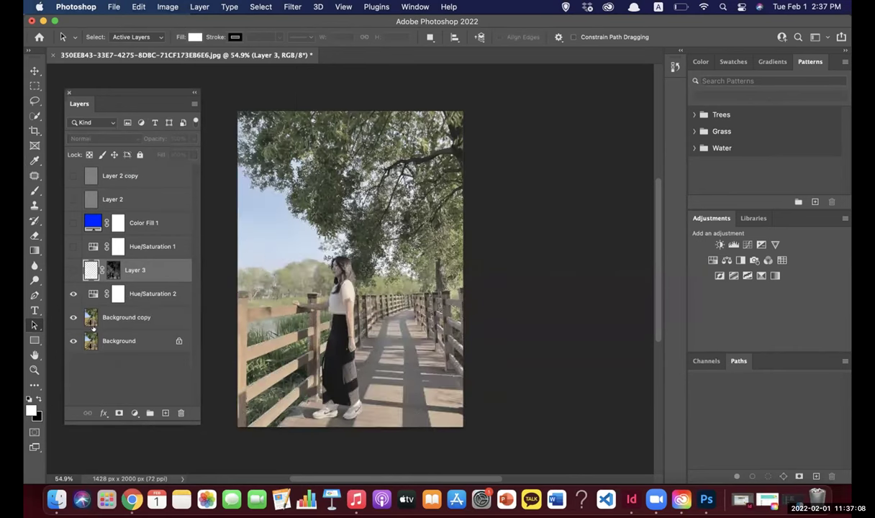
left_click(164, 412)
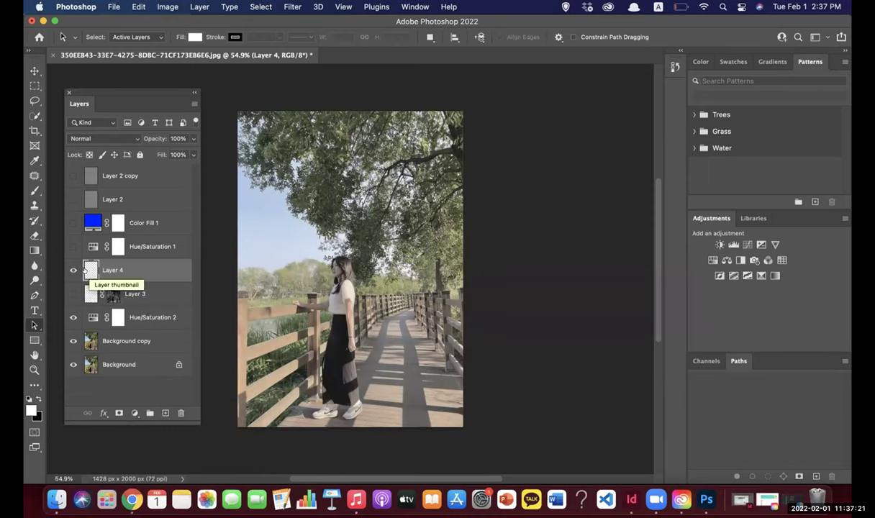
left_click_drag(122, 267, 127, 327)
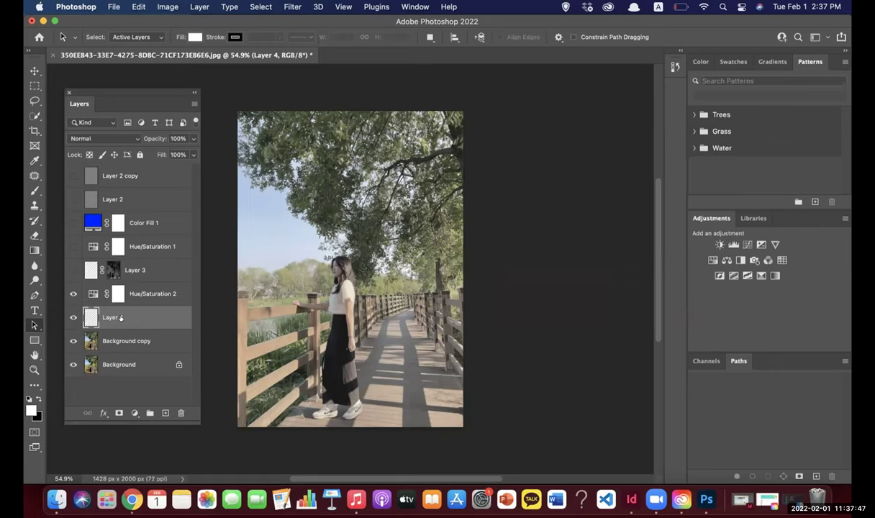
- Select the light tones of Background copy with Color Range, sampling the sunlit bridge floor at a fuzziness of 100
left_click(121, 345)
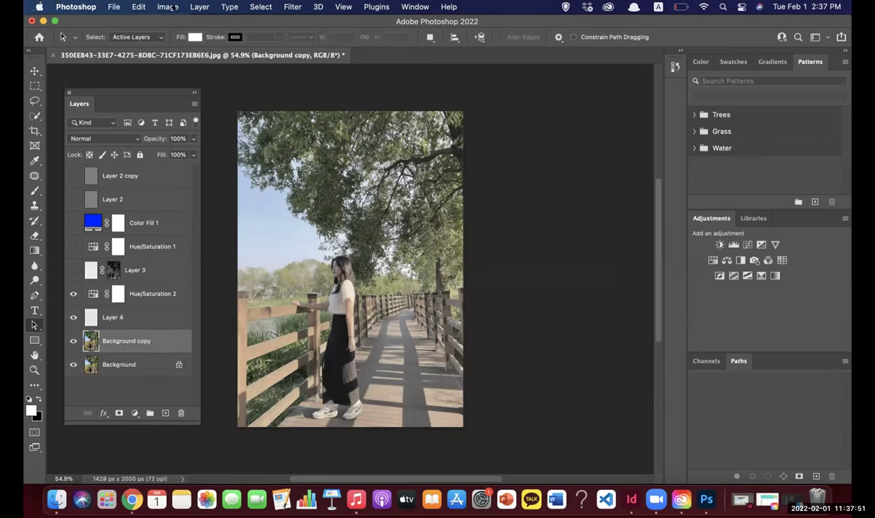
left_click(261, 7)
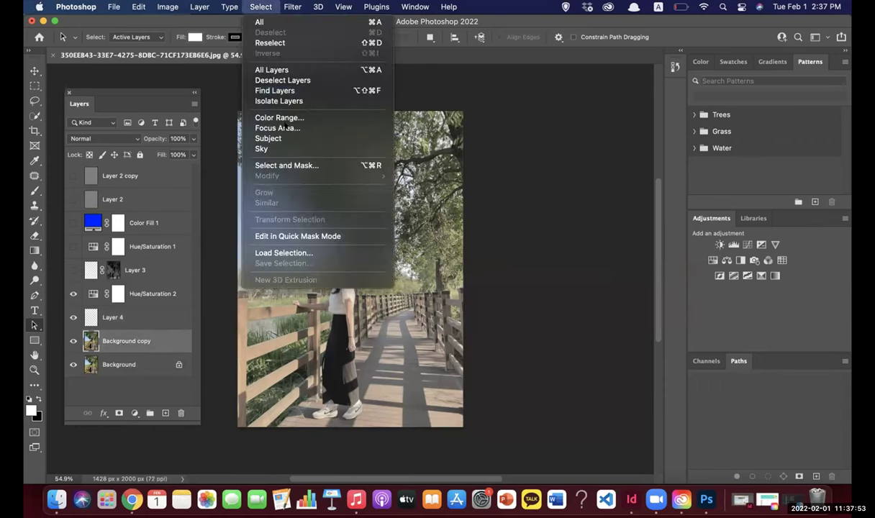
left_click(285, 117)
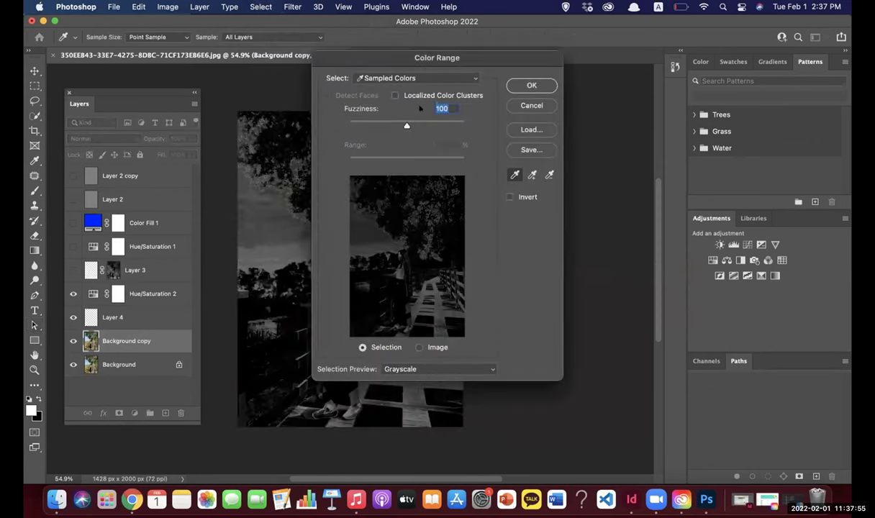
left_click(425, 306)
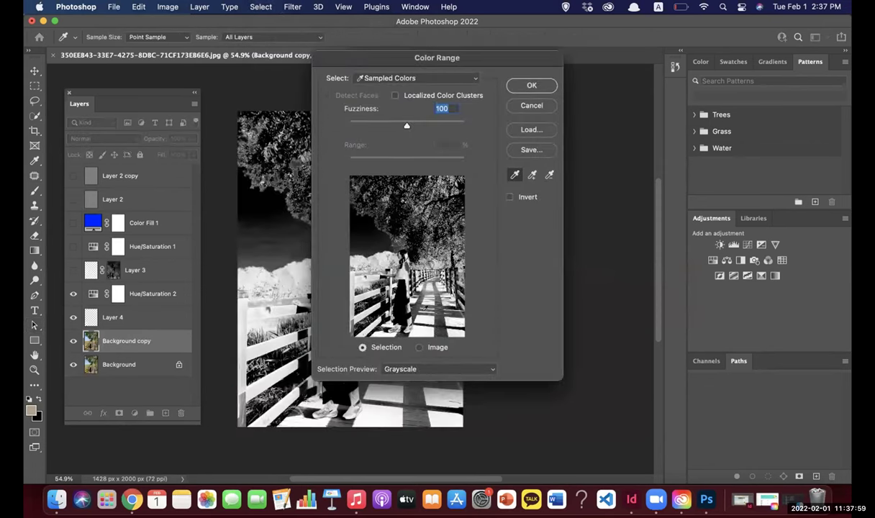
left_click(421, 317)
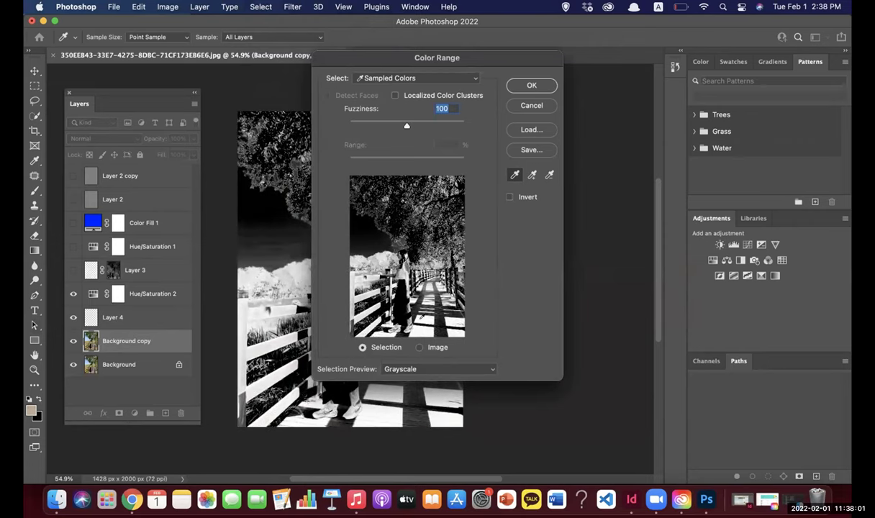
left_click(513, 81)
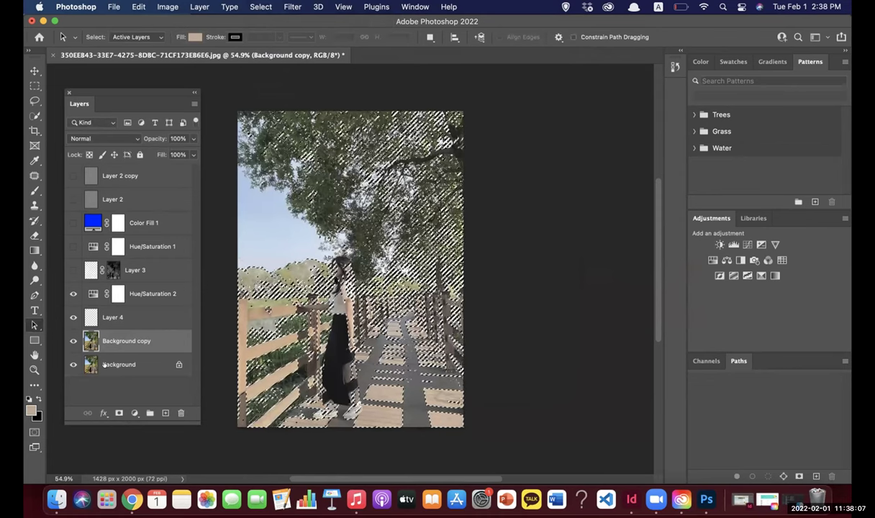
- Fill the Color Range selection on Layer 4 with the foreground color in Normal mode at 100% opacity
left_click(131, 318)
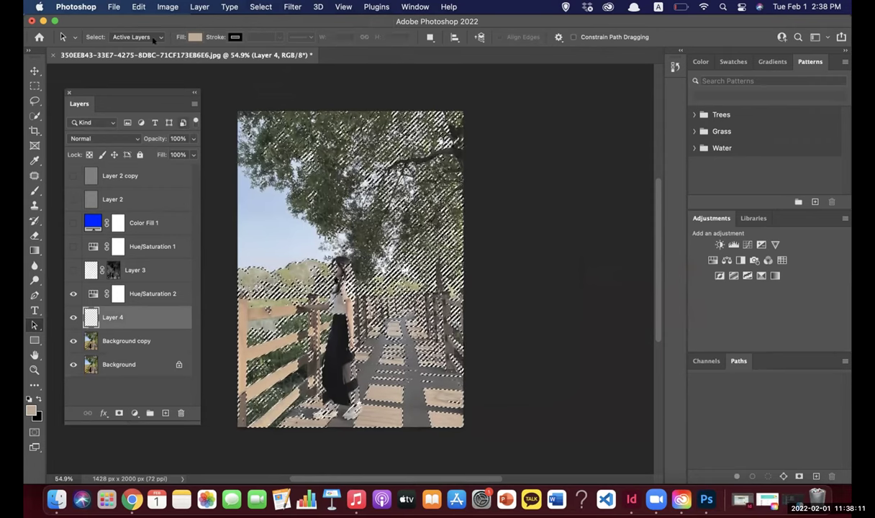
left_click(136, 8)
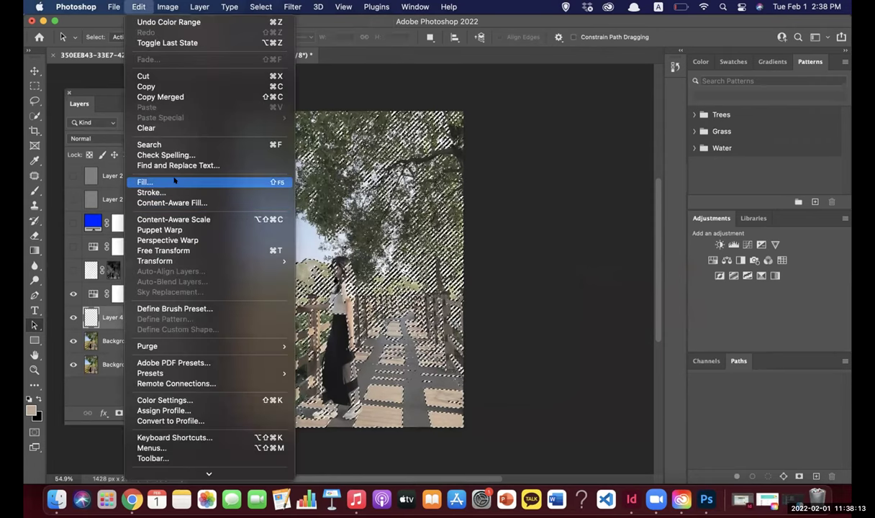
left_click(174, 181)
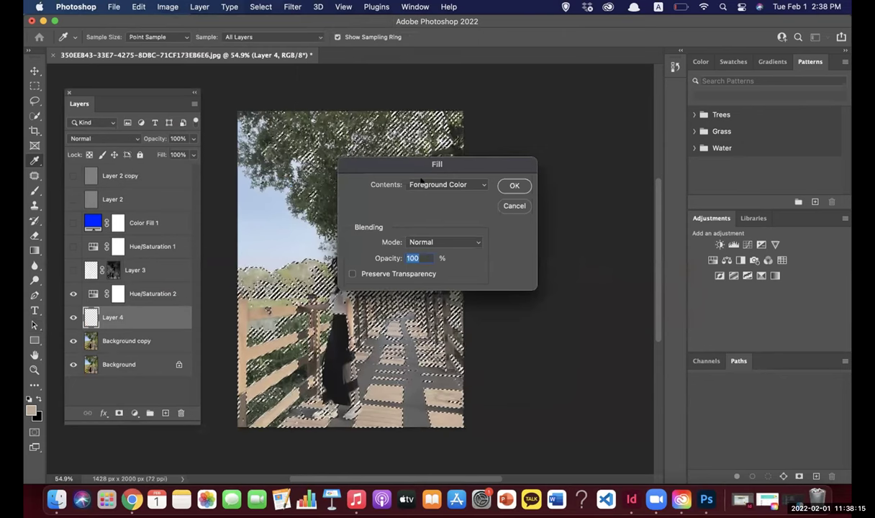
left_click(508, 187)
key("a")
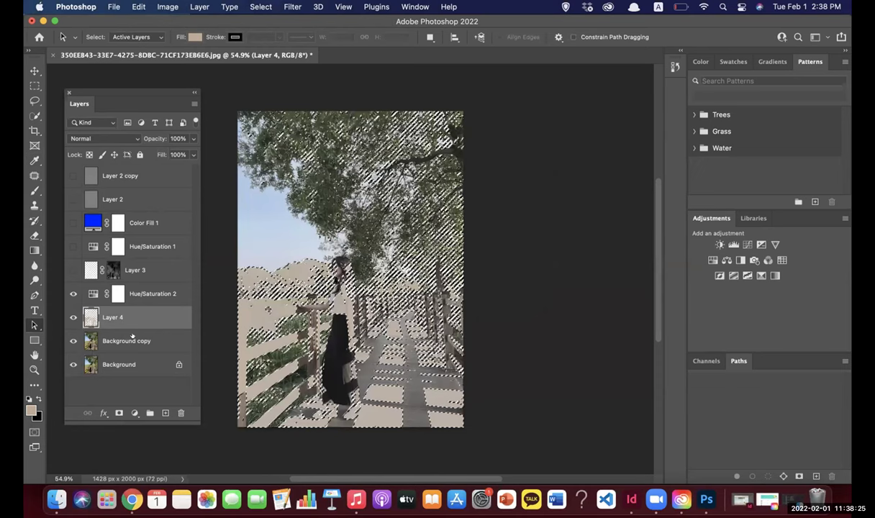
- Set the foreground color to a near-white, and replace Layer 4 with a new empty layer directly above Background copy
left_click(31, 411)
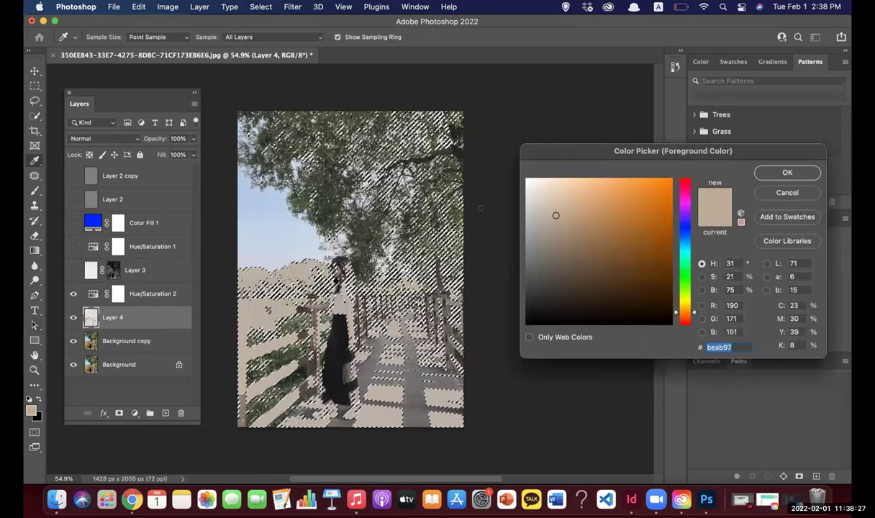
left_click(526, 180)
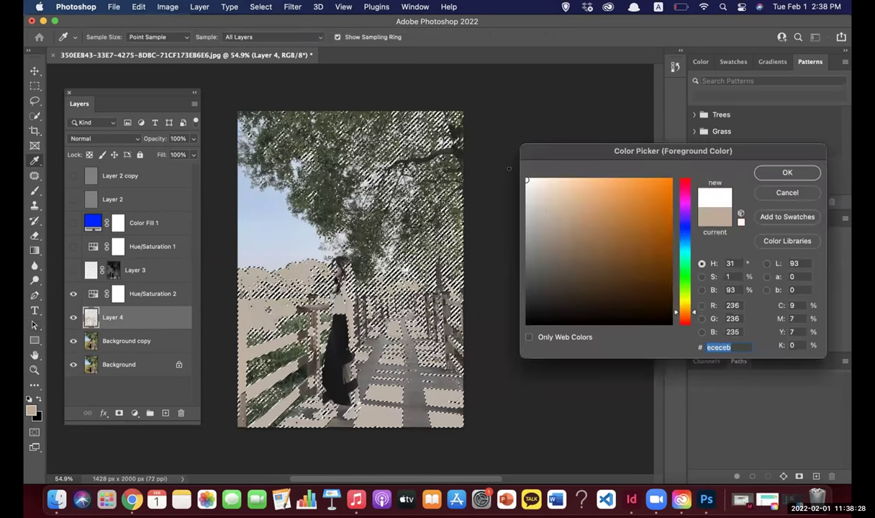
left_click(787, 172)
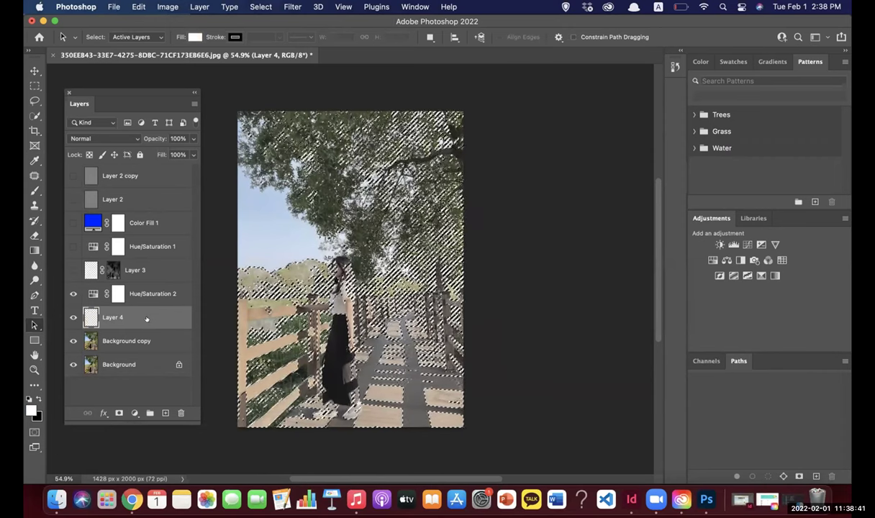
left_click_drag(148, 328, 180, 413)
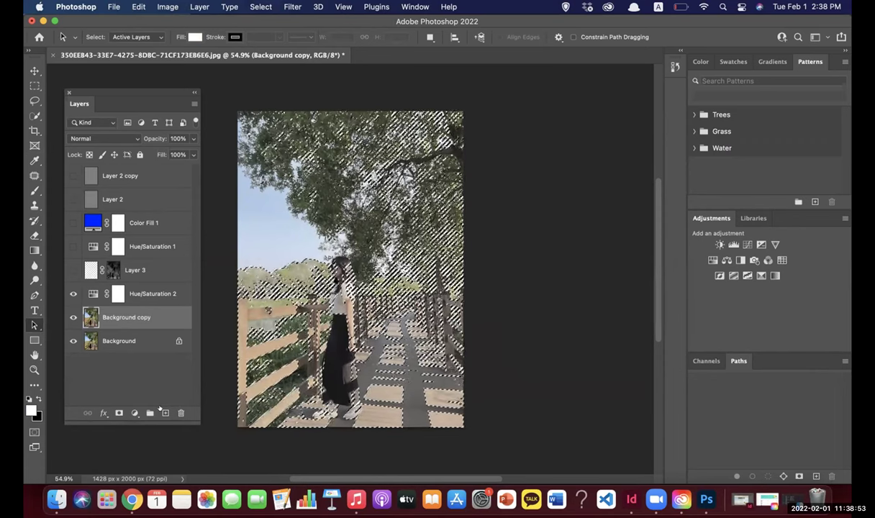
key("super+j")
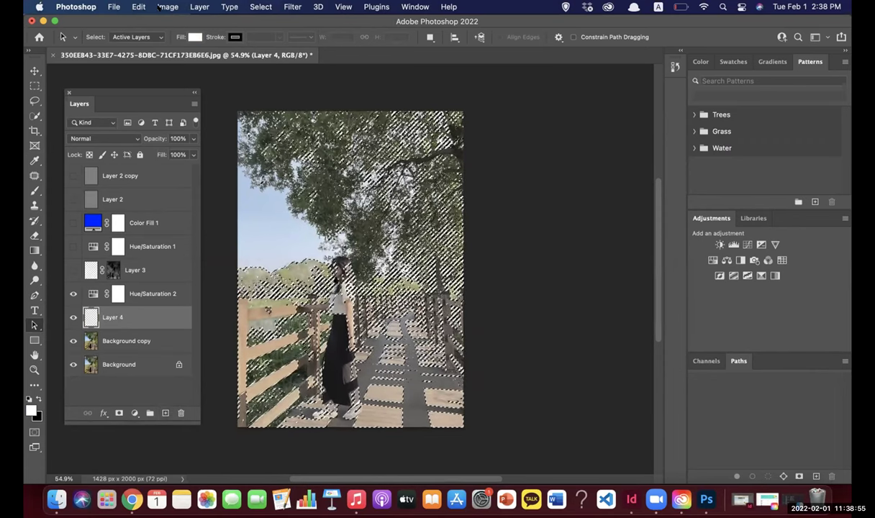
- Fill the active selection on Layer 4 with the near-white foreground color and add a layer mask from that selection
left_click(139, 6)
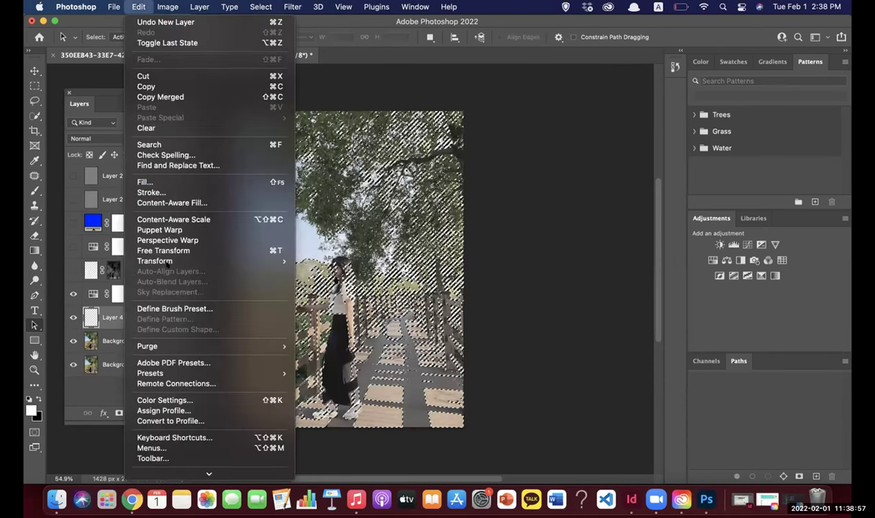
left_click(145, 182)
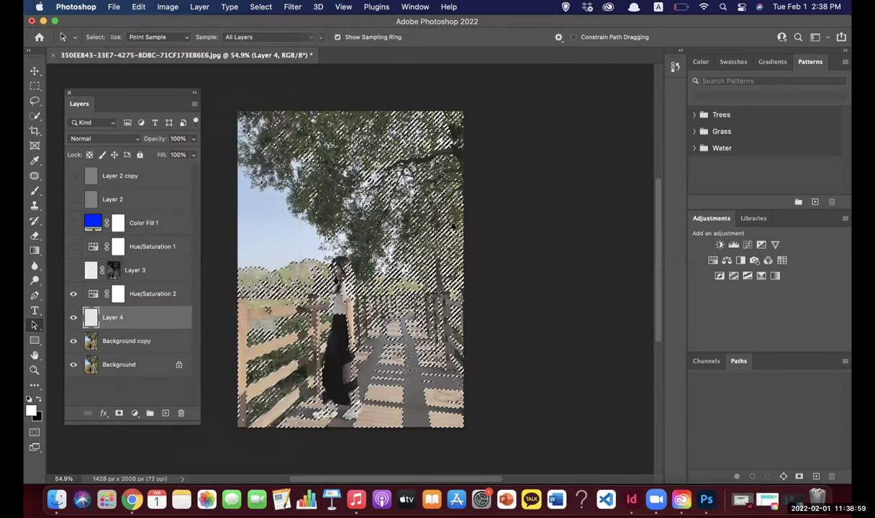
left_click(513, 186)
key("a")
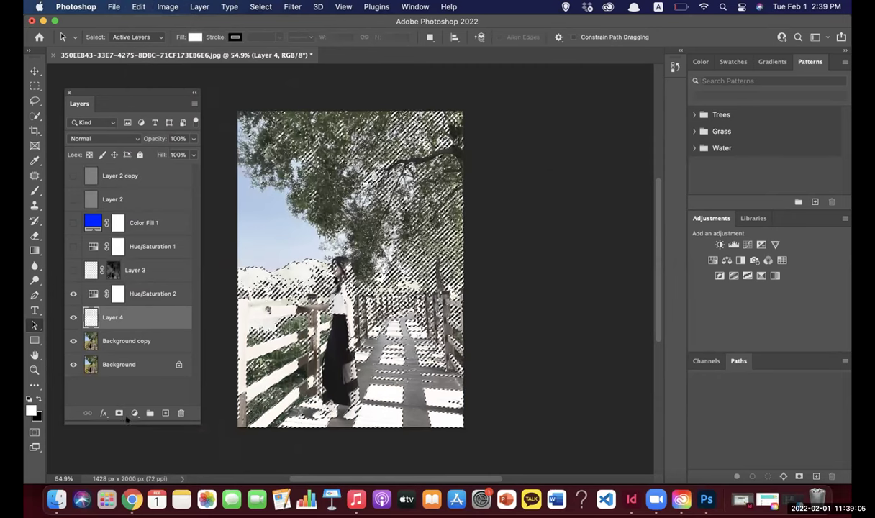
left_click(119, 413)
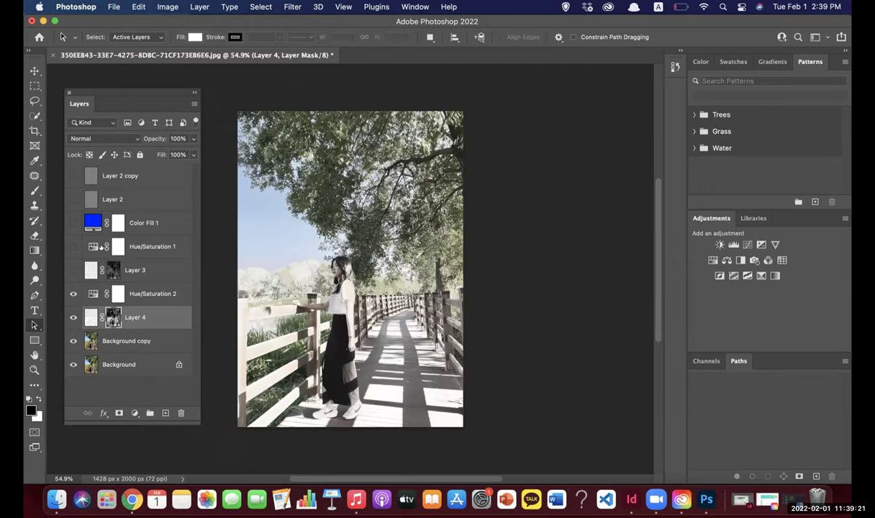
- Show the Hue/Saturation 1 adjustment and inspect its settings and color range options
left_click(72, 246)
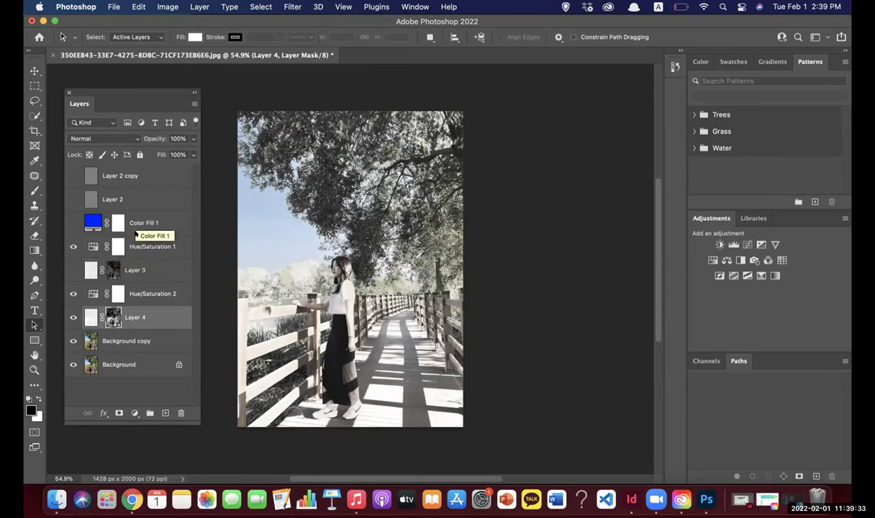
double_click(91, 246)
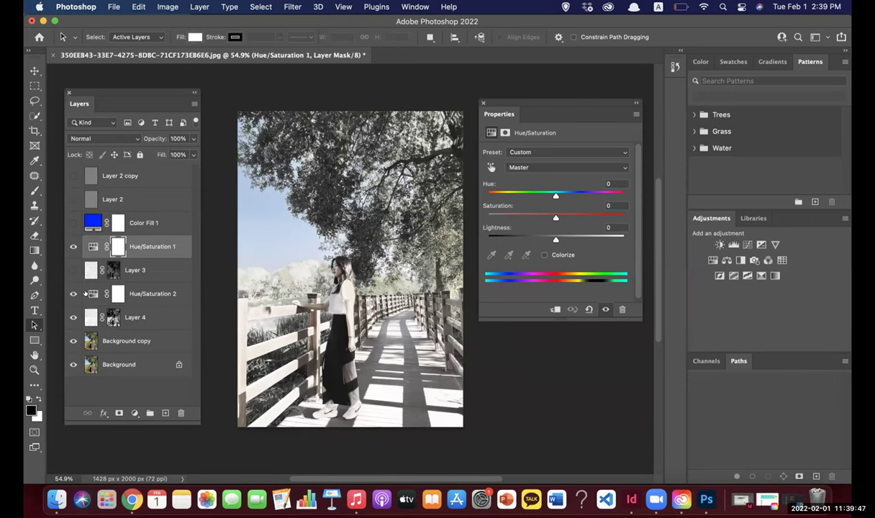
left_click(568, 167)
key("Return")
- Set the Hue/Saturation 2 adjustment to a saturation of -68 and a lightness of -7
left_click(91, 292)
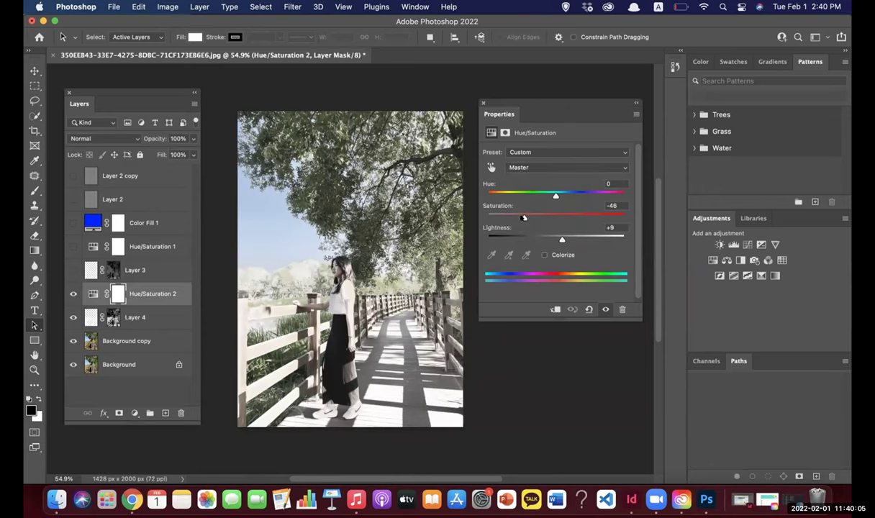
mouse_move(508, 210)
left_mouse_down()
mouse_move(484, 206)
mouse_move(507, 215)
left_mouse_up()
left_click(547, 238)
left_click_drag(546, 236, 550, 236)
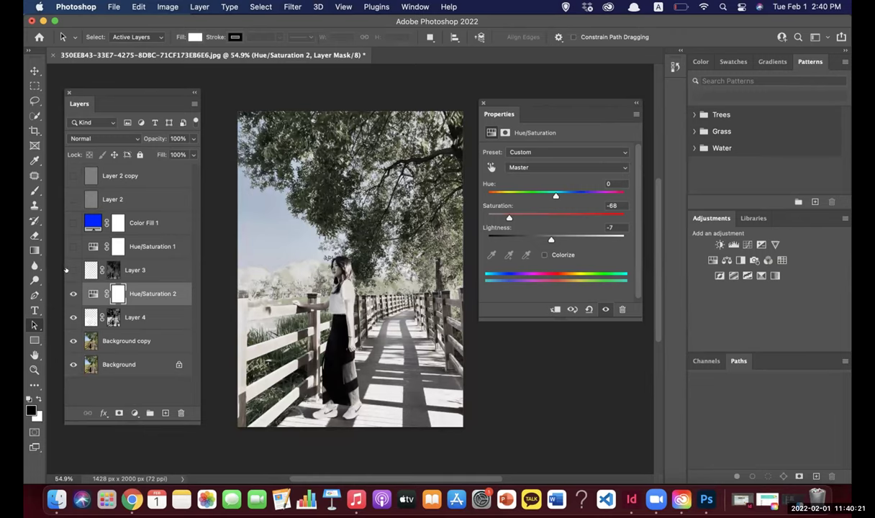
- Delete the hidden Layer 3 and the Hue/Saturation 1 adjustment layer
left_click_drag(141, 270, 180, 415)
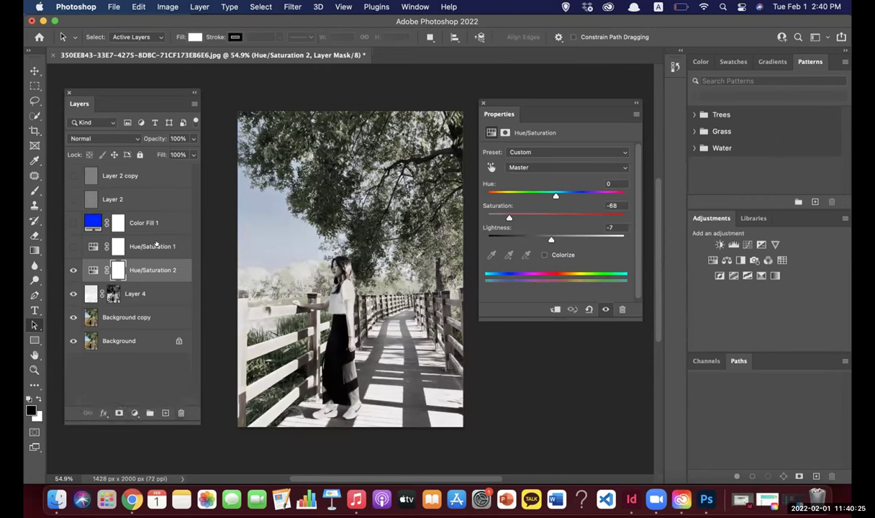
left_click_drag(157, 244, 181, 414)
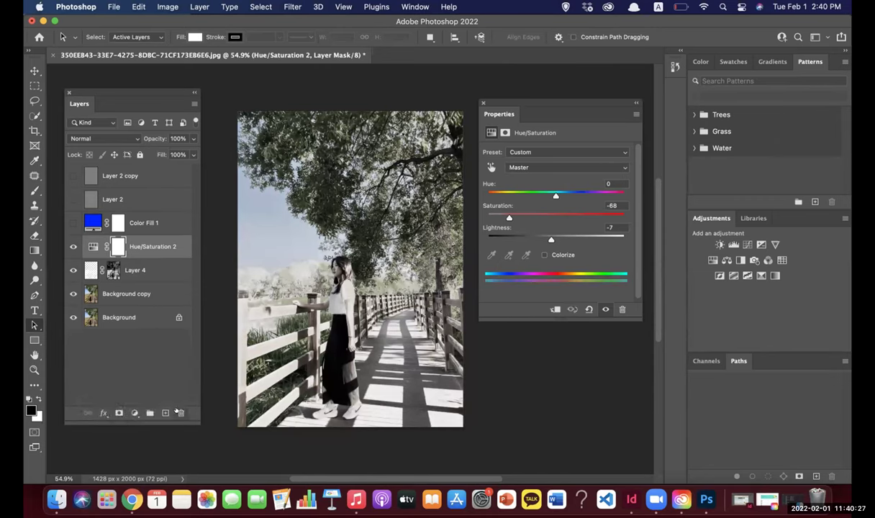
- Make the blue Color Fill 1 layer and the two snow overlays, Layer 2 and Layer 2 copy, visible
left_click(72, 220)
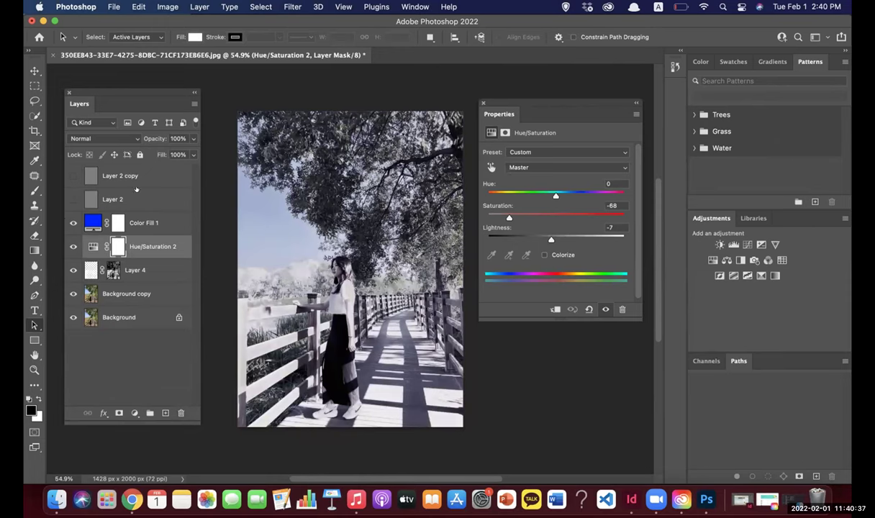
left_click(66, 199)
left_click(66, 176)
left_click(66, 175)
left_click(140, 197)
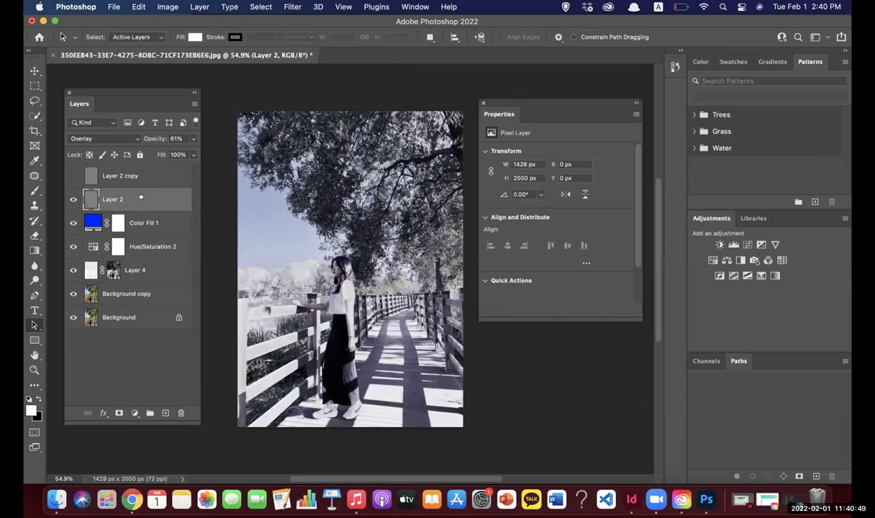
left_click(70, 172)
- Add a new layer above Layer 2 copy and fill it with the foreground color in Normal mode at 100% opacity
mouse_move(128, 172)
left_mouse_down()
mouse_move(97, 353)
mouse_move(93, 219)
mouse_move(134, 175)
left_mouse_up()
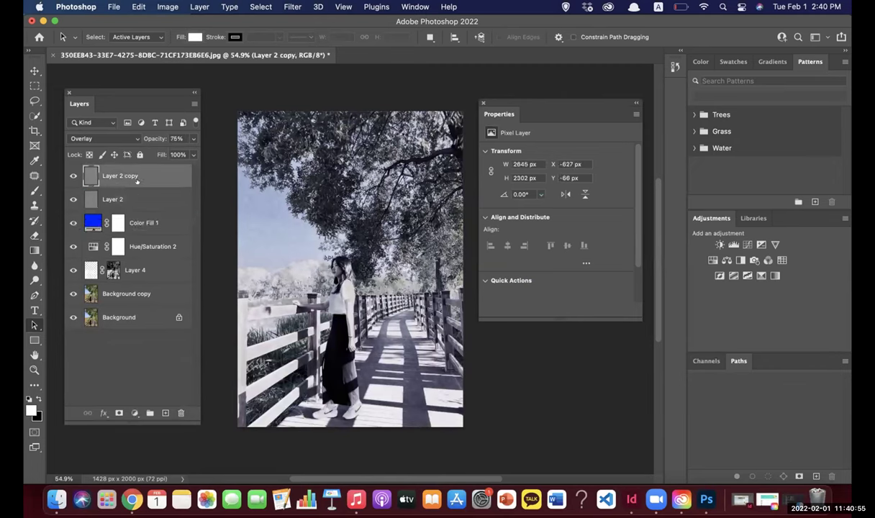
key("super+alt+shift+n")
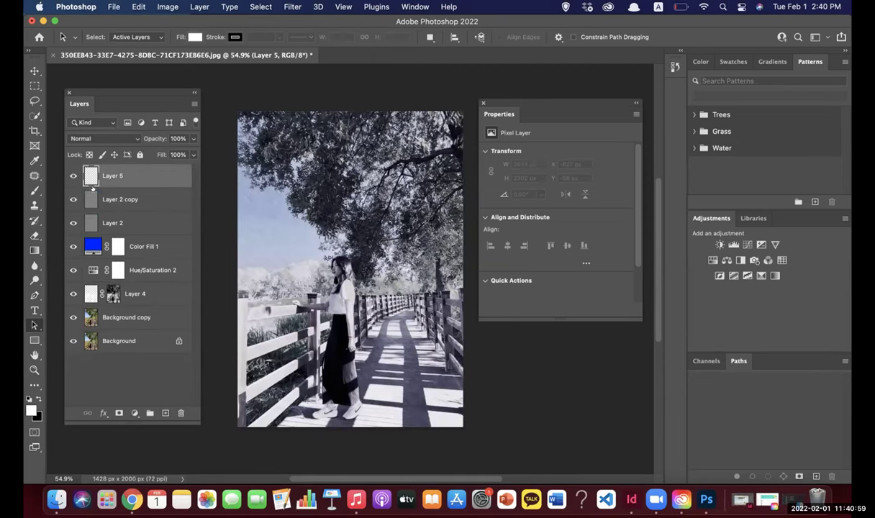
left_click(110, 7)
mouse_move(138, 7)
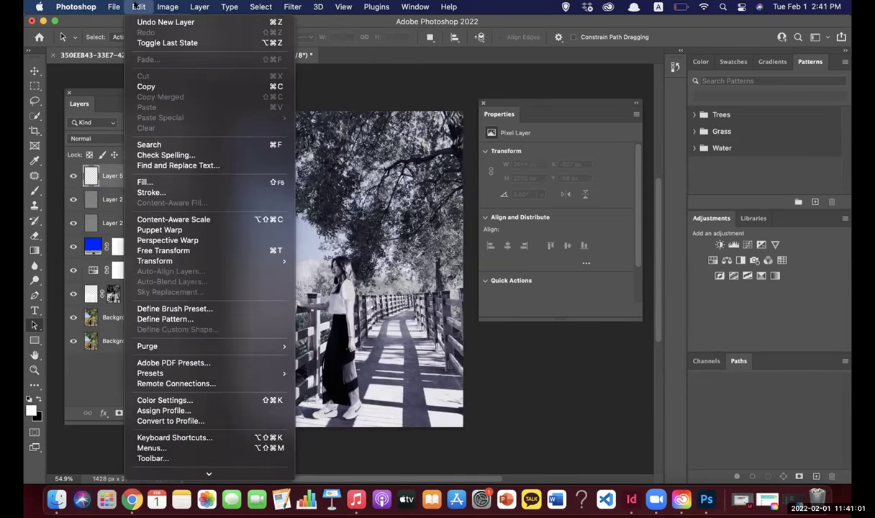
left_click(144, 181)
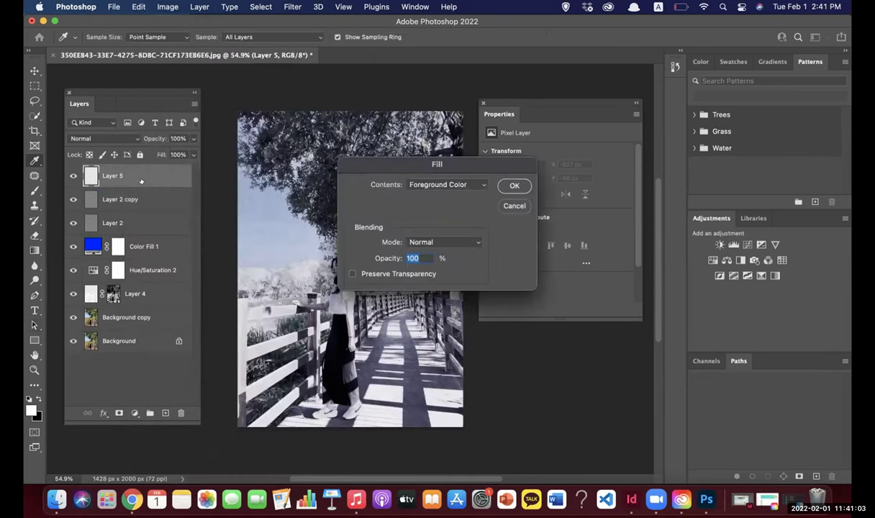
left_click(515, 186)
key("a")
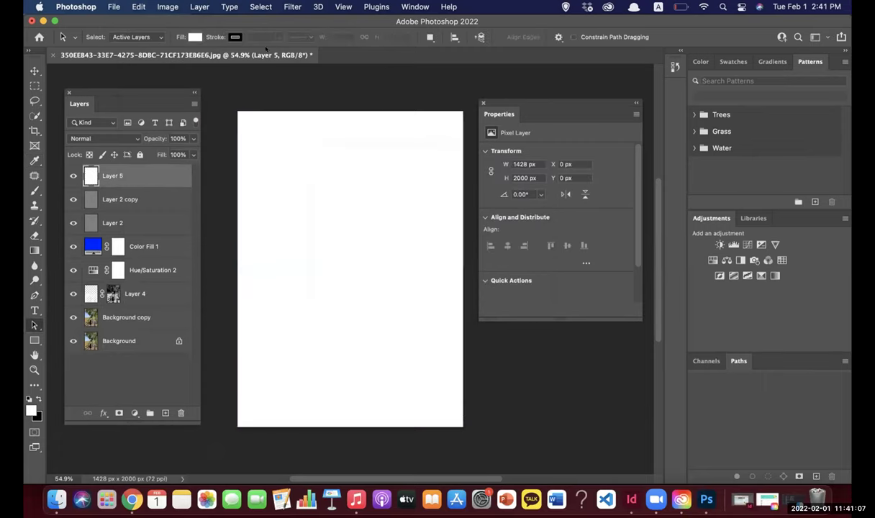
- Apply Add Noise to Layer 5 with an amount of 338.84%, Uniform distribution and Monochromatic enabled
left_click(289, 8)
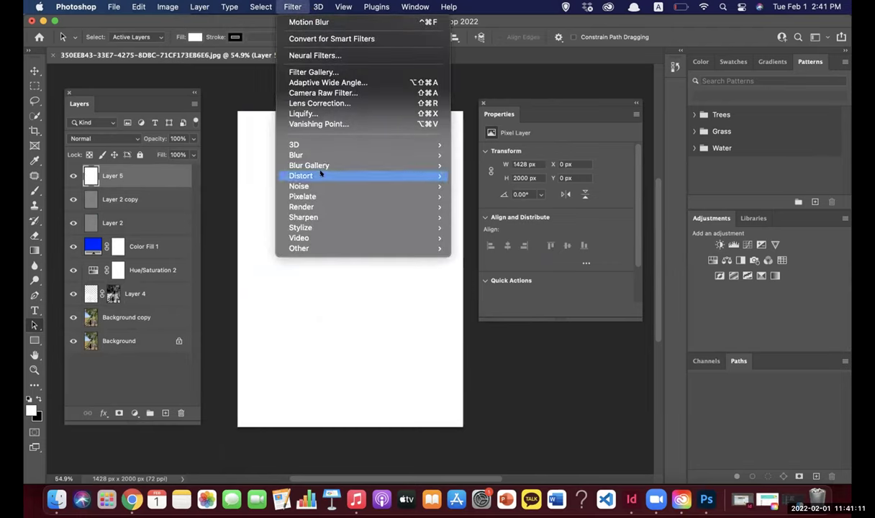
mouse_move(403, 182)
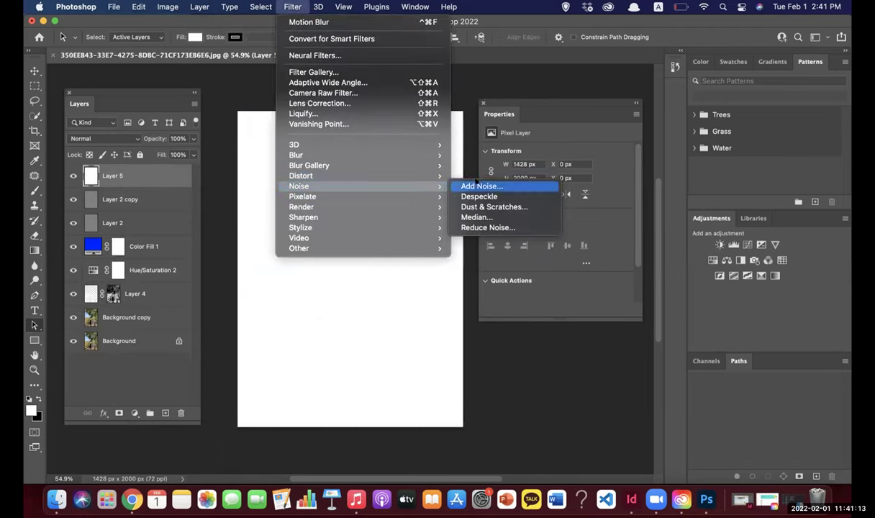
left_click(476, 185)
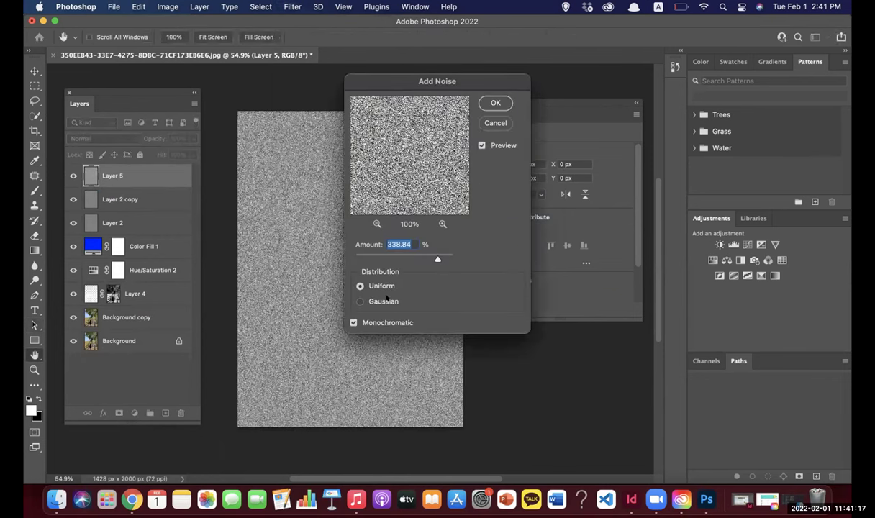
left_click(495, 105)
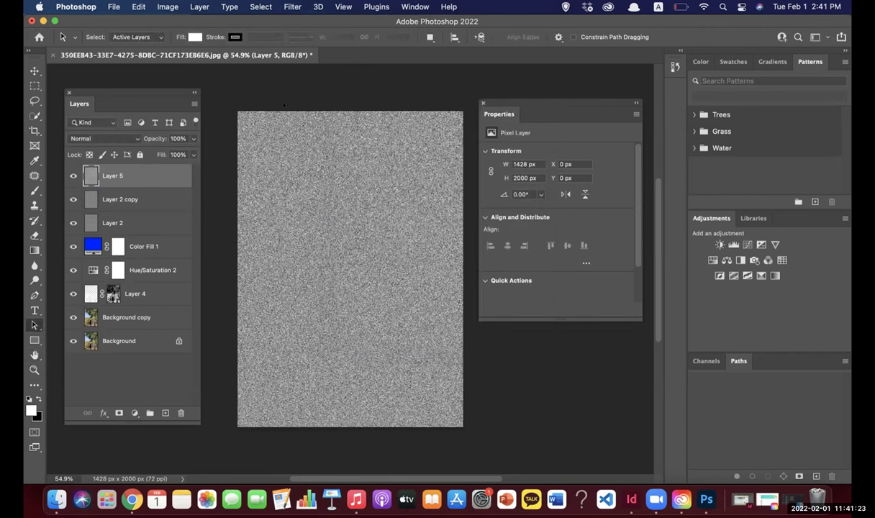
- Apply a Gaussian Blur with a radius of 2.3 pixels to the noise on Layer 5
left_click(282, 7)
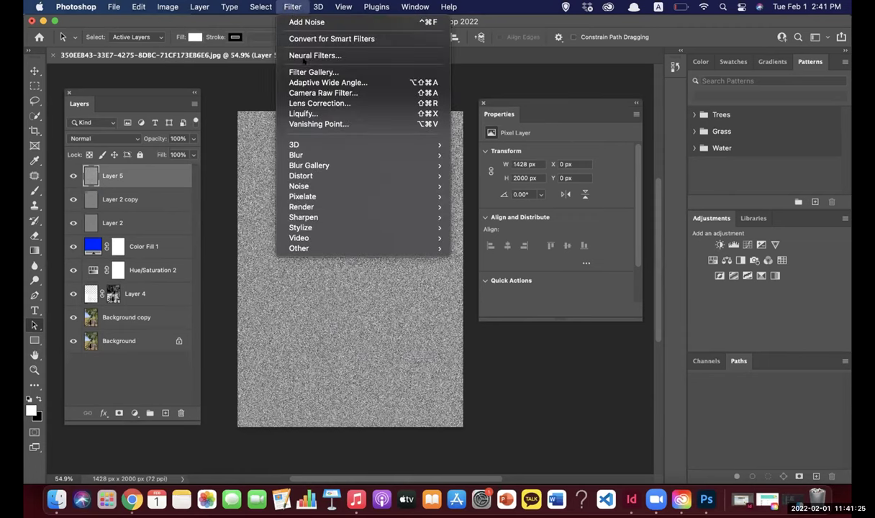
mouse_move(292, 151)
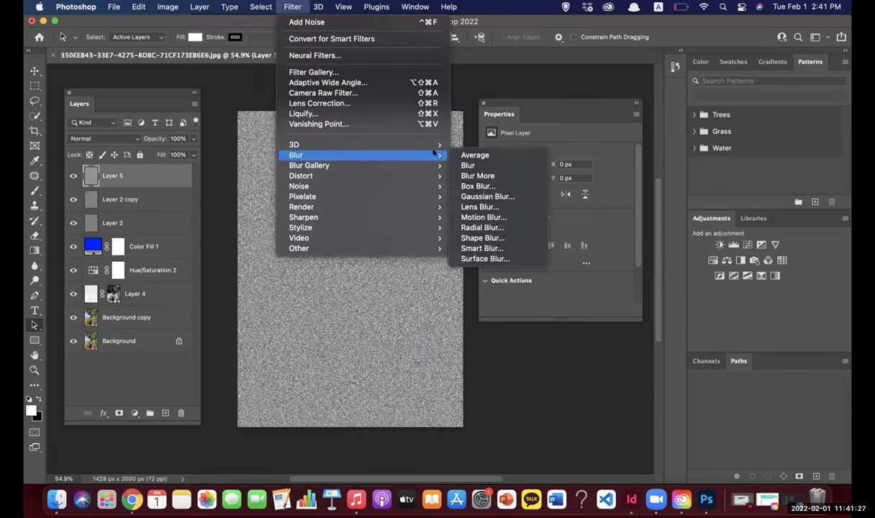
left_click(486, 196)
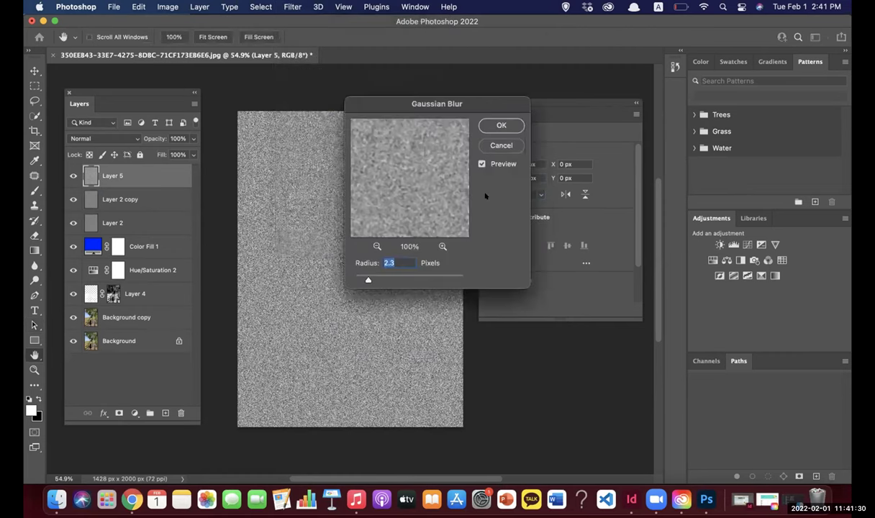
left_click(500, 126)
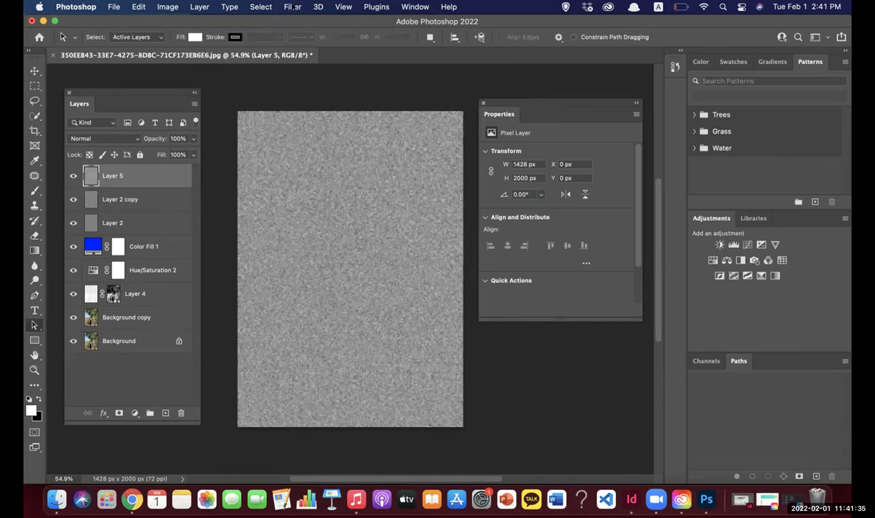
- Apply a Motion Blur to Layer 5 at an angle of -54° and a distance of 27 pixels, and set its blend mode to Overlay
left_click(293, 7)
mouse_move(403, 155)
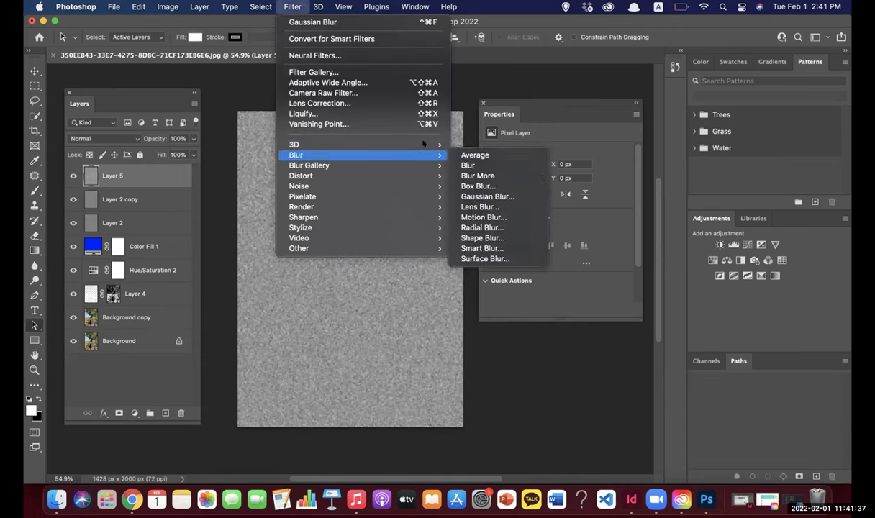
left_click(471, 216)
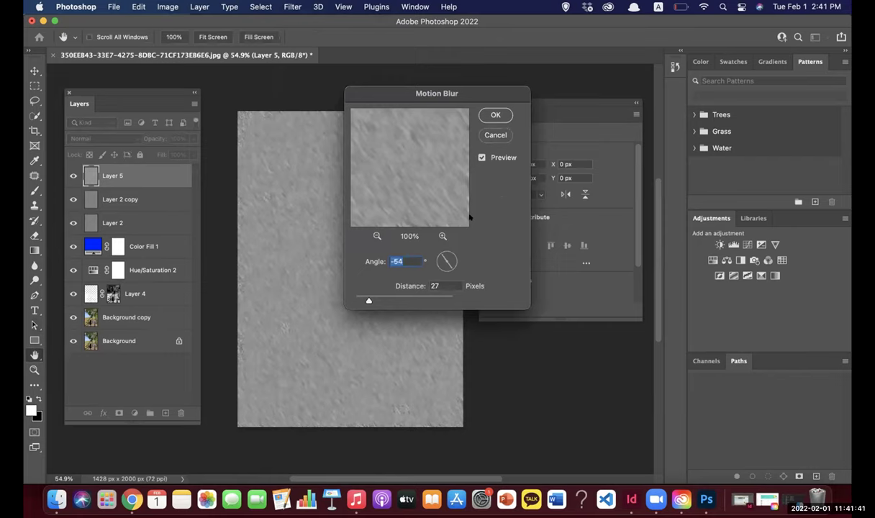
left_click(495, 115)
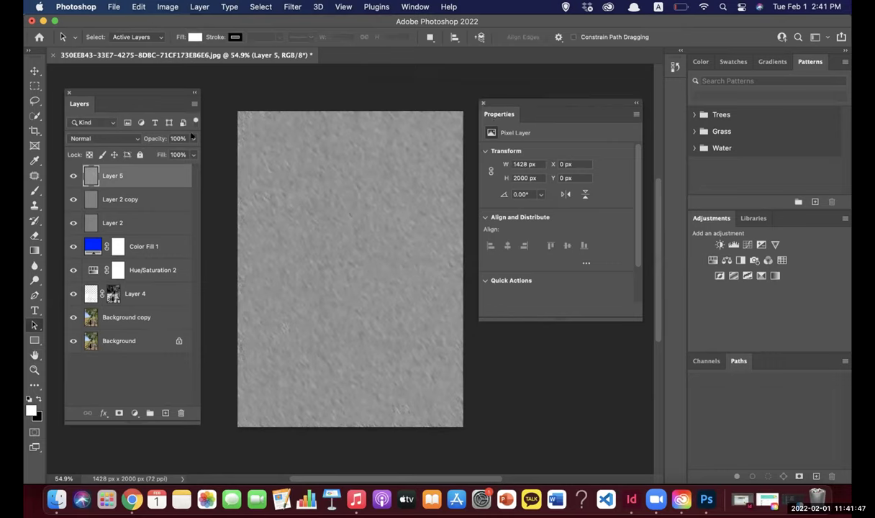
left_click(105, 138)
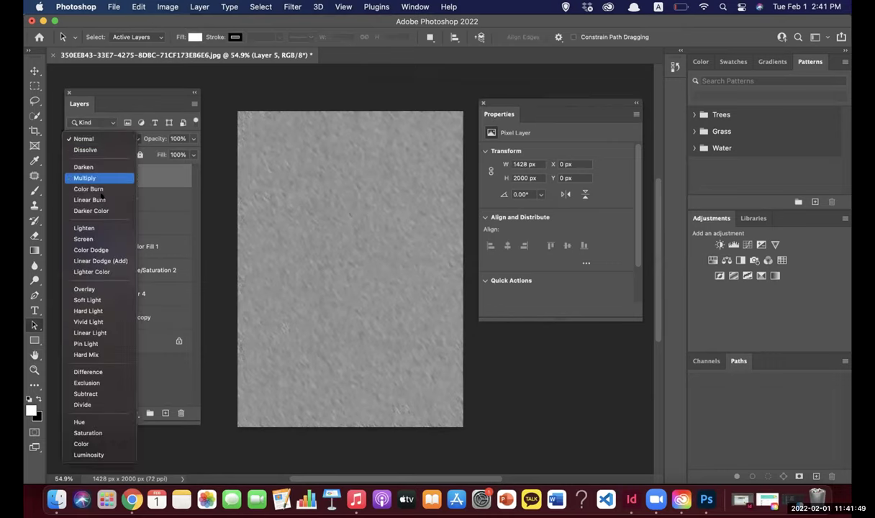
left_click(92, 289)
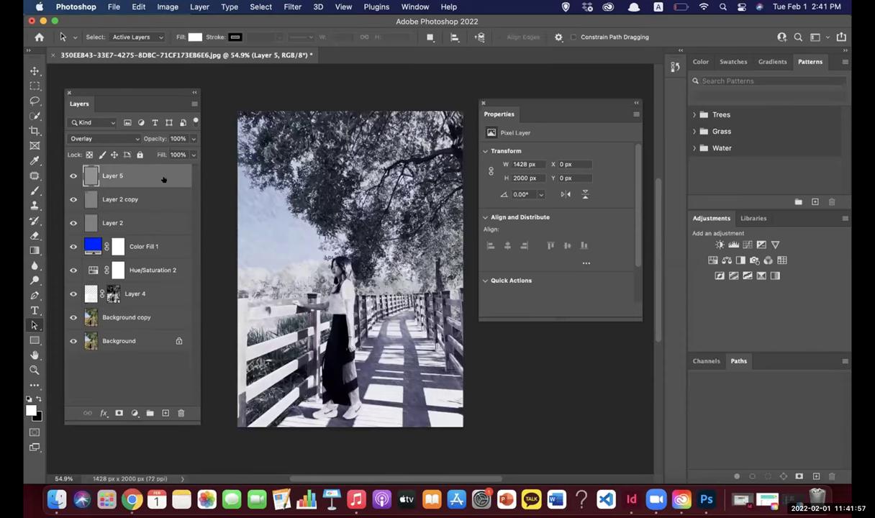
- Duplicate Layer 5 with its Overlay blending, and collapse the Properties panel and move it clear of the photo
left_click_drag(159, 179, 162, 414)
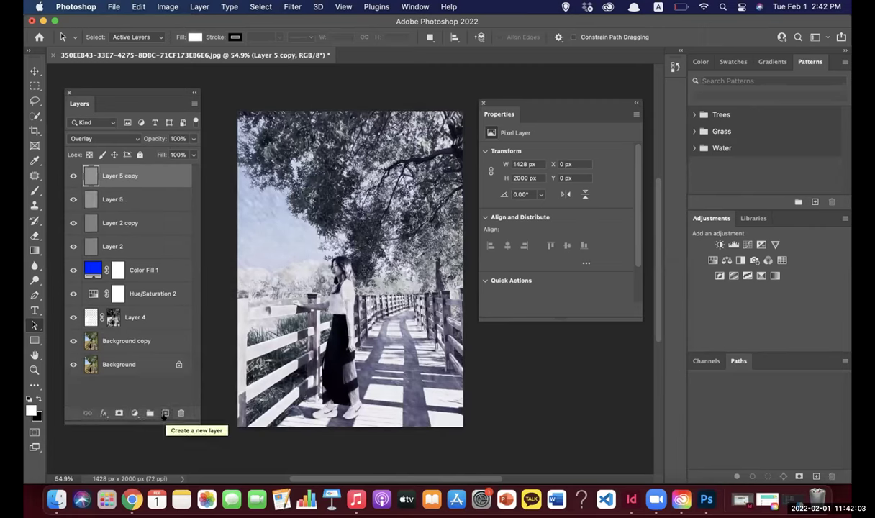
left_click_drag(566, 102, 590, 105)
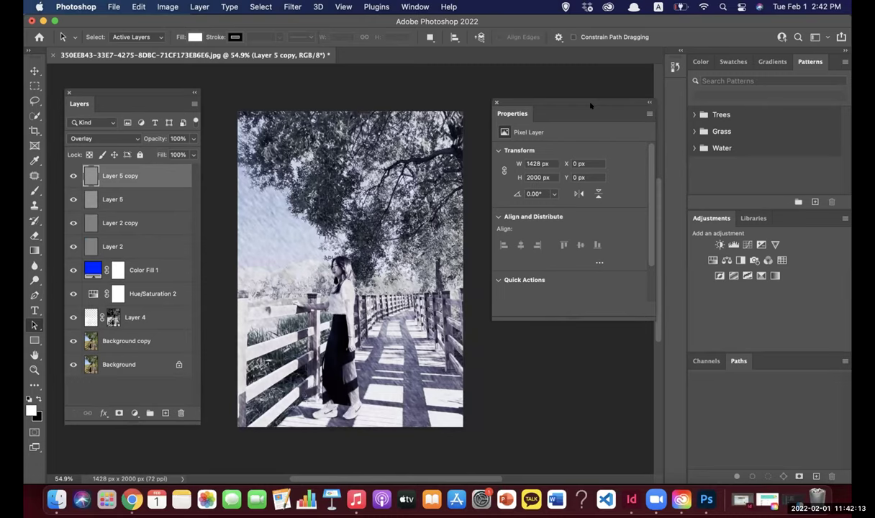
left_click(647, 102)
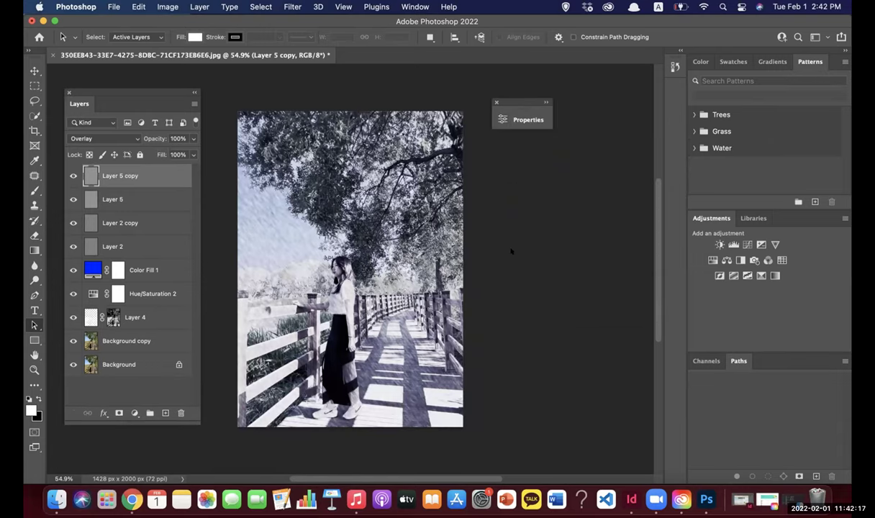
left_click_drag(520, 100, 558, 90)
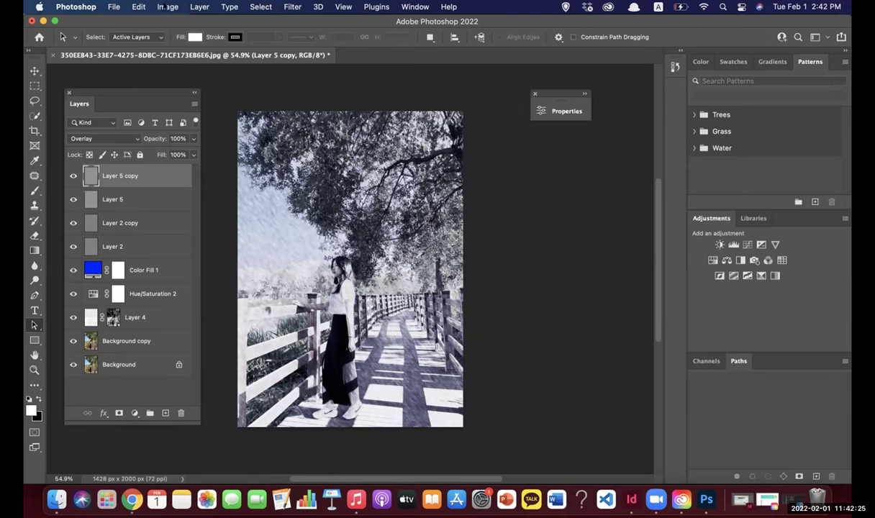
- Open the Image Size dialog to check the photo's pixel dimensions and resolution
left_click(167, 6)
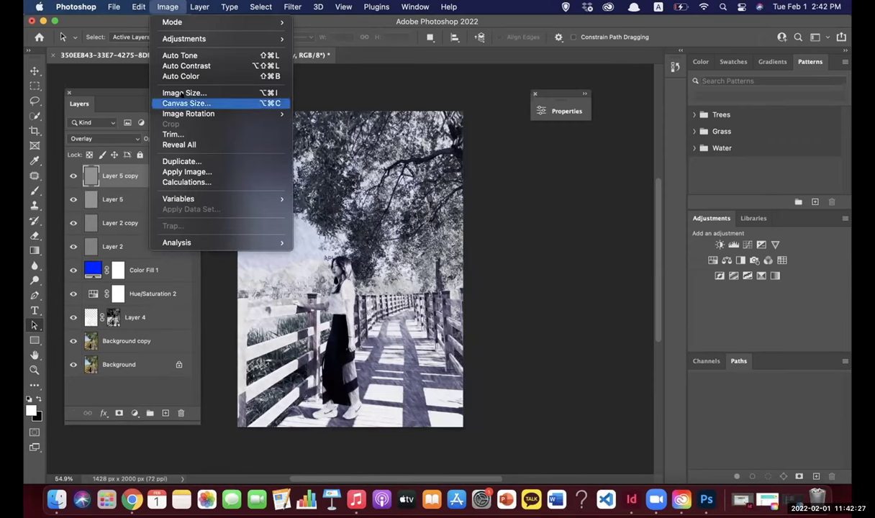
left_click(183, 93)
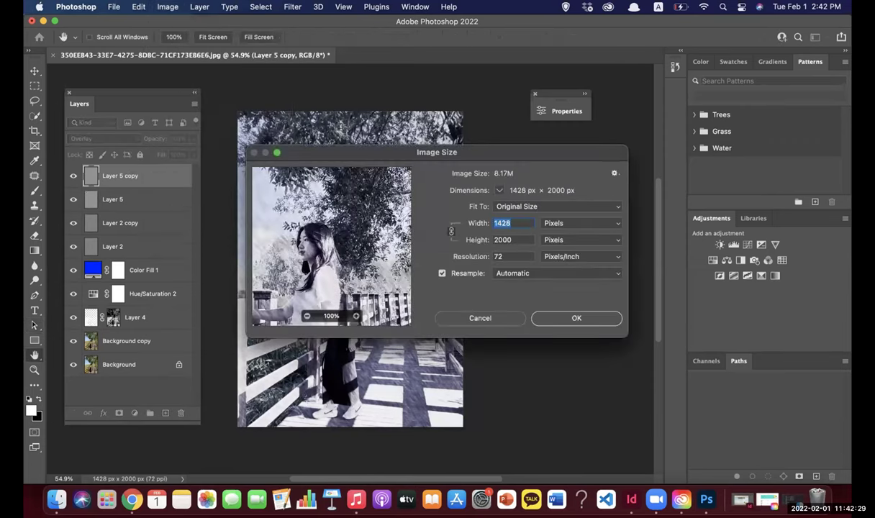
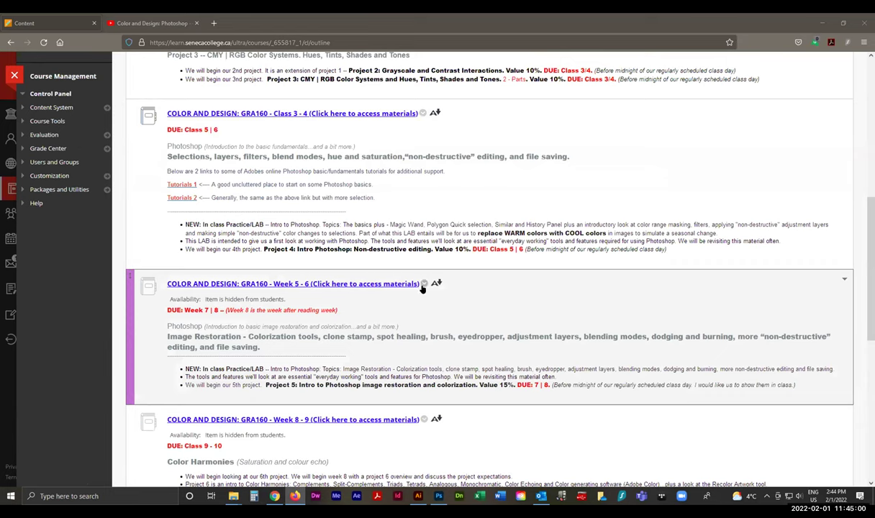
- Make the COLOR AND DESIGN: GRA160 - Week 5 - 6 module available to students in Weekly Course Modules
left_click(424, 284)
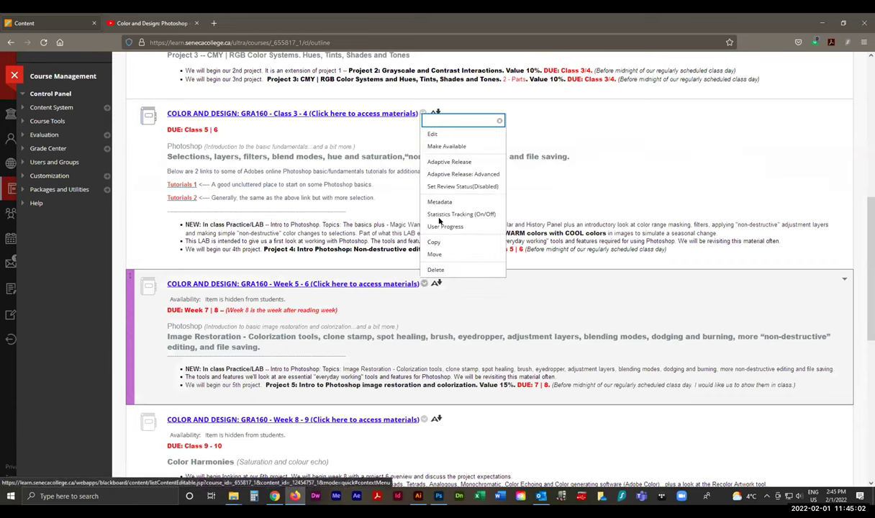
left_click(454, 146)
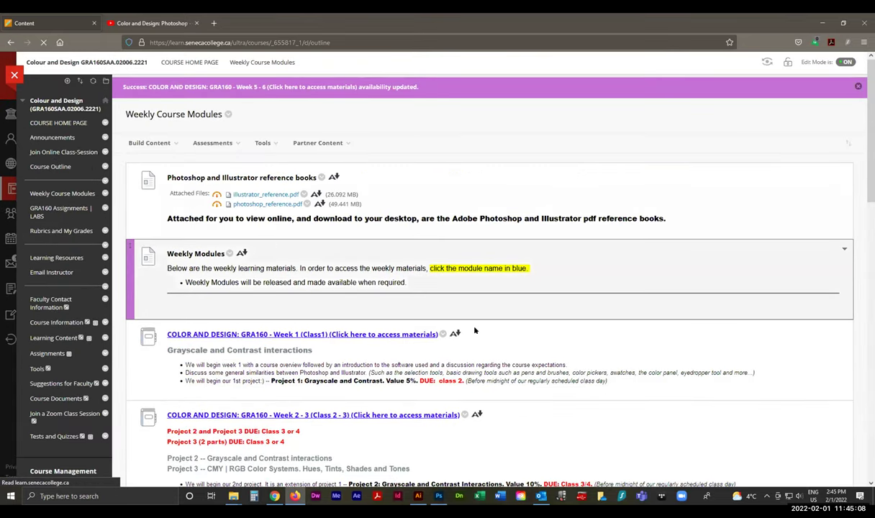
- Make LAB | Assignment 5: Intro Photoshop available to students on the GRA160 Assignments | LABS page
scroll(493, 333, "down", 10)
scroll(493, 333, "down", 5)
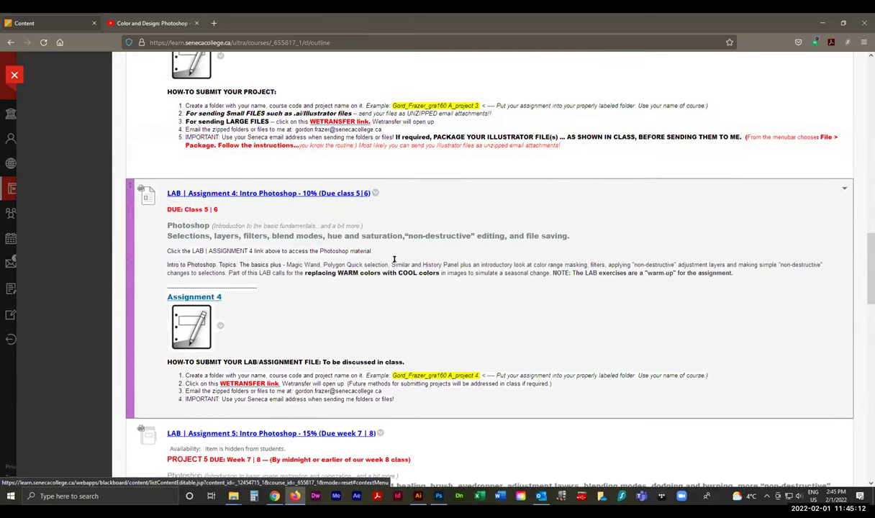
scroll(394, 260, "down", 3)
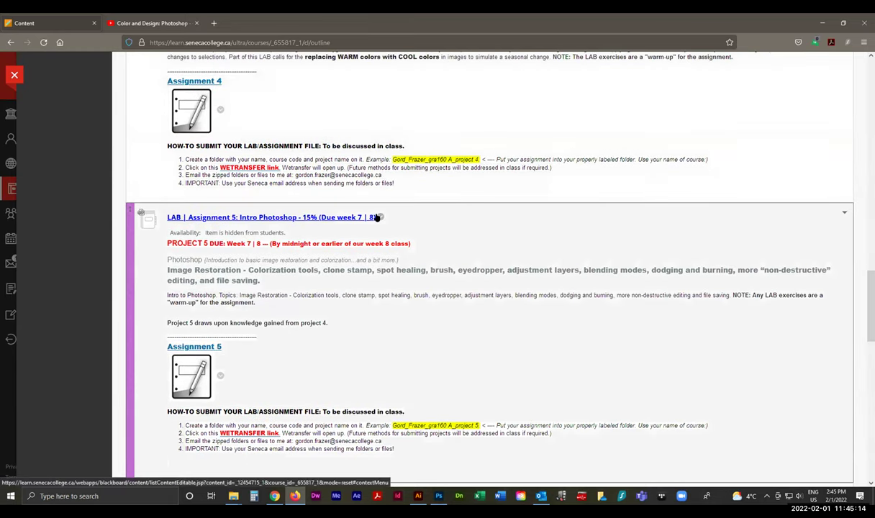
left_click(378, 216)
left_click(403, 78)
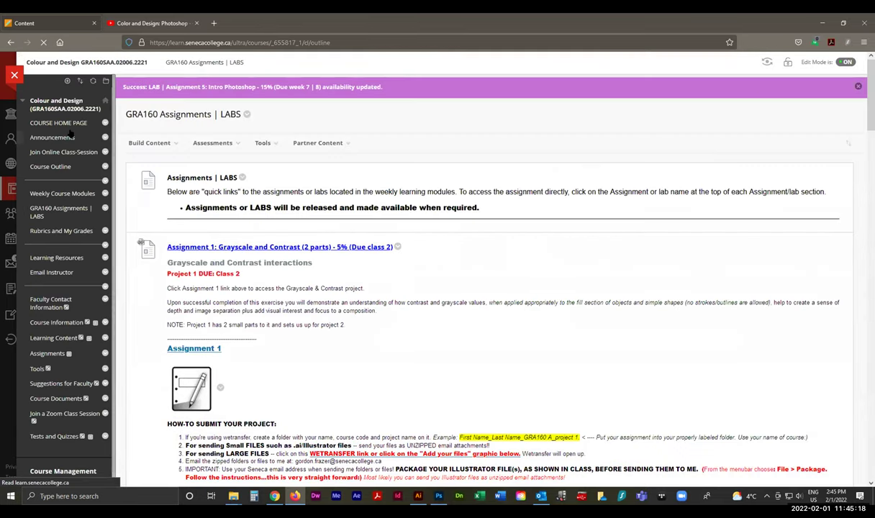
- Open Weekly Course Modules with Edit Mode off and examine the Week 5 - 6 module's topics and due date
left_click(62, 185)
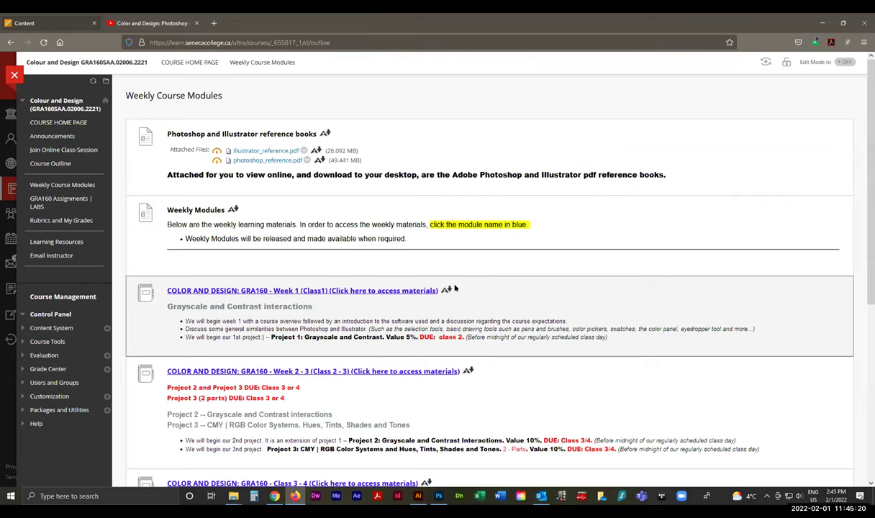
scroll(458, 276, "down", 4)
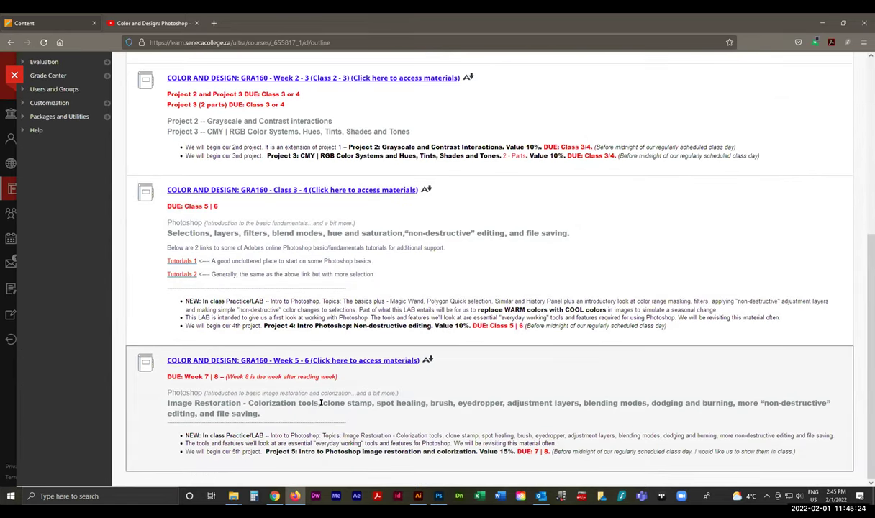
left_click_drag(321, 403, 353, 398)
left_click_drag(430, 402, 435, 404)
left_click_drag(651, 403, 705, 400)
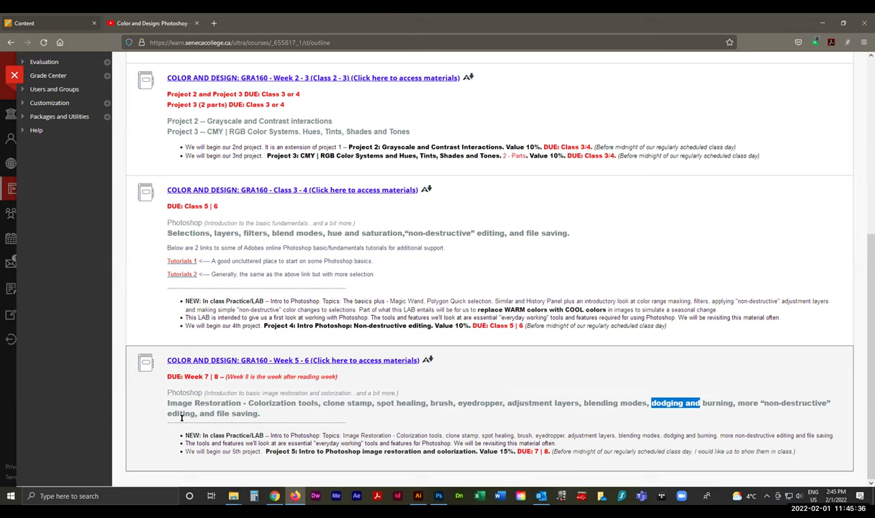
scroll(275, 418, "up", 1)
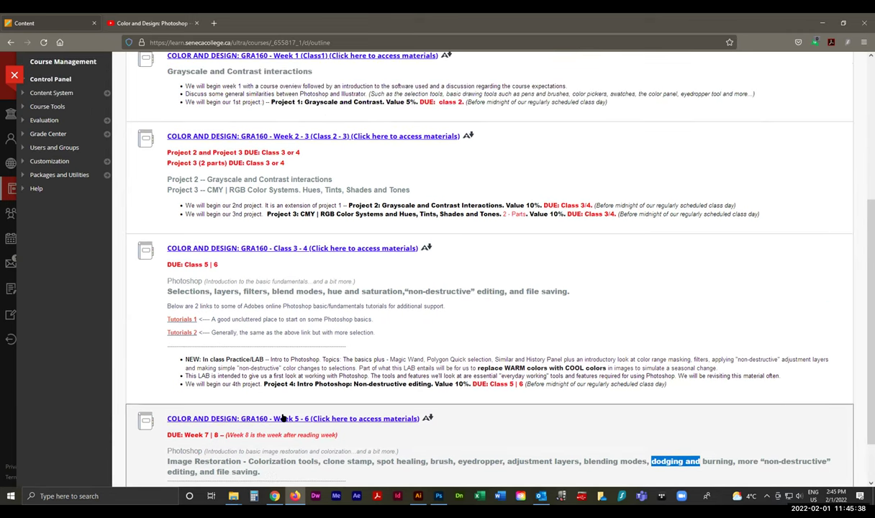
scroll(185, 317, "down", 1)
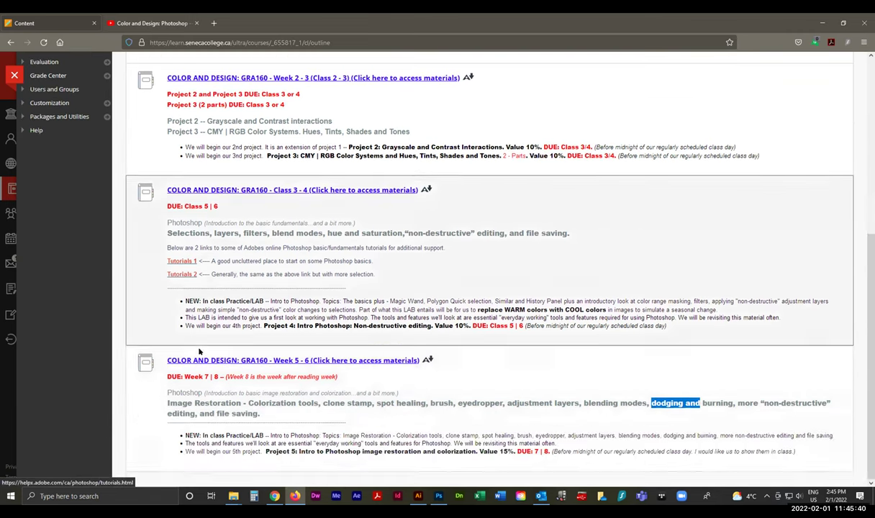
left_click(195, 355)
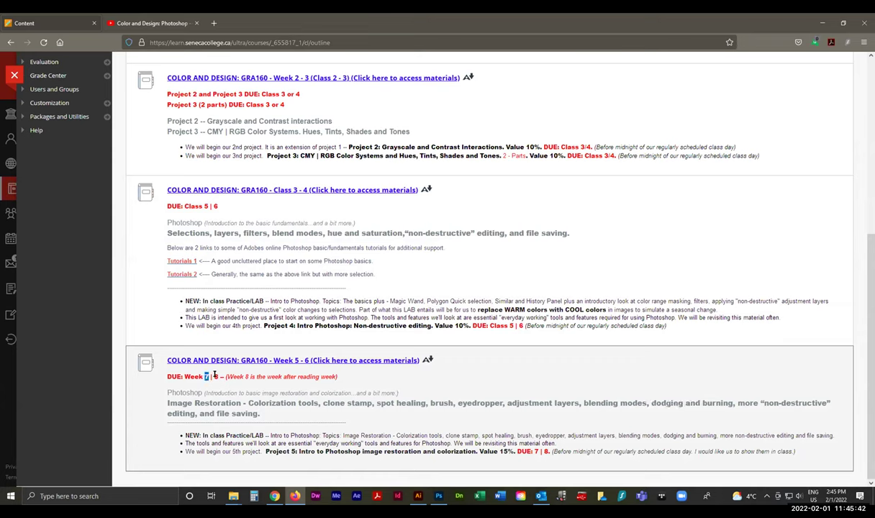
double_click(216, 375)
scroll(287, 332, "up", 4)
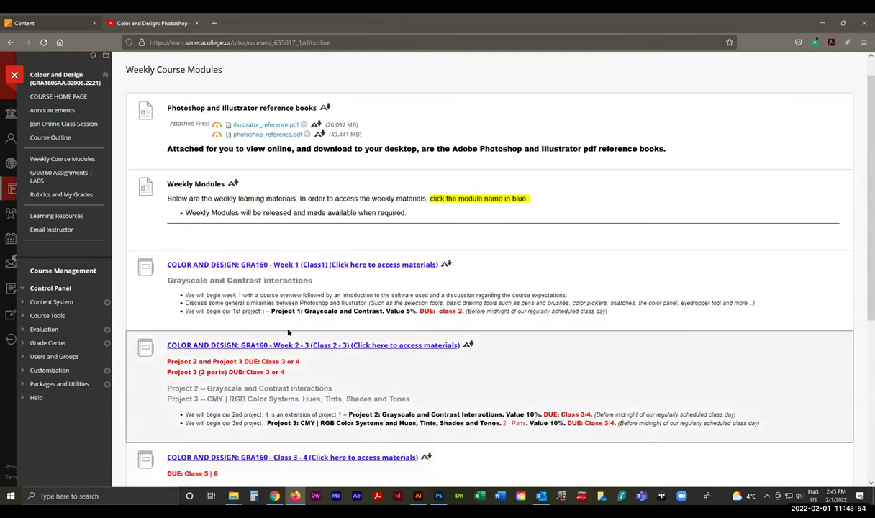
- Open the Week 5 - 6 module, enlarge the page to 110%, and view its Project 5 image colorization/restoration photos section
left_click(68, 158)
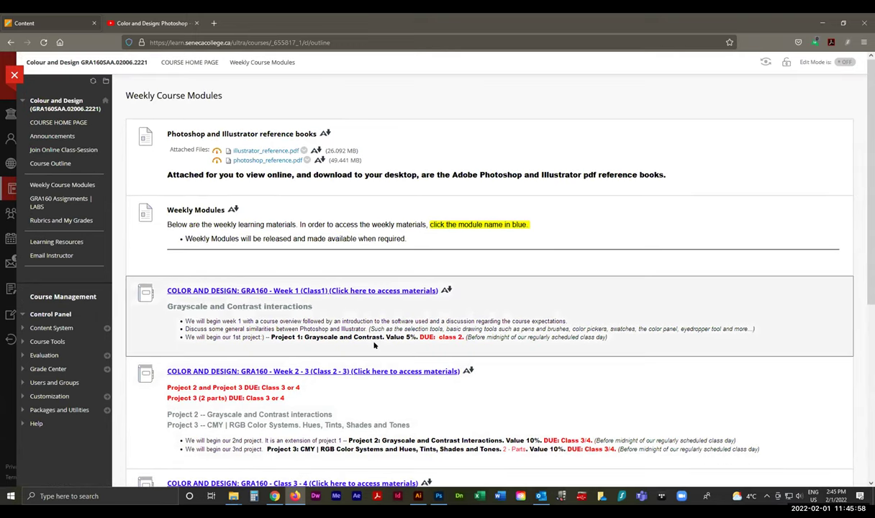
scroll(373, 345, "down", 4)
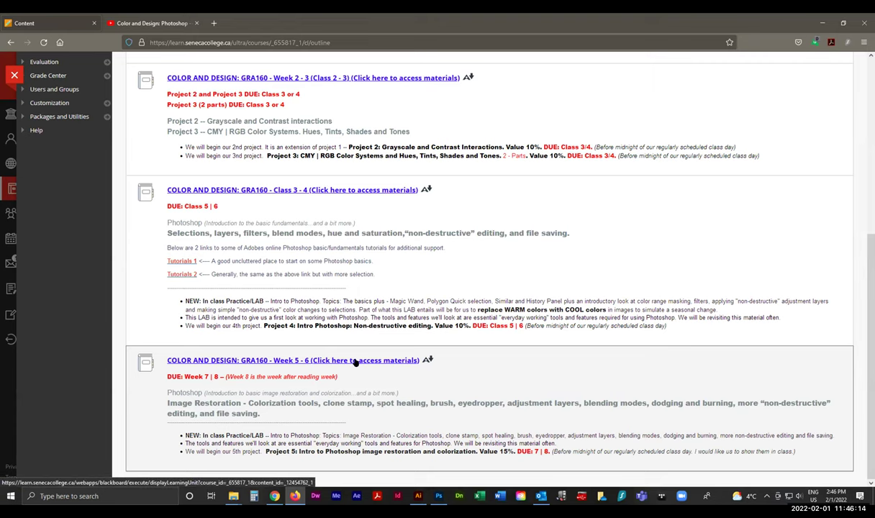
left_click(355, 361)
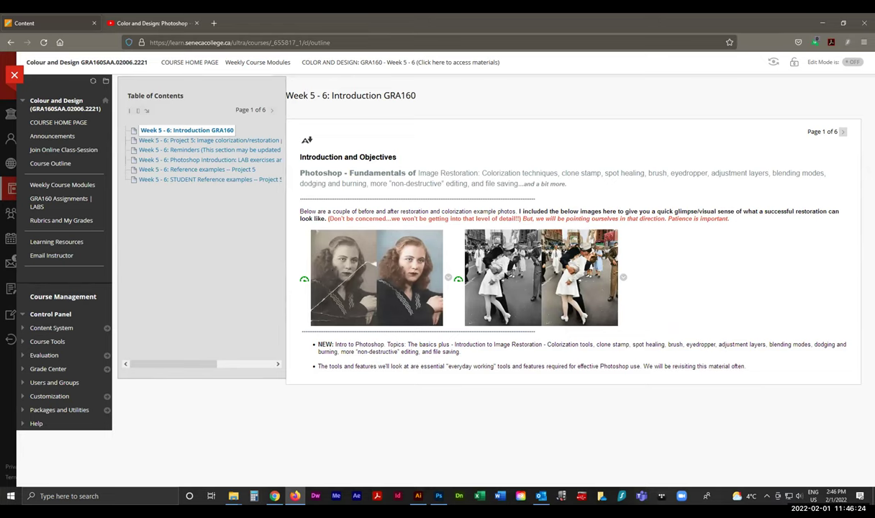
key("ctrl+plus")
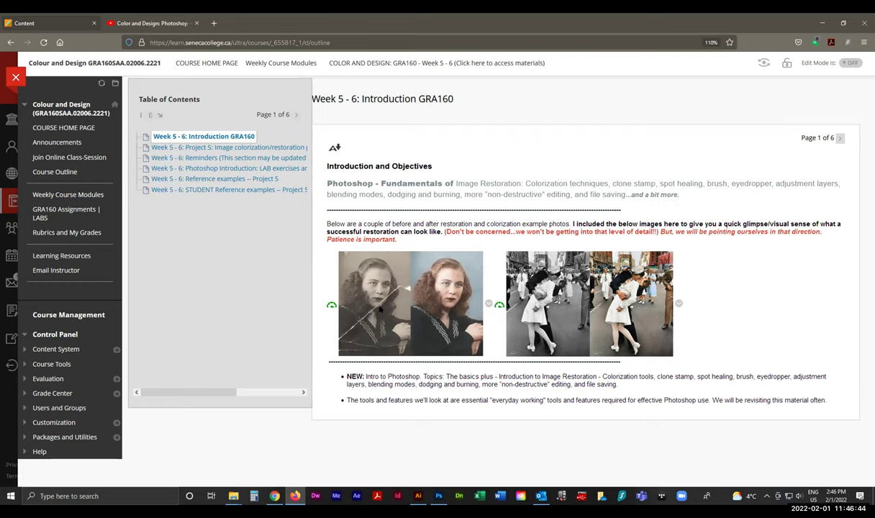
left_click(254, 148)
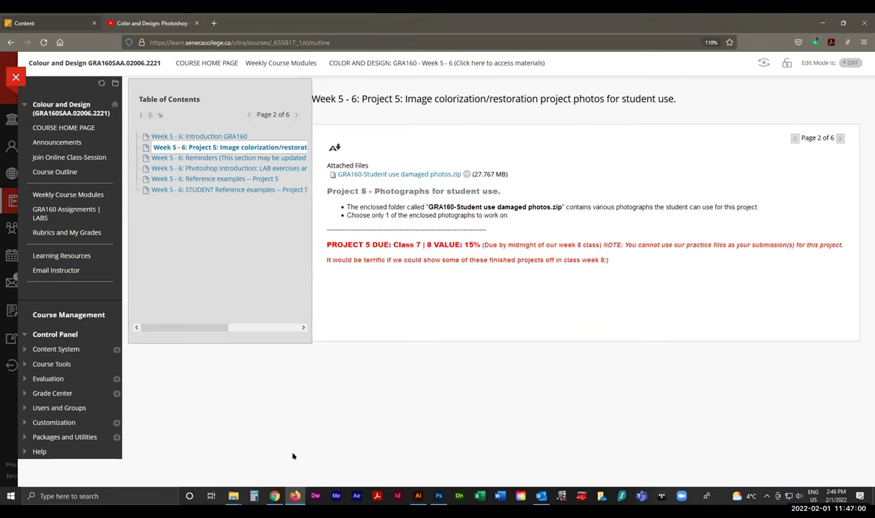
- Close the student submission and 120 project 2---2022 folder windows, and switch to File Explorer's GRA160 project 4 photo options folder
mouse_move(233, 495)
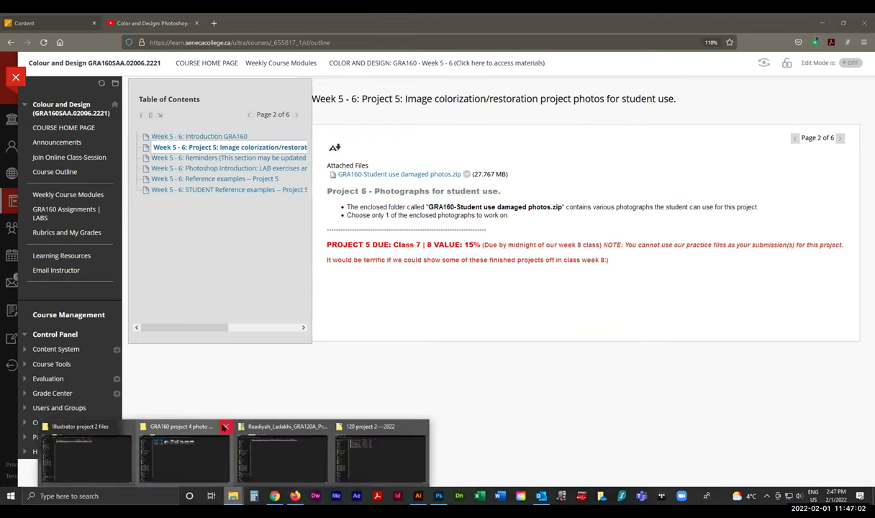
left_click(323, 426)
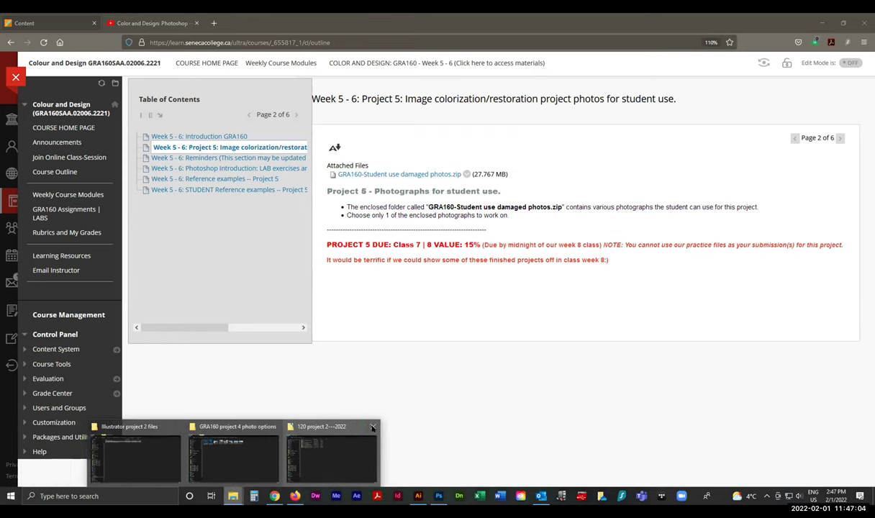
left_click(373, 426)
left_click(263, 457)
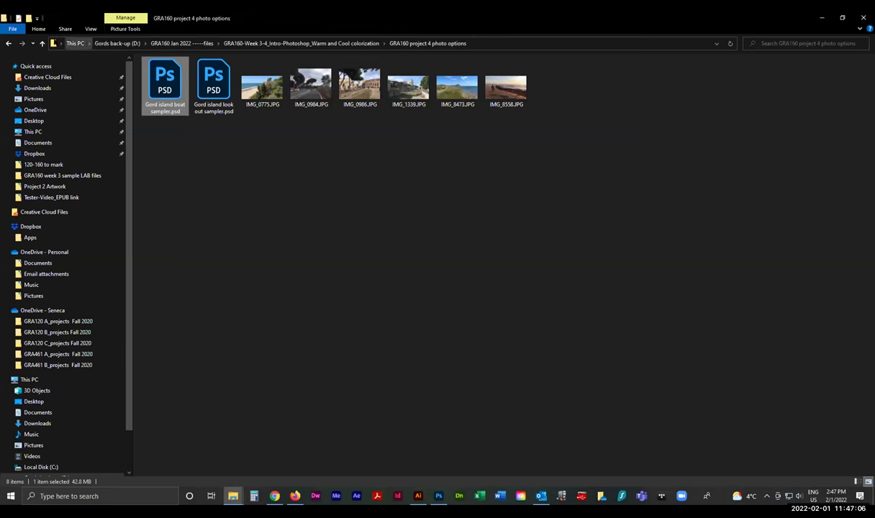
- Browse to the GRA160-Student use damaged photos folder inside the GRA160 Week 5-6 image colorization and restoration folder
left_click(42, 43)
left_click(42, 43)
double_click(205, 124)
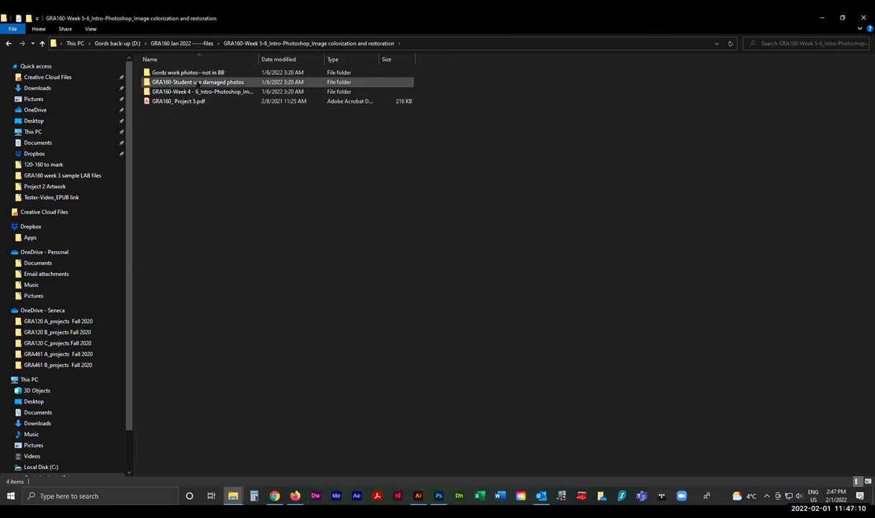
double_click(193, 82)
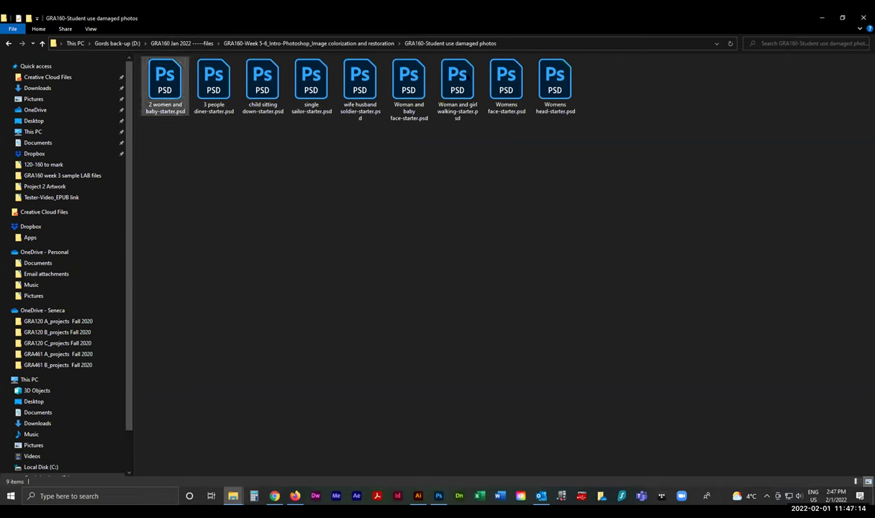
- Open Womens face-starter.psd in Photoshop to view the damaged portrait, and return to the damaged photos folder
left_click(503, 75)
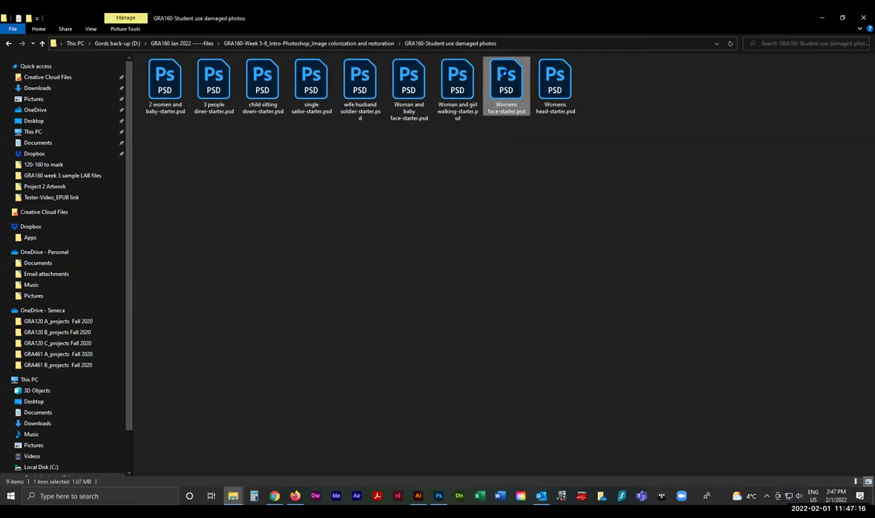
double_click(502, 75)
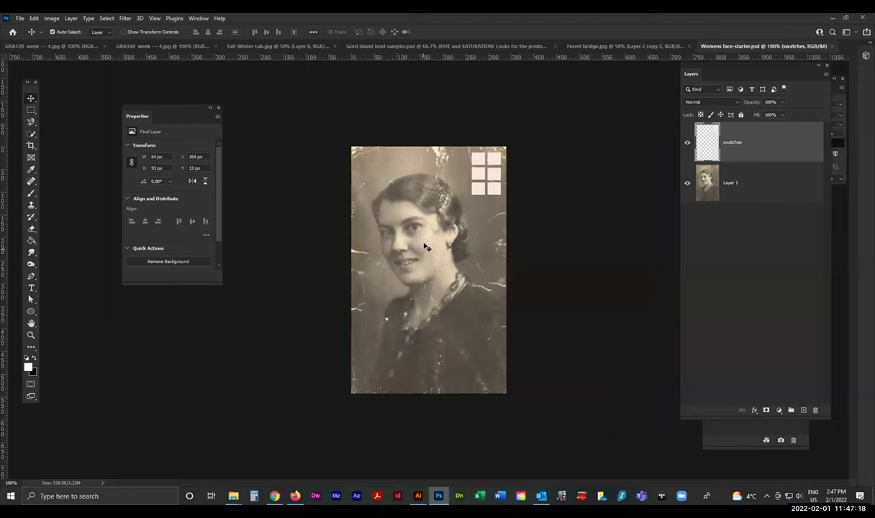
mouse_move(232, 497)
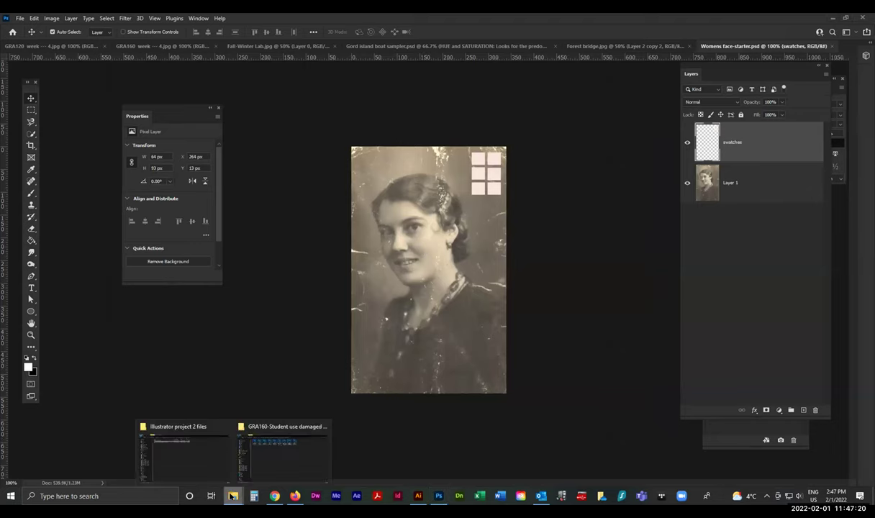
left_click(282, 452)
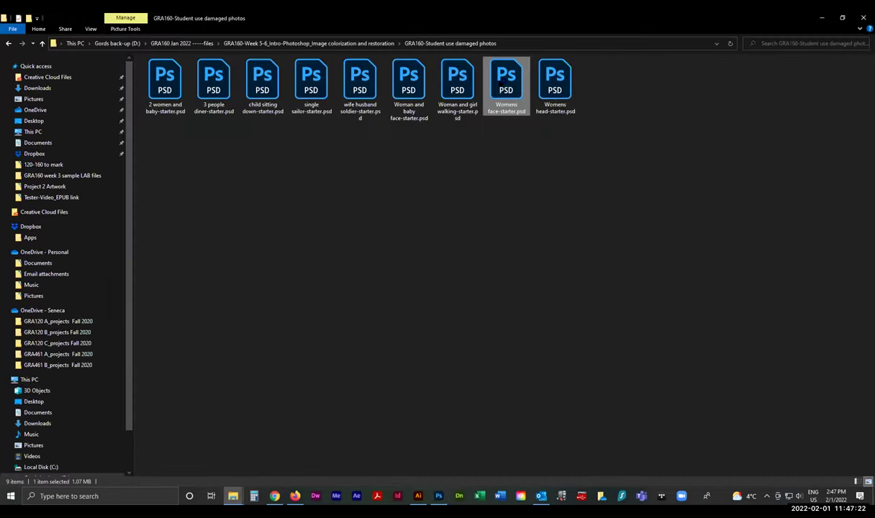
double_click(503, 80)
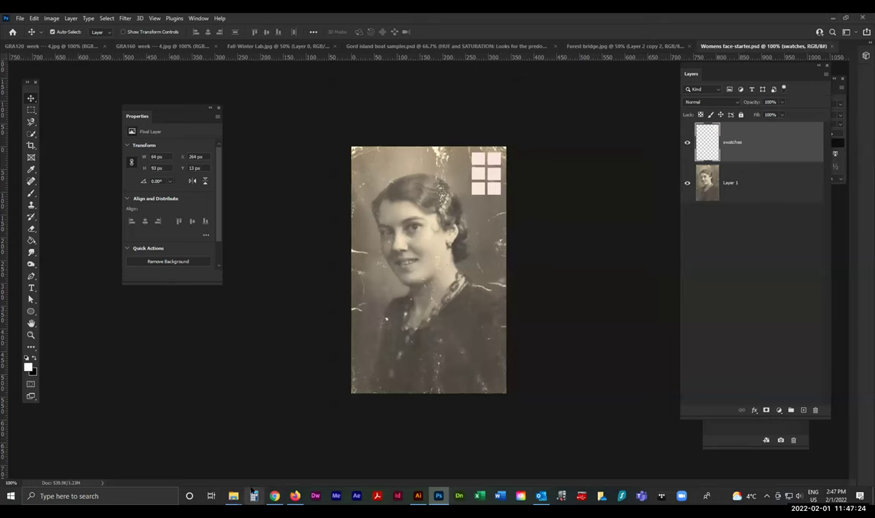
mouse_move(232, 497)
left_click(283, 447)
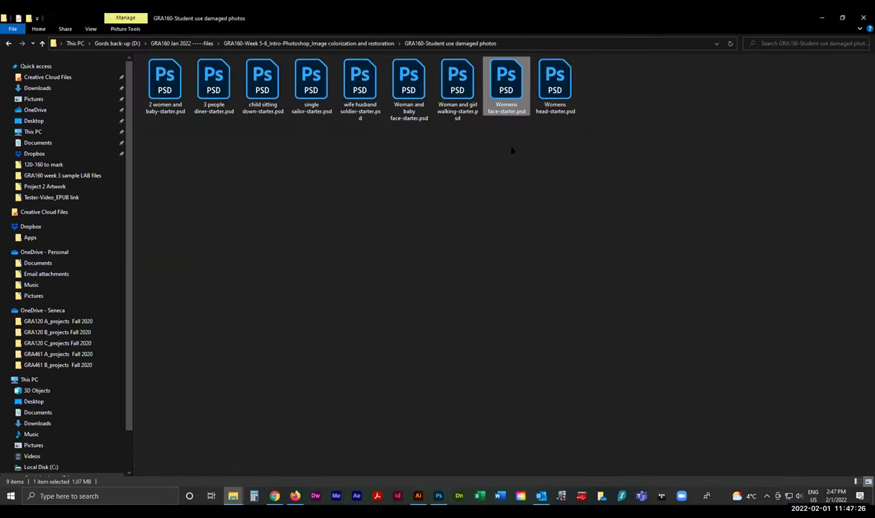
- Open Womens head-starter.psd and child sitting down-starter.psd from the damaged photos folder in Photoshop
left_click(555, 83)
key("Return")
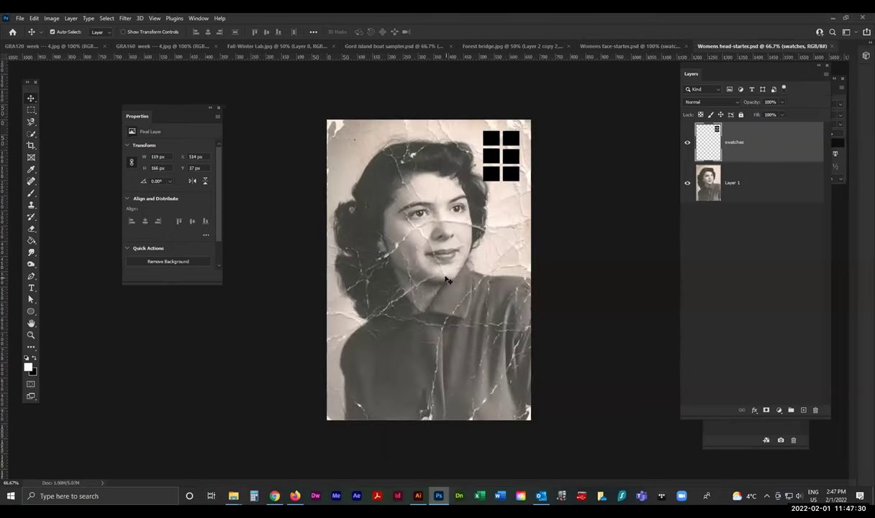
mouse_move(233, 496)
left_click(283, 456)
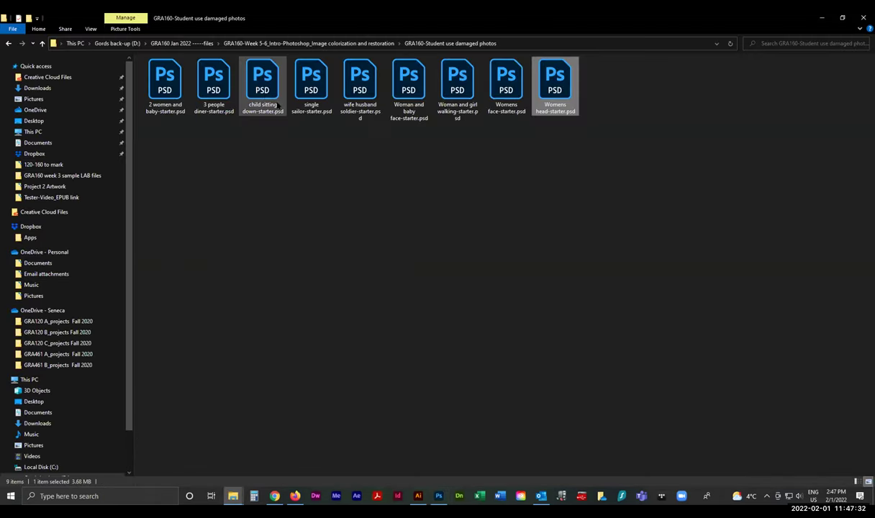
double_click(263, 101)
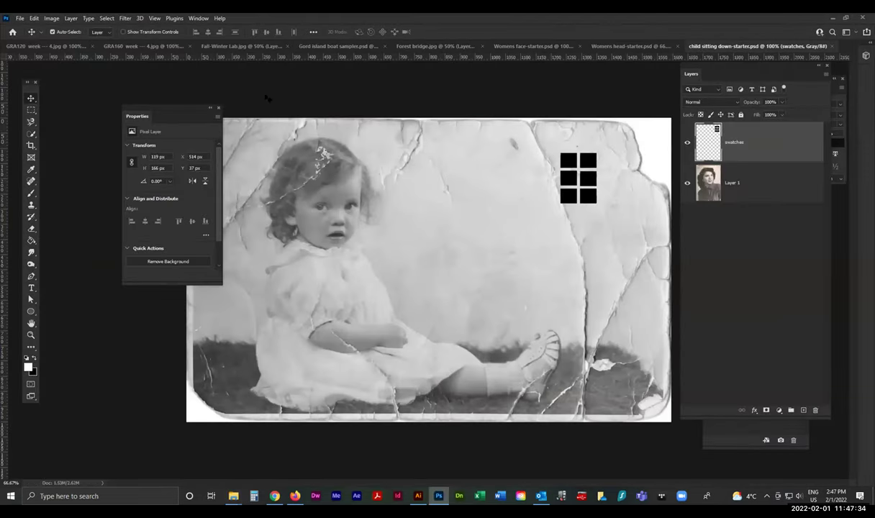
- Open 2 women and baby-starter.psd and 3 people diner-starter.psd from the damaged photos folder, and move the Properties panel clear of the photo
mouse_move(233, 496)
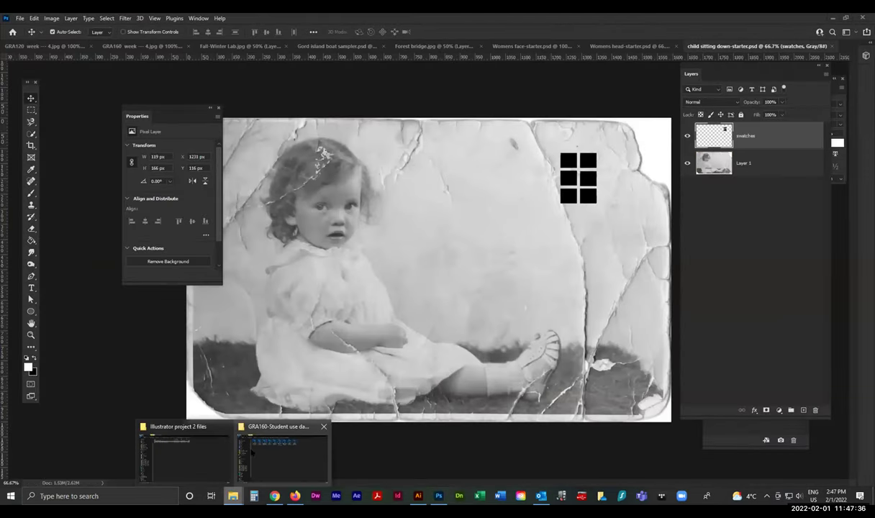
left_click(245, 432)
double_click(165, 93)
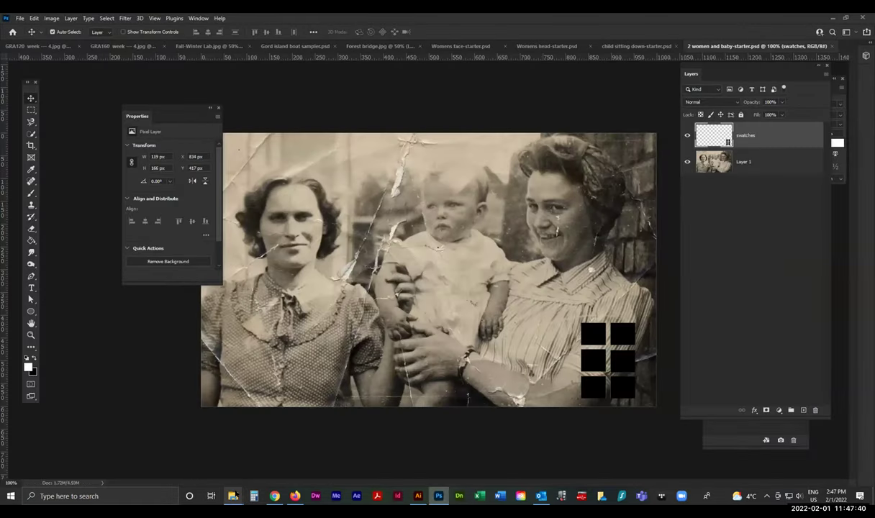
mouse_move(234, 496)
left_click(255, 440)
double_click(196, 81)
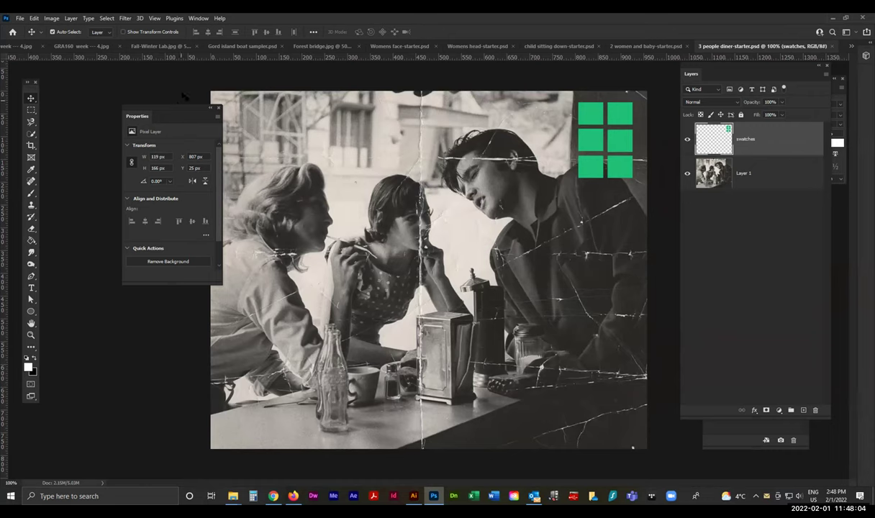
left_click_drag(179, 109, 106, 84)
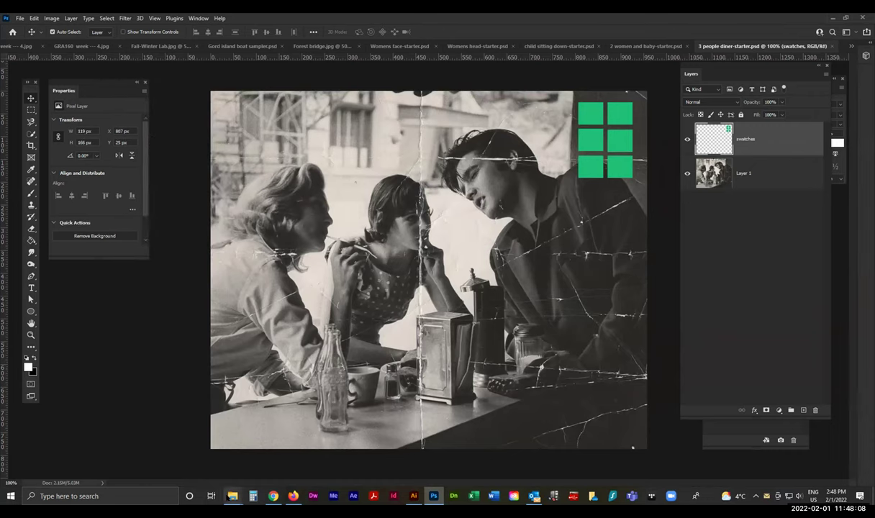
- Switch to the course page in Firefox and view the Week 5 - 6 Reminders and the Photoshop Introduction: LAB exercises and Assignment 5 sections
mouse_move(416, 494)
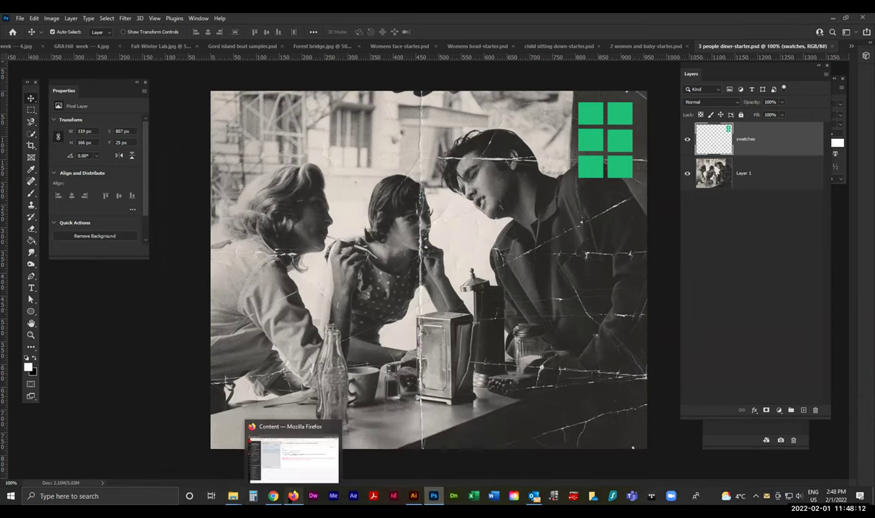
left_click(294, 496)
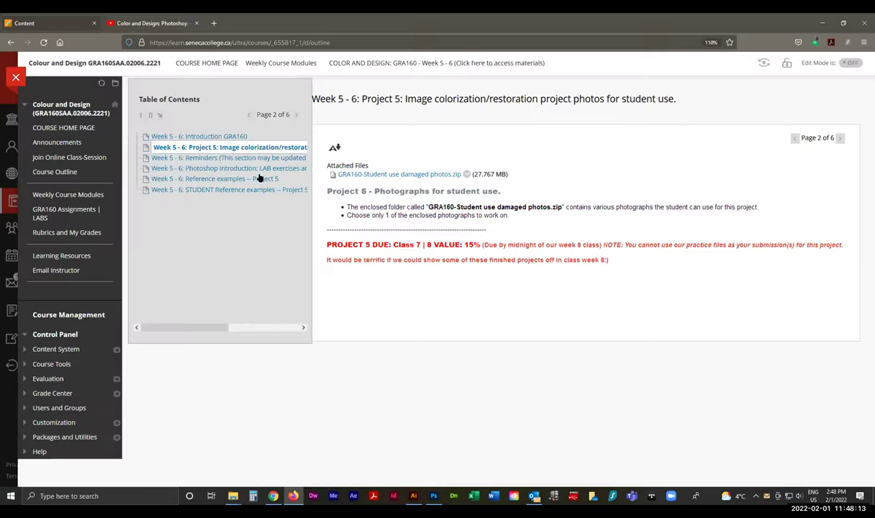
left_click(219, 158)
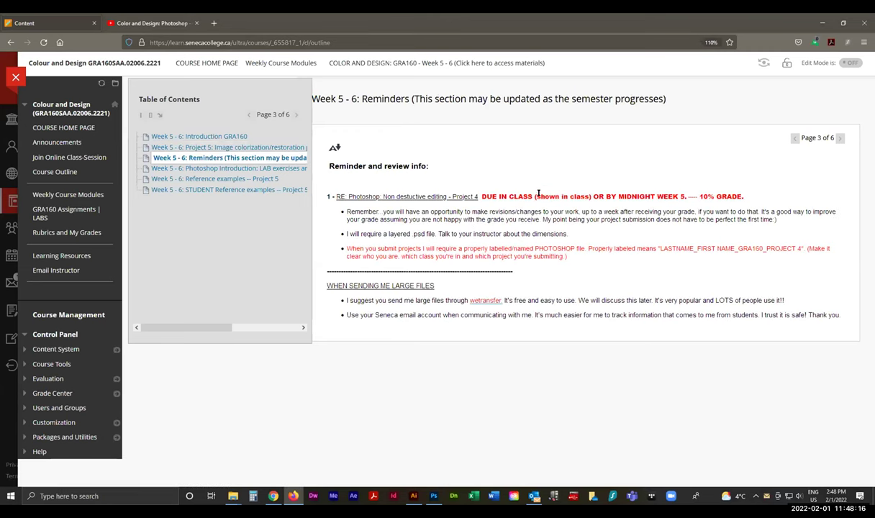
left_click(230, 168)
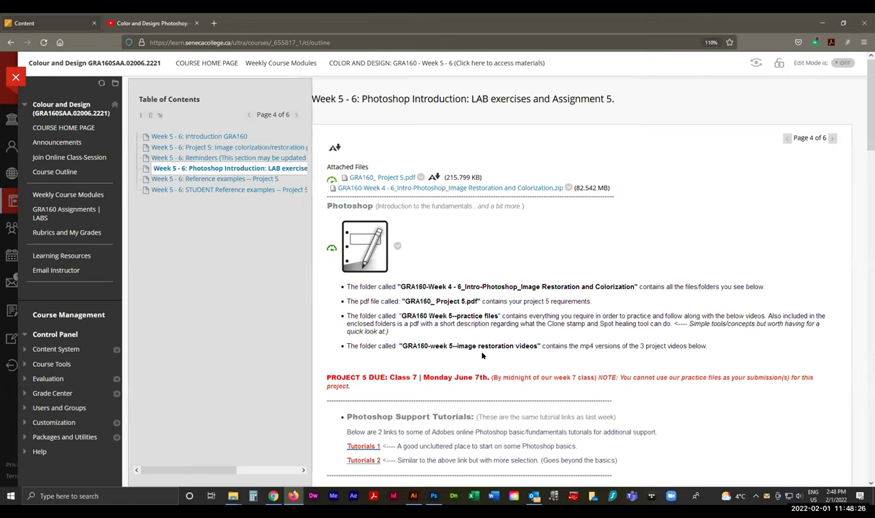
scroll(482, 355, "down", 5)
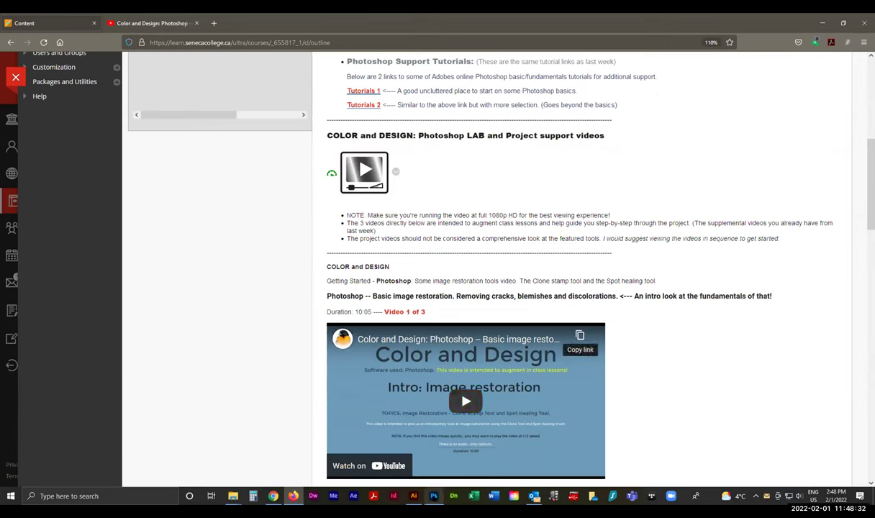
- Switch to Photoshop to show the Fall-Winter Lab.jpg winter composite, and return to the course page in Firefox
key("alt+Tab")
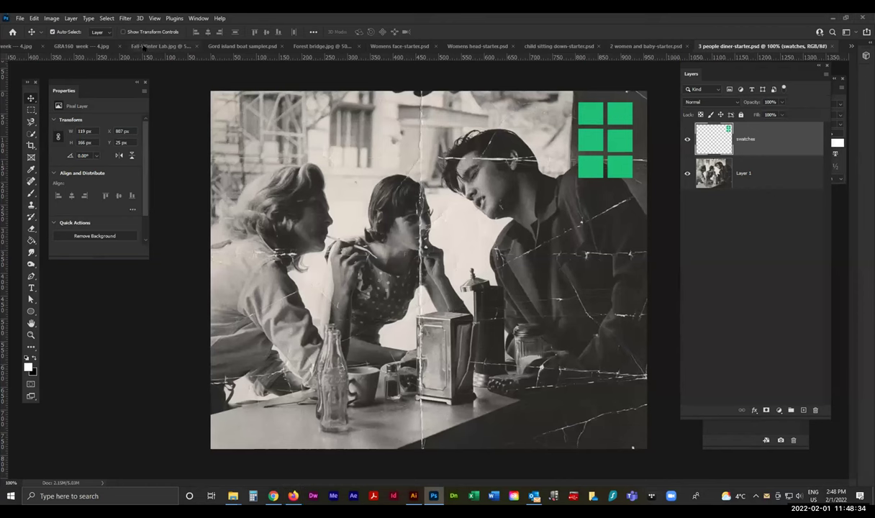
left_click(143, 47)
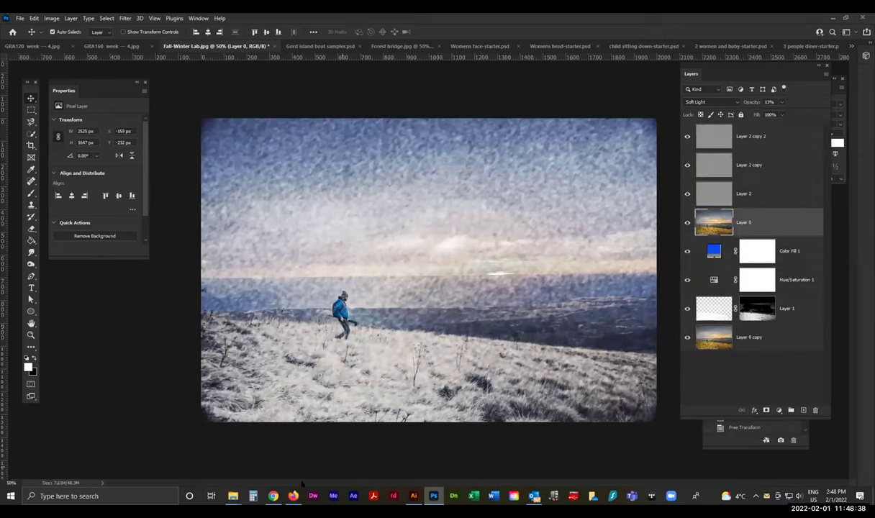
key("alt+Tab")
- Review the LAB exercises page from its Project 5 files and three support videos through to the additional support section
scroll(417, 144, "up", 4)
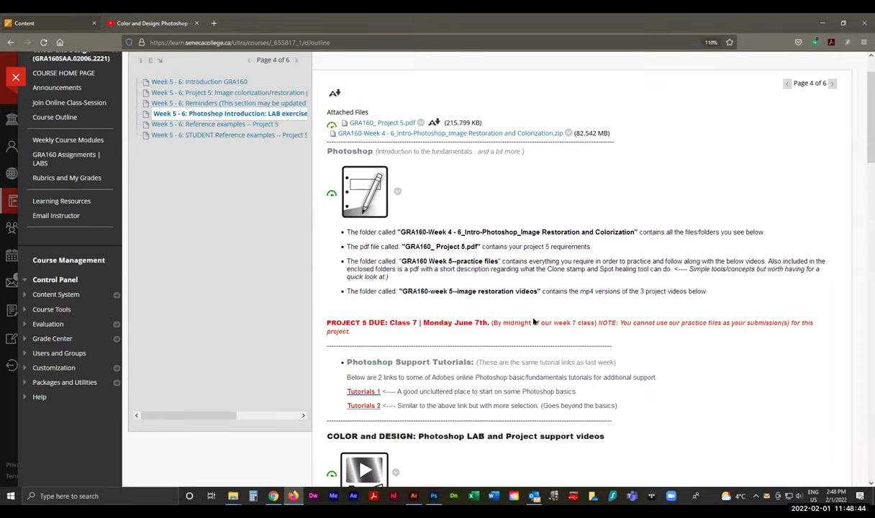
scroll(518, 310, "down", 2)
scroll(532, 317, "down", 4)
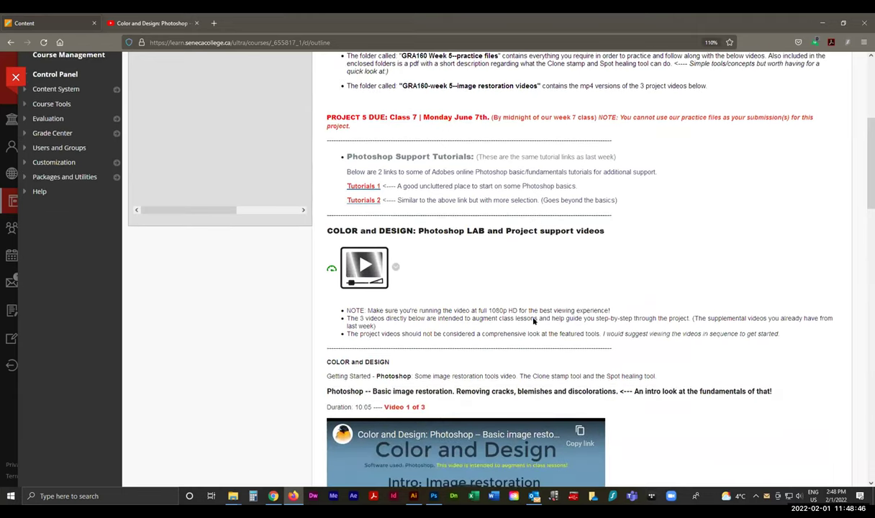
scroll(460, 288, "down", 9)
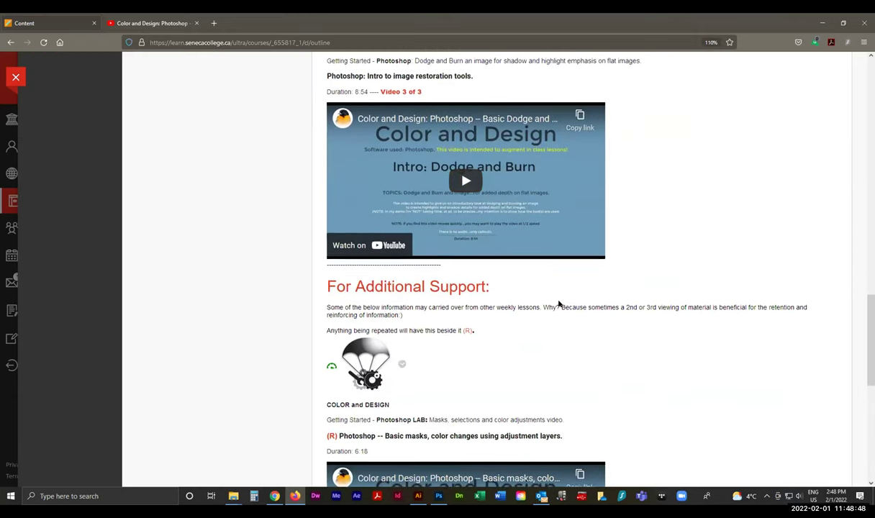
scroll(559, 303, "up", 9)
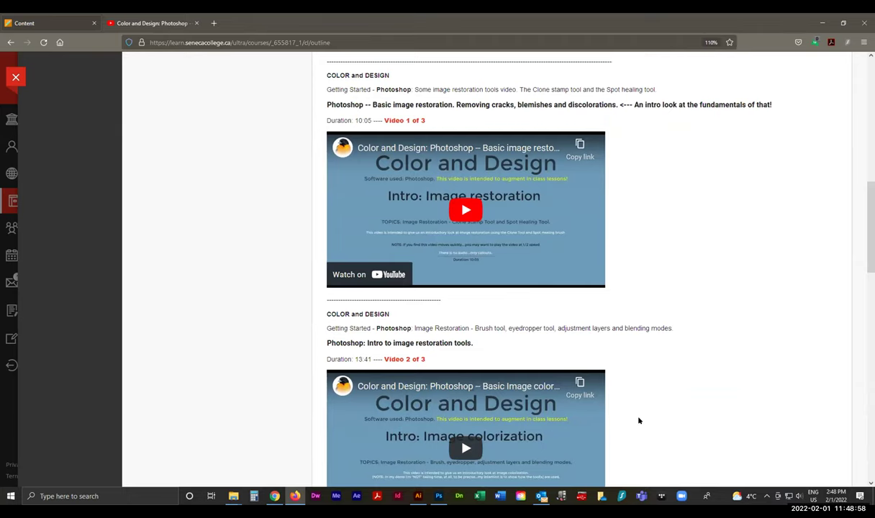
scroll(594, 367, "up", 6)
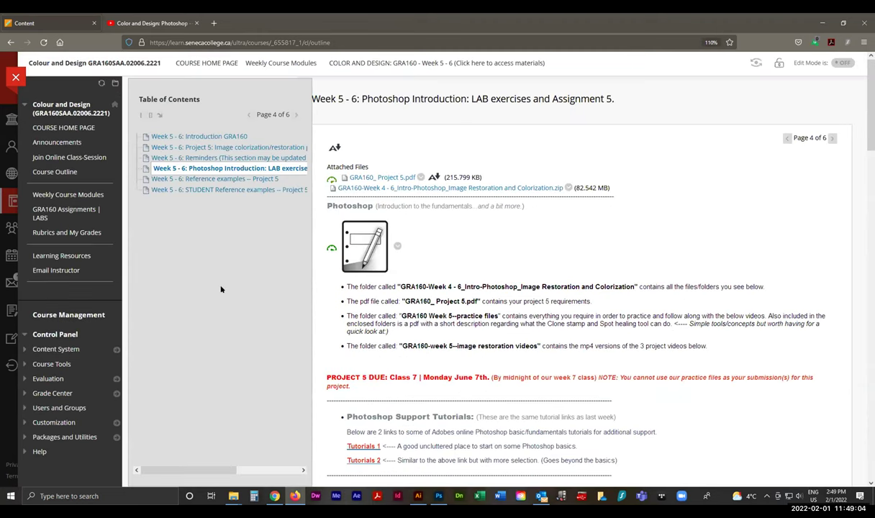
- Open the Reference examples -- Project 5 section and compare the damaged "baby on a chair" practice photo with its restored version
left_click(208, 180)
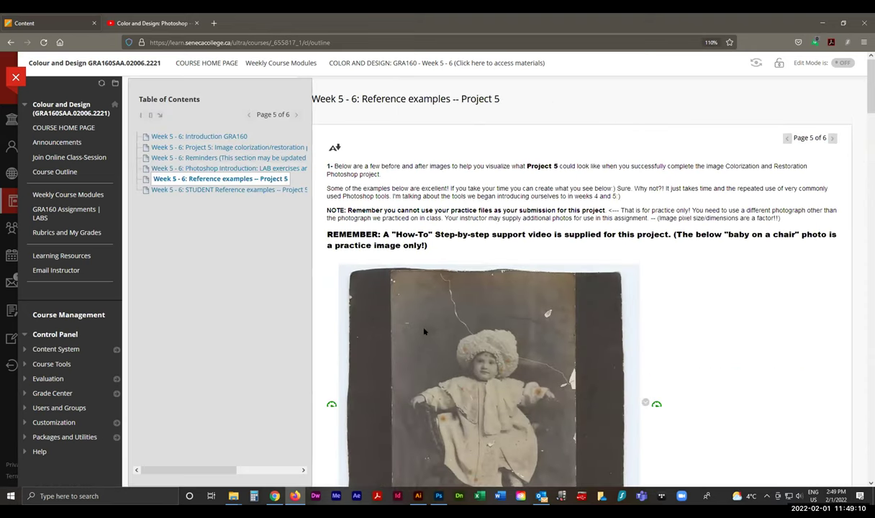
scroll(420, 332, "down", 3)
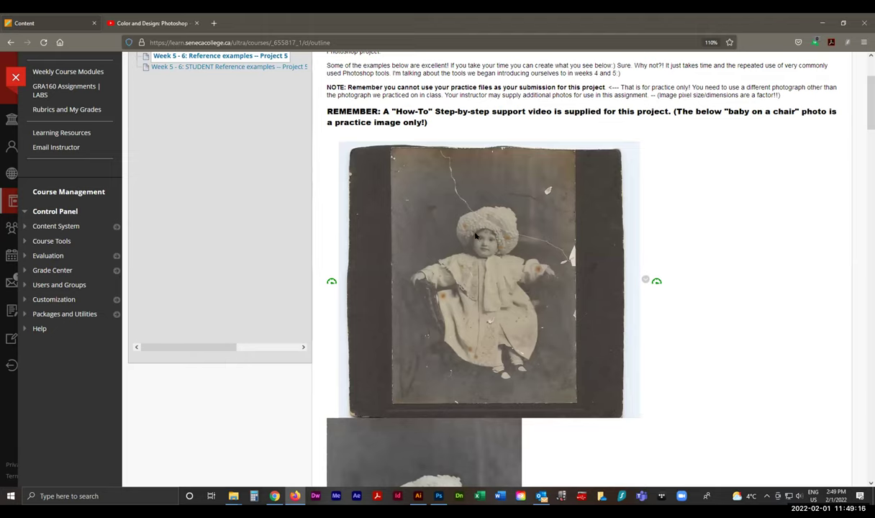
scroll(480, 267, "down", 6)
scroll(512, 260, "up", 3)
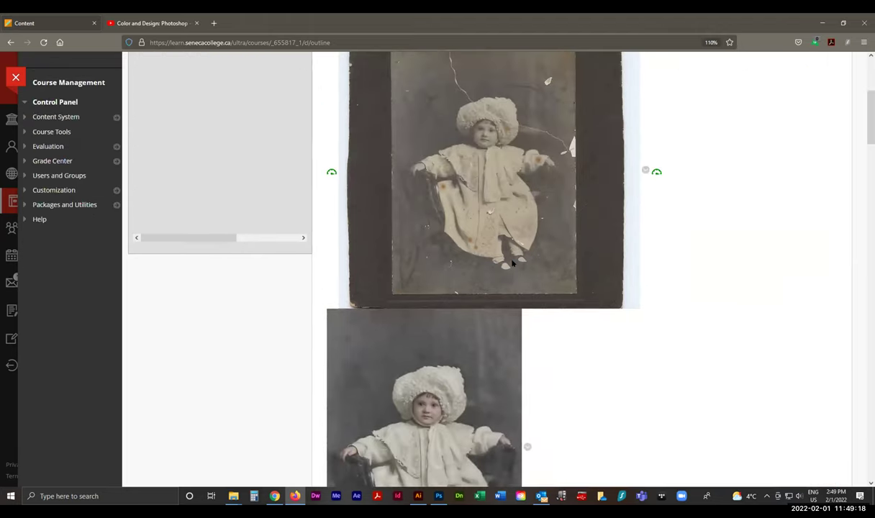
scroll(457, 345, "down", 2)
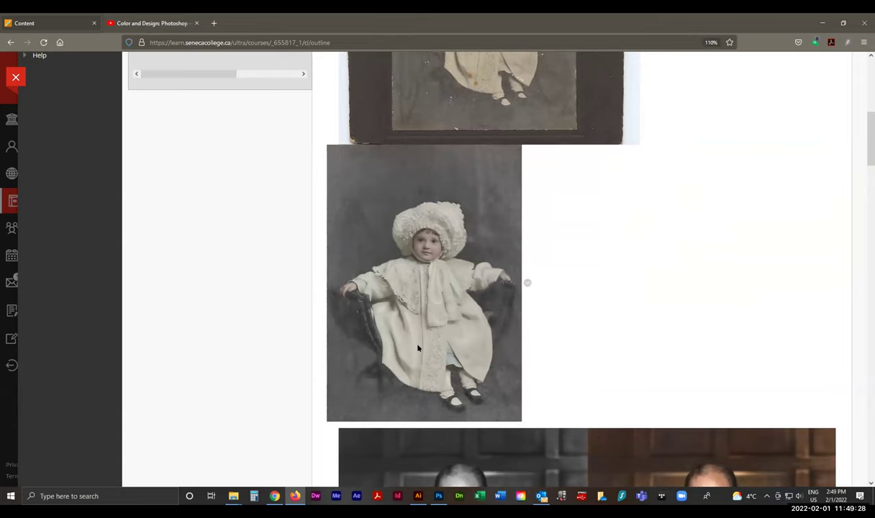
scroll(418, 348, "up", 2)
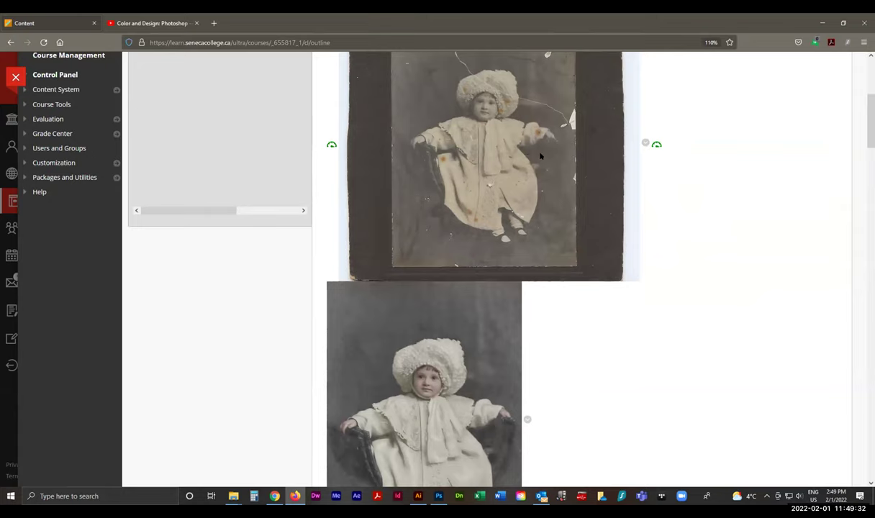
scroll(437, 224, "down", 3)
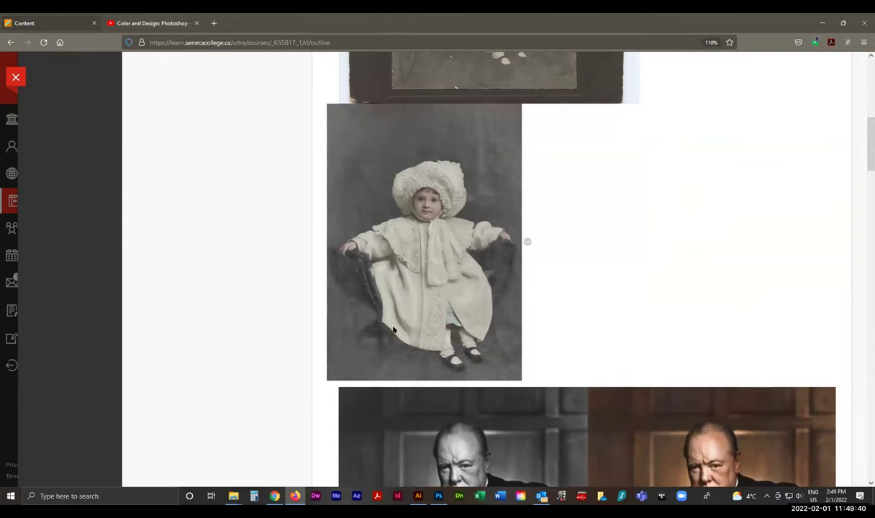
- Examine the remaining before-and-after colorization and restoration examples down to the end of the Project 5 reference page
scroll(353, 346, "down", 4)
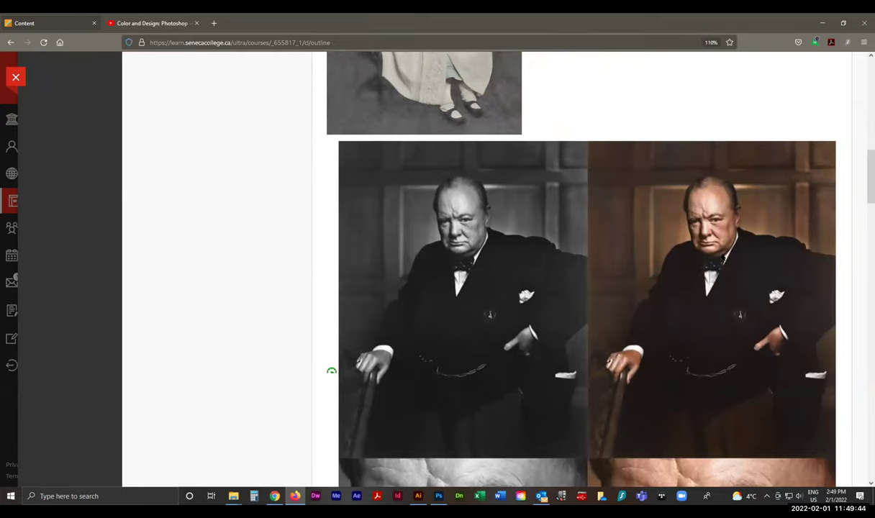
scroll(724, 265, "down", 4)
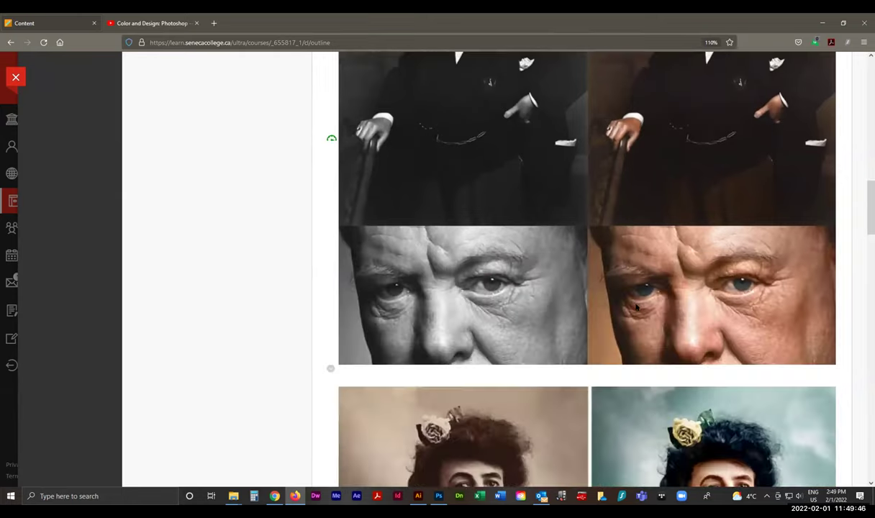
scroll(636, 306, "down", 5)
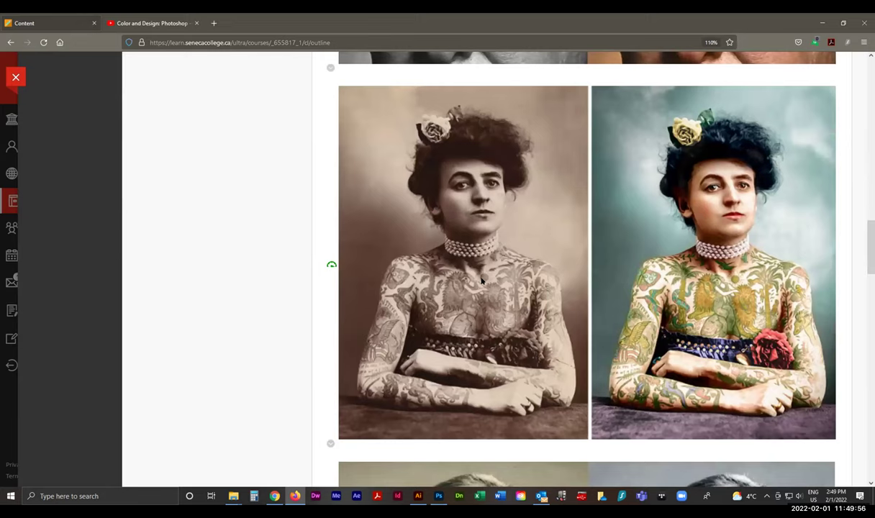
scroll(483, 281, "down", 6)
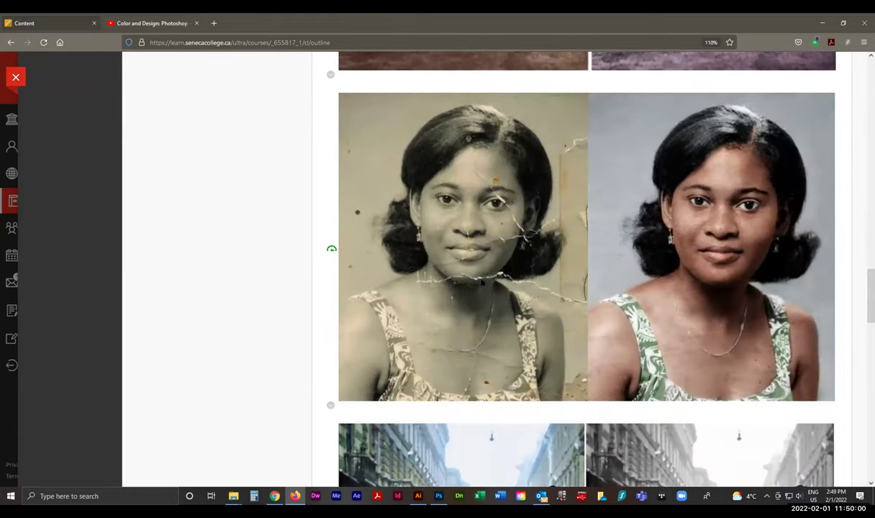
scroll(482, 283, "down", 4)
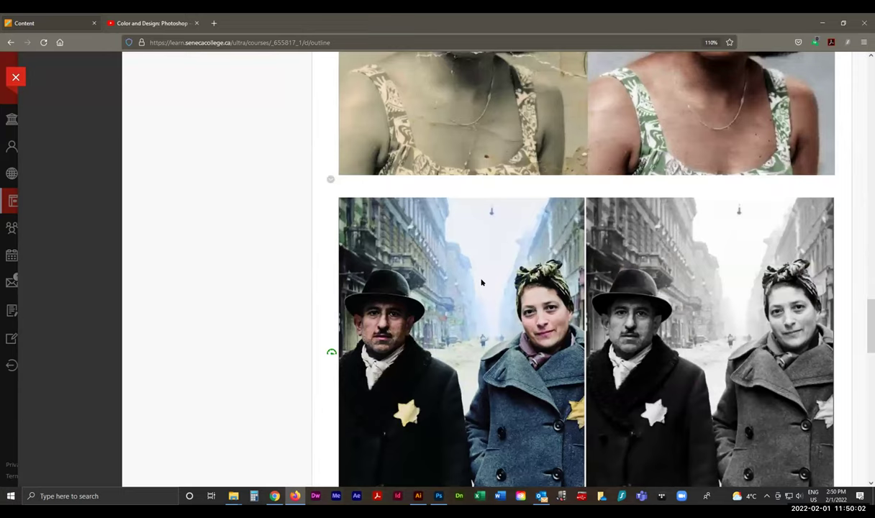
scroll(482, 283, "down", 9)
scroll(491, 280, "up", 4)
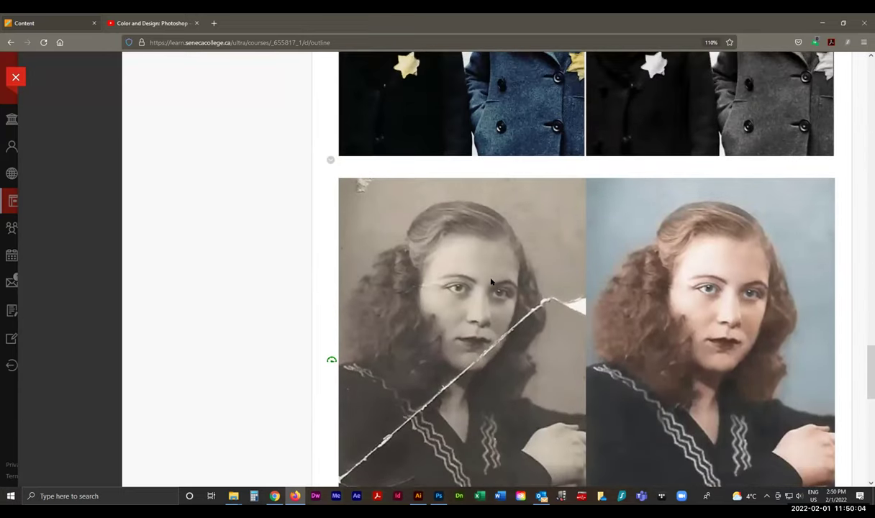
scroll(491, 281, "down", 7)
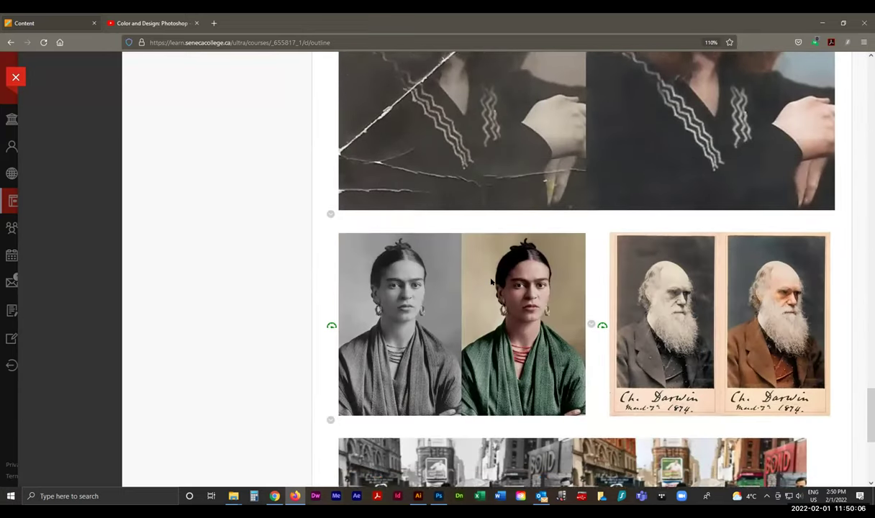
scroll(491, 282, "down", 2)
scroll(491, 281, "down", 2)
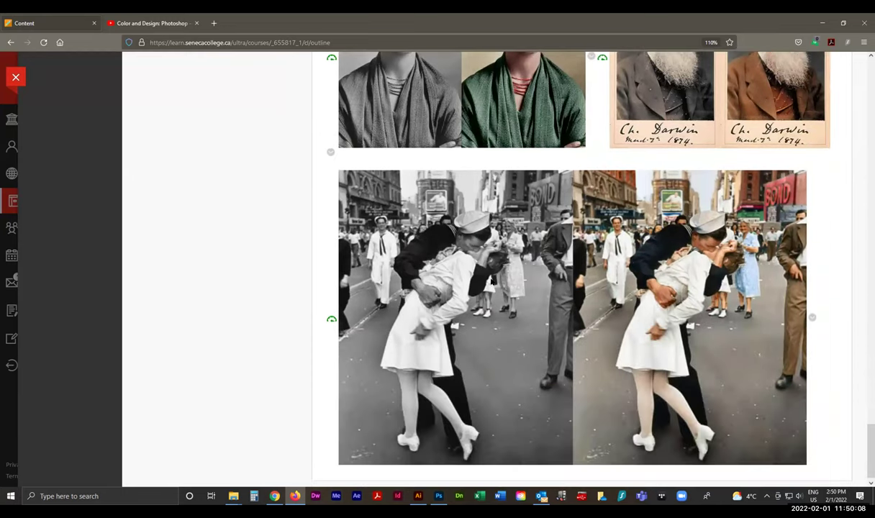
- Open the Week 5 - 6 STUDENT Reference examples -- Project 5 section
scroll(467, 278, "up", 6)
scroll(467, 278, "up", 20)
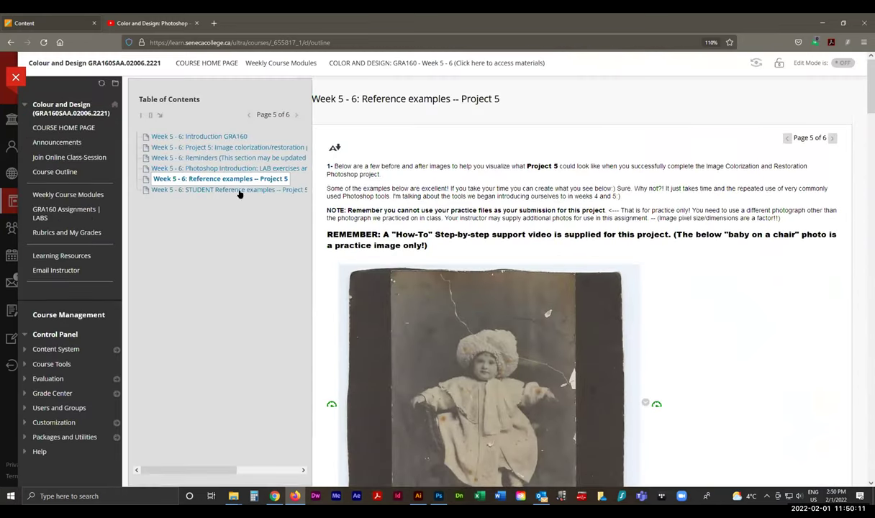
left_click(231, 190)
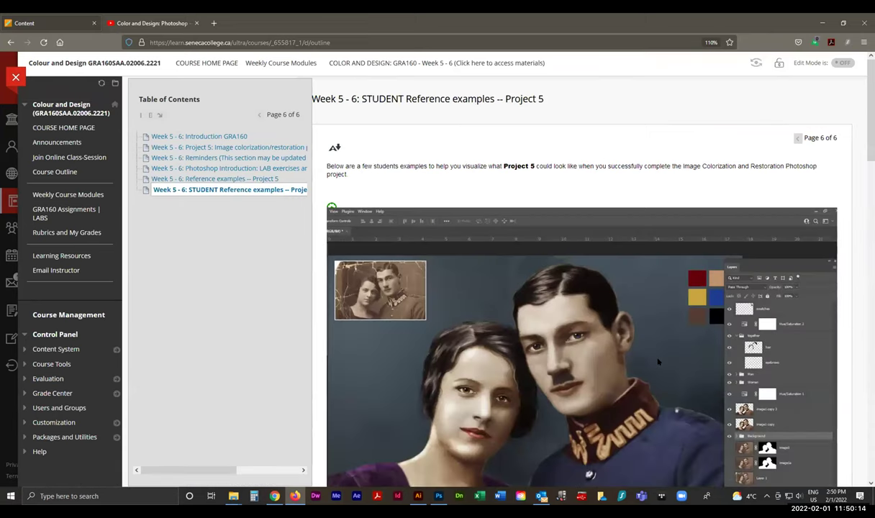
- Examine the student restorations of the soldier couple and the seated child, including their layers and colour swatches
scroll(594, 245, "down", 3)
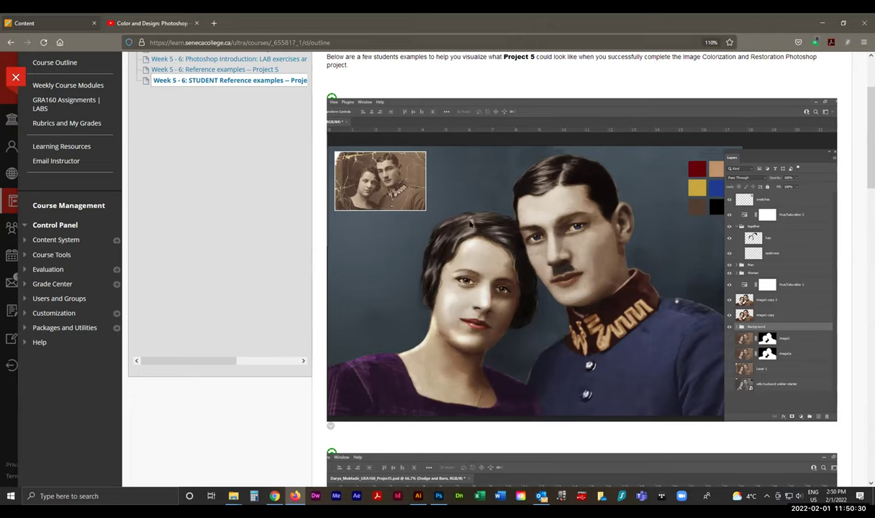
scroll(526, 304, "down", 5)
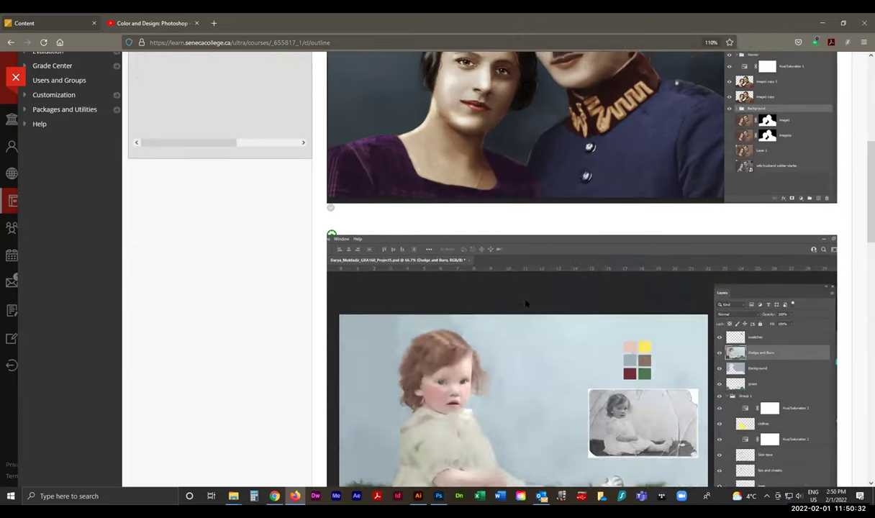
scroll(526, 304, "down", 1)
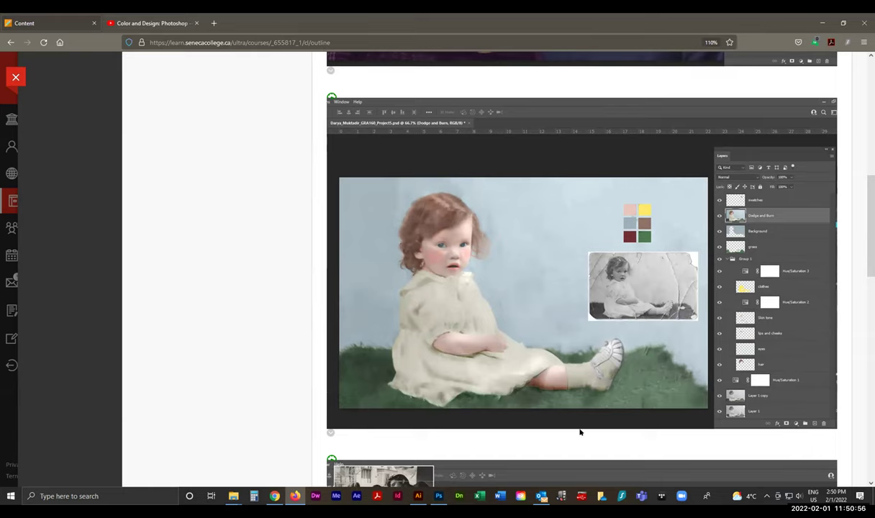
- Switch to the GRA160-Student use damaged photos folder in File Explorer and open Woman and girl walking-starter.psd in Photoshop
mouse_move(232, 496)
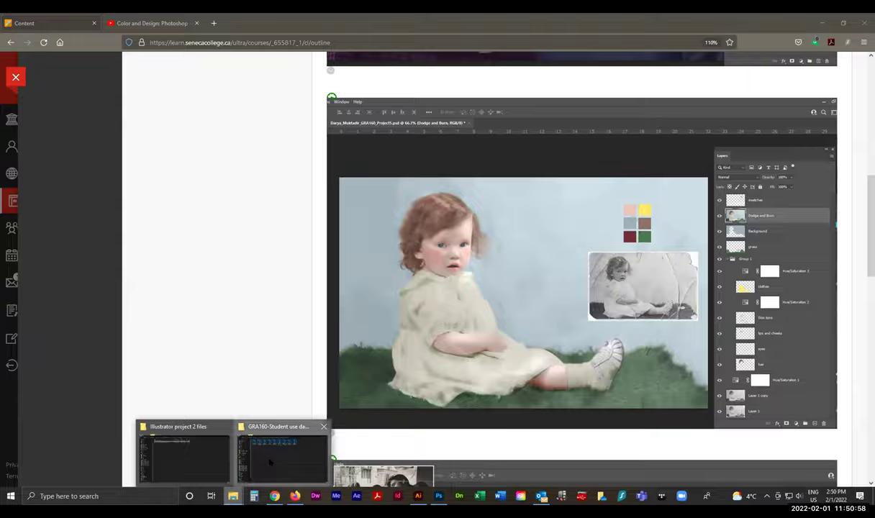
left_click(248, 450)
left_click_drag(580, 192, 173, 53)
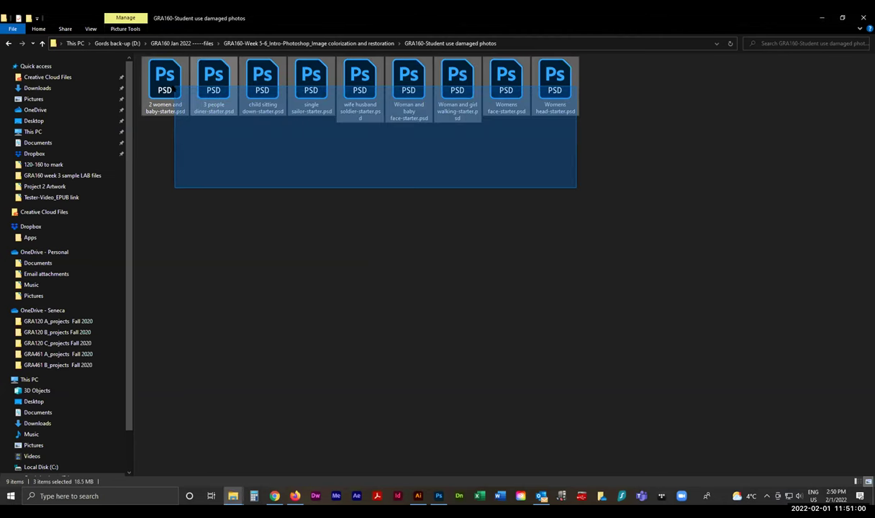
left_click(353, 367)
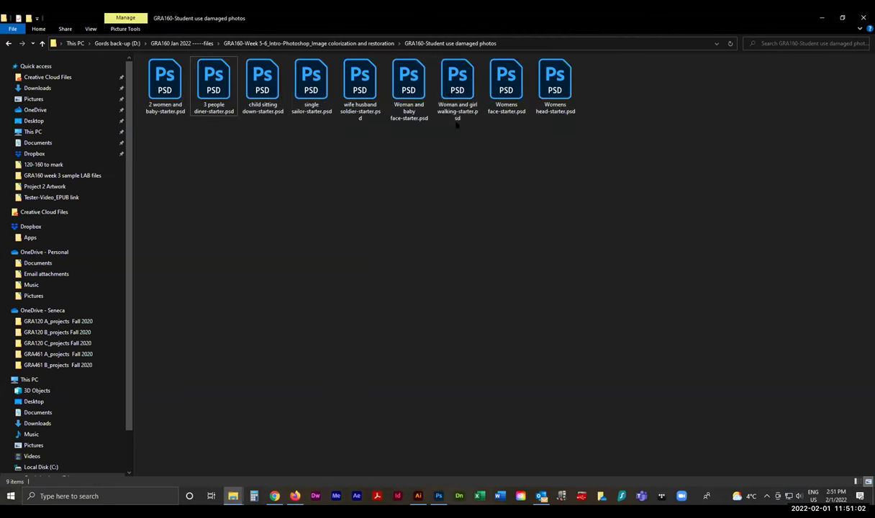
left_click(447, 88)
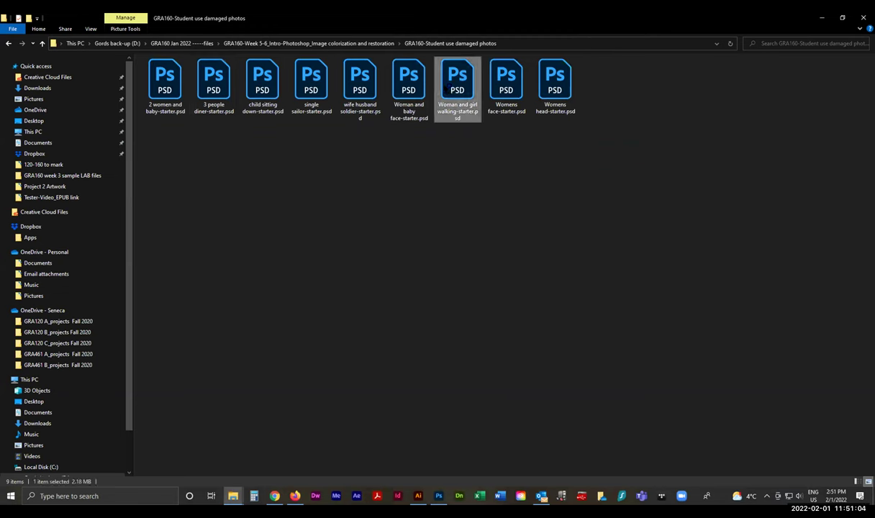
double_click(447, 88)
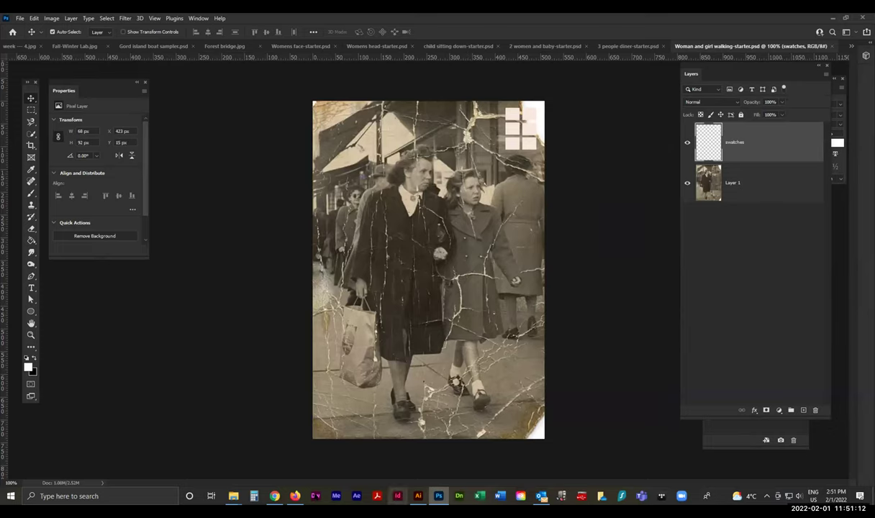
- Switch back to Firefox and examine the colorized three-people diner example and the final couple portrait
left_click(295, 496)
scroll(468, 416, "down", 5)
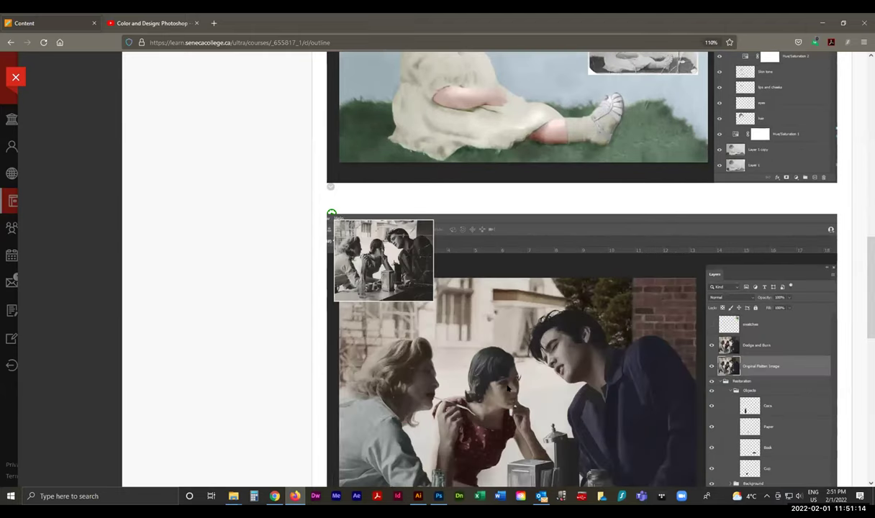
scroll(501, 285, "up", 2)
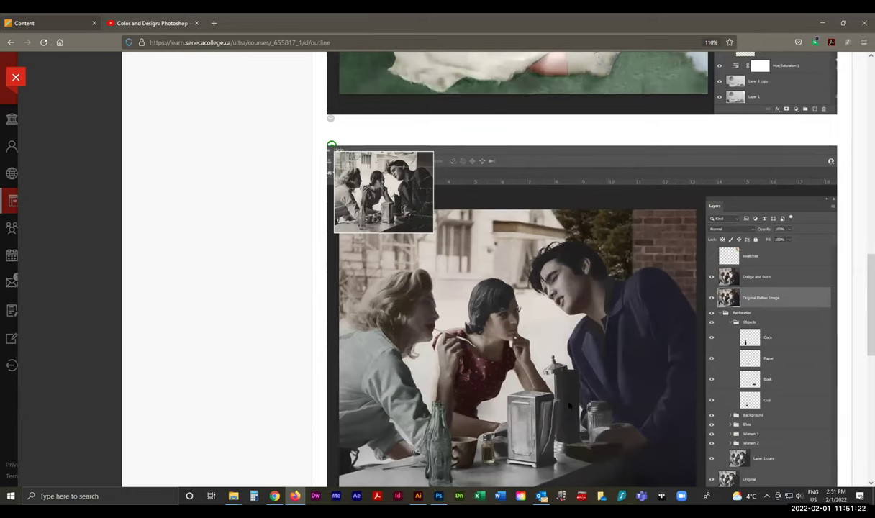
scroll(558, 388, "down", 5)
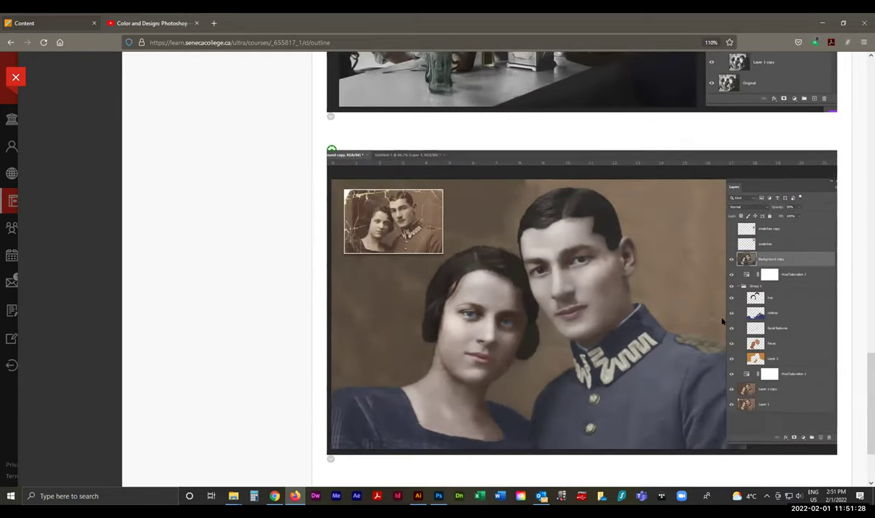
- Compare the two student versions of the couple portrait at the beginning and end of the page, ending on the diner example
scroll(554, 281, "up", 7)
scroll(499, 281, "up", 15)
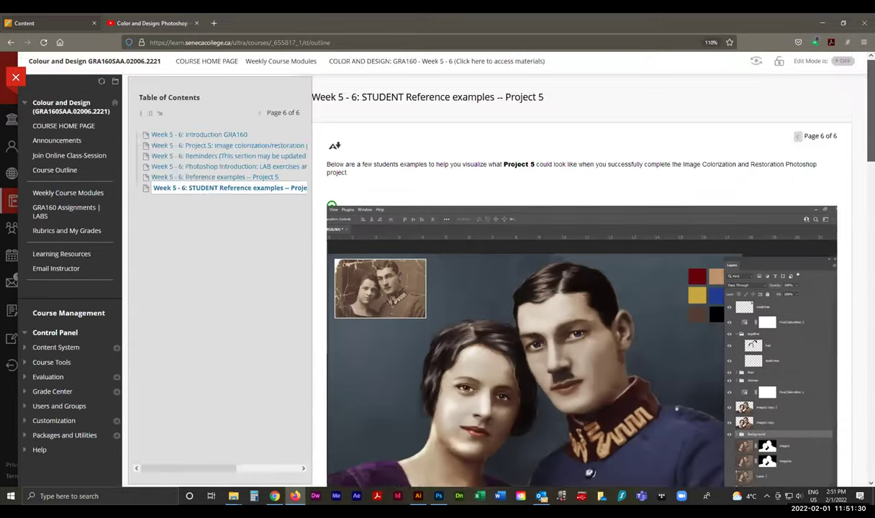
scroll(499, 281, "down", 6)
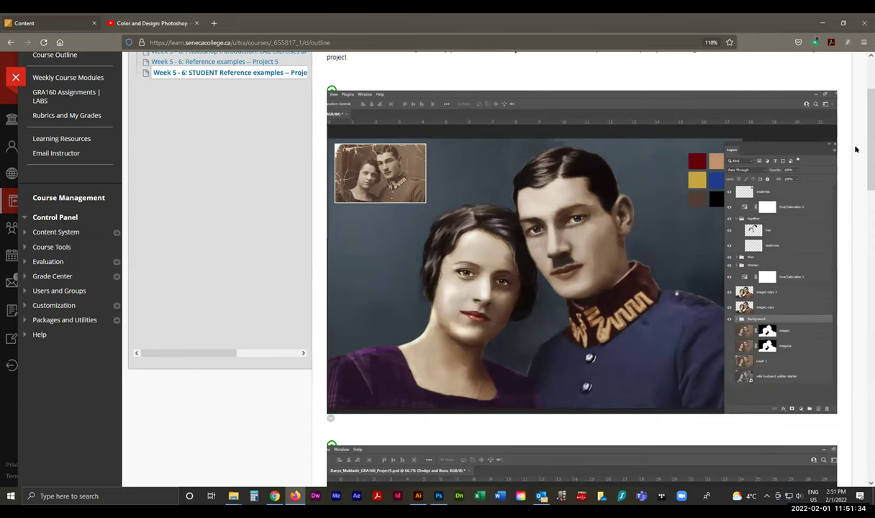
scroll(853, 147, "down", 2)
scroll(582, 267, "down", 10)
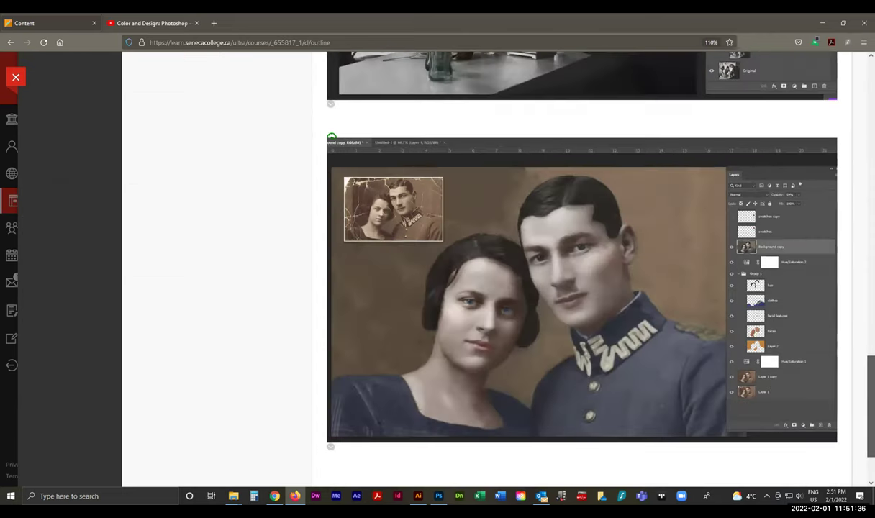
scroll(582, 266, "up", 8)
scroll(581, 267, "up", 5)
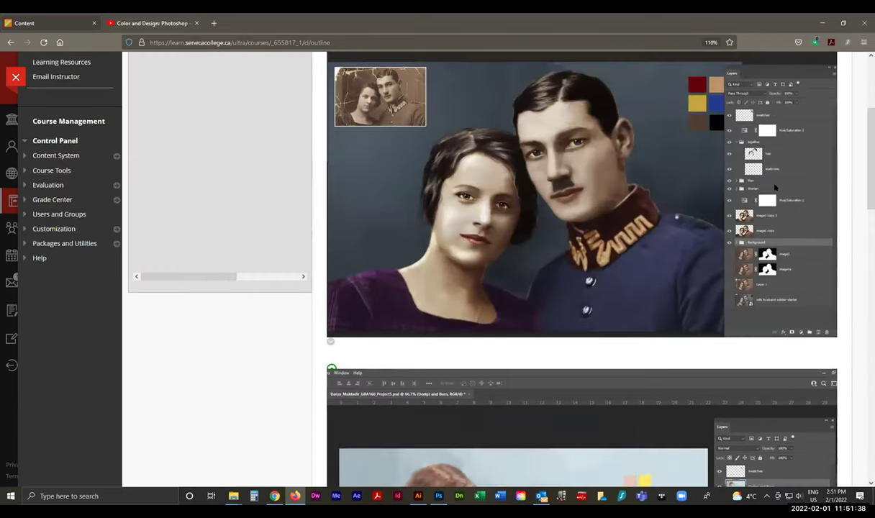
scroll(727, 223, "down", 20)
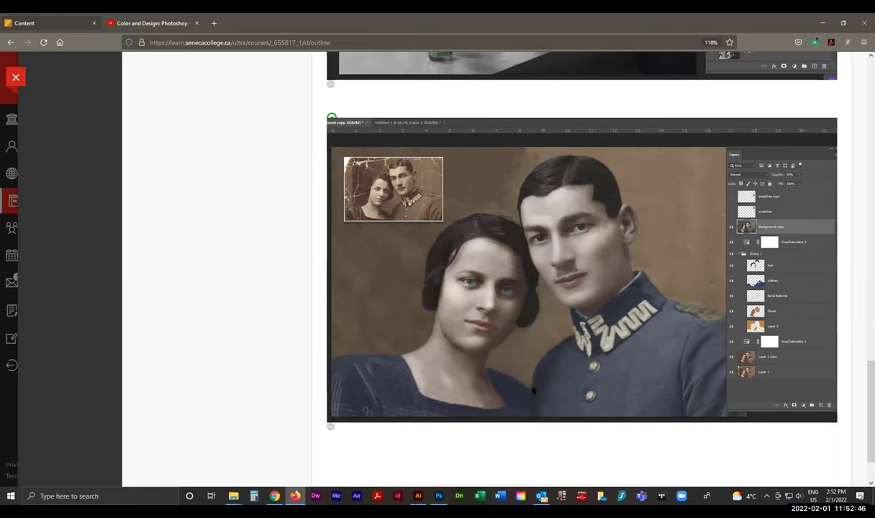
scroll(464, 469, "up", 5)
- Switch to Photoshop, bring up Womens face-starter.psd and nudge its swatches layer slightly toward the photo's corner, to X 266 px, Y 12 px
left_click(438, 496)
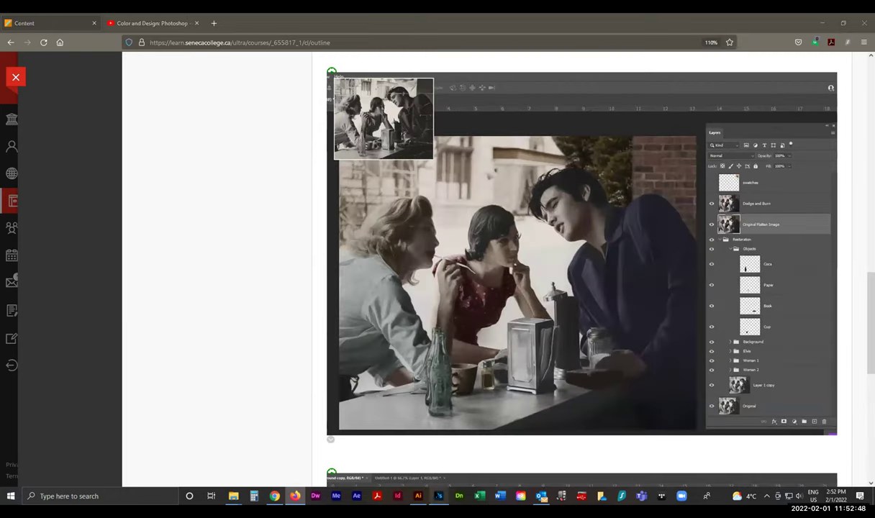
left_click(275, 46)
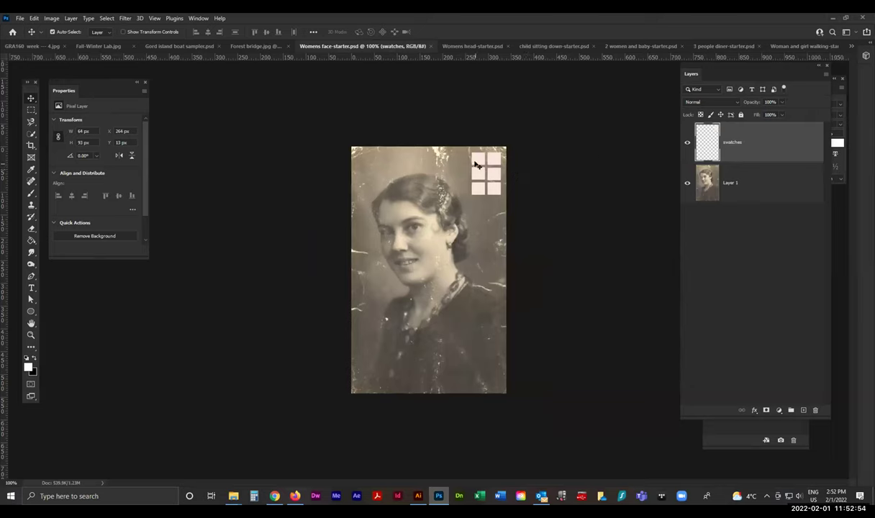
left_click_drag(472, 154, 473, 156)
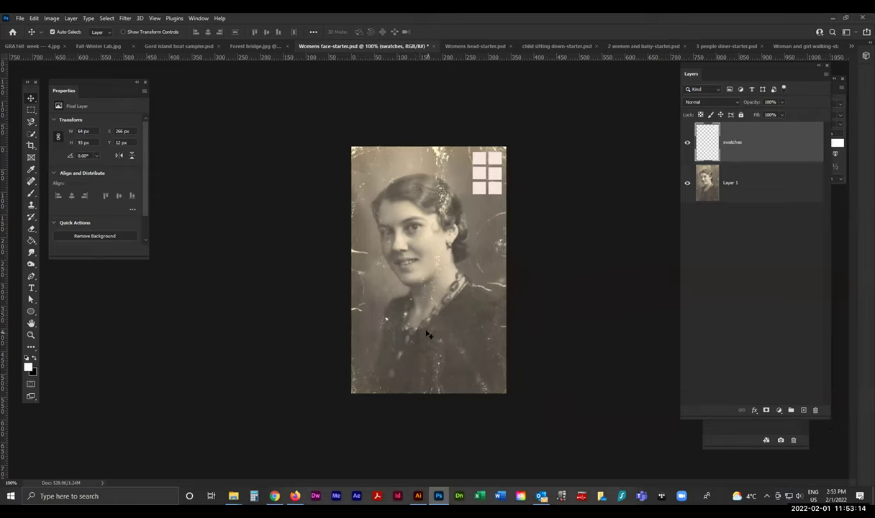
- Switch back to Firefox and revisit the LAB exercises and Assignment 5 page and the Project 5 photos for student use page
left_click(295, 495)
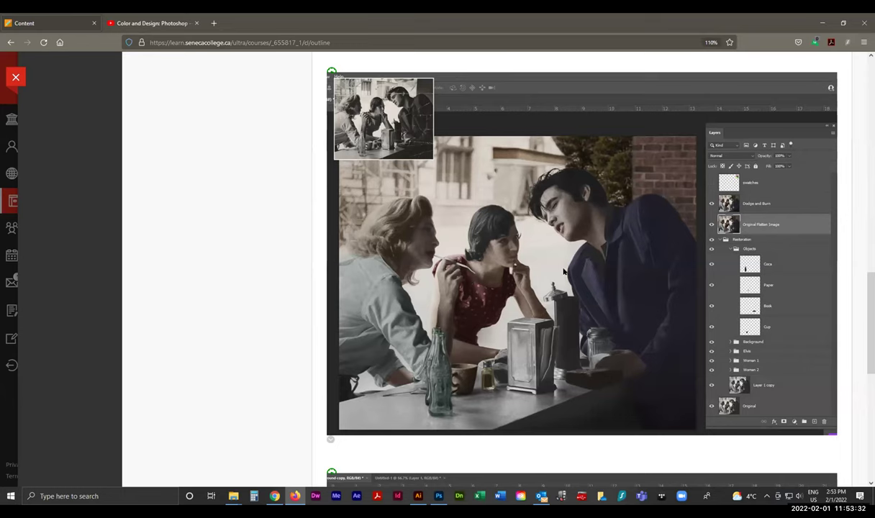
scroll(565, 272, "up", 5)
scroll(565, 274, "up", 5)
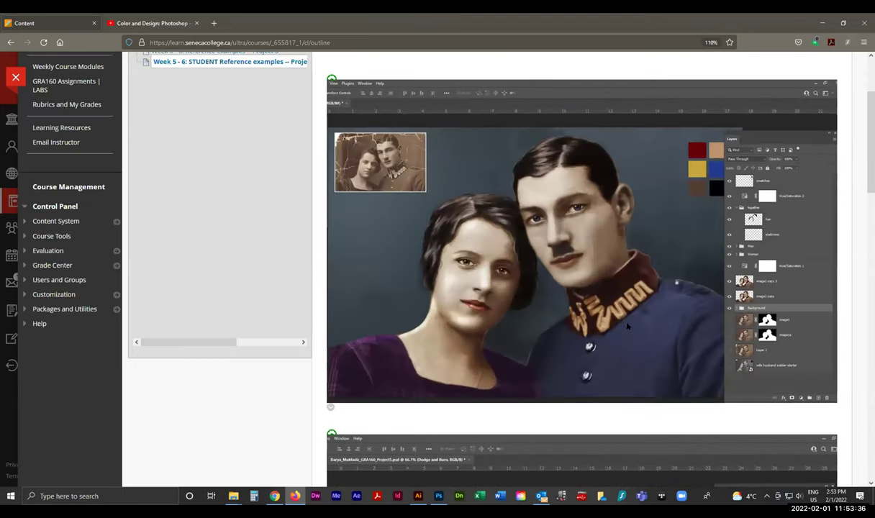
scroll(627, 326, "up", 3)
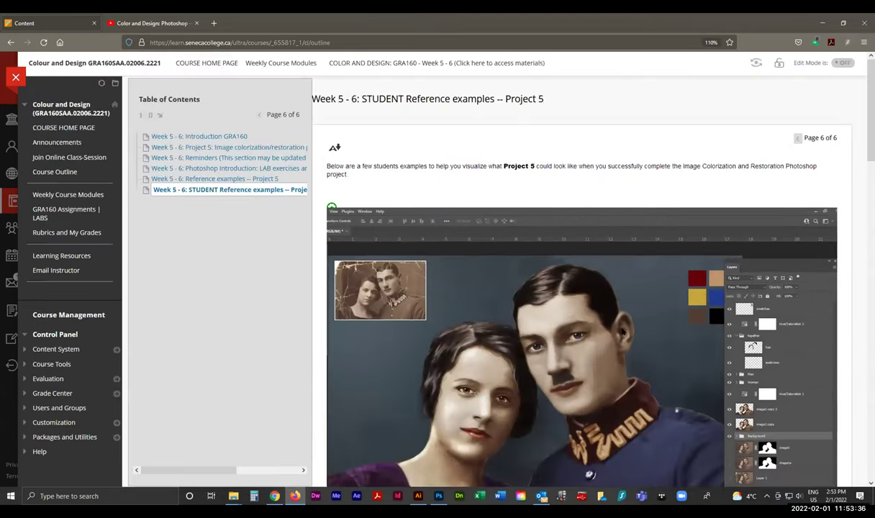
left_click(226, 168)
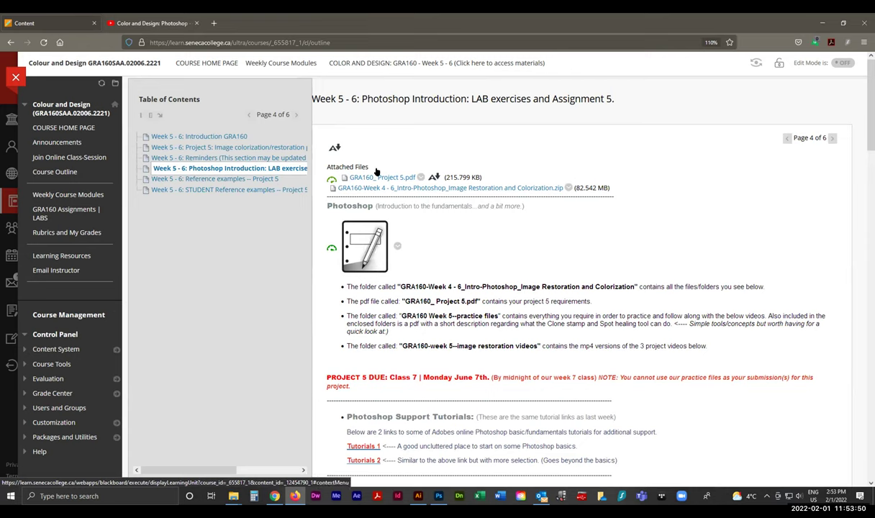
left_click(207, 147)
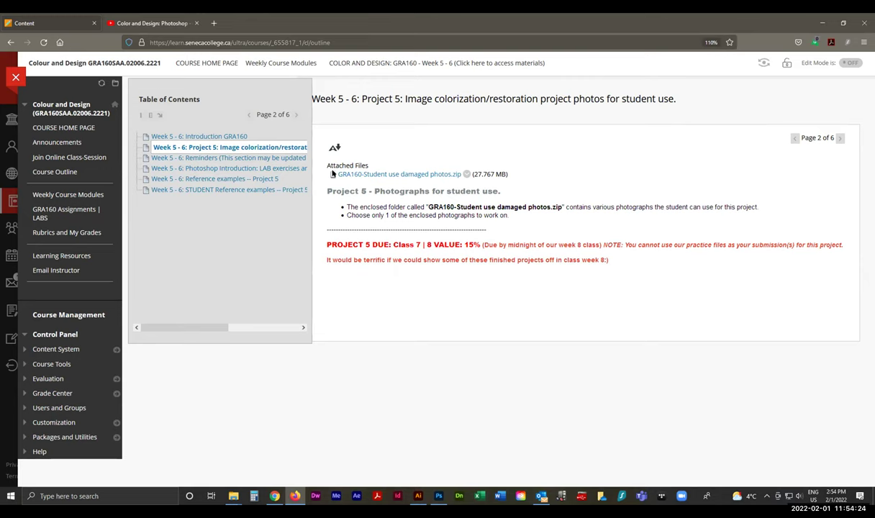
- Open the Reference examples -- Project 5 page and reduce the browser zoom to 90%
left_click(215, 178)
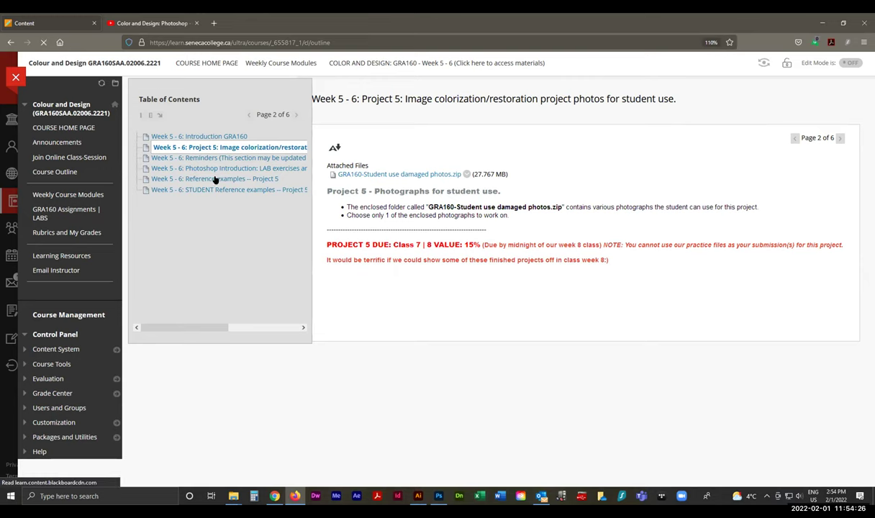
scroll(467, 331, "down", 3)
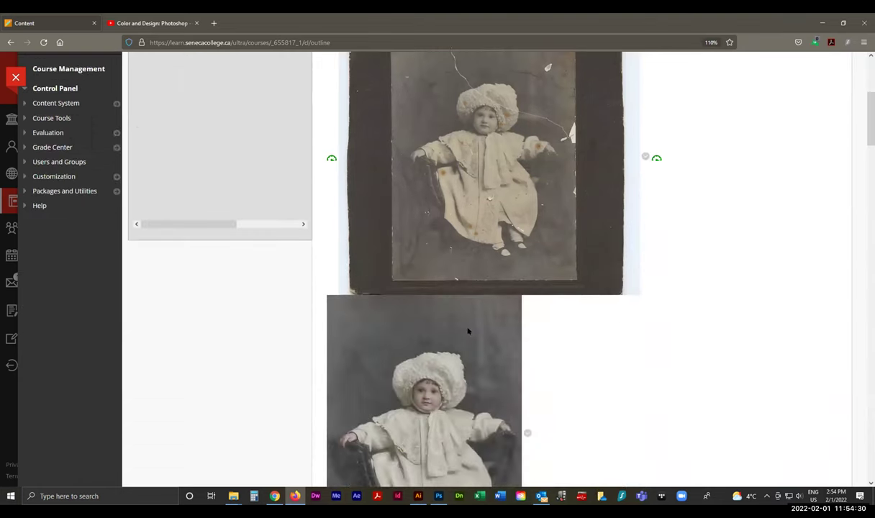
key("ctrl+minus")
key("ctrl+minus")
scroll(468, 324, "up", 3)
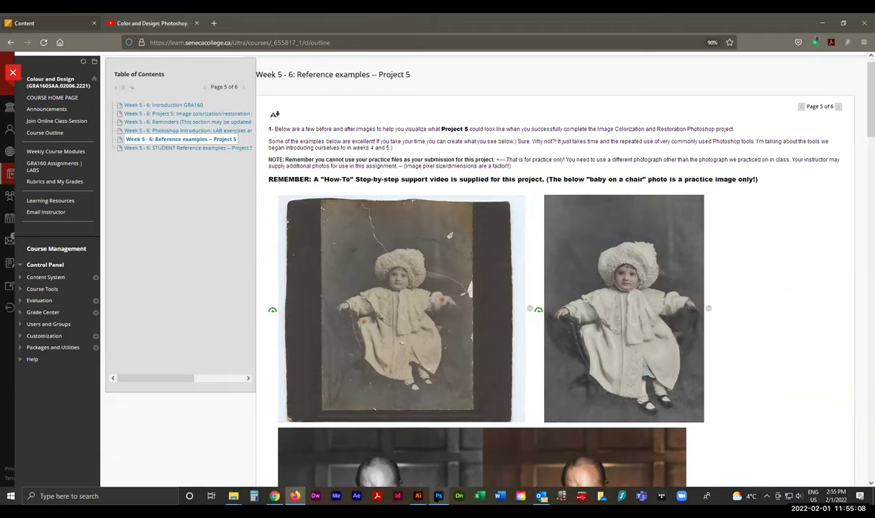
- Switch to Photoshop and look through the open starter photos, from Womens head-starter.psd to Woman and girl walking-starter.psd
left_click(438, 496)
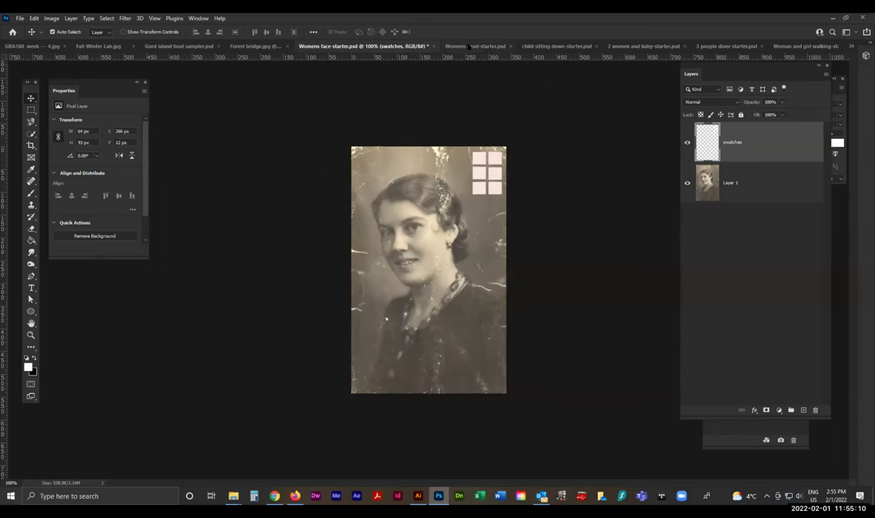
left_click(500, 47)
left_click(536, 46)
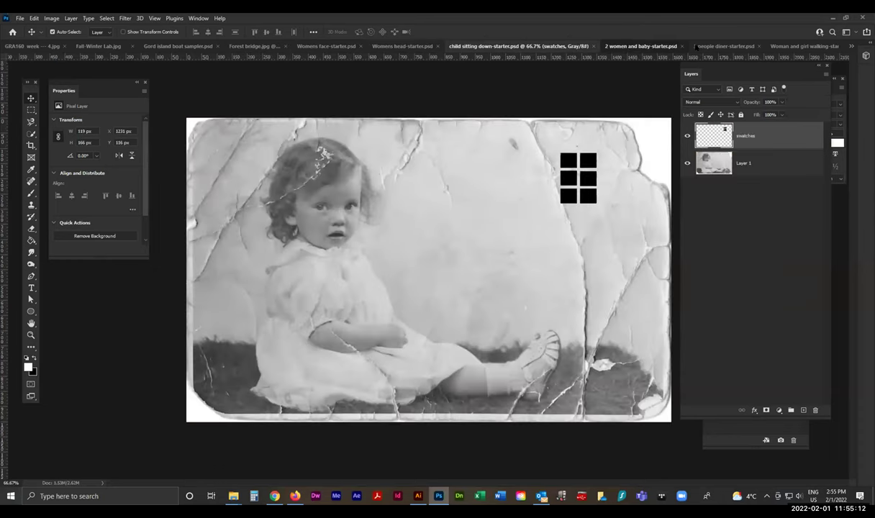
left_click(651, 47)
left_click(718, 47)
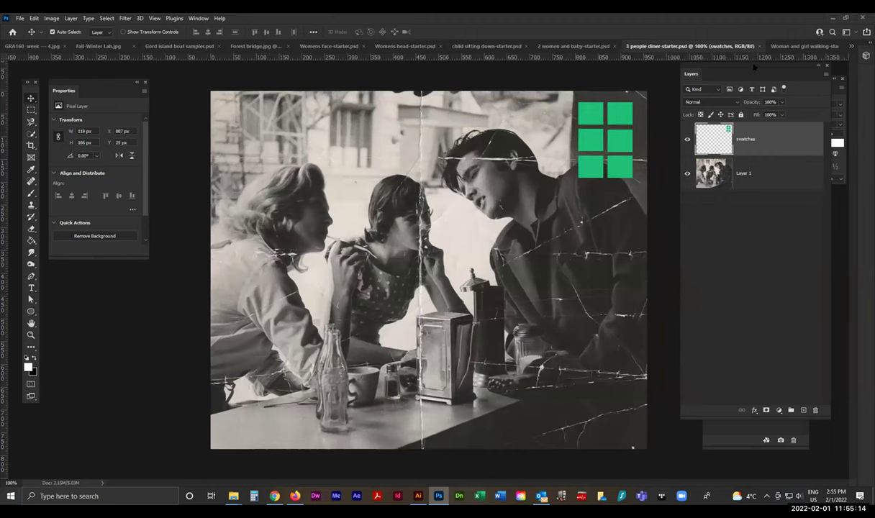
left_click(784, 46)
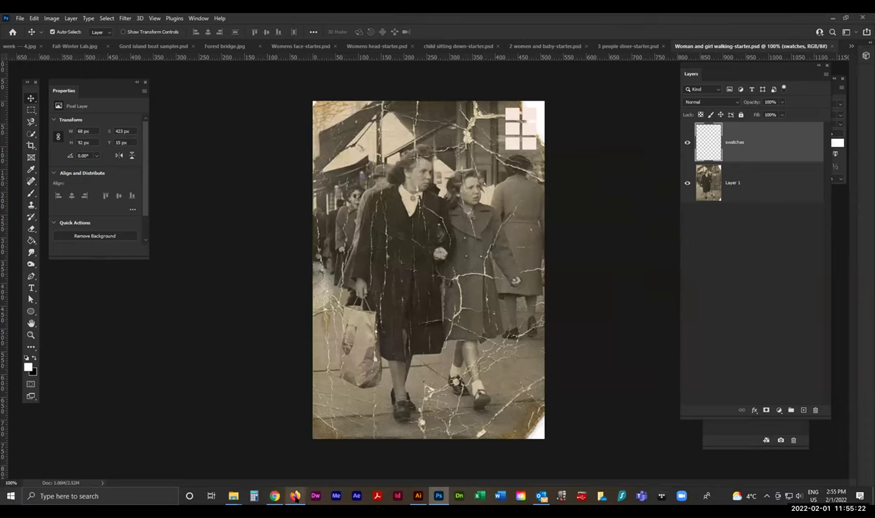
- Return to Firefox and compare the before-and-after images of the seated man in a suit and the tattooed woman
left_click(268, 442)
scroll(223, 352, "down", 5)
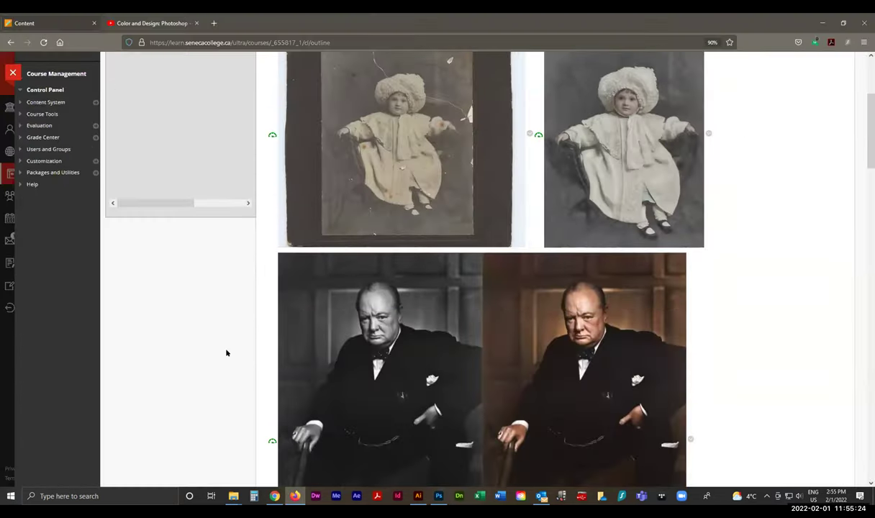
scroll(226, 353, "down", 4)
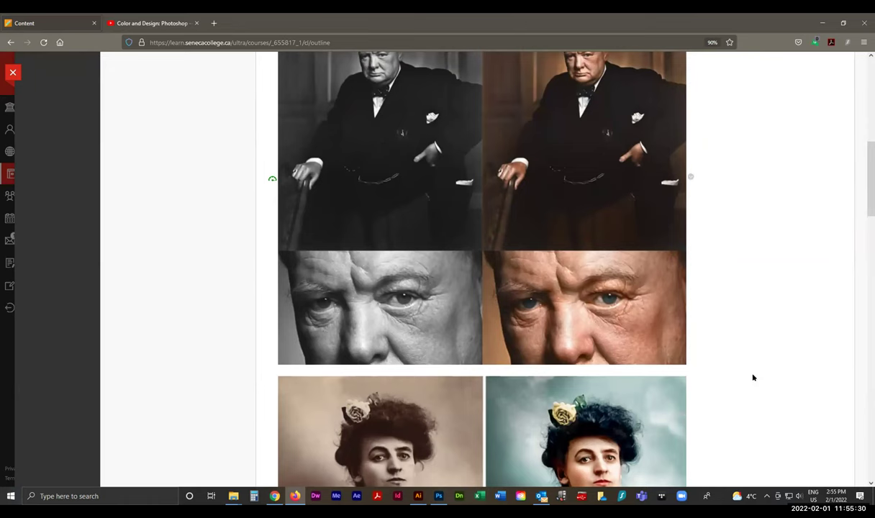
scroll(759, 382, "down", 3)
scroll(759, 381, "down", 1)
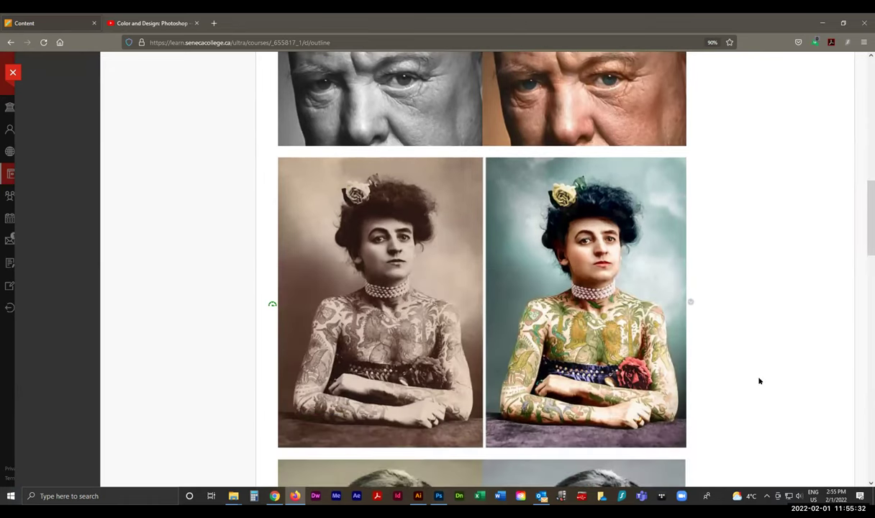
scroll(759, 382, "up", 1)
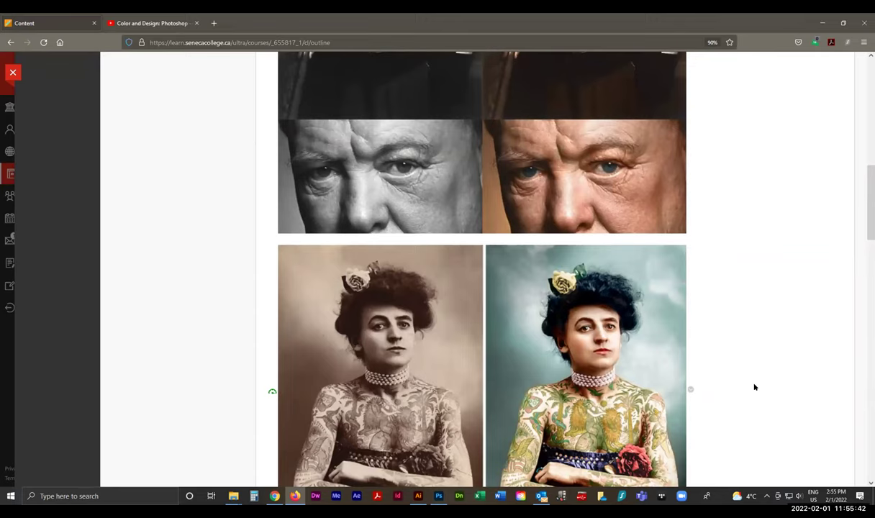
scroll(755, 387, "up", 8)
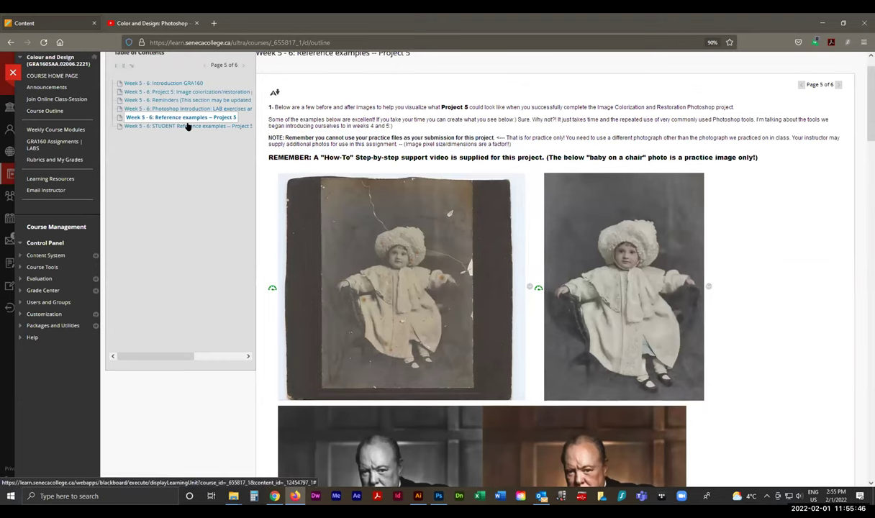
- Open the STUDENT Reference examples -- Project 5 page and look through its examples to the three-people diner photo
left_click(186, 126)
scroll(419, 318, "down", 12)
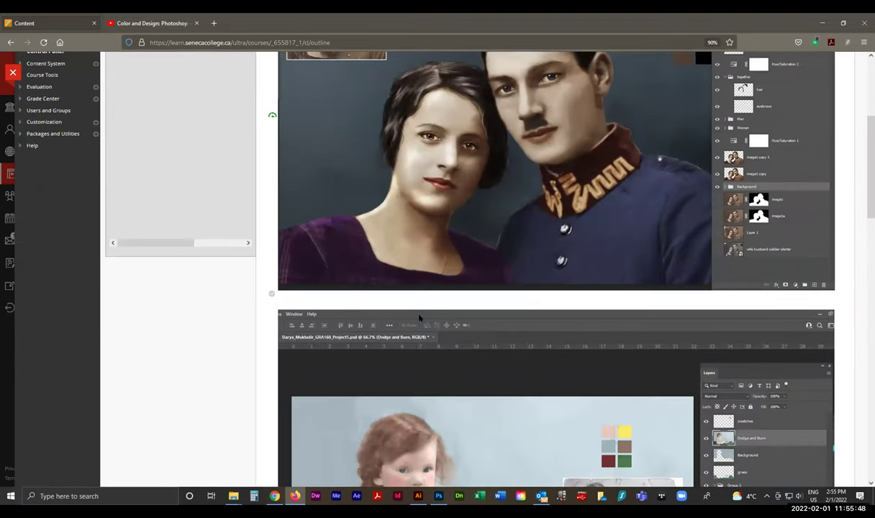
scroll(422, 327, "down", 2)
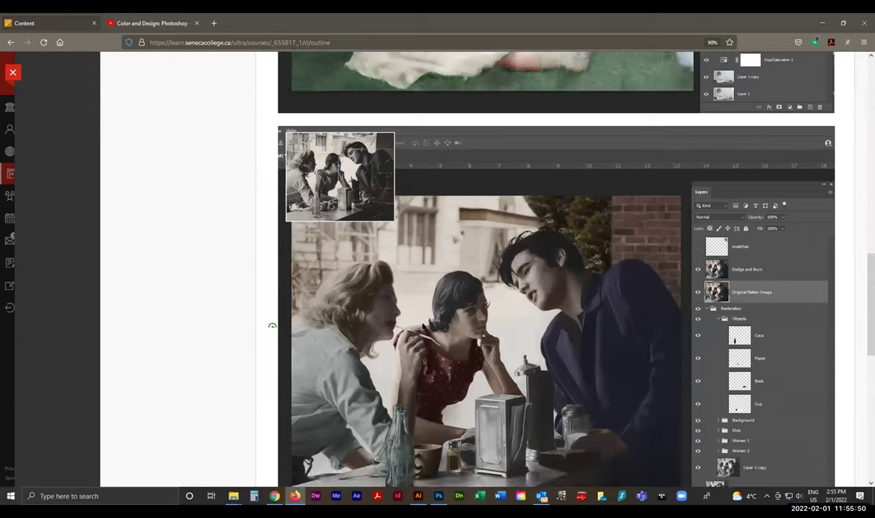